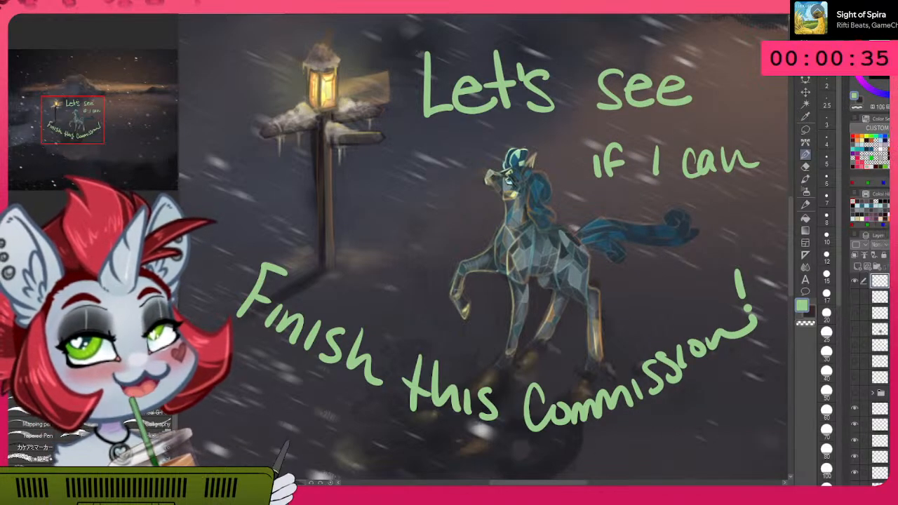
Step: Hide the layer with the green handwritten text above the signpost and crystal horse
scroll(593, 235, down, 2)
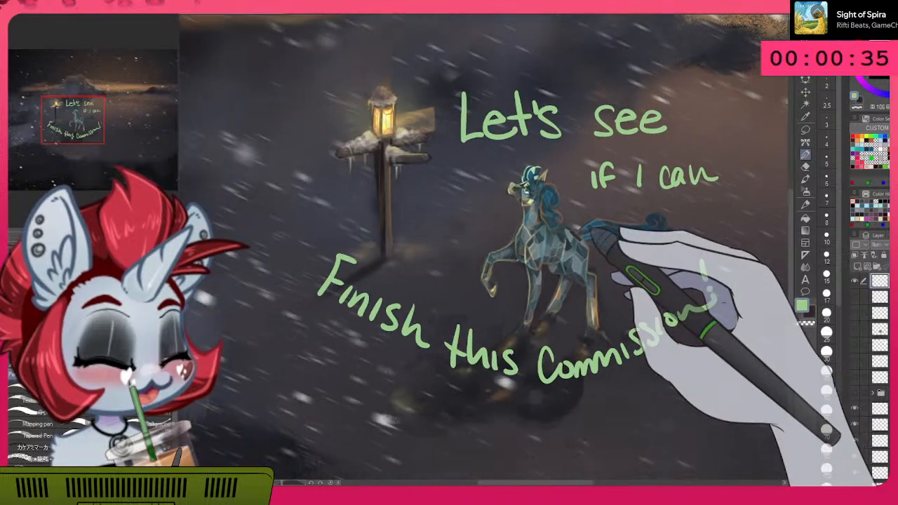
scroll(577, 235, up, 1)
drag(570, 483, 581, 485)
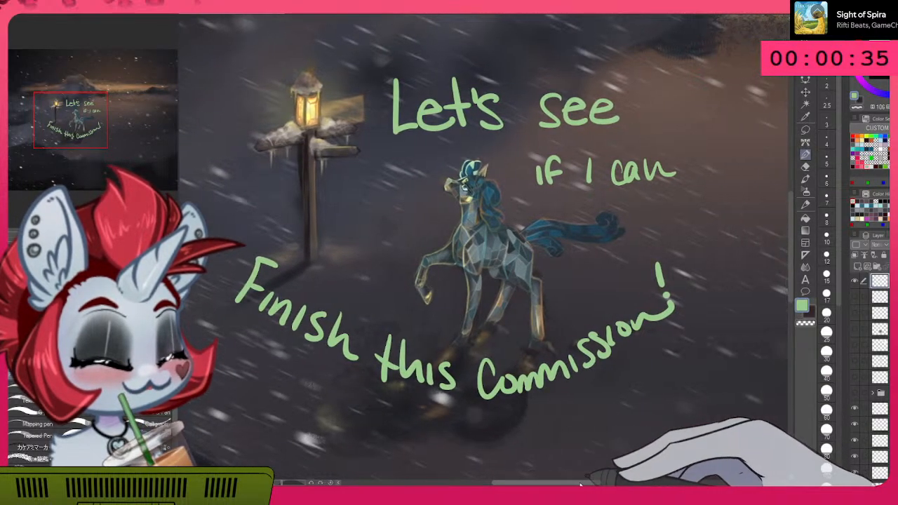
click(855, 282)
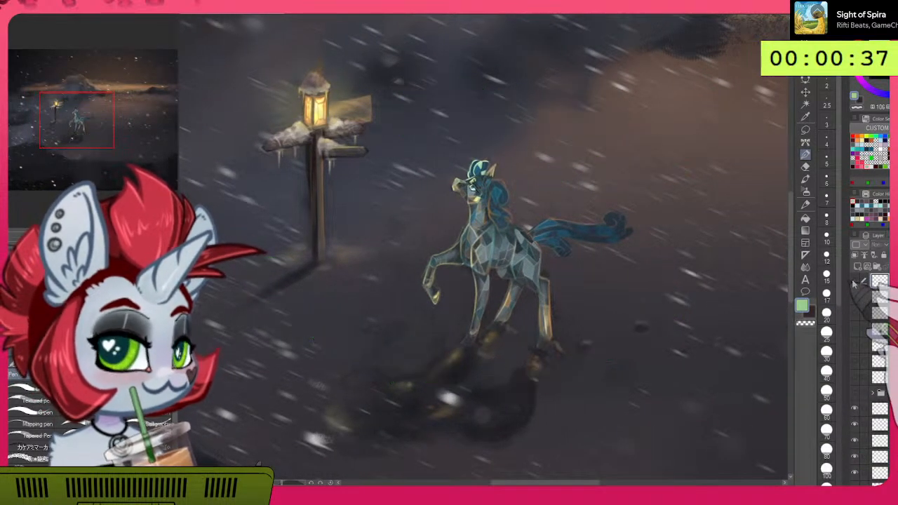
Step: Examine the crystal horse, the lamp signpost and the shadow and light reflections on the ground
scroll(870, 351, down, 3)
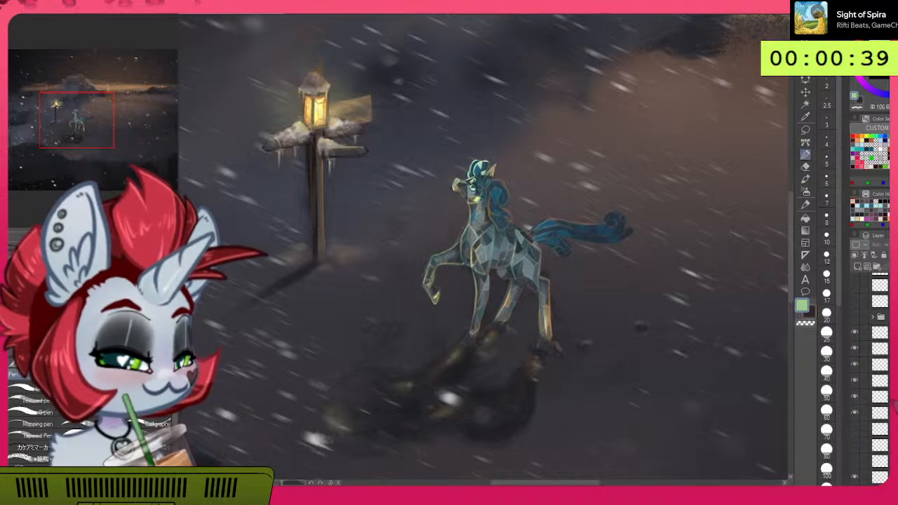
scroll(498, 260, down, 3)
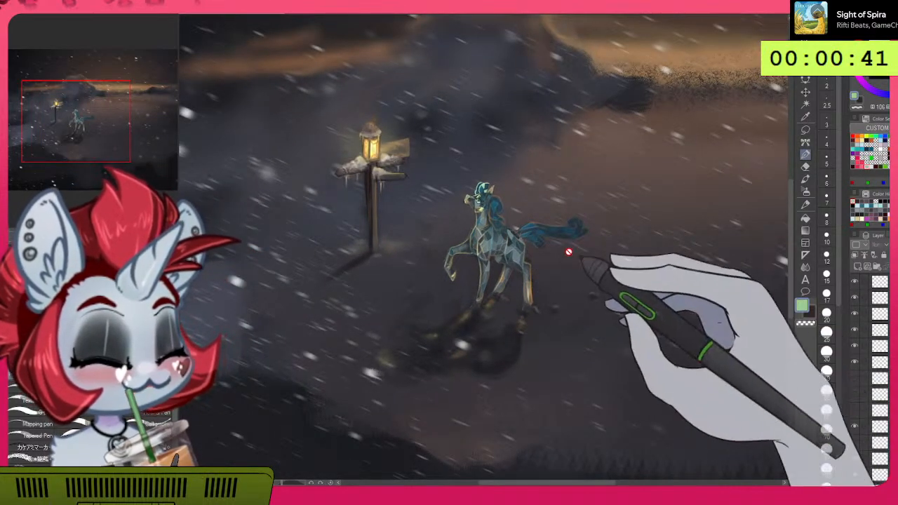
scroll(533, 253, up, 5)
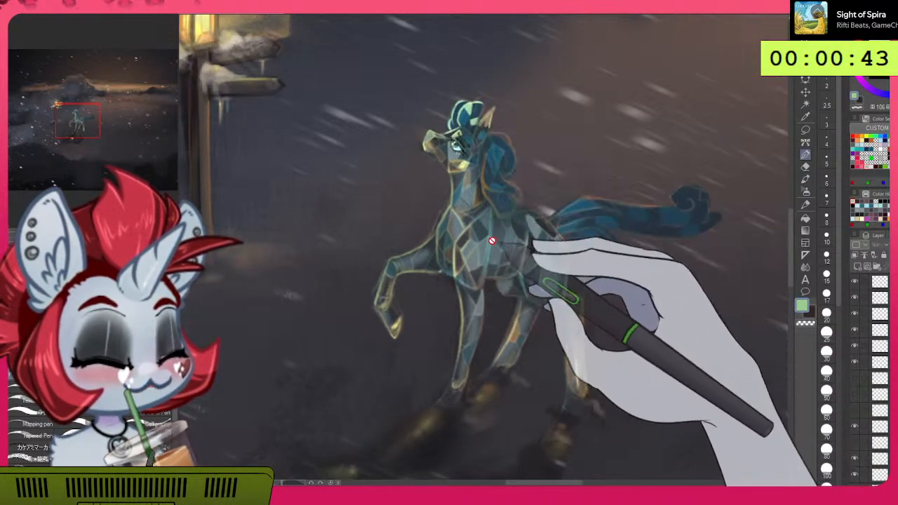
scroll(596, 256, up, 2)
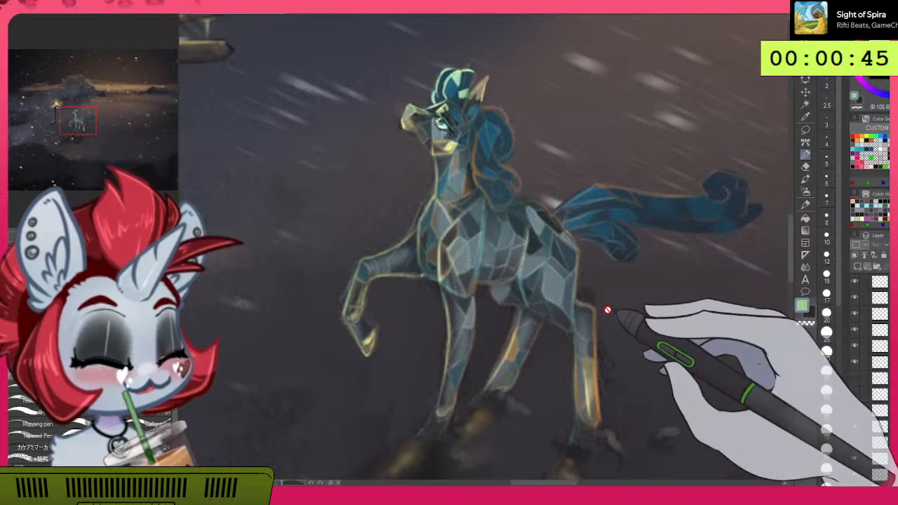
scroll(609, 310, down, 2)
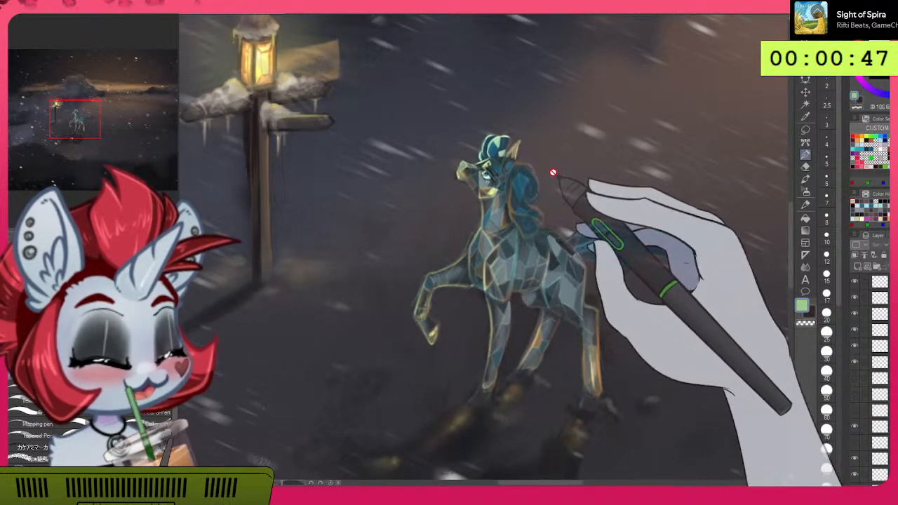
scroll(562, 337, down, 1)
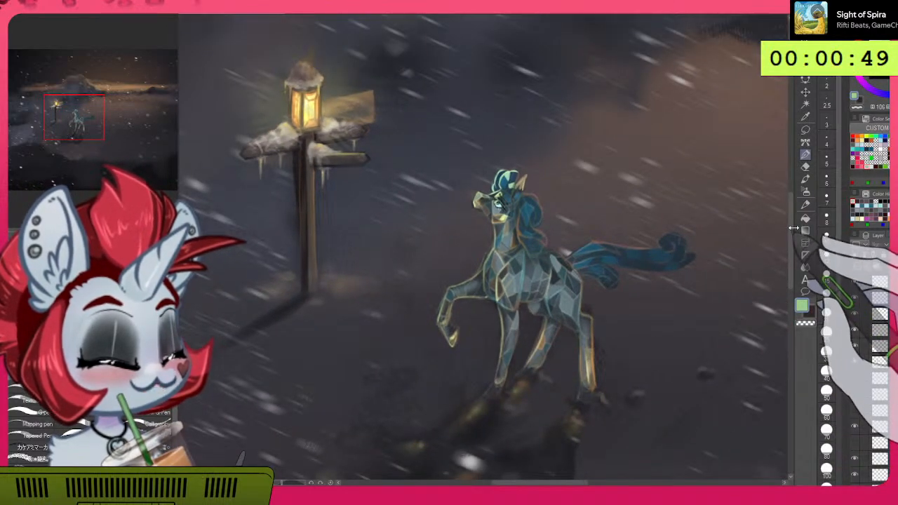
drag(791, 230, 791, 250)
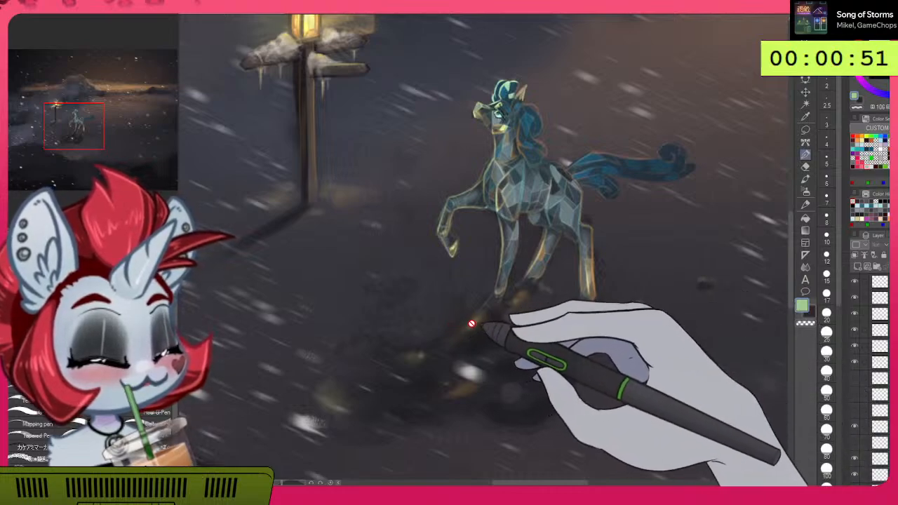
mouse_move(375, 350)
mouse_down()
mouse_move(436, 377)
mouse_move(487, 382)
mouse_move(541, 314)
mouse_move(587, 323)
mouse_move(523, 413)
mouse_move(582, 368)
mouse_up()
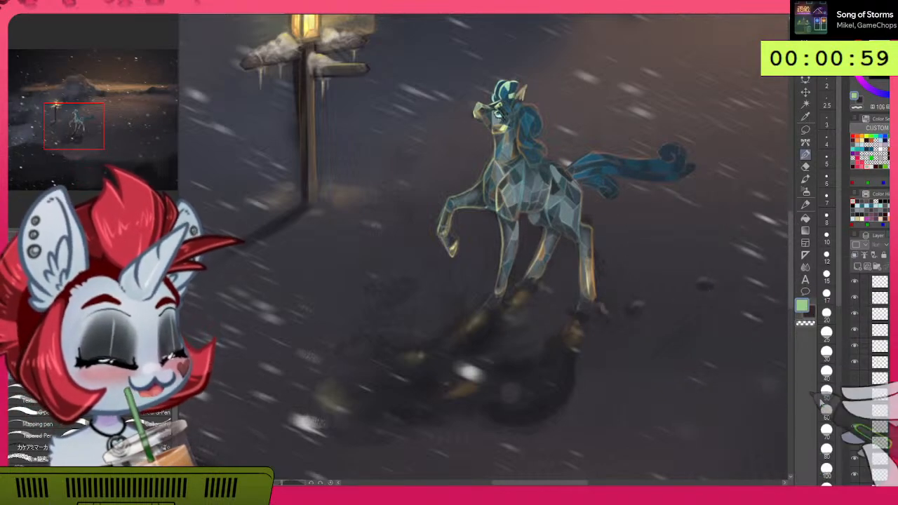
Step: Compare the horse with and without the lowest clipped layer, leave that layer shown and make it active
scroll(870, 379, down, 10)
scroll(870, 379, down, 2)
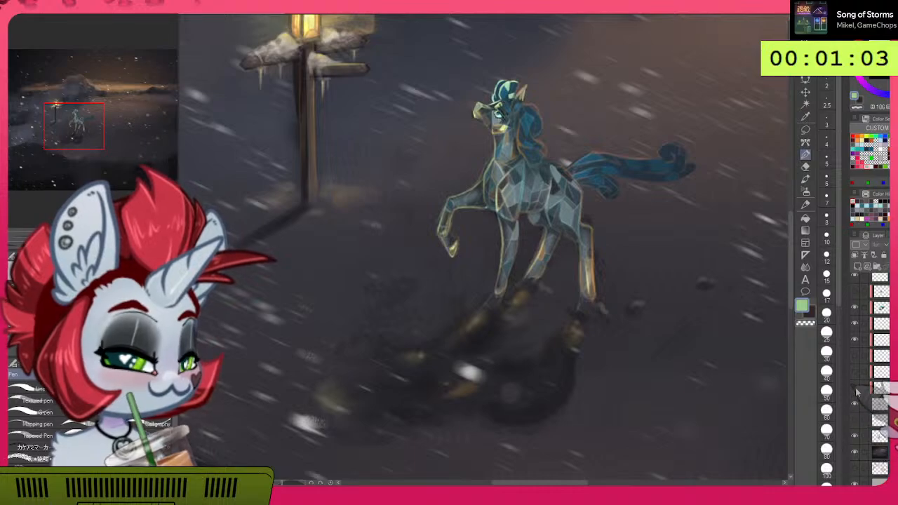
click(855, 388)
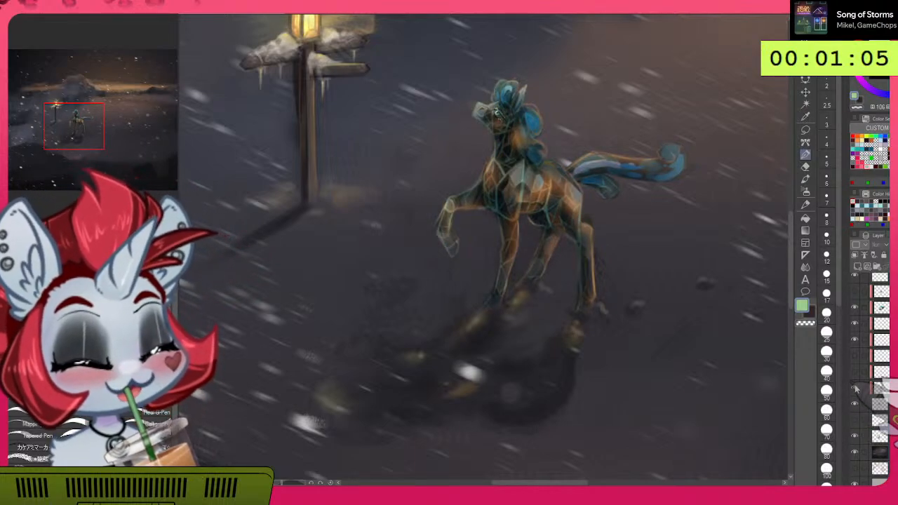
click(856, 389)
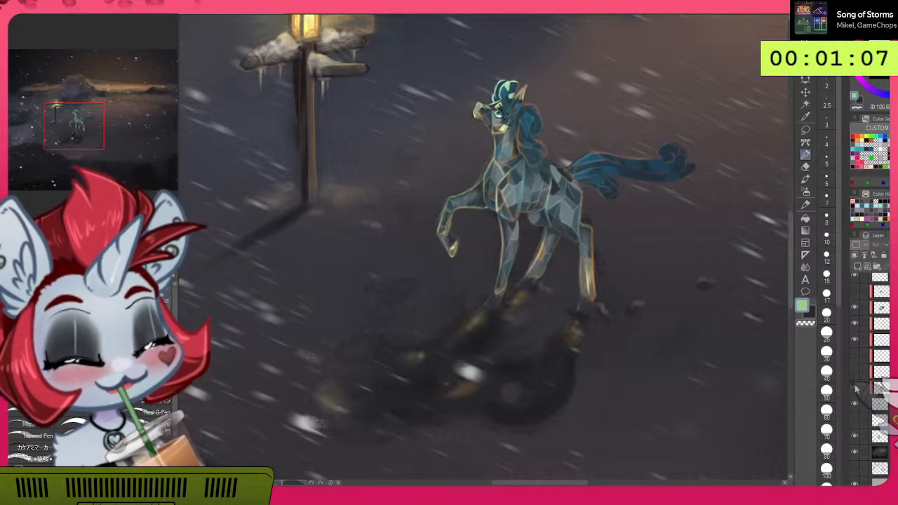
click(855, 388)
click(856, 389)
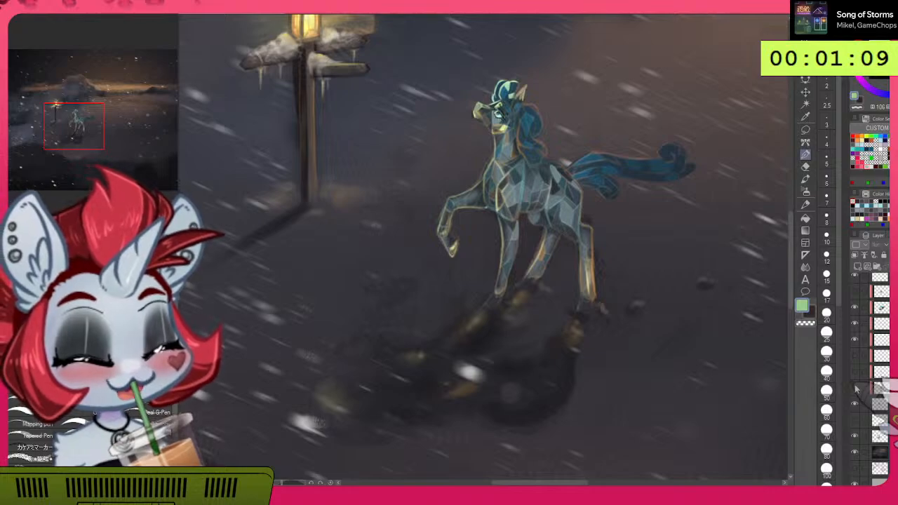
click(855, 388)
click(884, 388)
Step: Try several blending modes on the clipped horse layer, ending with Difference
key(Delete)
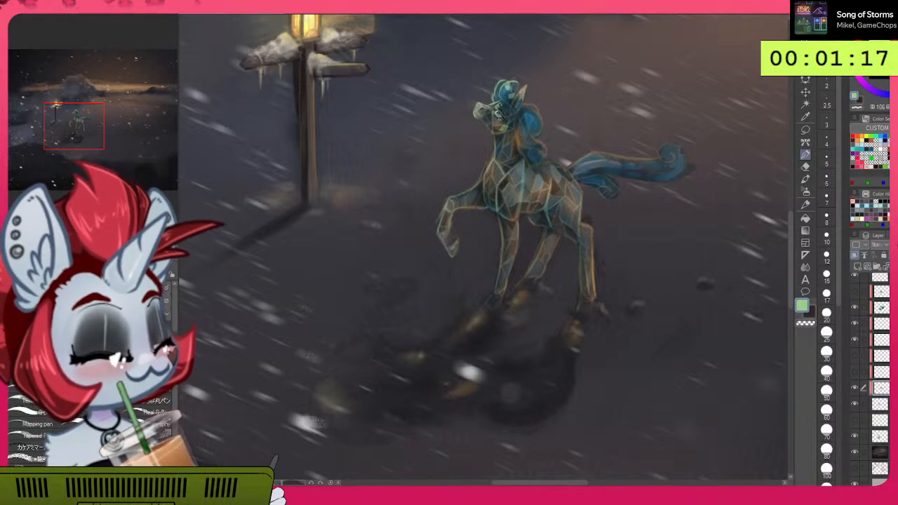
key(ctrl+z)
key(ctrl+y)
key(ctrl+z)
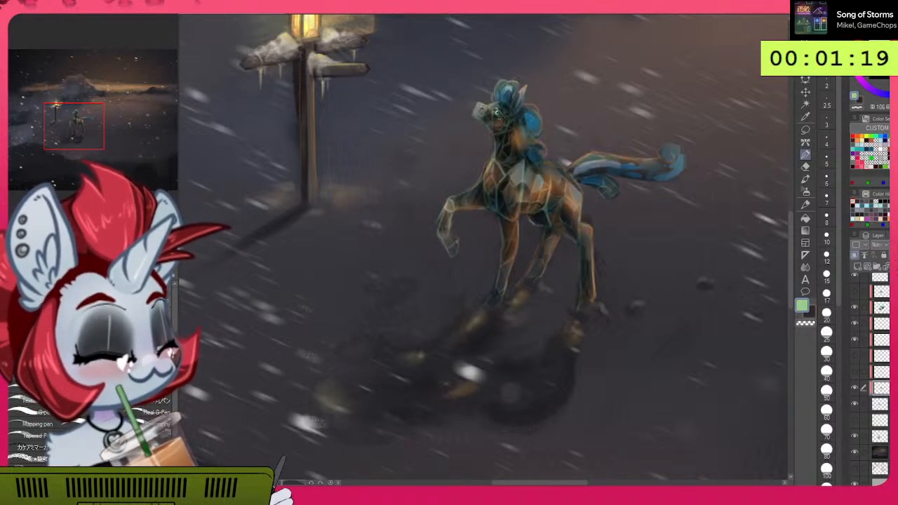
key(ctrl+z)
key(ctrl+z)
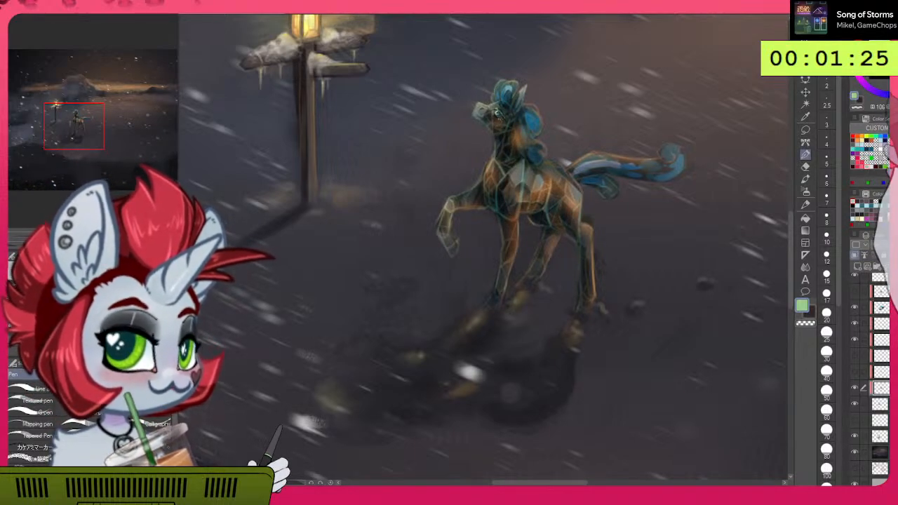
key(ctrl+z)
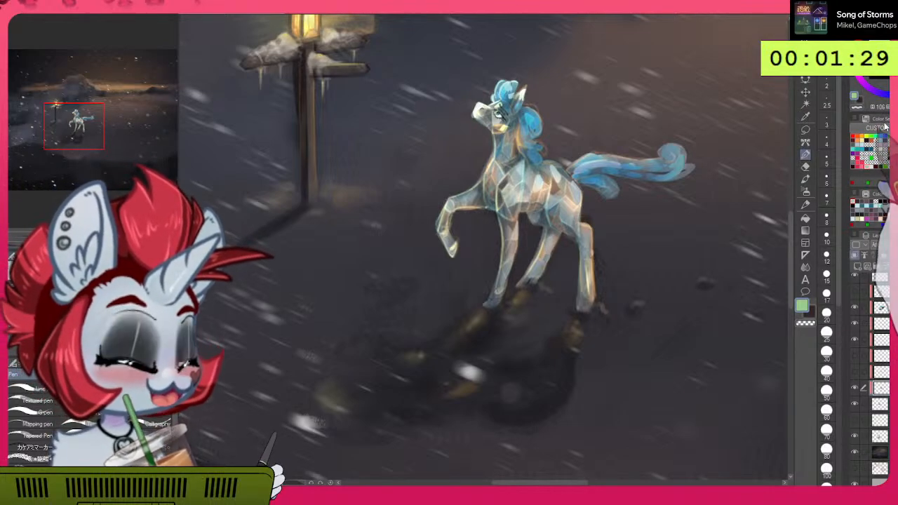
key(ctrl+y)
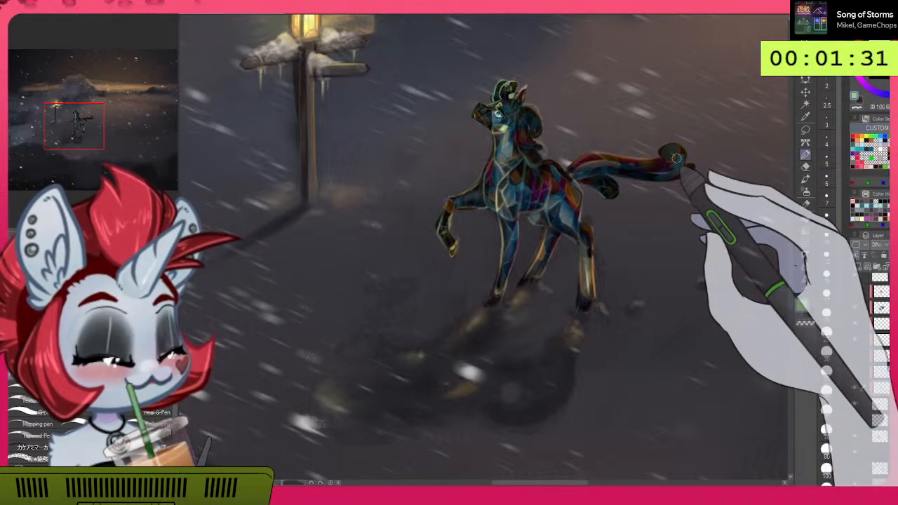
Step: Try the Exclusion and Saturation blending modes on the clipped horse layer
scroll(572, 134, up, 5)
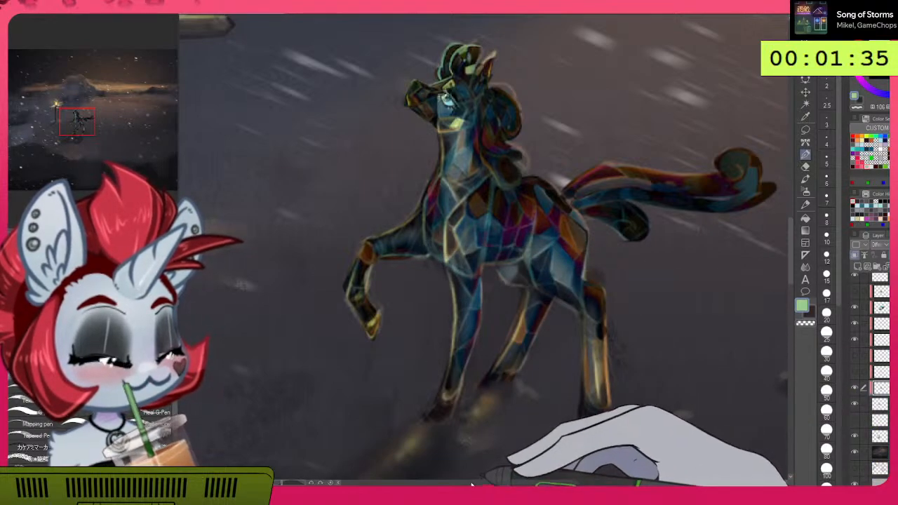
scroll(580, 342, up, 2)
scroll(580, 342, down, 1)
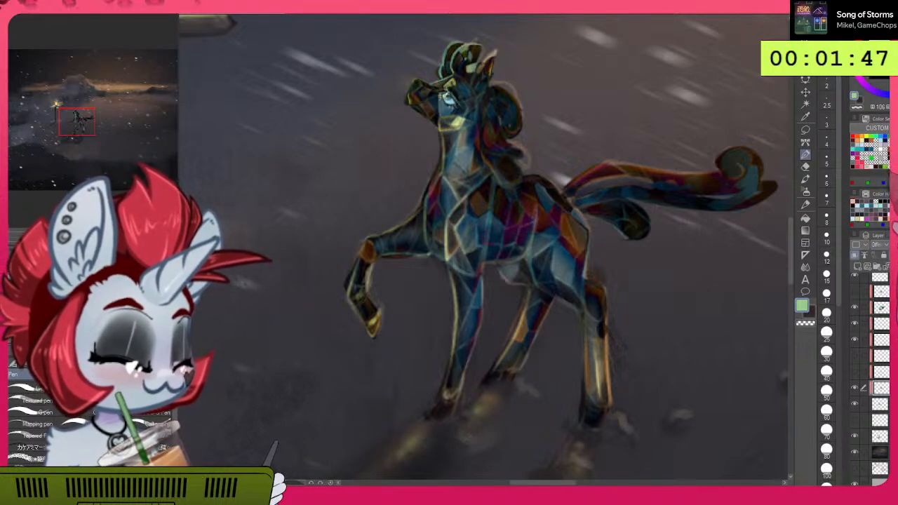
click(881, 184)
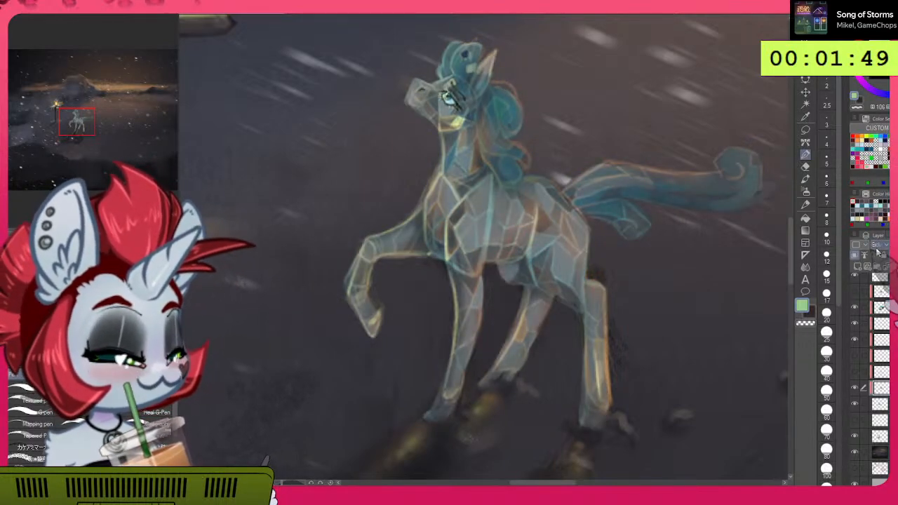
click(887, 218)
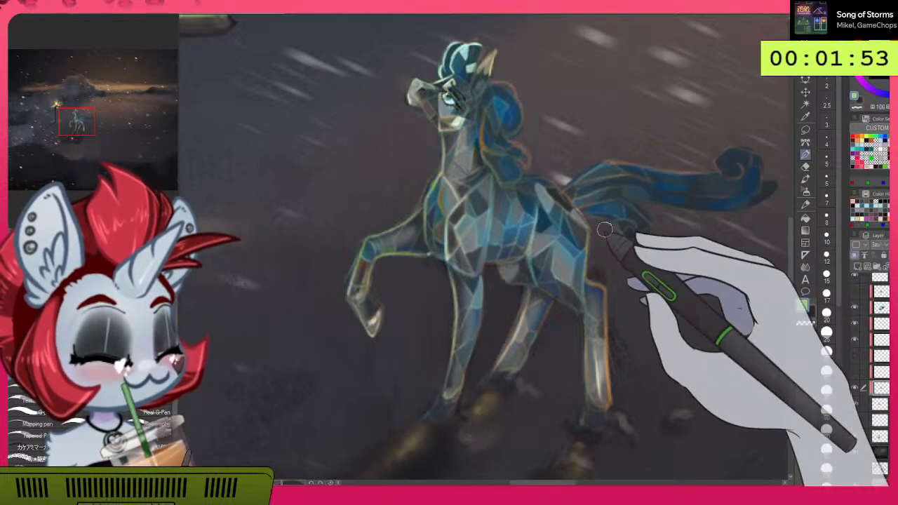
Step: Set the clipped horse layer's blending mode to Soft light after comparing it with other modes such as Hue and Multiply
scroll(476, 205, down, 5)
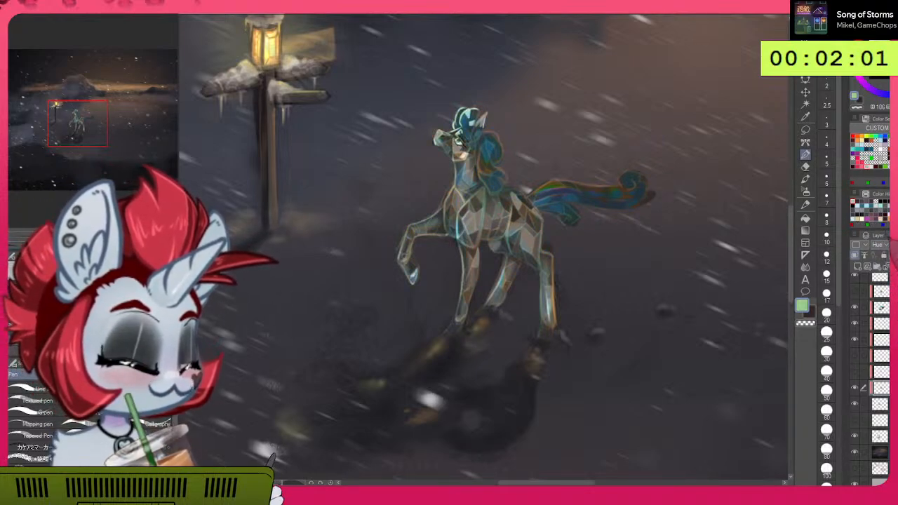
scroll(881, 245, down, 2)
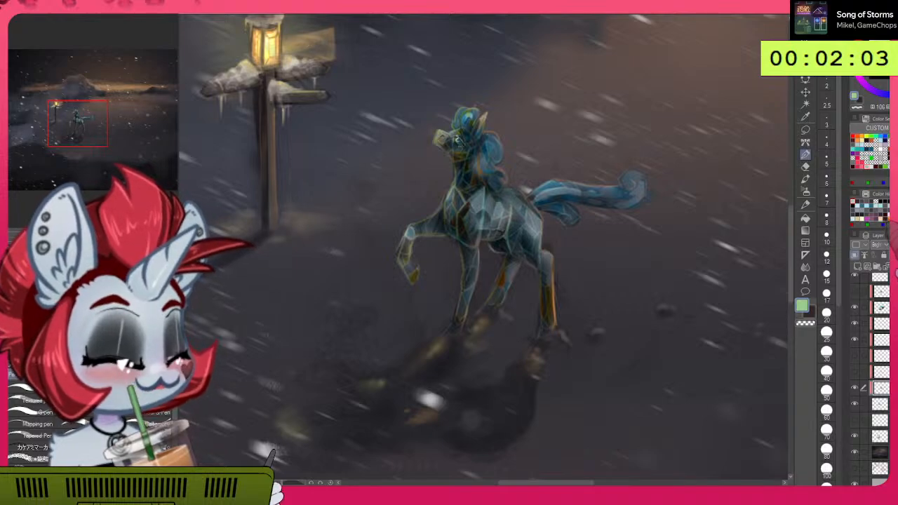
scroll(880, 240, down, 1)
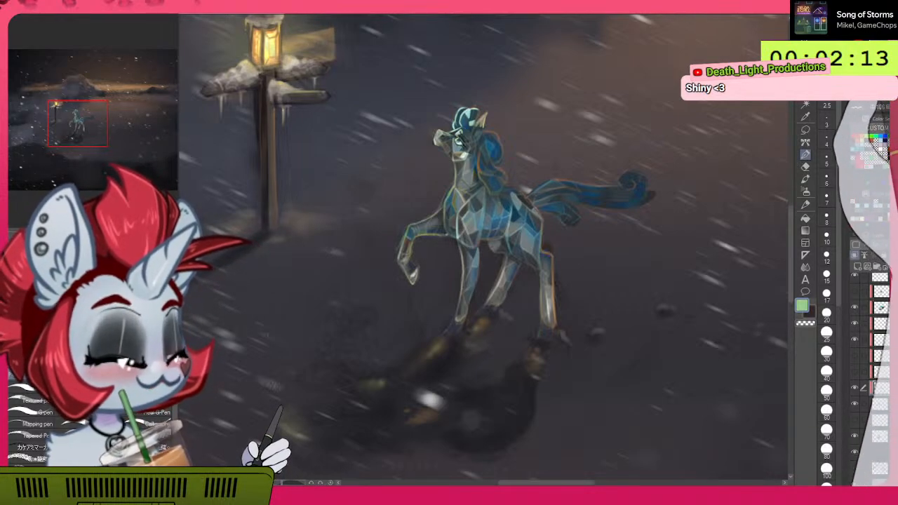
key(ctrl+z)
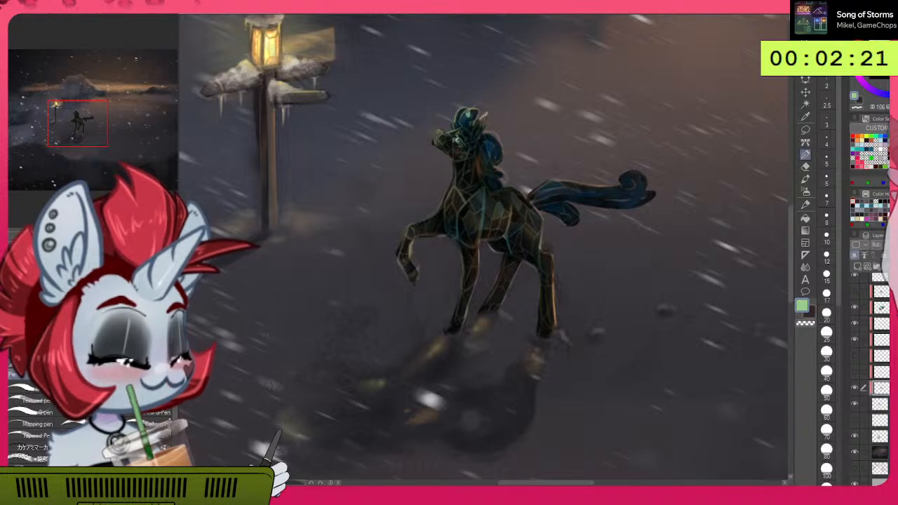
key(ctrl+z)
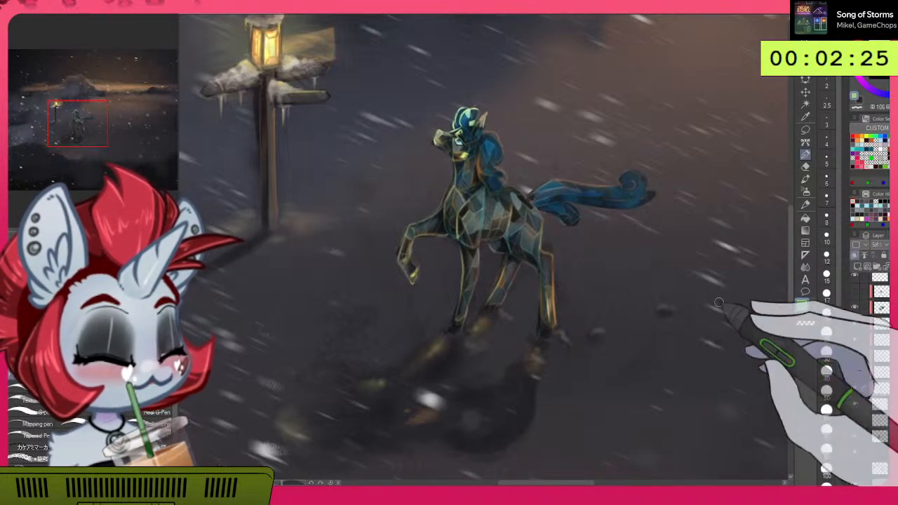
Step: Compare the horse with and without the Soft light layer, close up and within the whole composition
click(855, 388)
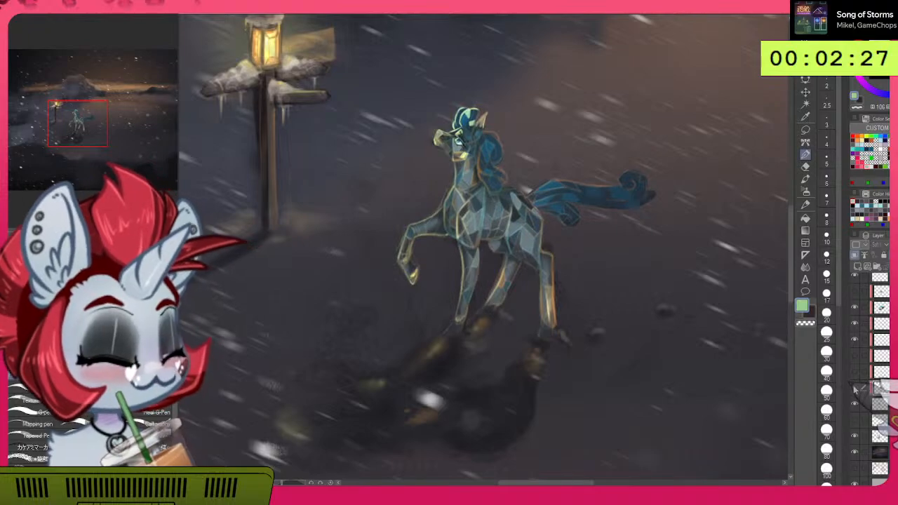
click(856, 388)
click(856, 388)
click(855, 388)
click(856, 388)
click(855, 388)
scroll(419, 216, down, 5)
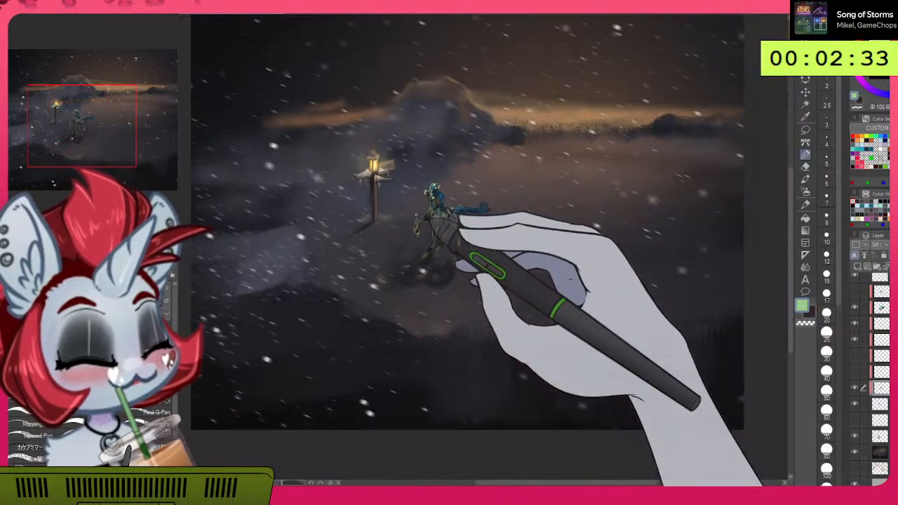
scroll(311, 120, up, 4)
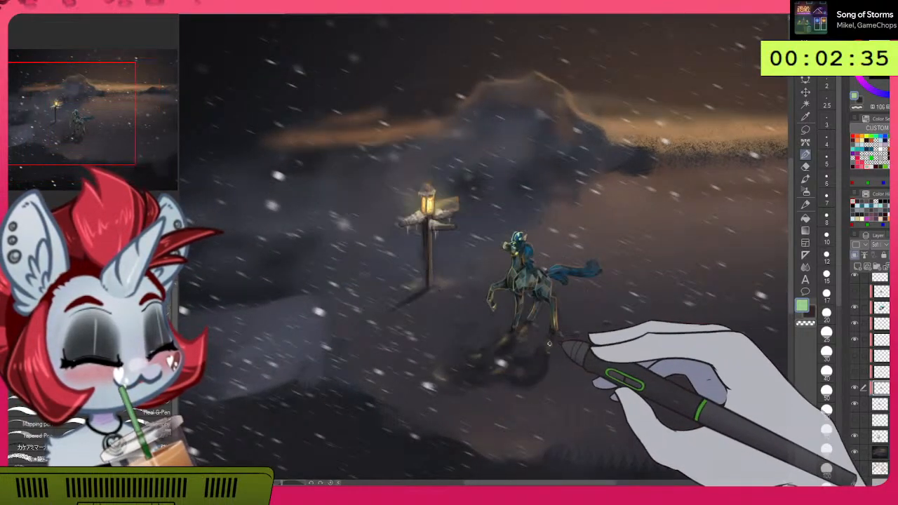
scroll(551, 344, up, 3)
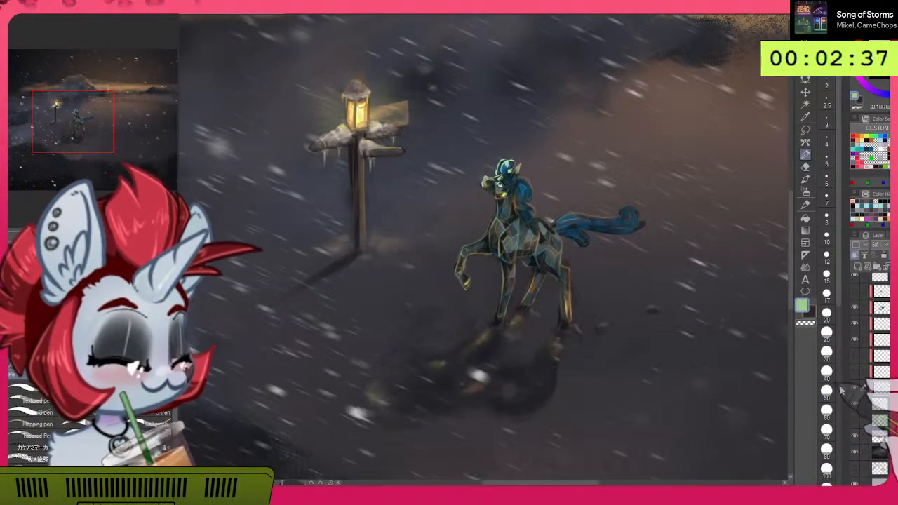
Step: Check the clipped layer's effect once more and hide the horse's base colour layer beneath it
click(854, 389)
click(854, 388)
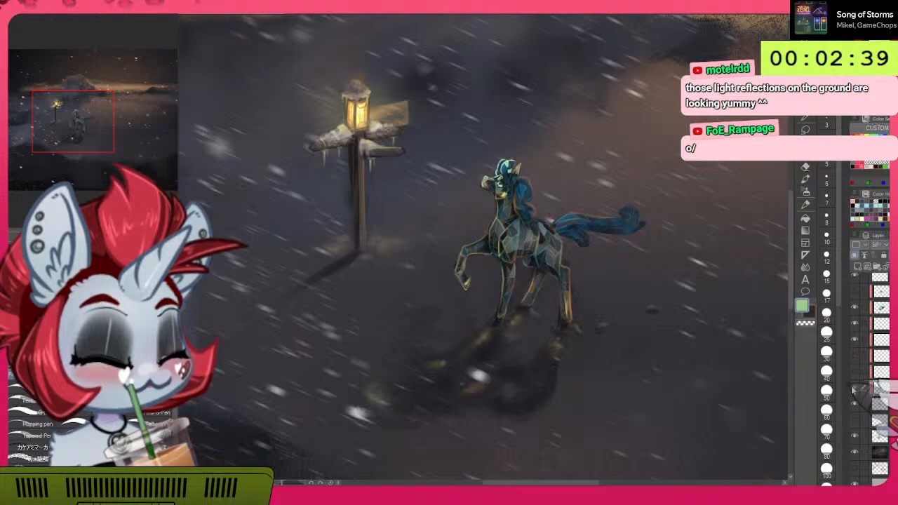
click(855, 405)
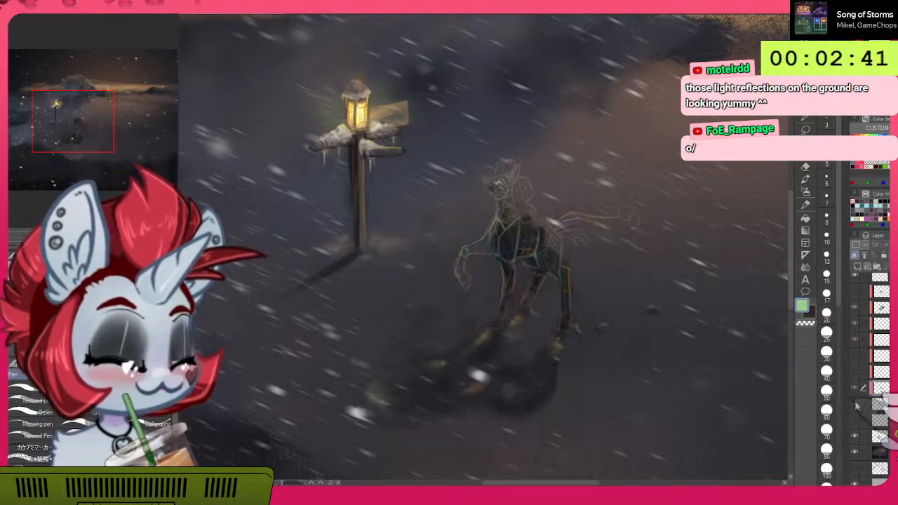
Step: Show the horse's base colour layer again and check the clipped layers above it on the body
click(856, 404)
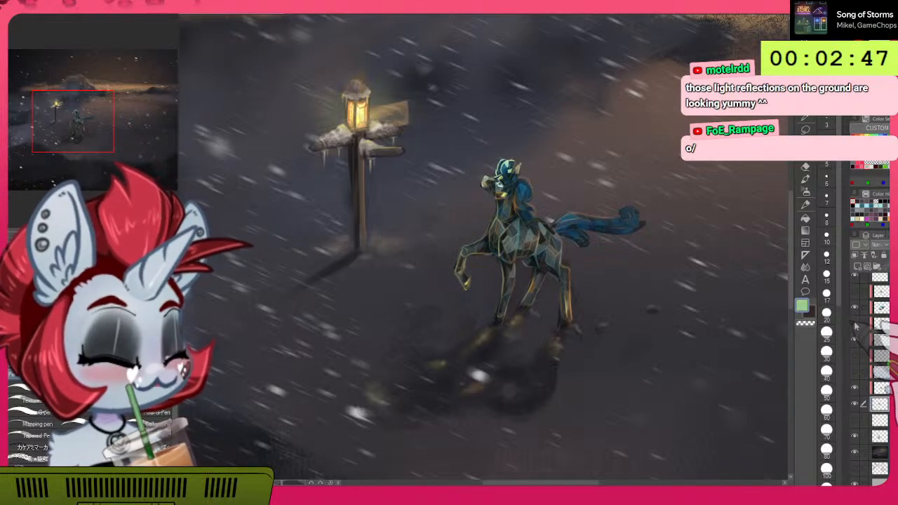
click(855, 325)
scroll(542, 270, up, 5)
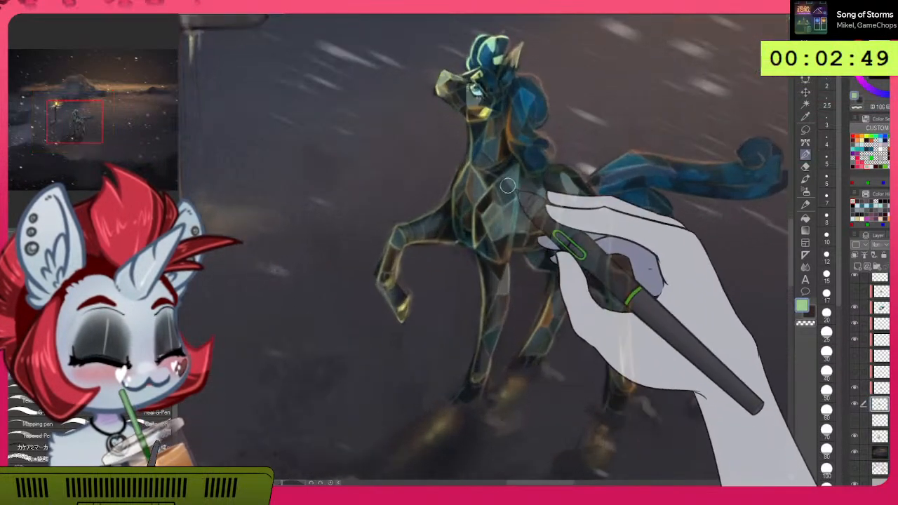
Step: Examine the crystal horse's shading close up and together with the lamppost and the ground reflections
scroll(681, 312, down, 4)
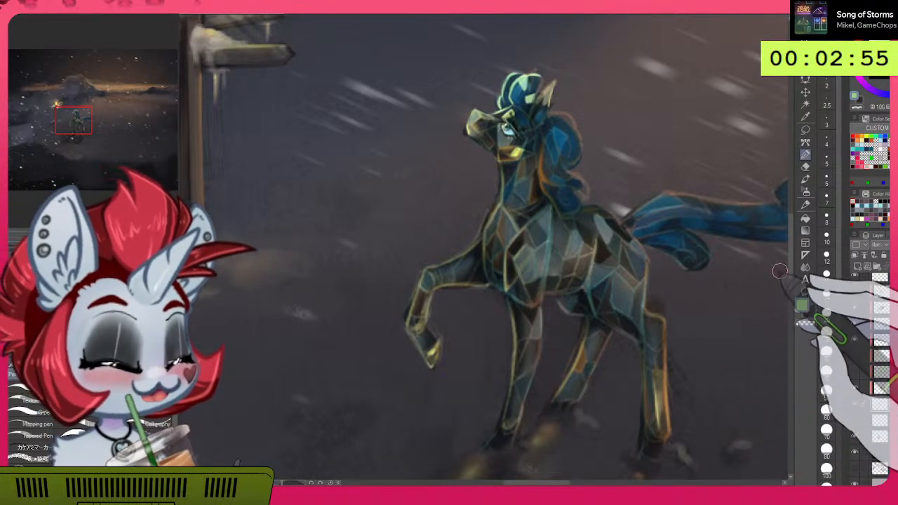
drag(791, 256, 792, 236)
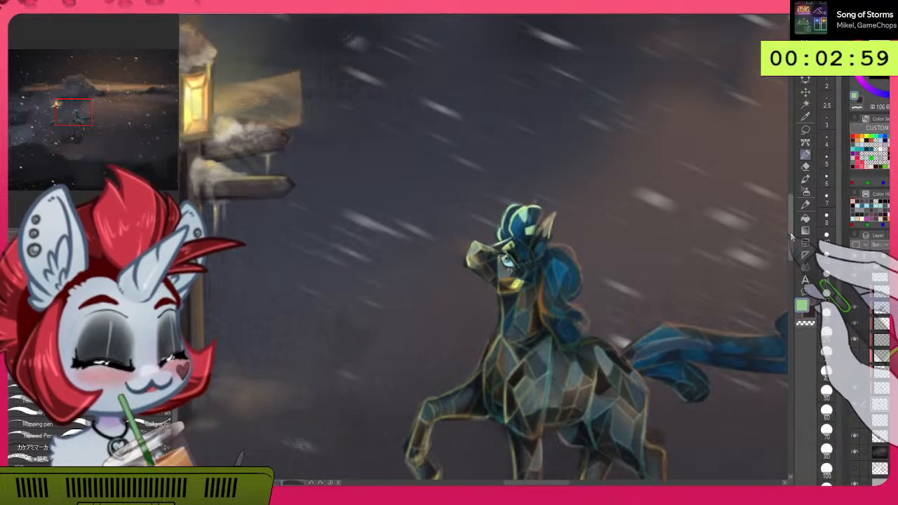
mouse_move(792, 237)
mouse_down()
mouse_move(788, 224)
mouse_move(787, 243)
mouse_up()
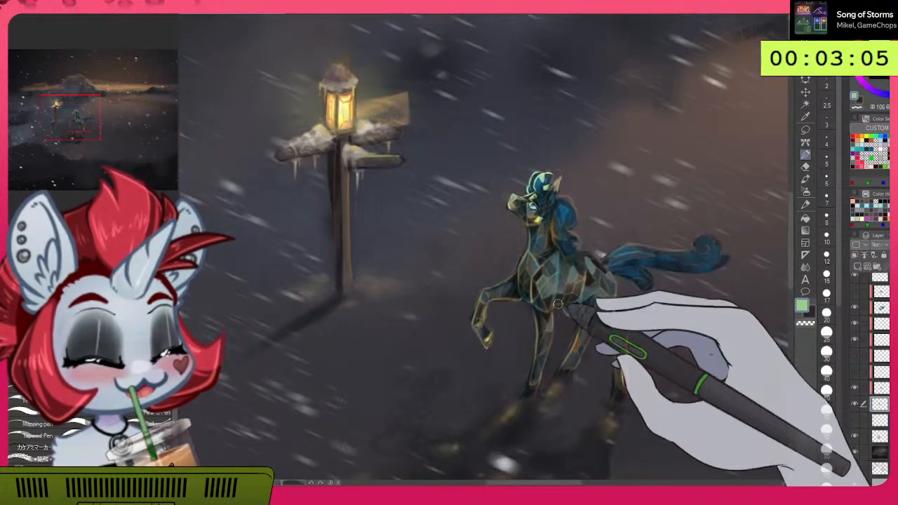
scroll(565, 483, up, 1)
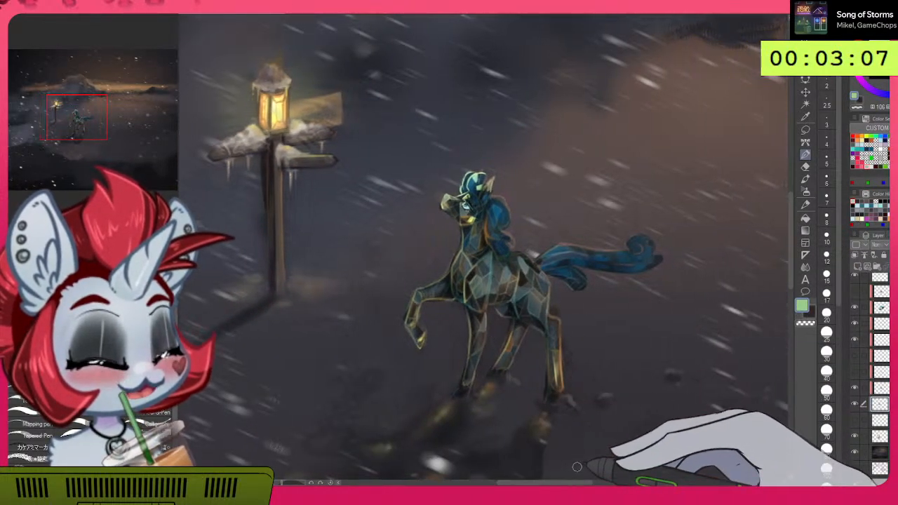
scroll(571, 318, down, 2)
scroll(571, 322, up, 1)
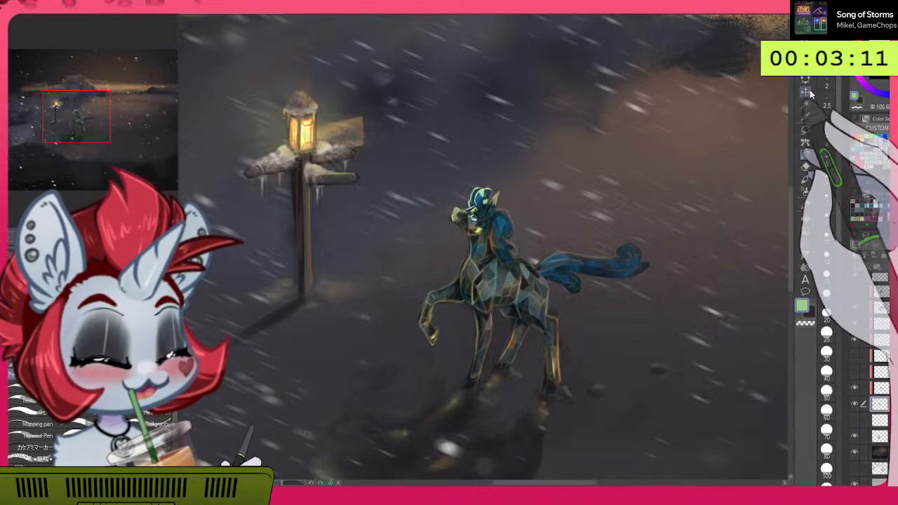
drag(791, 199, 791, 216)
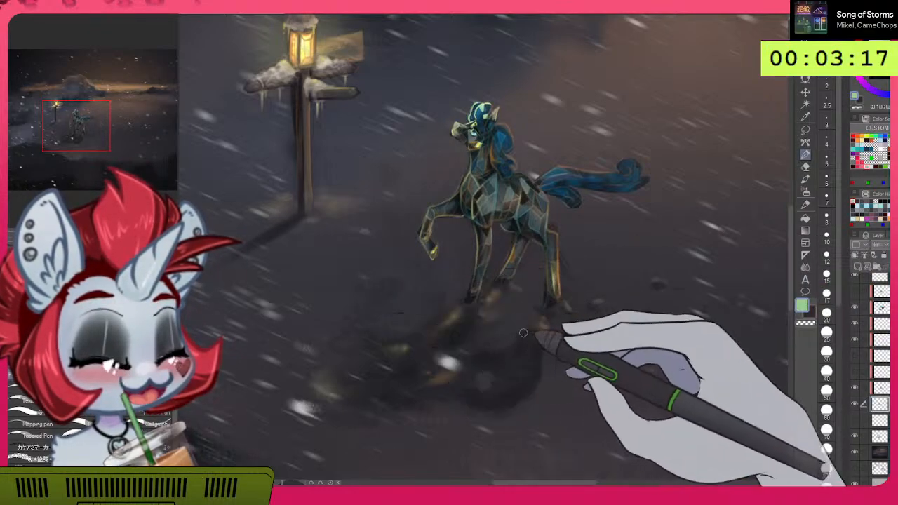
mouse_move(419, 299)
mouse_down()
mouse_move(459, 313)
mouse_move(520, 275)
mouse_move(545, 276)
mouse_move(487, 402)
mouse_move(552, 284)
mouse_move(511, 363)
mouse_move(498, 268)
mouse_move(523, 239)
mouse_move(490, 296)
mouse_move(514, 280)
mouse_up()
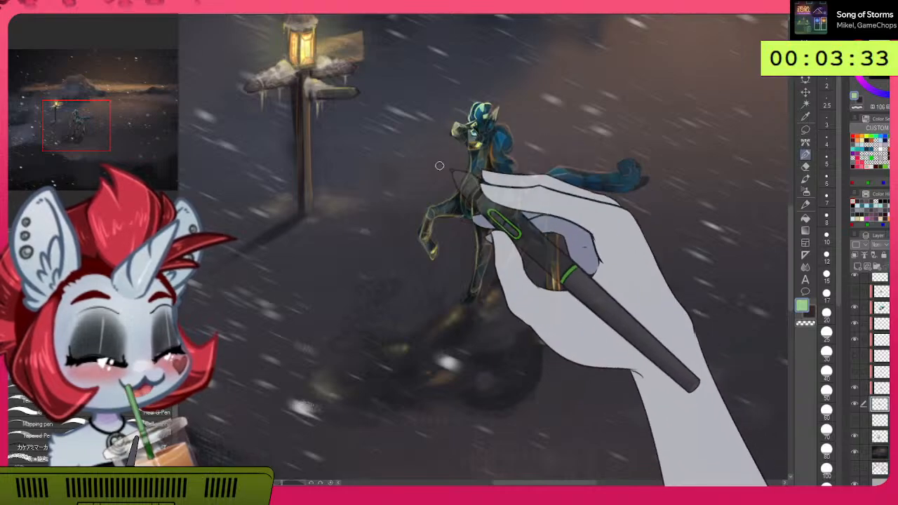
scroll(521, 168, up, 3)
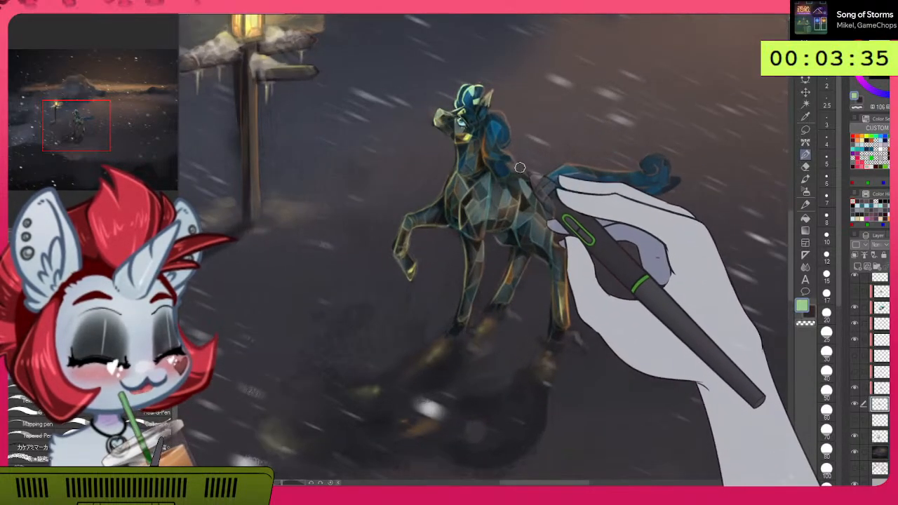
drag(790, 227, 790, 221)
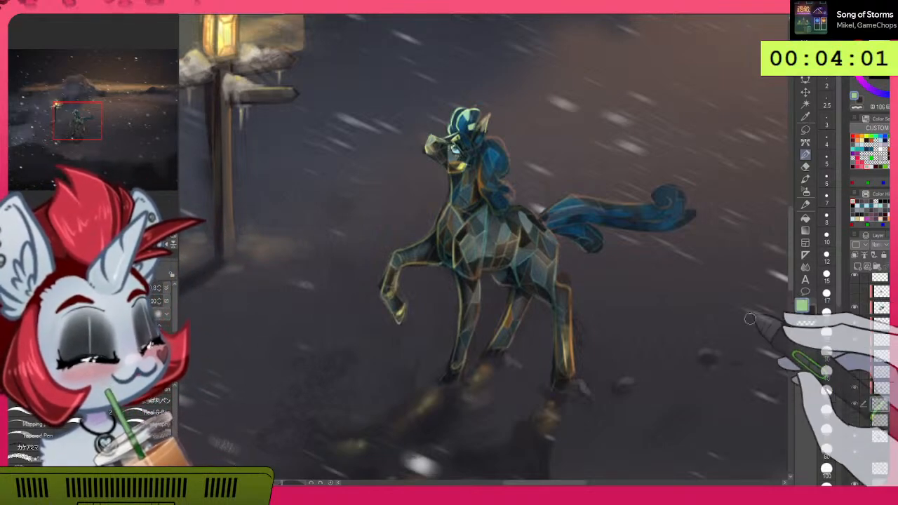
Step: Compare the horse with and without the clipped shading layer directly above its base colours, and check the base colour layer as well
click(854, 389)
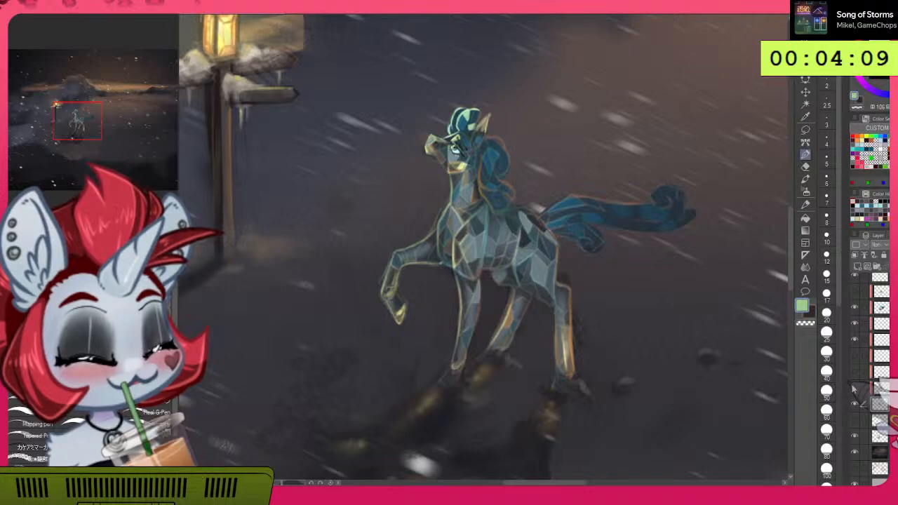
click(854, 389)
click(854, 389)
click(854, 389)
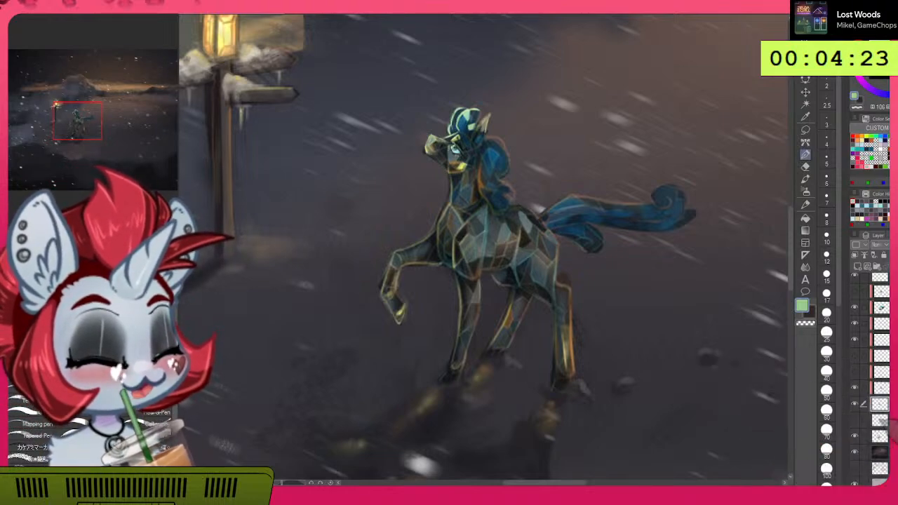
click(855, 391)
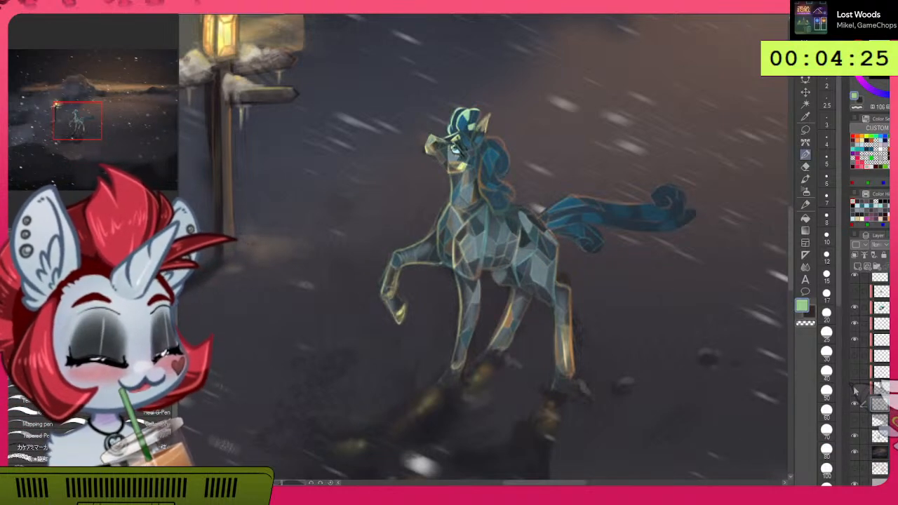
click(855, 390)
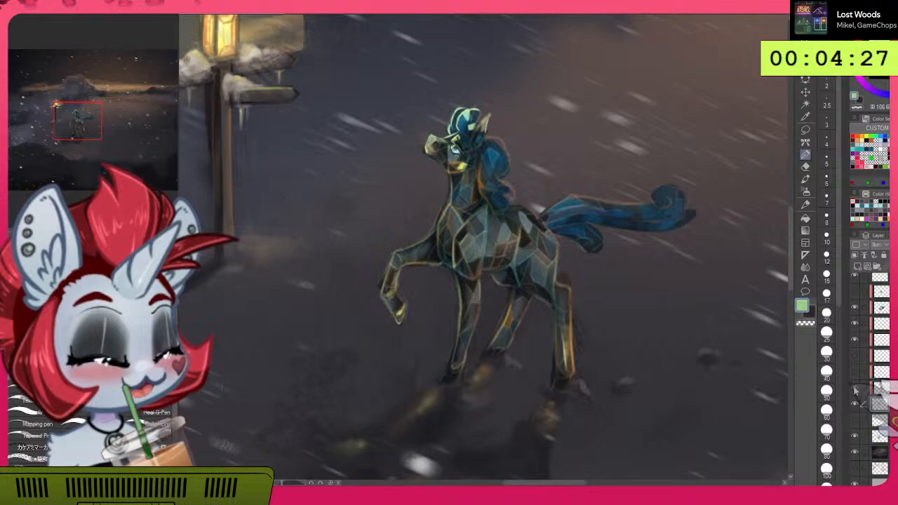
click(856, 405)
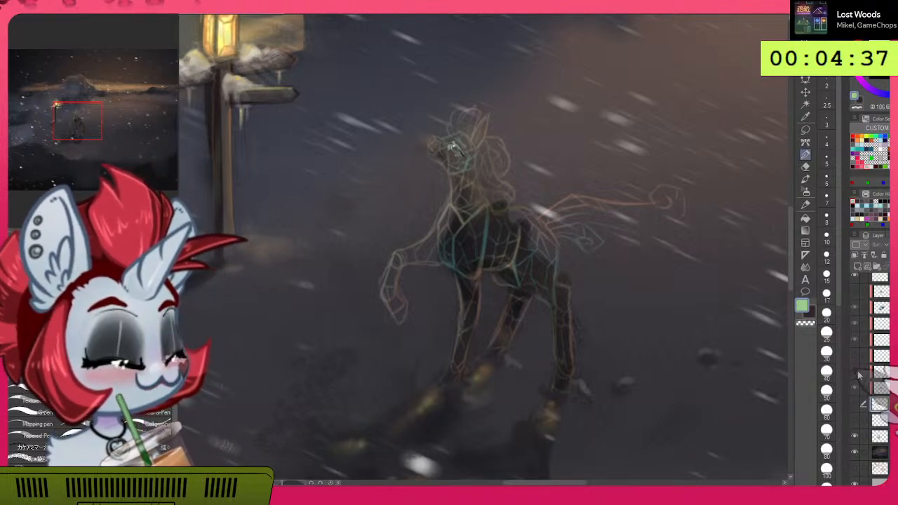
click(855, 405)
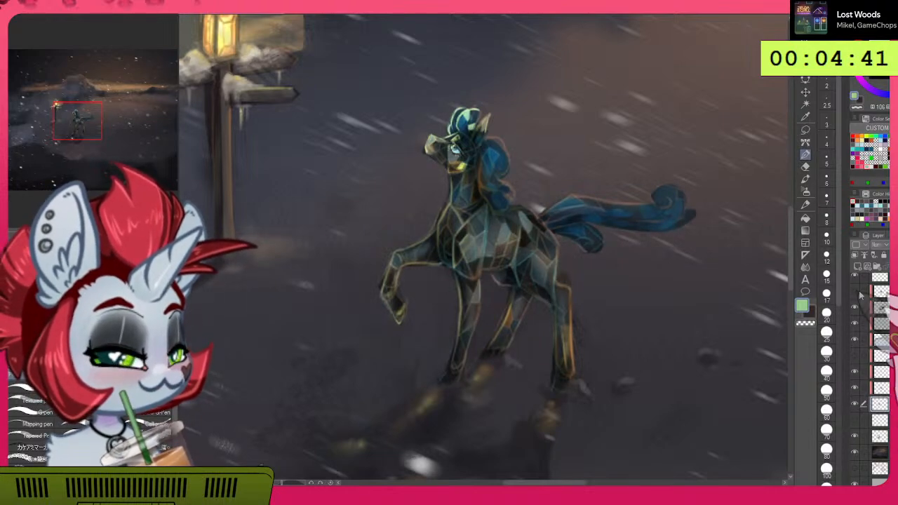
Step: Turn on the hidden warm light layer clipped to the horse and undo the latest changes to it
click(855, 355)
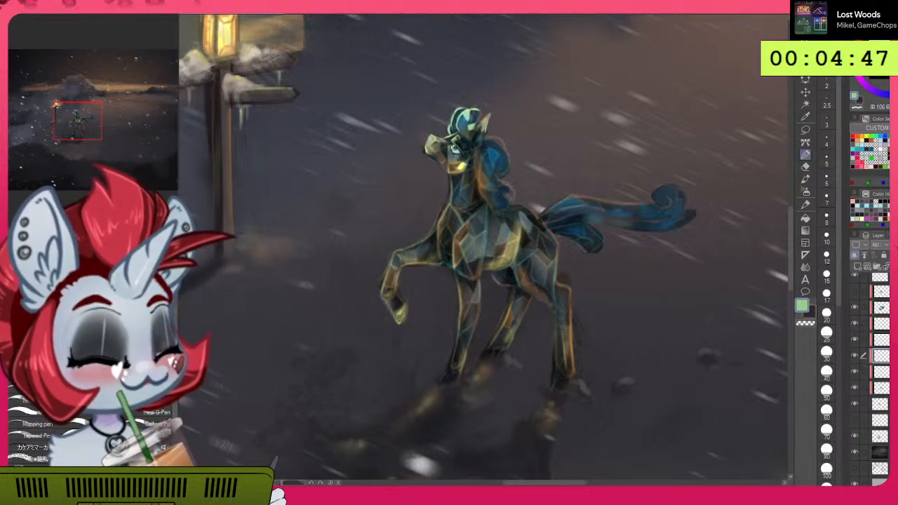
key(ctrl+z)
key(ctrl+z)
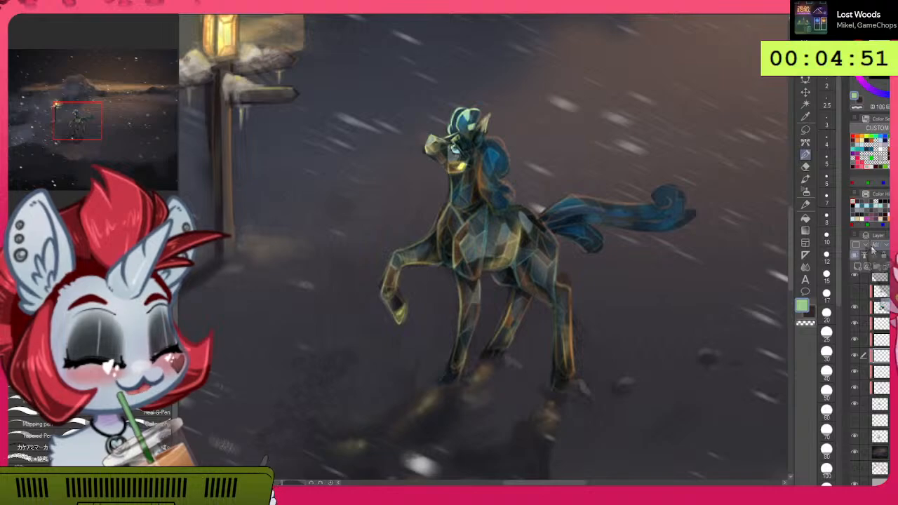
Step: View the whole painting and compare the horse with and without the clipped warm light layer
key(ctrl+0)
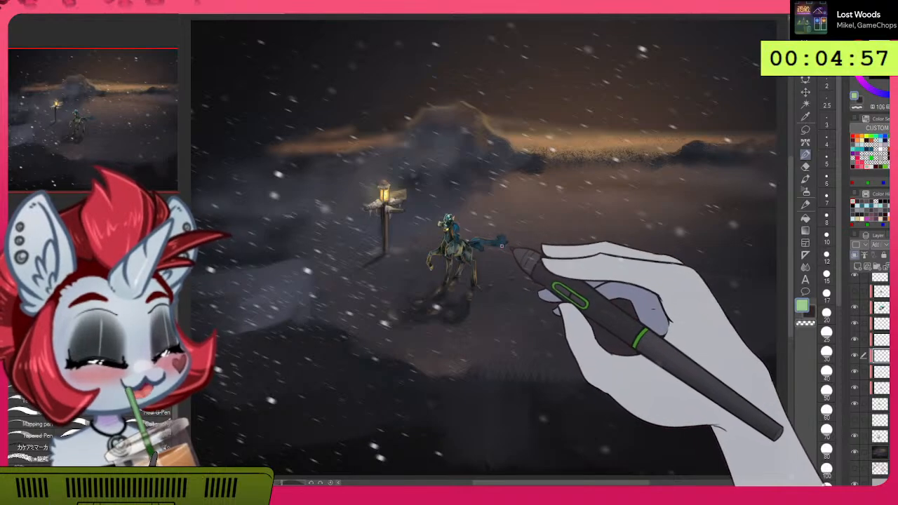
scroll(504, 248, up, 5)
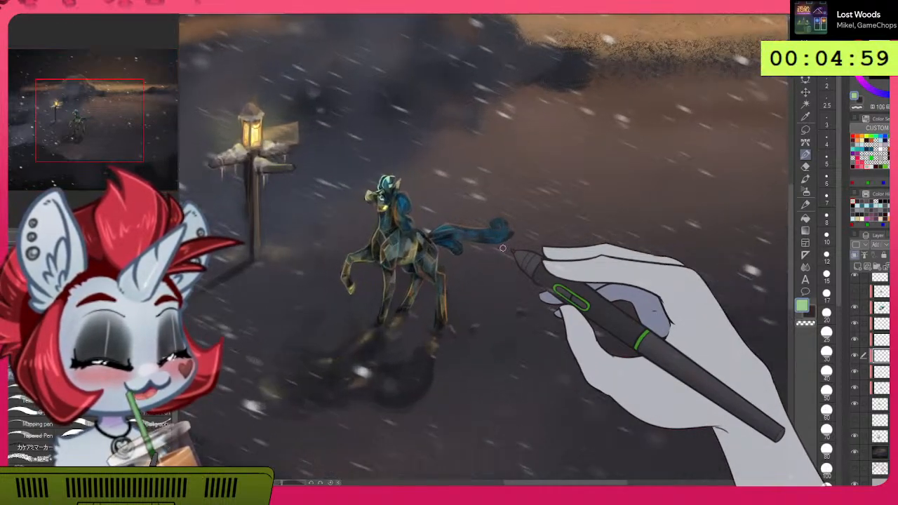
drag(584, 483, 562, 483)
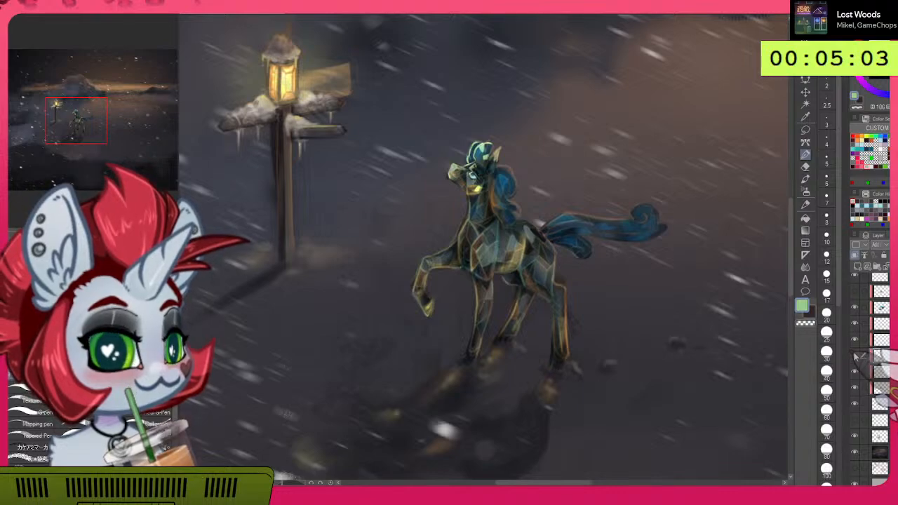
click(856, 357)
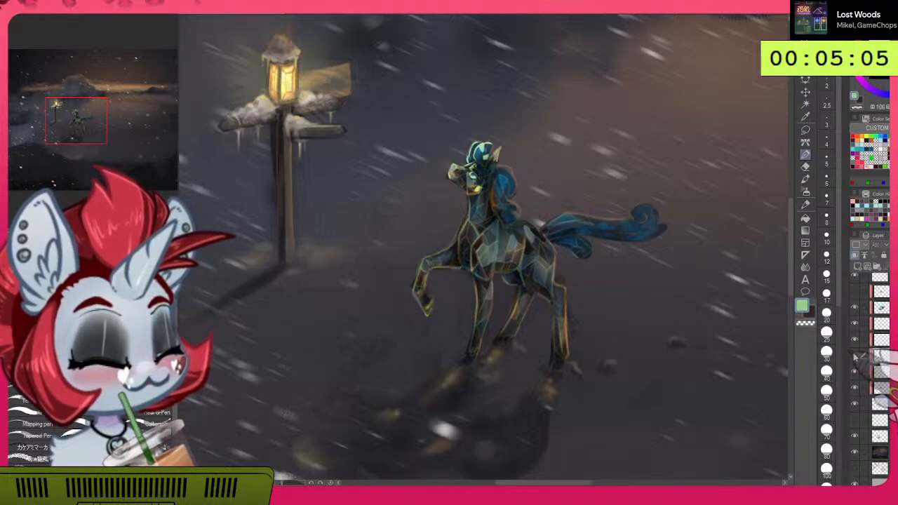
click(856, 357)
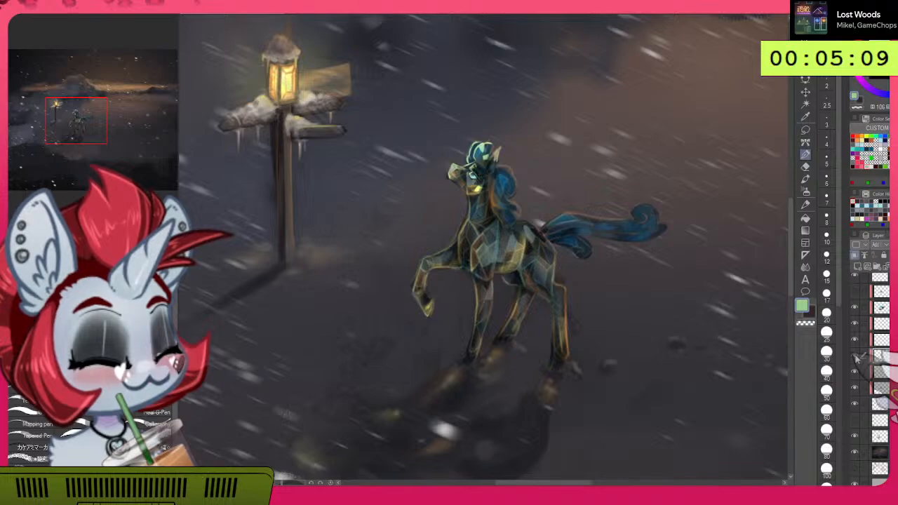
click(856, 356)
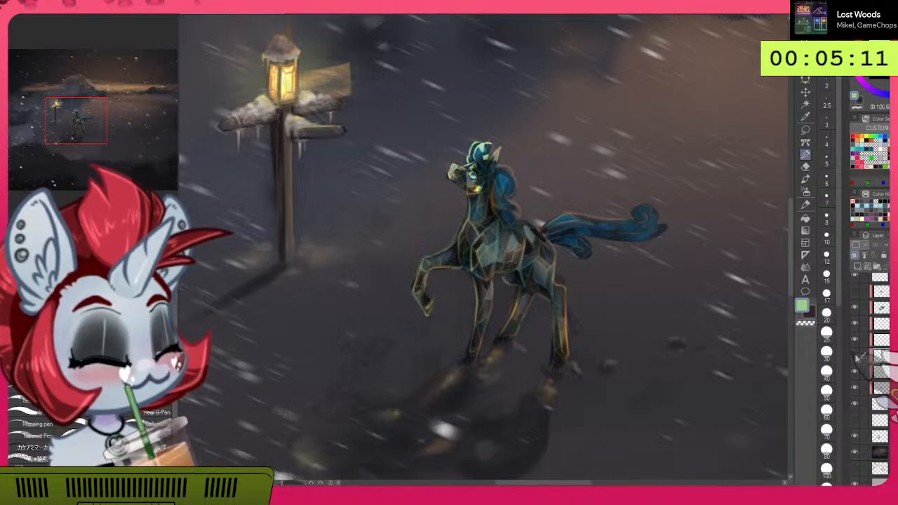
click(856, 357)
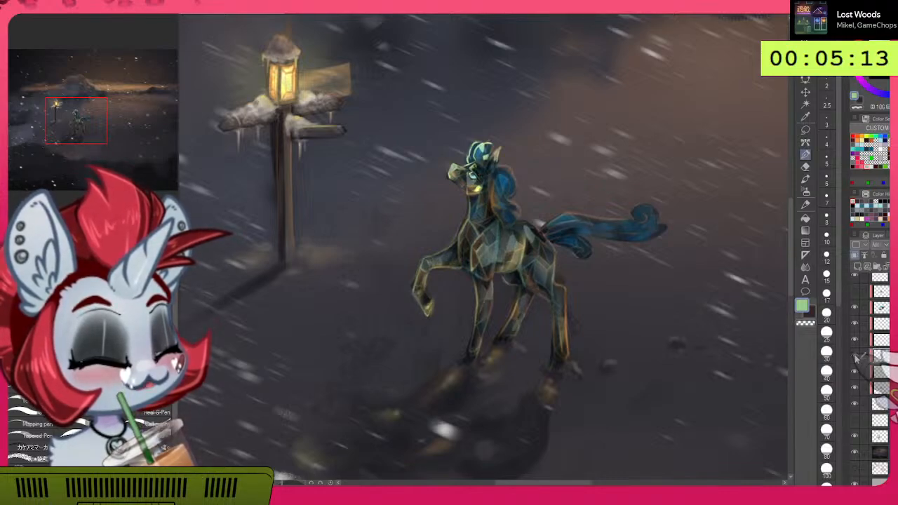
click(856, 357)
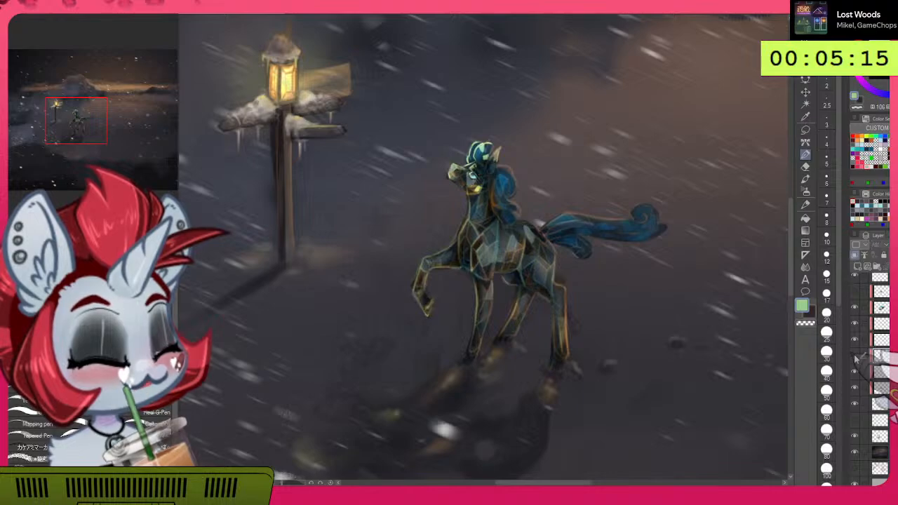
click(856, 356)
click(855, 357)
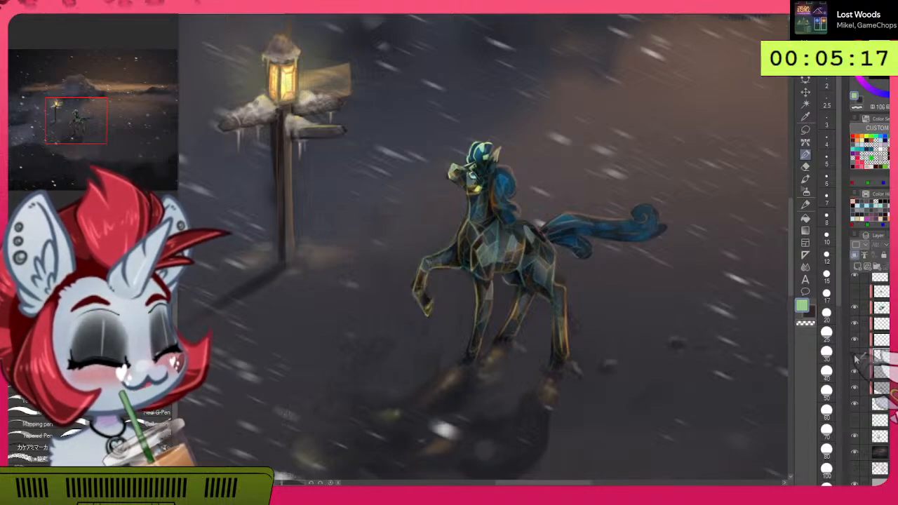
click(855, 357)
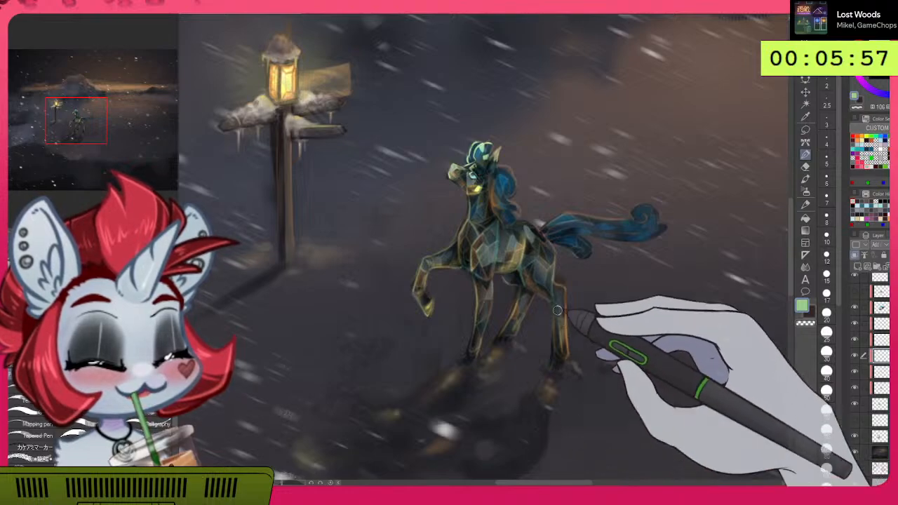
Step: Examine how the lit horse fits with the lamppost's light, both close up and within the whole snowy scene
scroll(565, 309, down, 5)
scroll(674, 322, up, 3)
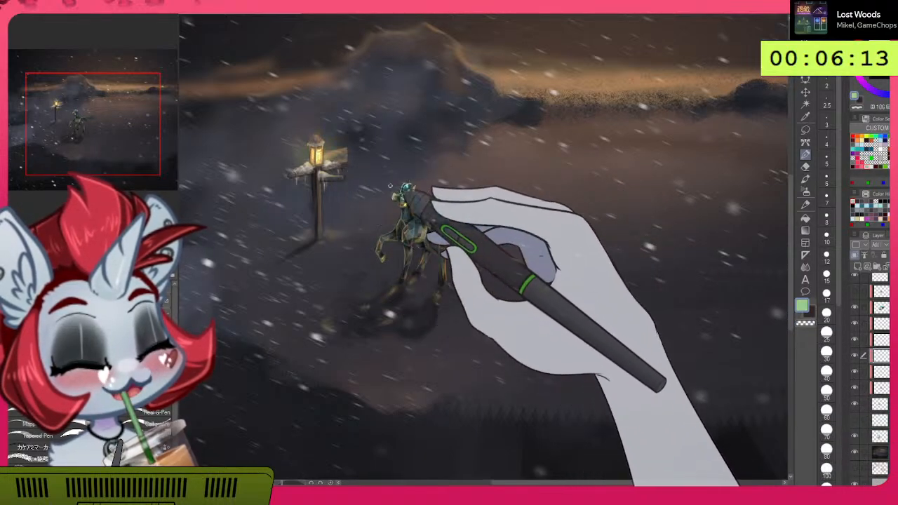
scroll(324, 188, up, 5)
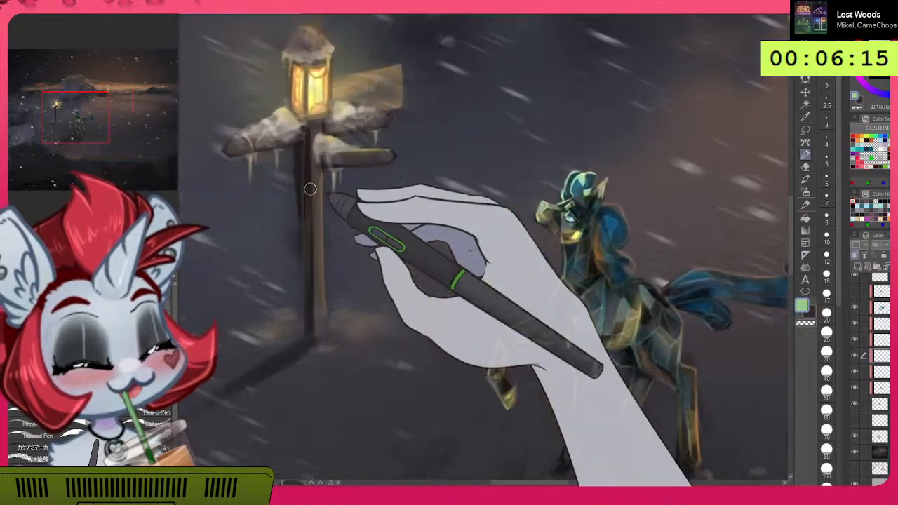
scroll(311, 188, up, 2)
scroll(310, 189, down, 3)
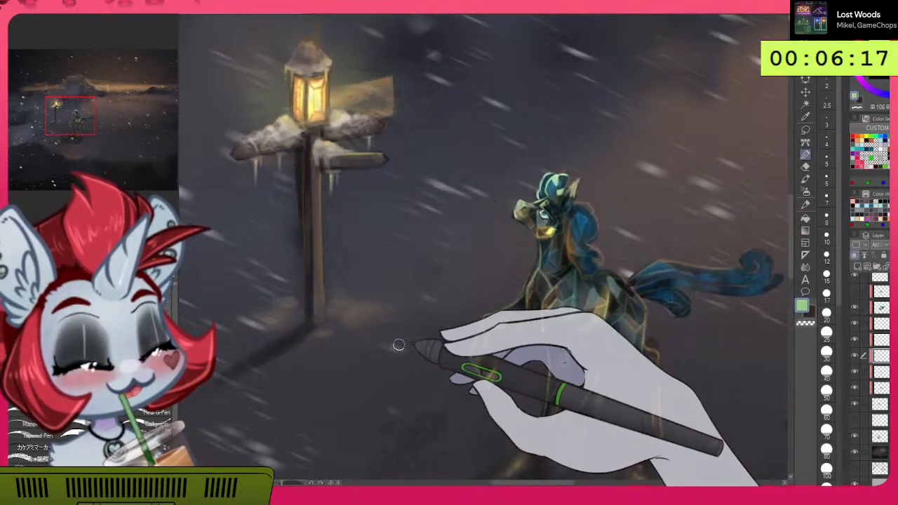
scroll(401, 345, down, 2)
scroll(493, 460, down, 2)
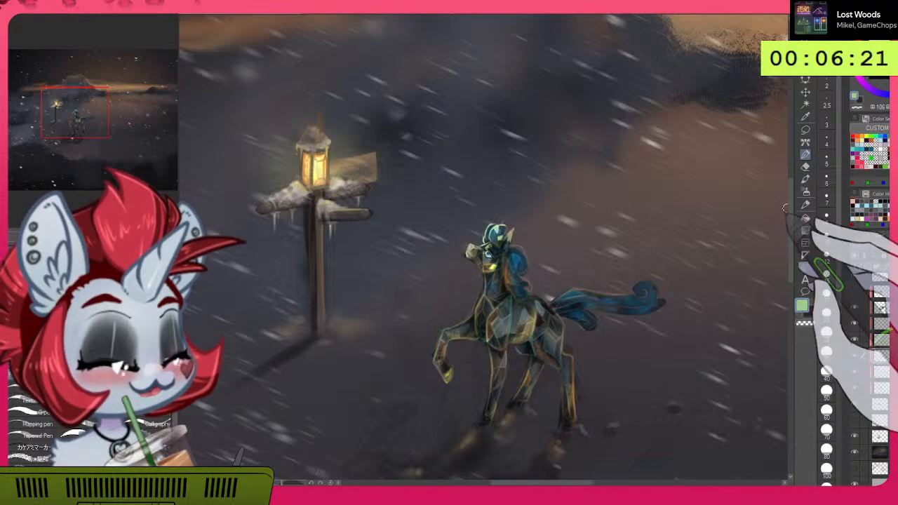
mouse_move(791, 210)
mouse_down()
mouse_move(792, 229)
mouse_move(792, 220)
mouse_up()
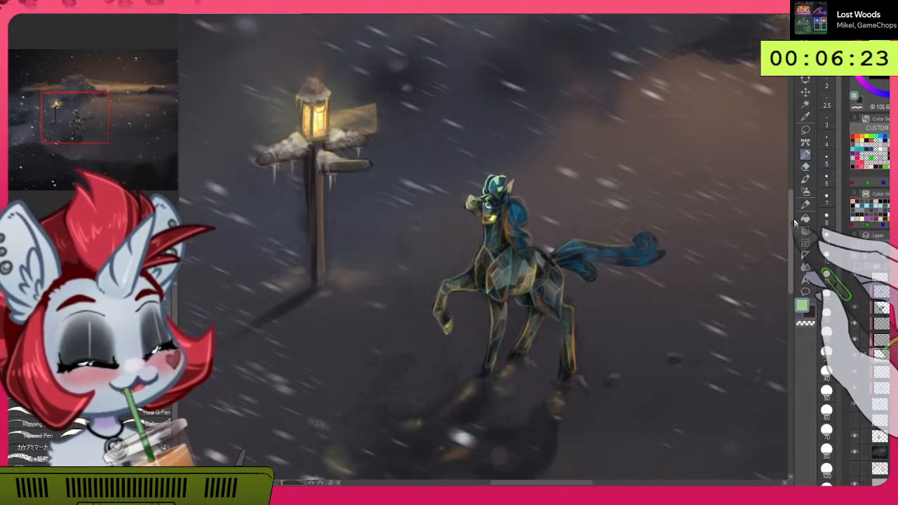
scroll(524, 424, down, 5)
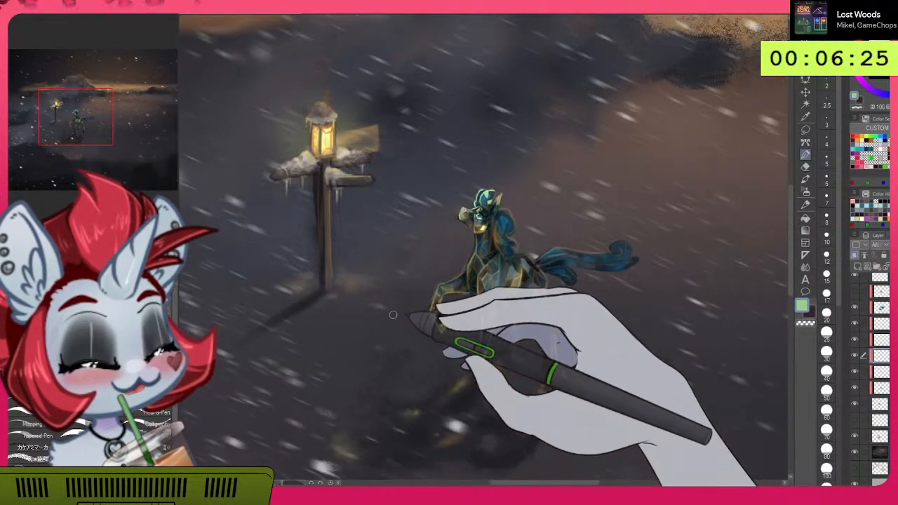
Step: Try cropping the canvas to a rectangle around the lamppost, horse and central cloud, and restore the full canvas
scroll(409, 348, down, 2)
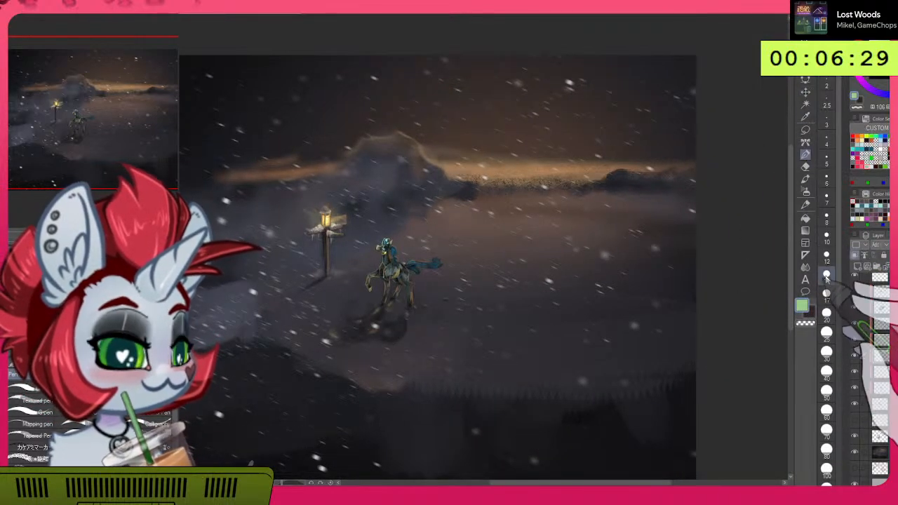
click(807, 131)
scroll(878, 379, up, 3)
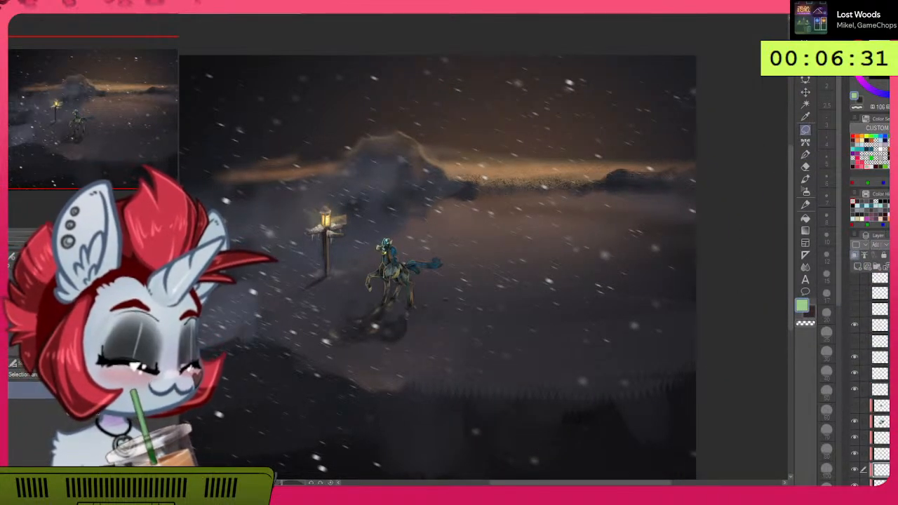
scroll(877, 379, up, 2)
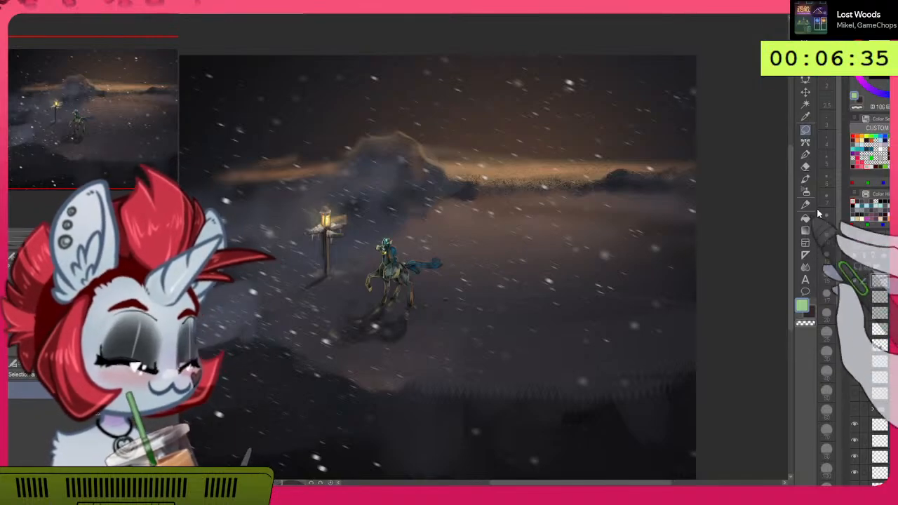
click(803, 131)
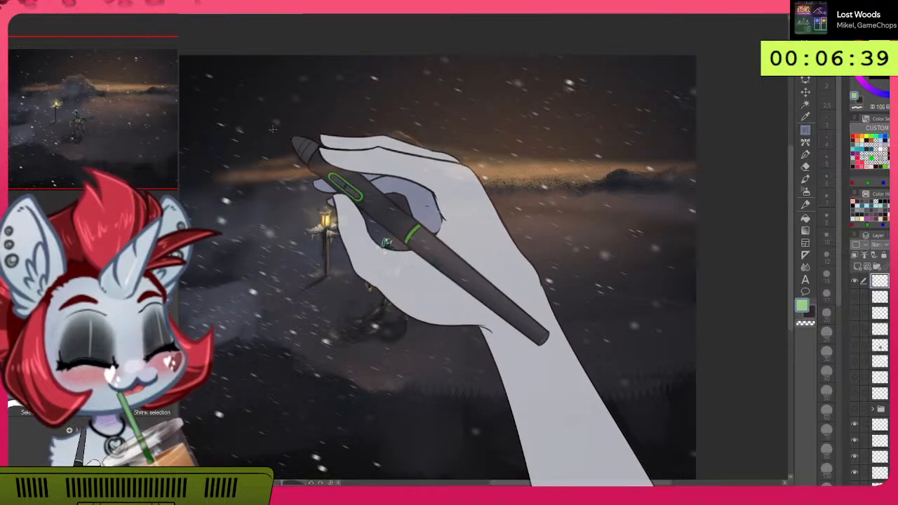
drag(268, 118, 532, 364)
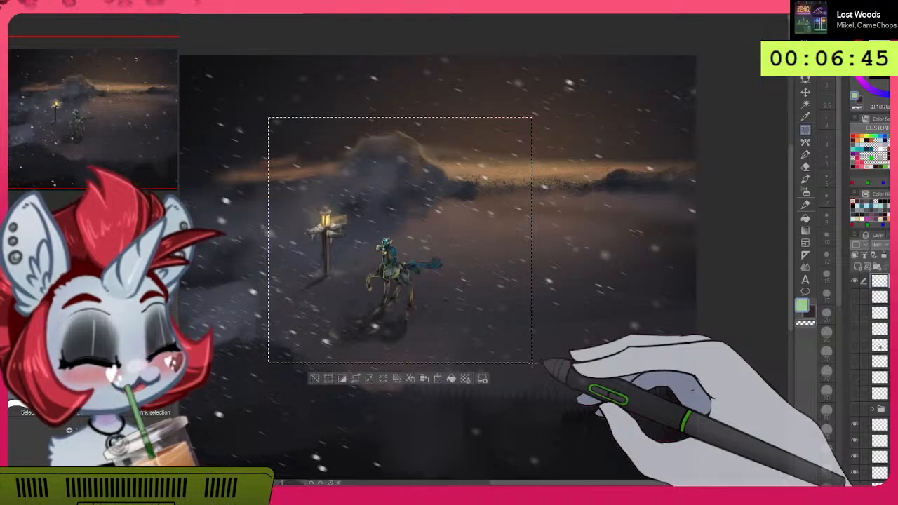
click(327, 379)
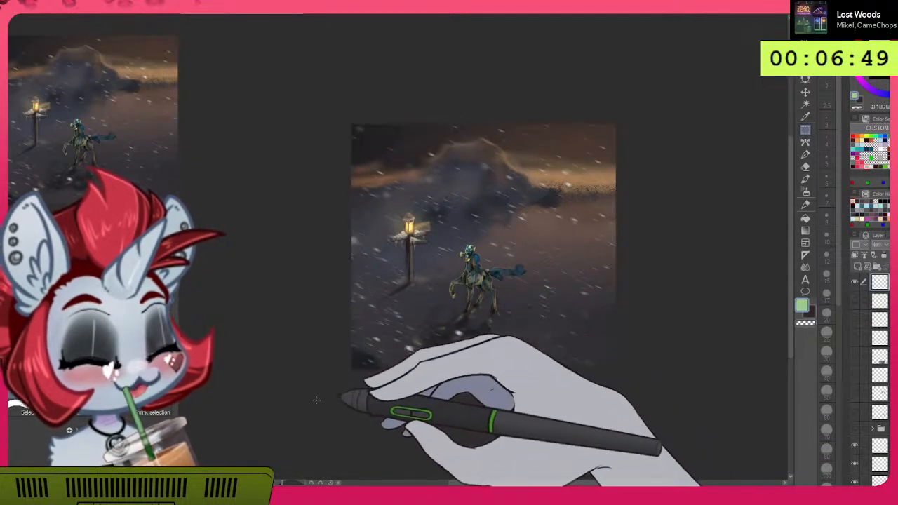
key(ctrl+0)
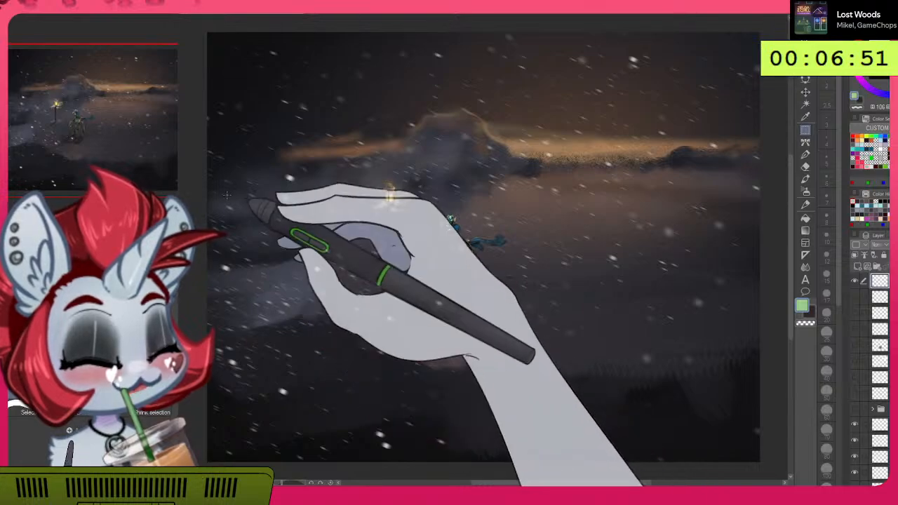
drag(289, 100, 556, 358)
click(558, 313)
click(302, 156)
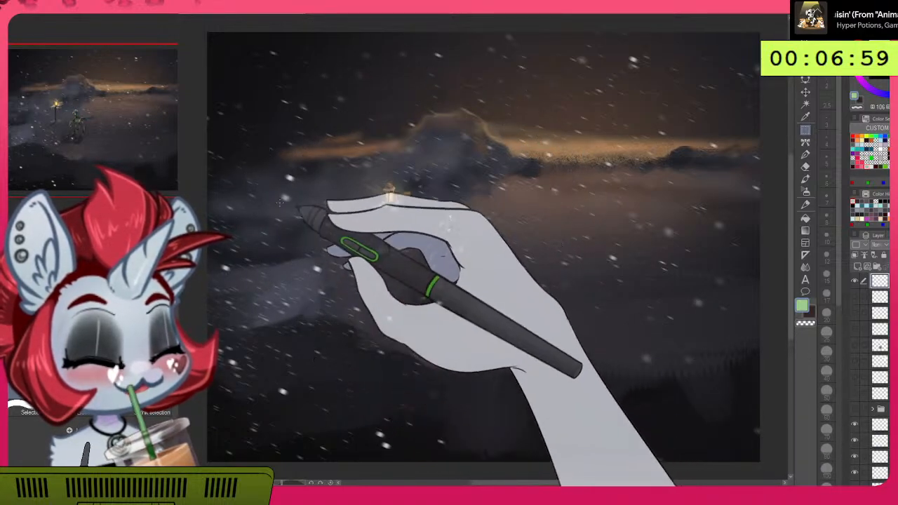
drag(239, 132, 554, 306)
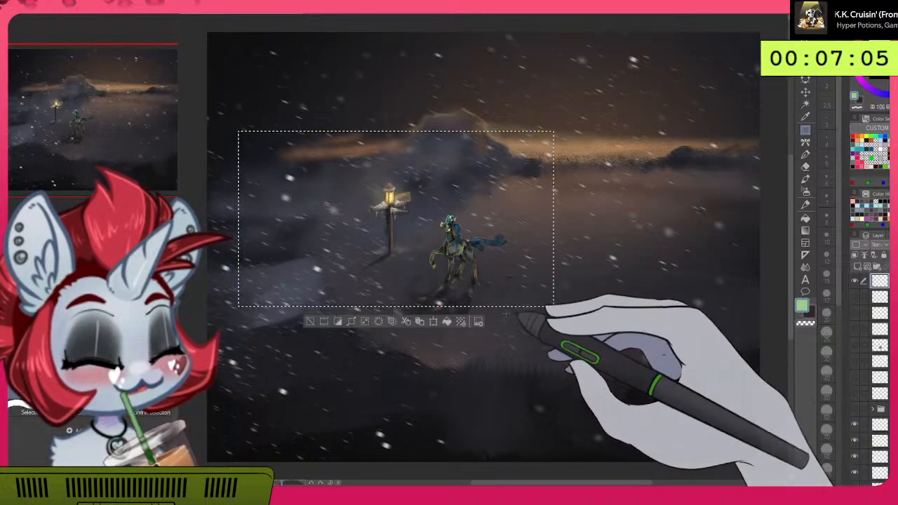
click(306, 219)
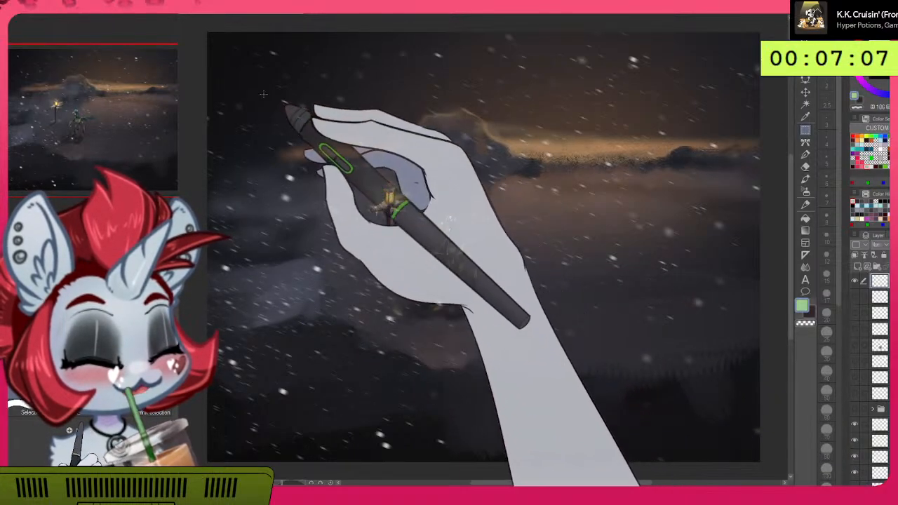
Step: Select a rectangle around the lamppost, horse and cloud, and fill everything outside it with dark brown on the top layer
drag(256, 89, 556, 337)
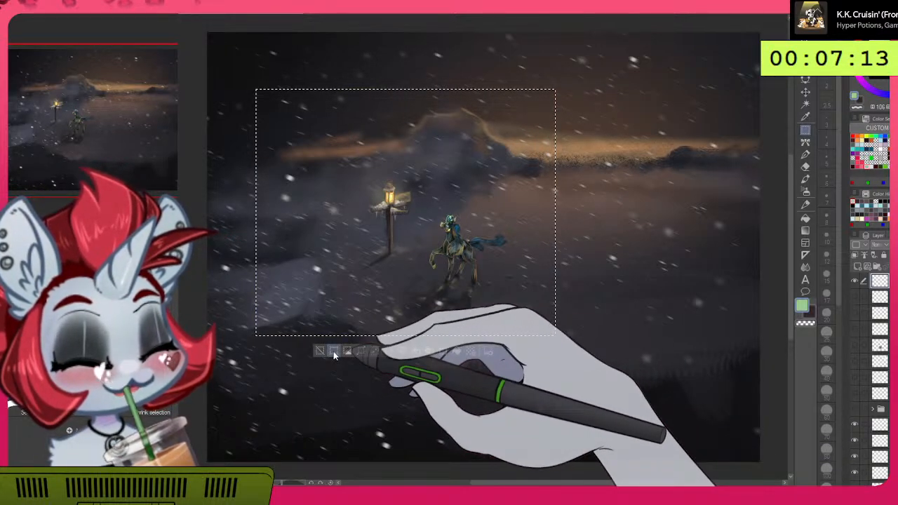
click(333, 351)
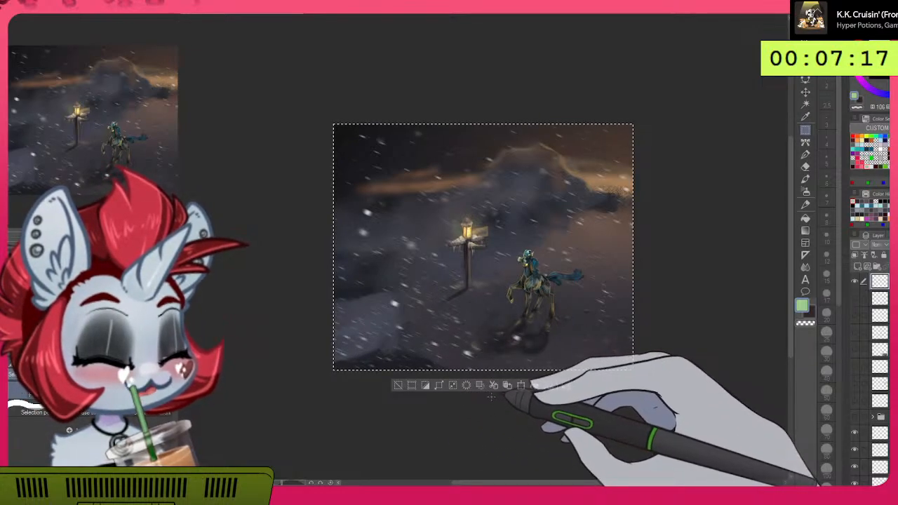
key(ctrl+z)
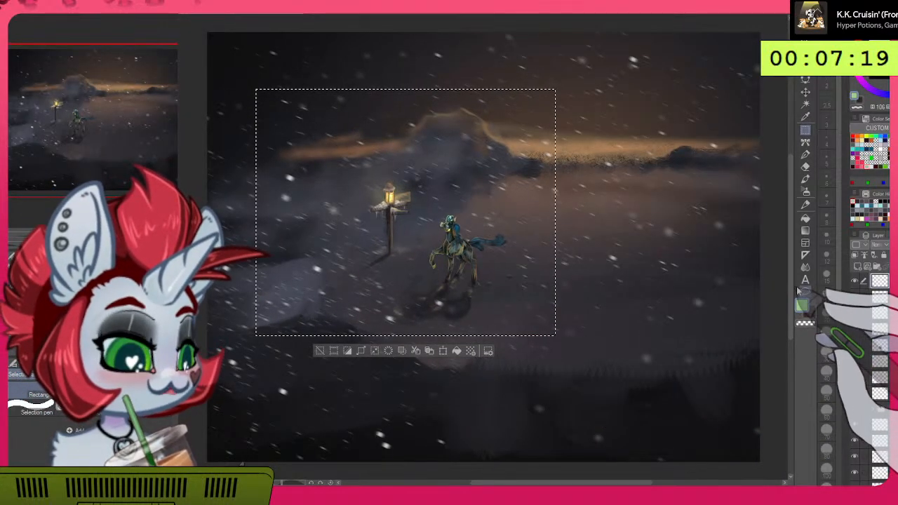
click(349, 352)
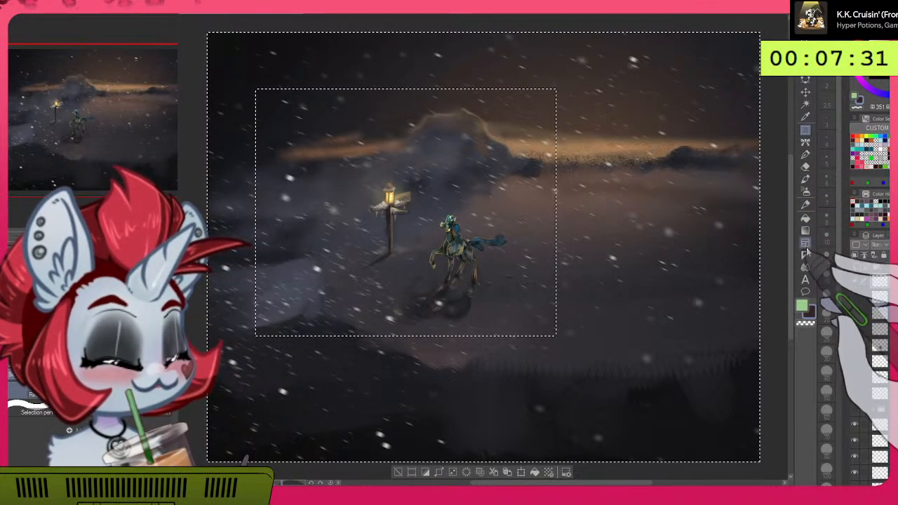
click(536, 474)
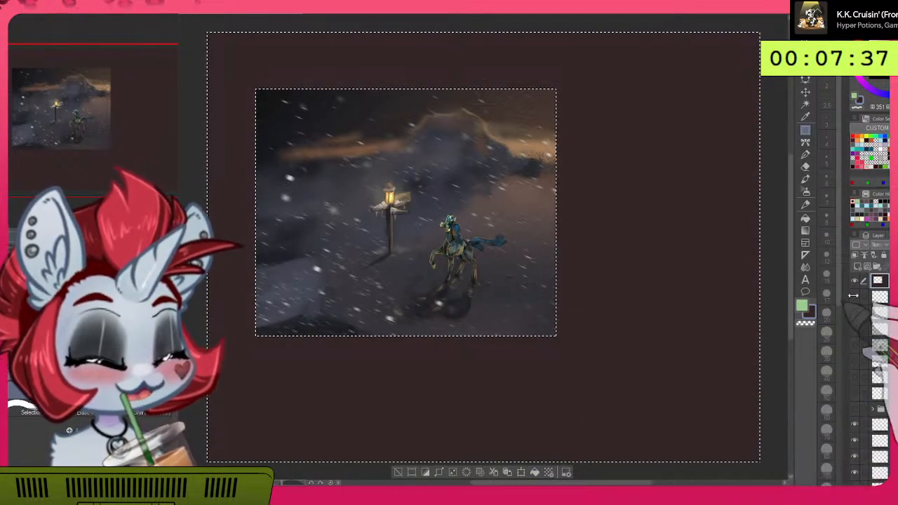
Step: Shift the brown frame to the right and widen its opening around the lamppost and horse, and clear the selection
click(805, 92)
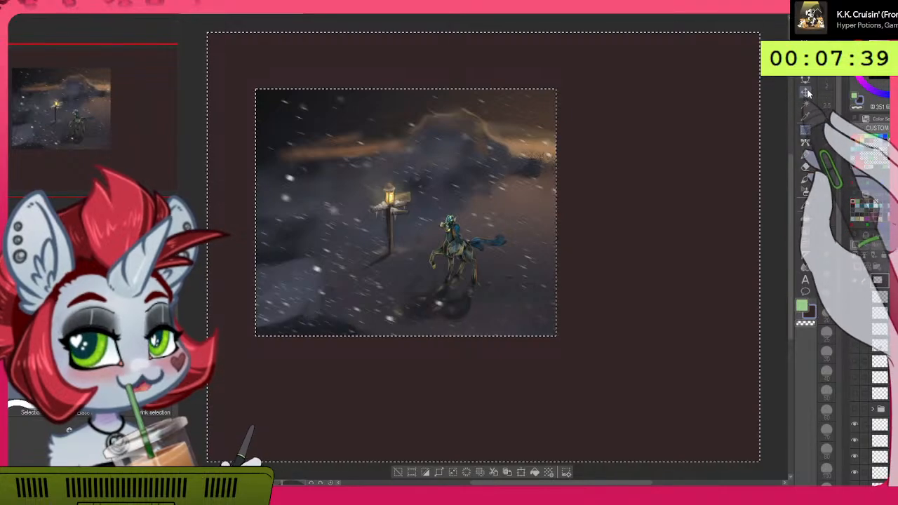
drag(588, 367, 653, 370)
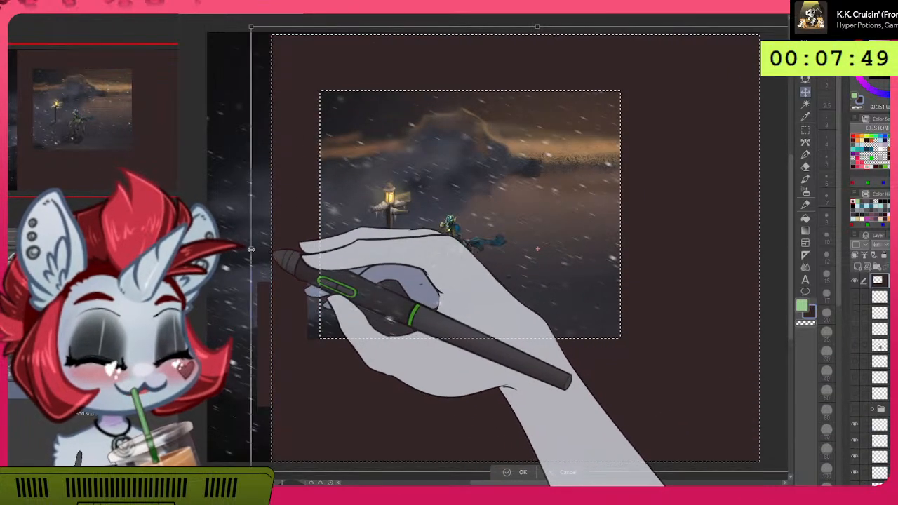
mouse_move(238, 249)
mouse_down()
mouse_move(215, 193)
mouse_move(272, 233)
mouse_move(274, 249)
mouse_move(238, 251)
mouse_up()
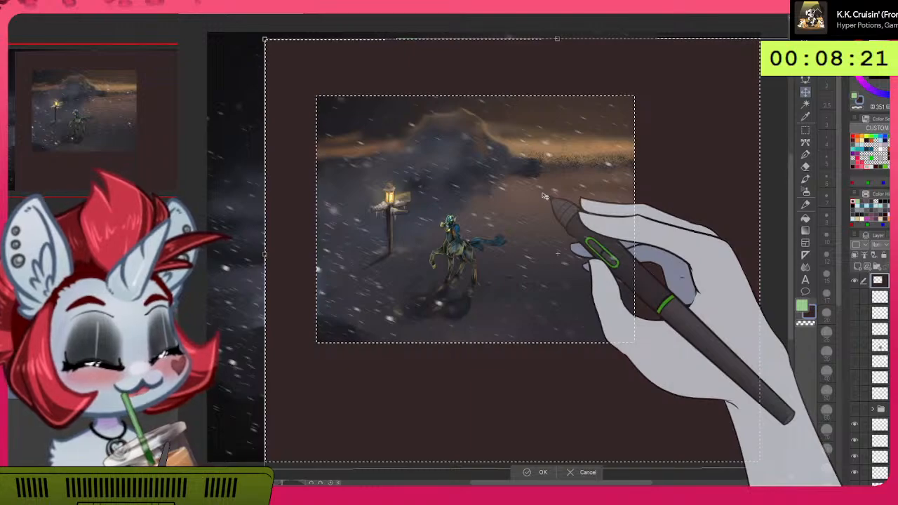
drag(557, 275, 558, 287)
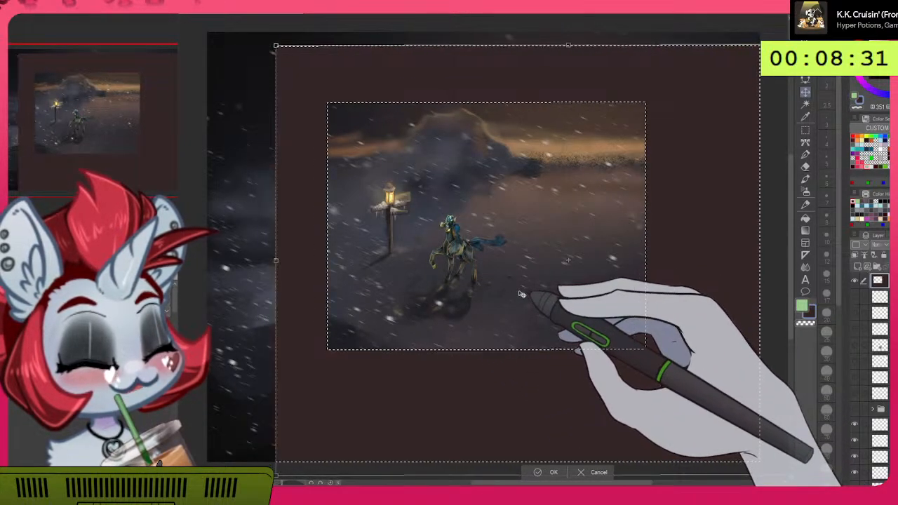
drag(522, 294, 516, 294)
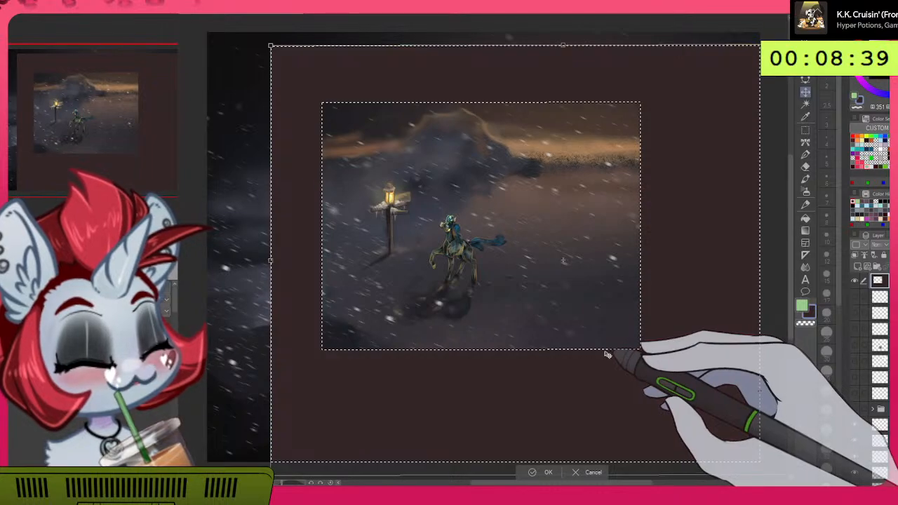
scroll(645, 362, down, 1)
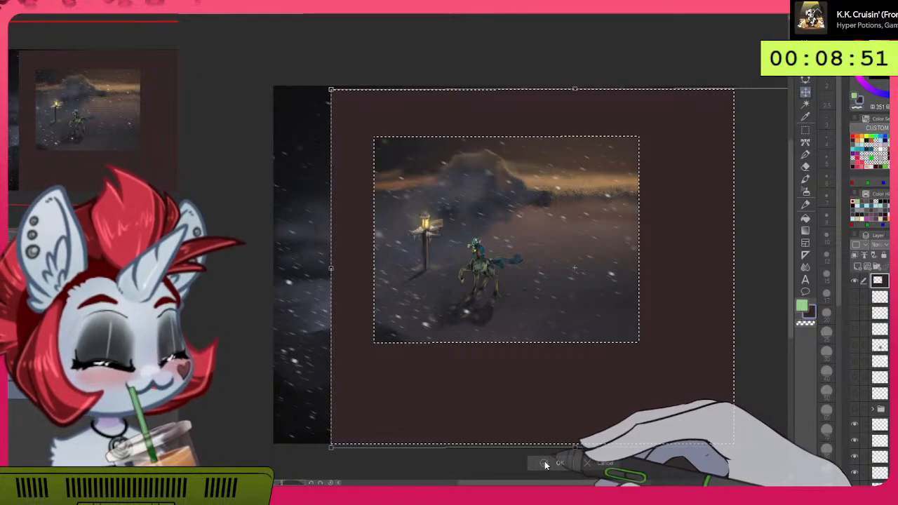
click(546, 464)
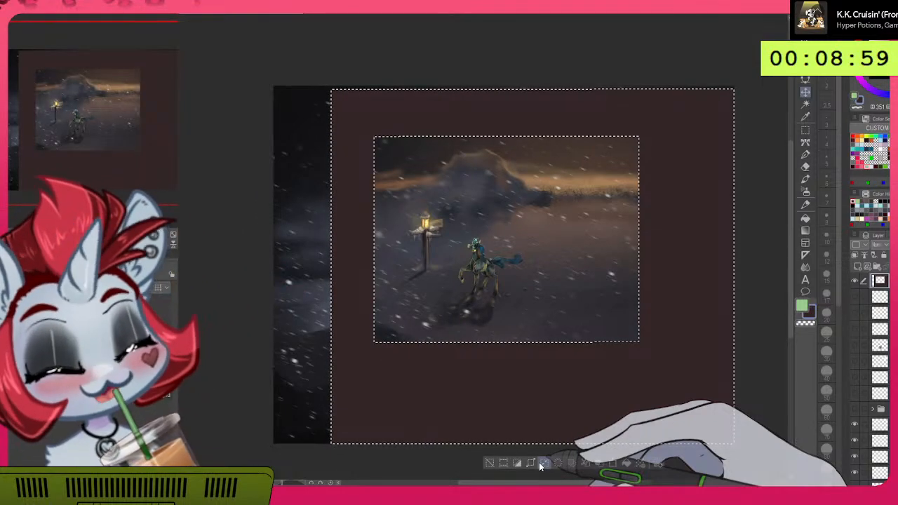
click(490, 463)
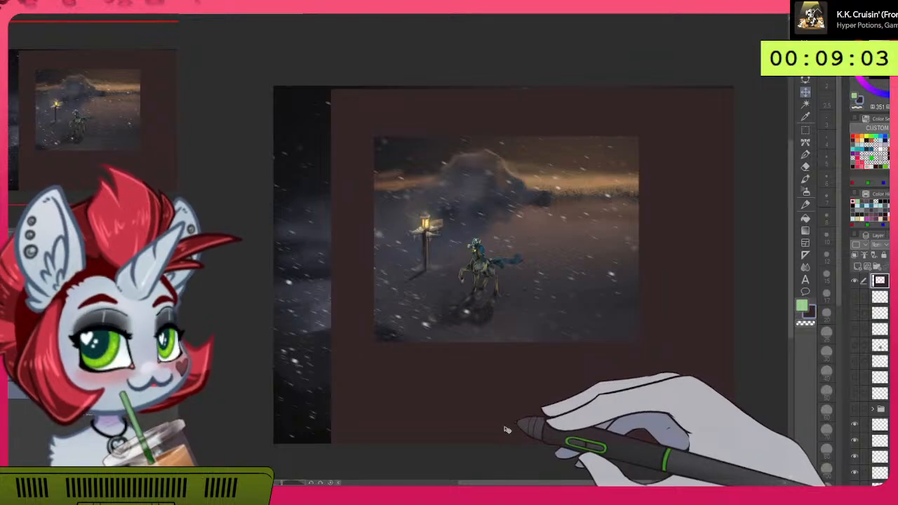
Step: Paint the frame colour over the uncovered strip along the canvas's left edge and recolour the whole frame black
click(807, 154)
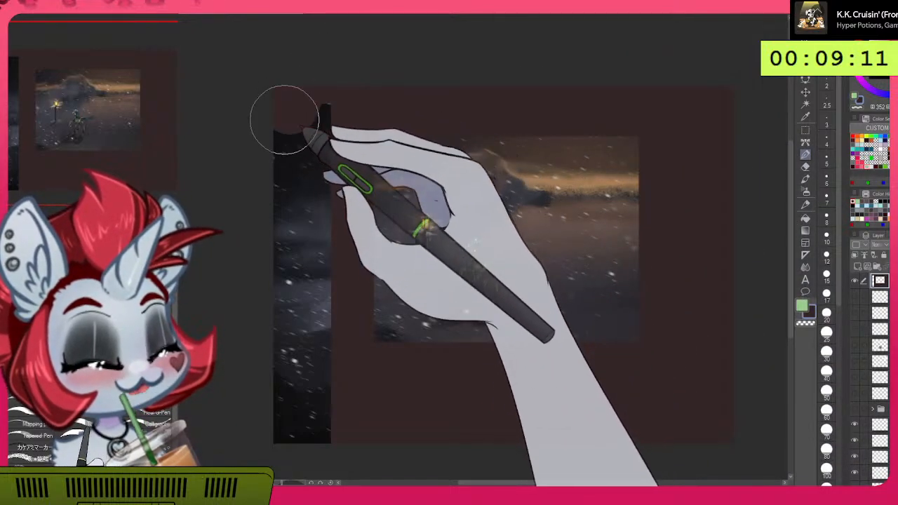
drag(322, 107, 317, 244)
key(ctrl+z)
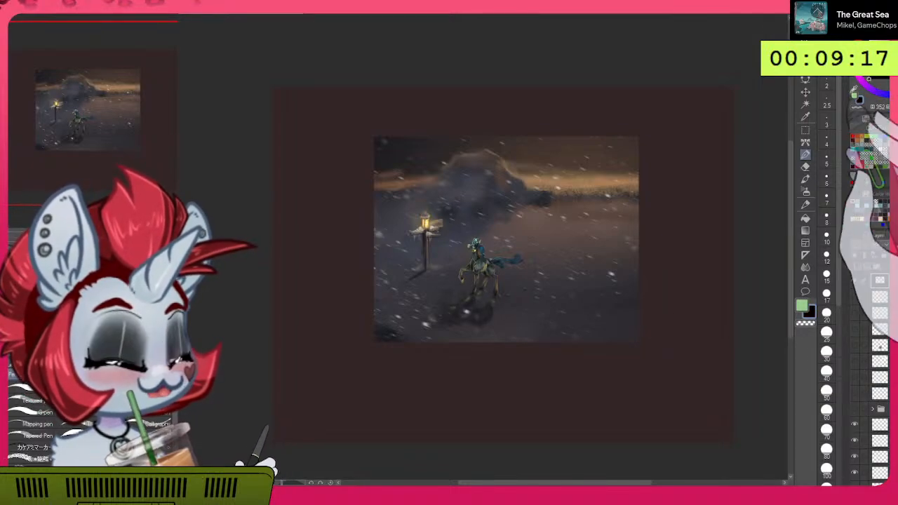
mouse_move(726, 178)
mouse_down()
mouse_move(680, 115)
mouse_move(651, 208)
mouse_move(714, 282)
mouse_move(705, 429)
mouse_move(626, 379)
mouse_move(630, 162)
mouse_move(476, 106)
mouse_move(299, 108)
mouse_move(289, 146)
mouse_move(386, 172)
mouse_move(283, 269)
mouse_move(361, 292)
mouse_move(290, 393)
mouse_move(539, 385)
mouse_move(592, 421)
mouse_up()
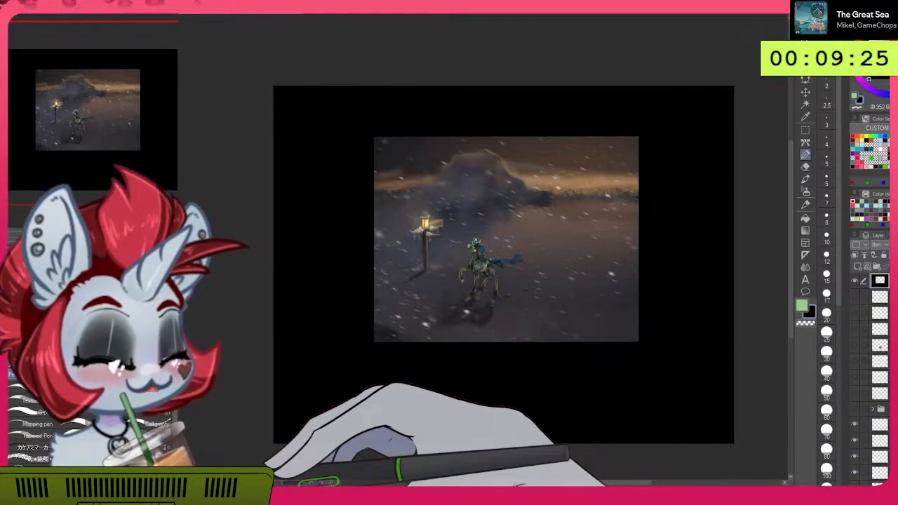
Step: Move the black frame slightly left and up around the lamppost and horse
click(806, 92)
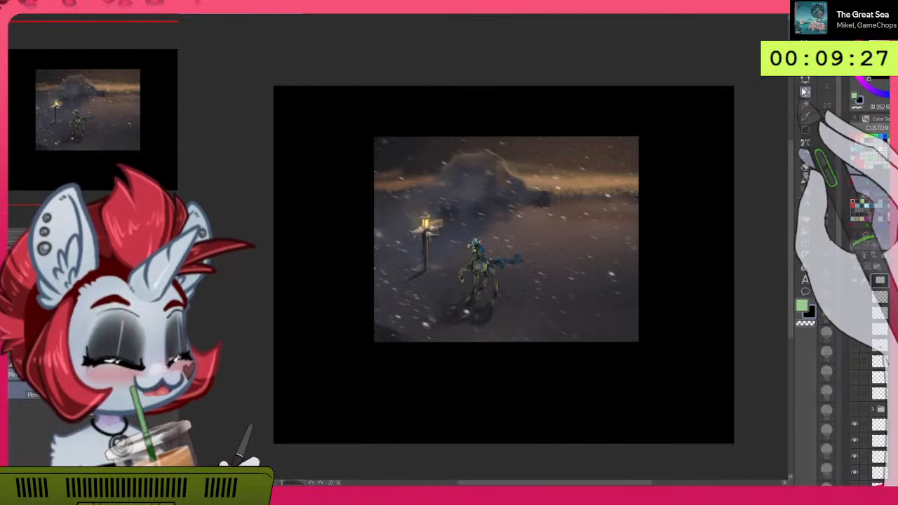
drag(703, 395, 695, 395)
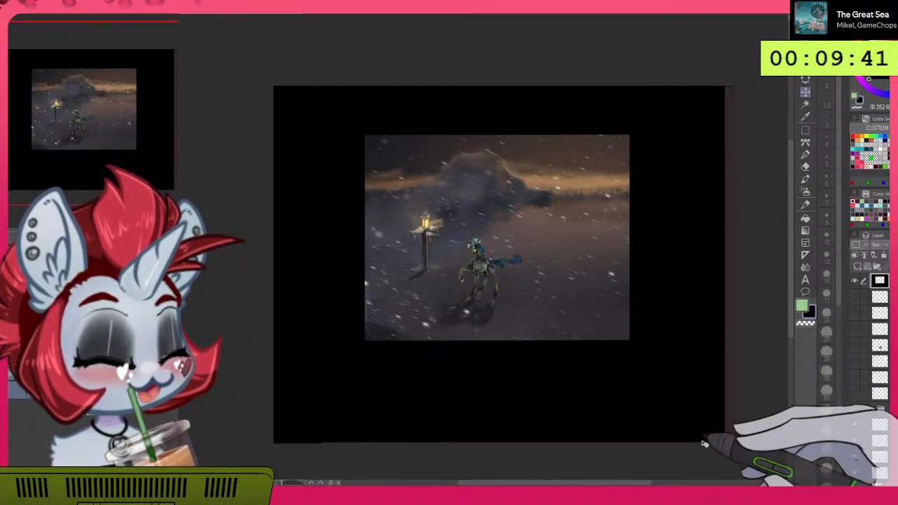
drag(703, 437, 702, 424)
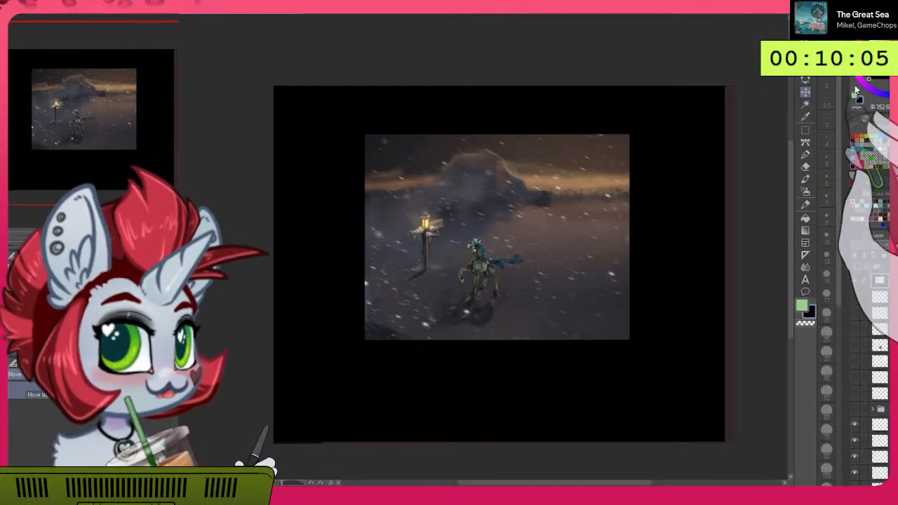
Step: Duplicate the black frame layer and scale the copy down to a tighter opening around the lamppost and horse
key(ctrl+shift+n)
key(ctrl+t)
drag(264, 84, 365, 150)
drag(664, 375, 607, 338)
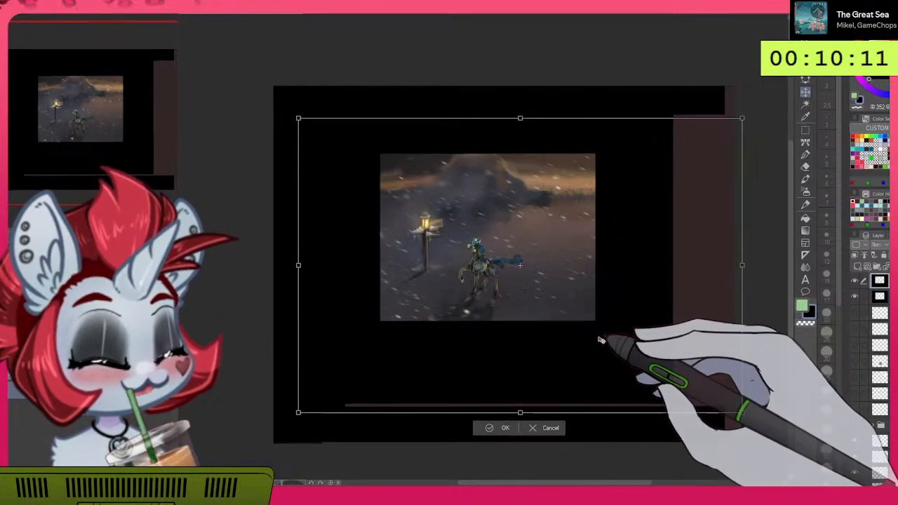
drag(301, 118, 405, 196)
drag(639, 371, 601, 308)
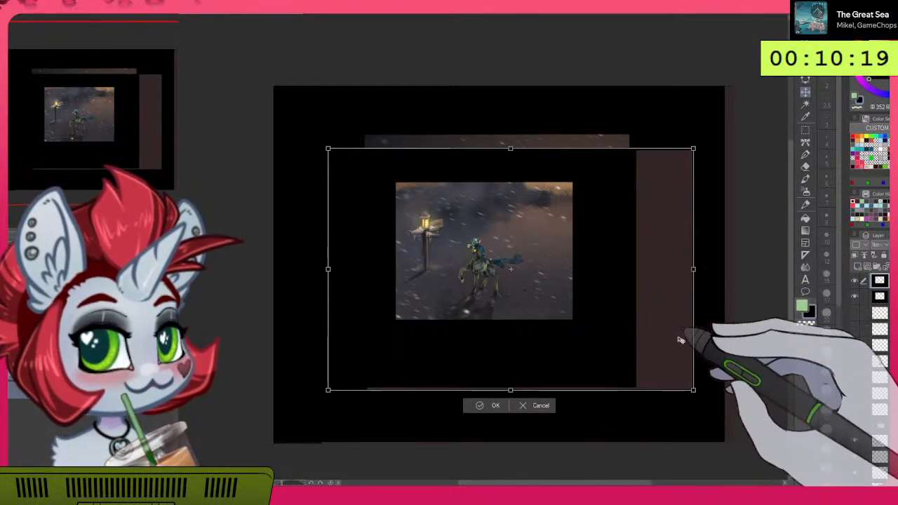
Step: Scale the copied black frame down further and position its tighter opening closely around the lamppost and horse
drag(694, 390, 651, 344)
drag(607, 312, 612, 333)
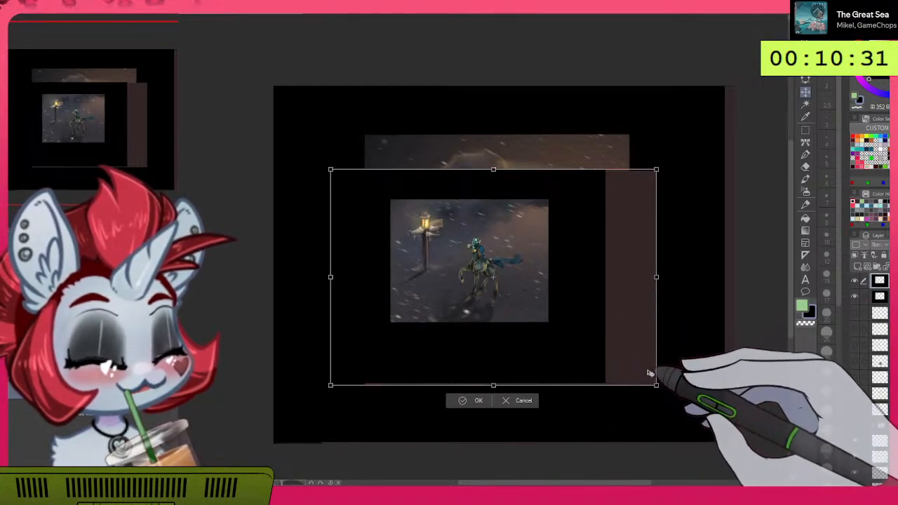
drag(656, 384, 638, 371)
drag(597, 330, 600, 328)
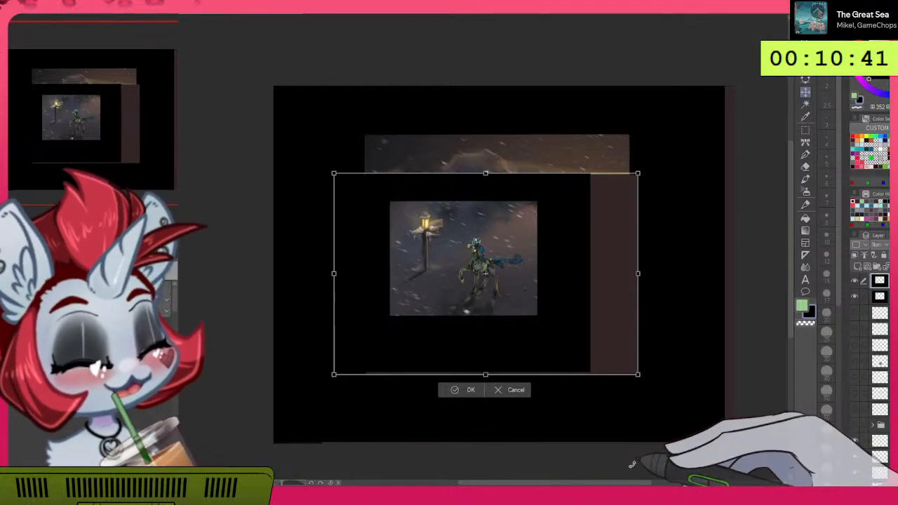
drag(614, 332, 613, 330)
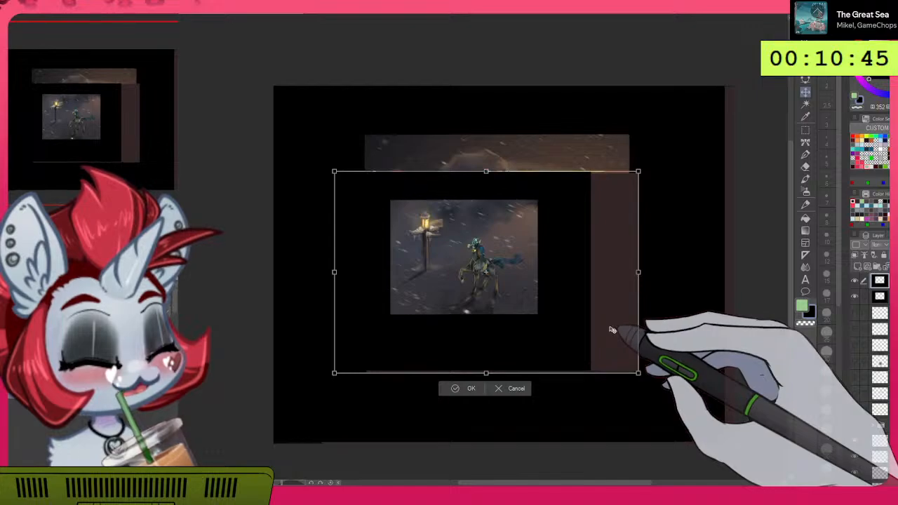
drag(638, 272, 632, 282)
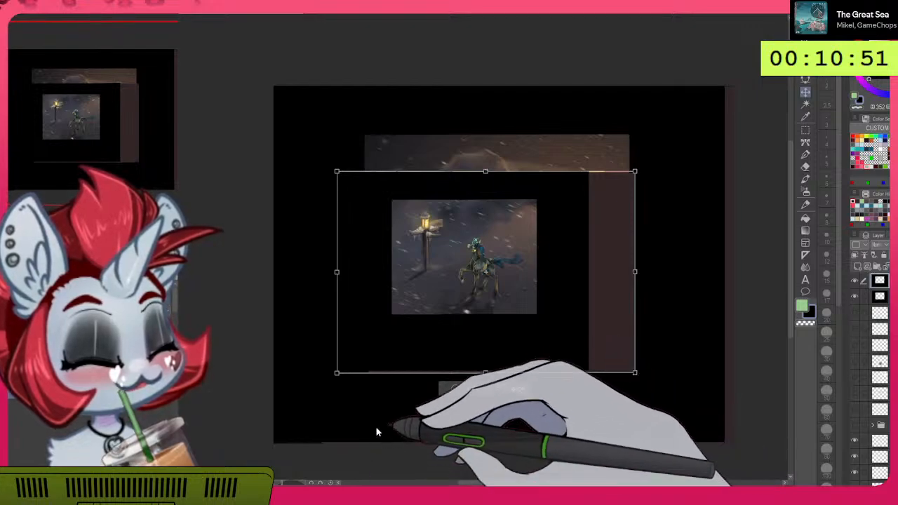
key(Return)
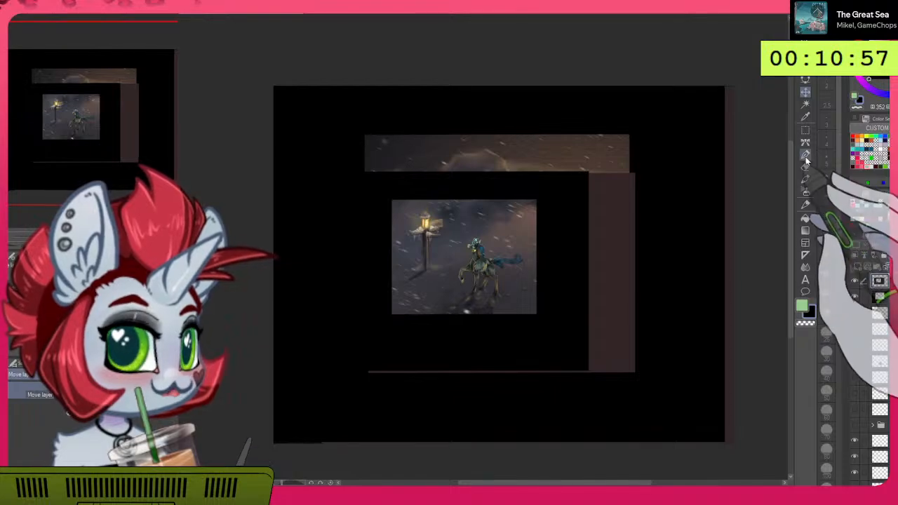
Step: Paint black over the uncovered strips outside the tight frame's opening, out to the canvas edges
key(p)
mouse_move(647, 211)
mouse_down()
mouse_move(628, 190)
mouse_move(609, 378)
mouse_move(309, 421)
mouse_up()
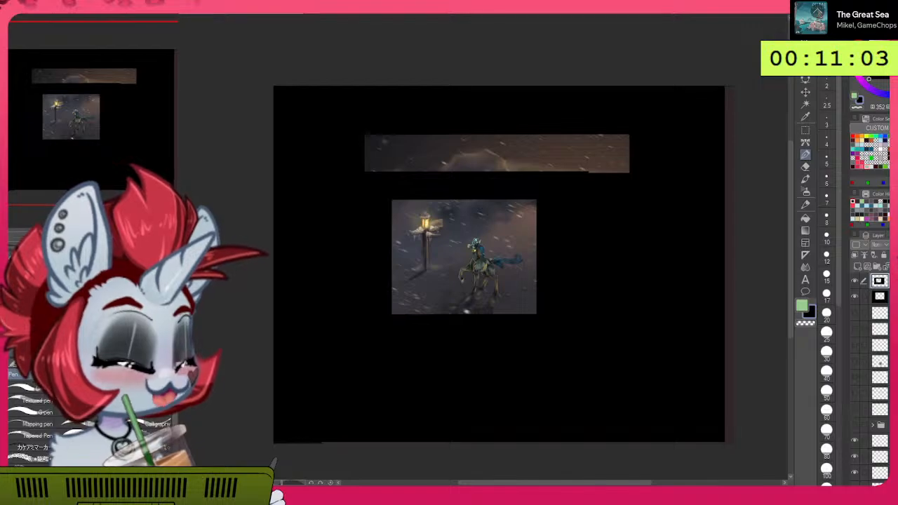
mouse_move(696, 113)
mouse_down()
mouse_move(469, 113)
mouse_move(288, 137)
mouse_move(317, 149)
mouse_move(554, 137)
mouse_move(726, 151)
mouse_move(432, 133)
mouse_move(284, 138)
mouse_move(308, 93)
mouse_move(271, 190)
mouse_up()
mouse_move(722, 351)
mouse_down()
mouse_move(733, 167)
mouse_move(723, 60)
mouse_up()
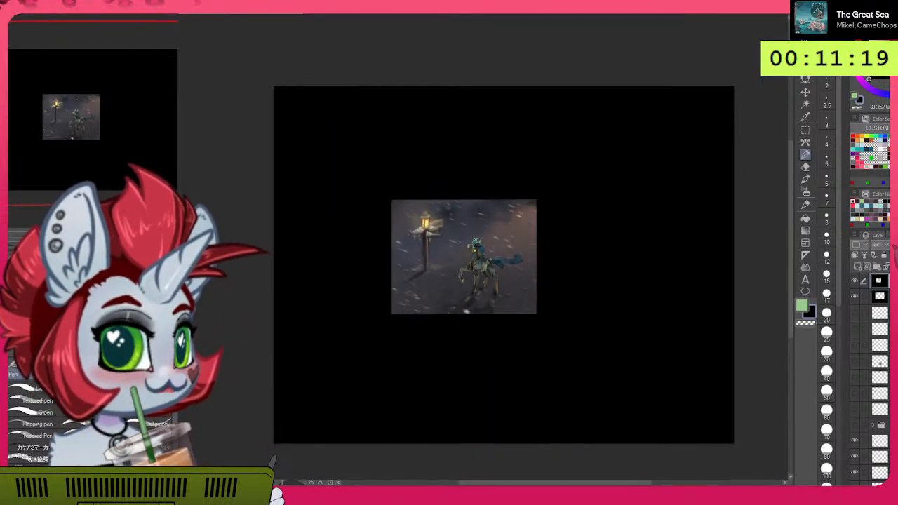
Step: Lower the opacity of both the tight and the wide frame layers so the whole painting shows through
click(895, 245)
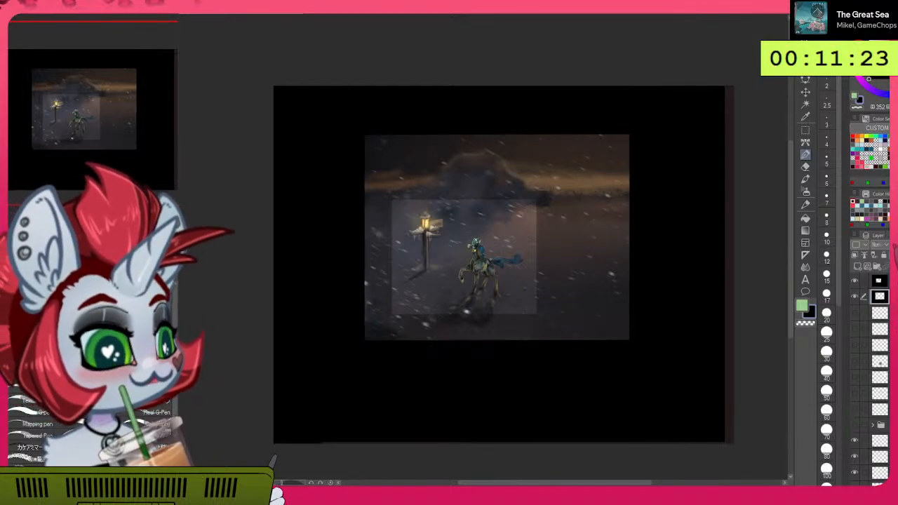
click(895, 245)
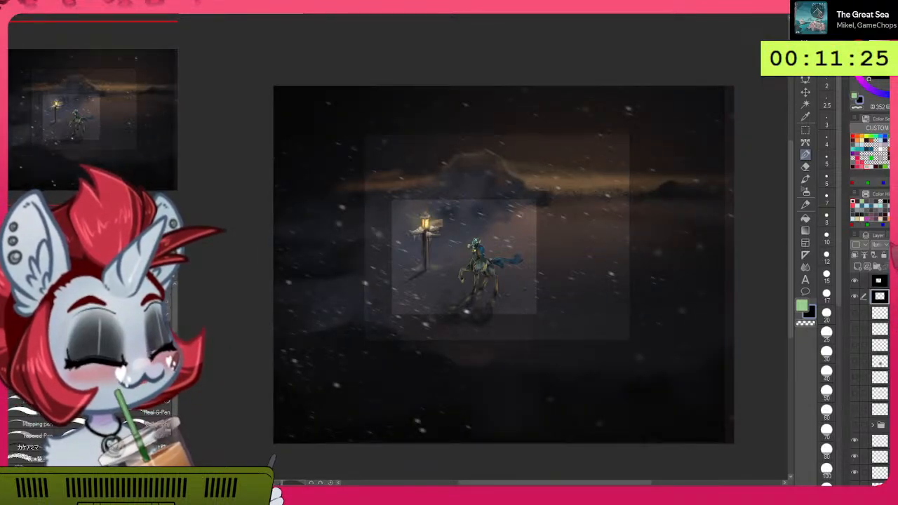
click(895, 244)
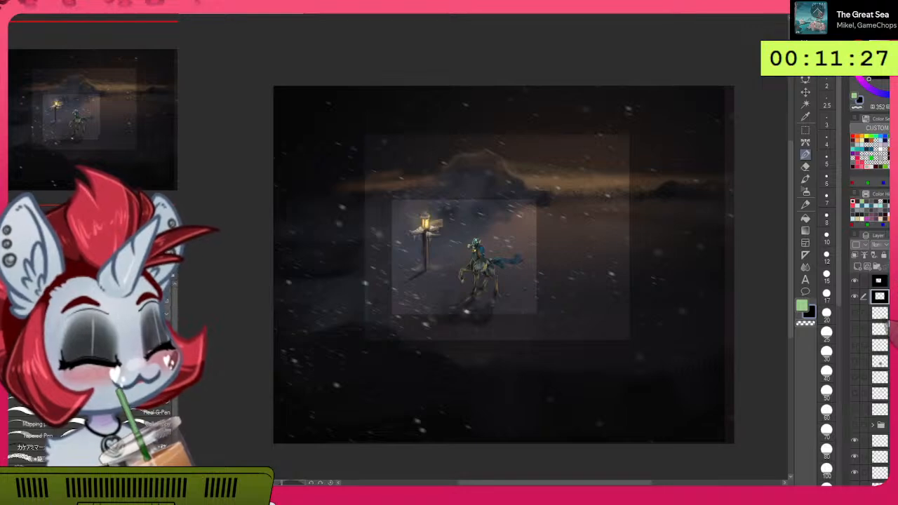
Step: Toggle the visibility of the two frame layers to compare the tight and wide crops
click(856, 281)
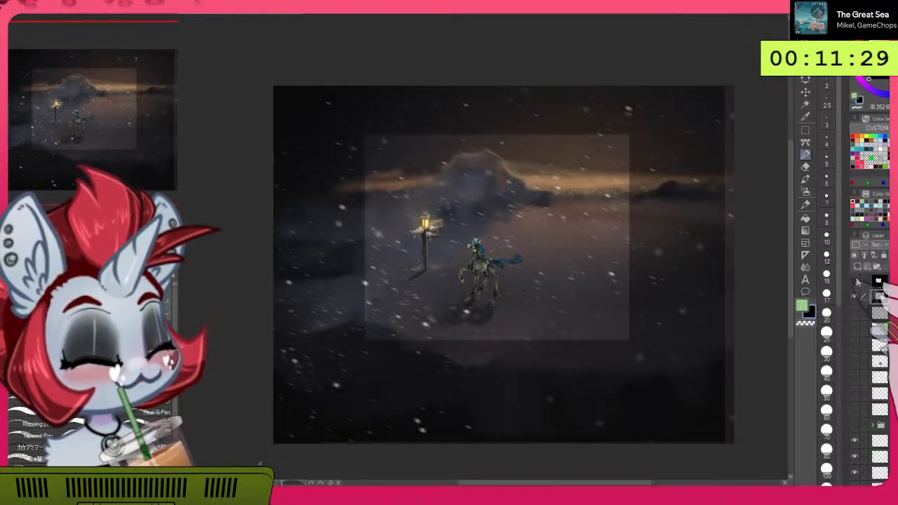
click(857, 281)
click(856, 296)
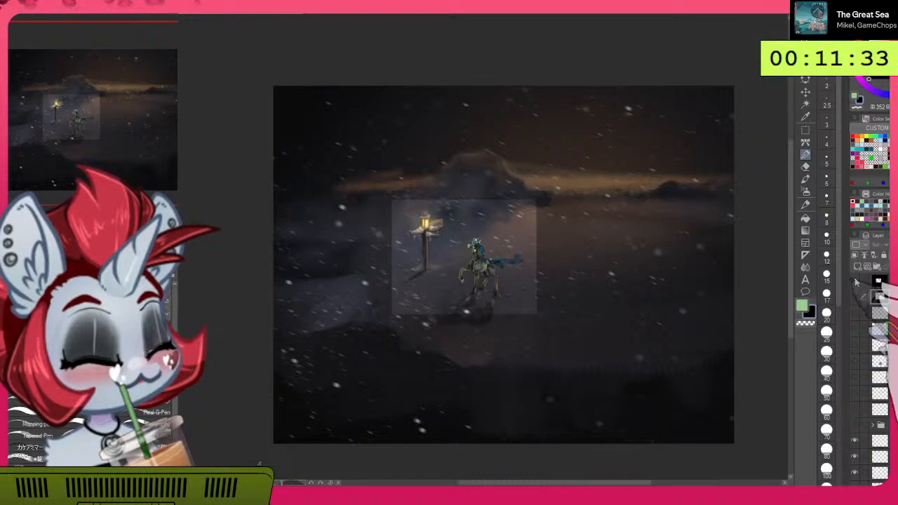
click(856, 282)
click(857, 281)
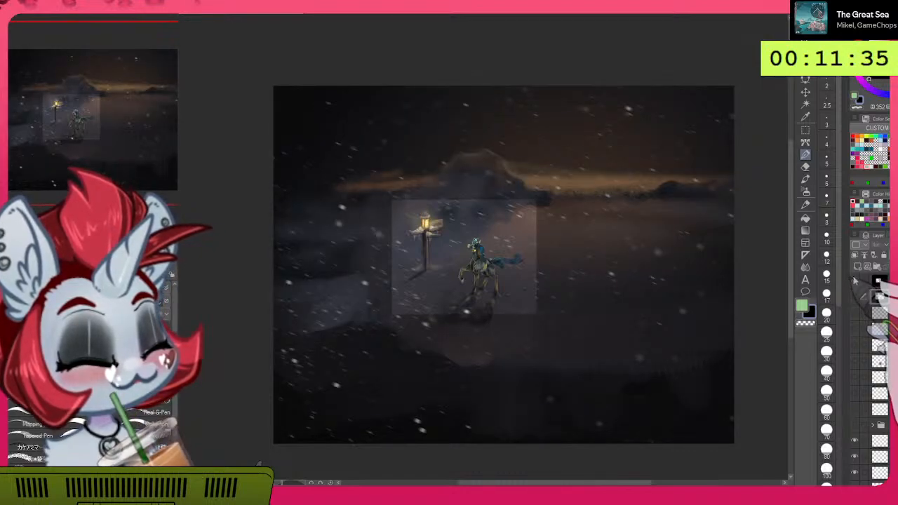
click(857, 295)
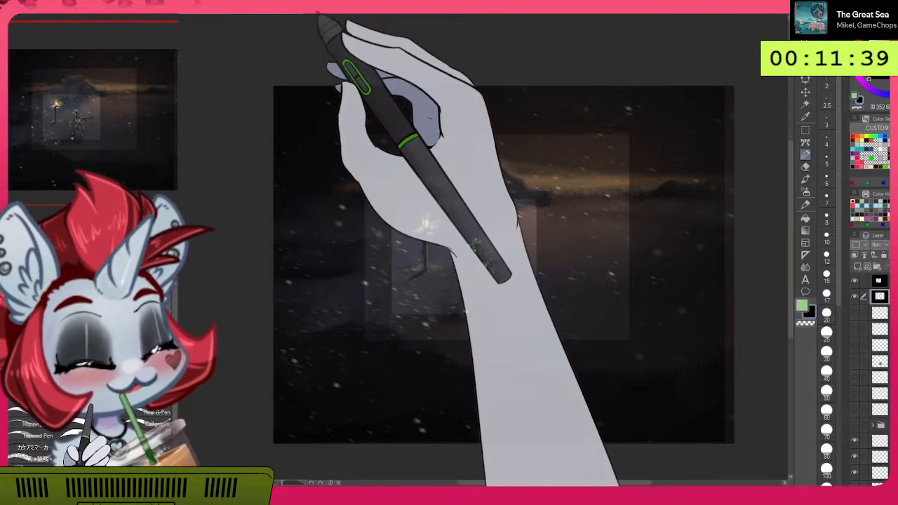
Step: Enlarge the wide frame and shift its opening up and to the left on the painting
click(304, 2)
drag(261, 82, 155, 20)
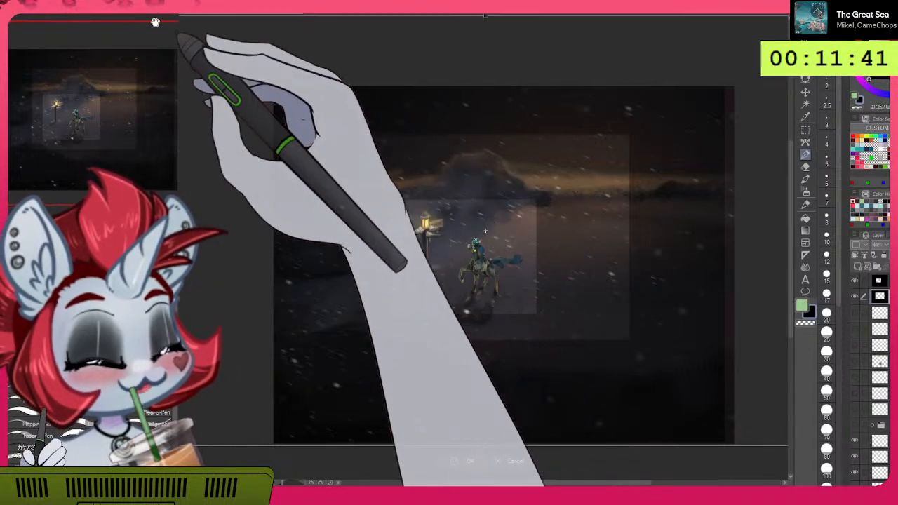
mouse_move(579, 388)
mouse_down()
mouse_move(595, 406)
mouse_move(593, 398)
mouse_up()
key(Return)
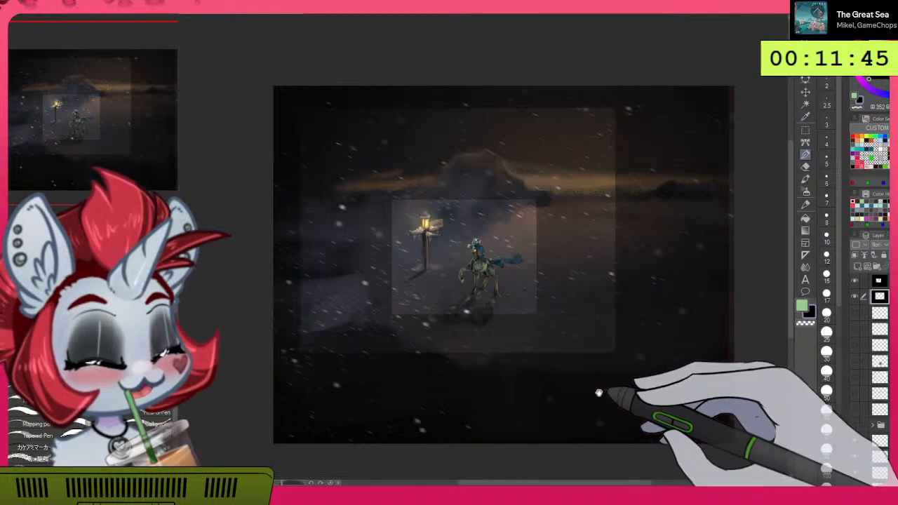
Step: Scale the wide frame up again, extending its opening towards the canvas's right edge
scroll(597, 395, down, 1)
drag(733, 377, 605, 327)
key(ctrl+t)
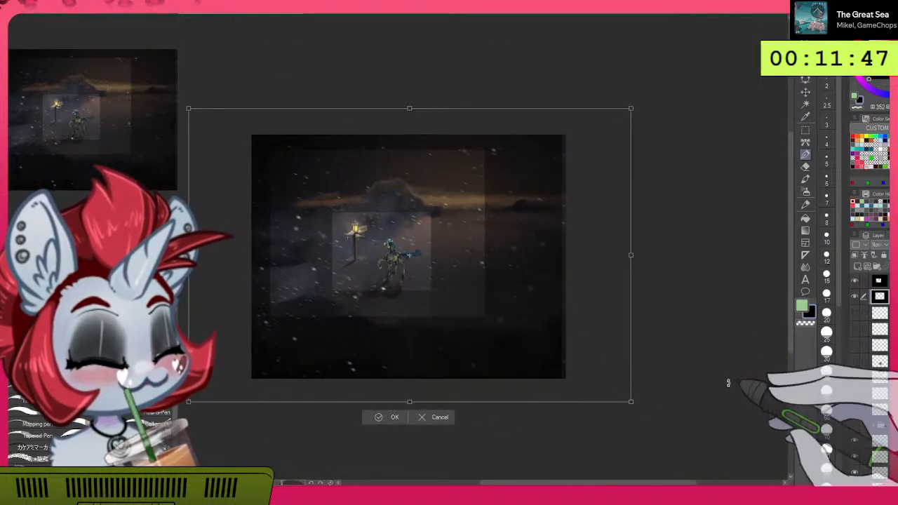
drag(634, 401, 681, 407)
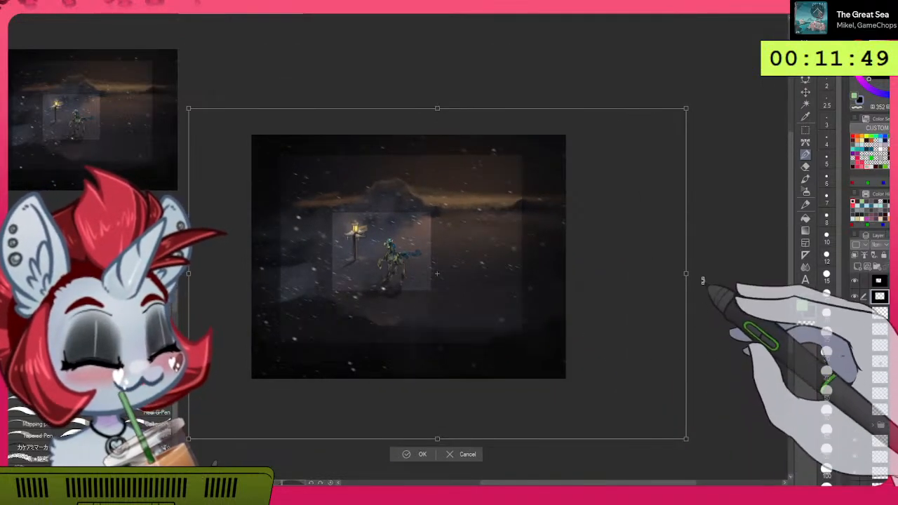
drag(687, 274, 699, 293)
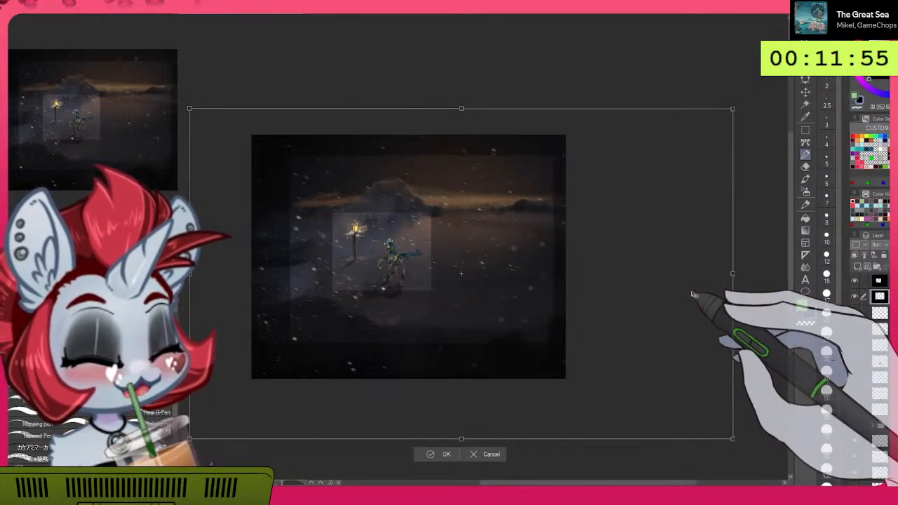
drag(687, 298, 684, 299)
drag(731, 278, 690, 307)
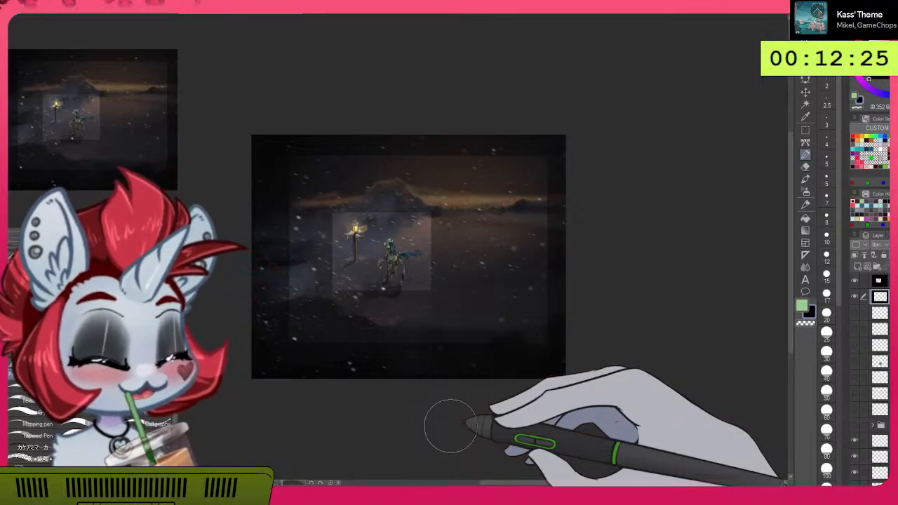
Step: Set the wide frame layer to Multiply and recolour the frame purple
scroll(348, 178, up, 3)
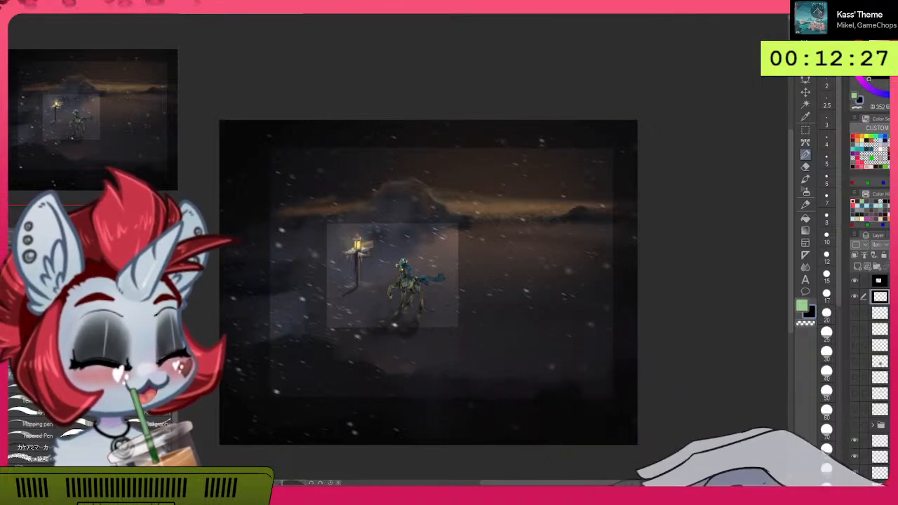
drag(602, 484, 612, 484)
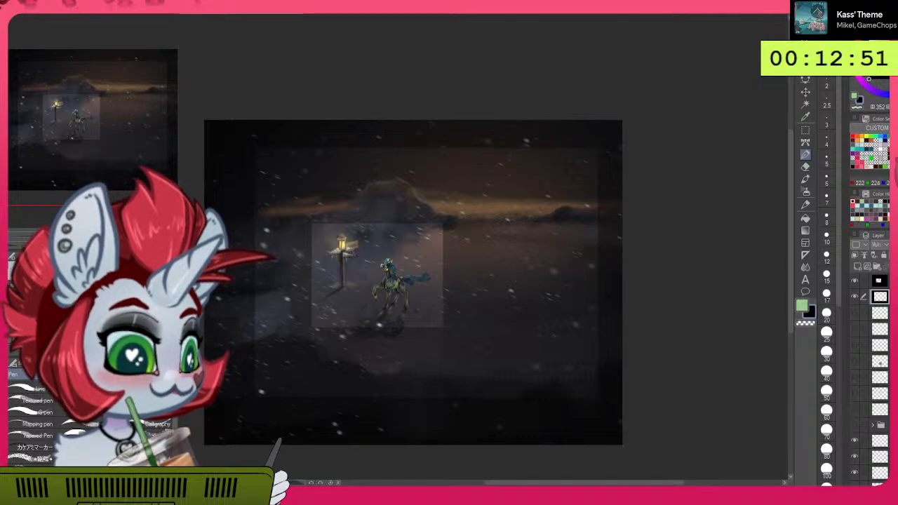
click(857, 153)
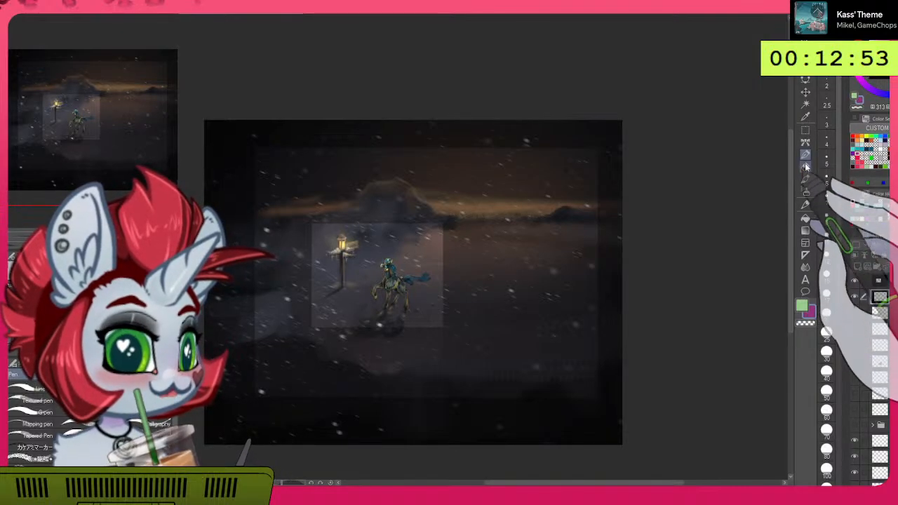
scroll(827, 295, down, 3)
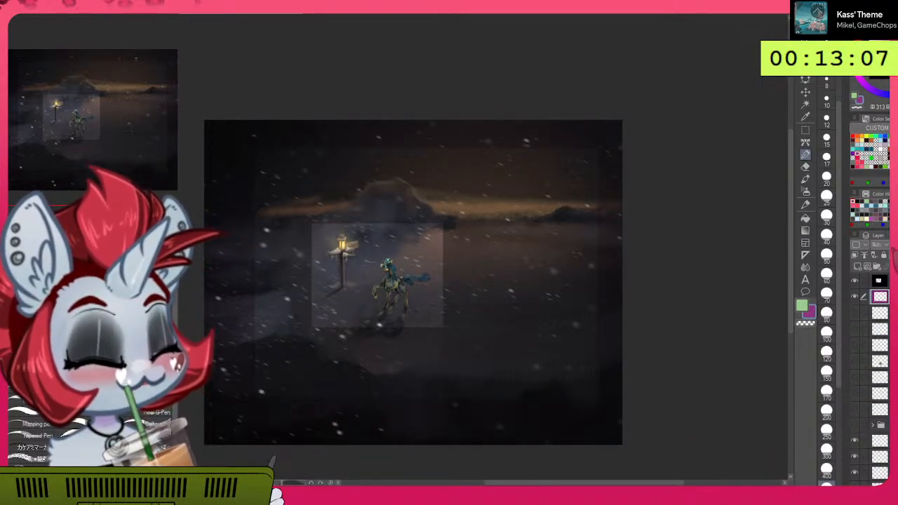
Step: Examine the lamppost and horse up close and the overall composition within the translucent frames
scroll(351, 311, up, 1)
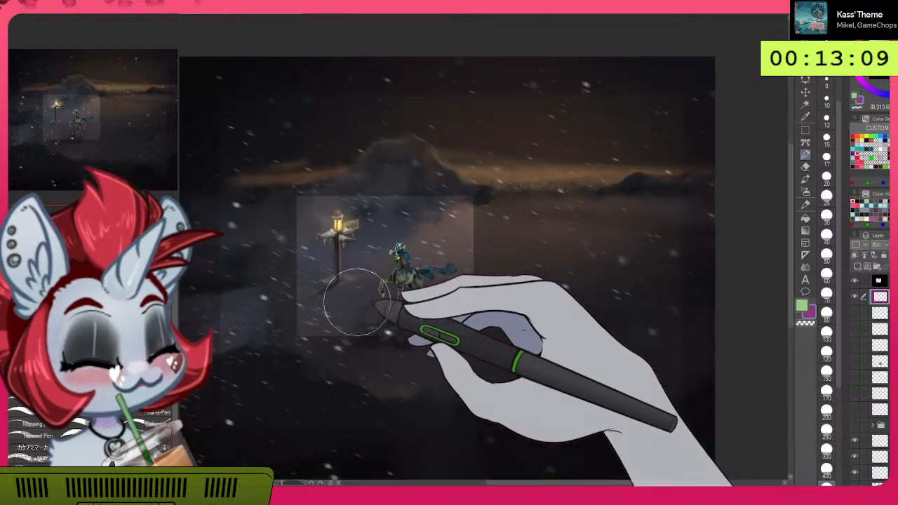
scroll(402, 265, down, 2)
scroll(403, 266, up, 2)
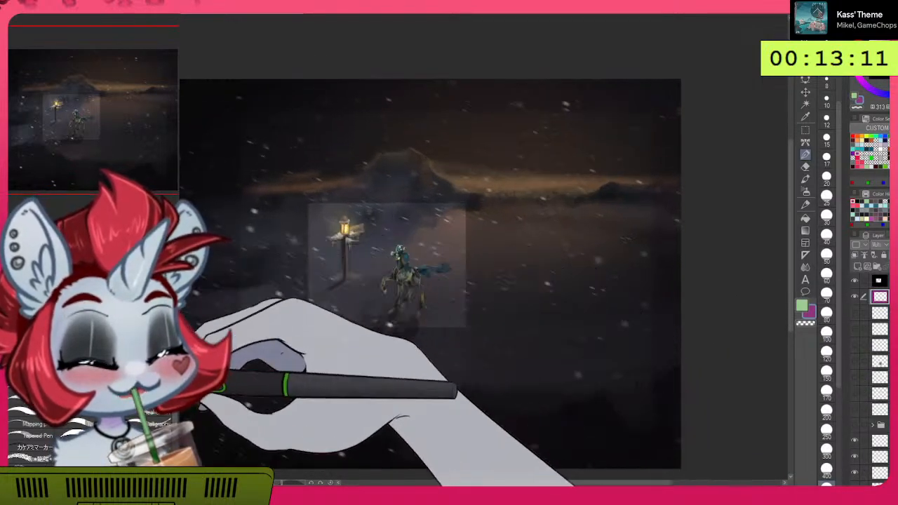
scroll(415, 321, up, 4)
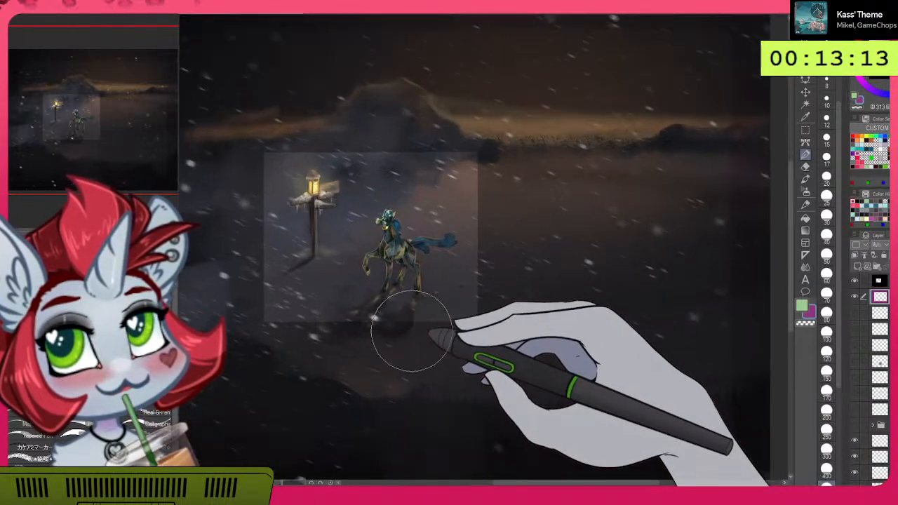
scroll(293, 228, down, 2)
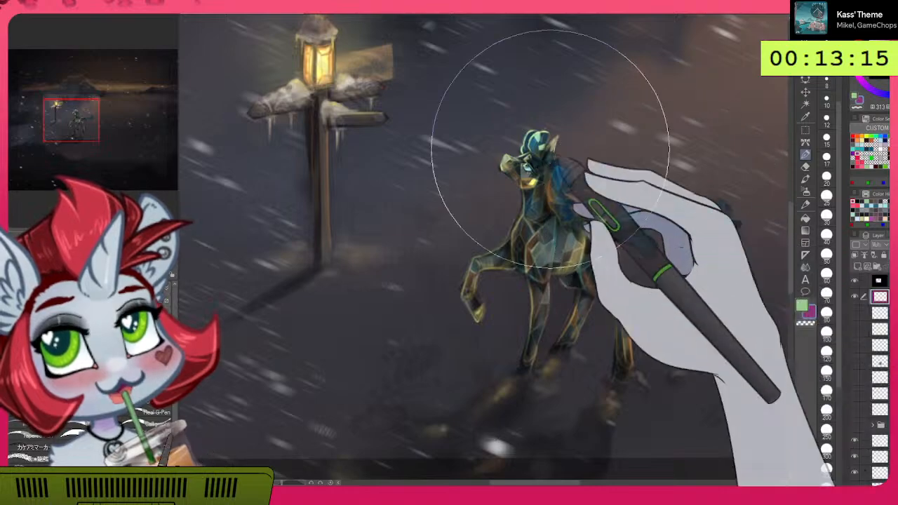
scroll(463, 172, up, 2)
scroll(642, 201, down, 4)
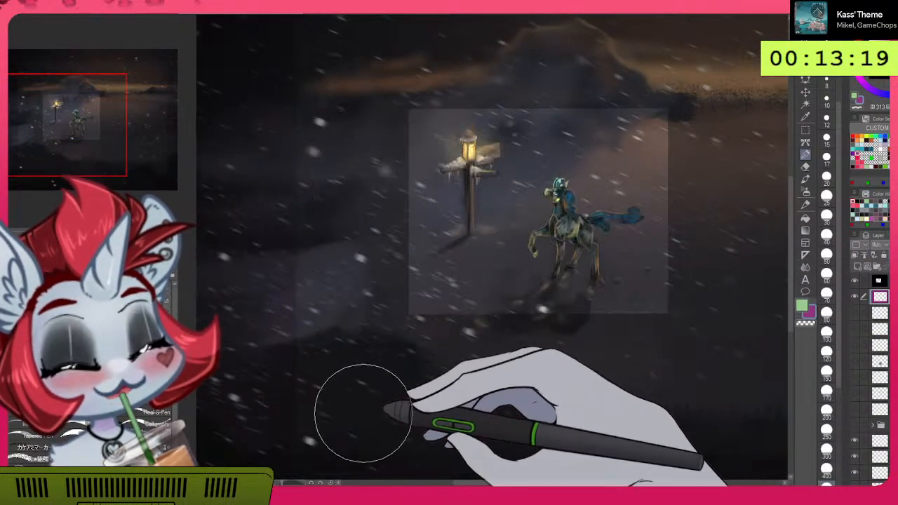
drag(631, 399, 539, 398)
scroll(482, 70, up, 3)
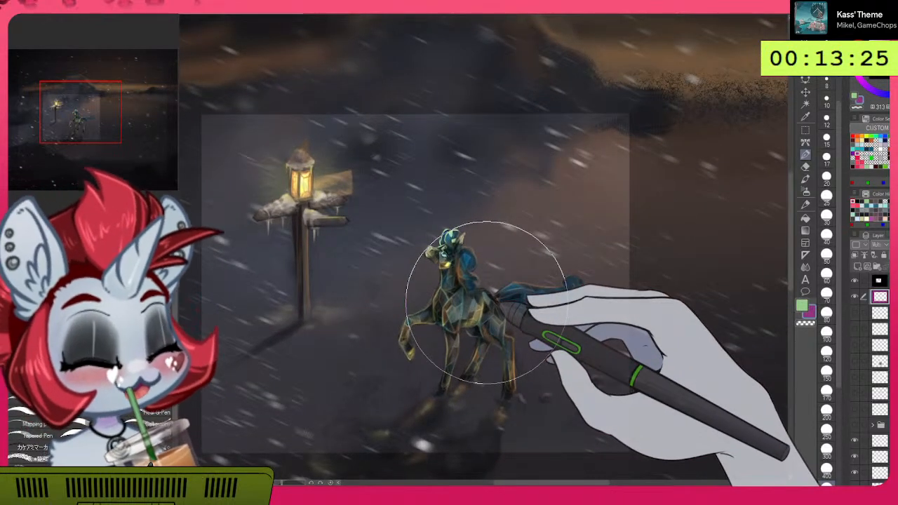
scroll(453, 302, down, 1)
drag(561, 484, 551, 483)
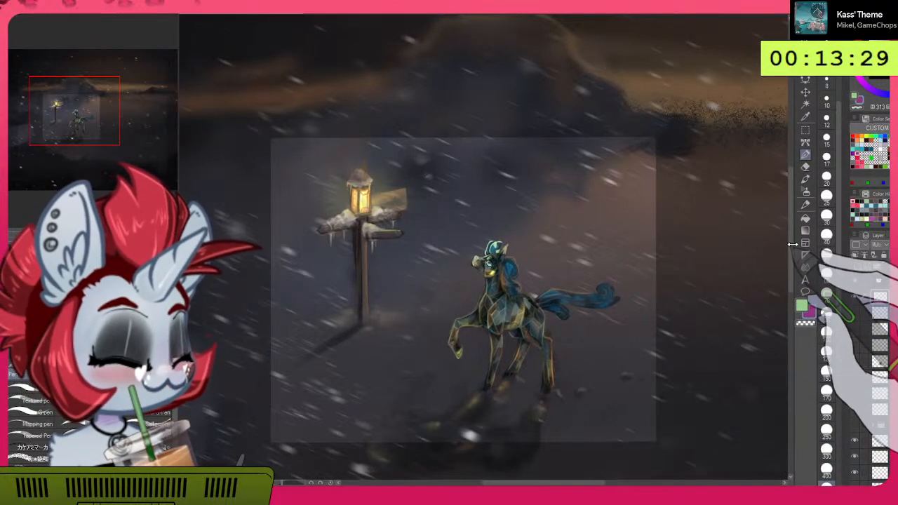
drag(791, 247, 788, 257)
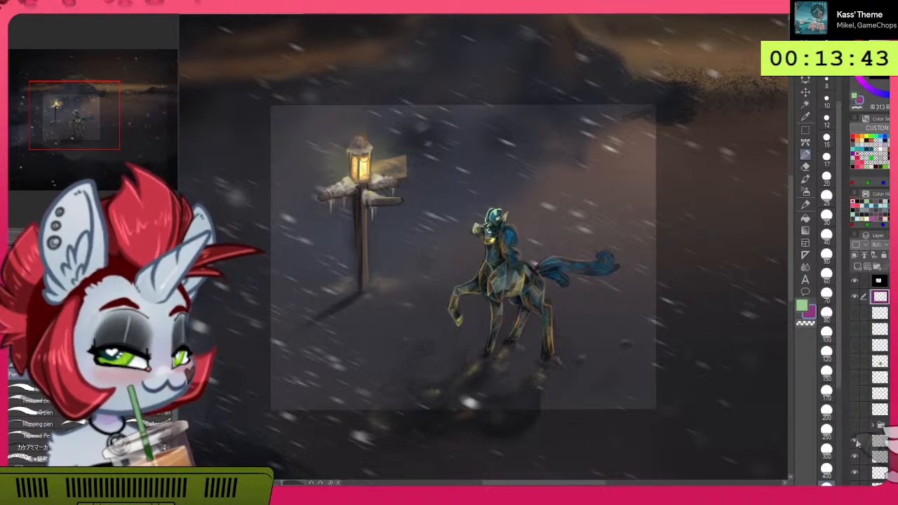
Step: Toggle a lower painting layer's visibility to check which part of the scene it holds
scroll(858, 442, down, 5)
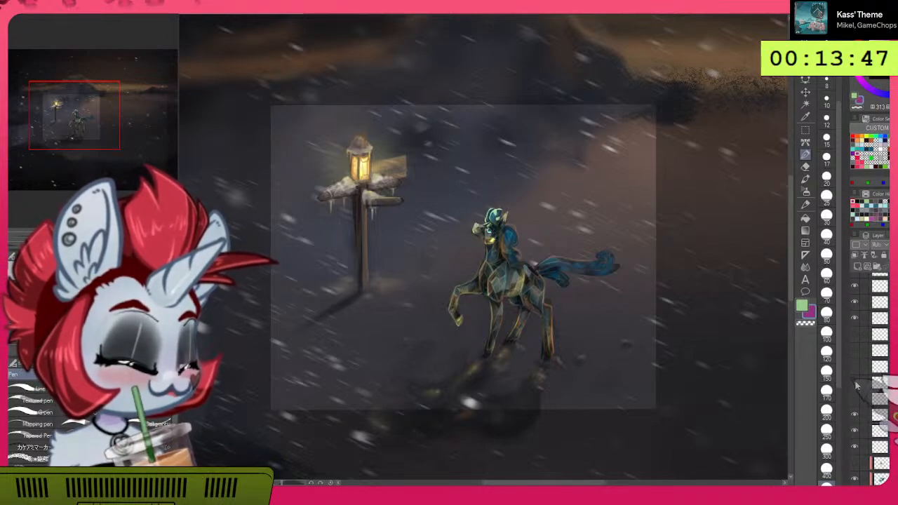
click(854, 429)
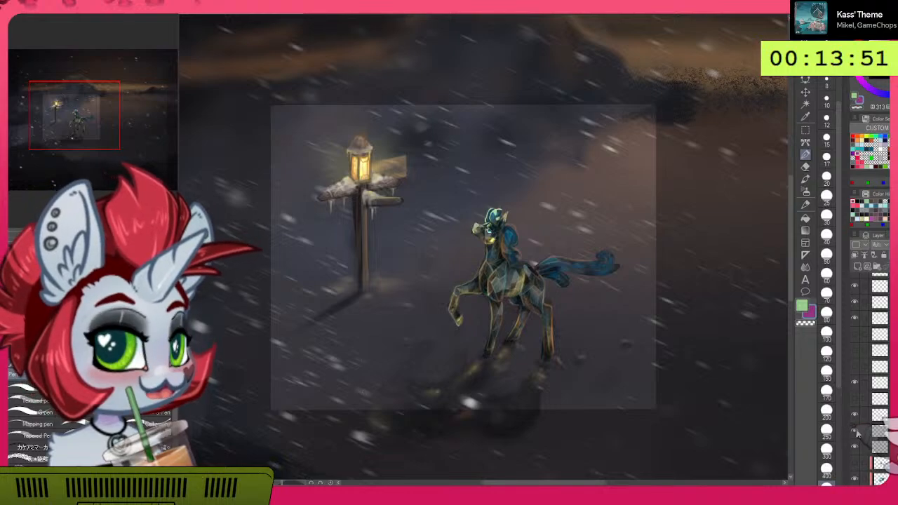
click(856, 431)
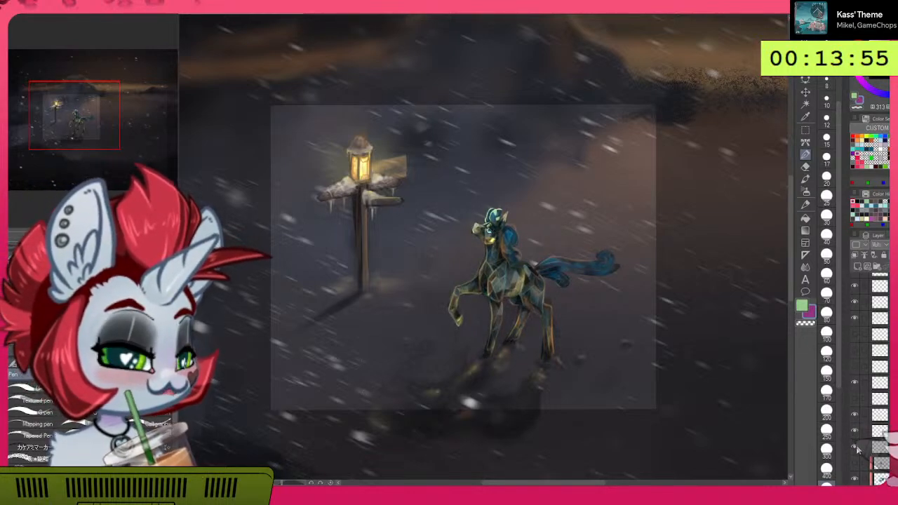
Step: Toggle the horse's crystal-facet layer and a layer further below off and on to check what each adds
scroll(857, 450, down, 1)
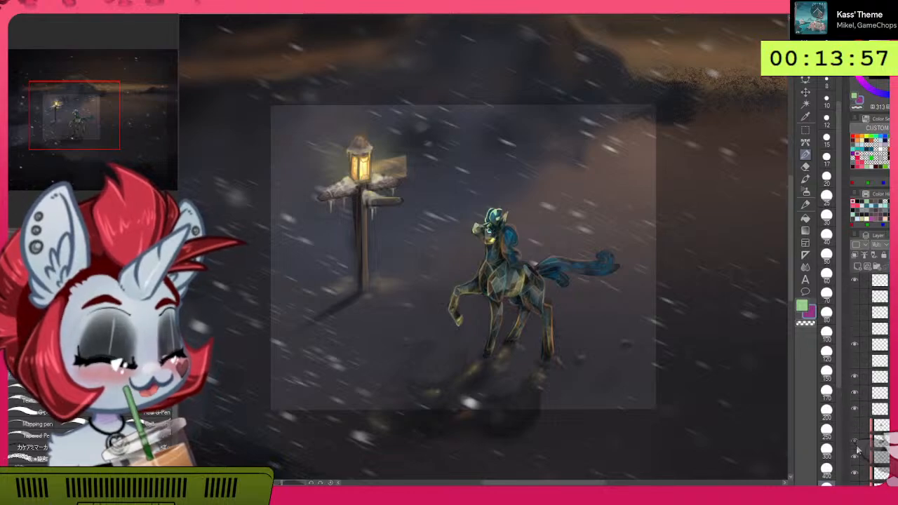
click(856, 429)
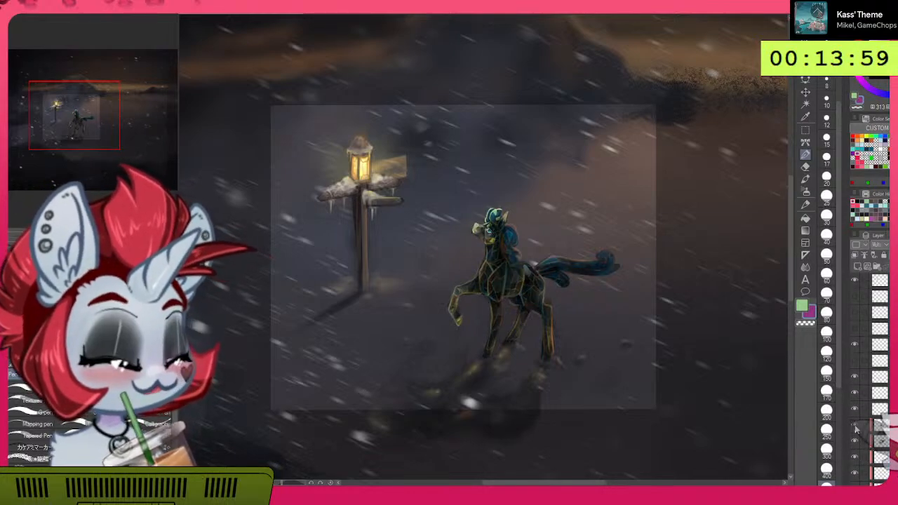
click(856, 429)
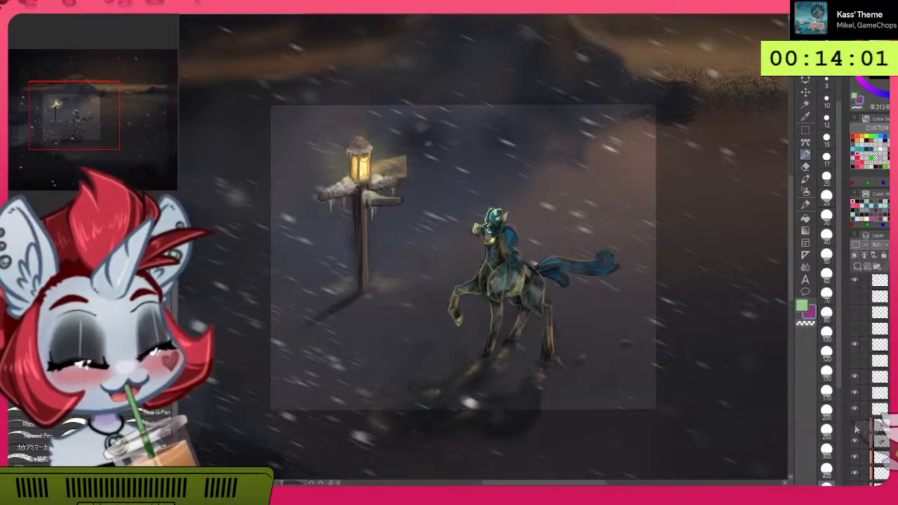
scroll(866, 436, down, 2)
scroll(866, 435, down, 2)
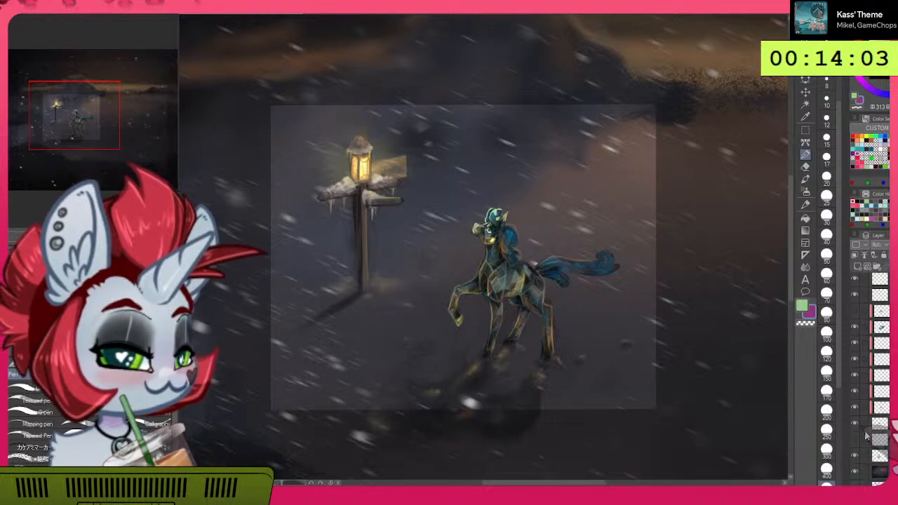
click(856, 428)
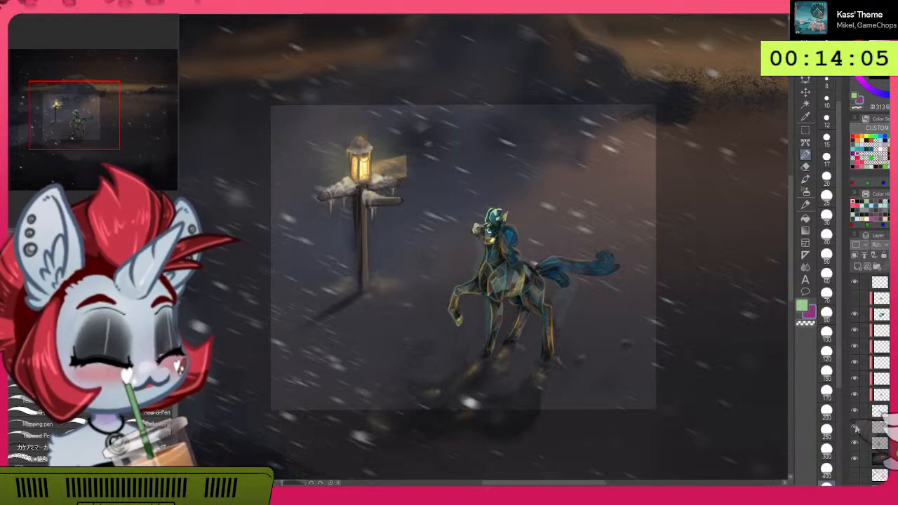
scroll(859, 457, down, 1)
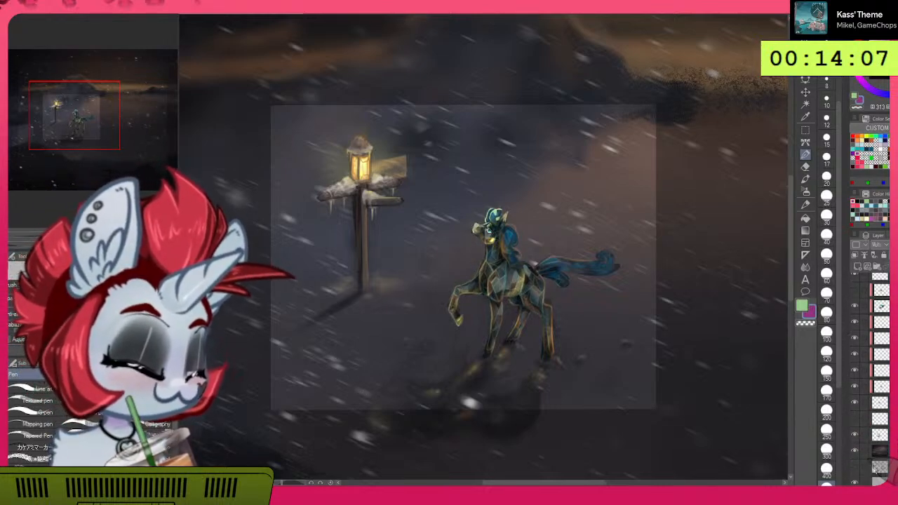
Step: Look closer at the lamppost and horse and toggle an upper layer's visibility to check its effect
scroll(881, 376, up, 4)
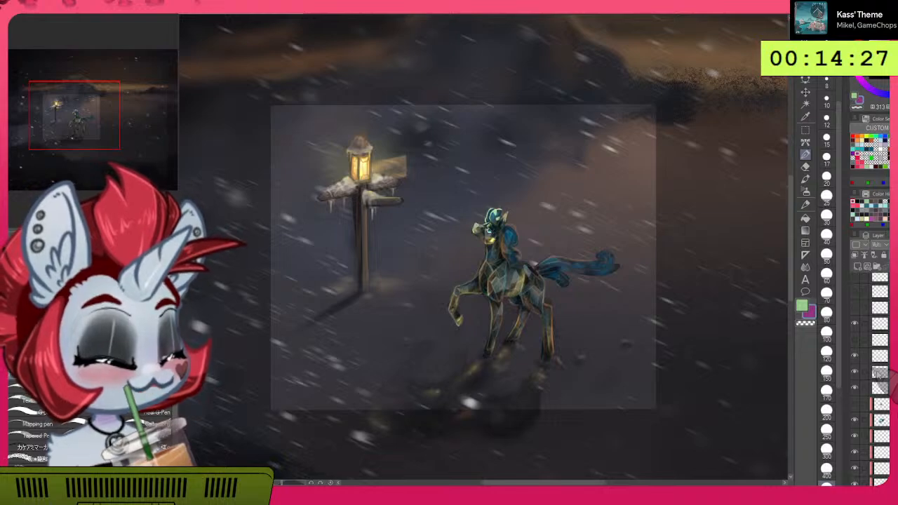
scroll(442, 217, up, 2)
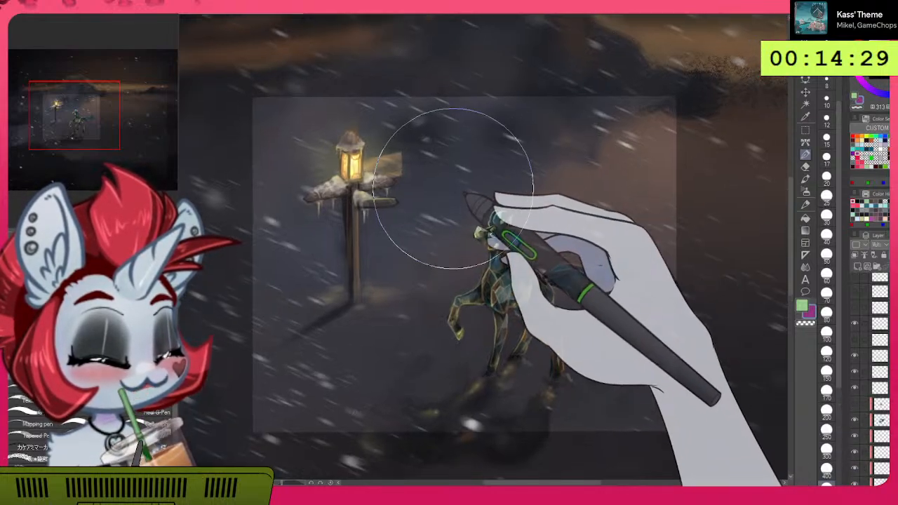
scroll(443, 218, up, 1)
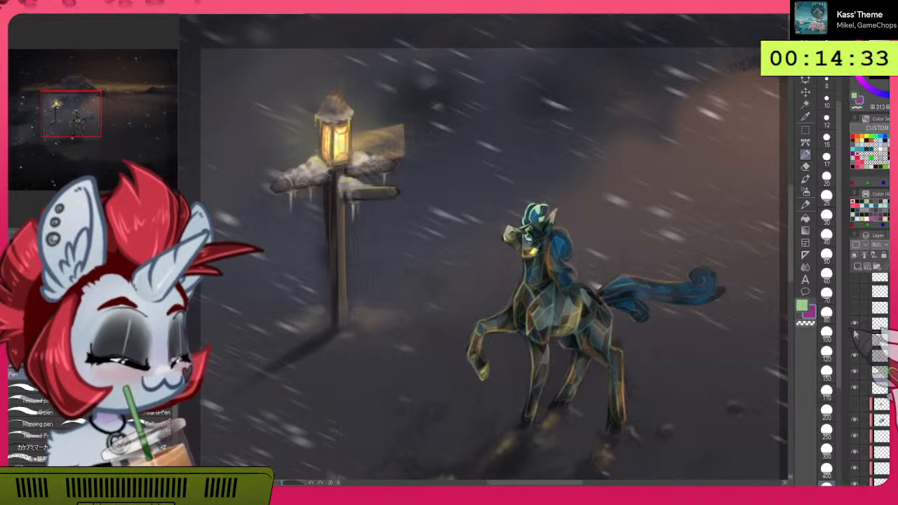
scroll(866, 357, down, 5)
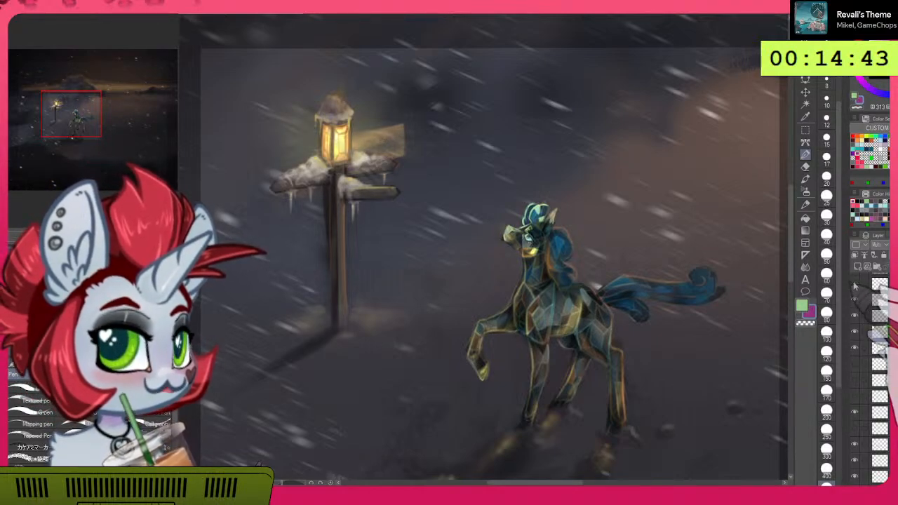
click(855, 284)
click(855, 286)
scroll(855, 286, up, 10)
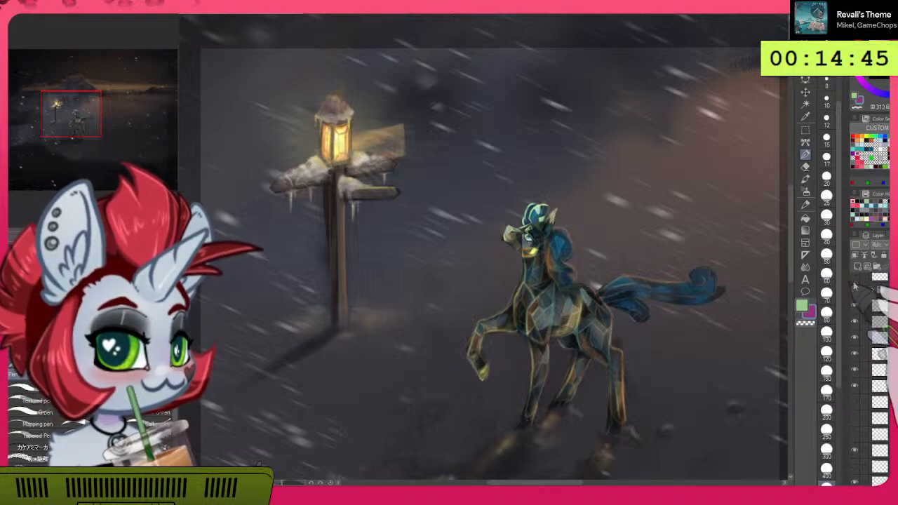
scroll(855, 351, down, 5)
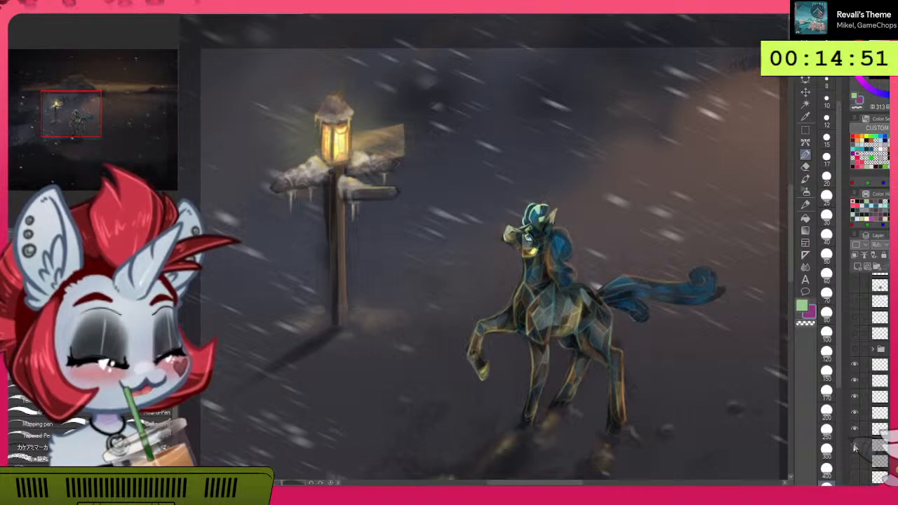
Step: Toggle the lantern layer and the layers above it off and on to check which lamppost parts they hold
click(856, 429)
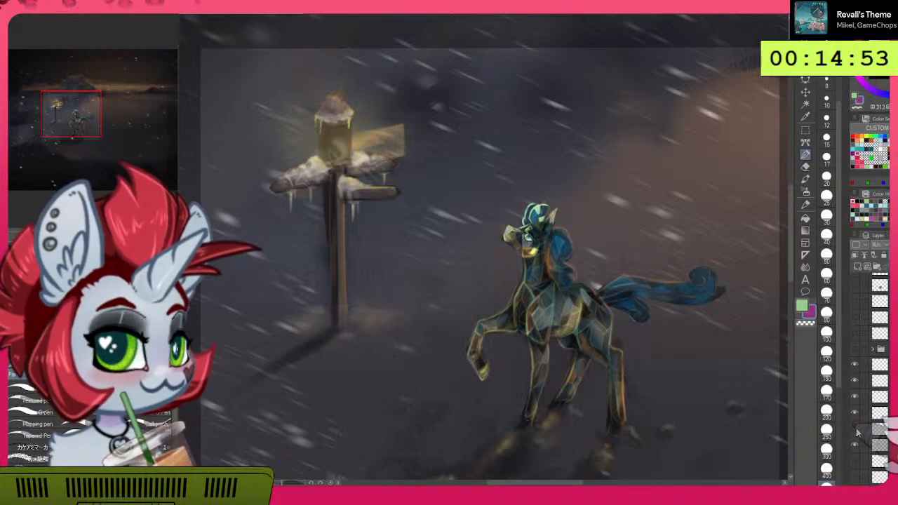
click(856, 429)
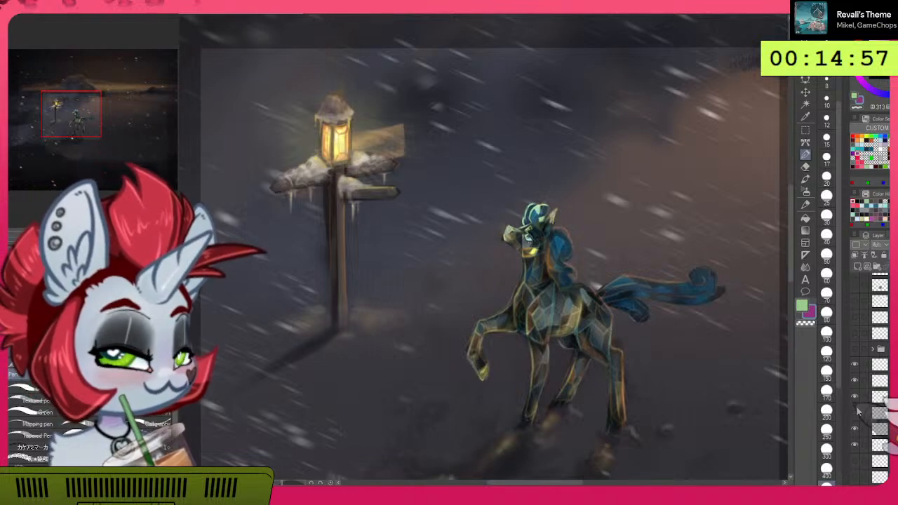
click(857, 412)
click(858, 409)
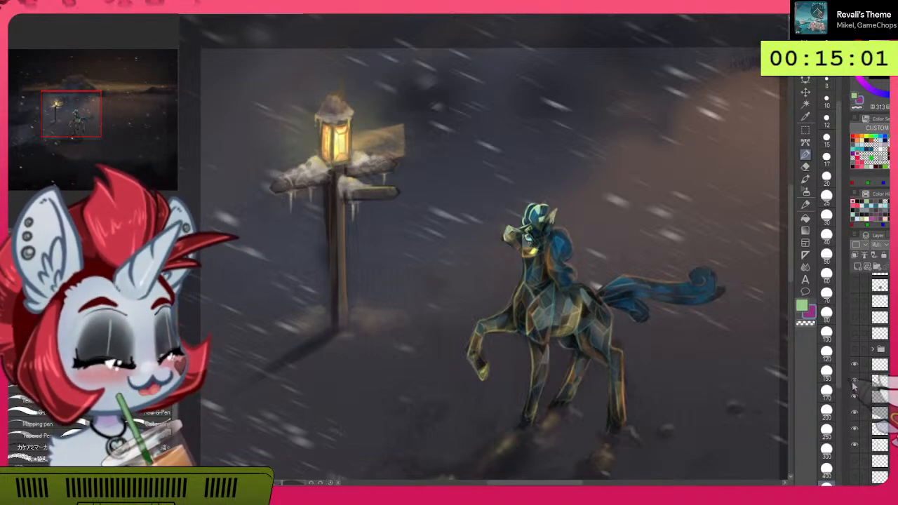
click(855, 381)
click(855, 381)
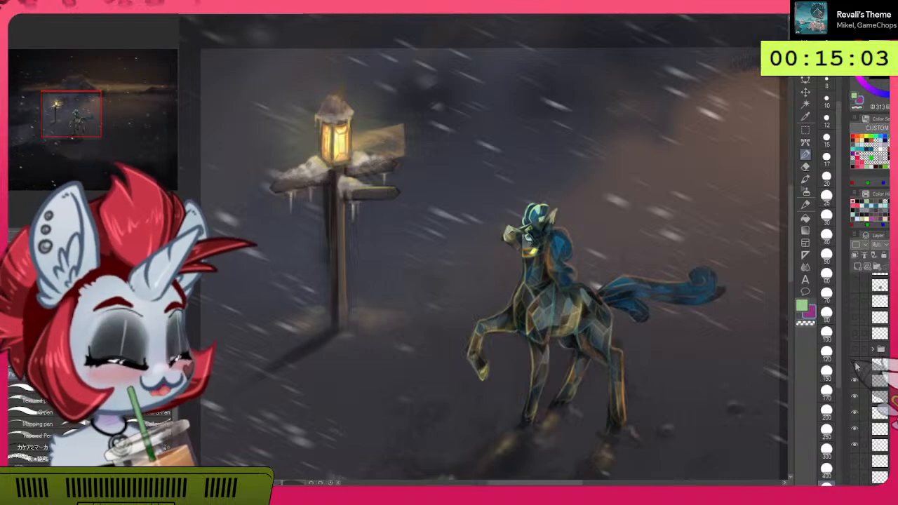
Step: Toggle the ground-shadow layer and the neighbouring horse detail layer off and on to check what each holds
scroll(856, 367, down, 3)
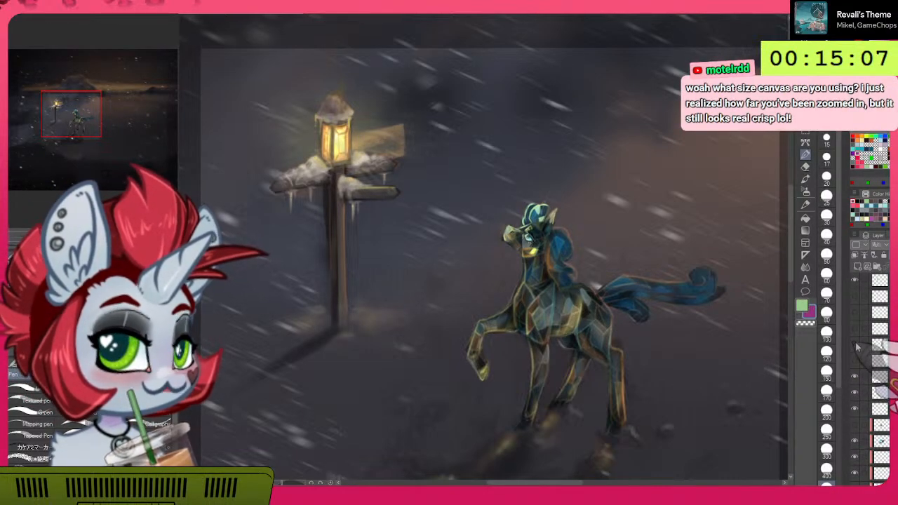
click(855, 377)
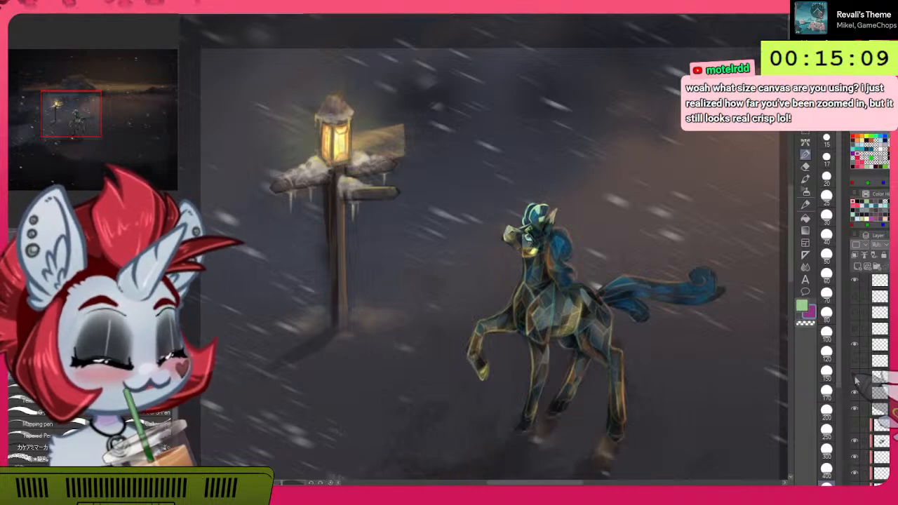
click(855, 377)
click(855, 392)
click(855, 392)
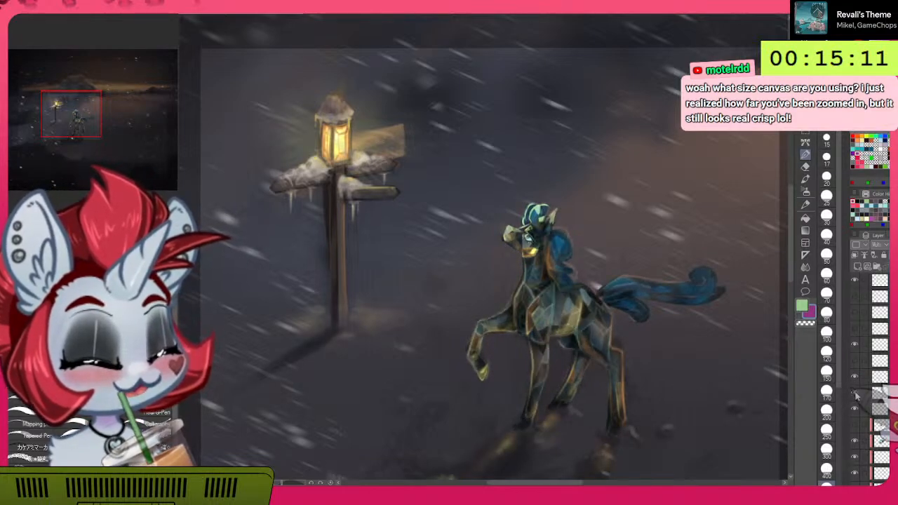
Step: Hide the falling-snow layer near the bottom of the layer stack
scroll(873, 379, down, 4)
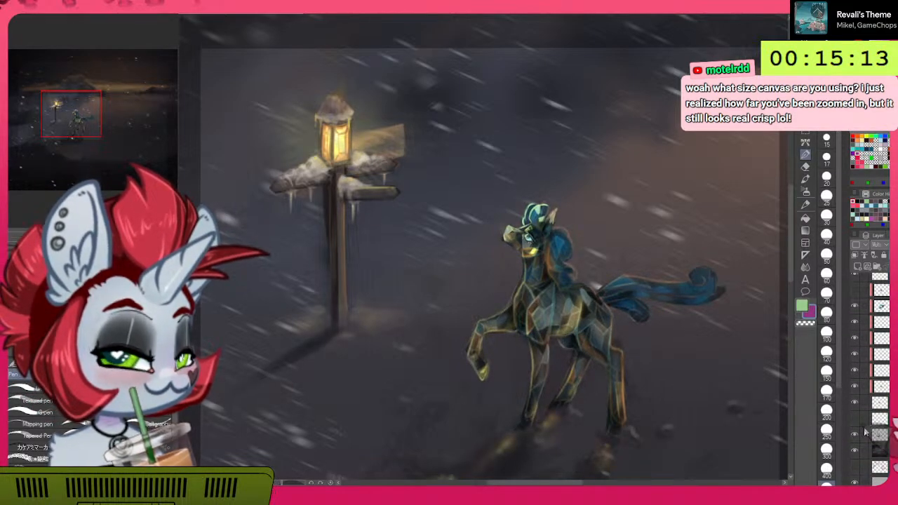
click(855, 433)
click(854, 433)
click(854, 433)
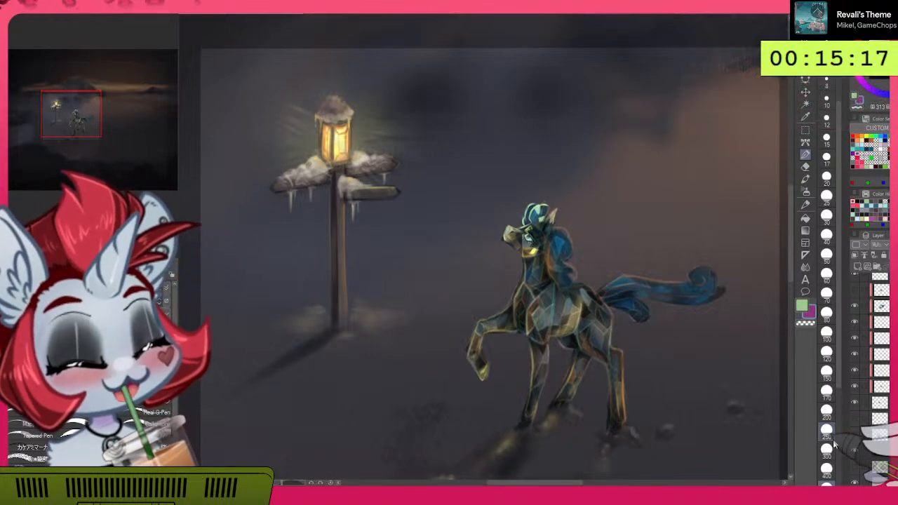
Step: Examine the snow-free scene as a whole and up close around the lamppost, horse and ground shadows
key(ctrl+0)
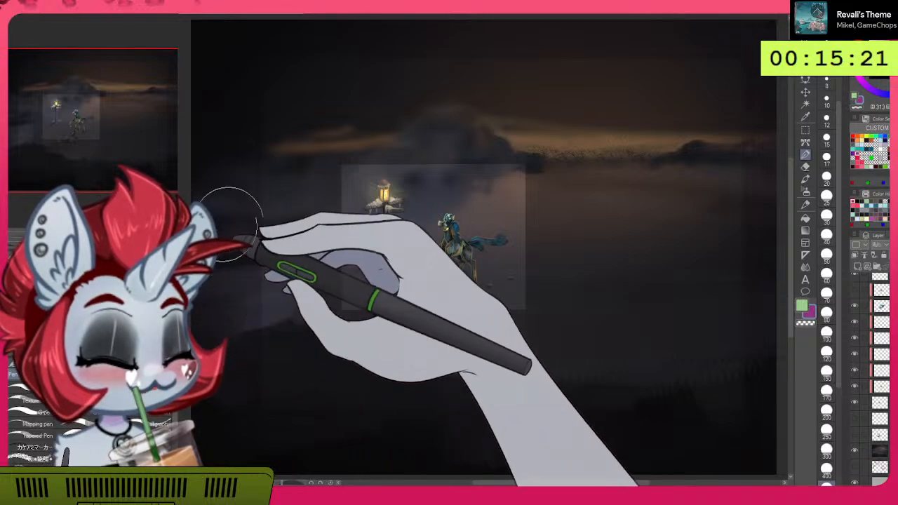
scroll(474, 253, up, 5)
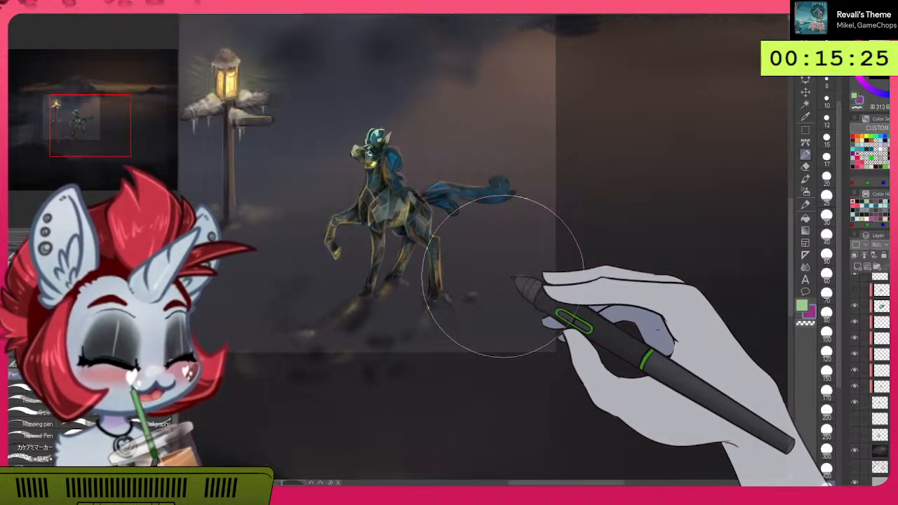
scroll(502, 275, down, 3)
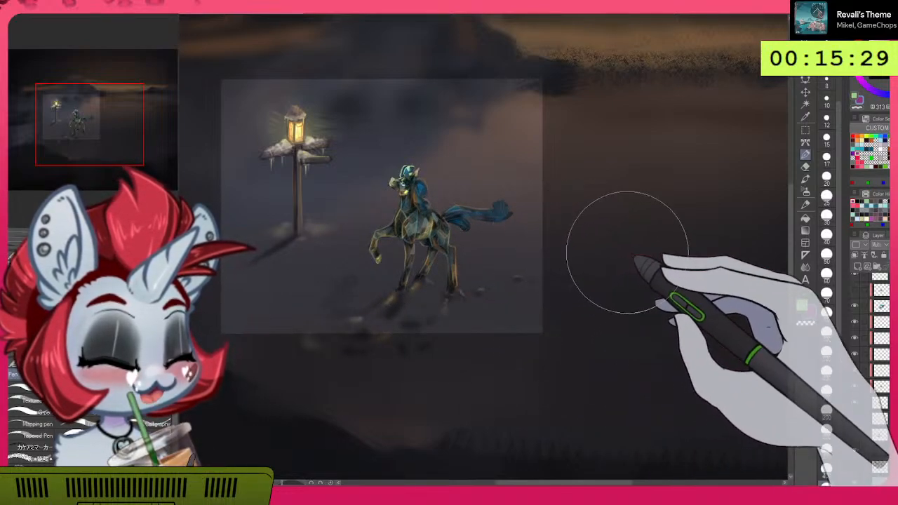
scroll(386, 309, up, 3)
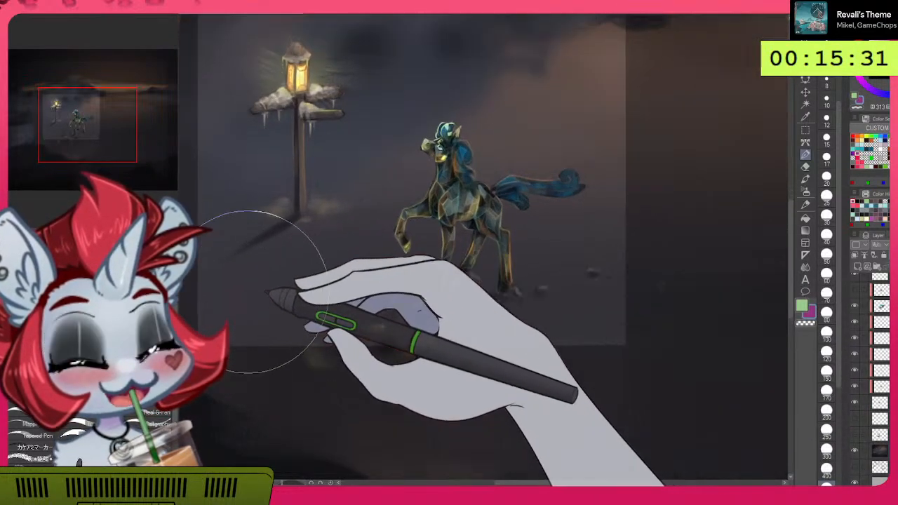
scroll(256, 235, up, 4)
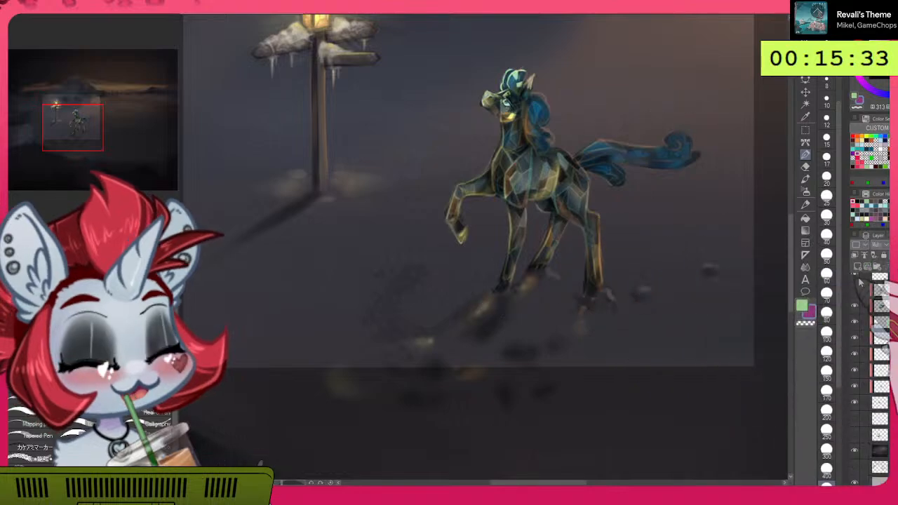
drag(791, 278, 788, 256)
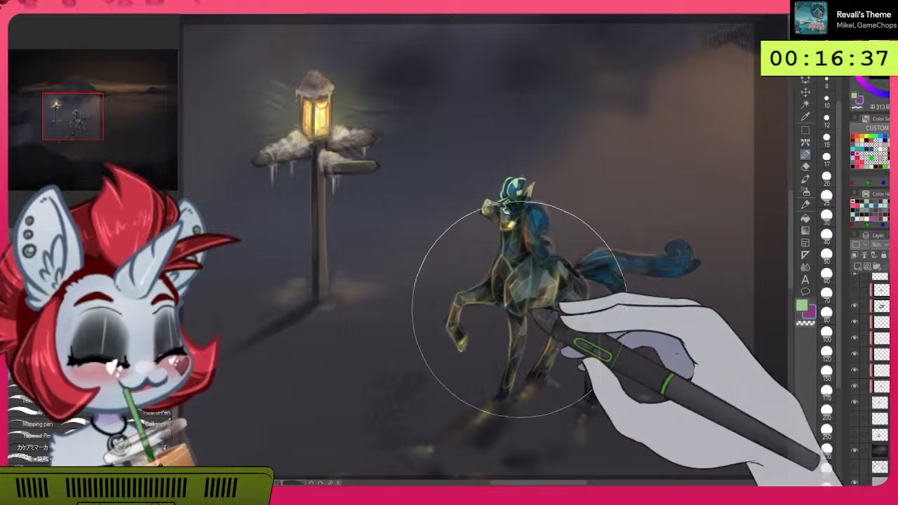
Step: Select the topmost frame layer and check the canvas's dimensions and resolution in the Change Image Resolution dialog
scroll(880, 379, up, 4)
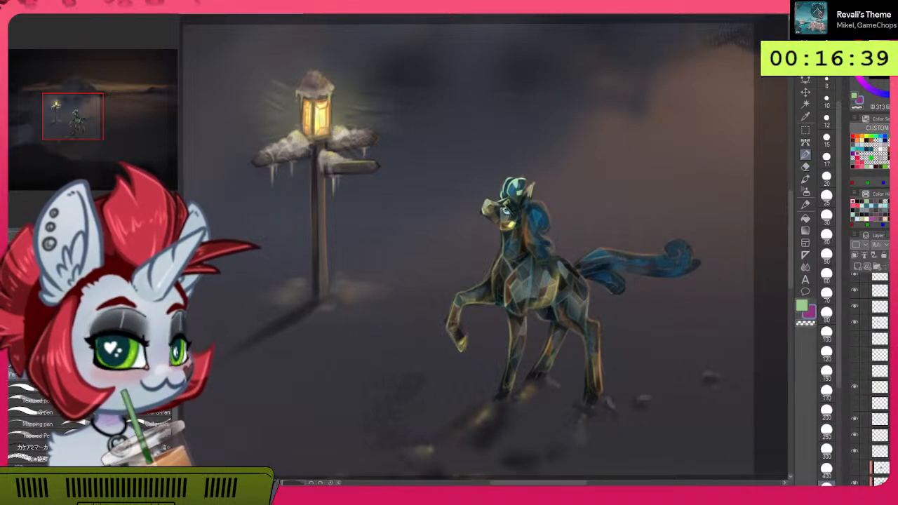
scroll(880, 379, up, 5)
click(882, 280)
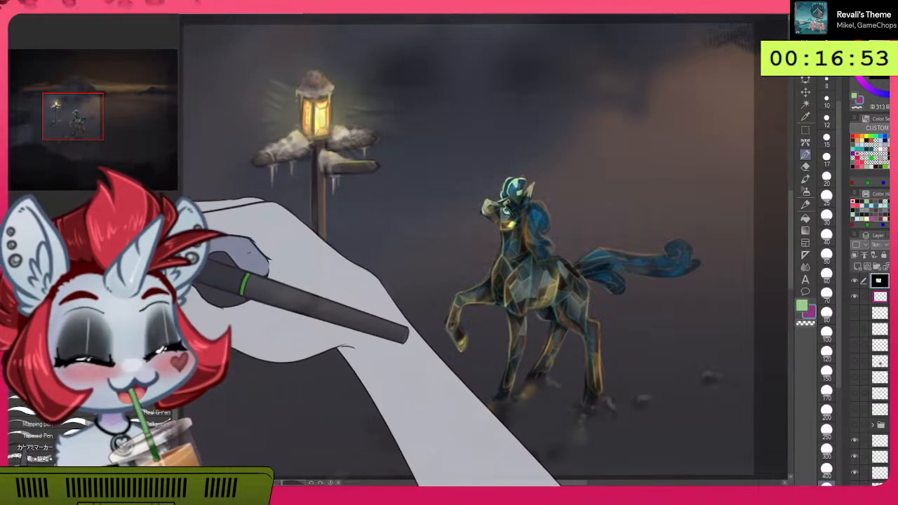
click(223, 3)
click(342, 311)
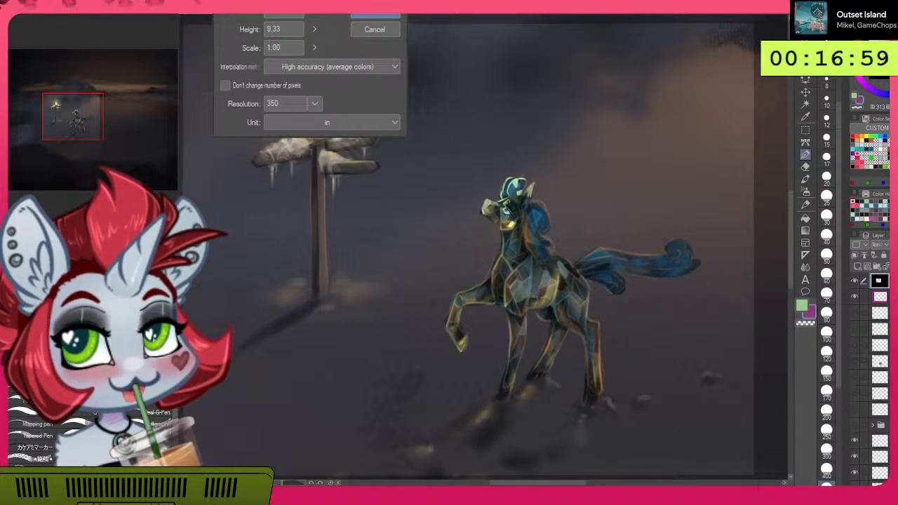
drag(311, 1, 459, 76)
drag(557, 224, 657, 304)
drag(509, 186, 612, 157)
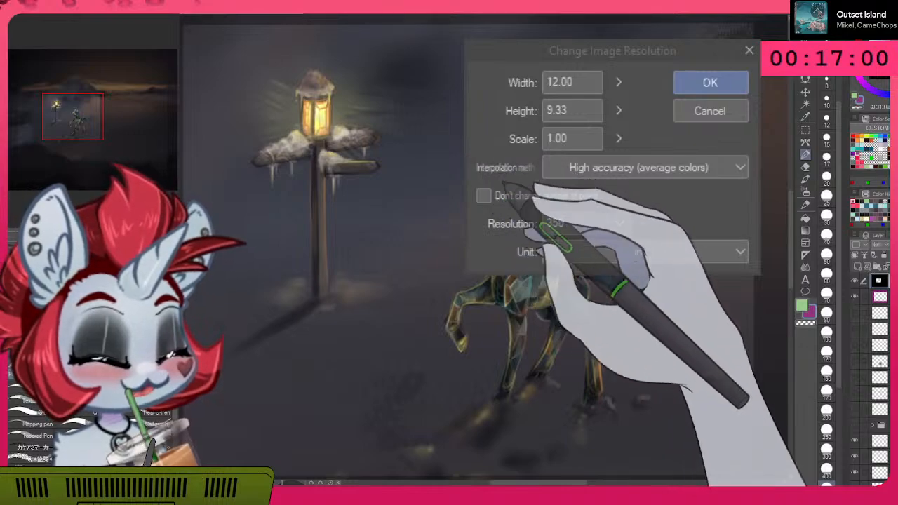
key(Return)
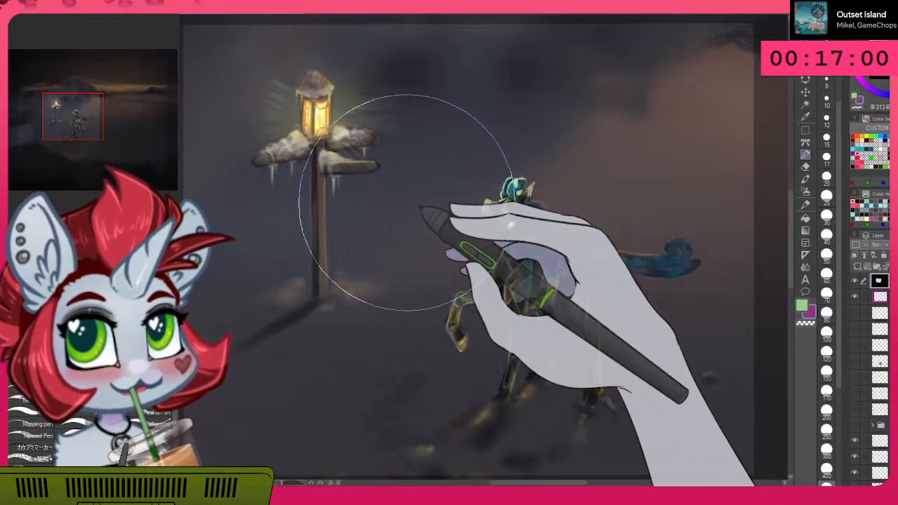
Step: Compare the framed crop with the full canvas and inspect the horse's crystal body up close
scroll(590, 286, down, 3)
scroll(590, 288, up, 1)
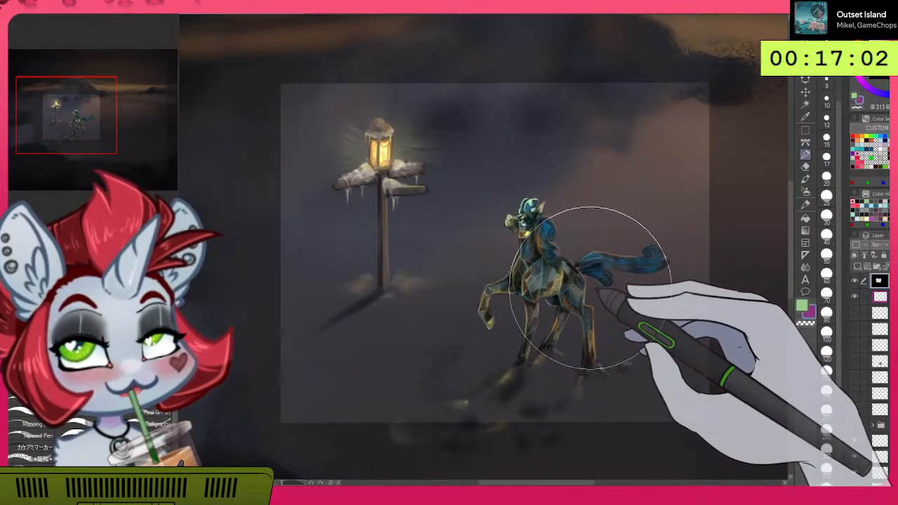
scroll(590, 288, down, 2)
scroll(607, 307, down, 1)
mouse_move(639, 318)
mouse_down()
mouse_move(620, 288)
mouse_move(520, 249)
mouse_move(527, 295)
mouse_move(530, 277)
mouse_up()
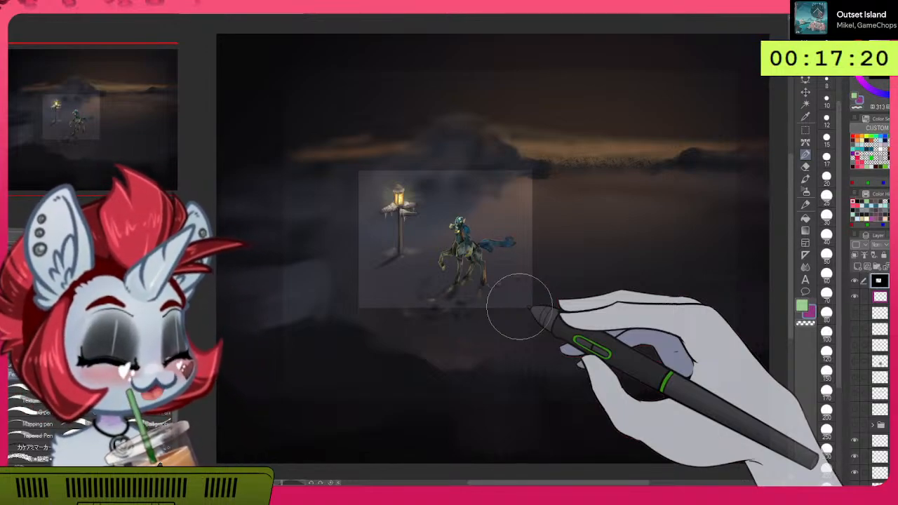
scroll(401, 237, up, 8)
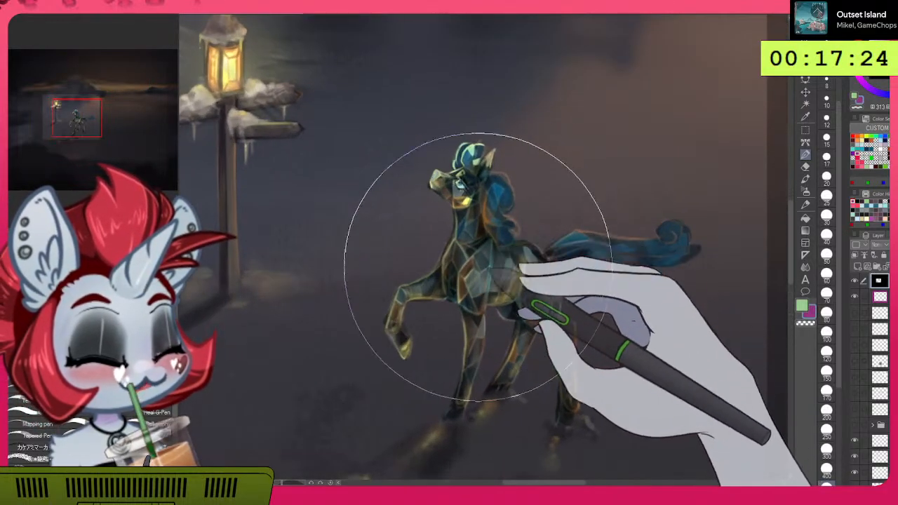
Step: Compare the close-up of the horse and lamppost with the full canvas, and look down the layer stack to the horse's layers
mouse_move(426, 256)
mouse_down()
mouse_move(440, 253)
mouse_move(501, 289)
mouse_move(460, 282)
mouse_move(483, 273)
mouse_up()
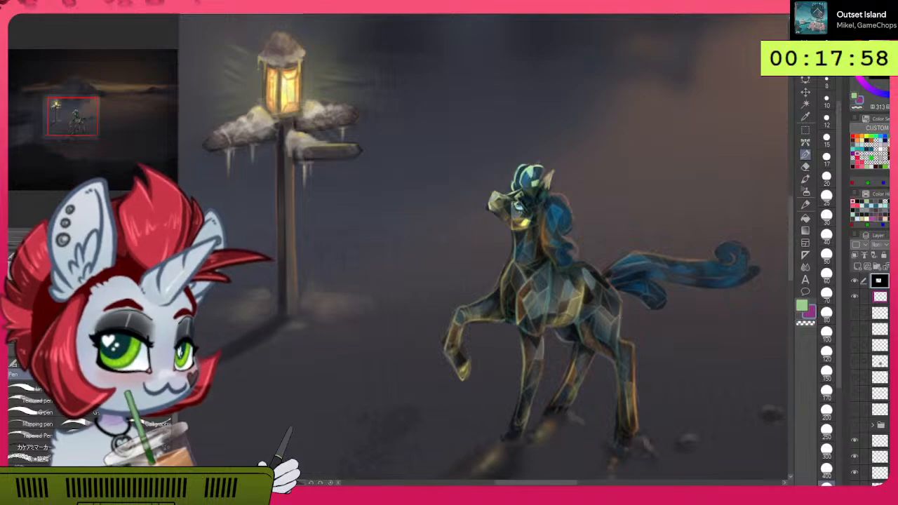
click(165, 236)
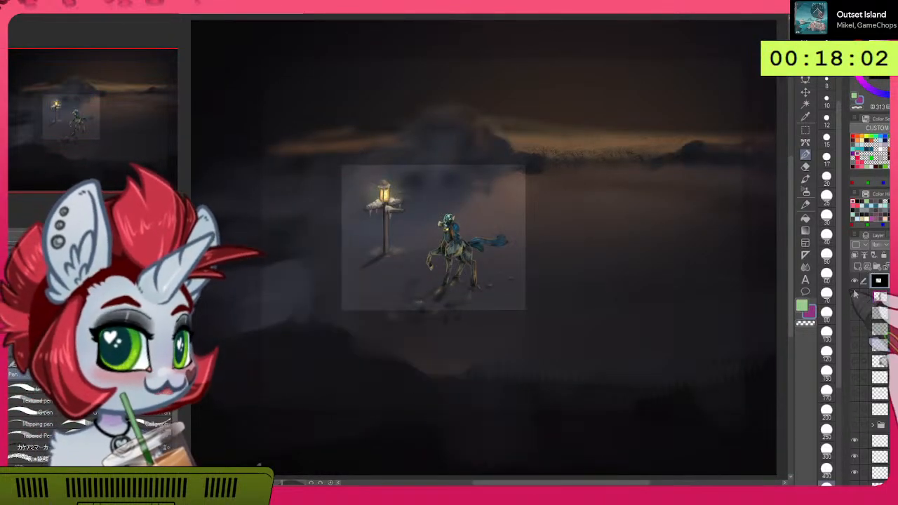
scroll(870, 372, down, 5)
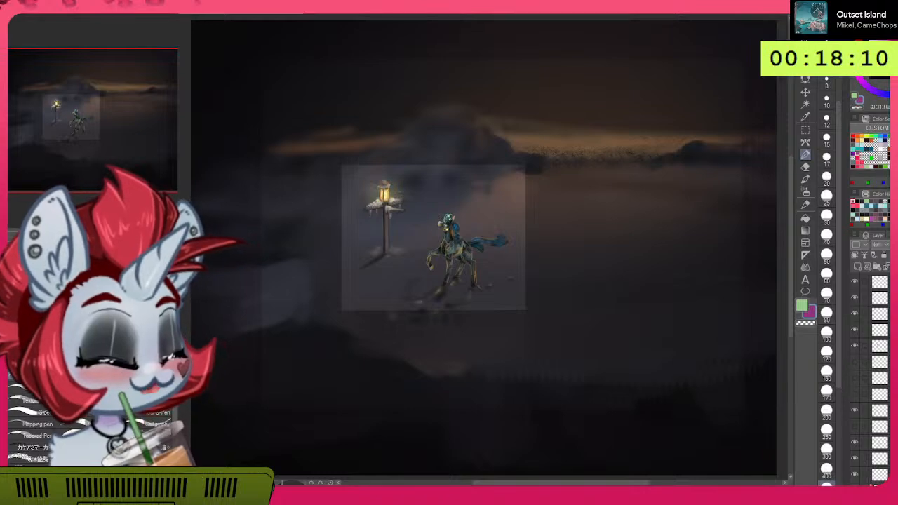
scroll(871, 379, down, 3)
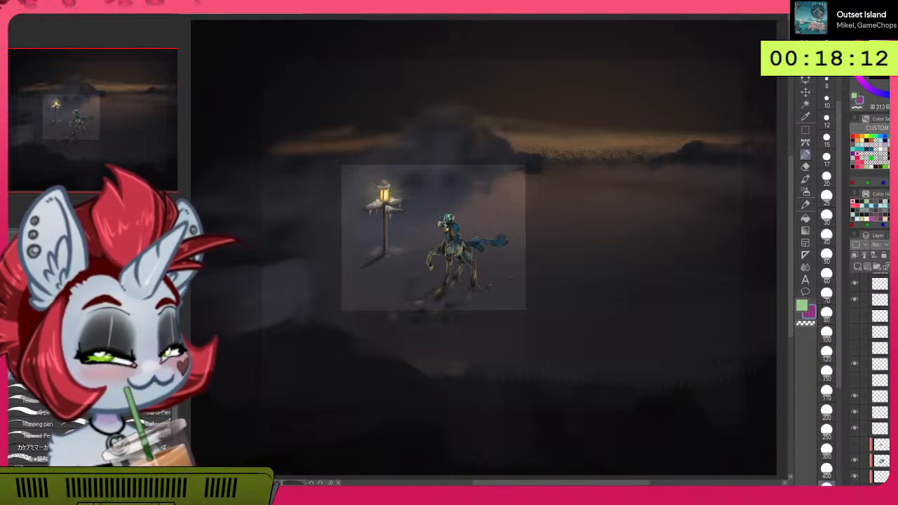
scroll(870, 379, down, 5)
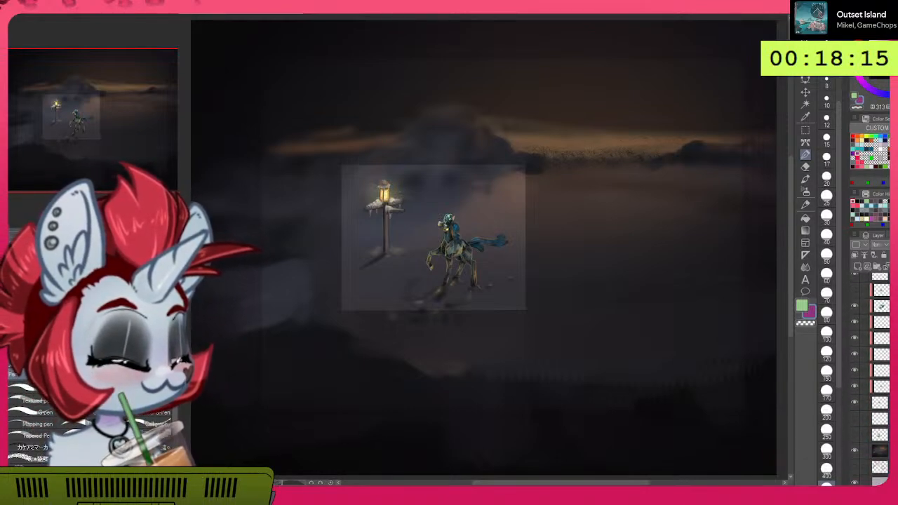
Step: Select the layer beneath the horse's clipped layers and toggle its visibility in the full view and up close
click(855, 403)
click(855, 402)
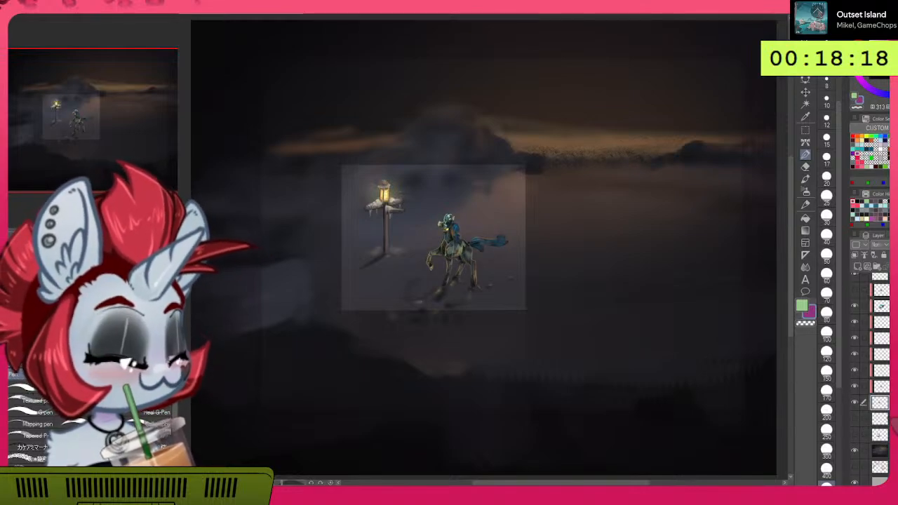
scroll(471, 261, up, 5)
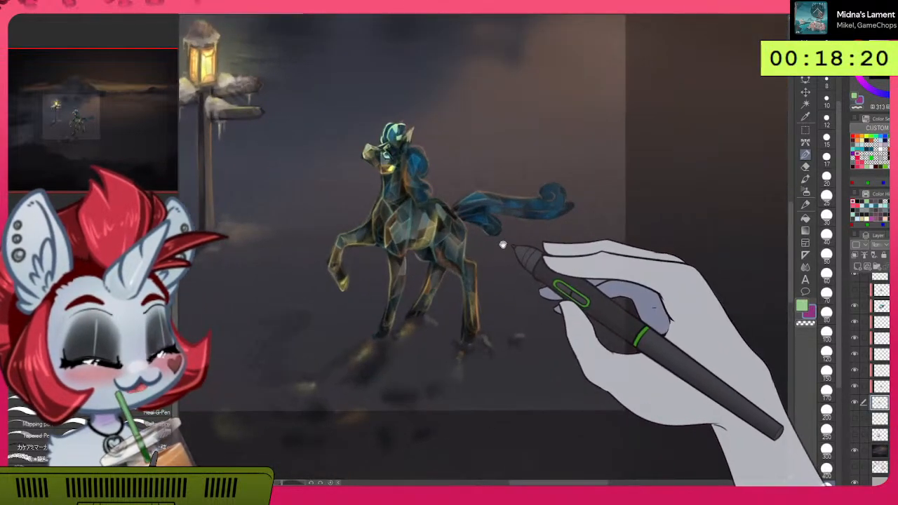
drag(537, 300, 604, 336)
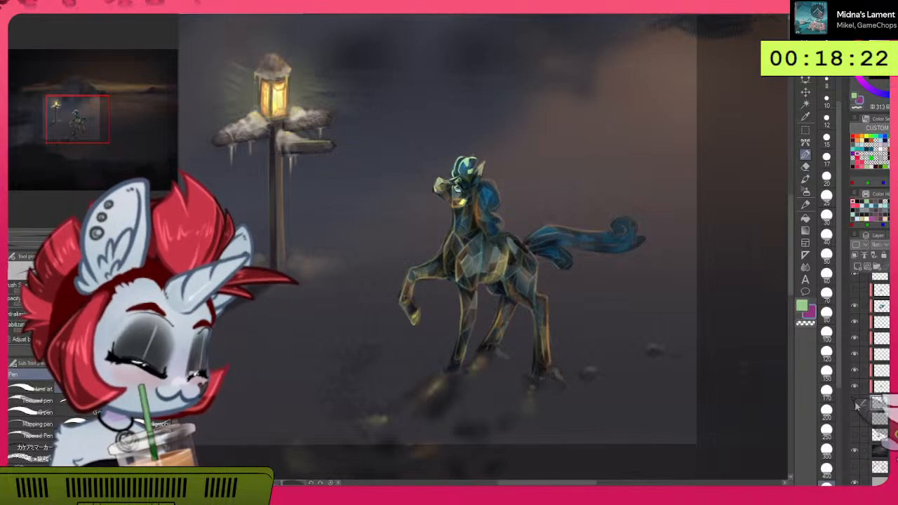
click(855, 403)
click(855, 403)
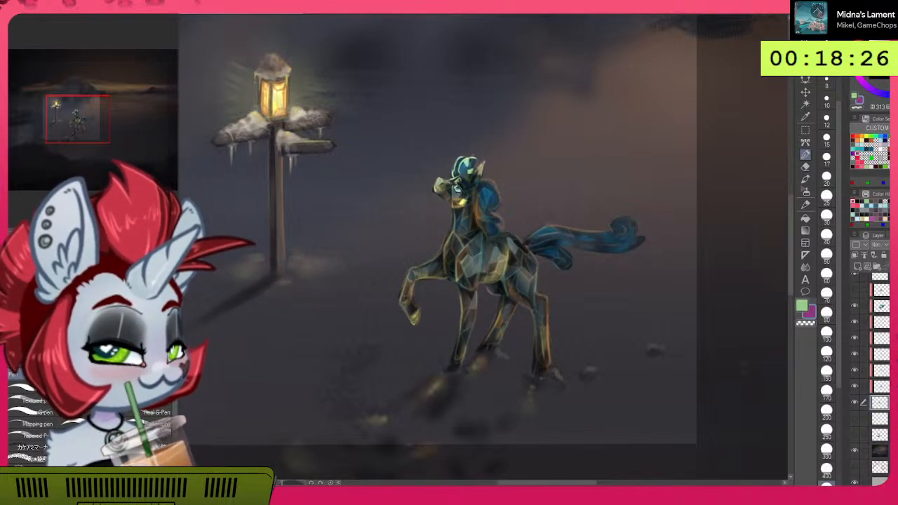
Step: Toggle the topmost clipped horse layer and an unclipped layer above the group to check their effects
scroll(874, 379, up, 5)
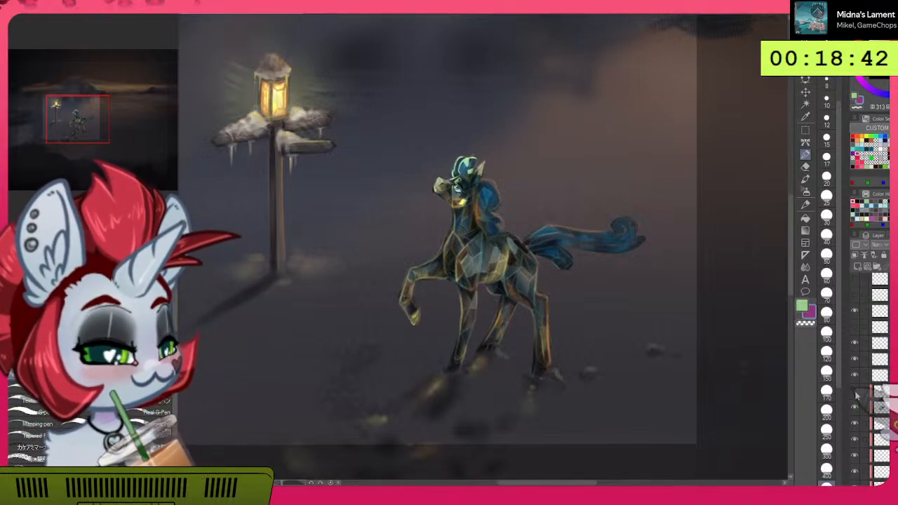
click(856, 392)
click(857, 392)
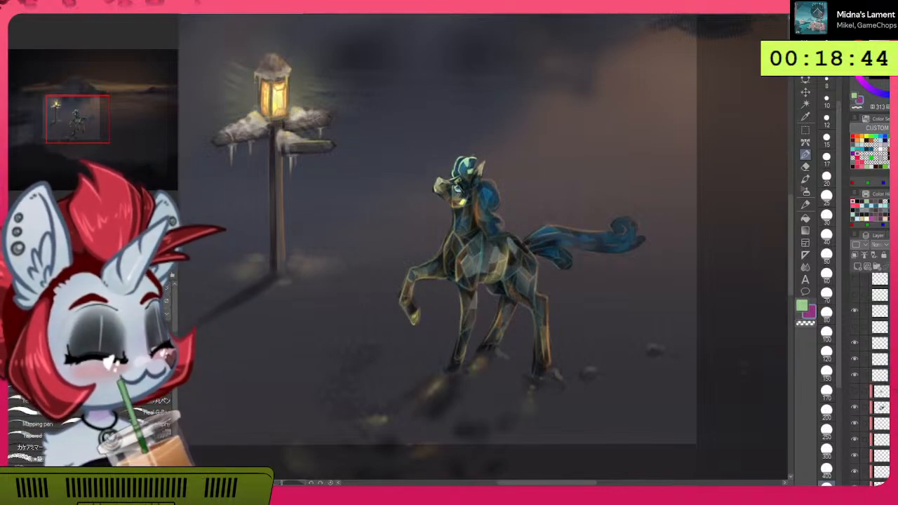
scroll(870, 379, down, 1)
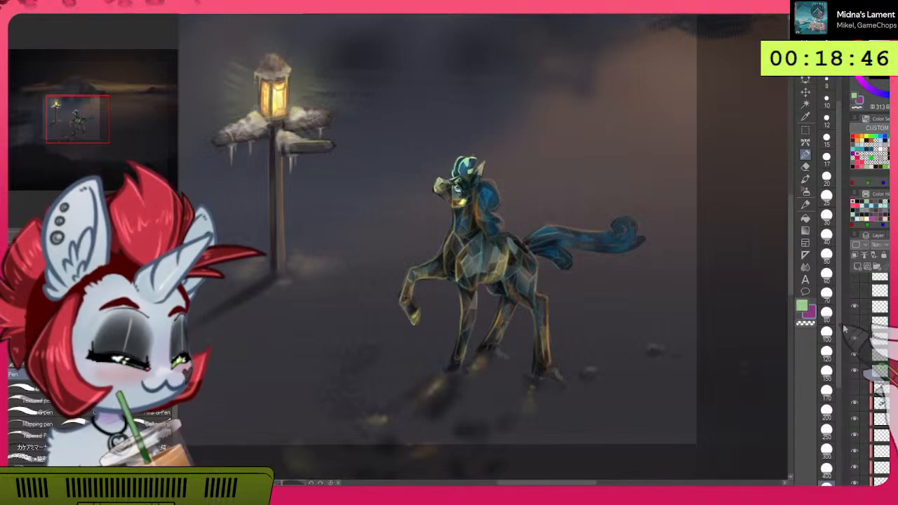
click(855, 340)
click(857, 341)
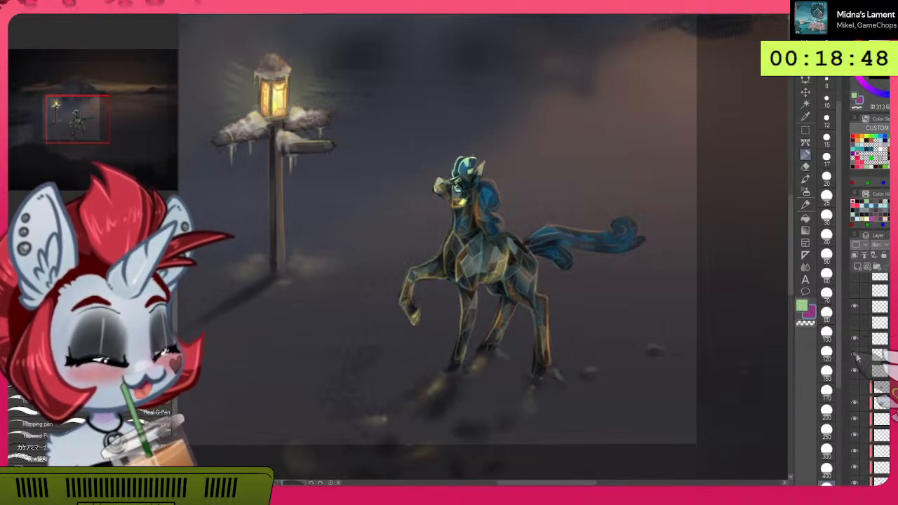
Step: Toggle the second unclipped layer above the horse's clipped group repeatedly to compare its effect on the horse
click(856, 359)
click(856, 359)
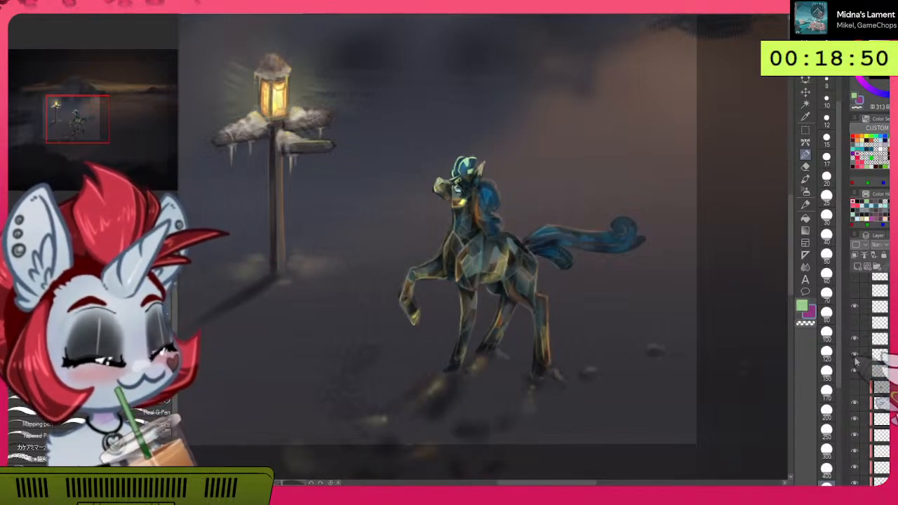
click(855, 358)
click(857, 360)
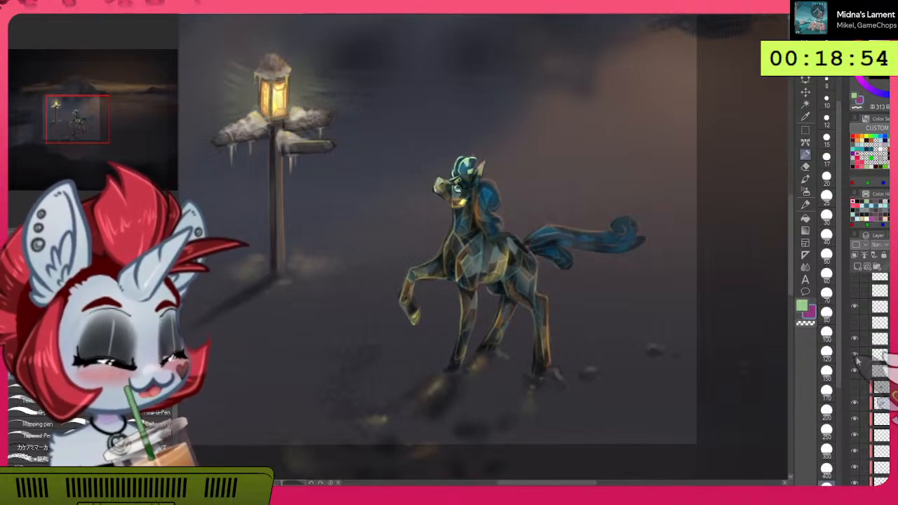
click(857, 359)
click(857, 360)
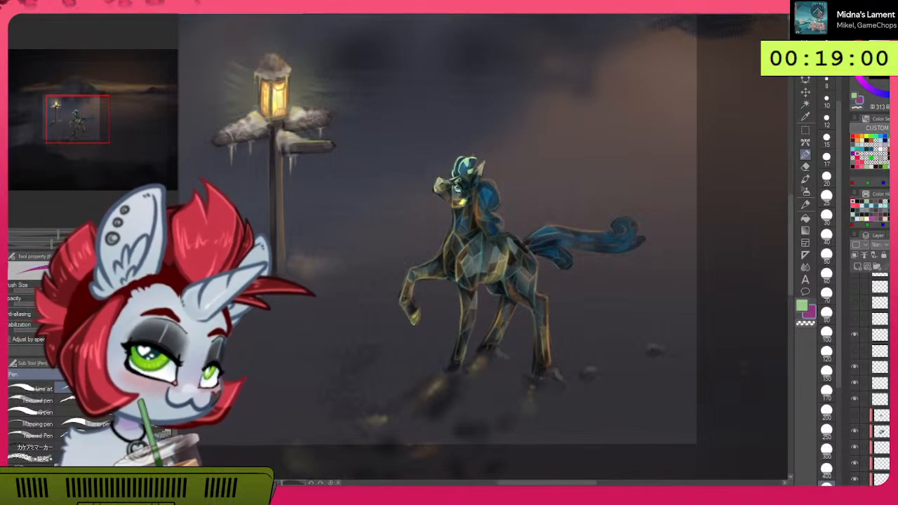
Step: Inspect the crystal facets of the horse's body up close and together with the lamppost
mouse_move(758, 399)
mouse_down()
mouse_move(745, 352)
mouse_move(760, 402)
mouse_up()
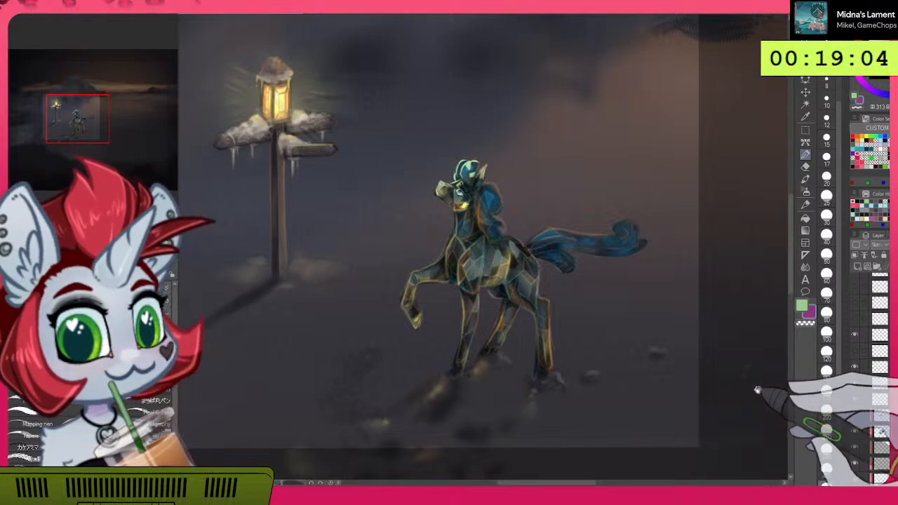
mouse_move(593, 286)
mouse_down()
mouse_move(604, 275)
mouse_move(690, 294)
mouse_move(666, 255)
mouse_up()
mouse_move(711, 379)
mouse_down()
mouse_move(689, 297)
mouse_move(655, 233)
mouse_up()
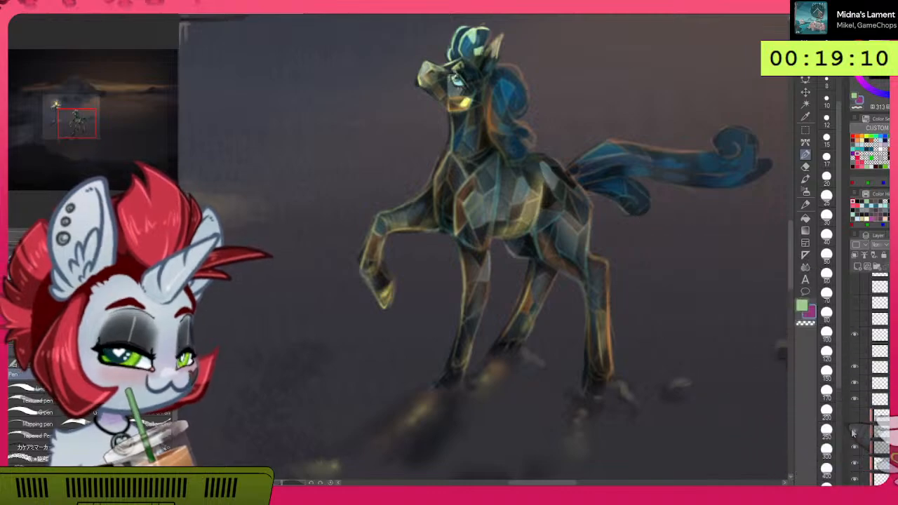
scroll(870, 323, down, 1)
drag(725, 252, 760, 254)
scroll(760, 254, down, 5)
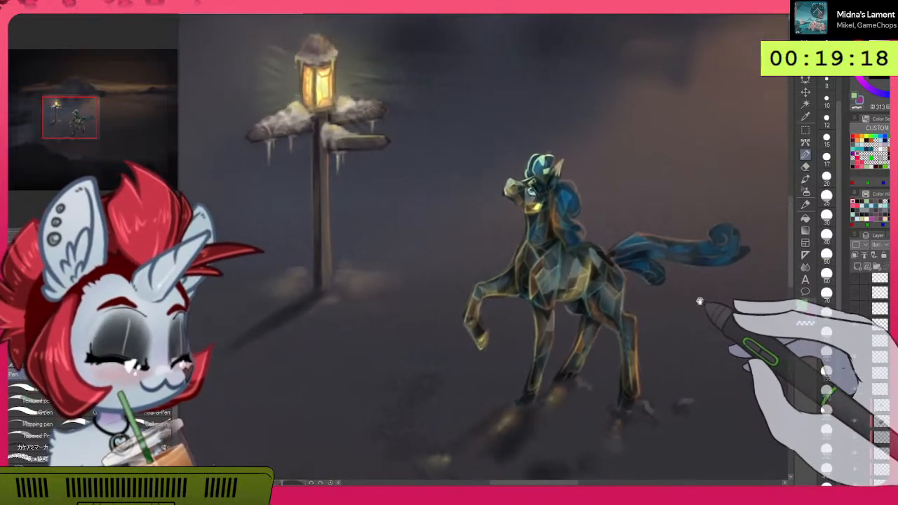
drag(700, 302, 691, 291)
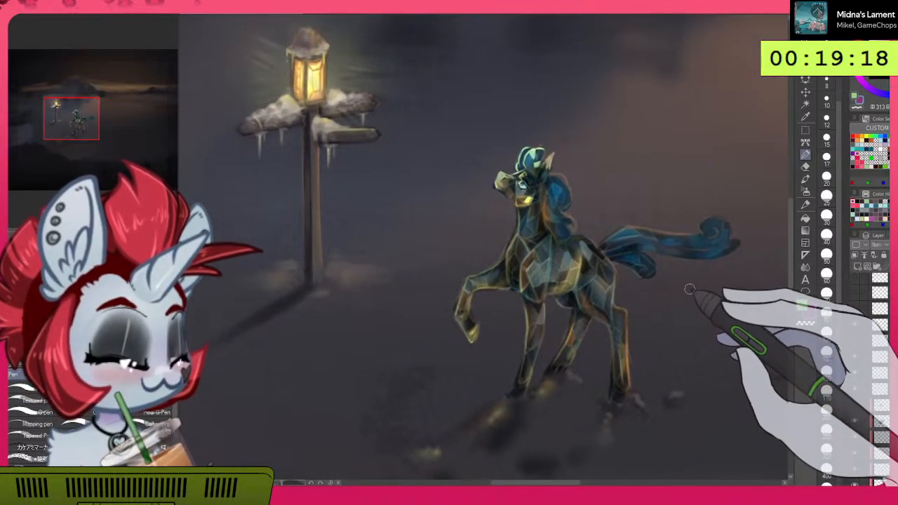
Step: Return to the horse's base layer in the stack and check its contribution by toggling its visibility
scroll(871, 379, up, 1)
scroll(870, 379, down, 2)
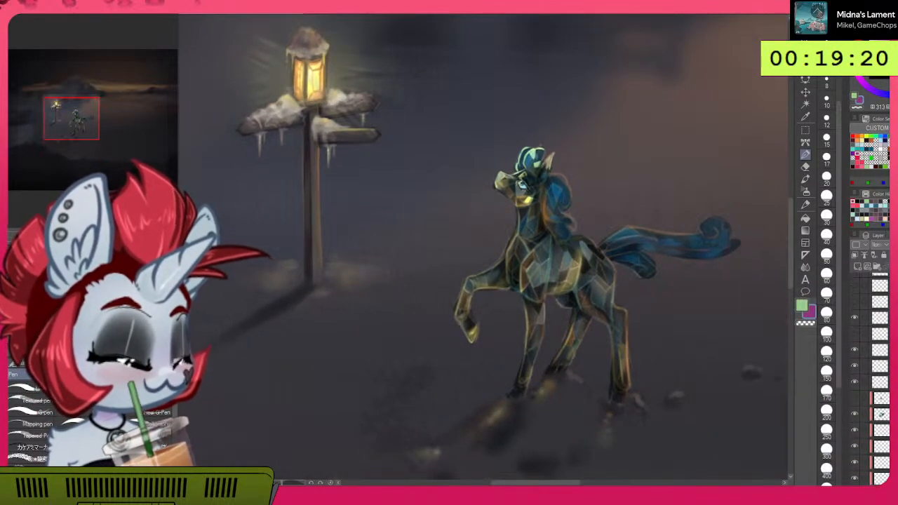
scroll(863, 402, down, 4)
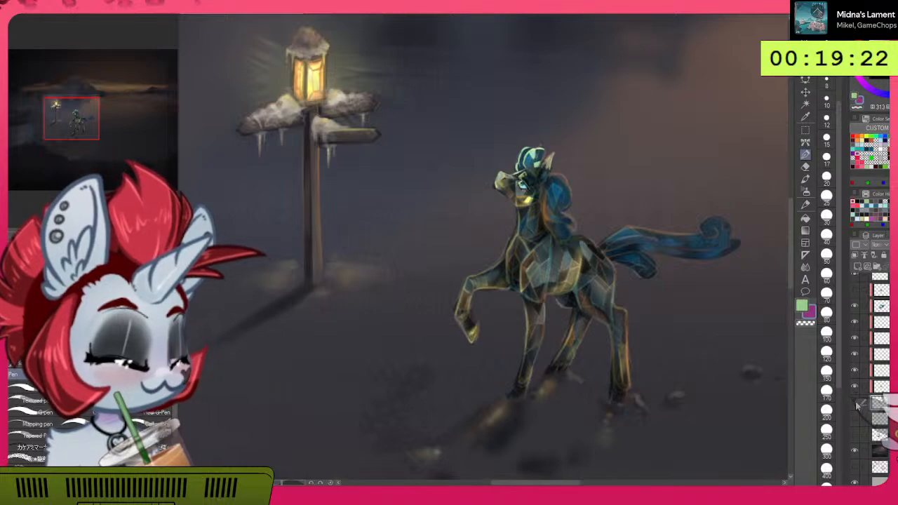
click(857, 405)
click(857, 405)
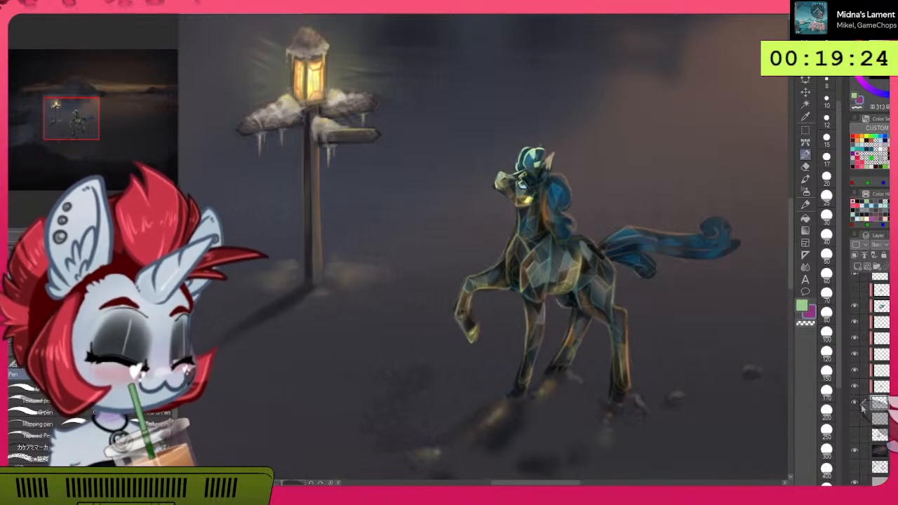
Step: Toggle the lowest clipped layer above the horse's base to compare the body with and without its dark shading
click(855, 386)
click(855, 387)
click(855, 388)
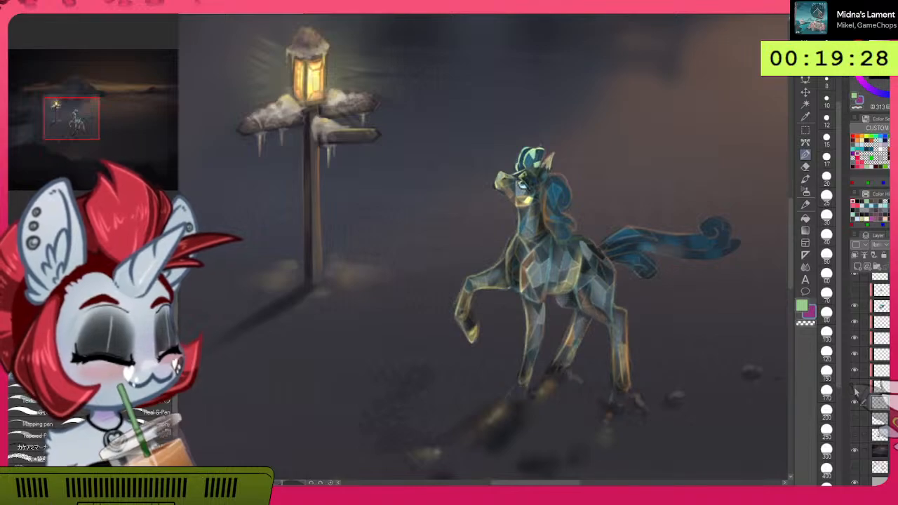
click(855, 388)
scroll(870, 372, up, 2)
scroll(870, 372, down, 1)
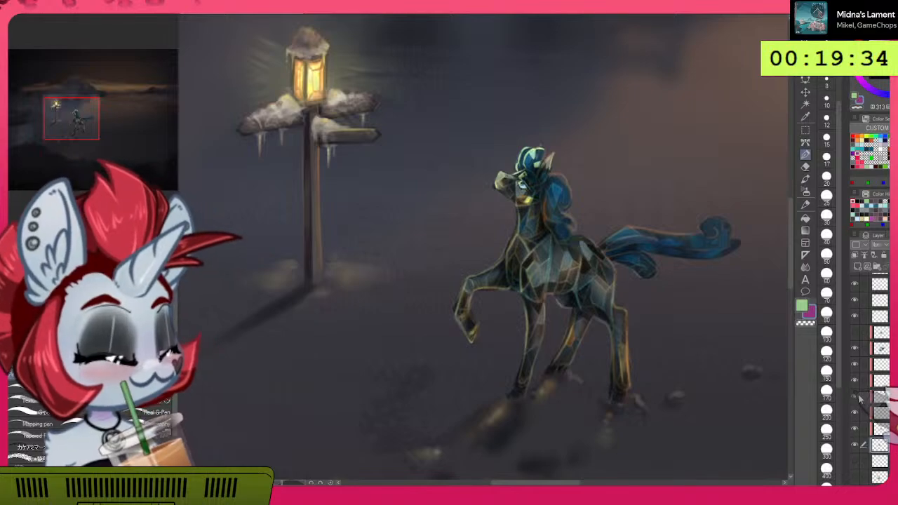
Step: Show and select the horse's warm glow layer, the third clipped layer above the base, and choose a brush with transparent colour
click(855, 397)
click(880, 397)
click(805, 179)
click(806, 323)
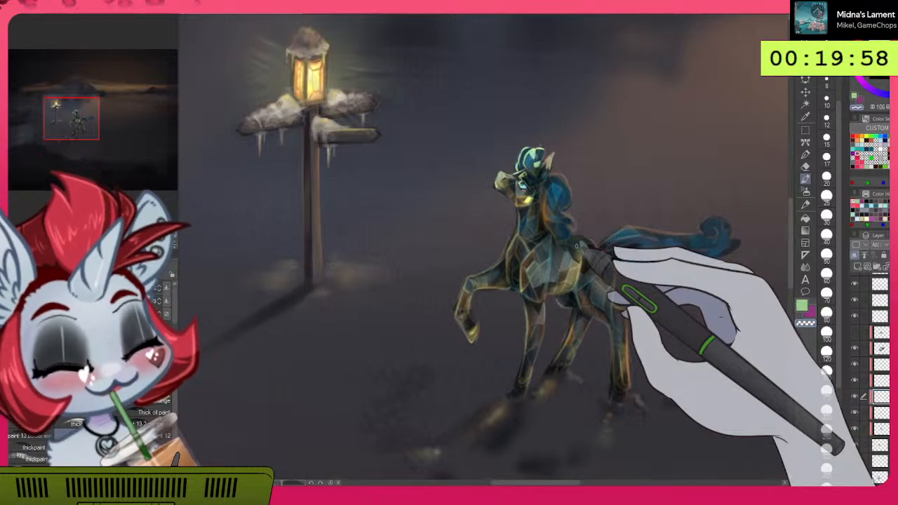
key(h)
key(h)
scroll(576, 246, down, 1)
key(b)
Step: Set the transparent brush size to 13.0 for work on the horse's flank
scroll(576, 246, down, 1)
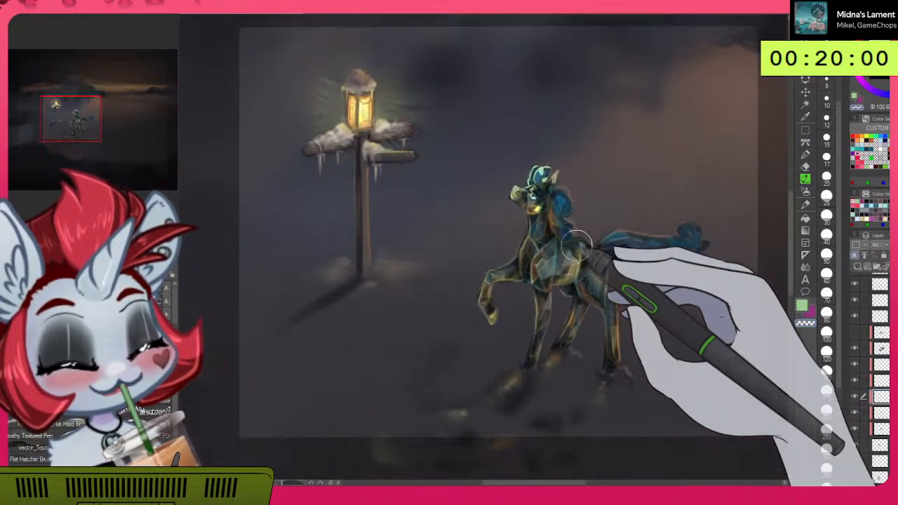
scroll(669, 249, down, 1)
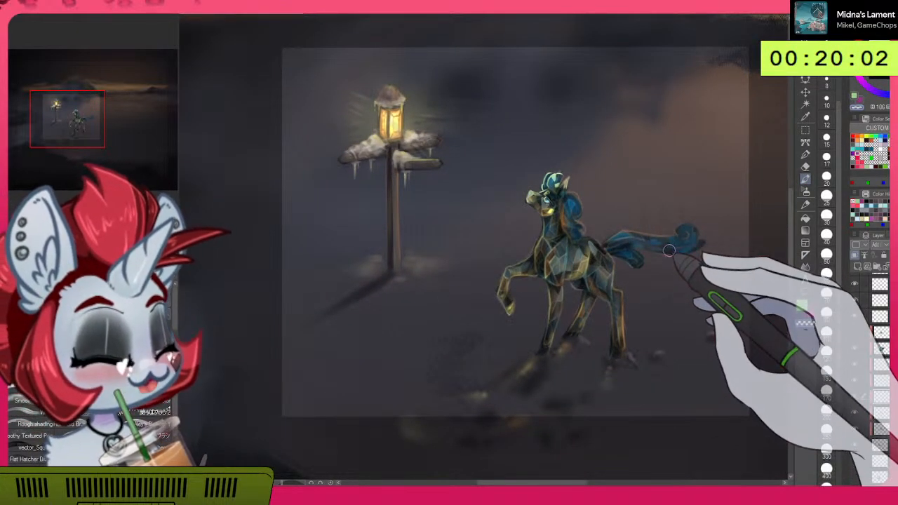
scroll(669, 249, up, 2)
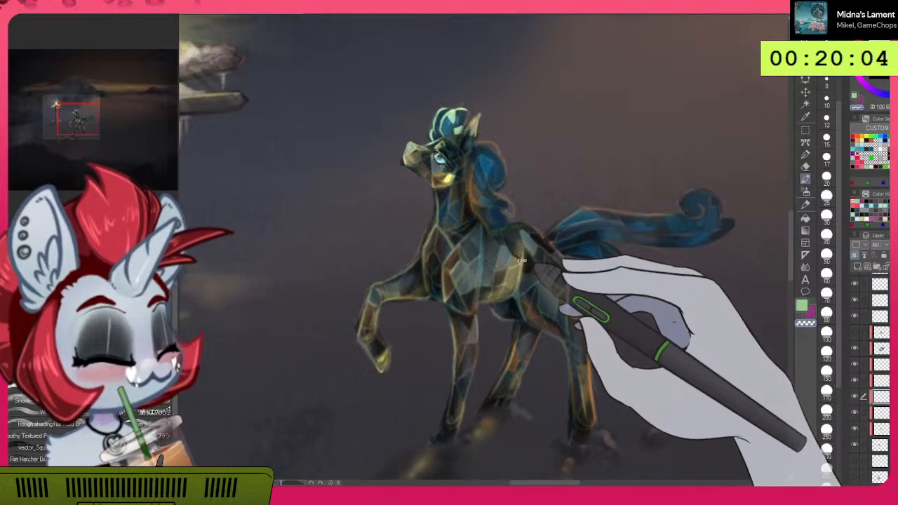
key(bracketleft)
key(bracketleft)
key(bracketleft)
key(bracketleft)
key(bracketleft)
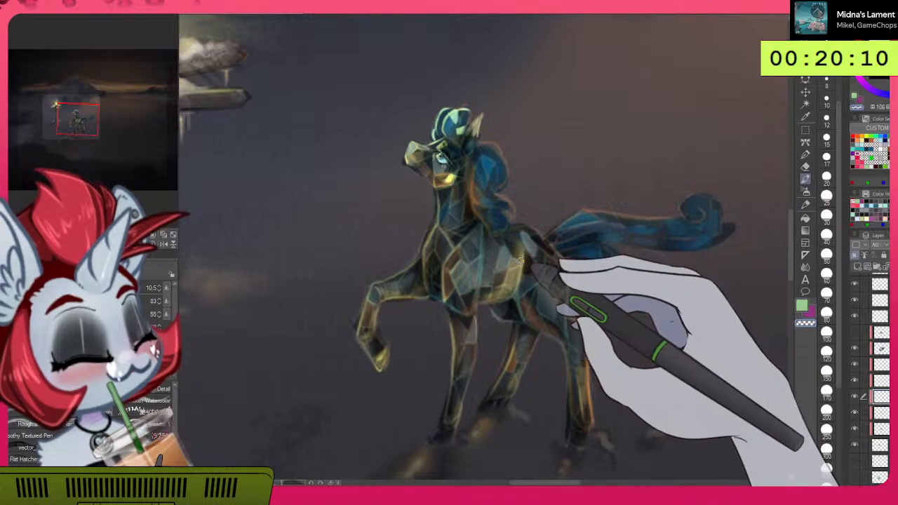
key(bracketright)
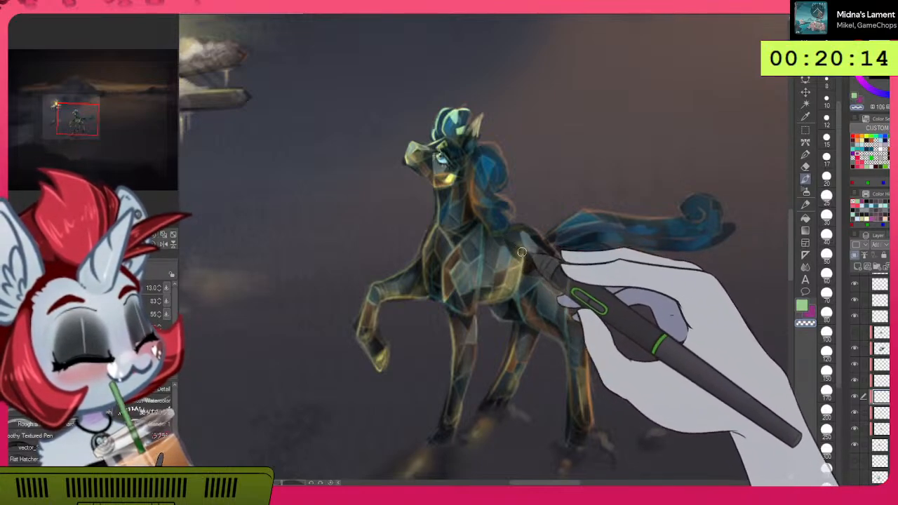
Step: Refine the warm glow on the horse with the transparent brush at sizes 6.9 to 33.9, and compare the layer off and on
key(bracketleft)
key(bracketleft)
key(bracketleft)
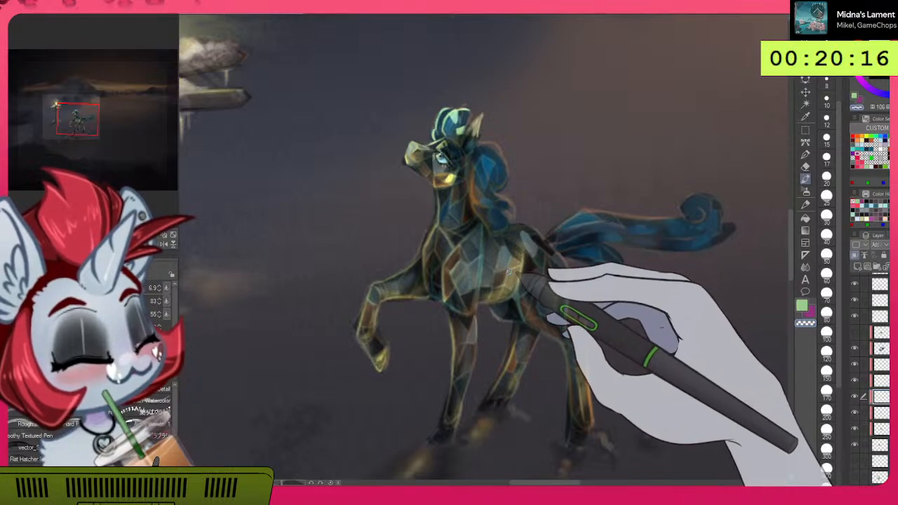
key(bracketright)
key(bracketright)
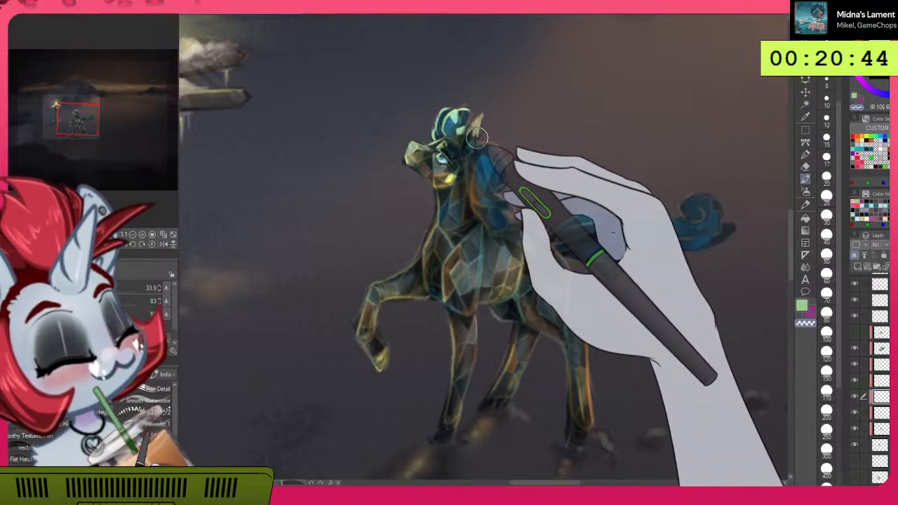
click(855, 400)
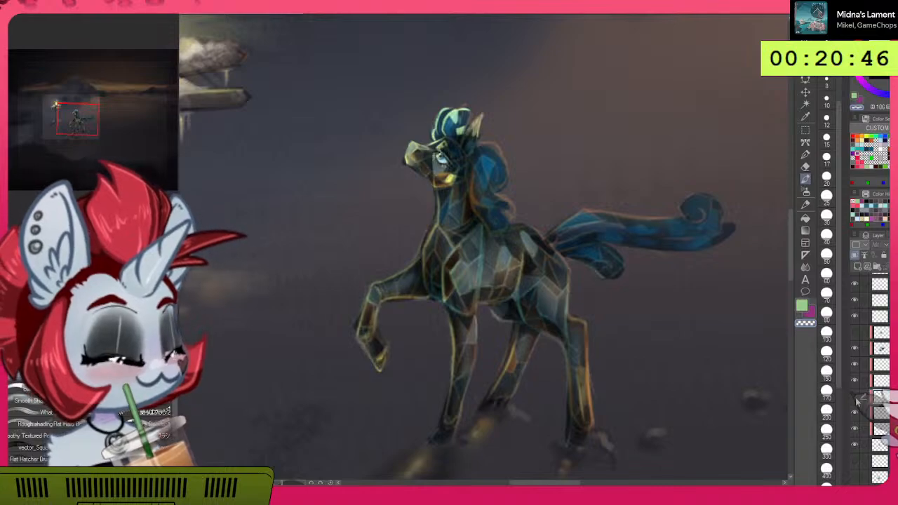
click(855, 400)
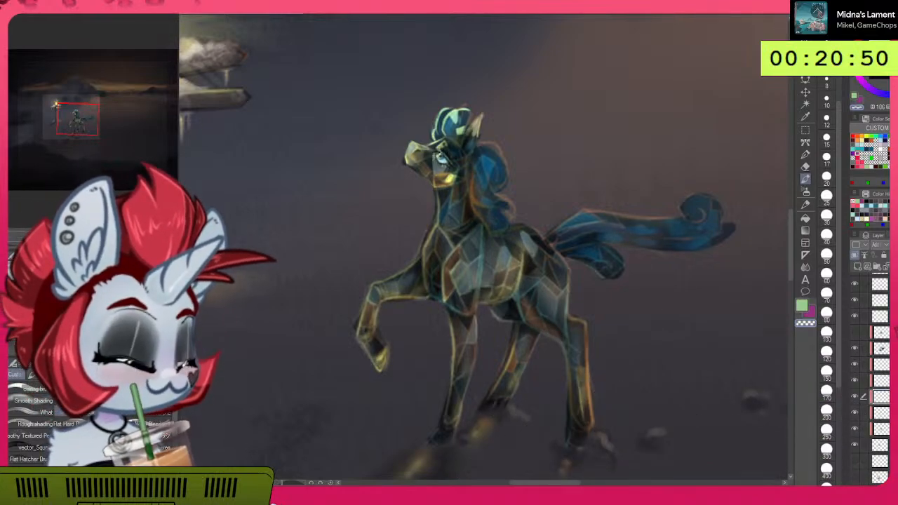
Step: Toggle the two uppermost clipped layers above the horse's base to compare the body with and without them
scroll(870, 379, up, 3)
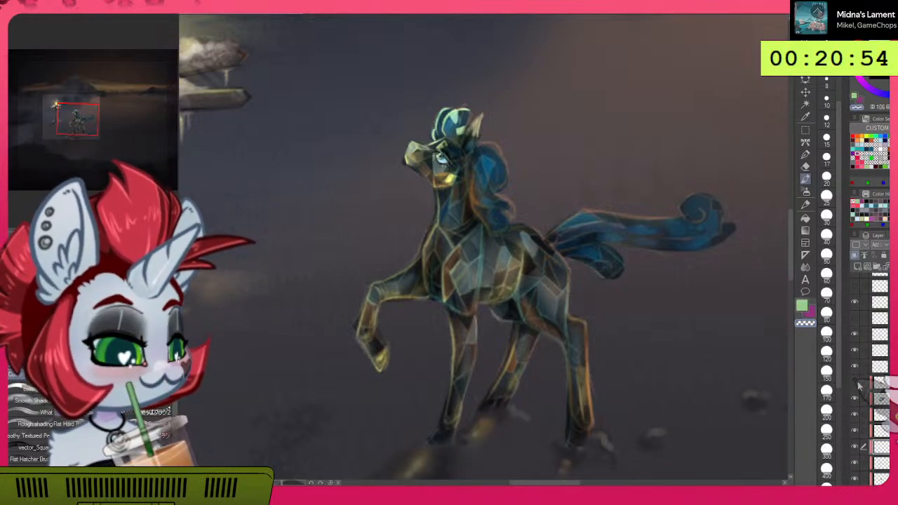
click(855, 399)
click(856, 399)
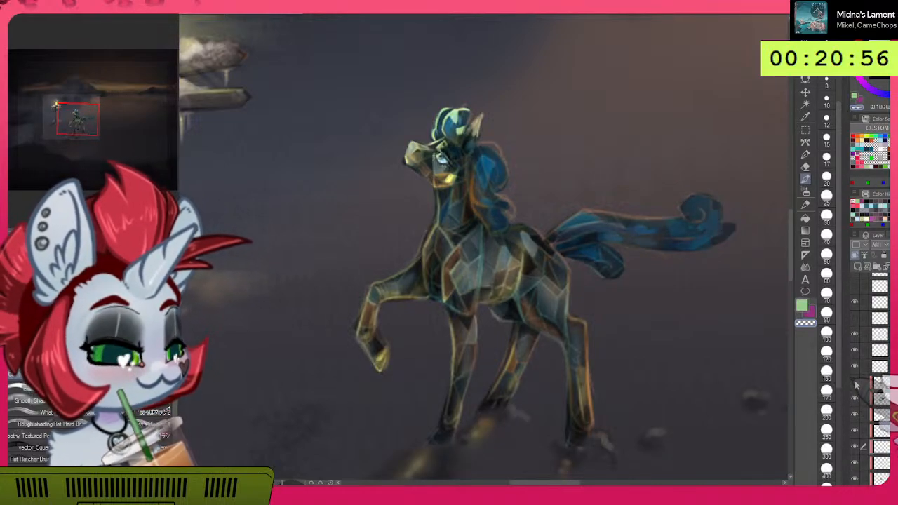
click(855, 383)
click(856, 399)
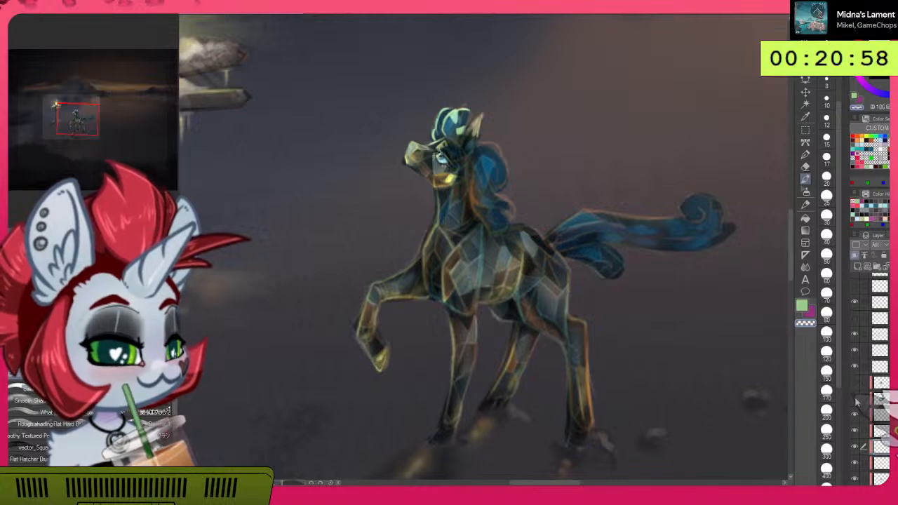
click(856, 400)
click(855, 399)
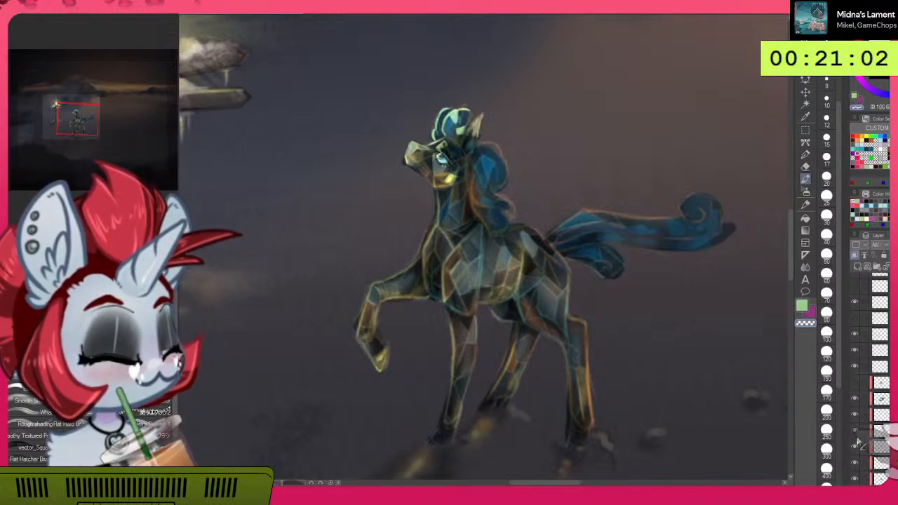
Step: Toggle the warm glow layer and the two clipped layers beneath it to compare their effect on the horse
click(855, 449)
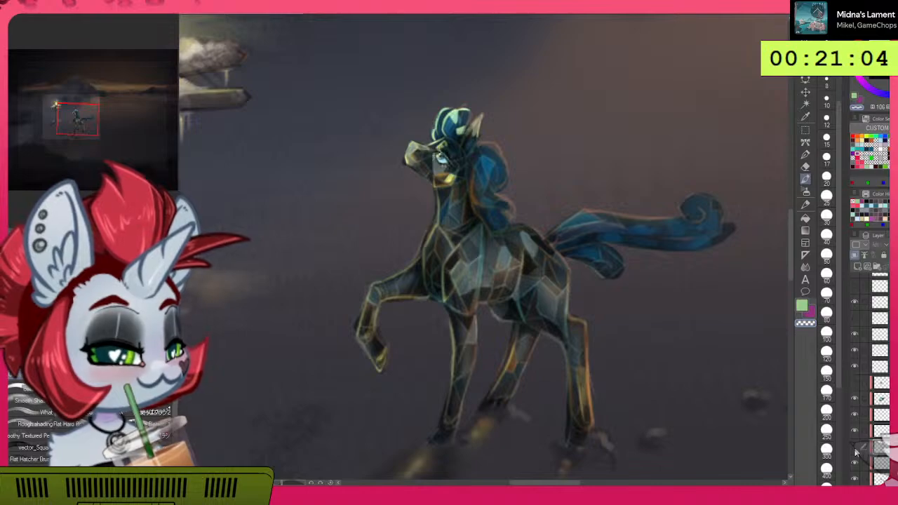
click(855, 450)
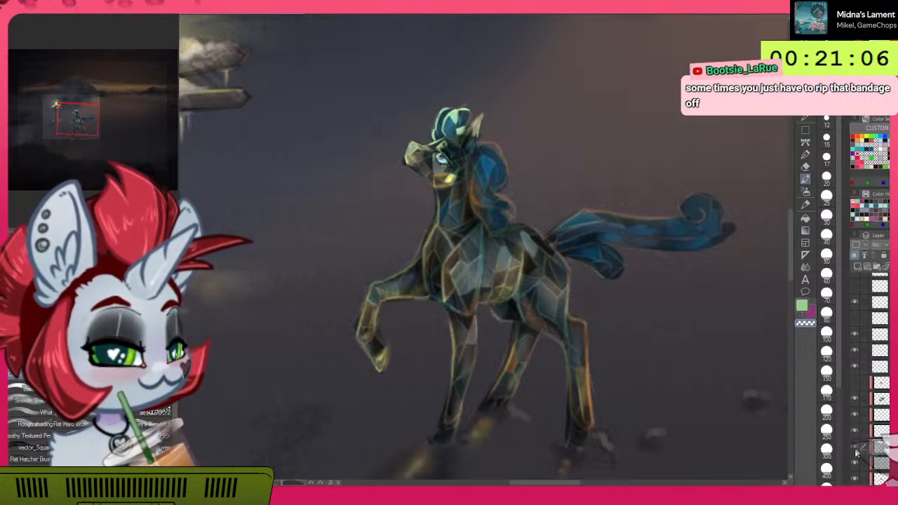
click(856, 464)
click(856, 464)
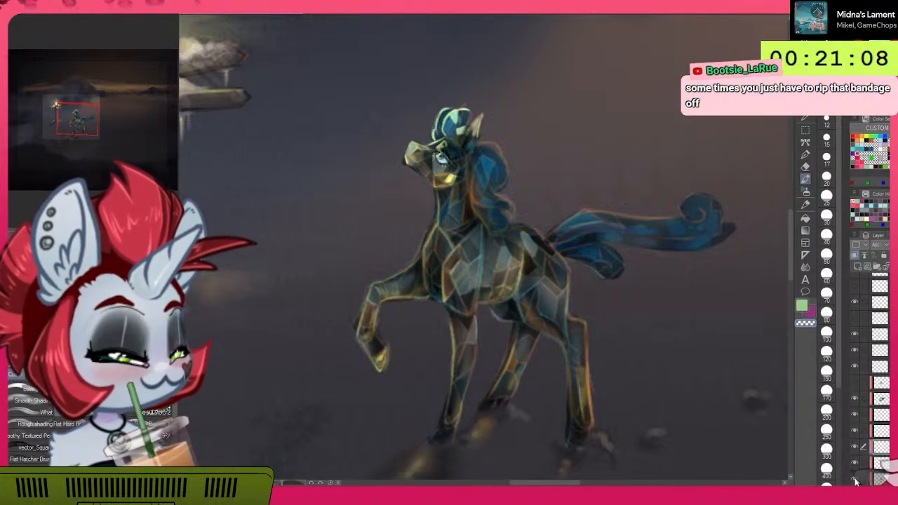
click(856, 480)
click(856, 480)
Step: Hide all the shading and glow layers clipped to the horse's base
scroll(856, 449, down, 4)
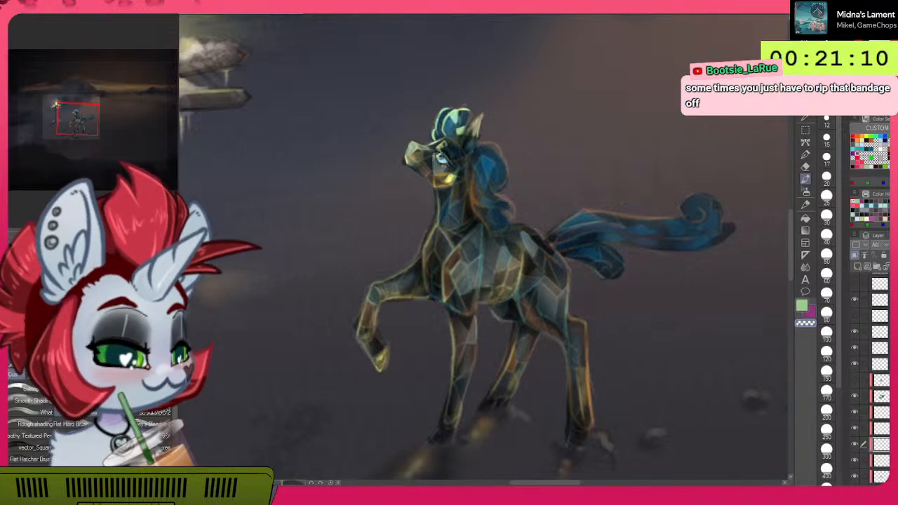
click(856, 405)
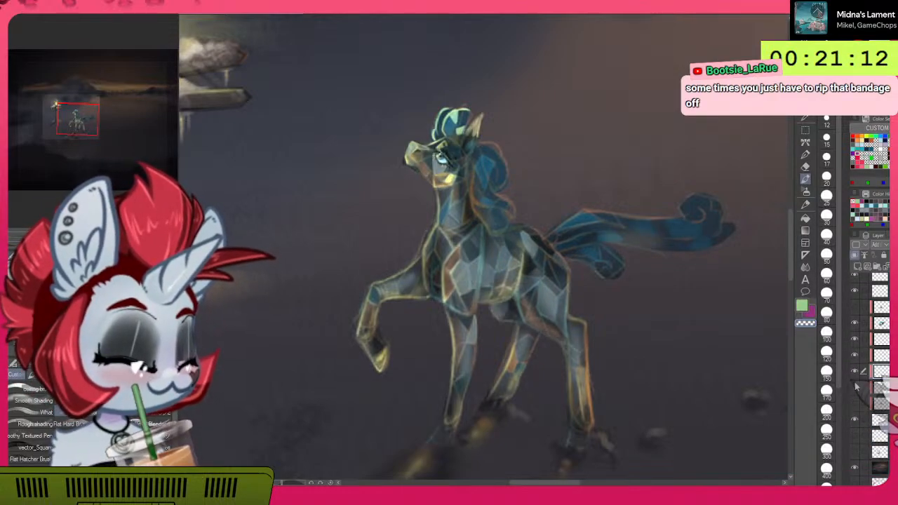
click(856, 388)
click(856, 372)
click(856, 356)
click(855, 323)
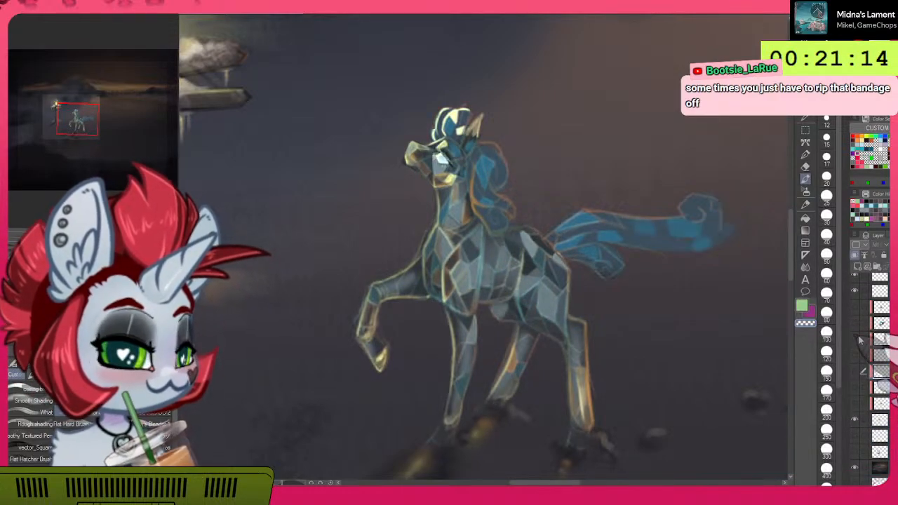
Step: Hide the facet line and ground detail layers so only the horse's base painting remains
scroll(857, 336, up, 4)
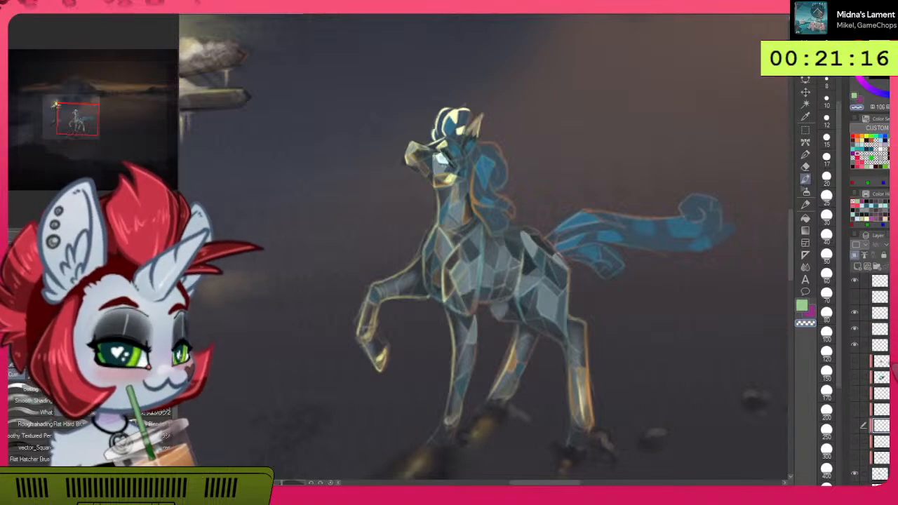
click(856, 337)
click(856, 302)
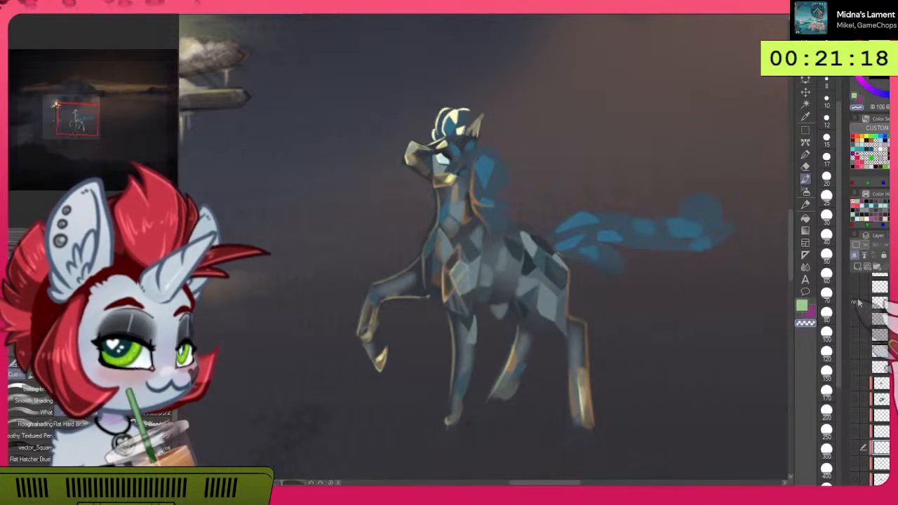
Step: Toggle the horse's base layer, show its clipped shading and glow layers again, and compare the top clipped layer off and on
scroll(868, 316, down, 4)
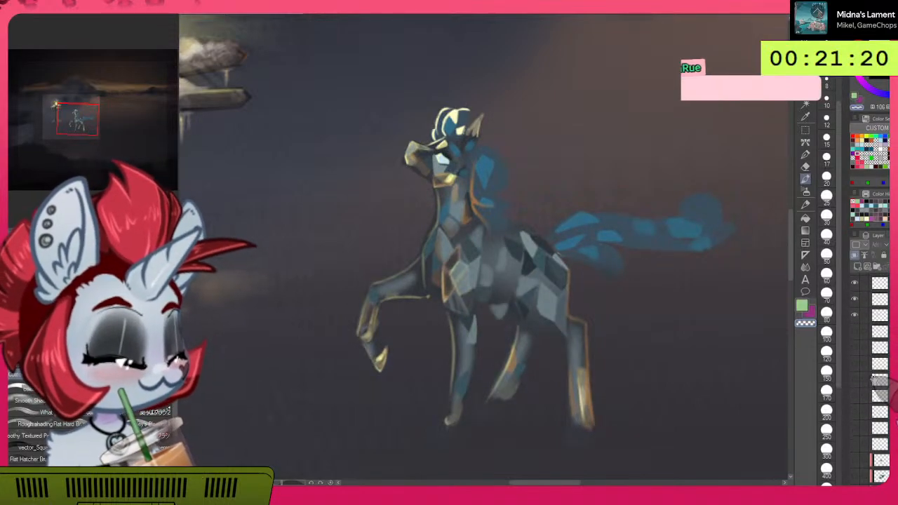
scroll(860, 393, down, 1)
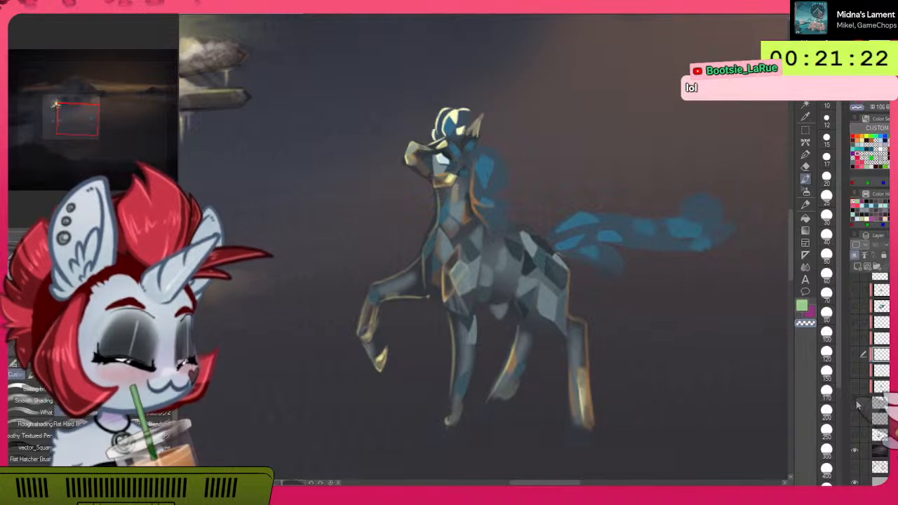
click(856, 405)
click(856, 409)
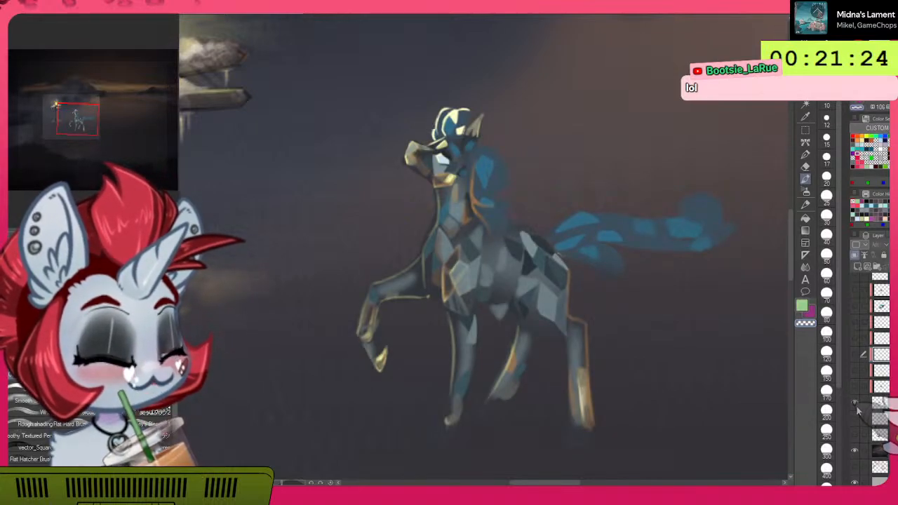
drag(857, 388, 857, 340)
drag(857, 309, 865, 285)
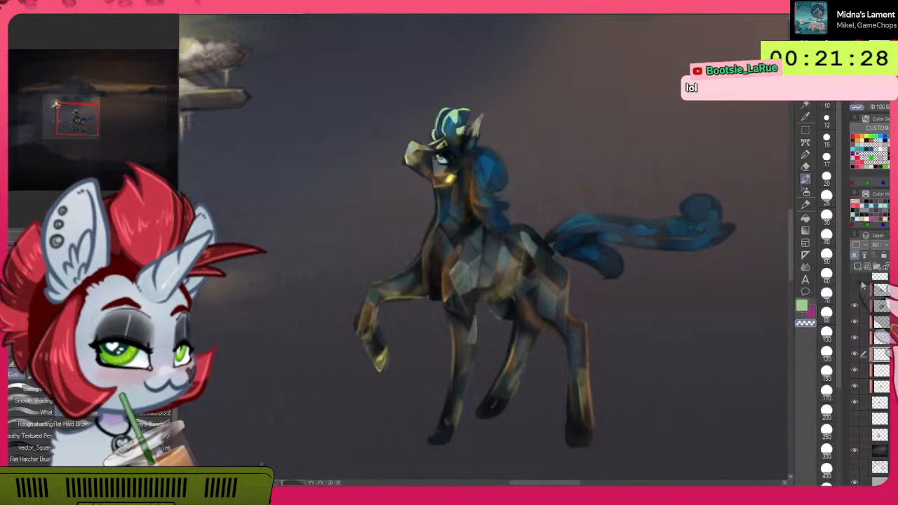
click(856, 290)
click(857, 290)
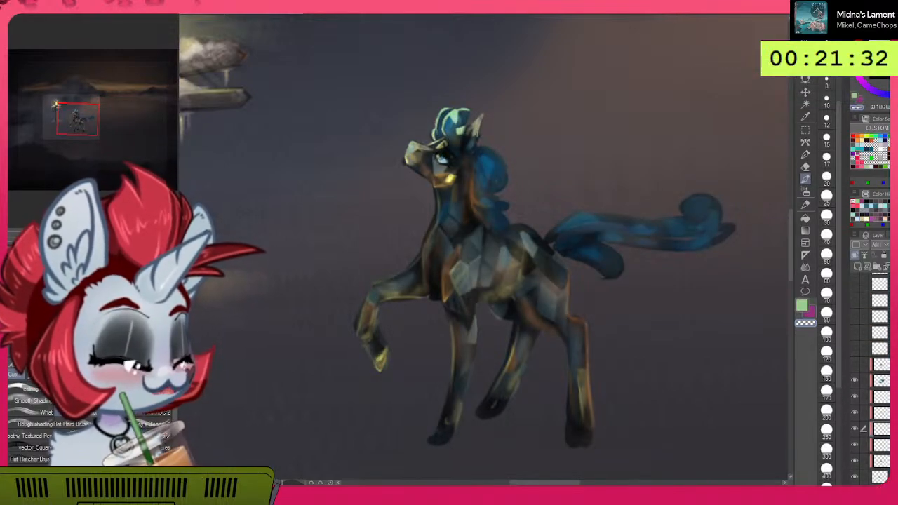
Step: Show the horse's facet line and ground layers again, and toggle the top clipped layer and the light glow beside the face
scroll(871, 379, up, 2)
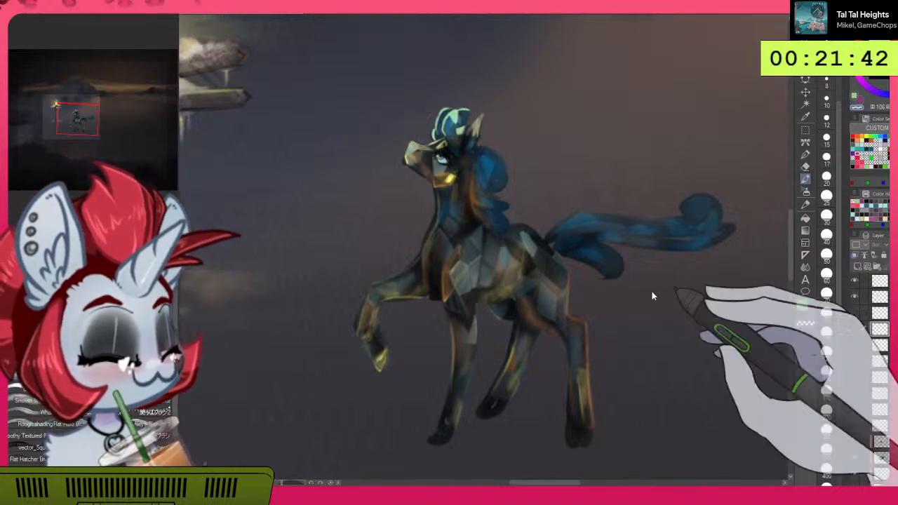
key(Delete)
click(622, 120)
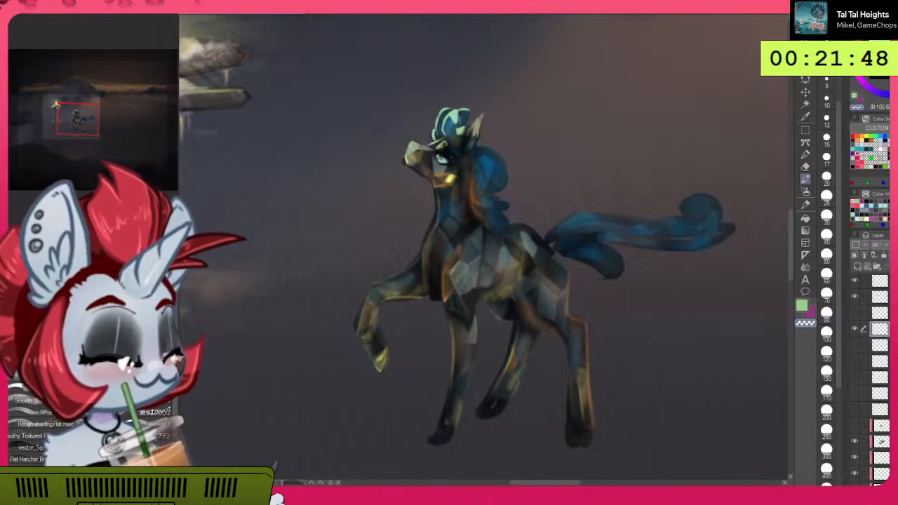
click(856, 379)
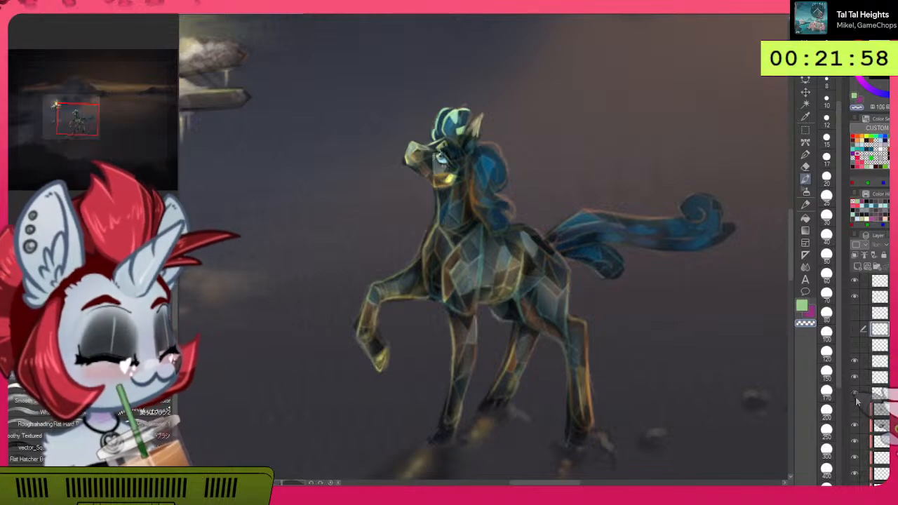
click(856, 412)
click(856, 412)
click(855, 345)
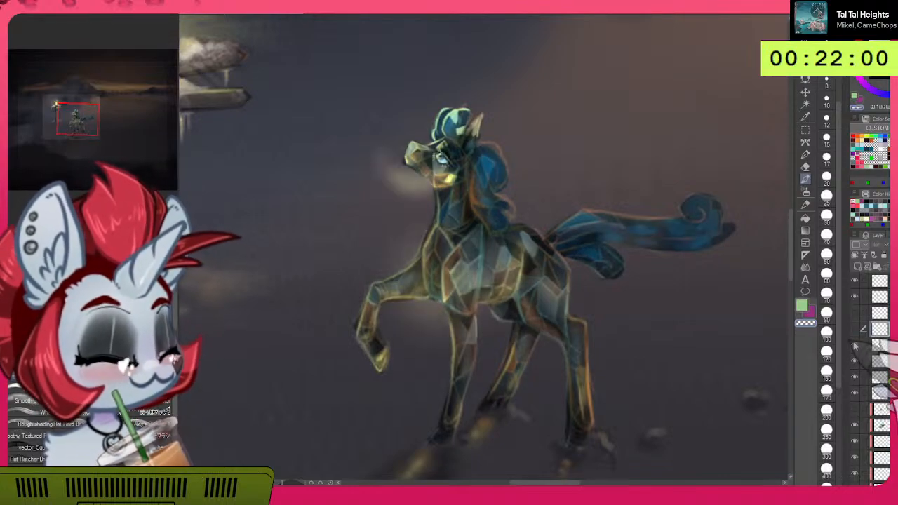
click(856, 345)
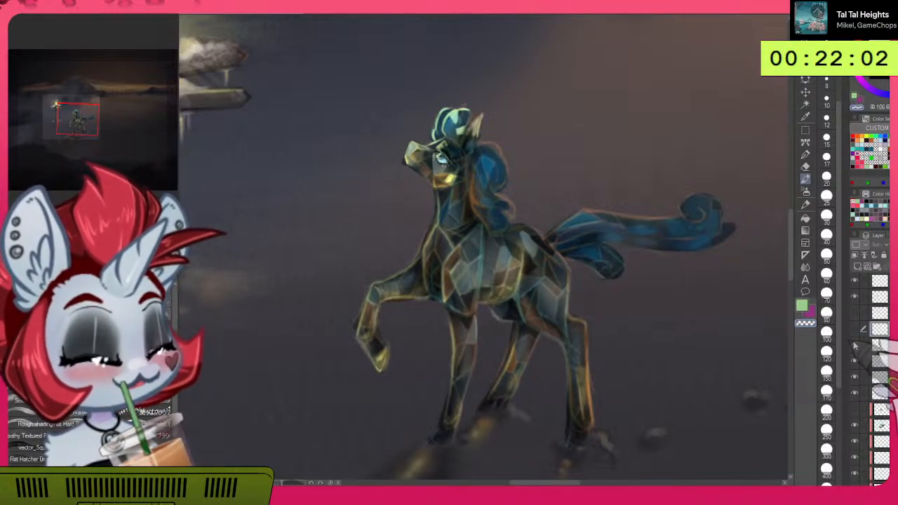
Step: Lasso the light glow around the horse's face on its layer, move it slightly right onto the head, and deselect
scroll(657, 343, down, 5)
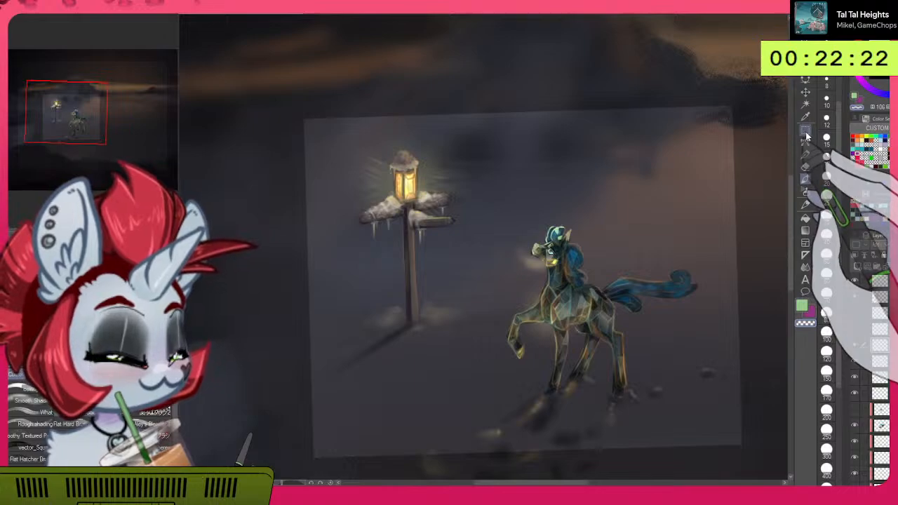
click(151, 394)
mouse_move(530, 233)
mouse_down()
mouse_move(508, 246)
mouse_move(545, 281)
mouse_move(582, 253)
mouse_move(534, 224)
mouse_up()
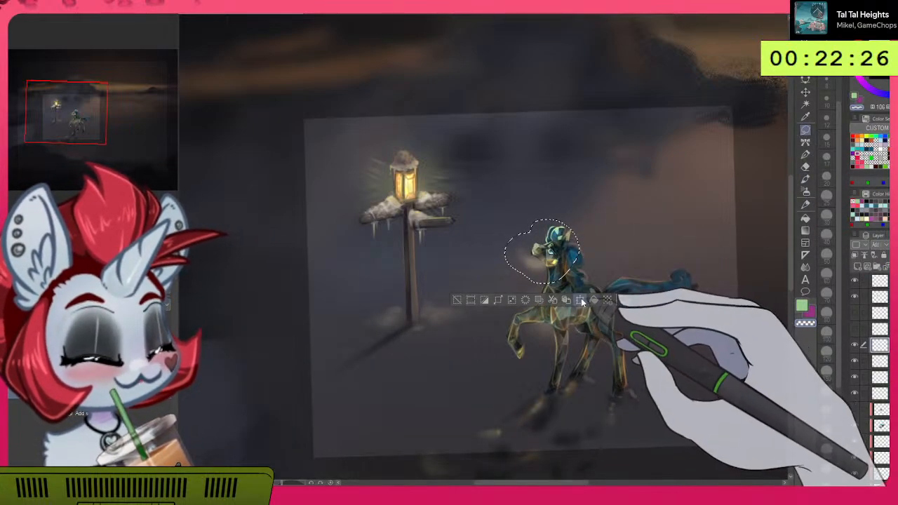
click(583, 301)
drag(562, 262, 575, 265)
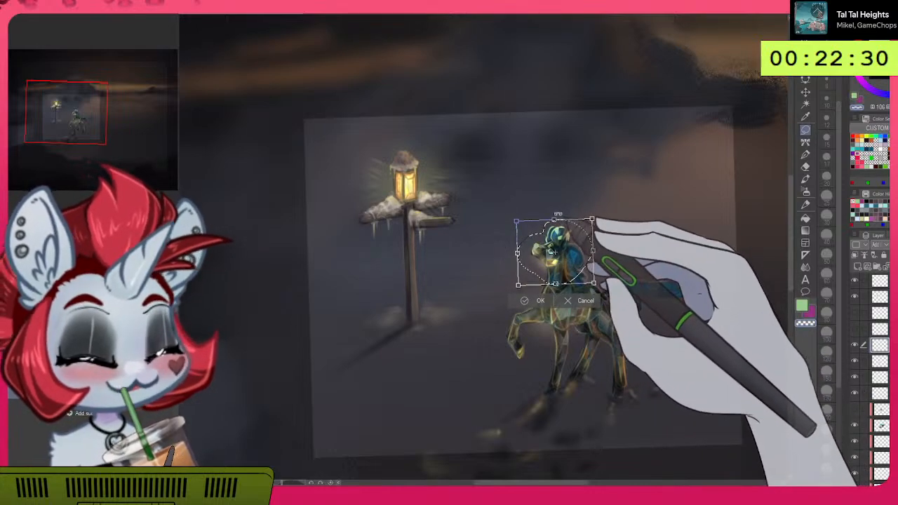
drag(574, 261, 576, 262)
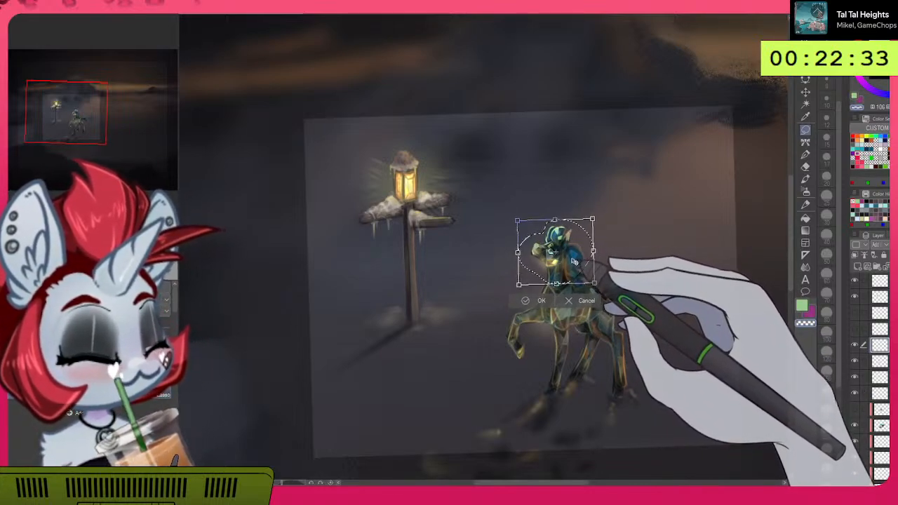
click(537, 301)
click(470, 302)
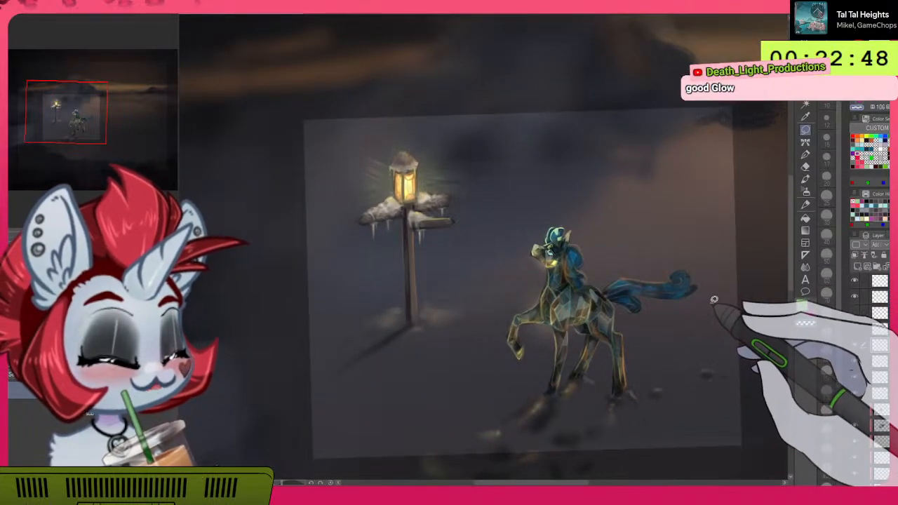
Step: Add a new layer directly below the closed layer folder, above the painting's other visible layers
scroll(515, 254, up, 2)
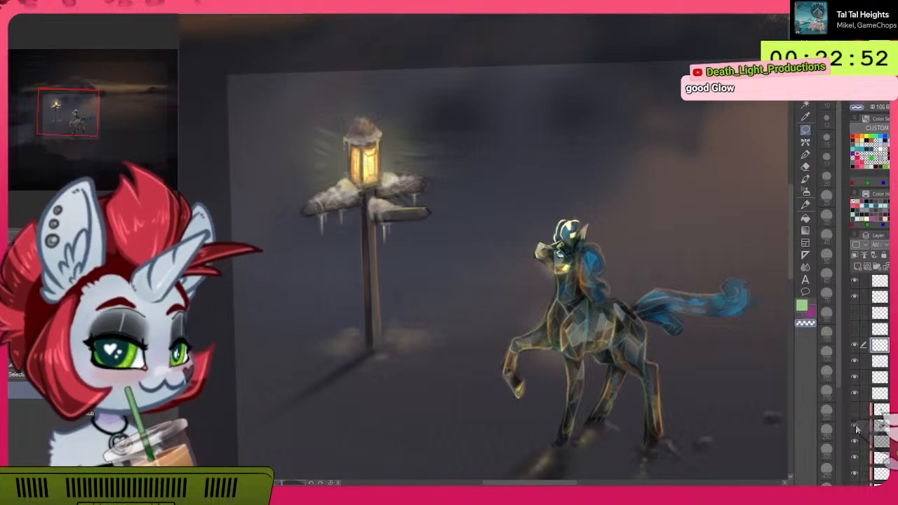
drag(756, 436, 745, 364)
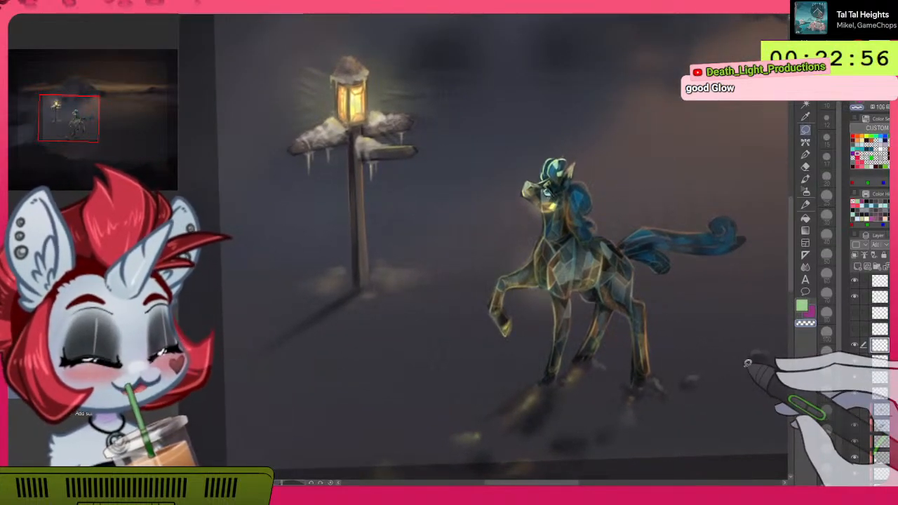
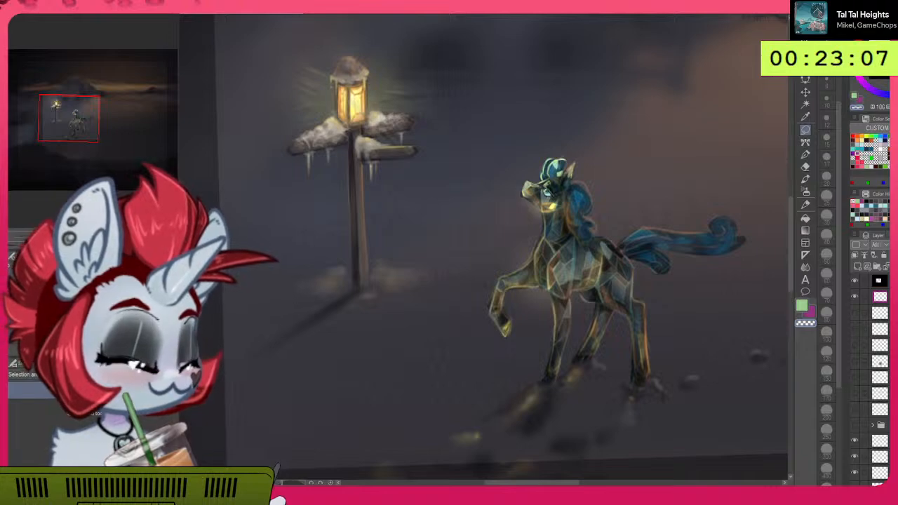
scroll(871, 379, down, 3)
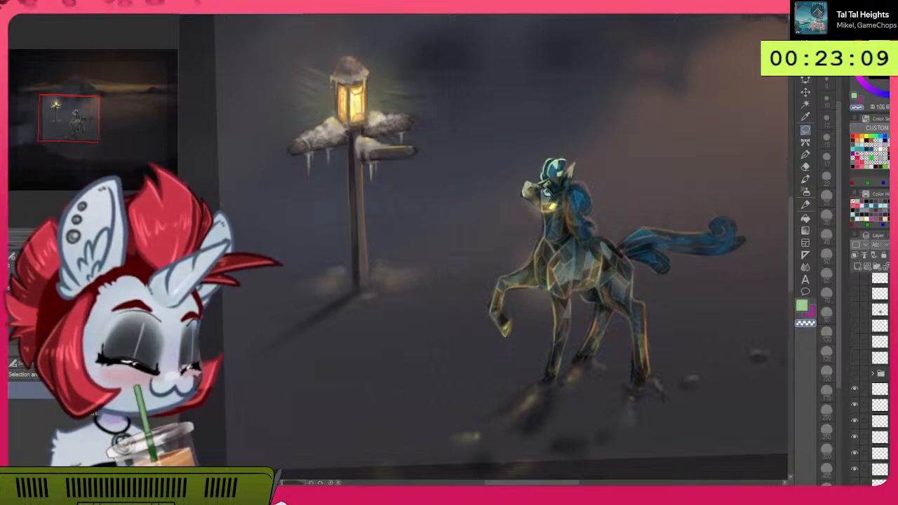
click(880, 422)
scroll(870, 379, up, 2)
click(881, 336)
click(857, 267)
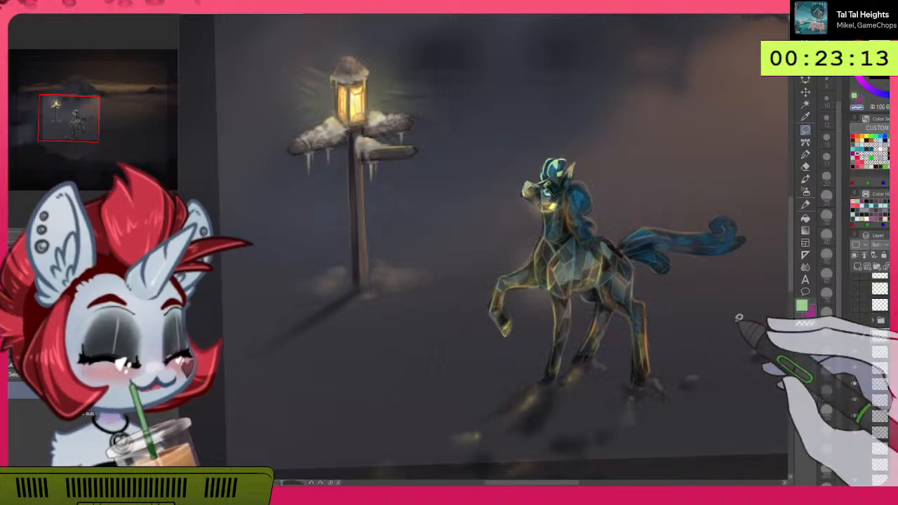
Step: Spray fine white snow specks across the whole canvas on the new layer with an airbrush
click(173, 235)
click(153, 245)
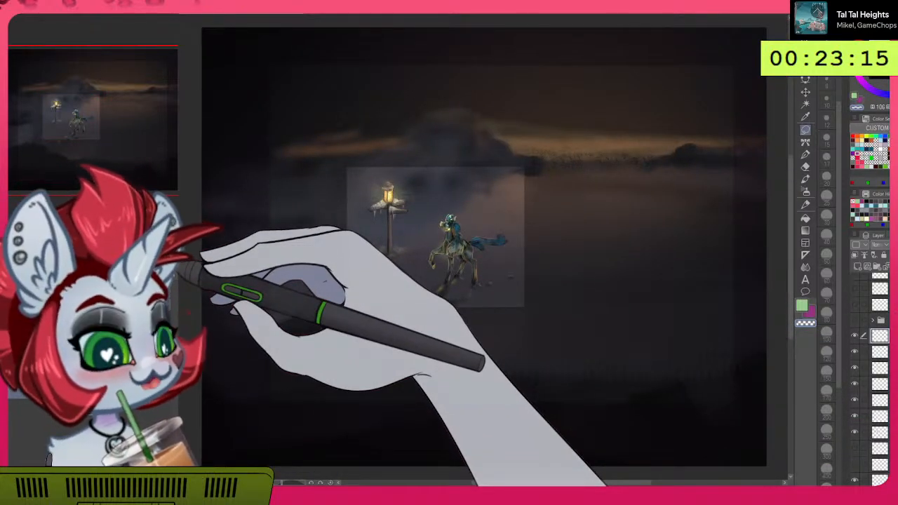
click(806, 192)
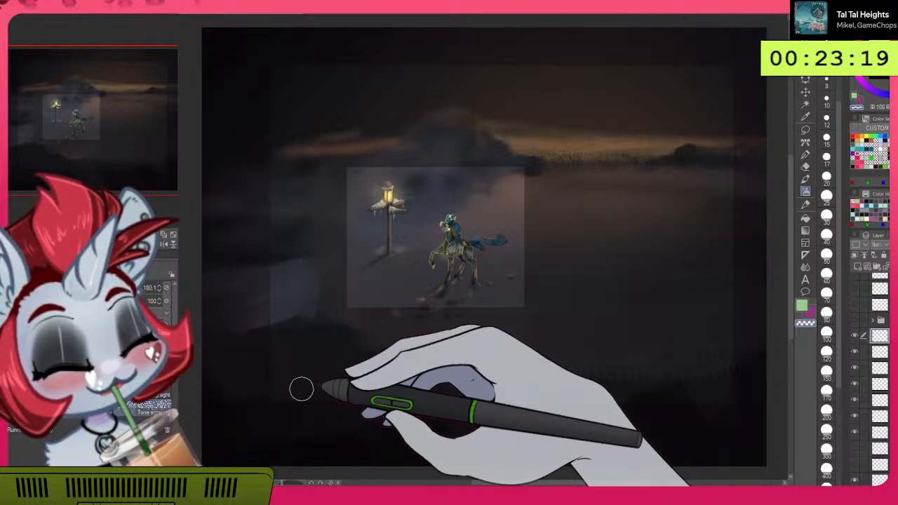
drag(644, 361, 681, 388)
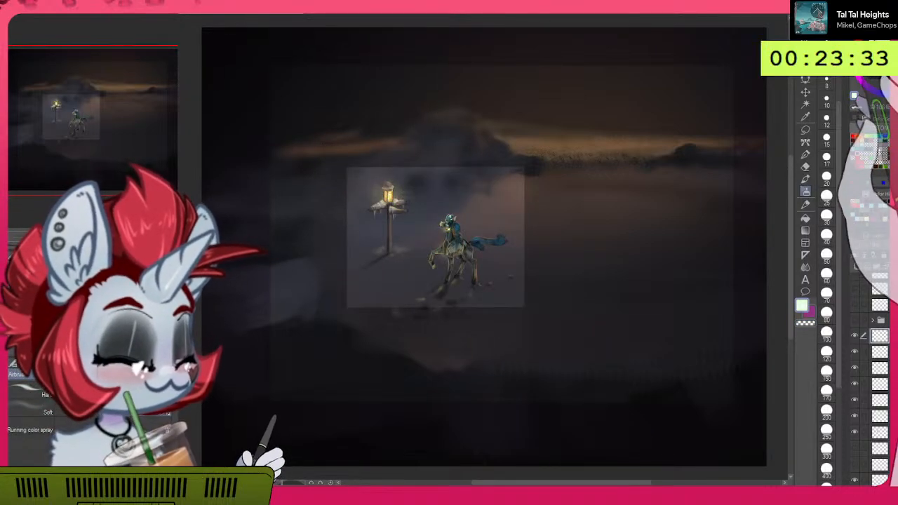
mouse_move(239, 32)
mouse_down()
mouse_move(642, 390)
mouse_move(730, 456)
mouse_move(576, 138)
mouse_move(461, 69)
mouse_move(561, 127)
mouse_up()
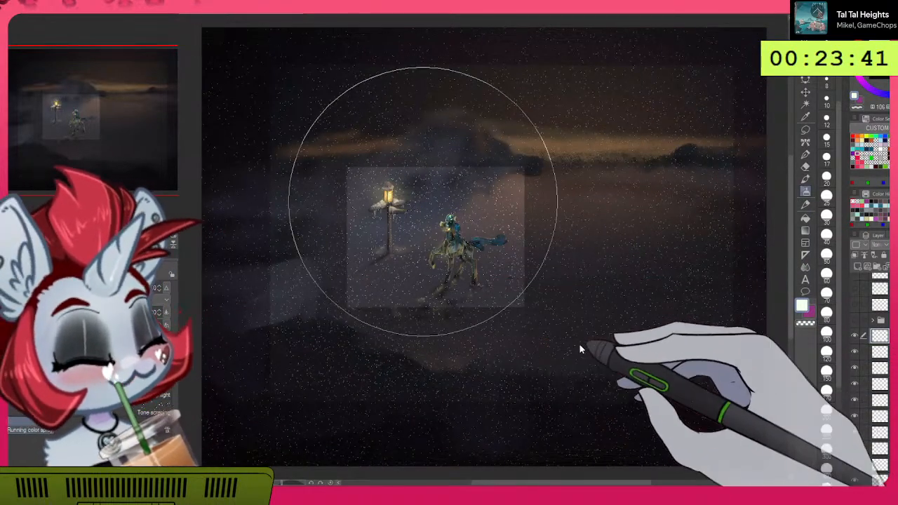
Step: Spray larger soft snowflakes over the whole painting and add a few bright round flakes around the lamp and horse
mouse_move(508, 256)
mouse_down()
mouse_move(361, 120)
mouse_move(538, 130)
mouse_up()
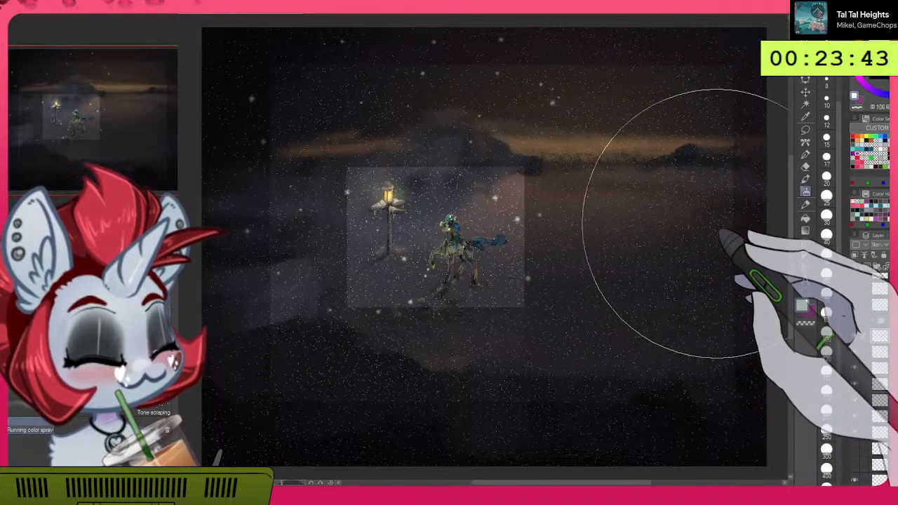
mouse_move(476, 220)
mouse_down()
mouse_move(765, 442)
mouse_move(400, 200)
mouse_move(461, 120)
mouse_move(461, 431)
mouse_move(702, 305)
mouse_move(661, 61)
mouse_move(251, 361)
mouse_move(220, 411)
mouse_move(284, 319)
mouse_up()
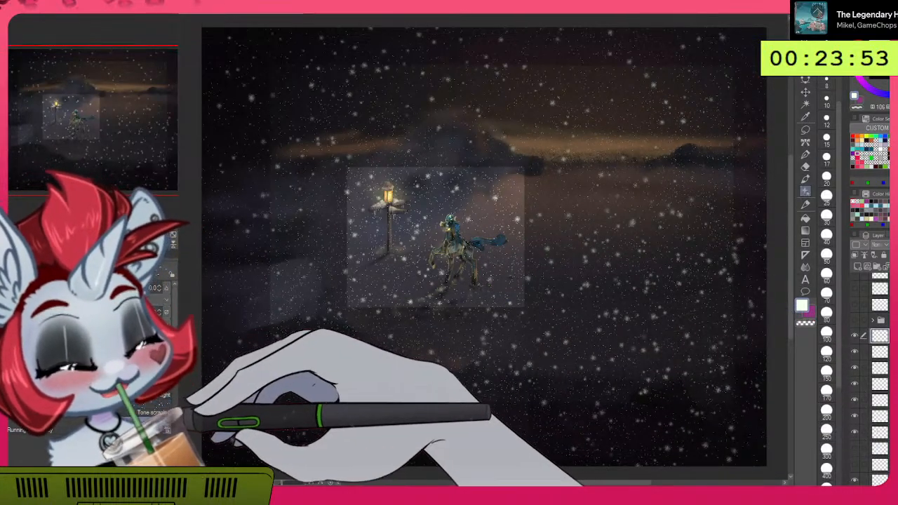
key(ctrl+z)
click(405, 279)
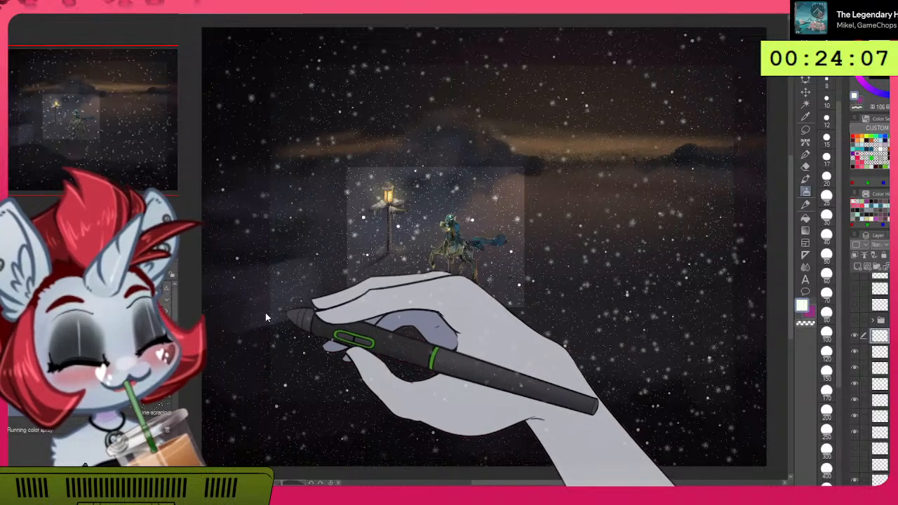
Step: Try an Ice Texture brush stroke from the canvas's left side toward the lower right, and undo it
click(807, 146)
click(807, 143)
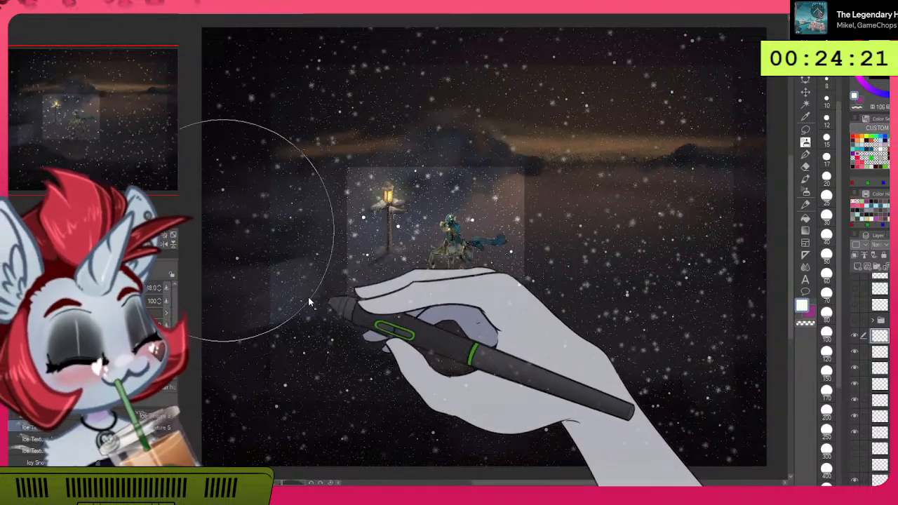
mouse_move(266, 195)
mouse_down()
mouse_move(289, 281)
mouse_move(439, 374)
mouse_move(544, 420)
mouse_move(664, 386)
mouse_up()
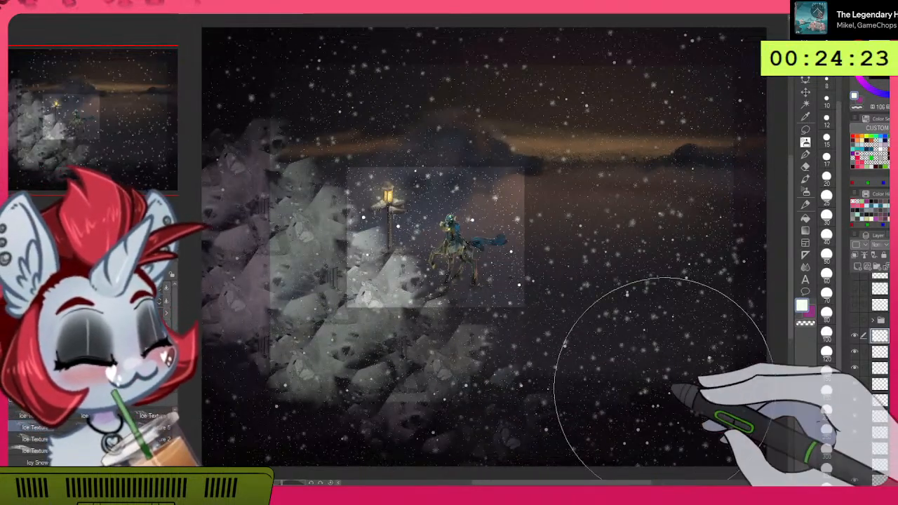
key(ctrl+z)
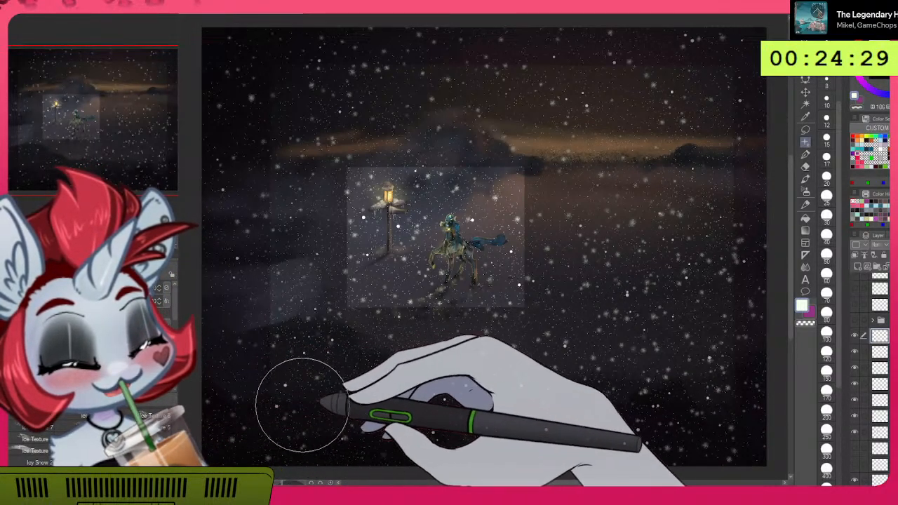
Step: Look through the decoration brush groups and choose a soft mist brush from the Effect group
key(])
key(])
key(])
key(])
key(])
key(])
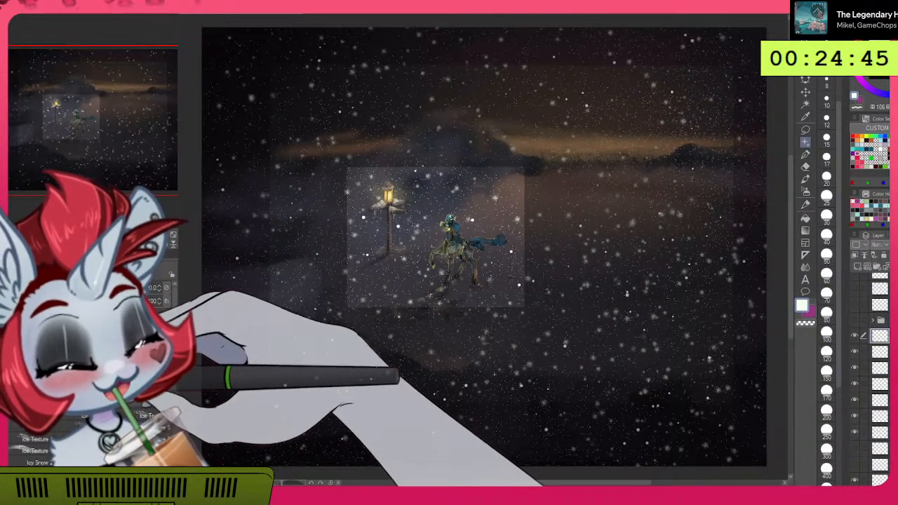
click(106, 385)
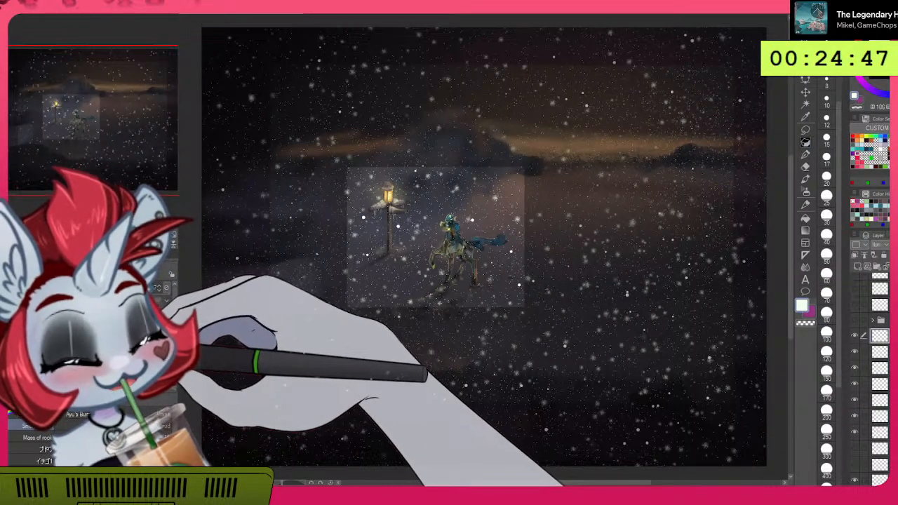
click(91, 351)
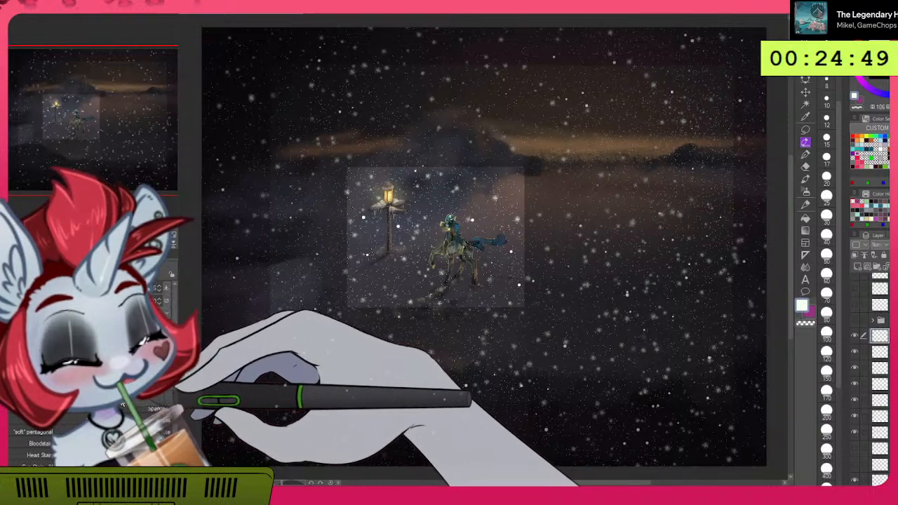
mouse_move(175, 425)
mouse_down()
mouse_move(176, 417)
mouse_move(176, 425)
mouse_up()
click(106, 424)
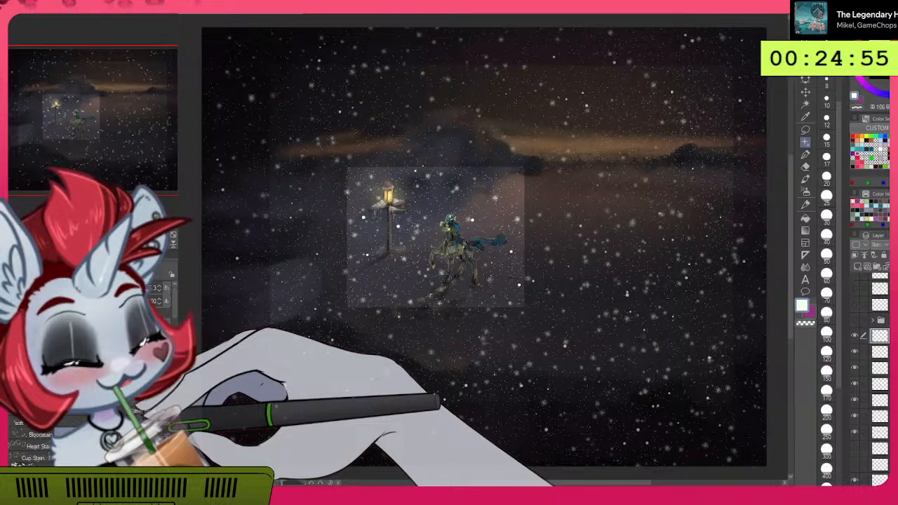
Step: Enlarge the brush and paint faint pale mist over the sky, the ground and the outer edges of the snow scene
ctrl+alt+drag(375, 312, 417, 354)
mouse_move(306, 283)
mouse_down()
mouse_move(413, 386)
mouse_move(603, 414)
mouse_move(617, 391)
mouse_move(610, 416)
mouse_move(381, 433)
mouse_move(217, 329)
mouse_move(210, 243)
mouse_move(245, 317)
mouse_move(510, 454)
mouse_up()
mouse_move(261, 111)
mouse_down()
mouse_move(259, 167)
mouse_move(304, 217)
mouse_move(437, 244)
mouse_move(616, 405)
mouse_move(642, 243)
mouse_move(637, 189)
mouse_move(613, 143)
mouse_move(548, 63)
mouse_move(606, 185)
mouse_up()
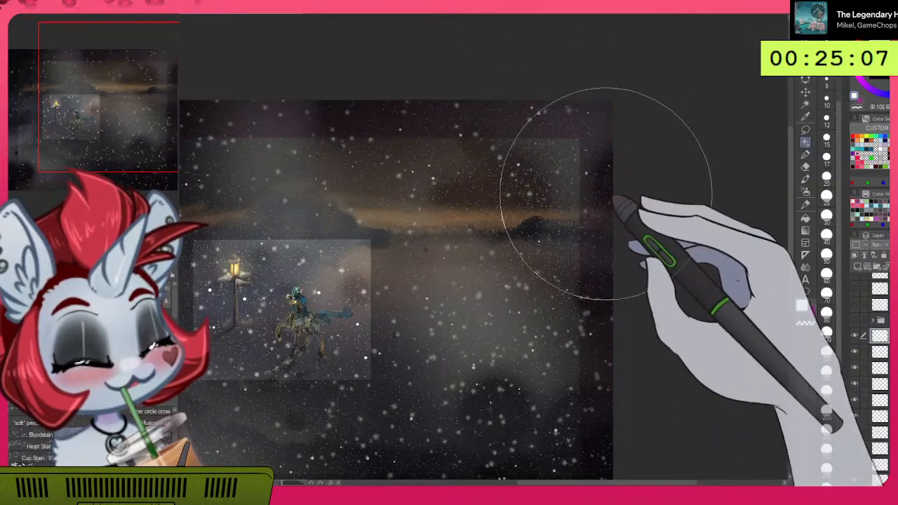
mouse_move(587, 345)
mouse_down()
mouse_move(736, 218)
mouse_move(753, 242)
mouse_up()
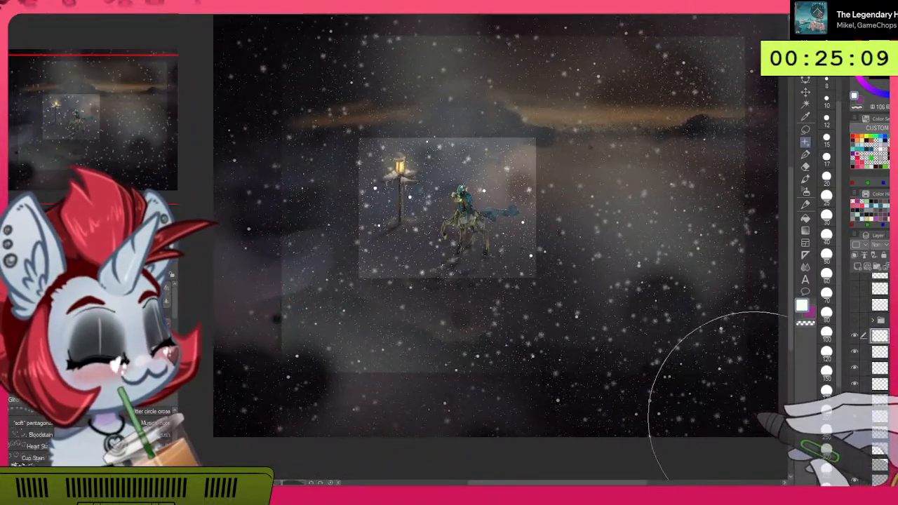
scroll(684, 362, up, 5)
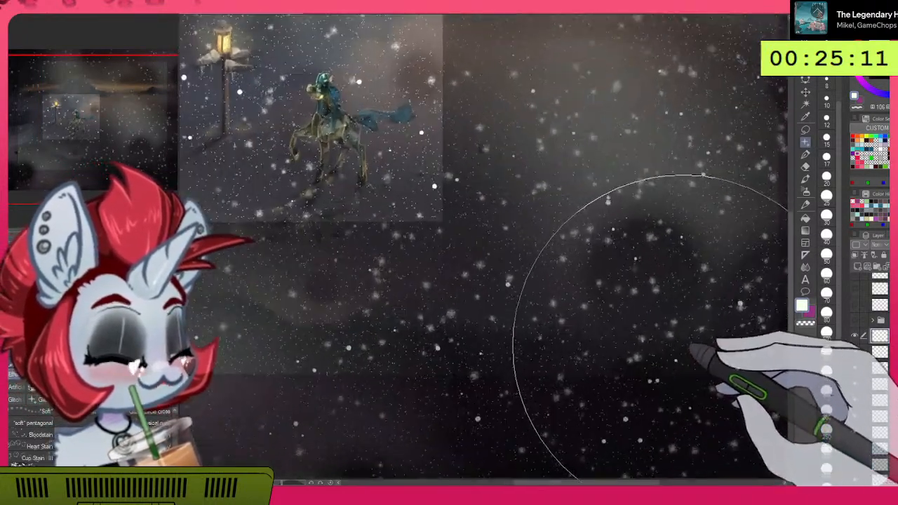
scroll(690, 365, down, 7)
scroll(697, 363, up, 1)
scroll(700, 395, down, 4)
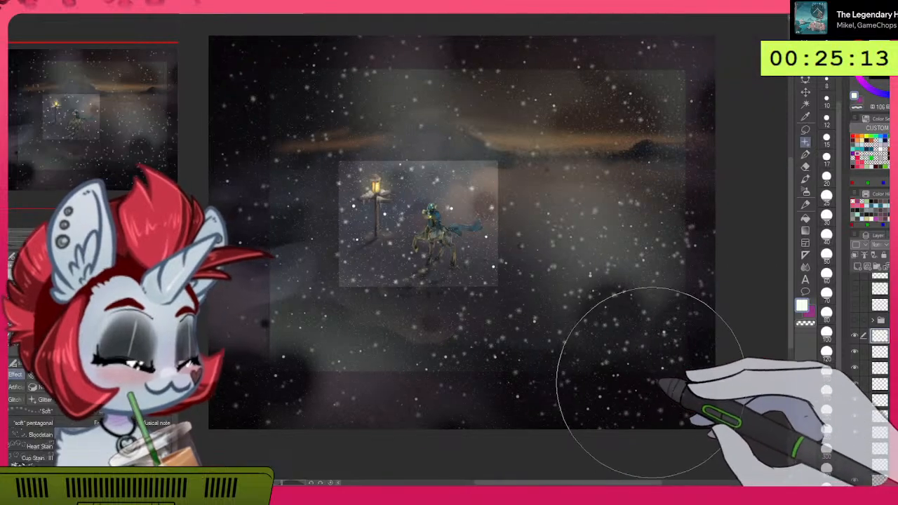
drag(684, 416, 667, 355)
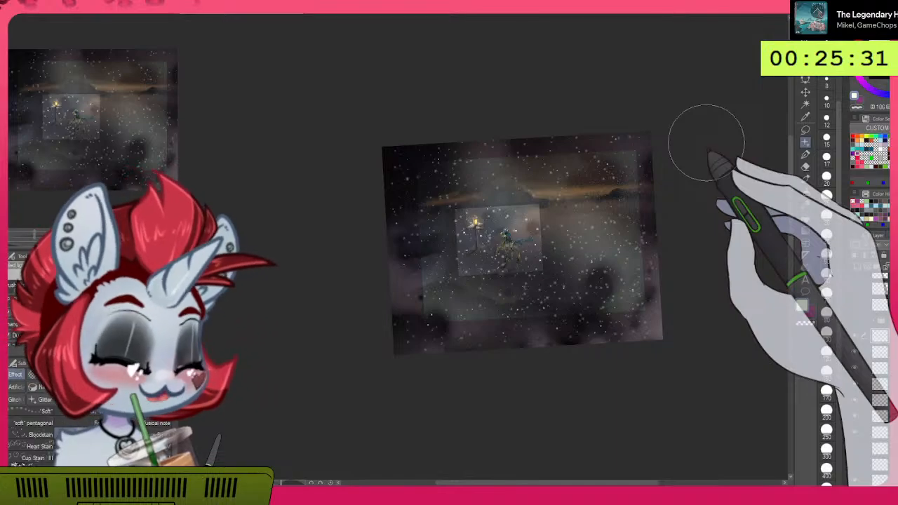
Step: Save the painting and check the whole snow scene
click(9, 3)
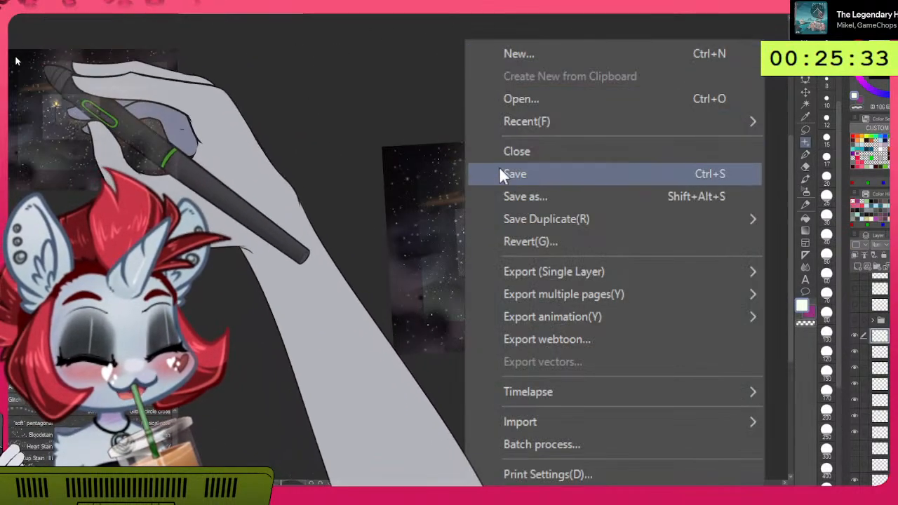
click(516, 172)
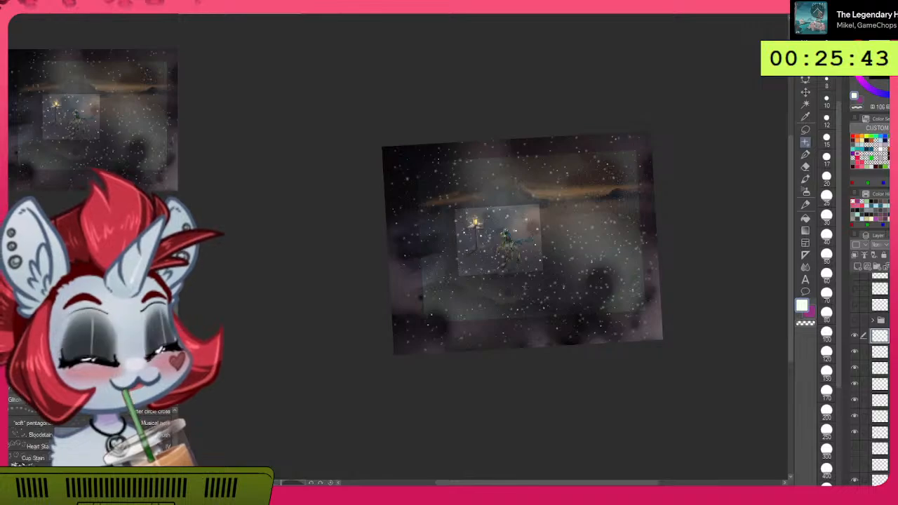
scroll(649, 183, up, 4)
scroll(652, 187, down, 3)
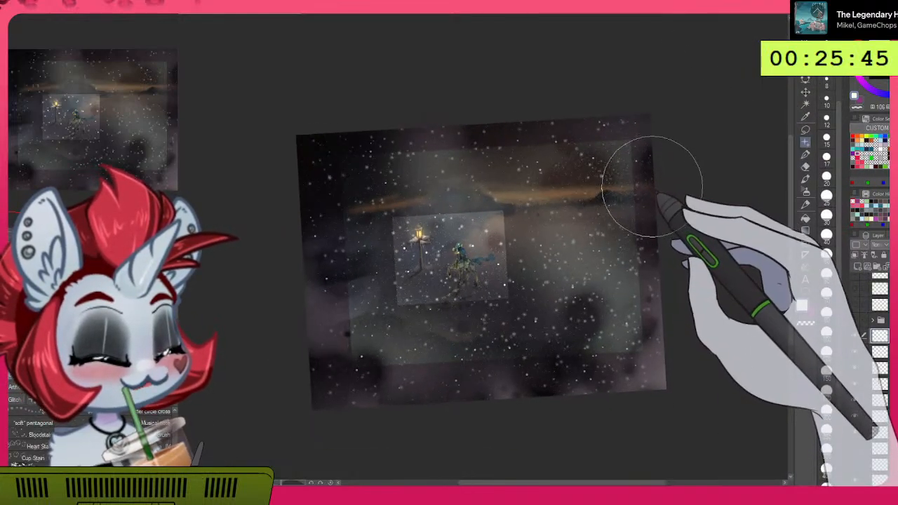
mouse_move(609, 225)
mouse_down()
mouse_move(542, 158)
mouse_move(564, 181)
mouse_move(529, 201)
mouse_up()
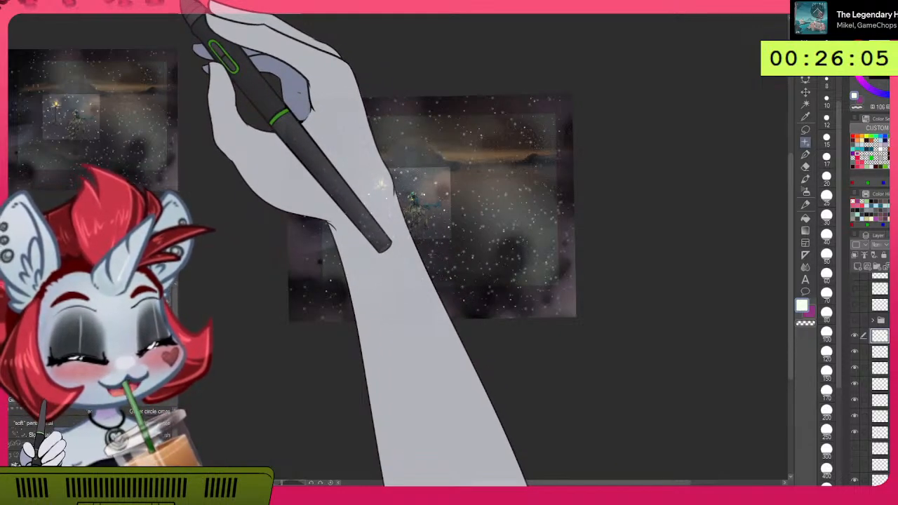
Step: Start the Motion blur filter on the snow layer with strength 14.12 and angle -119
click(477, 41)
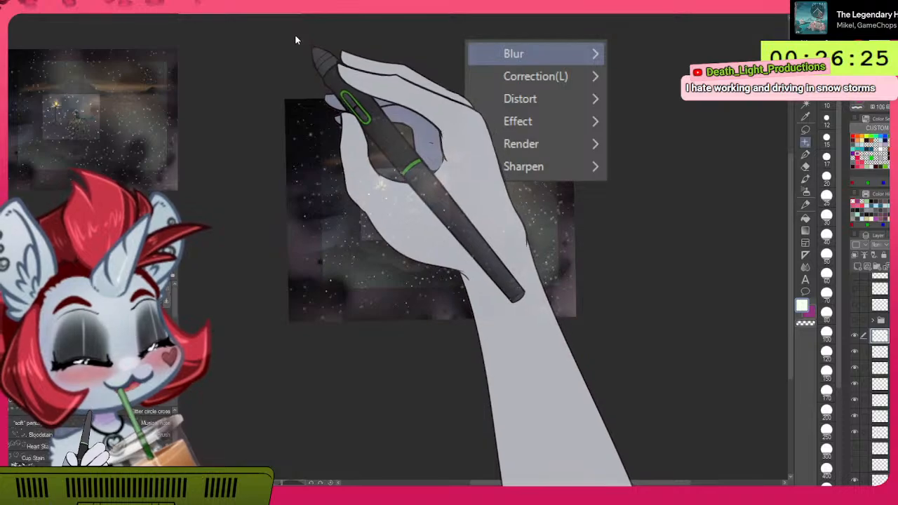
click(300, 34)
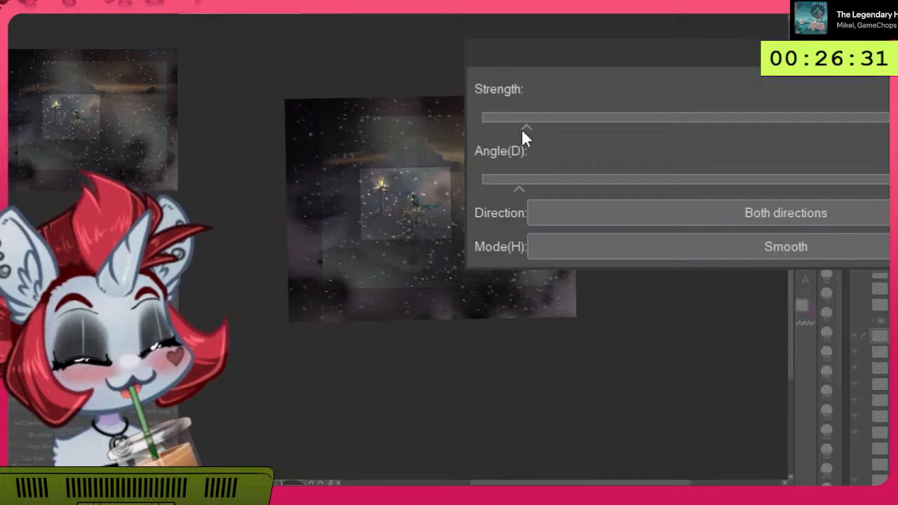
drag(819, 54, 485, 90)
drag(838, 305, 582, 222)
drag(357, 85, 649, 324)
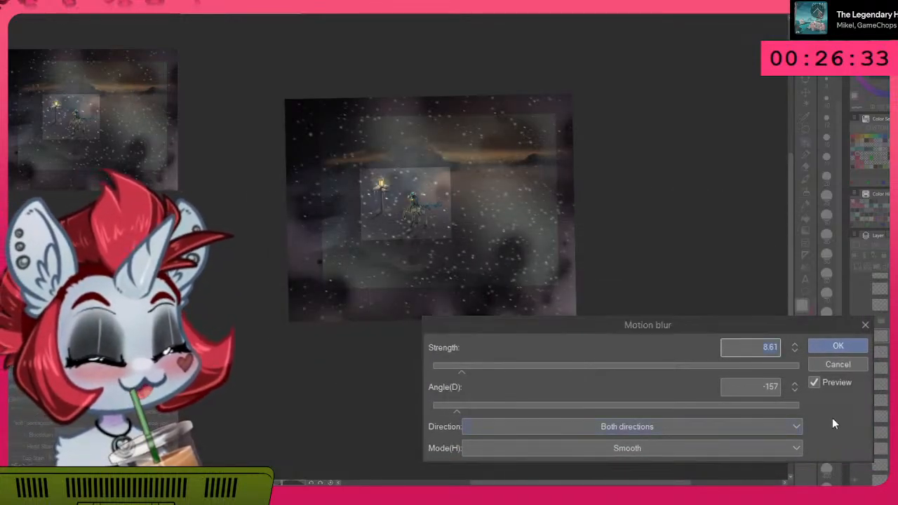
click(463, 373)
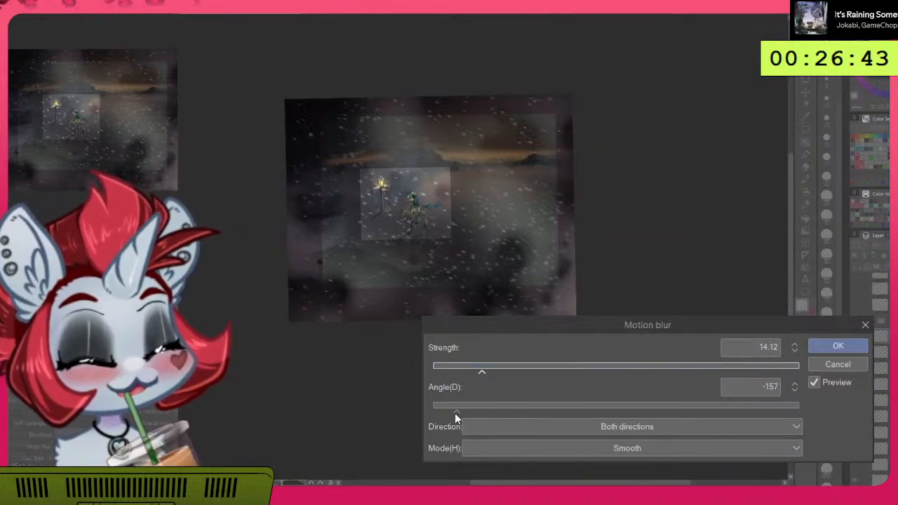
drag(480, 411, 494, 409)
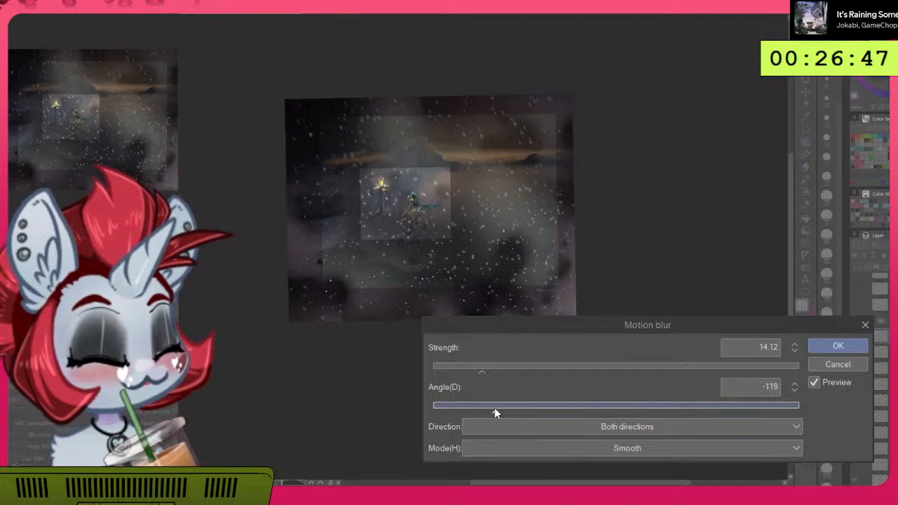
Step: Compare the Forward and Backward directions of the motion blur on the previewed snow
scroll(507, 183, up, 3)
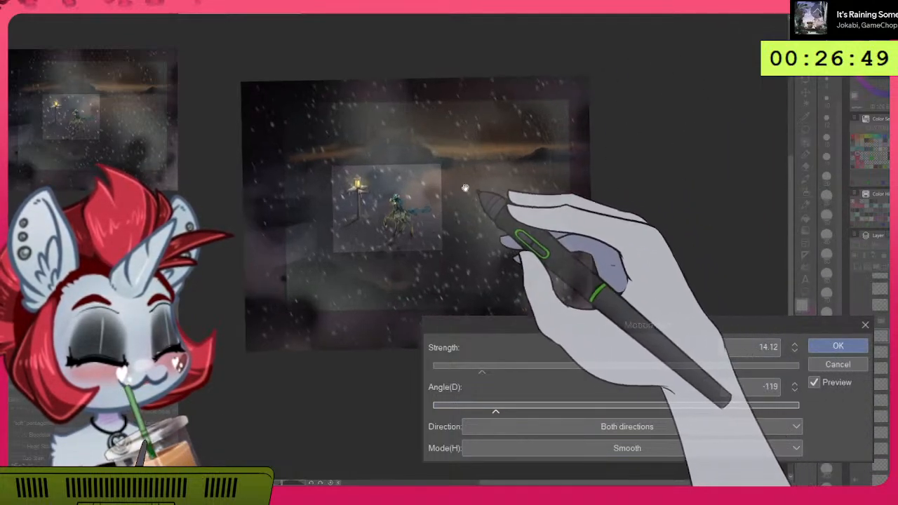
scroll(432, 201, down, 1)
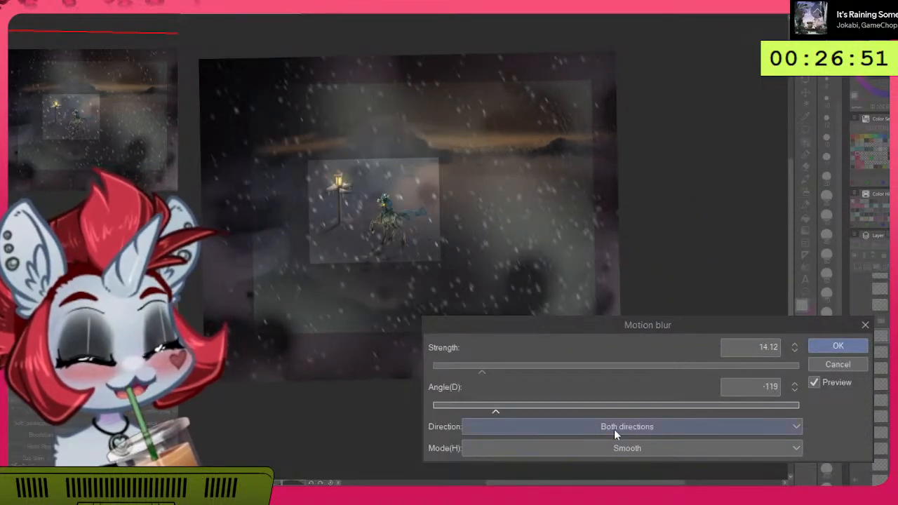
click(610, 430)
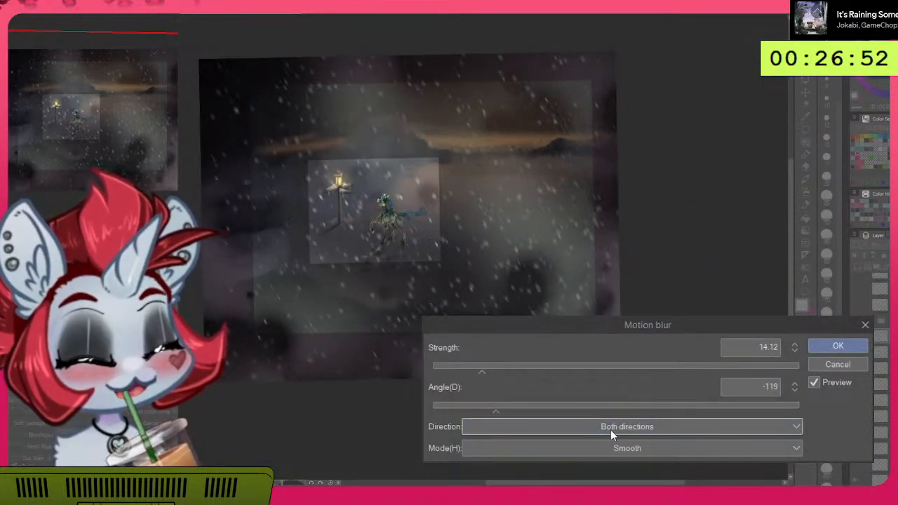
click(508, 461)
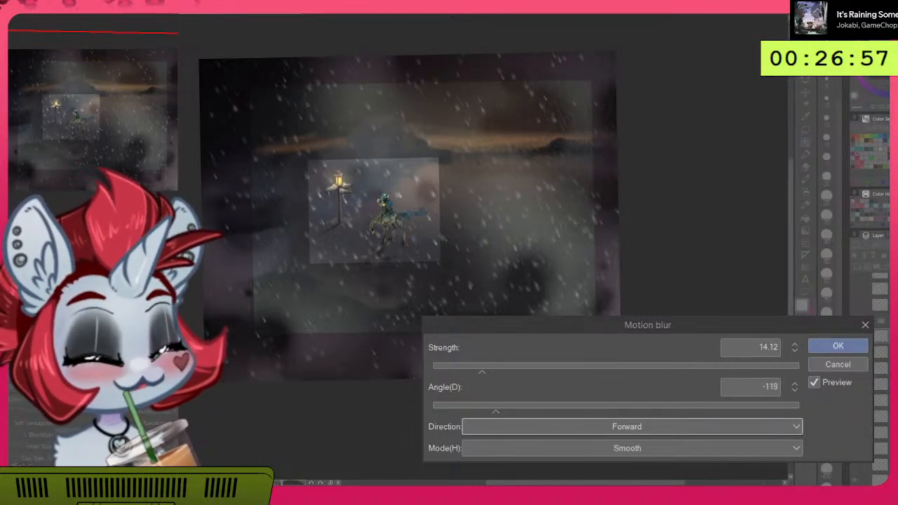
click(509, 476)
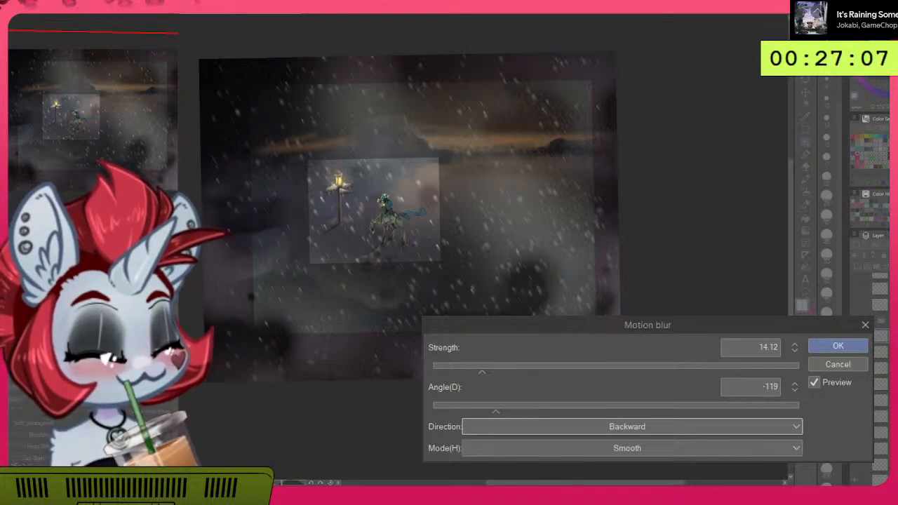
click(587, 461)
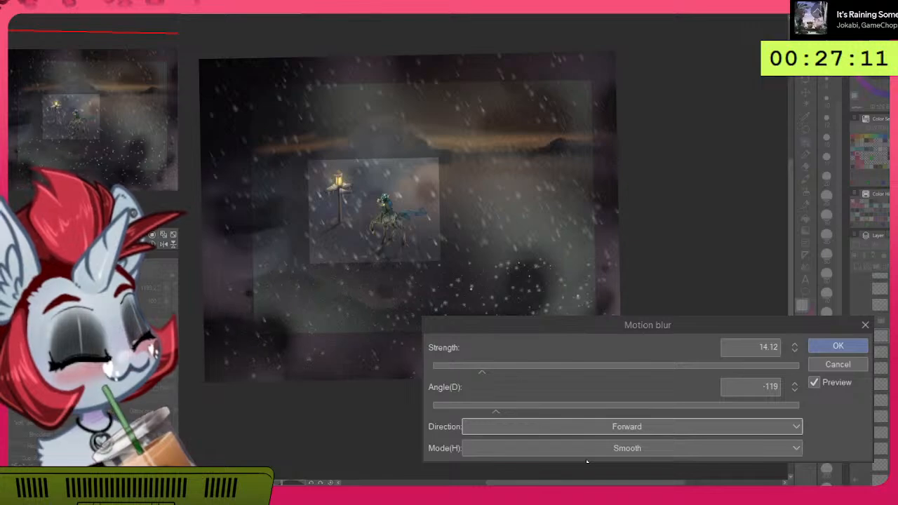
Step: Try motion blur strengths of 24.17 and 5.86, and set the blur direction to Both directions
drag(483, 367, 520, 365)
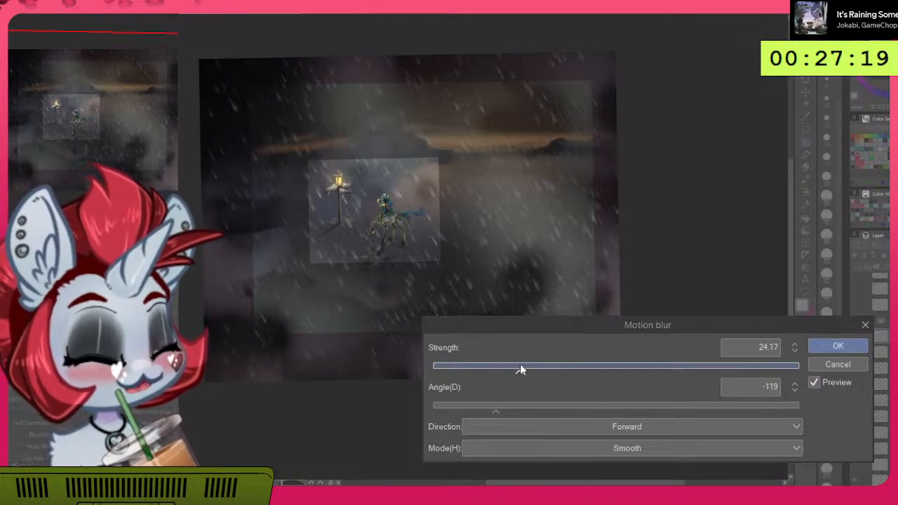
click(452, 365)
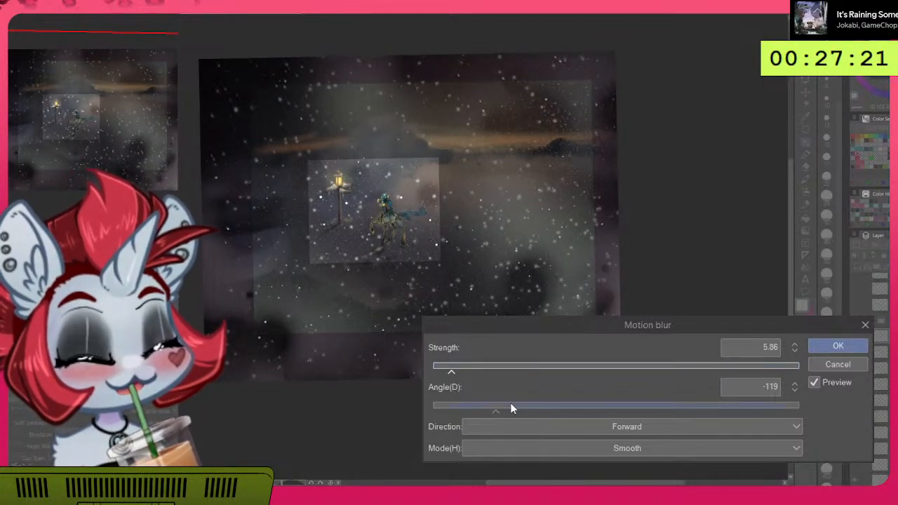
click(599, 427)
click(502, 446)
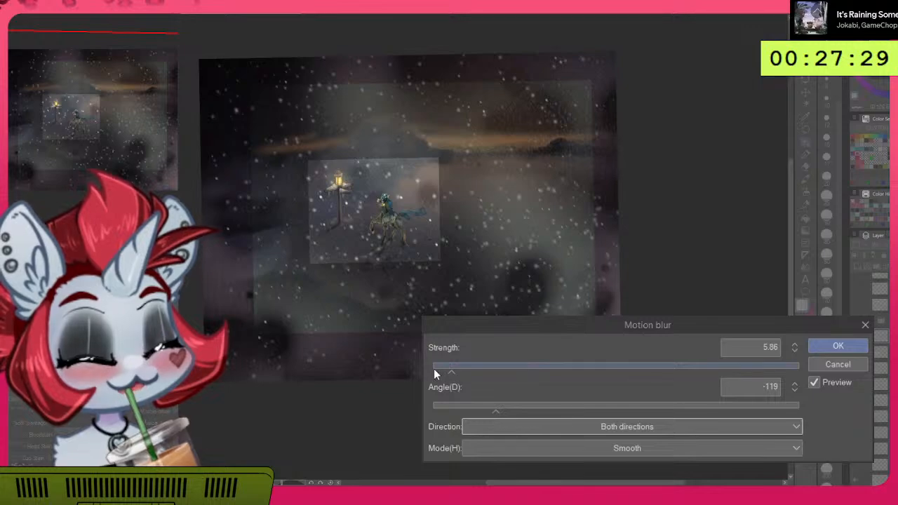
Step: Set the motion blur angle to -160, adjust the strength for short slanted streaks, and apply the filter to the snow
drag(451, 373, 477, 376)
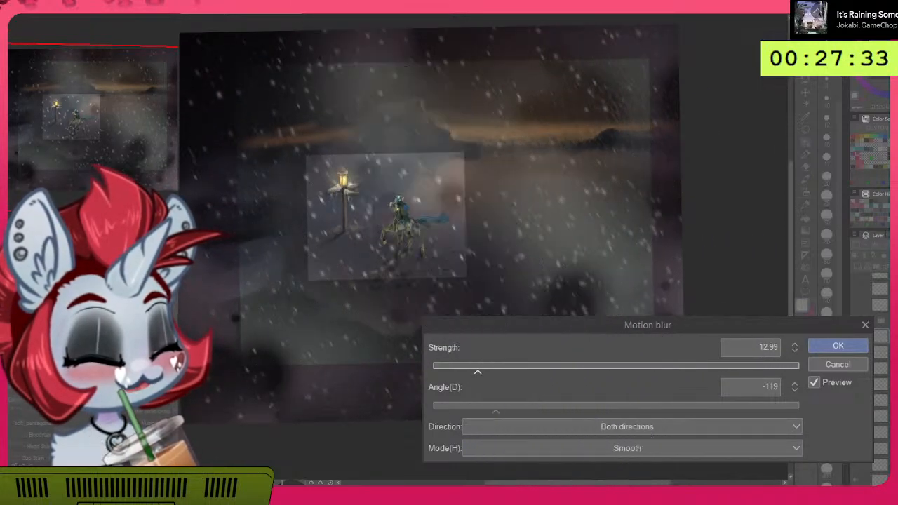
drag(496, 410, 566, 414)
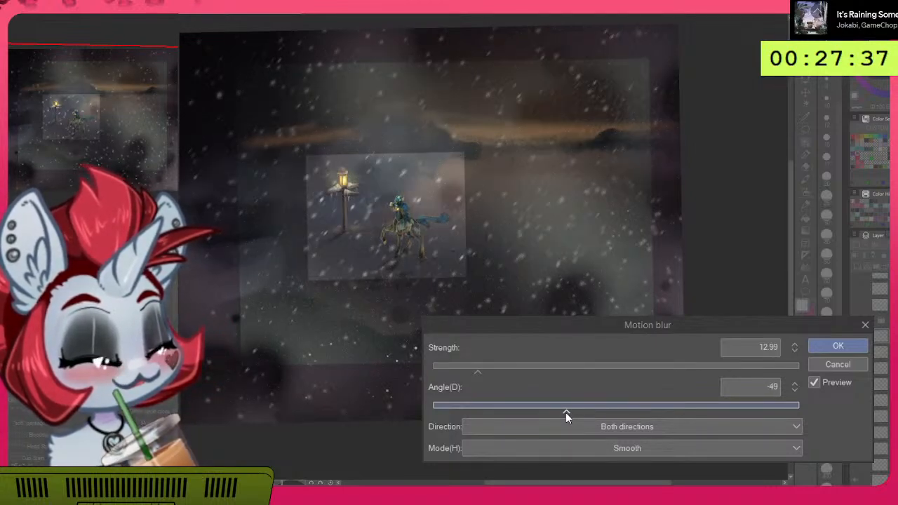
drag(436, 411, 469, 409)
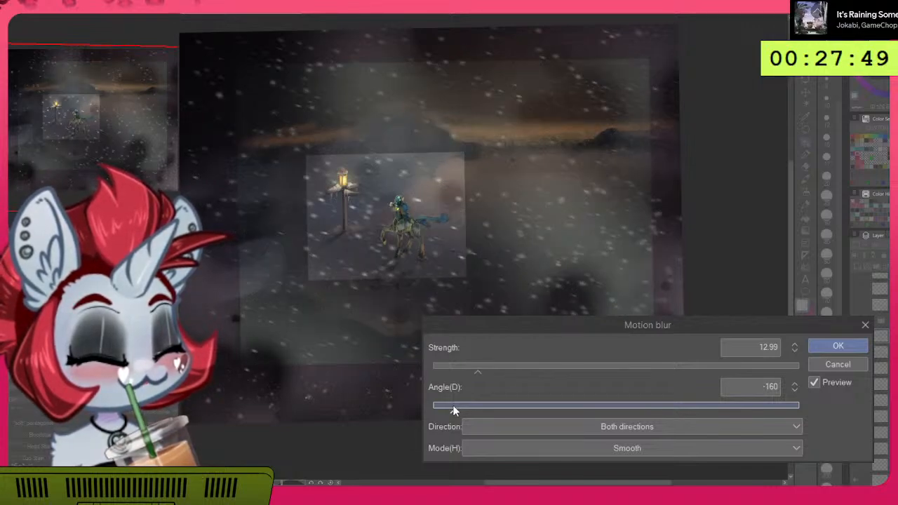
drag(475, 371, 498, 372)
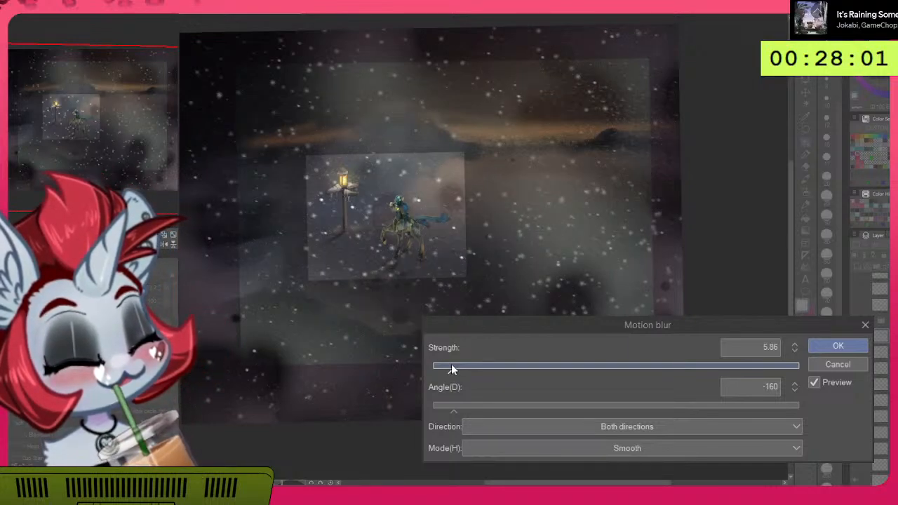
click(487, 365)
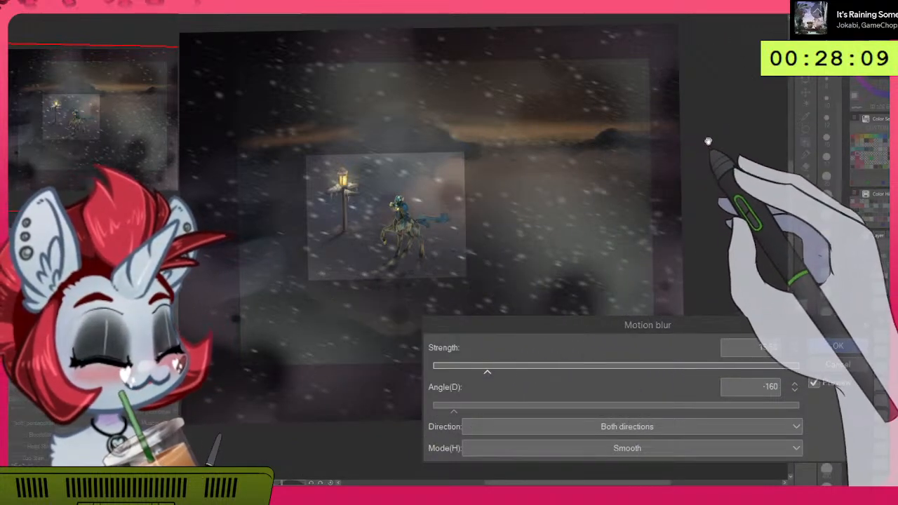
click(836, 346)
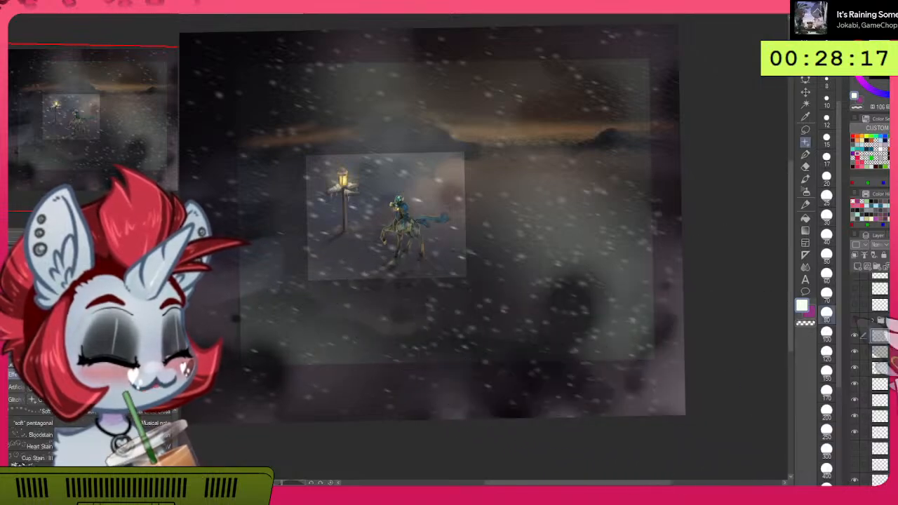
Step: Duplicate the blurred snow layer and check the snowfall around the lamp post and the horse
right_click(421, 316)
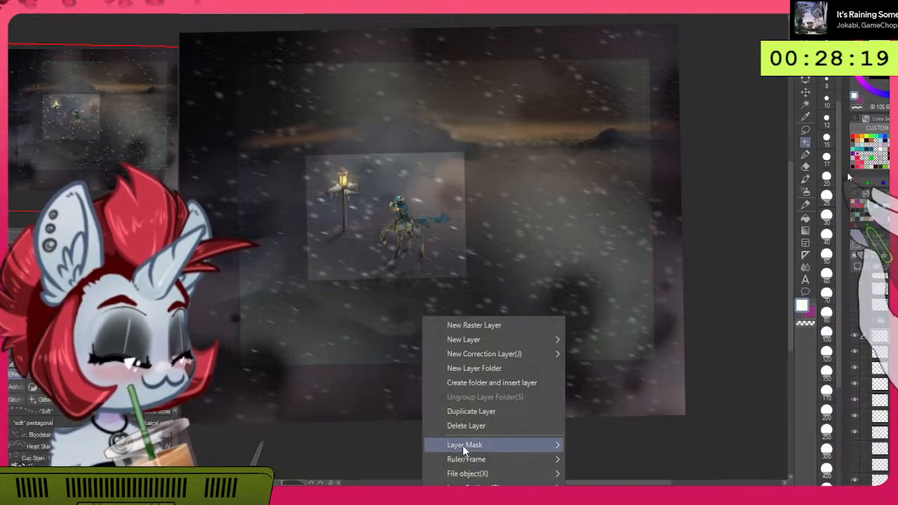
click(485, 409)
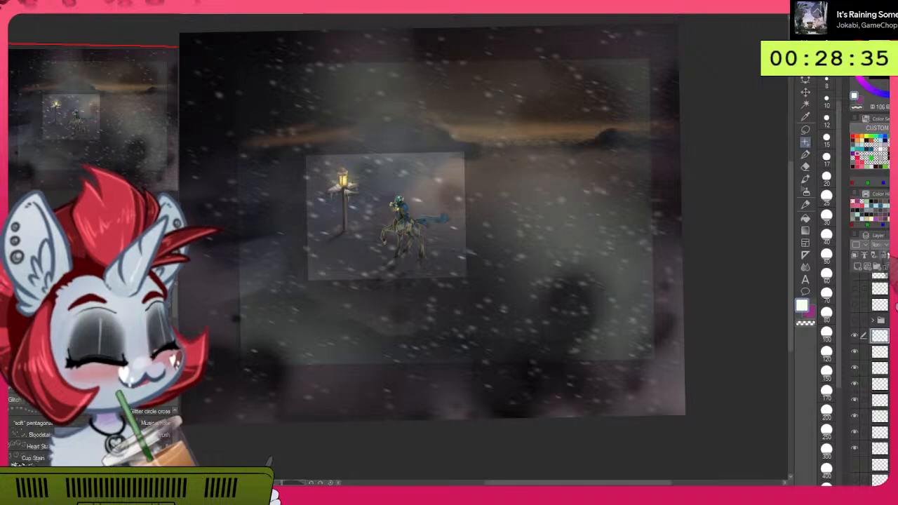
scroll(389, 229, up, 8)
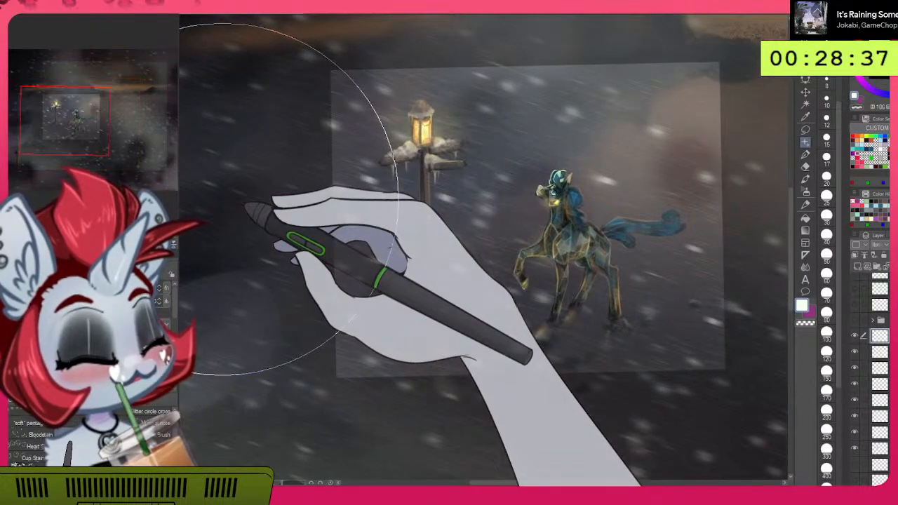
scroll(523, 183, down, 5)
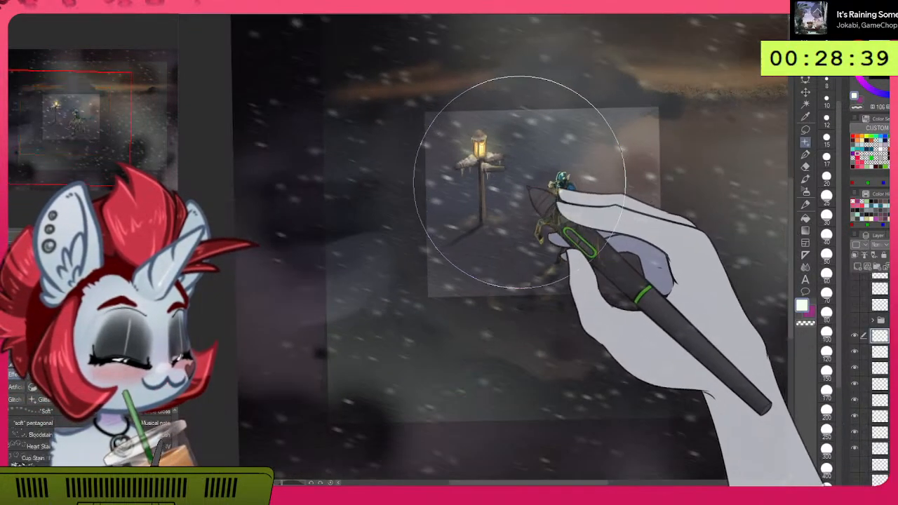
scroll(561, 176, up, 5)
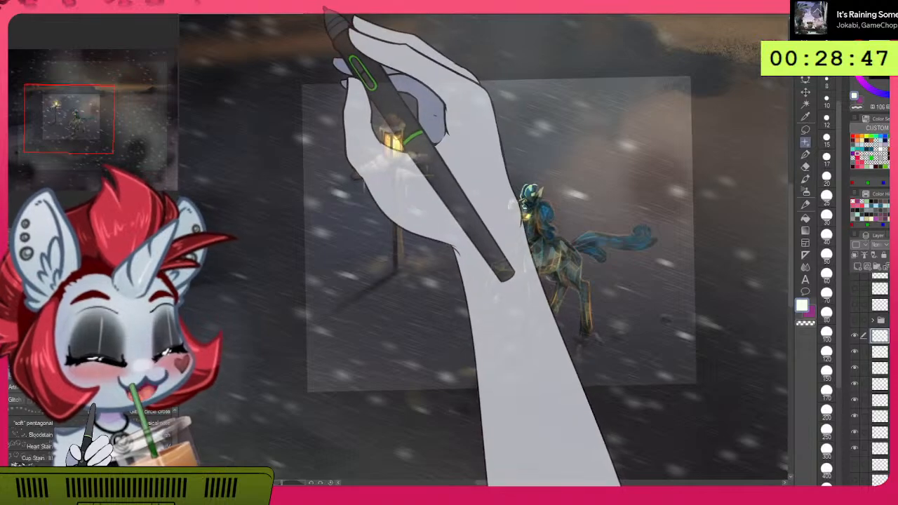
key(ctrl+t)
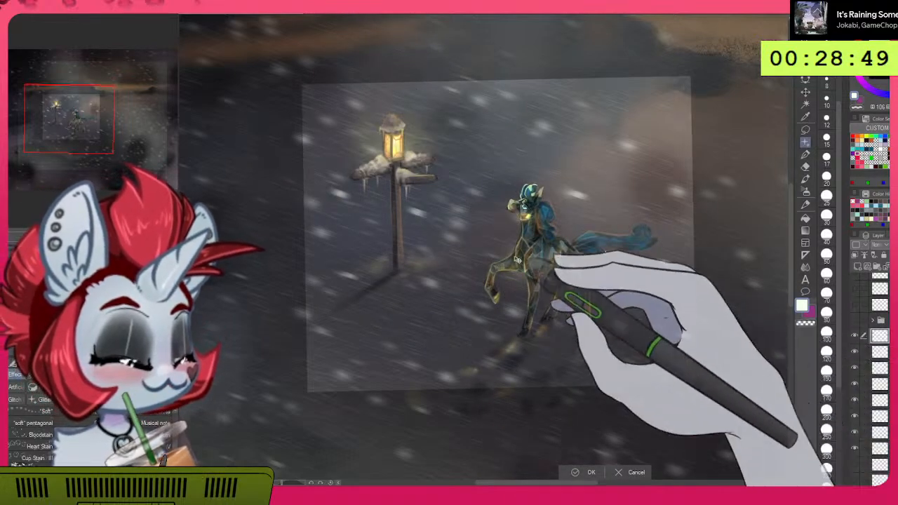
scroll(537, 267, down, 4)
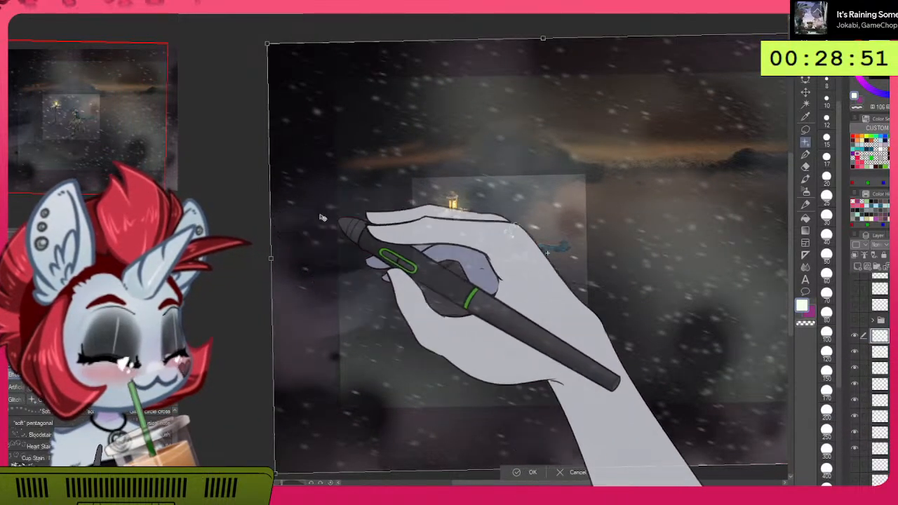
scroll(474, 282, up, 4)
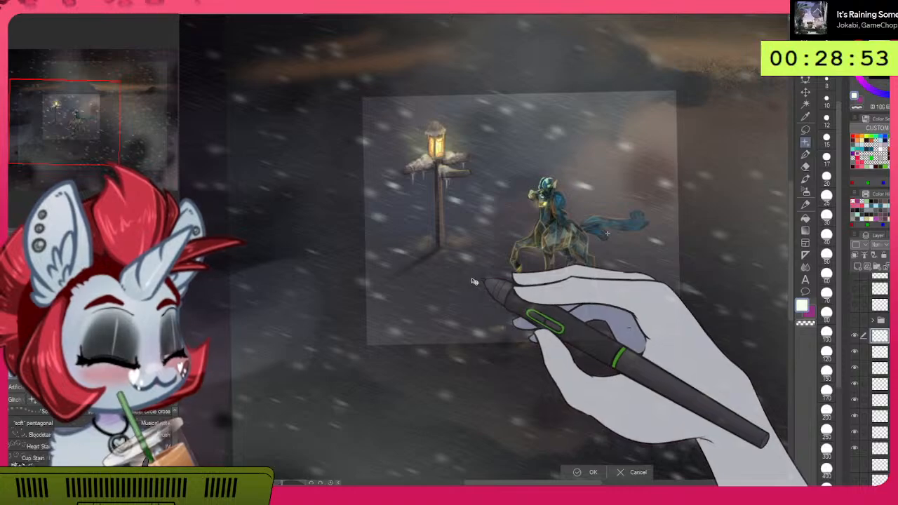
scroll(474, 282, down, 4)
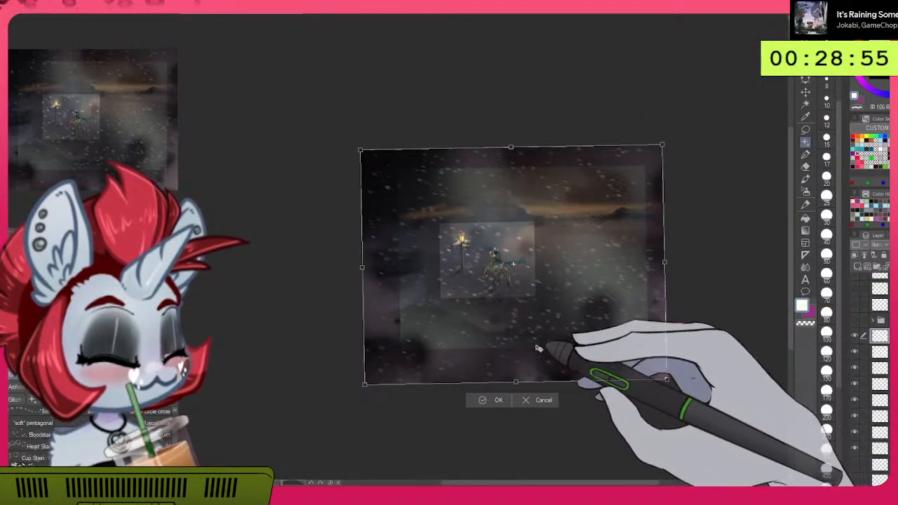
click(530, 400)
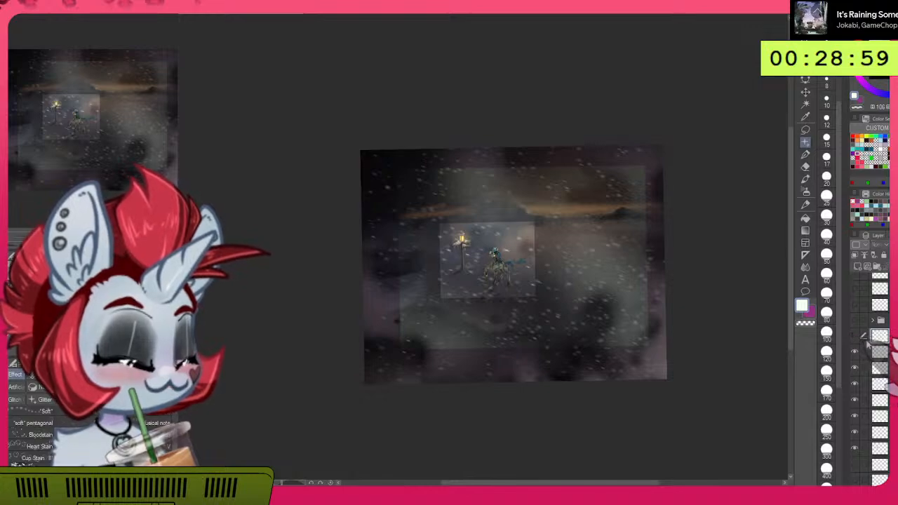
Step: Toggle the visibility of individual layers lower in the stack to compare the background with and without them
scroll(882, 388, down, 2)
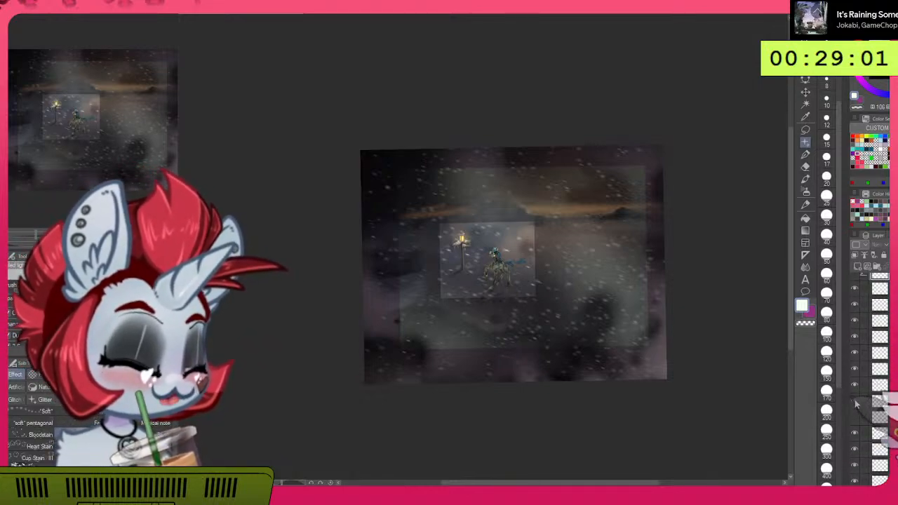
click(855, 401)
click(857, 418)
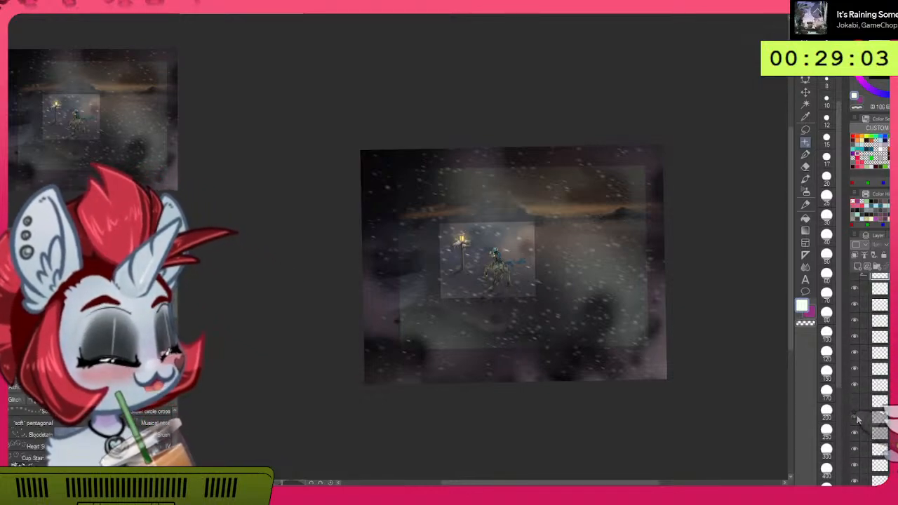
scroll(858, 419, down, 2)
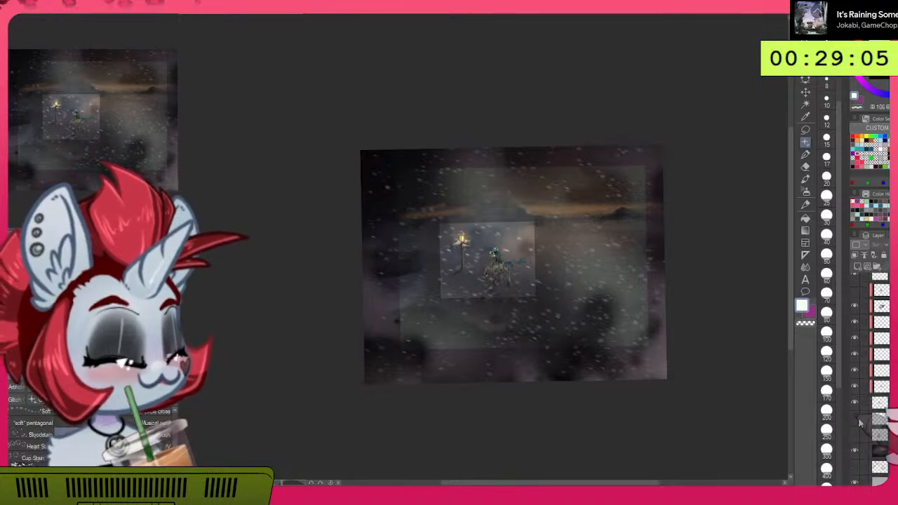
click(856, 436)
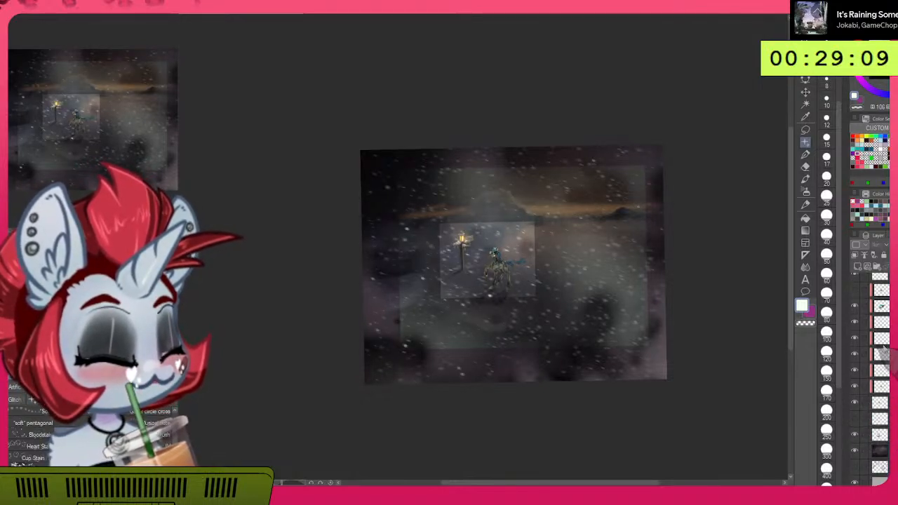
Step: Hide the mist layer and check the lamp post, horse and mountain landscape without the haze
scroll(886, 337, up, 2)
scroll(884, 351, up, 4)
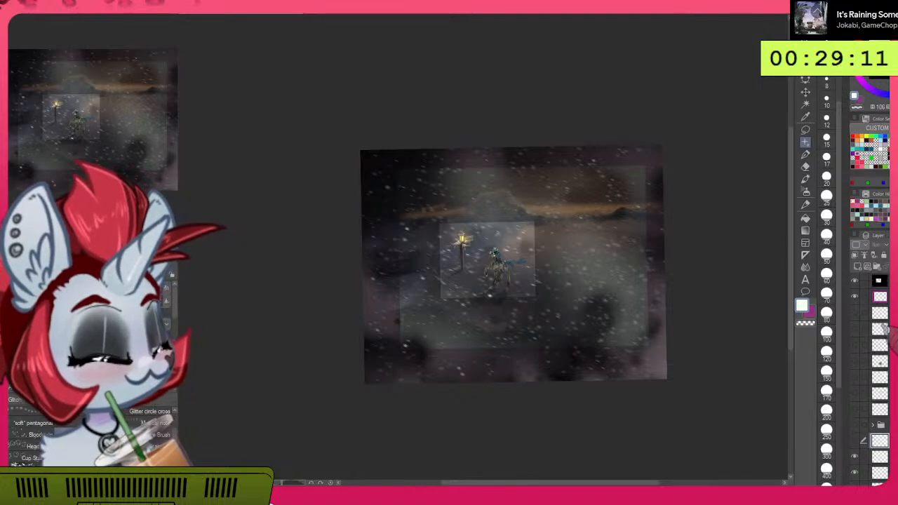
click(855, 459)
scroll(495, 254, up, 3)
scroll(484, 261, up, 2)
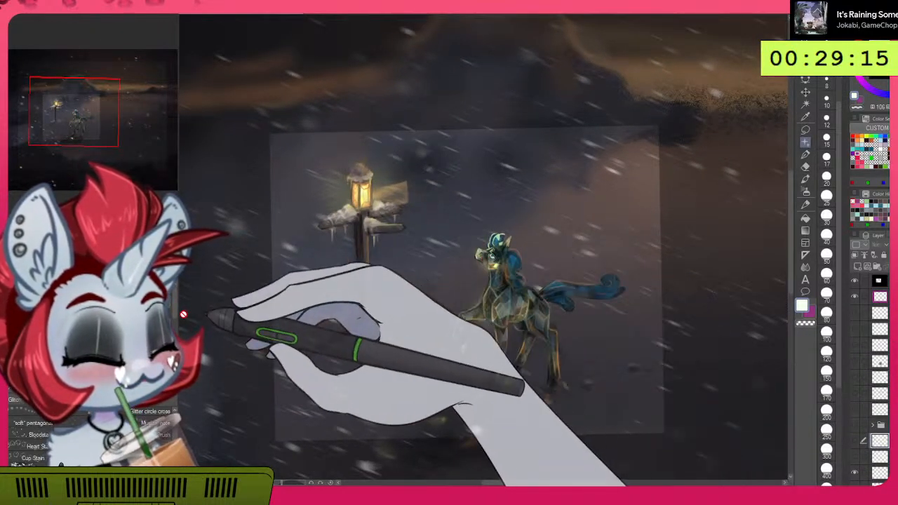
scroll(521, 287, down, 2)
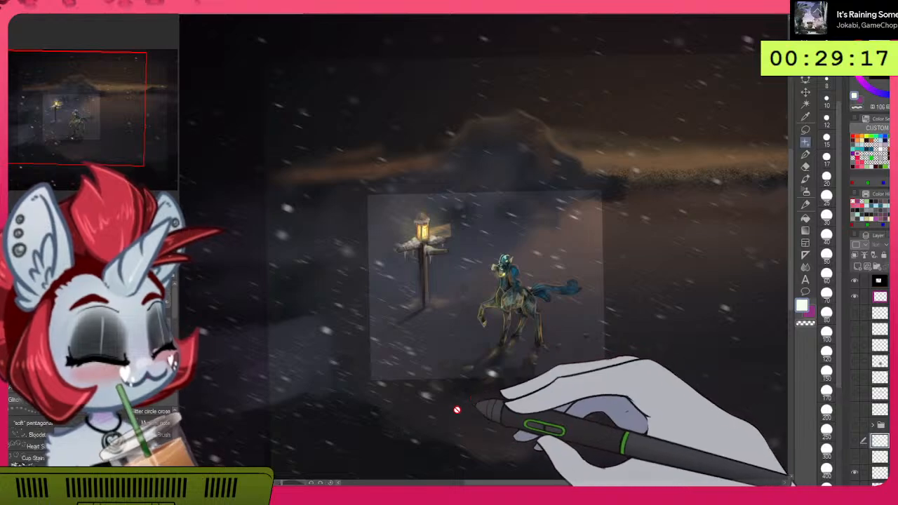
scroll(570, 303, down, 2)
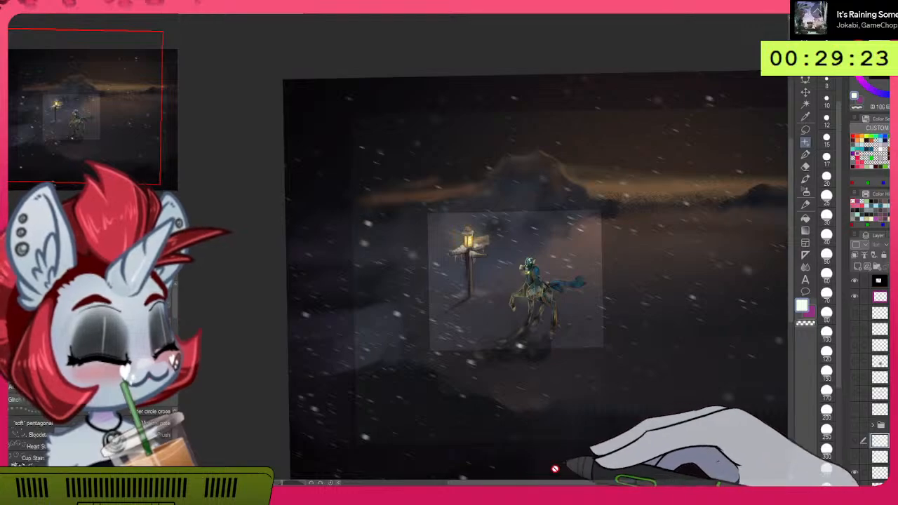
scroll(868, 442, down, 3)
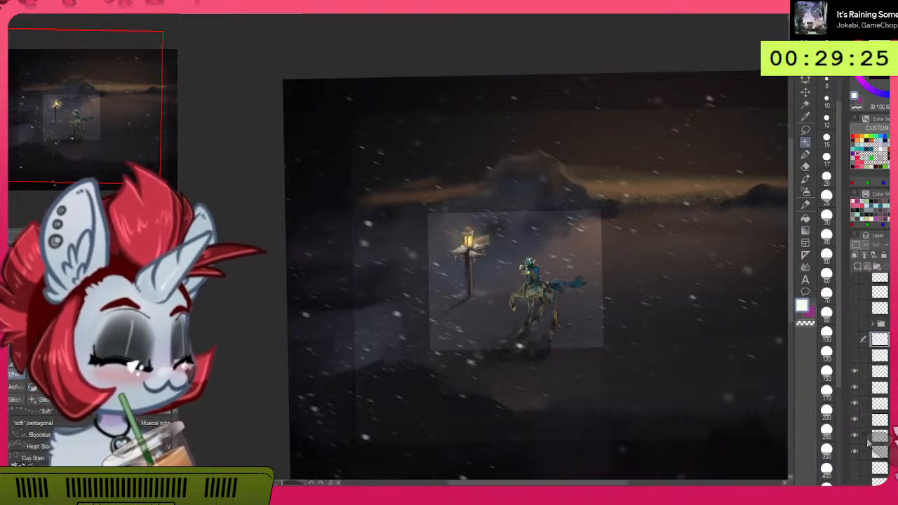
scroll(868, 442, down, 5)
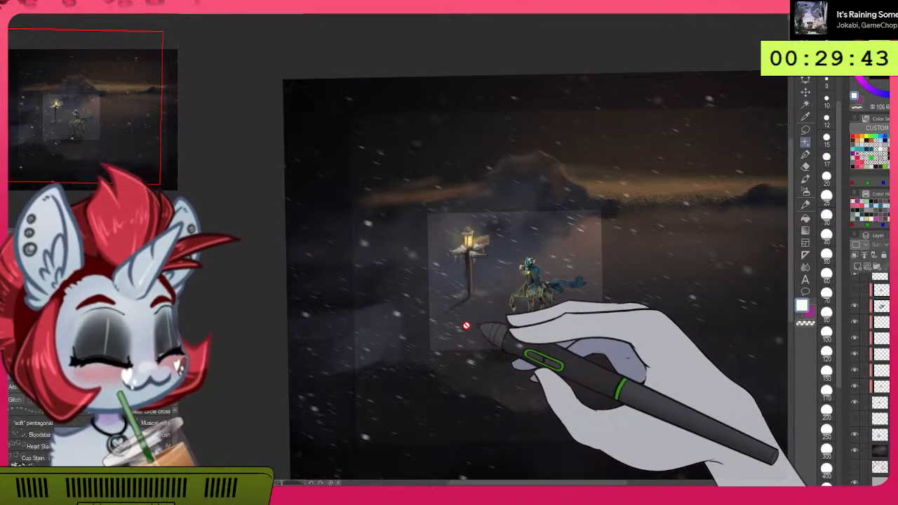
Step: Examine the slanted snowfall around the lamp post and horse up close and in the full composition
scroll(480, 281, up, 2)
scroll(480, 282, up, 3)
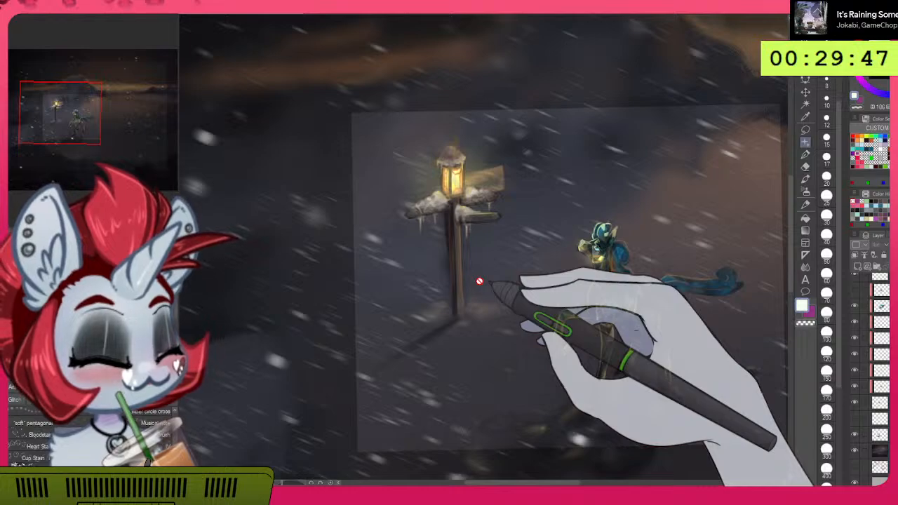
scroll(479, 281, down, 3)
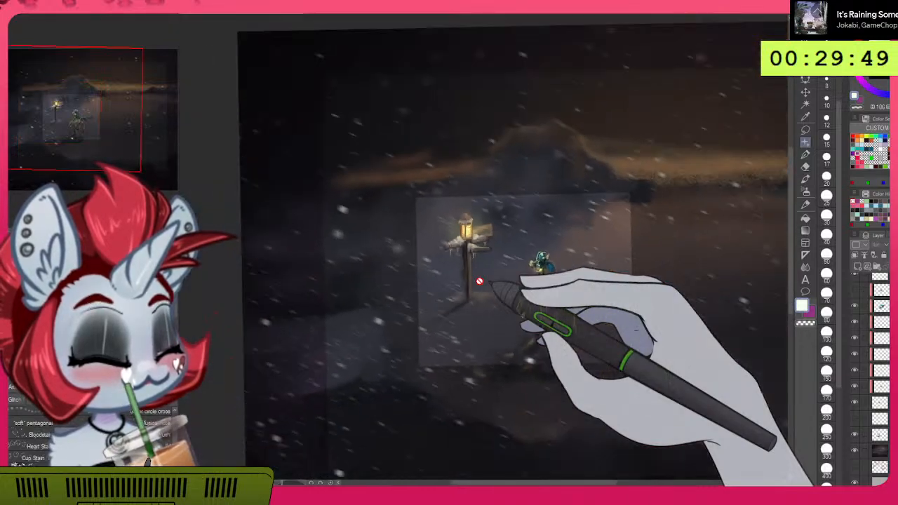
scroll(479, 281, up, 2)
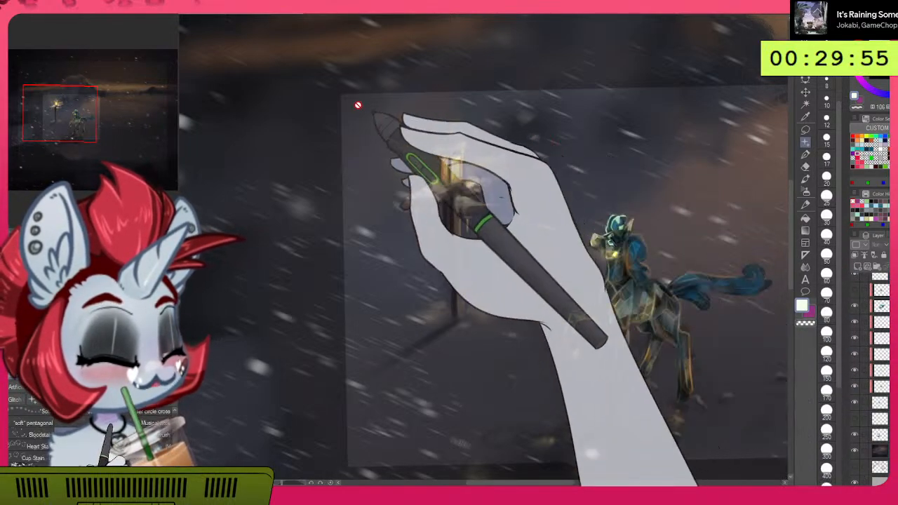
scroll(440, 389, down, 1)
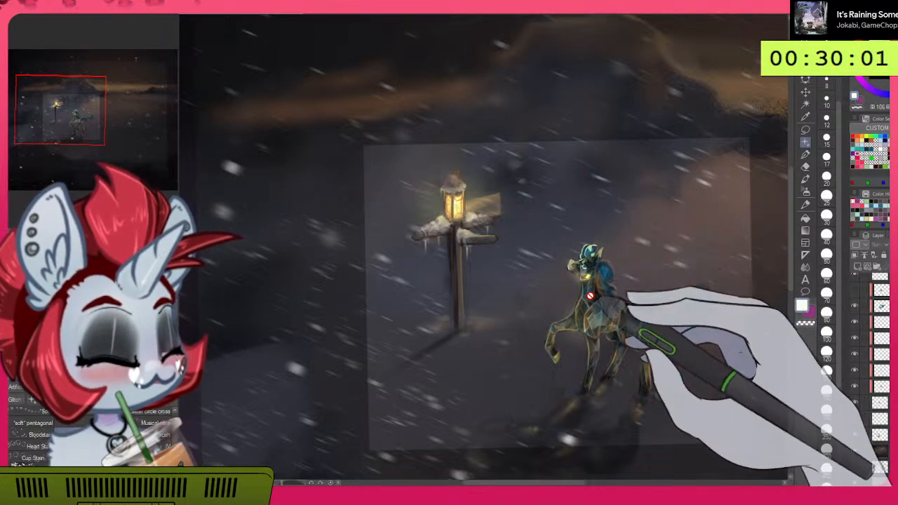
scroll(639, 301, down, 2)
scroll(639, 302, down, 2)
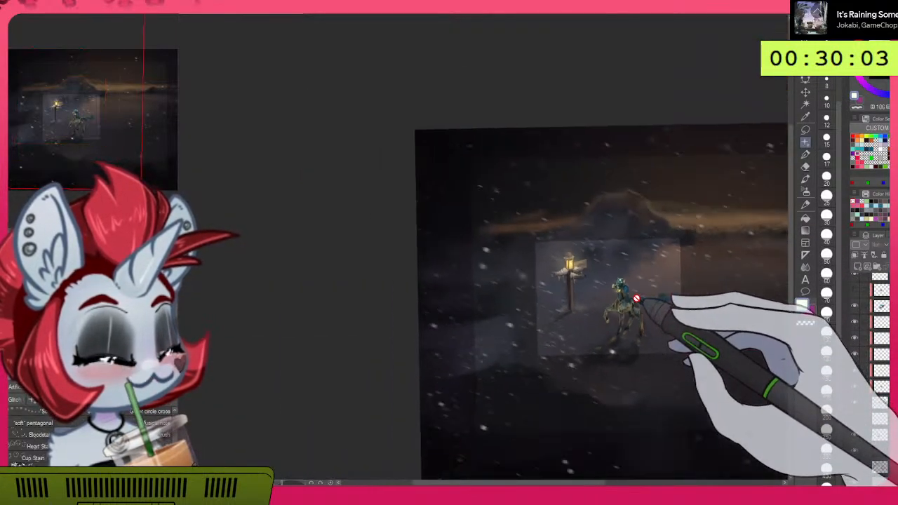
drag(597, 484, 641, 484)
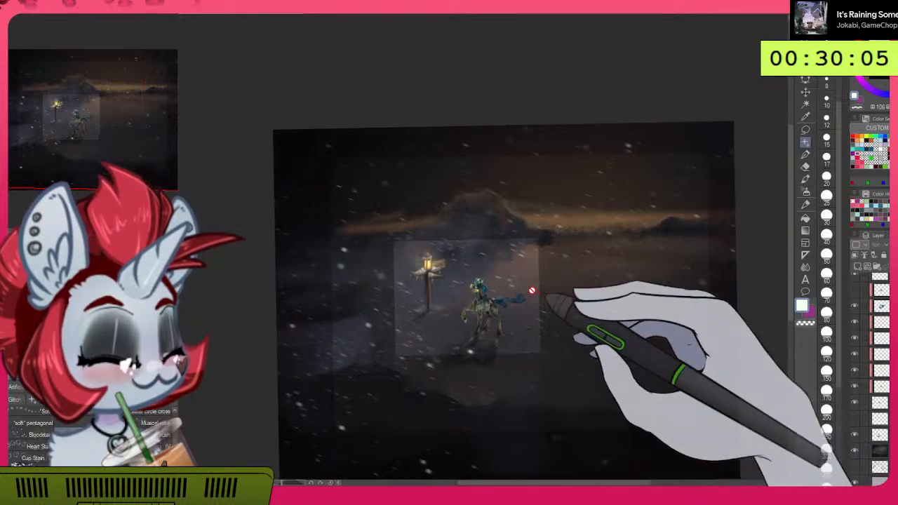
Step: Delete the two hidden layers directly below the layer folder
scroll(551, 298, up, 1)
scroll(876, 385, up, 4)
scroll(877, 386, up, 5)
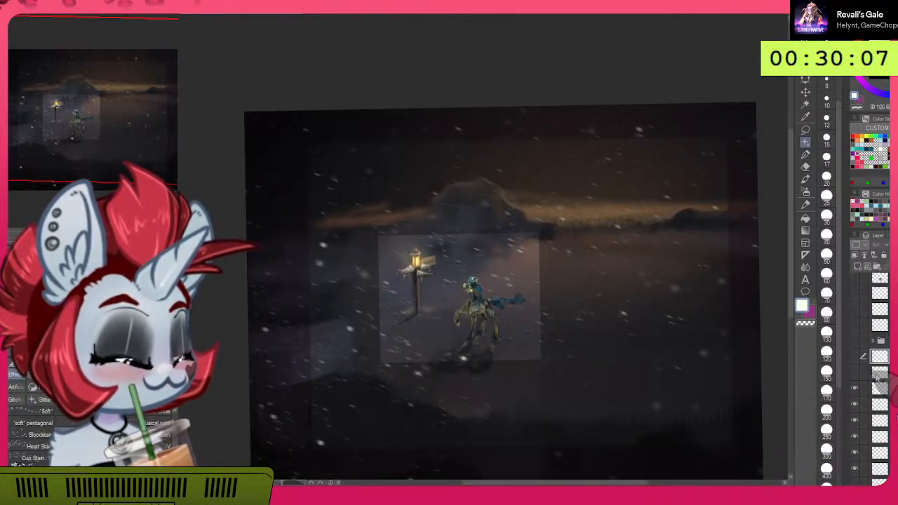
scroll(877, 385, down, 2)
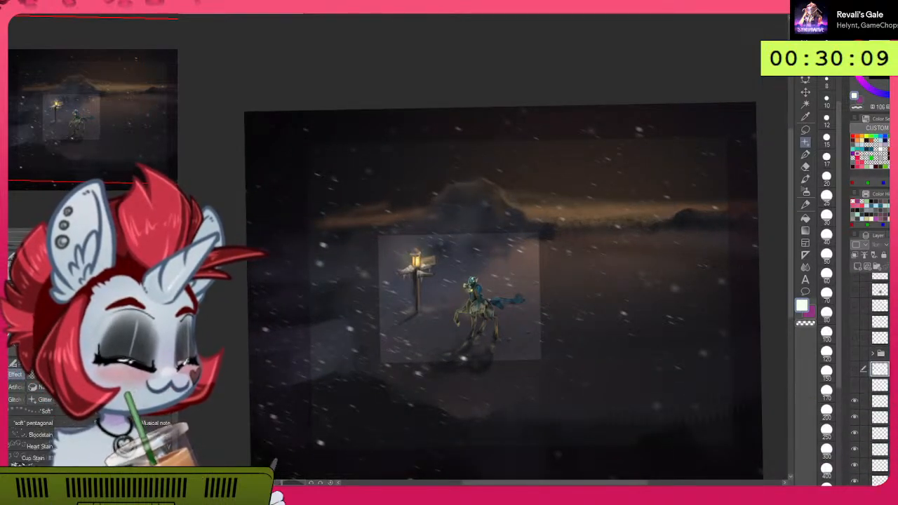
click(891, 266)
click(525, 368)
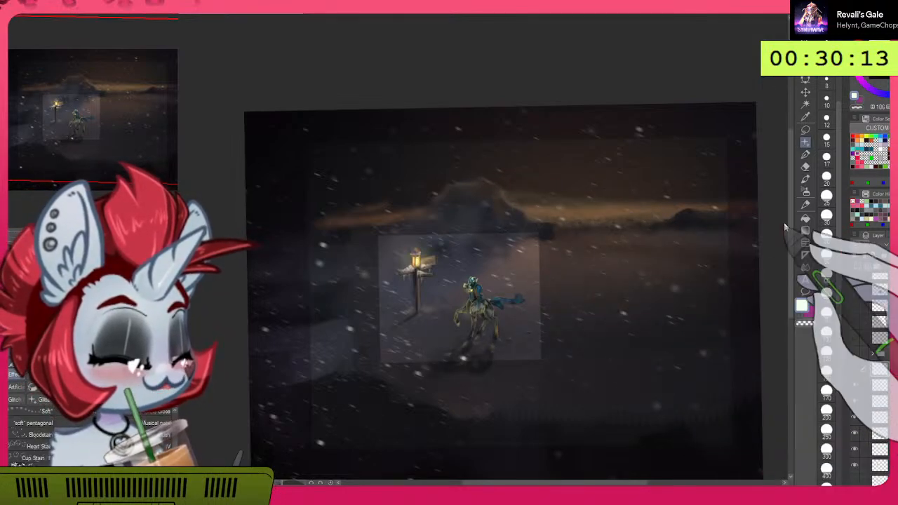
click(892, 266)
click(524, 368)
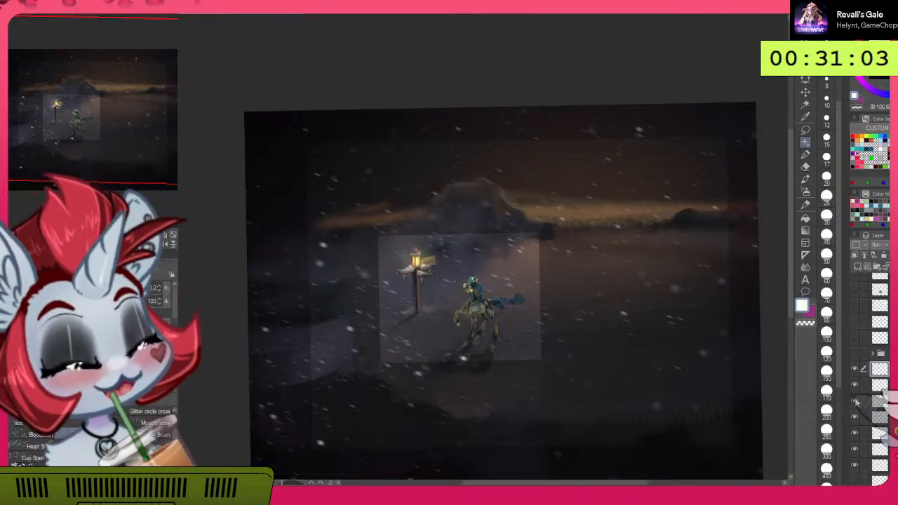
Step: Hide the blurred snow layer lower in the stack and check the night scene without snowfall
scroll(521, 248, up, 1)
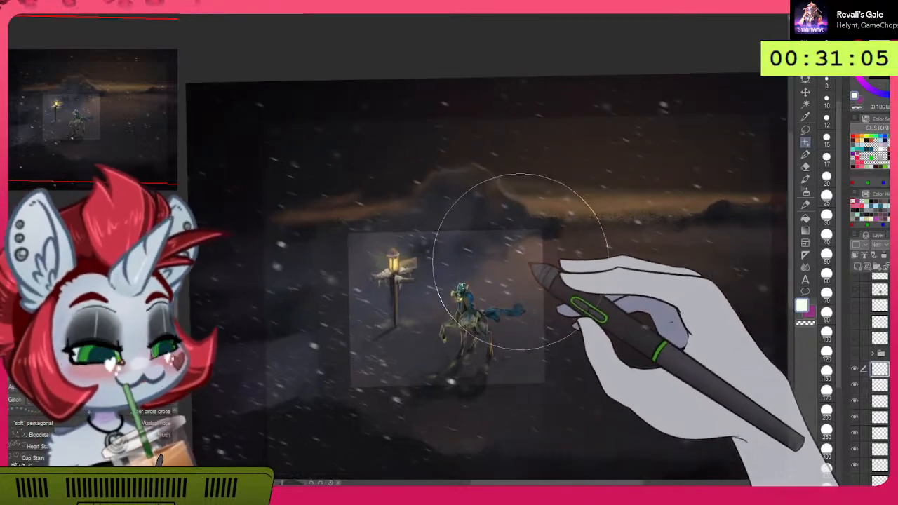
drag(580, 381, 560, 332)
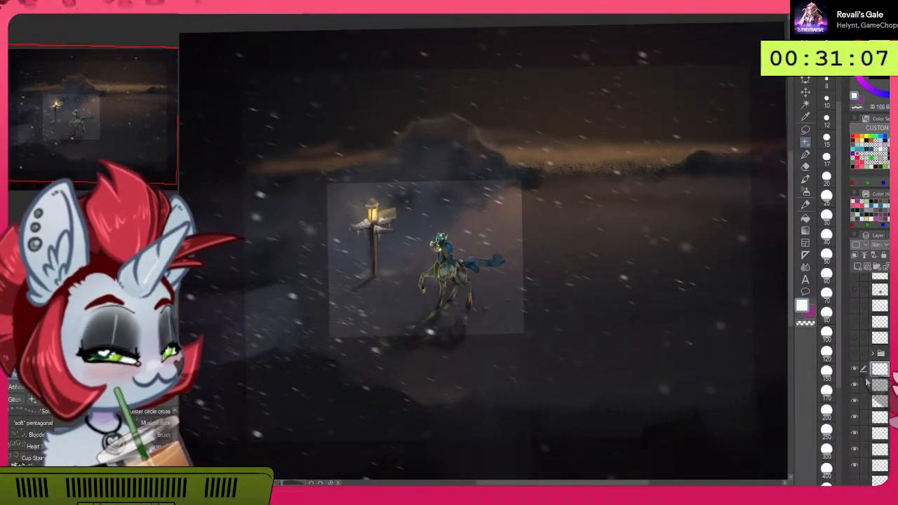
scroll(874, 379, down, 6)
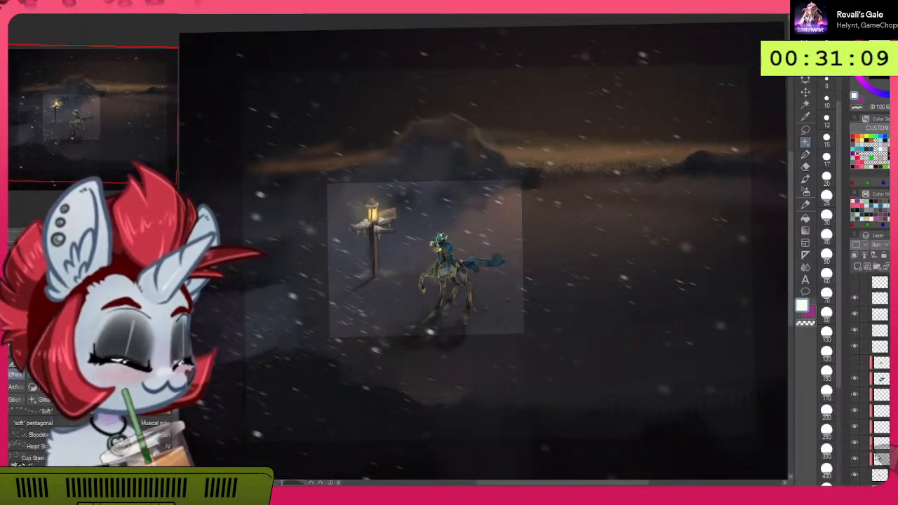
click(853, 442)
scroll(512, 287, up, 2)
scroll(511, 285, down, 3)
scroll(511, 286, down, 2)
scroll(881, 295, up, 6)
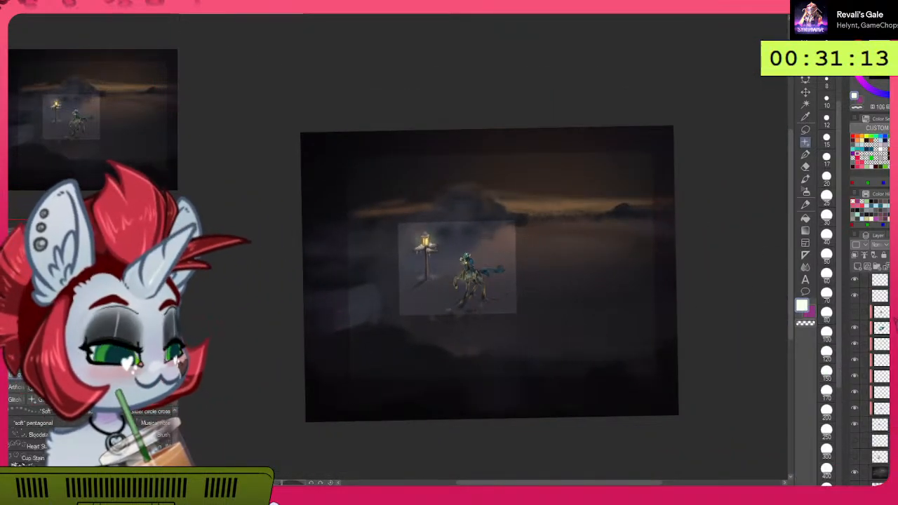
Step: Hide the overlay layers at the top of the stack that darken the edges and frame the lamp post and horse
scroll(877, 308, up, 3)
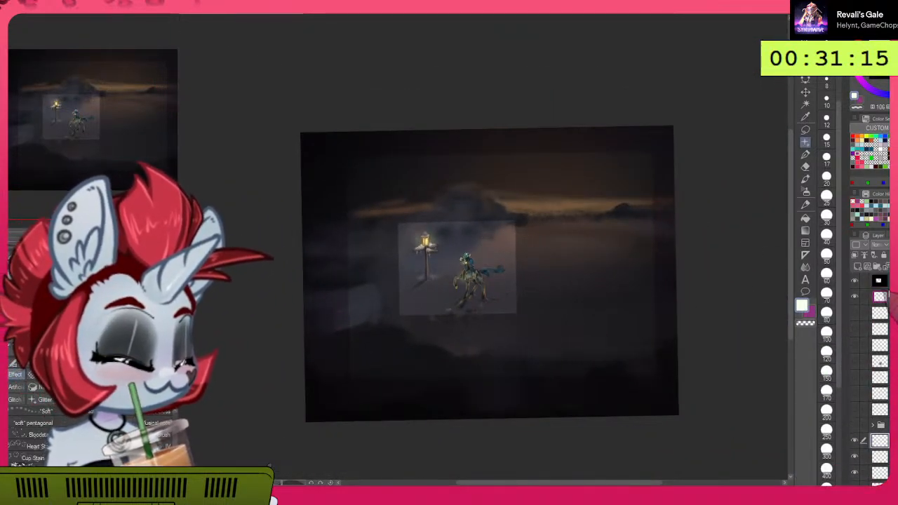
click(856, 296)
click(856, 297)
scroll(870, 330, down, 4)
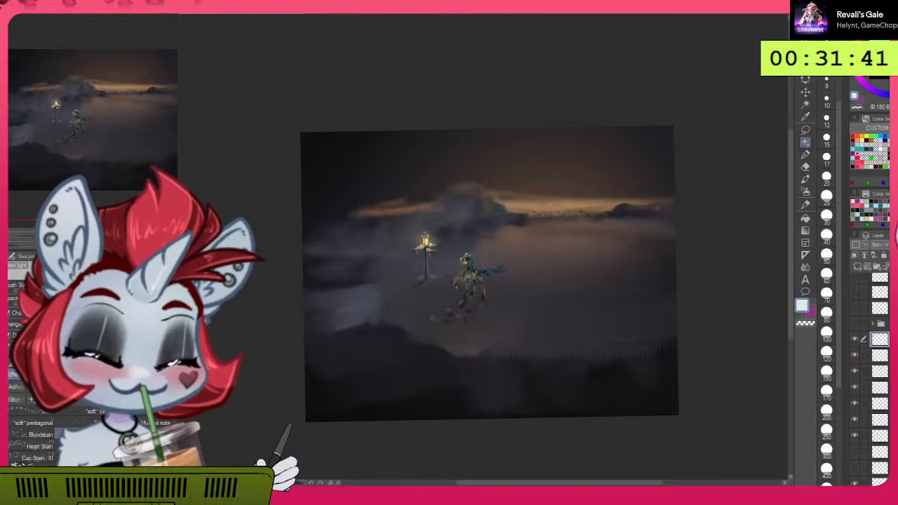
Step: Scatter pale blue snowflakes across the scene with the Running color spray airbrush and undo the dense patch in the foreground
click(806, 193)
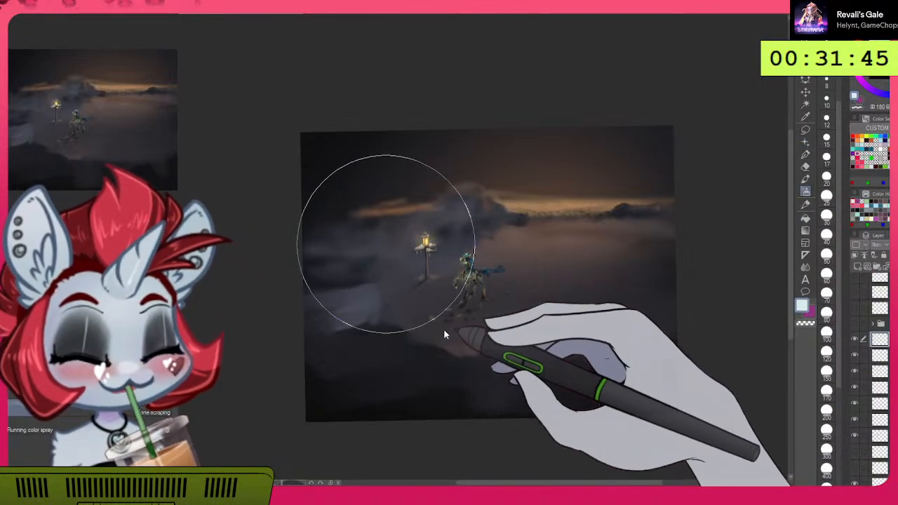
click(32, 430)
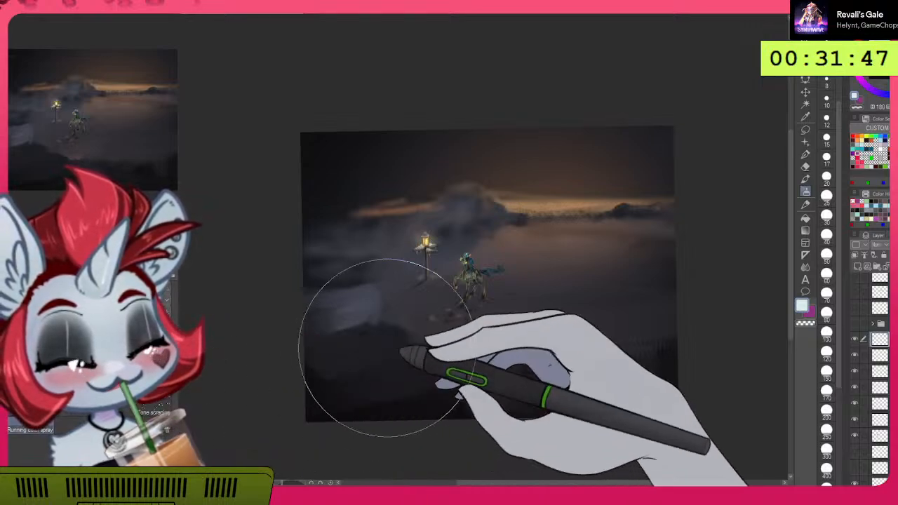
click(403, 226)
click(536, 239)
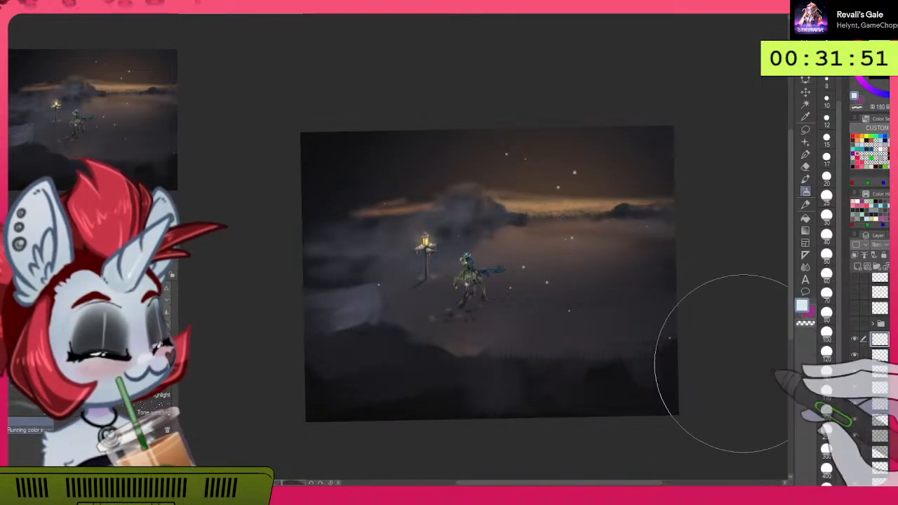
drag(542, 361, 662, 321)
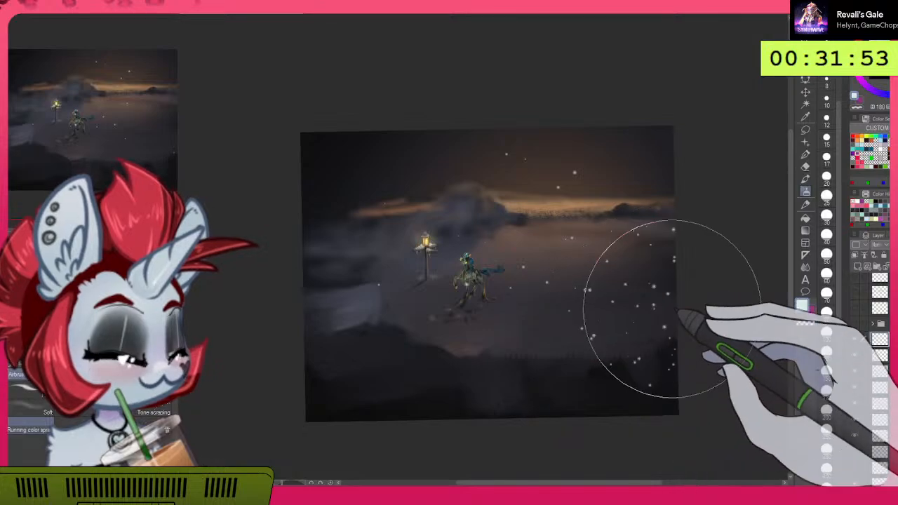
drag(437, 386, 664, 322)
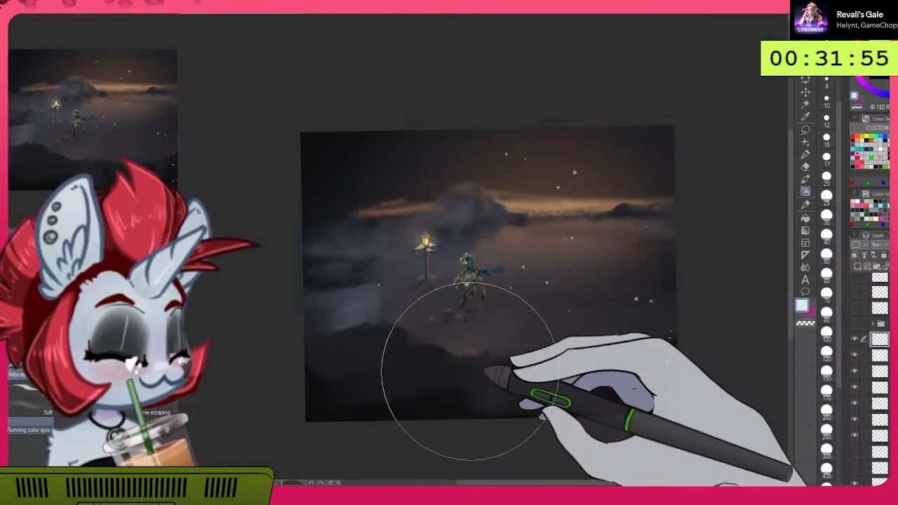
mouse_move(313, 277)
mouse_down()
mouse_move(295, 80)
mouse_move(381, 260)
mouse_move(504, 376)
mouse_move(583, 236)
mouse_move(655, 269)
mouse_move(435, 330)
mouse_move(596, 388)
mouse_move(371, 375)
mouse_move(381, 375)
mouse_up()
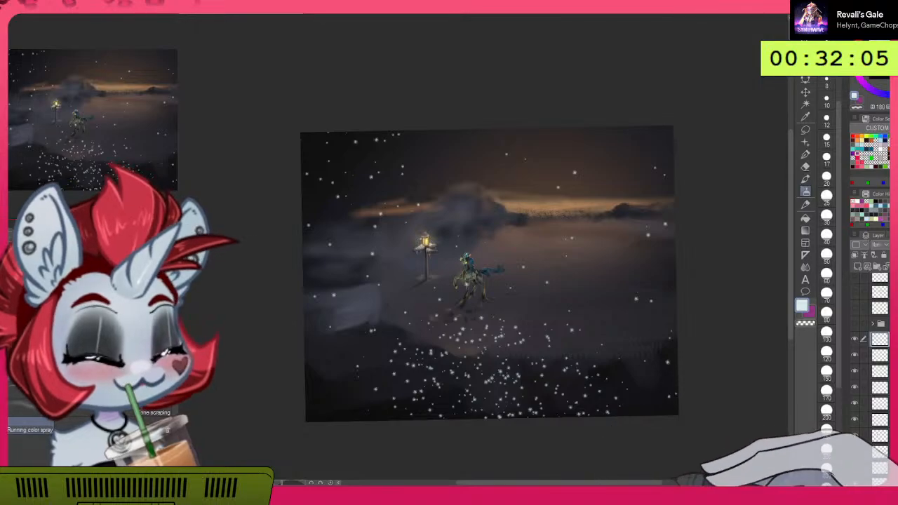
key(ctrl+z)
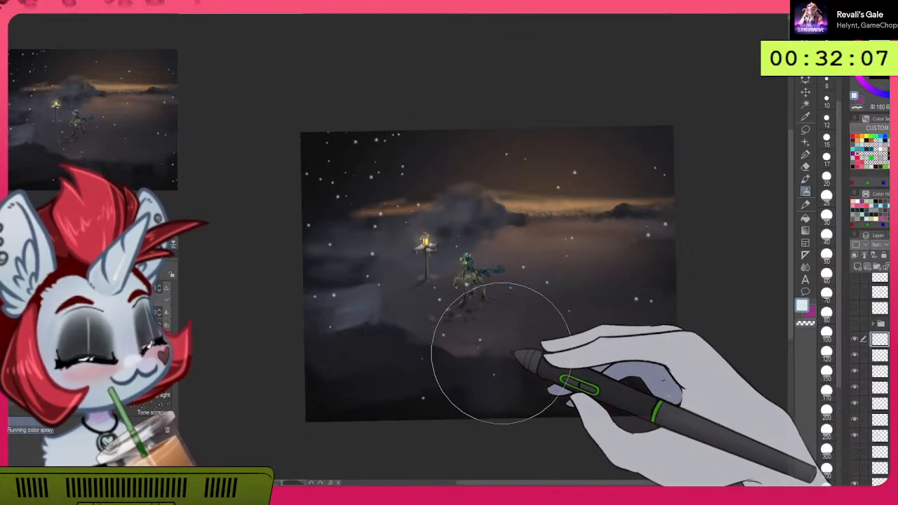
Step: Spray more snowflakes over the ground below and beside the horse, and undo the dense spray across the sky
drag(501, 353, 611, 361)
mouse_move(471, 156)
mouse_down()
mouse_move(622, 161)
mouse_move(491, 144)
mouse_move(502, 124)
mouse_up()
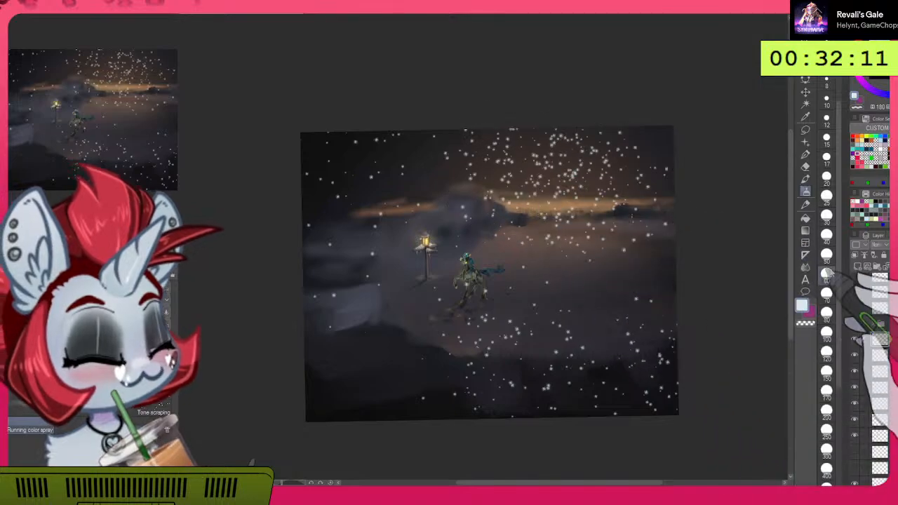
key(ctrl+z)
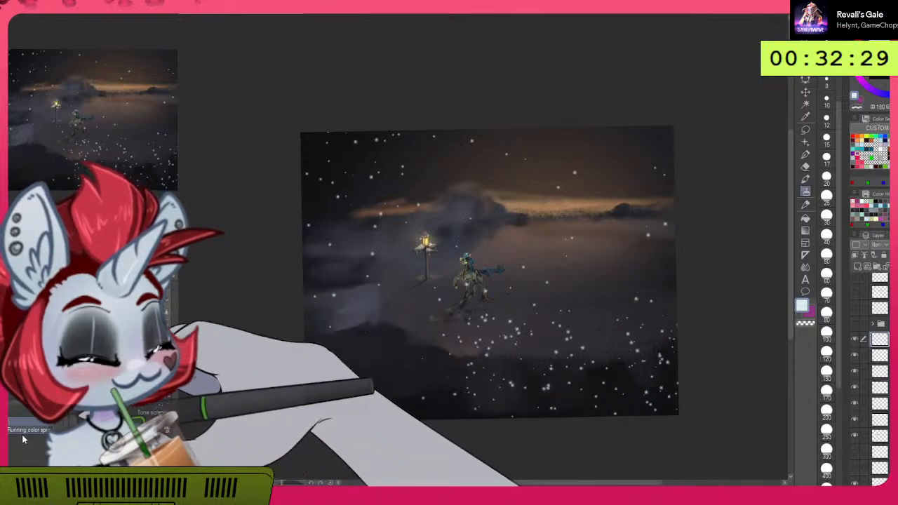
Step: Scatter finer snowflakes across the sky, around the lamp post and over the dark foreground
mouse_move(367, 381)
mouse_down()
mouse_move(361, 371)
mouse_move(375, 375)
mouse_up()
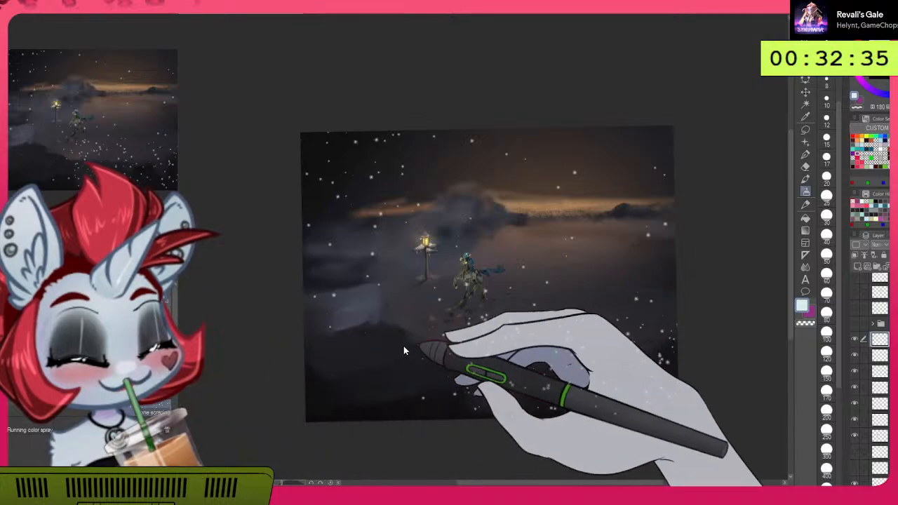
mouse_move(395, 303)
mouse_down()
mouse_move(503, 249)
mouse_move(540, 214)
mouse_up()
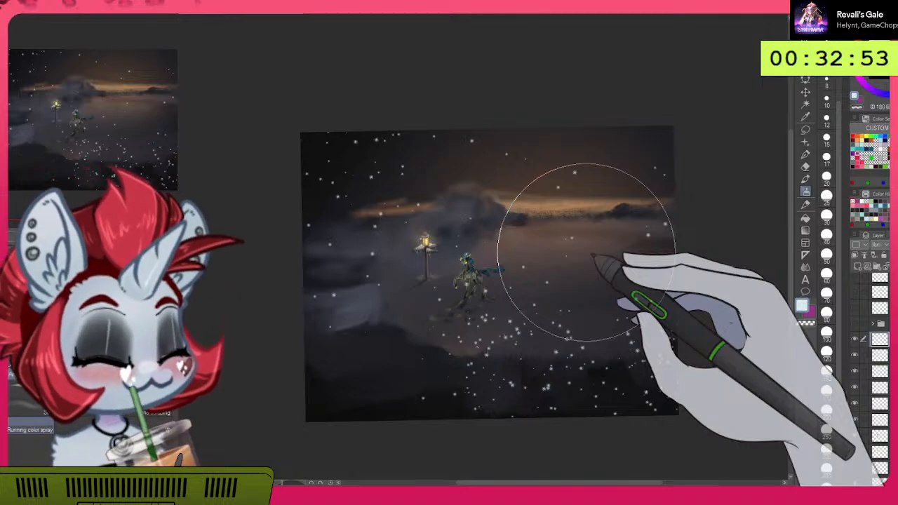
mouse_move(520, 246)
mouse_down()
mouse_move(526, 194)
mouse_move(507, 186)
mouse_up()
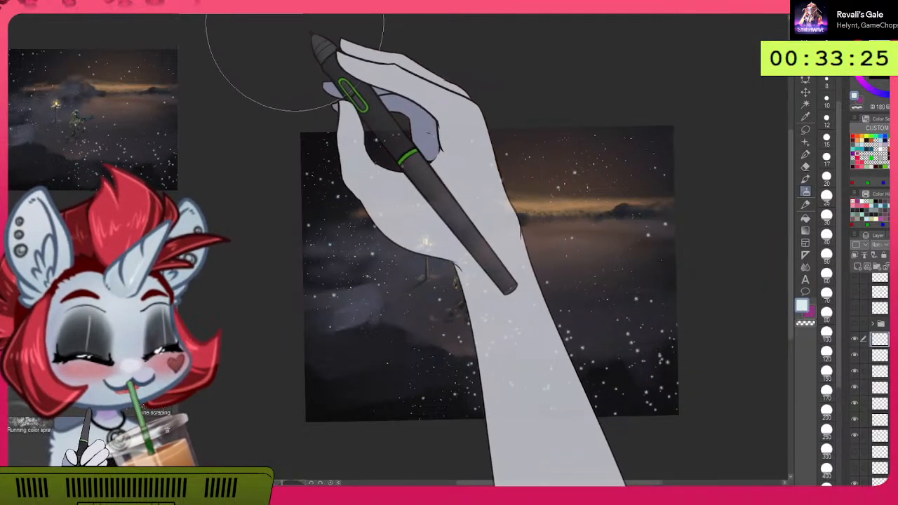
Step: Enlarge the sprayed snow layer well beyond the canvas edges, shift it toward the lower right of the scene, and apply the transformation
key(ctrl+t)
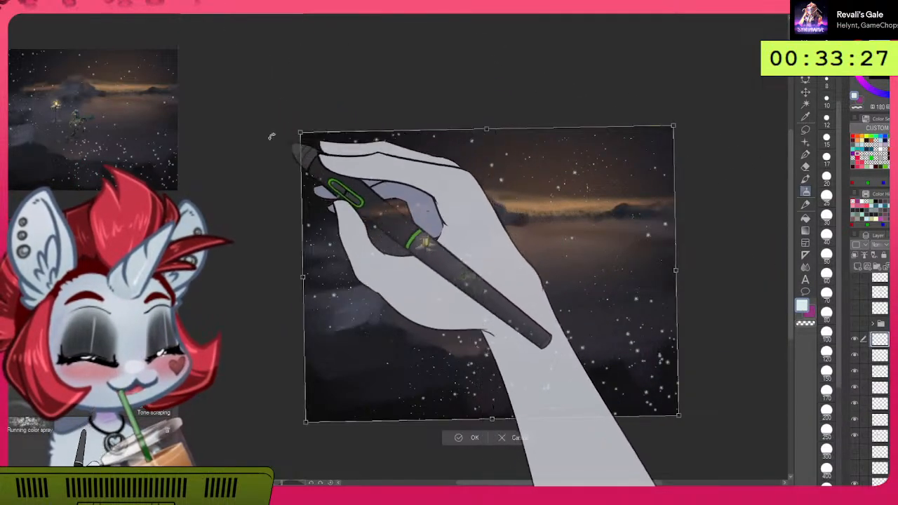
drag(300, 131, 213, 68)
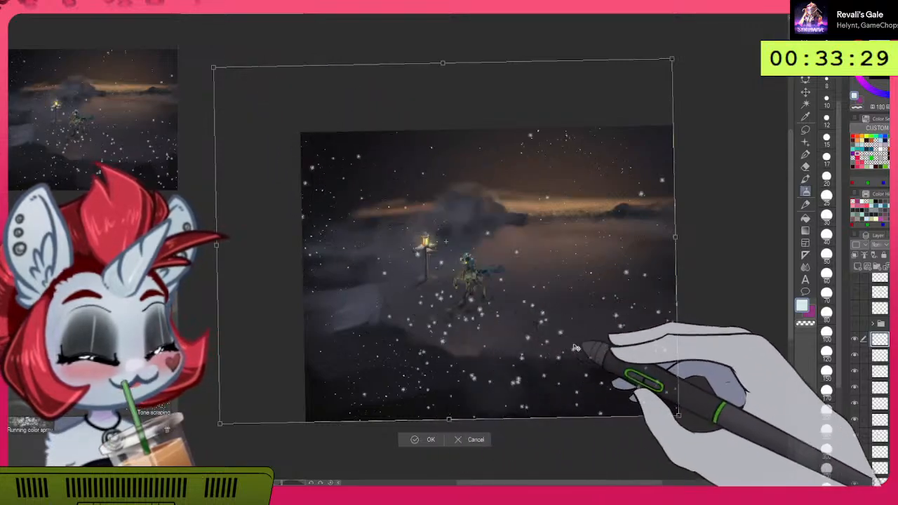
drag(678, 414, 772, 376)
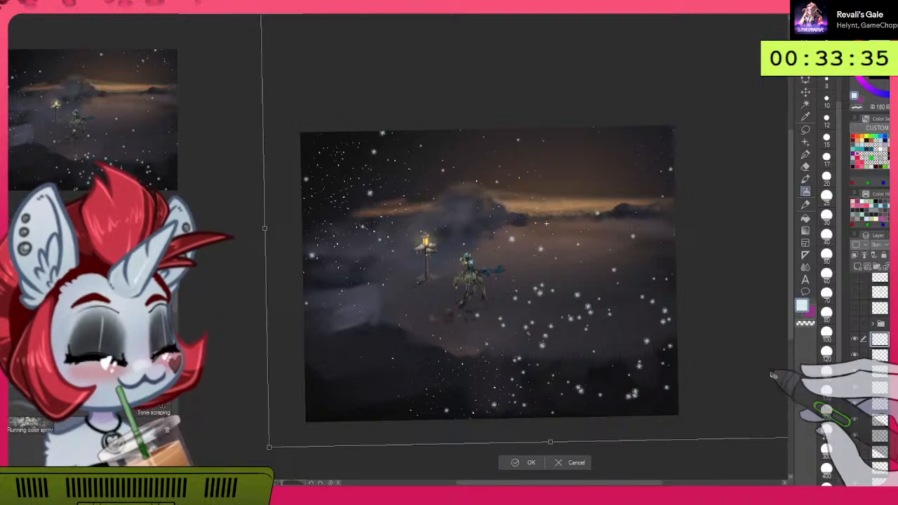
scroll(410, 272, down, 3)
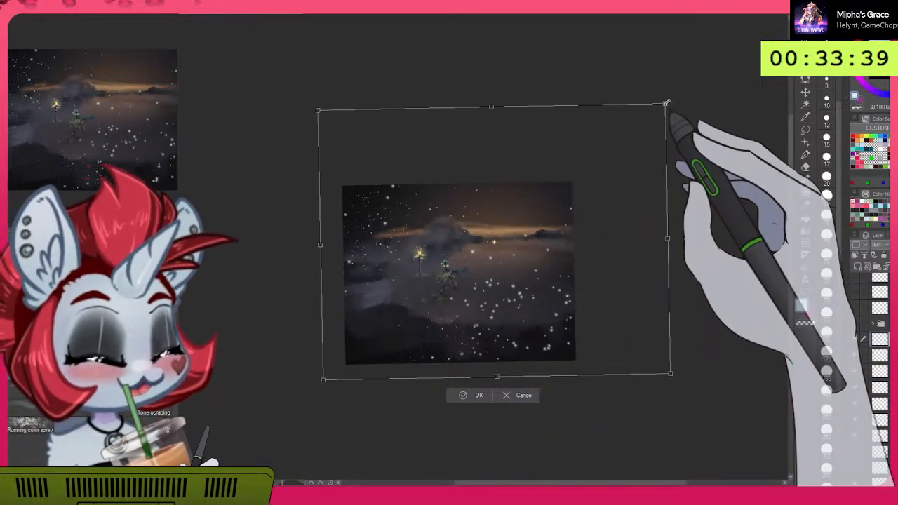
drag(665, 103, 691, 86)
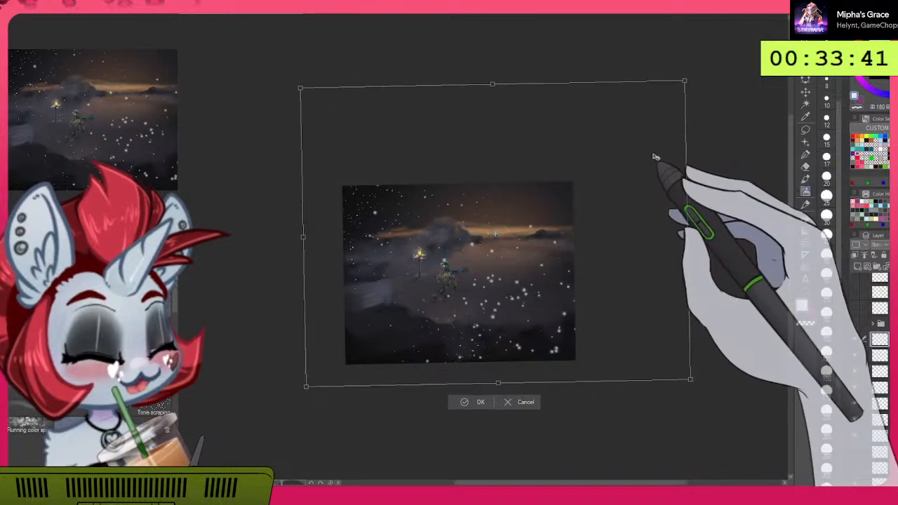
drag(660, 162, 682, 192)
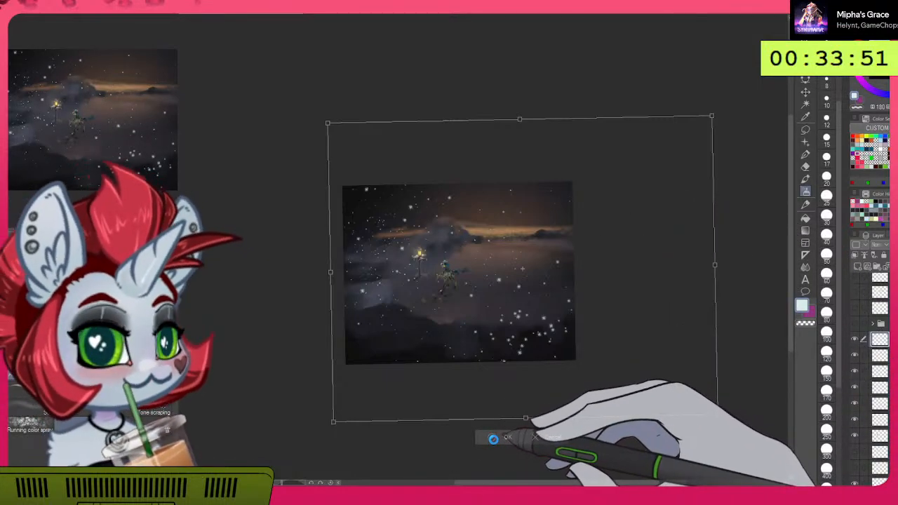
click(493, 439)
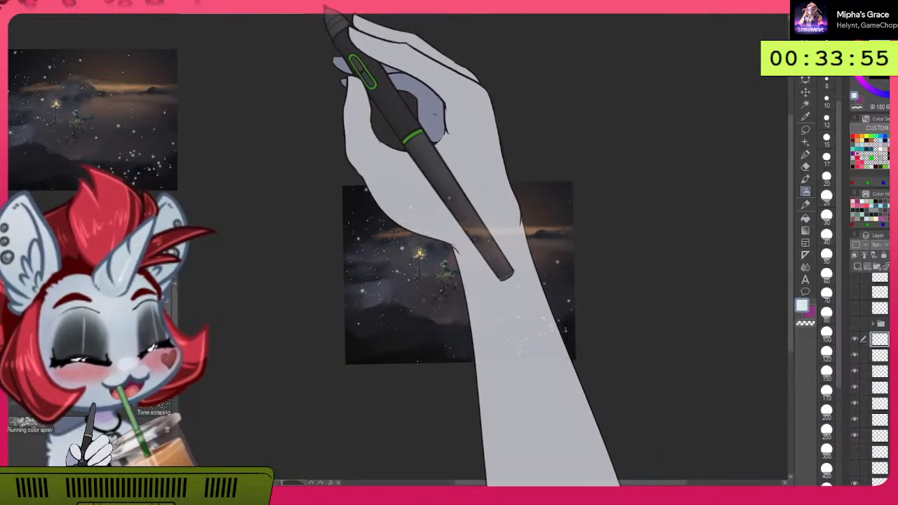
Step: Apply Motion Blur to the snow layer with strength 27.73, angle -160, both directions and Smooth mode
key(alt+i)
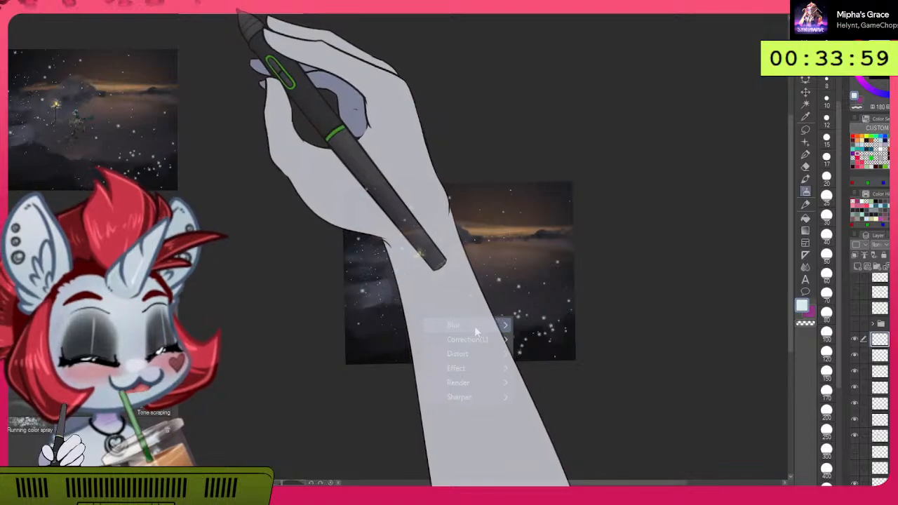
click(291, 33)
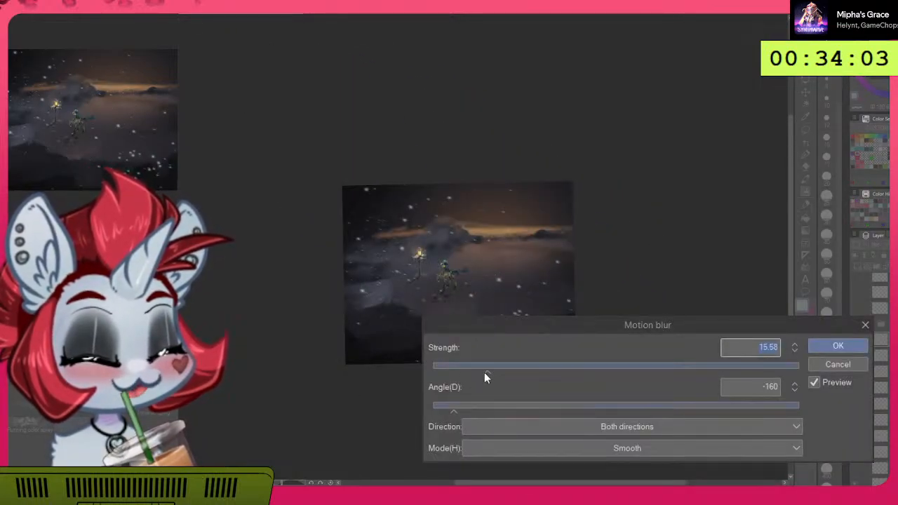
drag(490, 376, 518, 375)
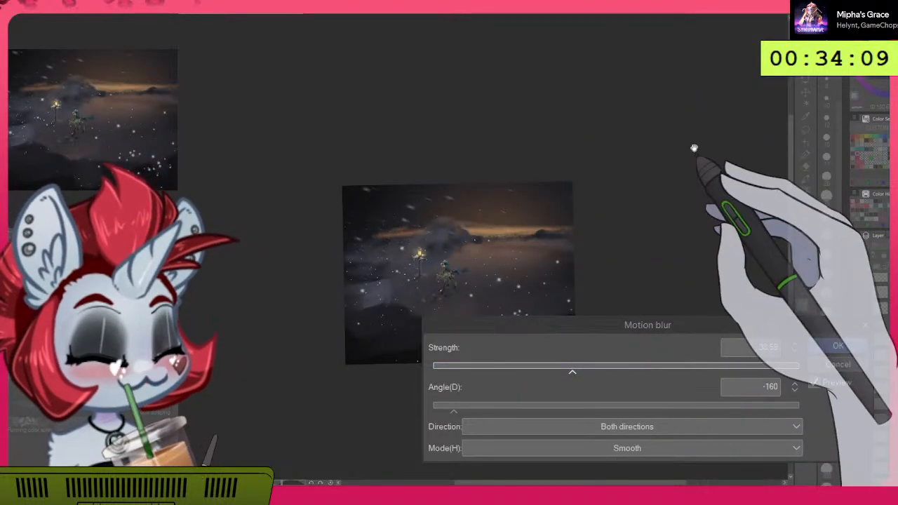
scroll(415, 264, up, 5)
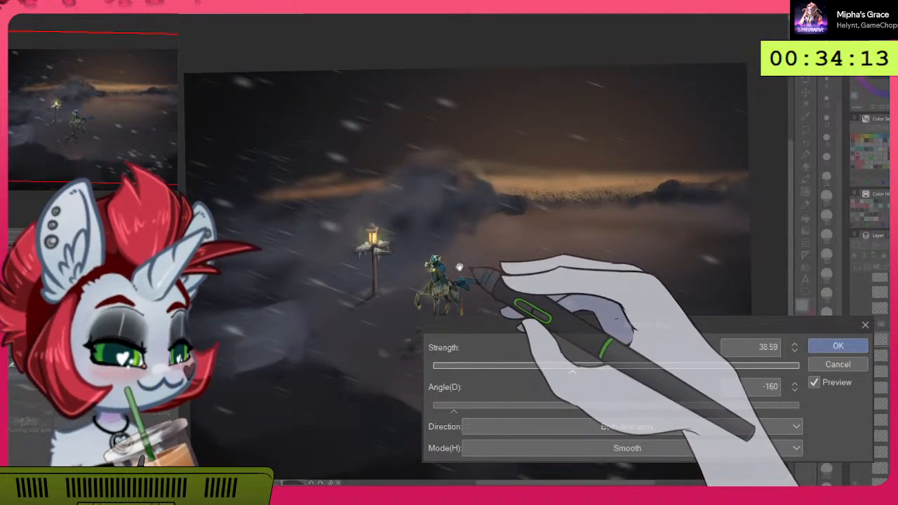
scroll(461, 266, down, 1)
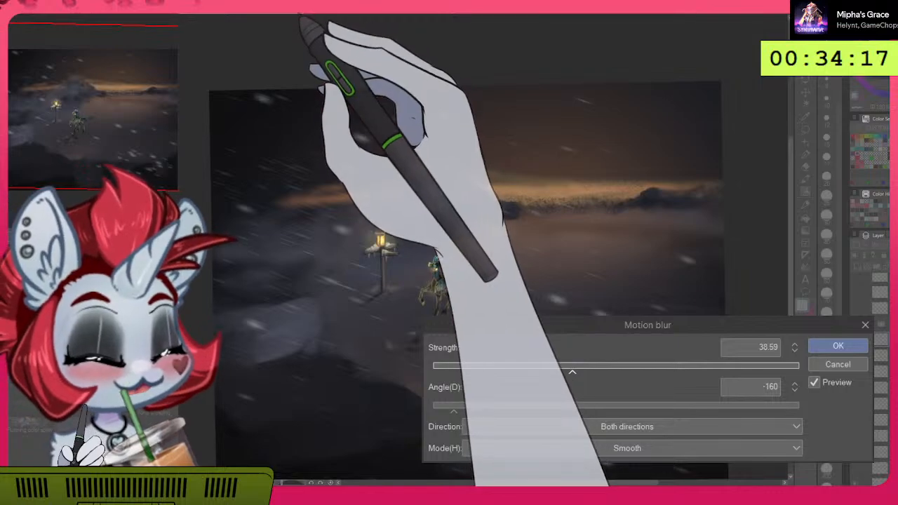
click(532, 366)
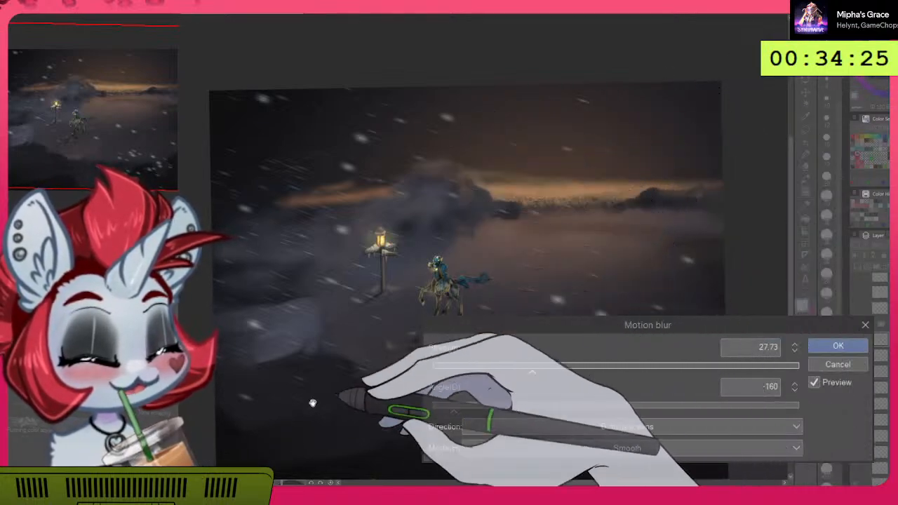
click(839, 347)
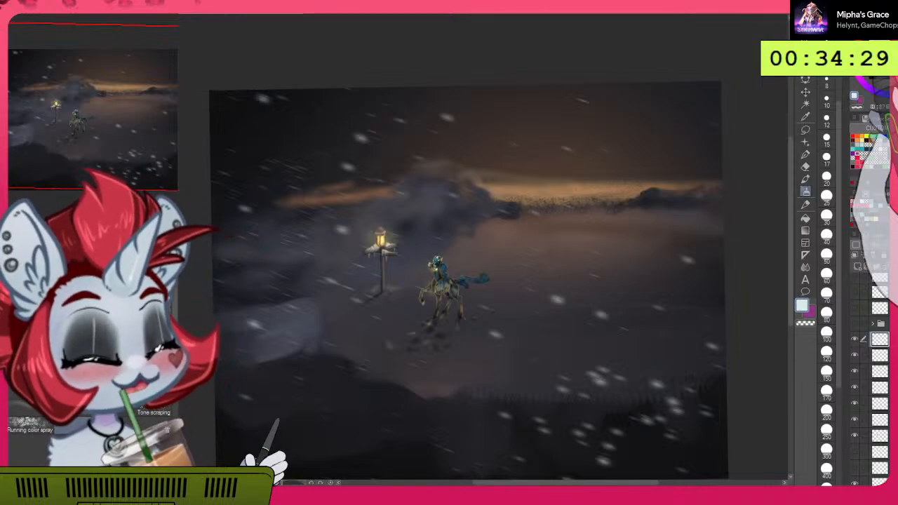
Step: Scale down the oversized snow layer so its flakes become smaller and denser across the canvas
scroll(472, 278, down, 5)
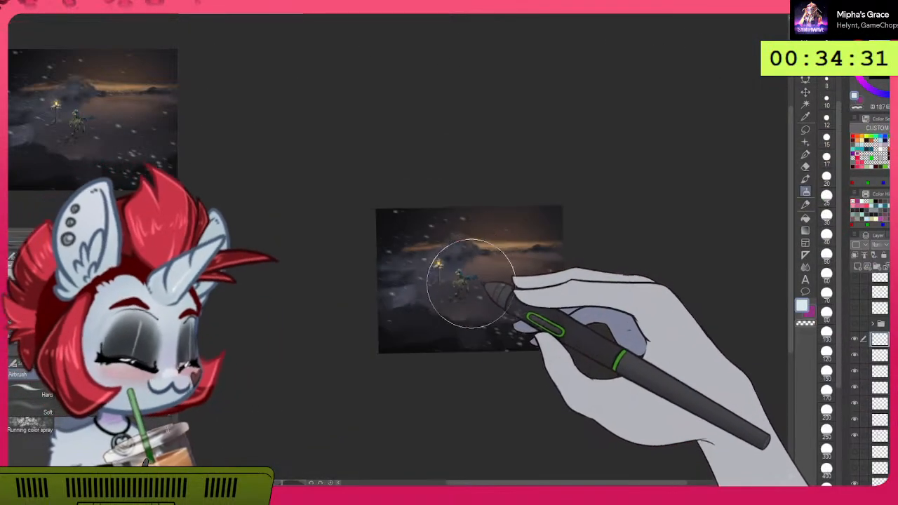
scroll(444, 278, up, 1)
key(ctrl+t)
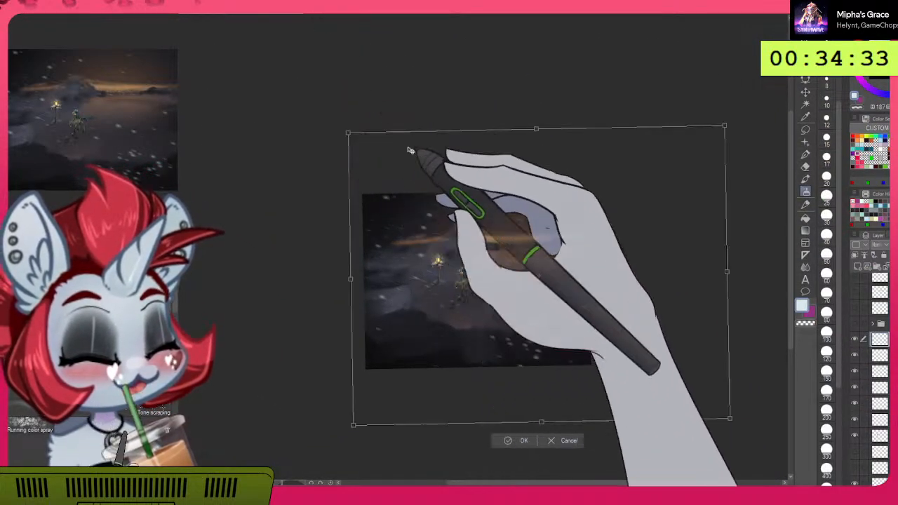
drag(729, 418, 647, 383)
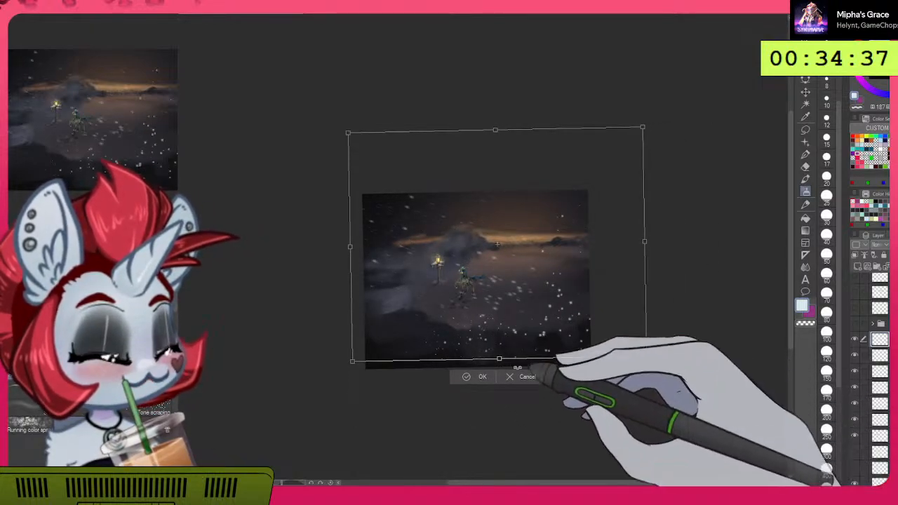
key(ctrl+z)
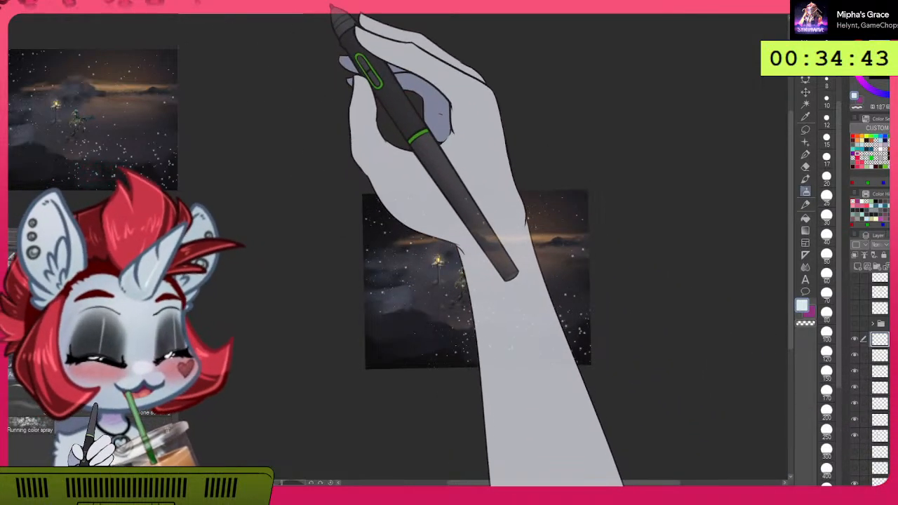
Step: Apply Motion Blur to the scaled snow layer with strength 30.49, angle -160, both directions and Smooth mode
click(190, 3)
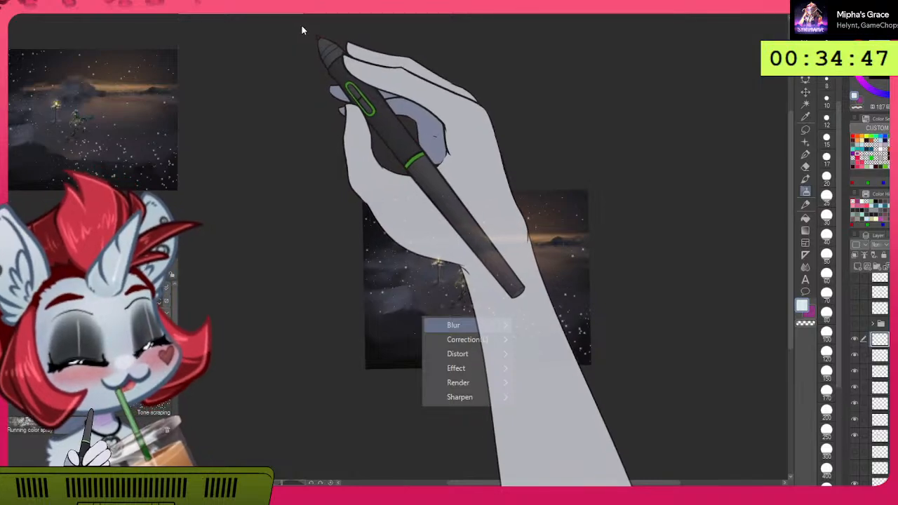
click(291, 38)
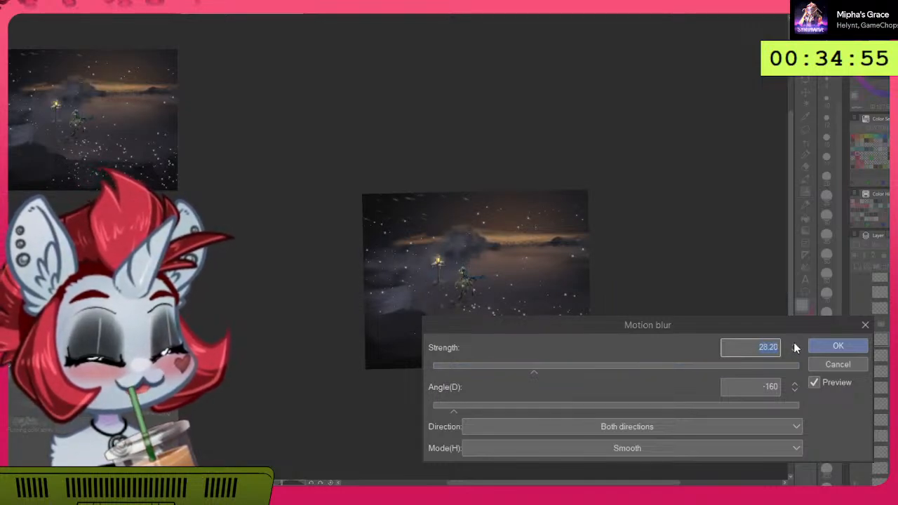
click(794, 343)
click(794, 344)
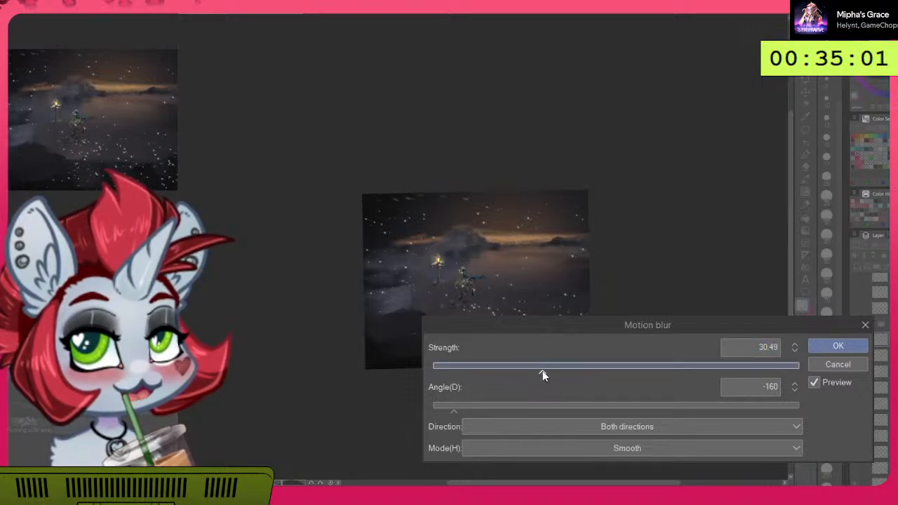
scroll(484, 325, up, 5)
scroll(488, 327, up, 2)
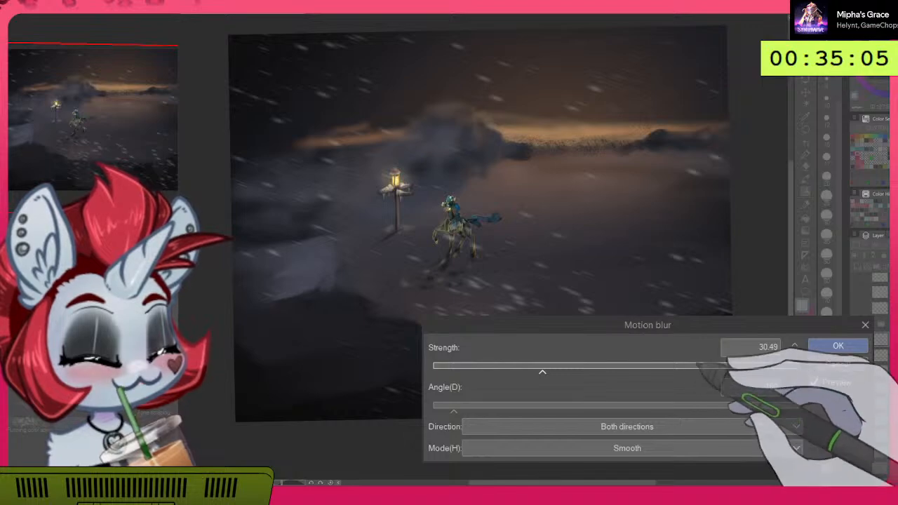
drag(792, 279, 808, 241)
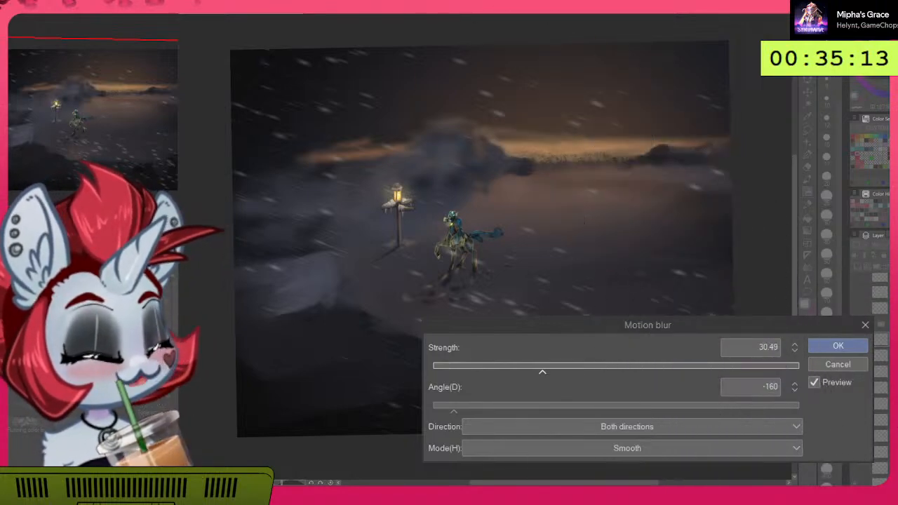
click(836, 347)
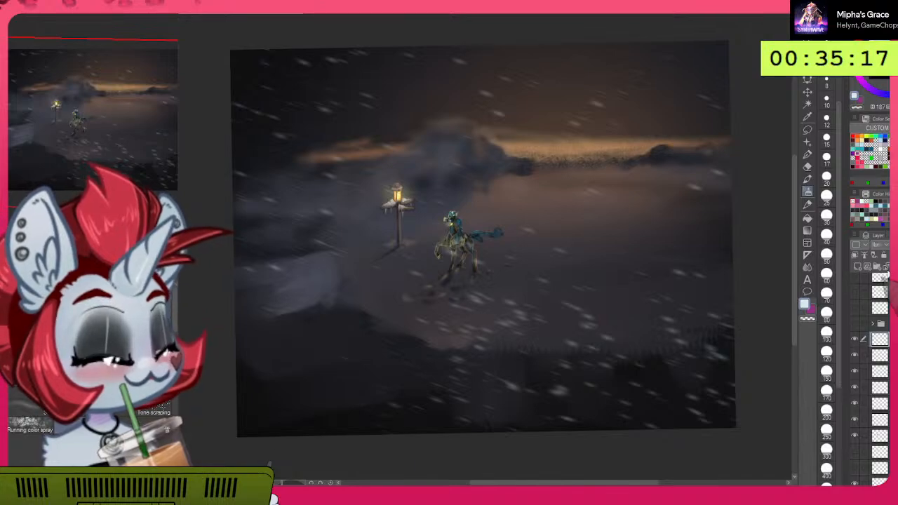
Step: Duplicate the blurred snow layer to intensify the snowfall over the whole scene
right_click(880, 340)
click(486, 412)
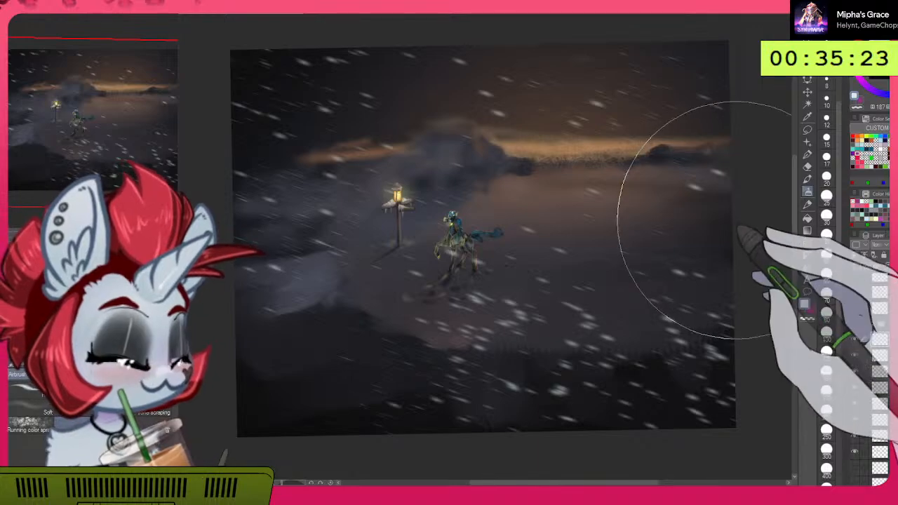
scroll(393, 229, up, 5)
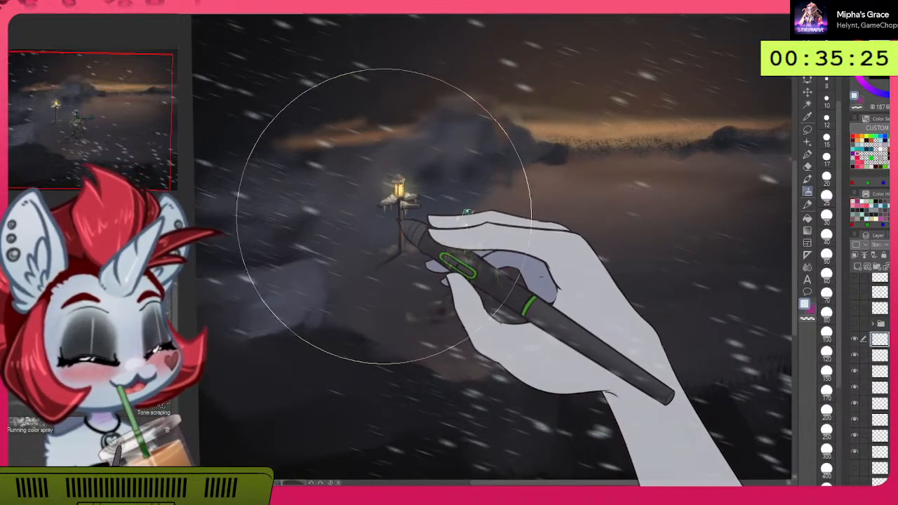
scroll(405, 236, up, 3)
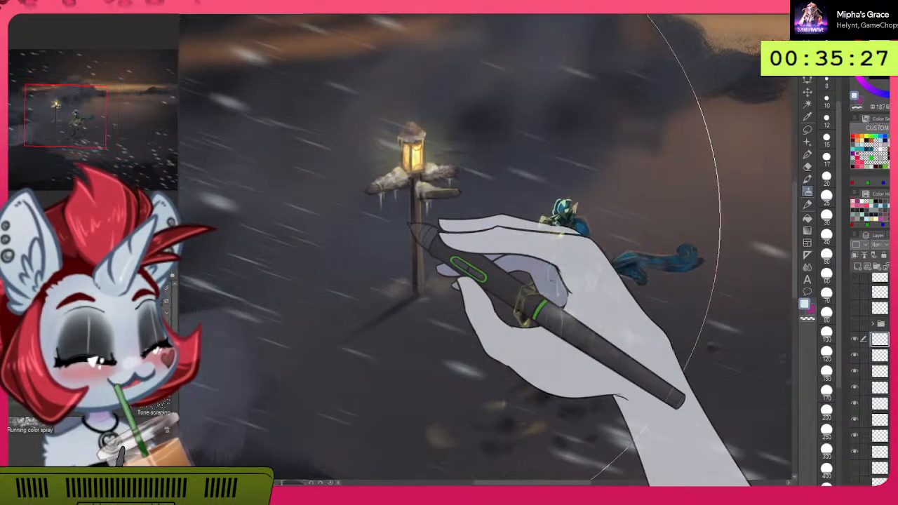
scroll(471, 232, down, 1)
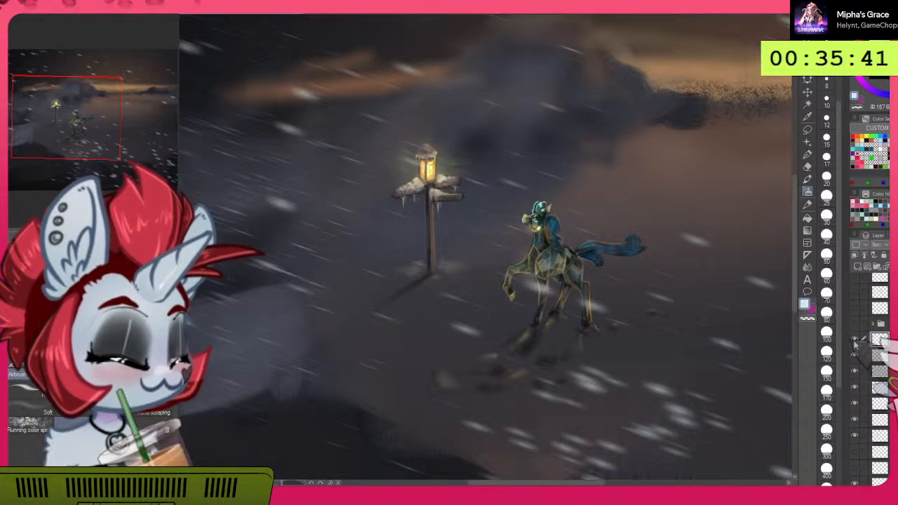
Step: Compare the scene with and without the streaked snow layer, leaving that layer hidden
click(855, 341)
click(855, 341)
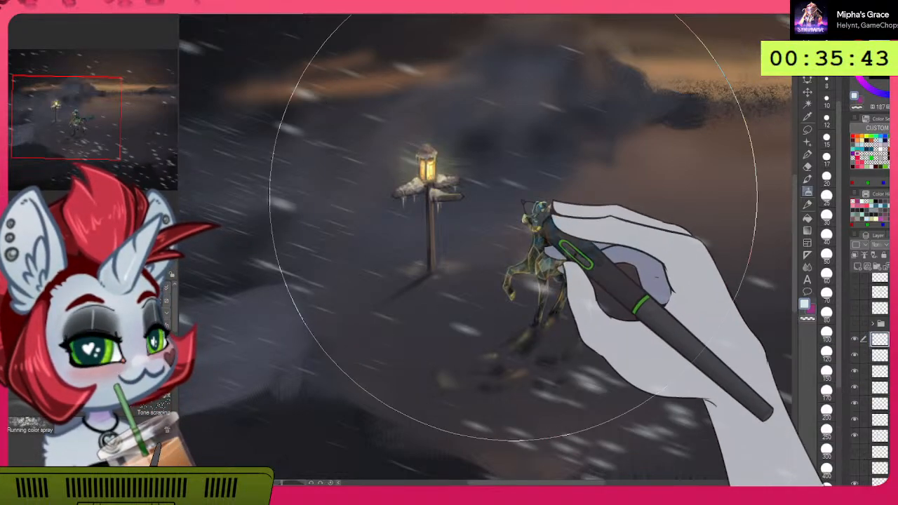
scroll(501, 241, down, 5)
scroll(551, 243, up, 5)
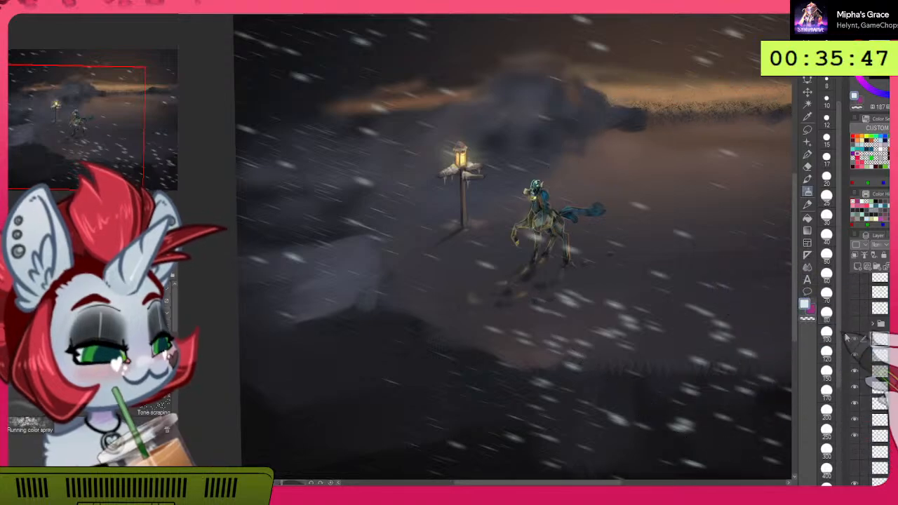
click(856, 341)
click(855, 341)
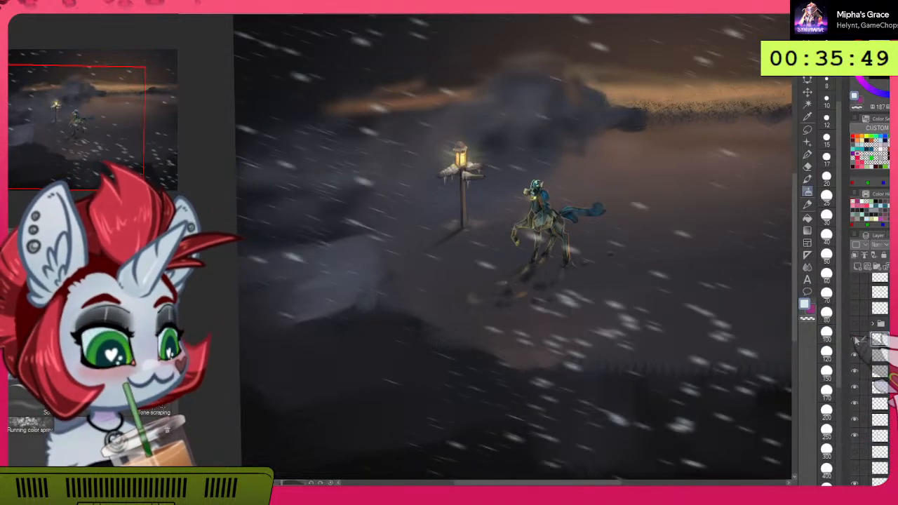
click(856, 341)
Step: Show the finer snowfall layer lower in the stack and toggle it to compare its effect on the scene
scroll(872, 442, down, 8)
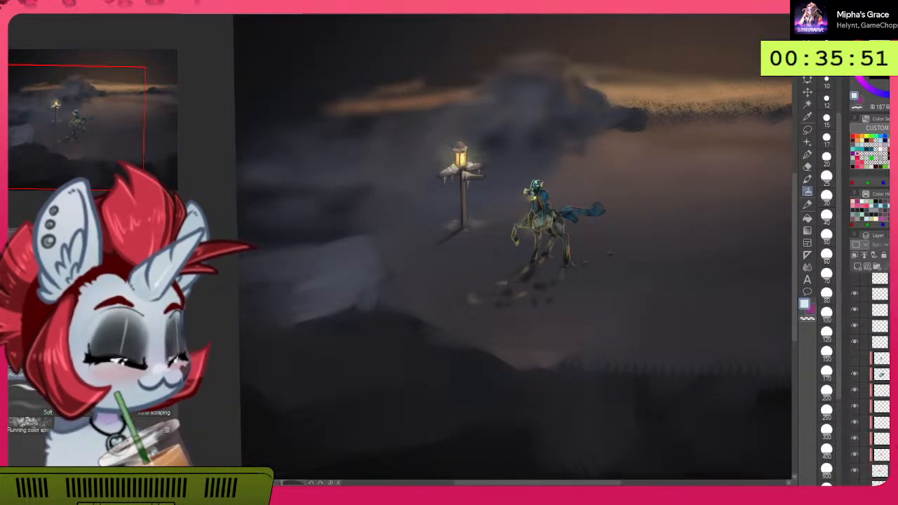
click(856, 435)
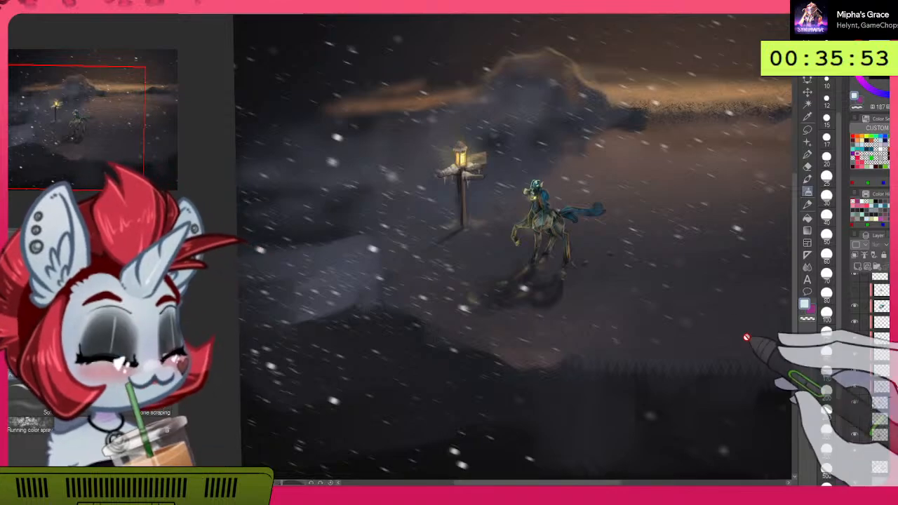
drag(737, 355, 513, 274)
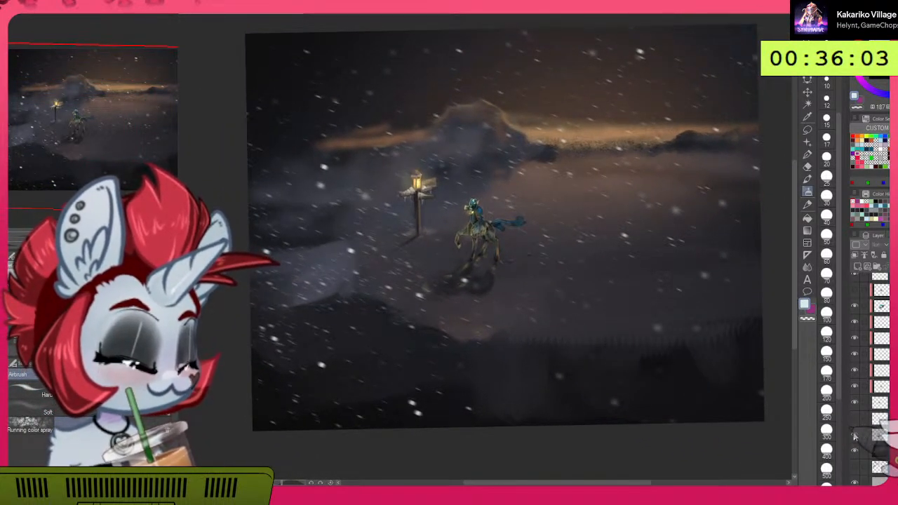
click(854, 435)
click(854, 434)
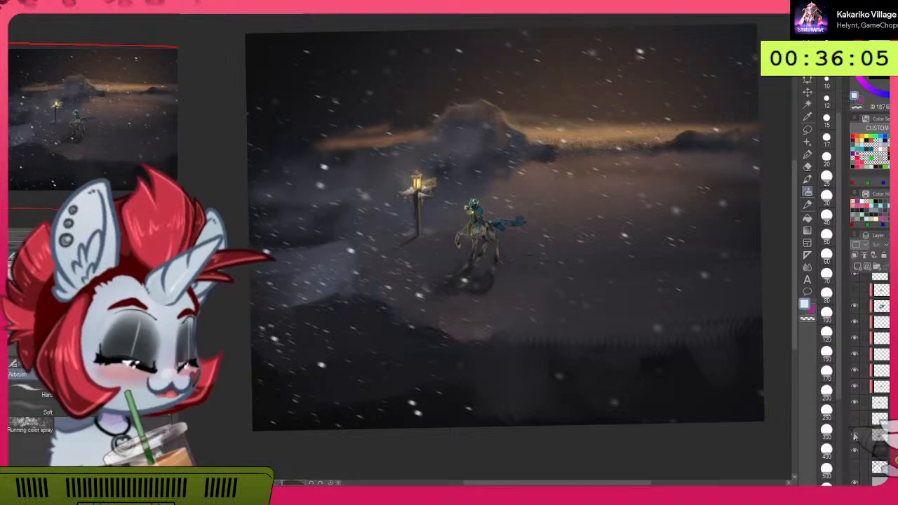
Step: Select the finer snowfall layer and erase the extra signboard beside the lamp post using a brush with transparent colour
click(883, 435)
click(808, 319)
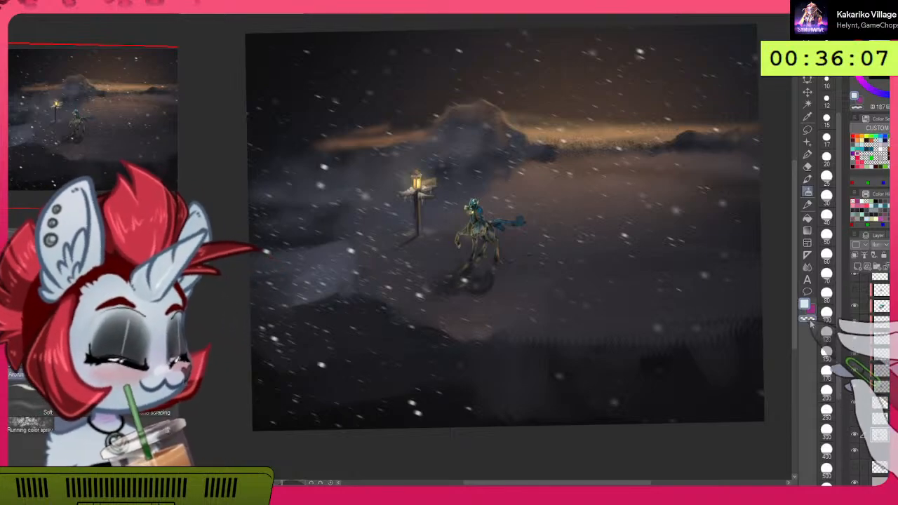
click(808, 180)
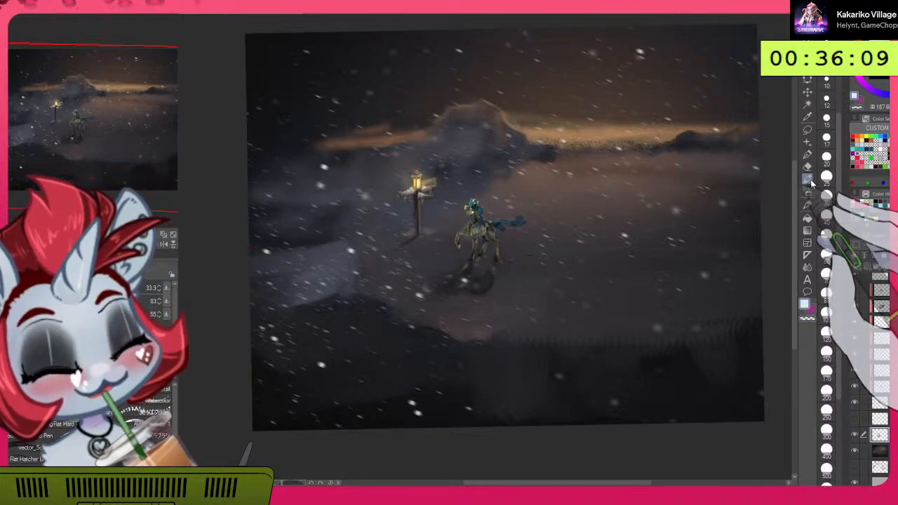
scroll(433, 176, up, 3)
drag(431, 195, 440, 186)
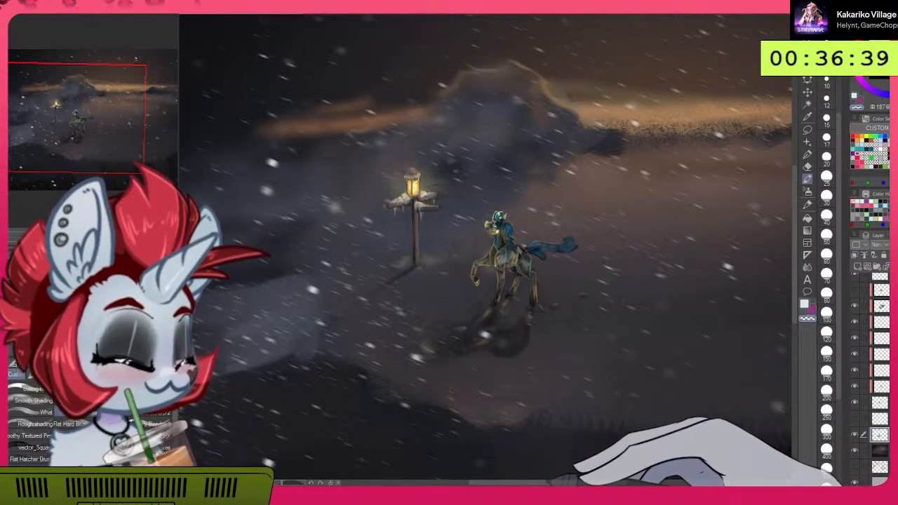
Step: Paint over the heavy shadow beneath the horse with a sampled dark ground colour, checking the result by toggling the layer
alt+click(522, 341)
mouse_move(522, 340)
mouse_down()
mouse_move(518, 324)
mouse_move(512, 355)
mouse_up()
mouse_move(536, 326)
mouse_down()
mouse_move(527, 345)
mouse_move(536, 337)
mouse_up()
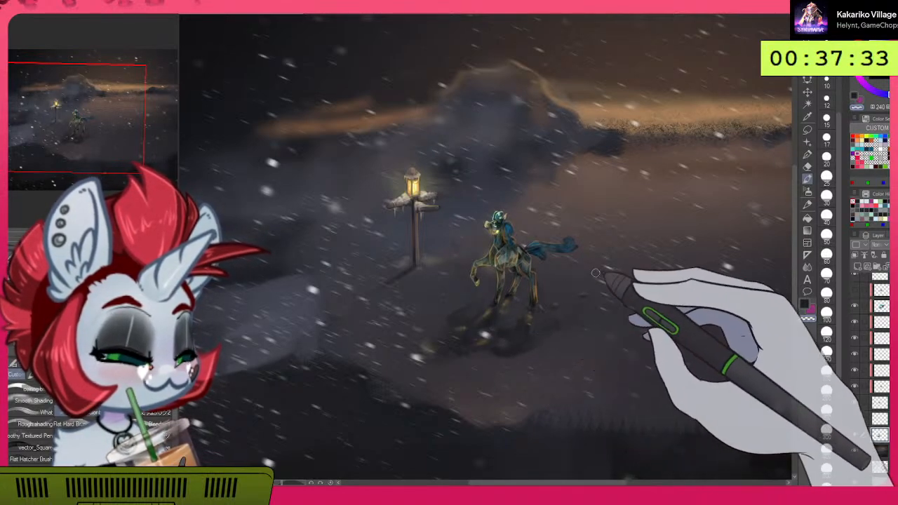
click(855, 436)
click(855, 437)
click(855, 436)
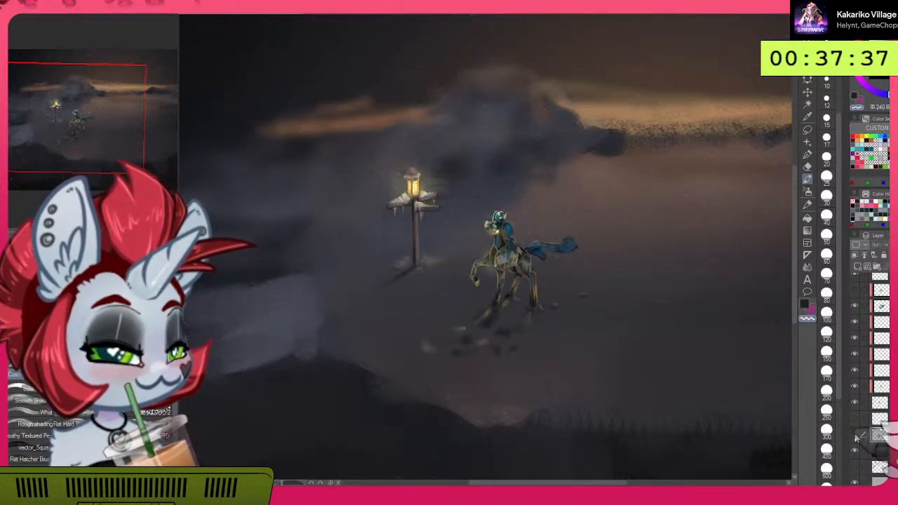
click(855, 436)
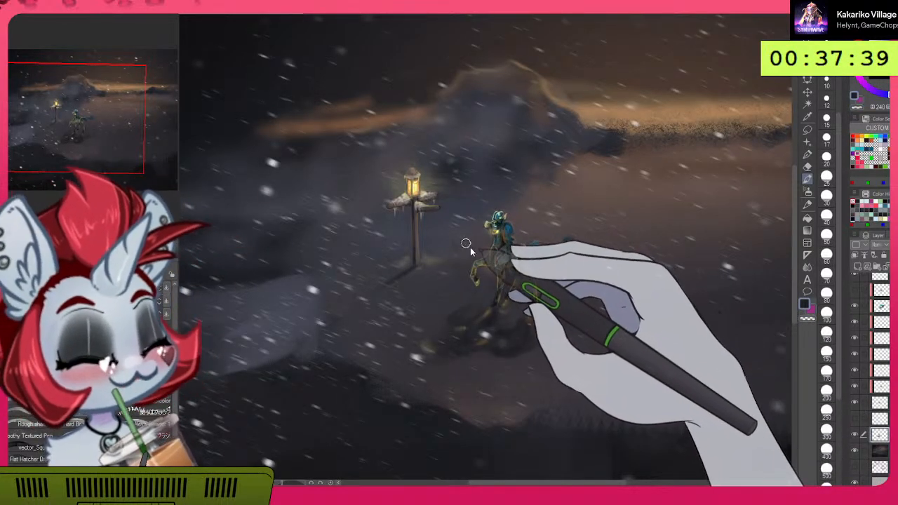
Step: Try a dark shadow stroke beside the horse's raised foreleg with a sampled ground colour, and erase it using transparent colour
drag(453, 242, 469, 260)
alt+click(466, 244)
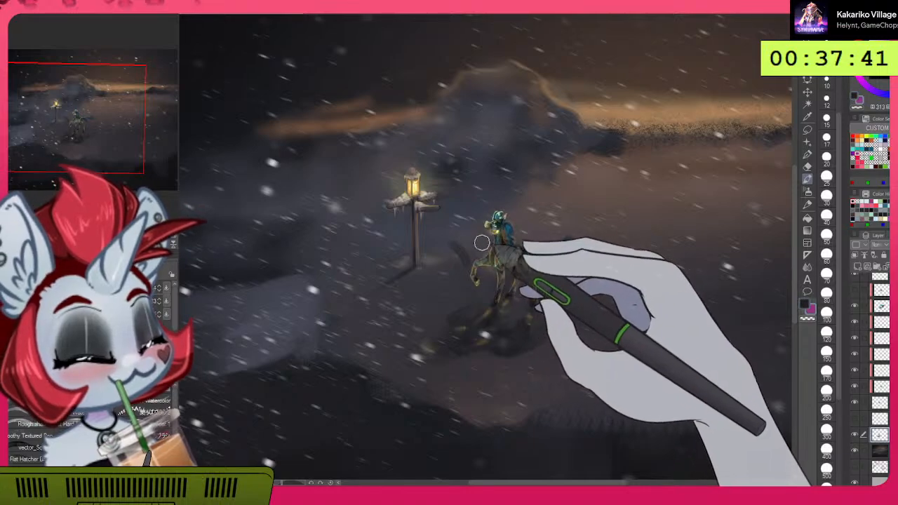
key(c)
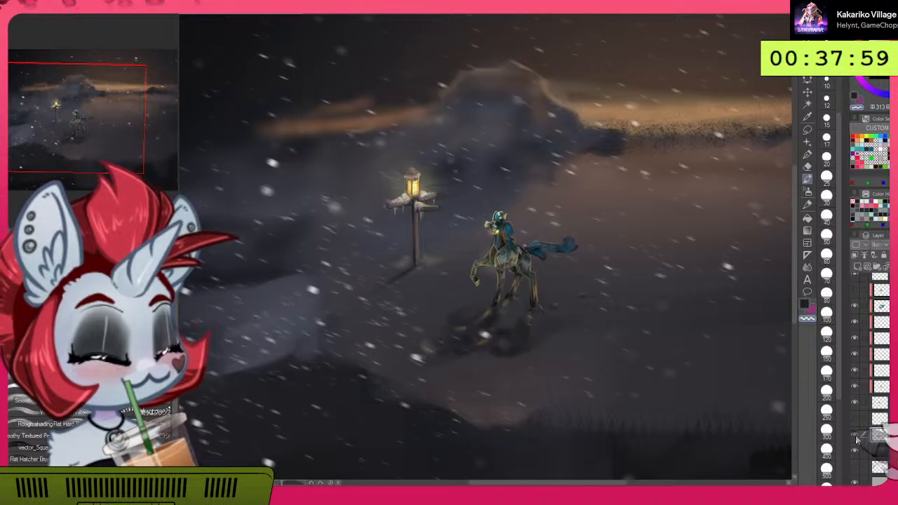
Step: Toggle the ground shadow layer and the paint layer above it to compare how the area beneath the horse looks
click(856, 437)
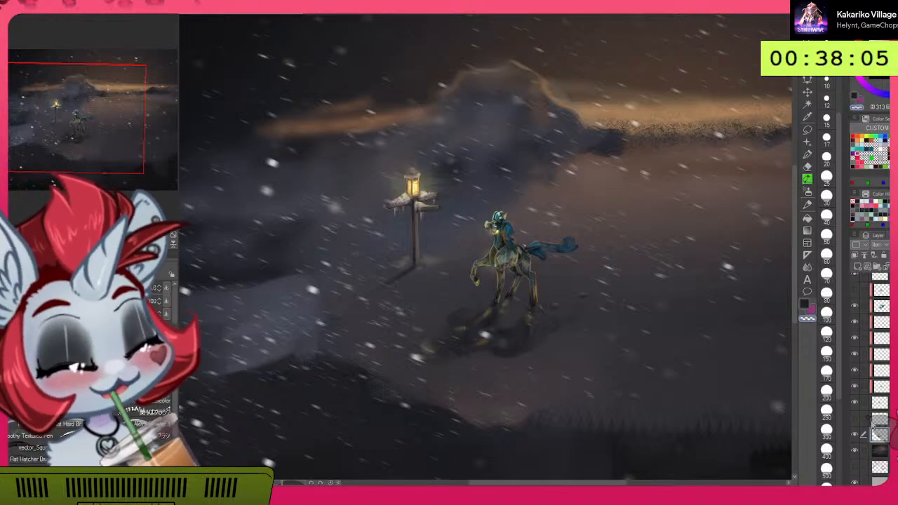
key(b)
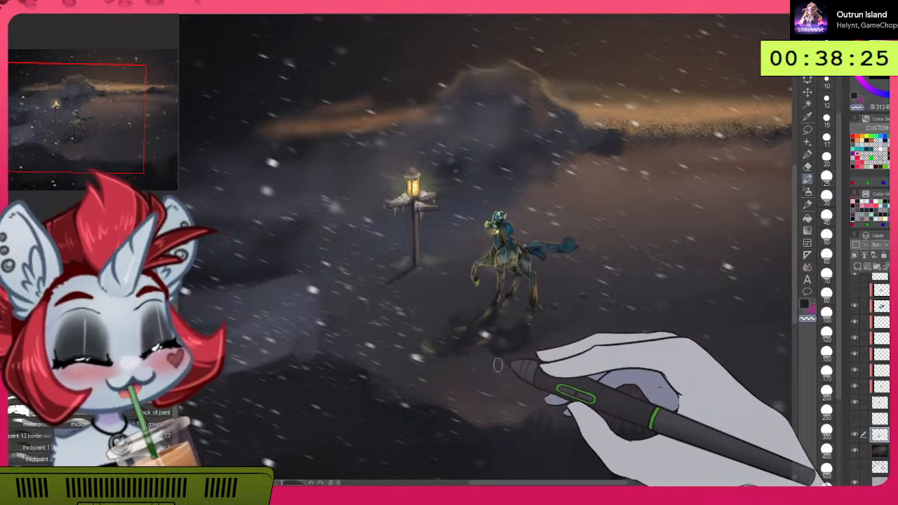
scroll(523, 368, up, 2)
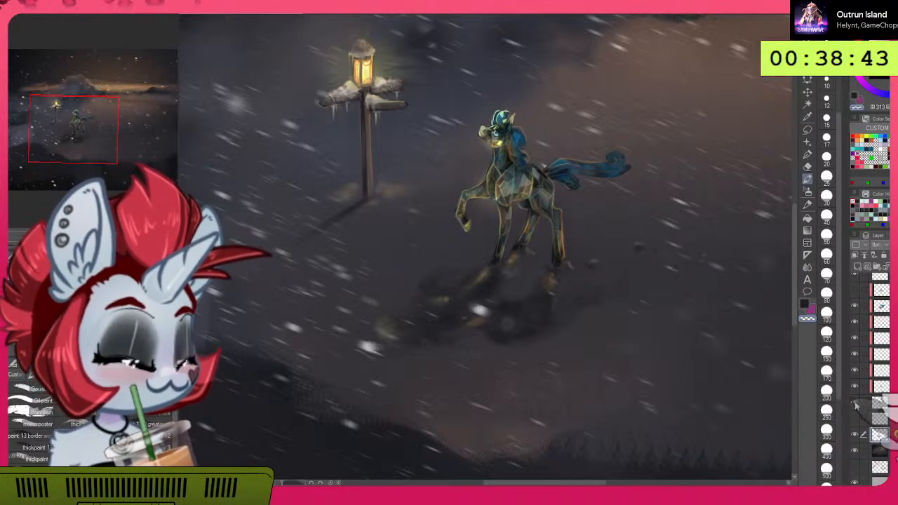
click(855, 406)
click(855, 406)
click(855, 435)
click(855, 434)
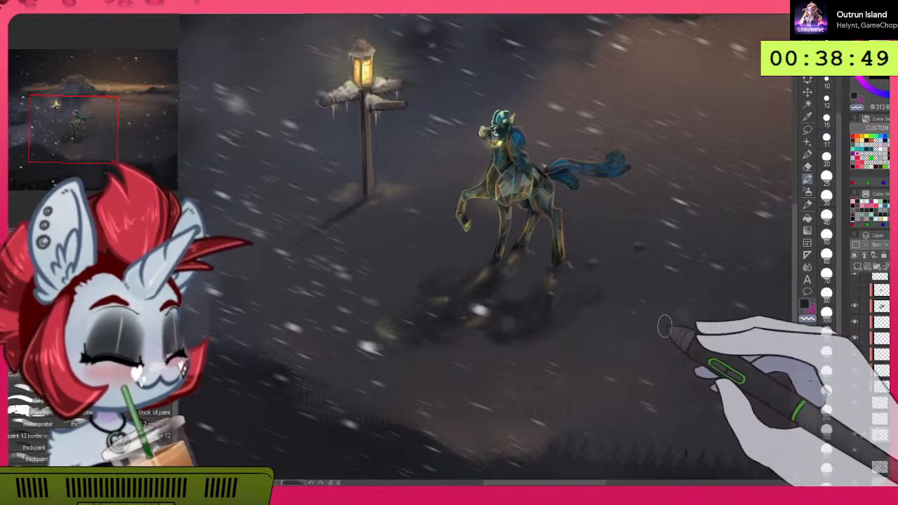
Step: Check the whole composition against a close-up of the horse and save the painting
click(152, 244)
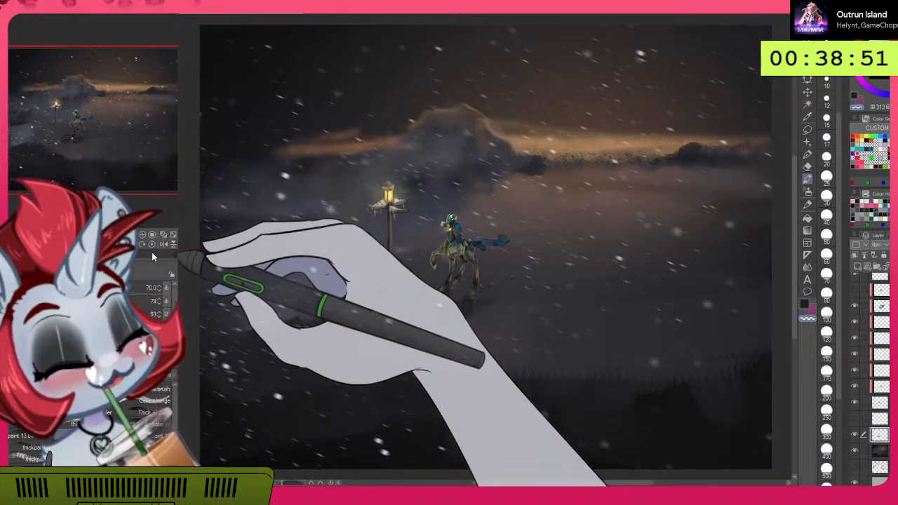
scroll(483, 260, up, 4)
drag(491, 256, 576, 262)
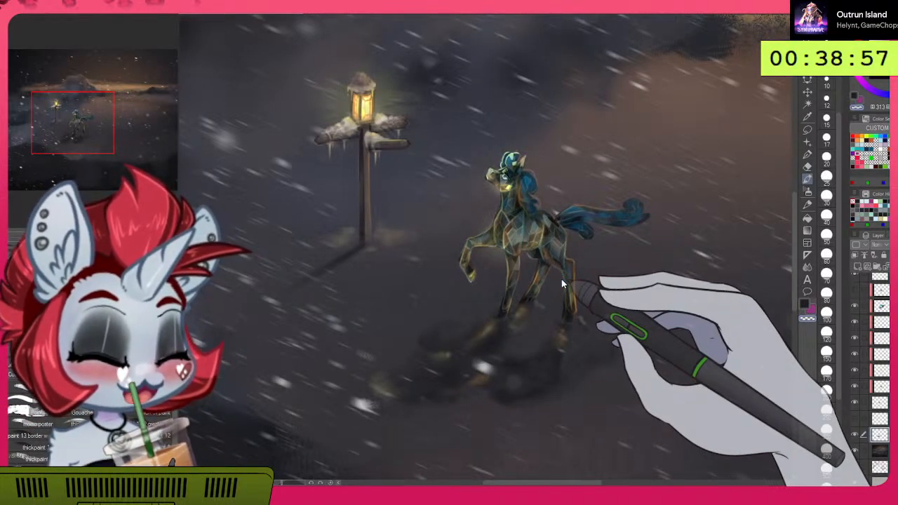
key(ctrl+s)
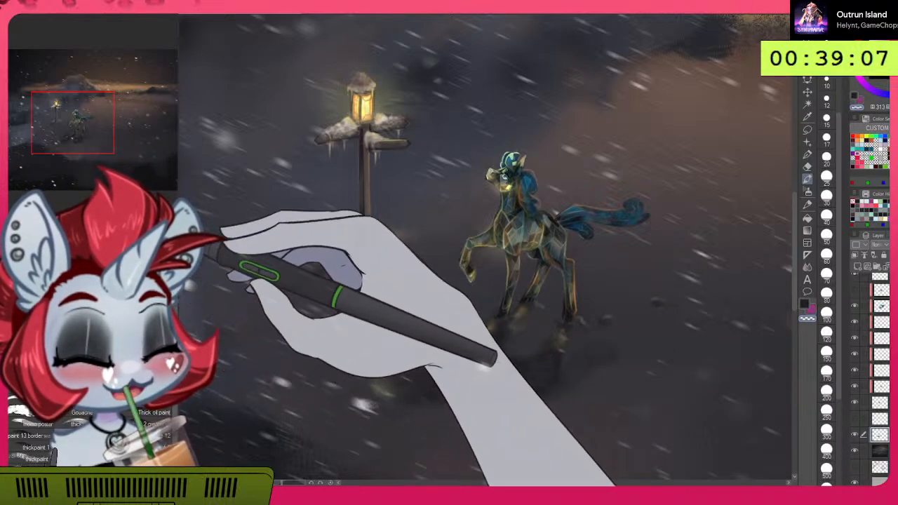
key(ctrl+0)
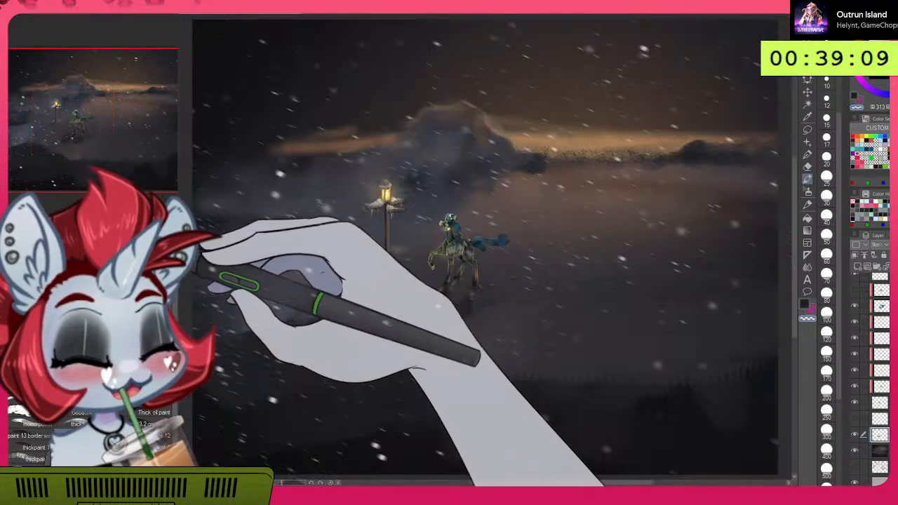
Step: Change the brush size, paint over the bright flakes in the horse's shadow, and add small dark clumps of disturbed snow around its hooves
scroll(430, 265, up, 3)
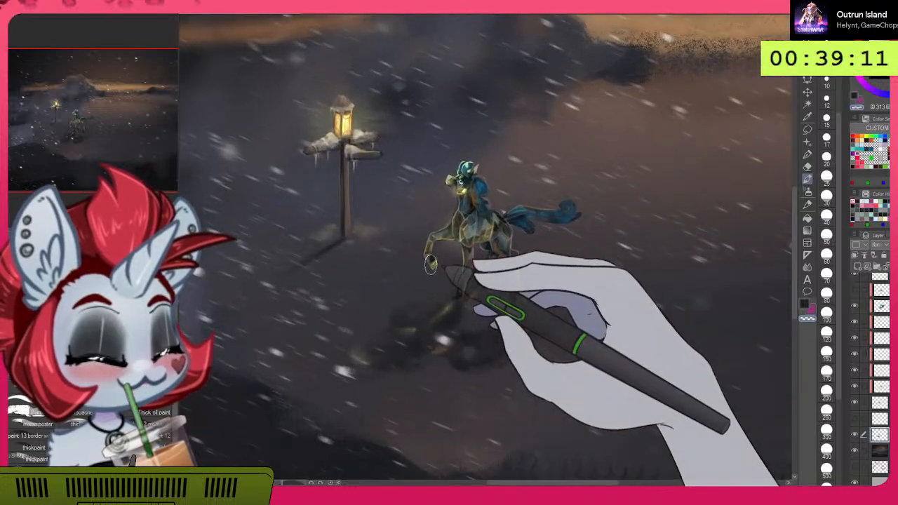
scroll(431, 264, up, 2)
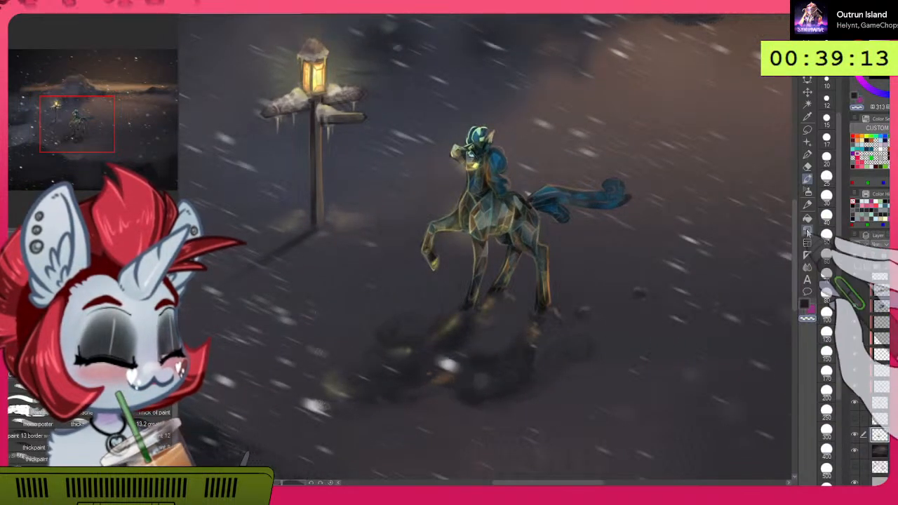
scroll(800, 231, up, 2)
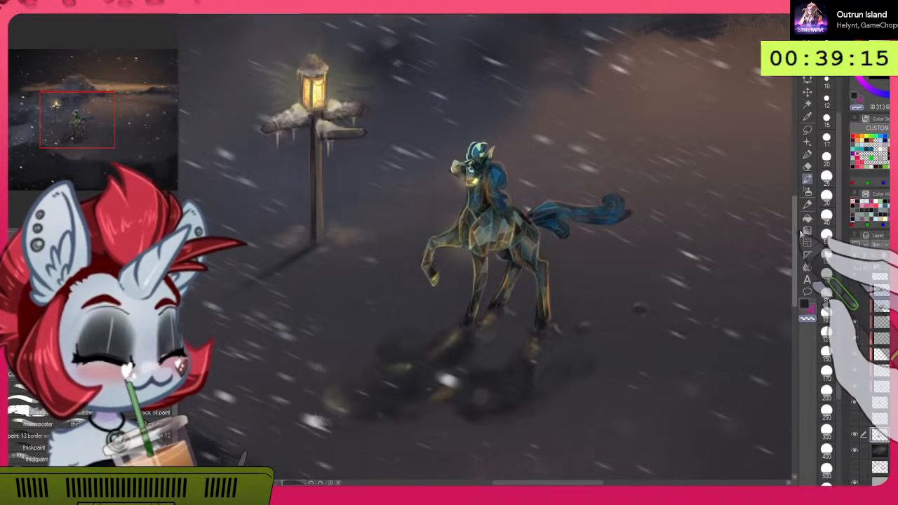
scroll(800, 232, down, 2)
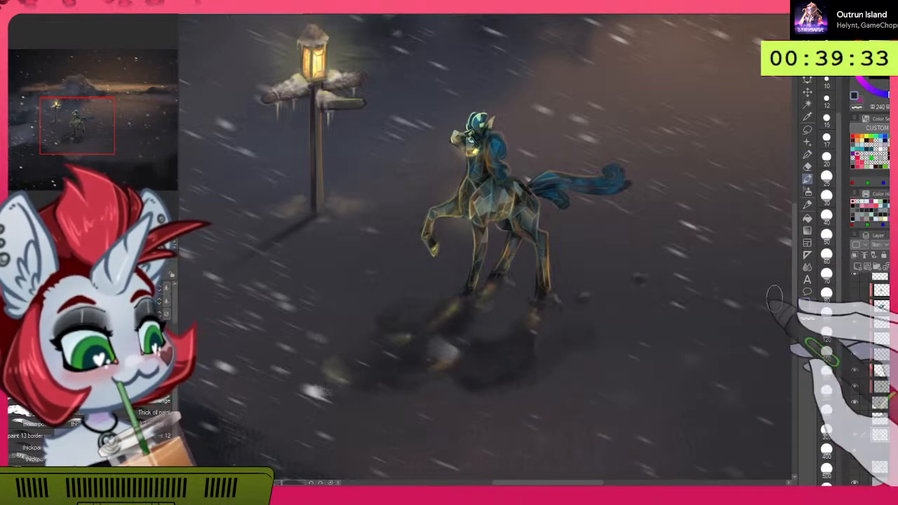
click(827, 156)
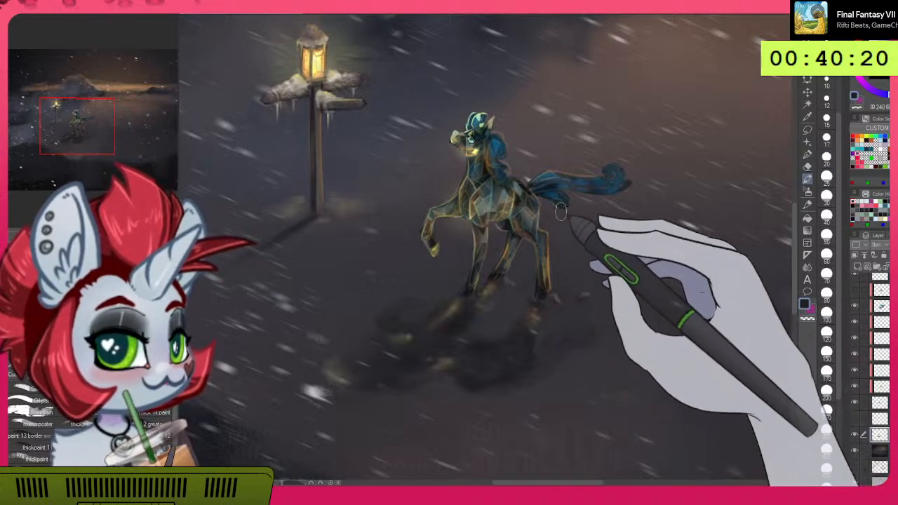
drag(559, 311, 555, 311)
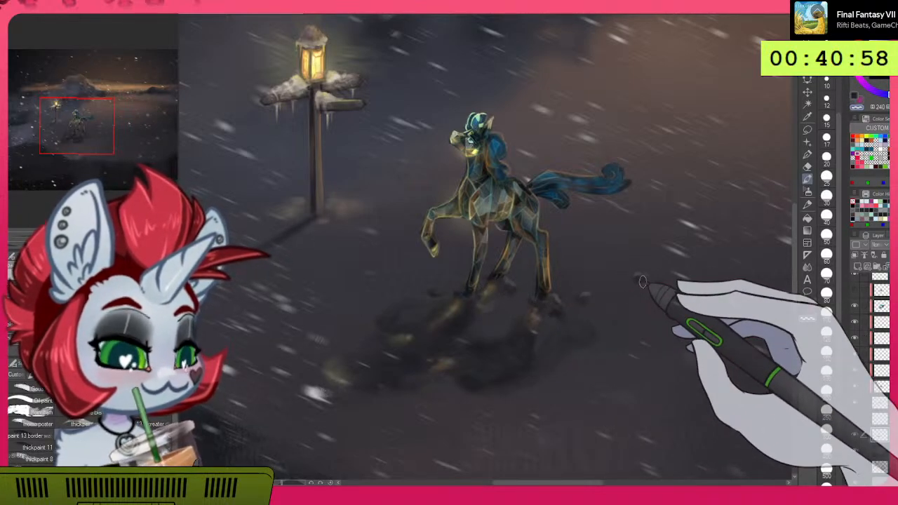
drag(643, 281, 637, 280)
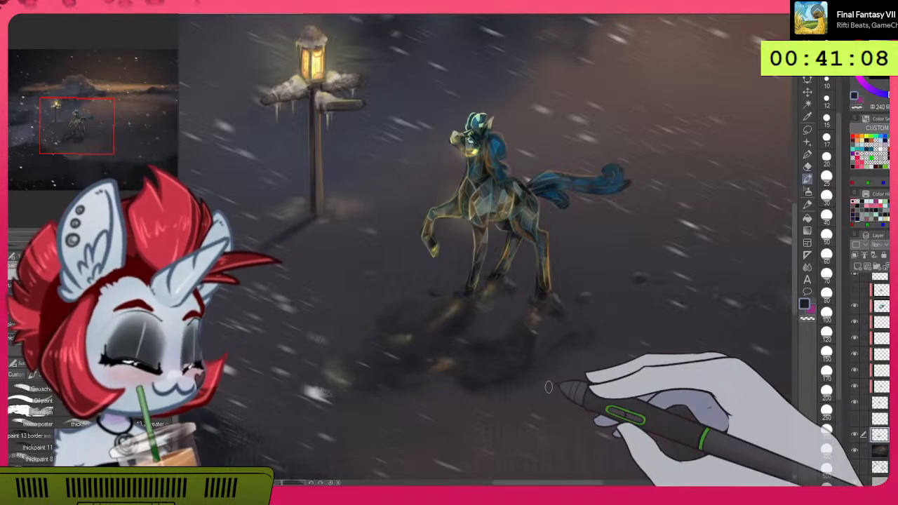
Step: Toggle the ground shadow layers and the horse's line art layer to compare their effect on the scene
click(856, 403)
click(856, 405)
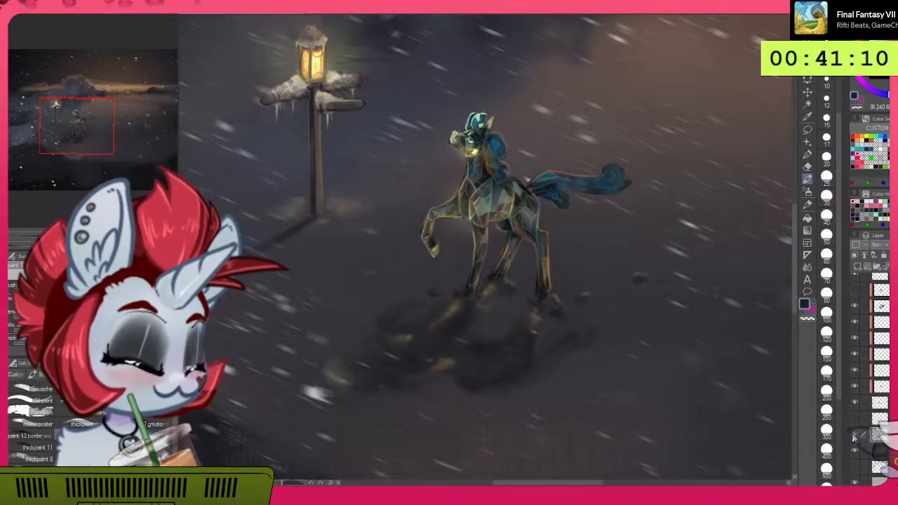
click(855, 436)
click(855, 435)
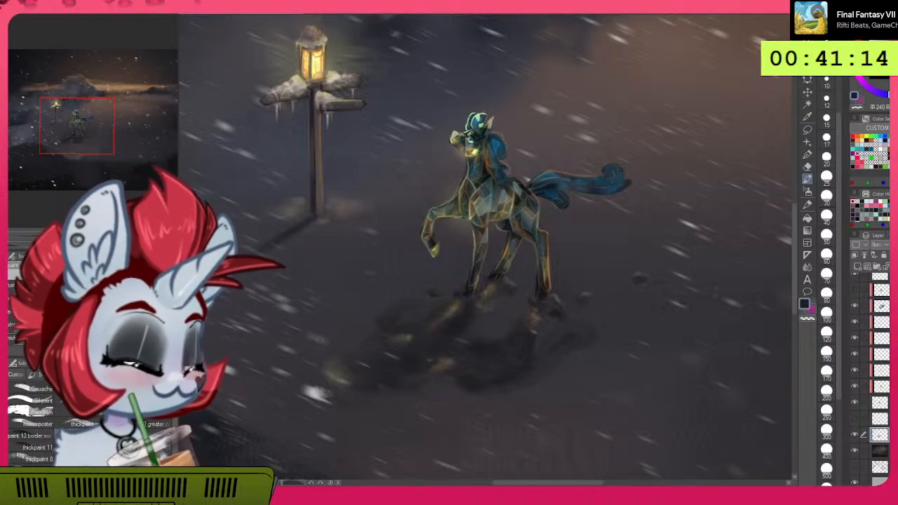
scroll(871, 393, up, 3)
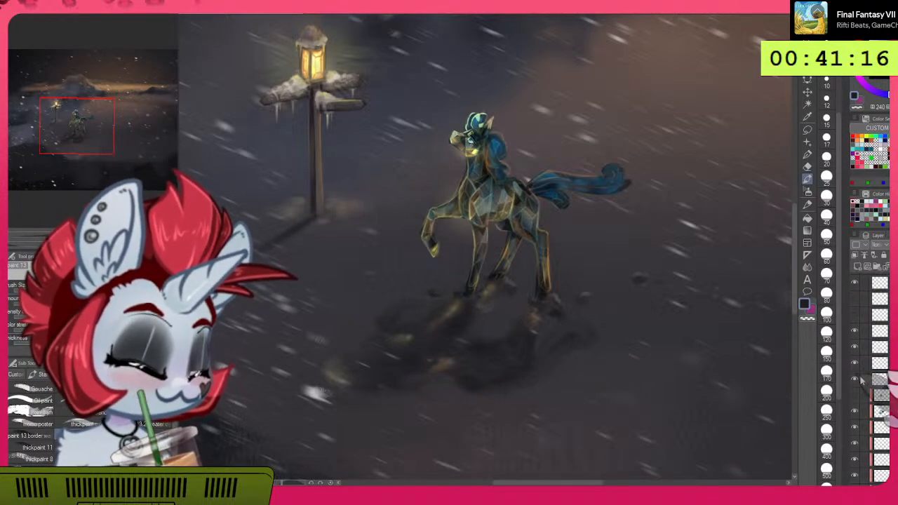
click(855, 365)
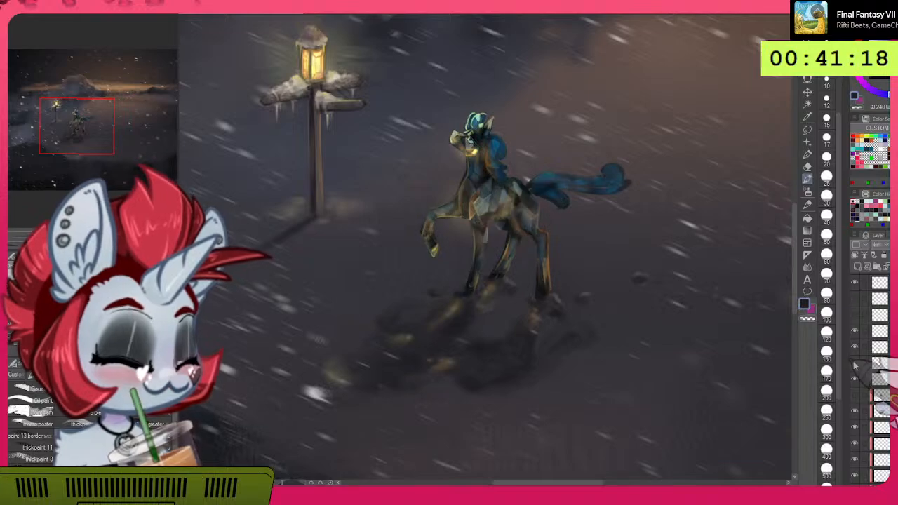
click(855, 365)
Step: Select the layer directly above the line art and try a reflected-light stroke behind the hooves with blue sampled from the tail
click(856, 346)
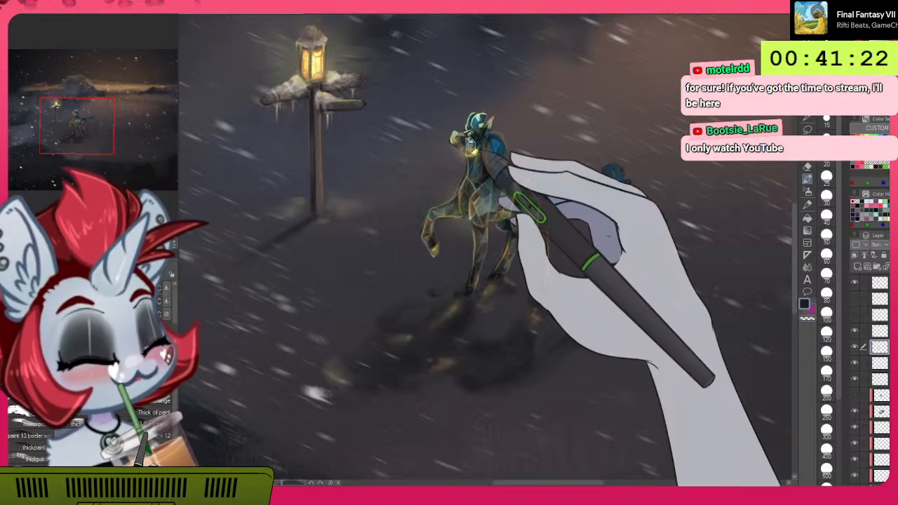
alt+click(476, 150)
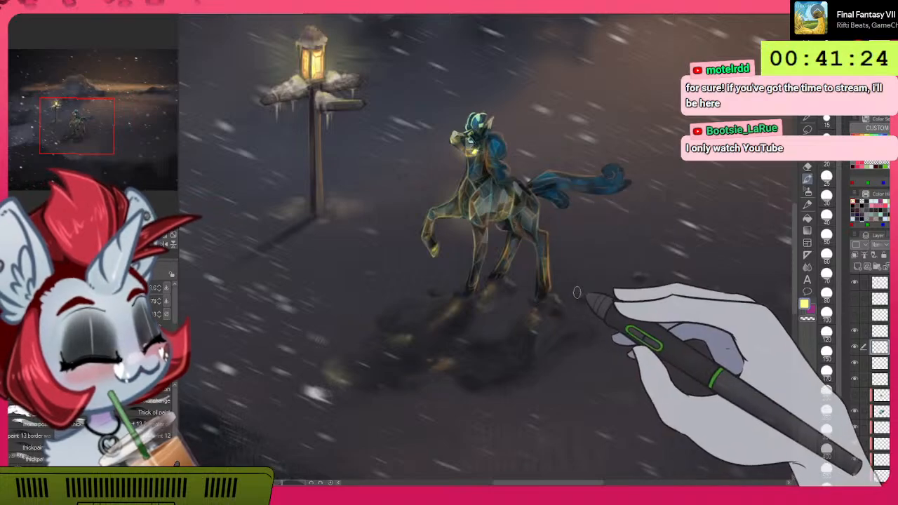
alt+click(545, 170)
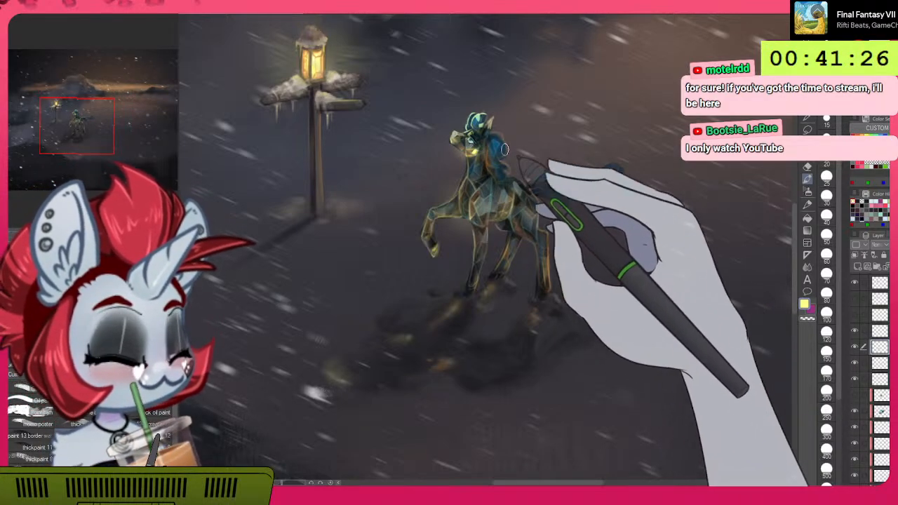
drag(570, 333, 581, 322)
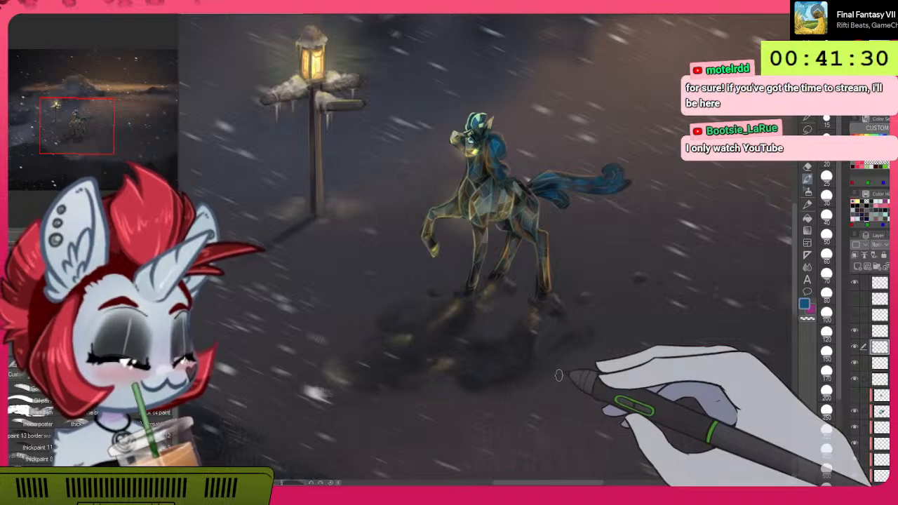
Step: Switch to the hard airbrush, adjust its size, and try a soft blue light spot on the ground behind the hooves
click(807, 191)
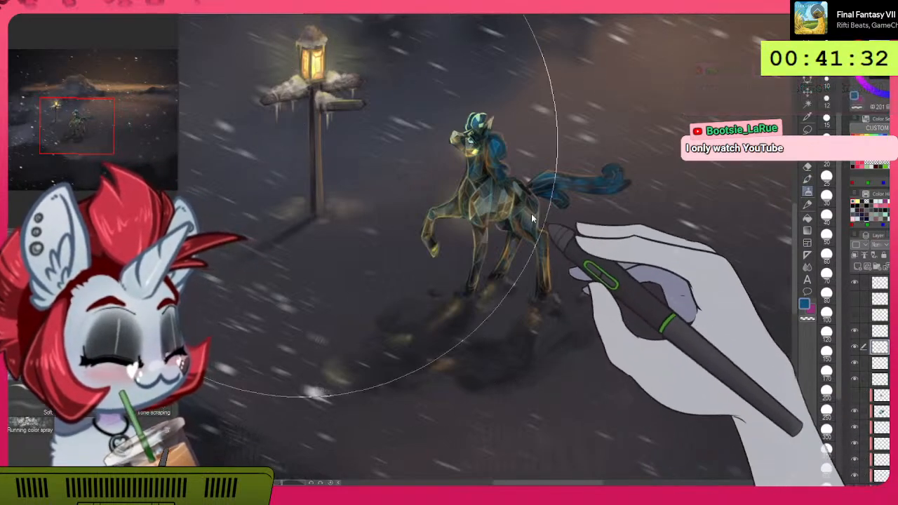
drag(539, 220, 318, 188)
mouse_move(579, 330)
mouse_down()
mouse_move(600, 349)
mouse_move(708, 313)
mouse_move(719, 325)
mouse_move(713, 320)
mouse_up()
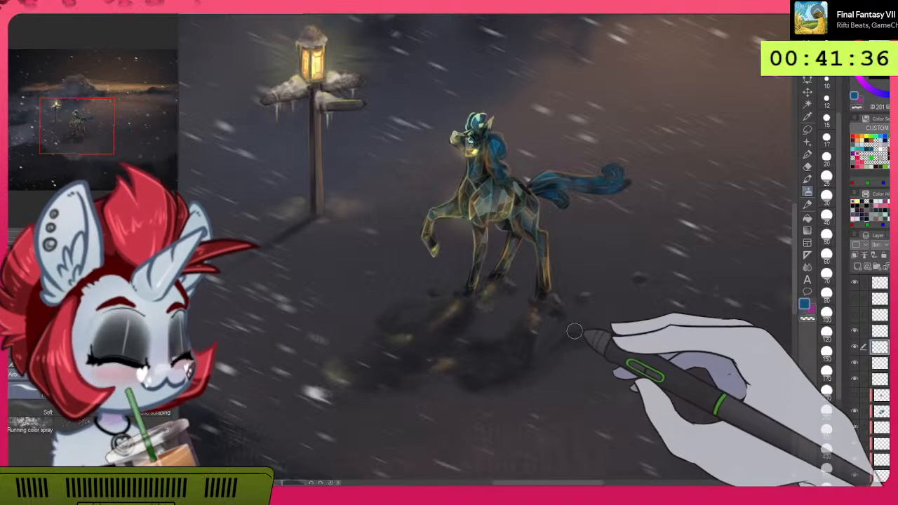
mouse_move(578, 328)
mouse_down()
mouse_move(585, 339)
mouse_move(571, 331)
mouse_up()
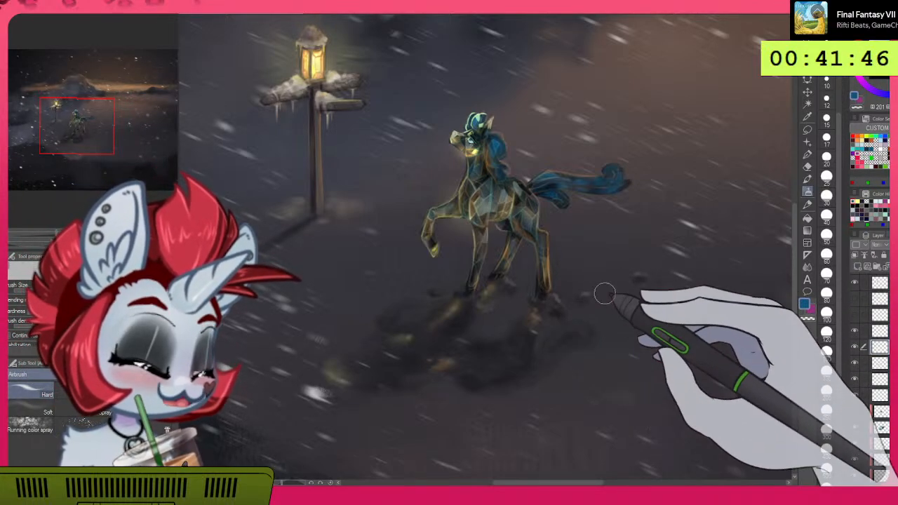
Step: Sample pale green from the highlight on the horse's head and airbrush soft reflected-light spots at both ends of its ground shadow
alt+click(479, 118)
drag(478, 117, 481, 127)
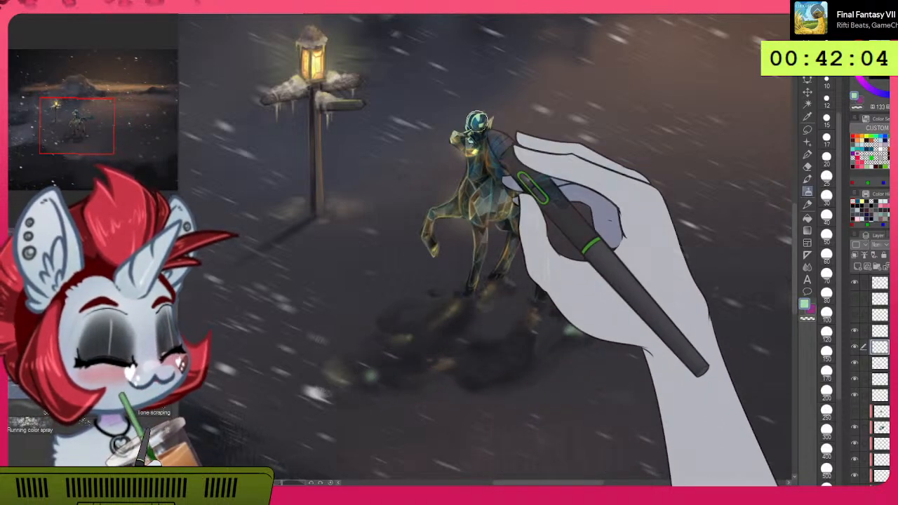
mouse_move(517, 137)
mouse_down()
mouse_move(537, 138)
mouse_move(553, 122)
mouse_up()
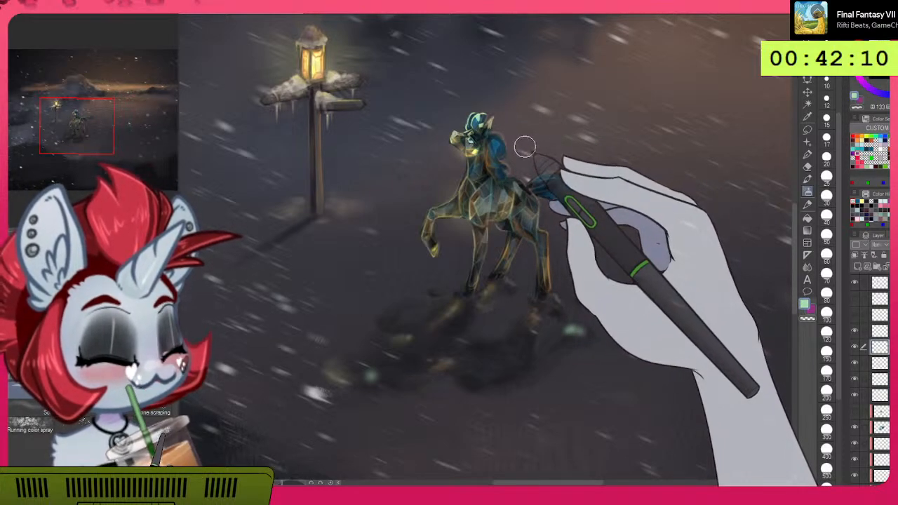
Step: Layer sampled yellow over the light spot behind the hooves and add orange reflected-light spots in the shadow ahead of the horse
alt+click(501, 171)
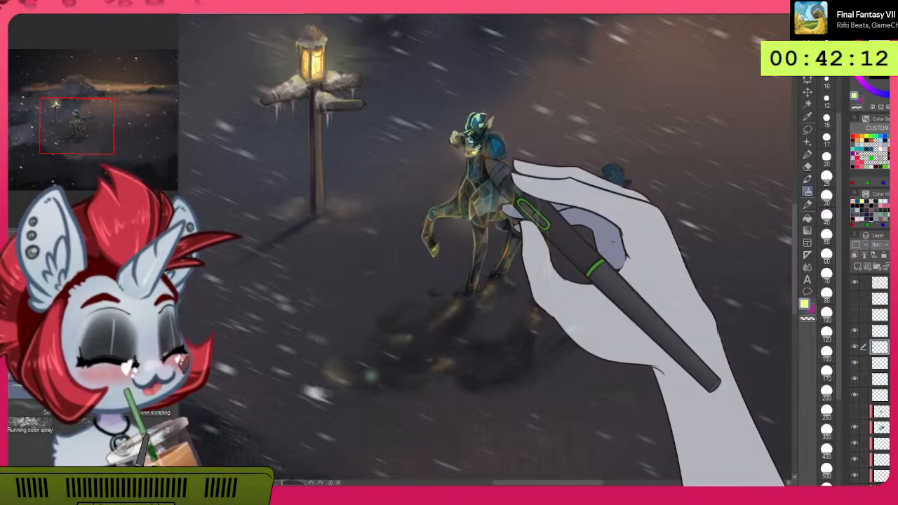
drag(502, 171, 500, 167)
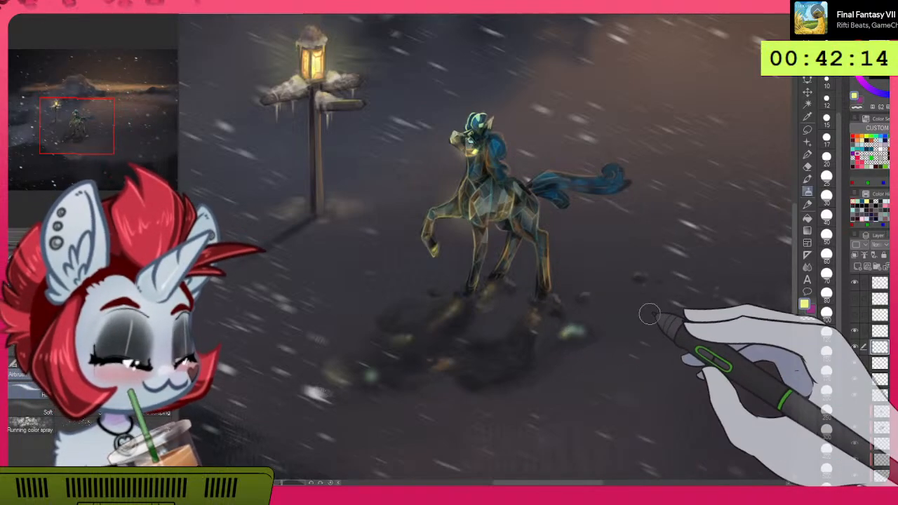
drag(568, 334, 581, 328)
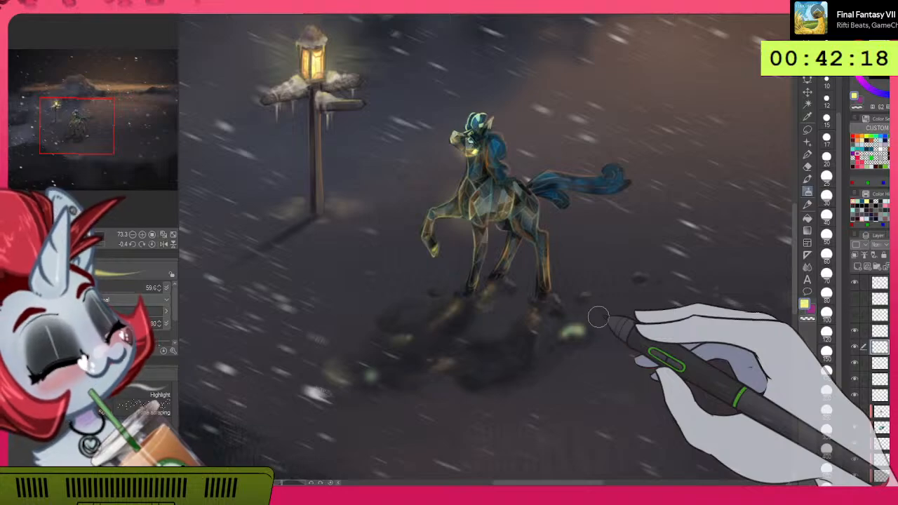
alt+click(492, 157)
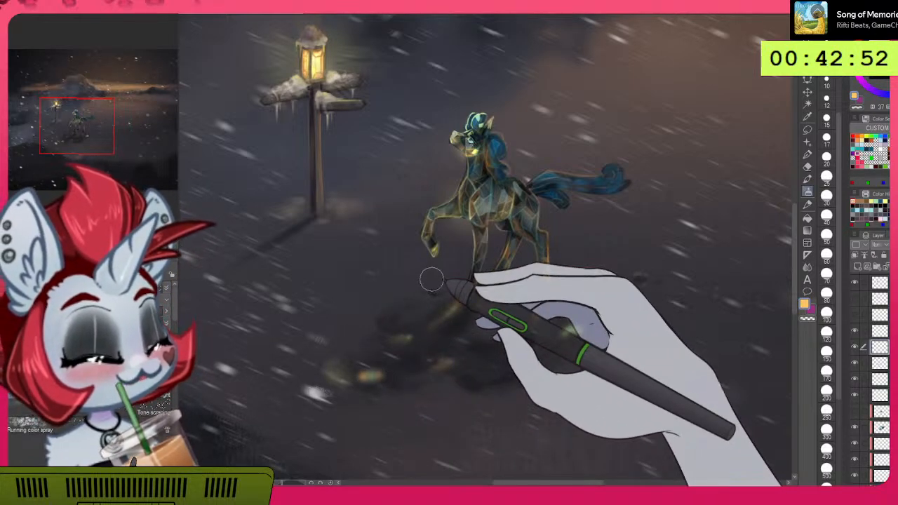
click(405, 303)
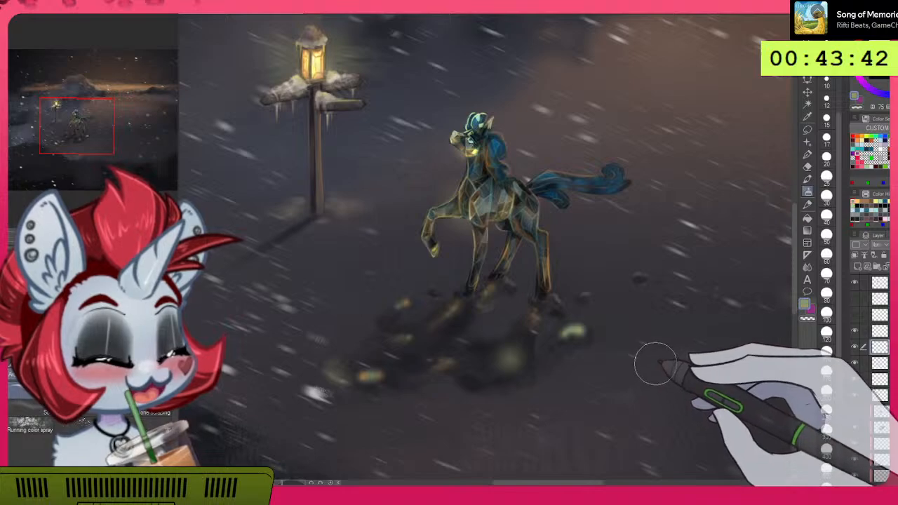
Step: Sample orange from the lantern glass and airbrush soft warm light along the figure's tail, undoing and redoing the strokes
drag(669, 417, 648, 409)
drag(621, 340, 648, 422)
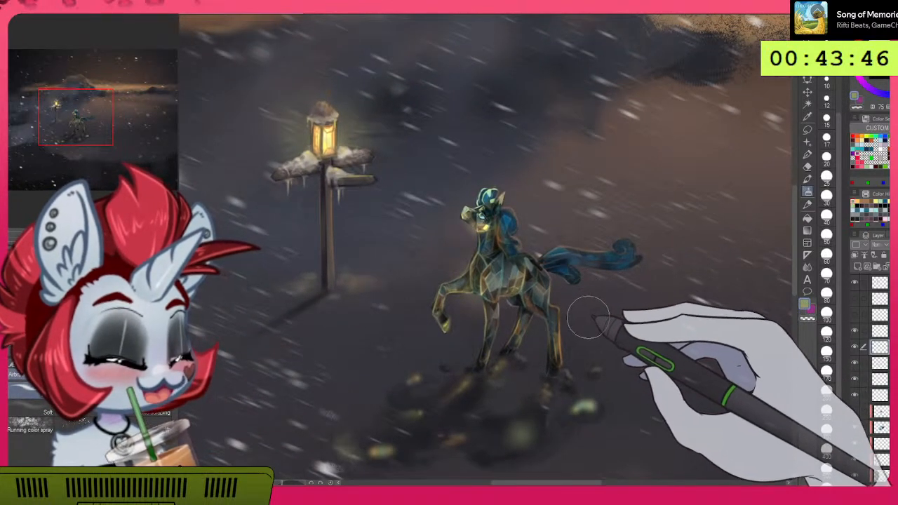
scroll(602, 303, up, 2)
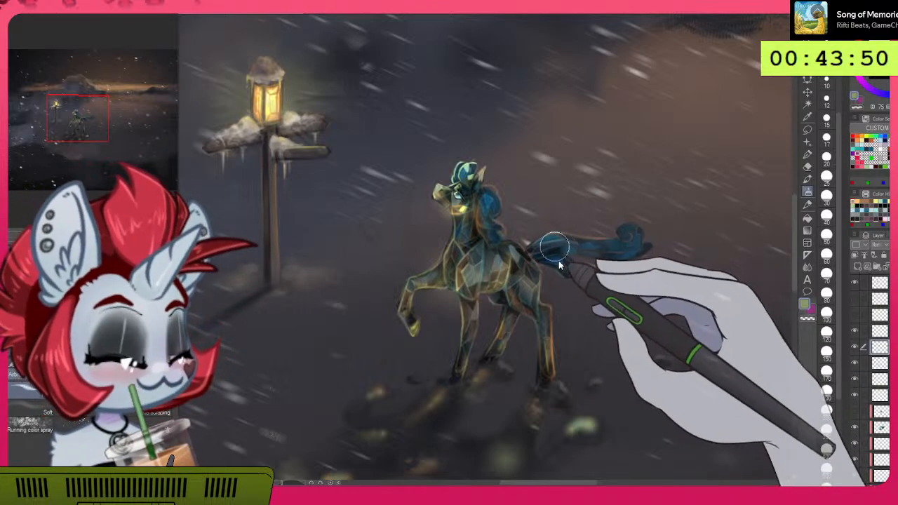
mouse_move(548, 254)
mouse_down()
mouse_move(613, 242)
mouse_move(577, 246)
mouse_up()
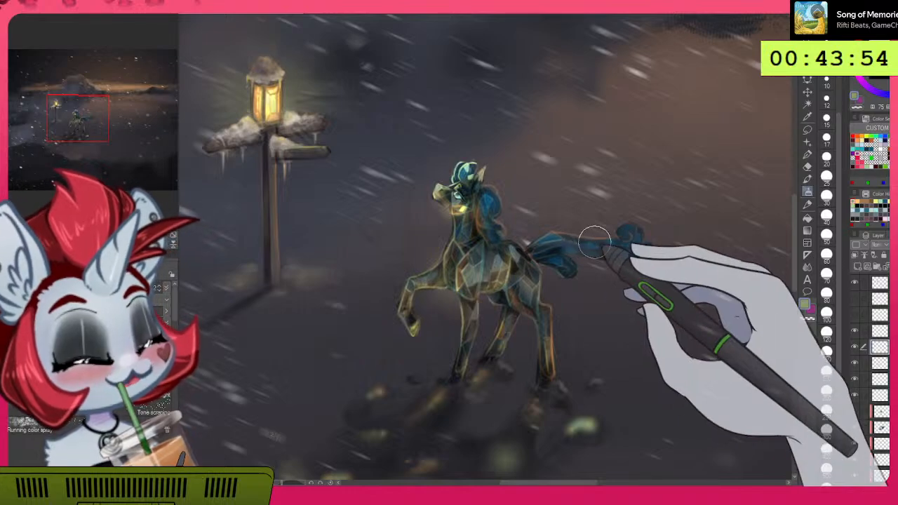
alt+click(274, 99)
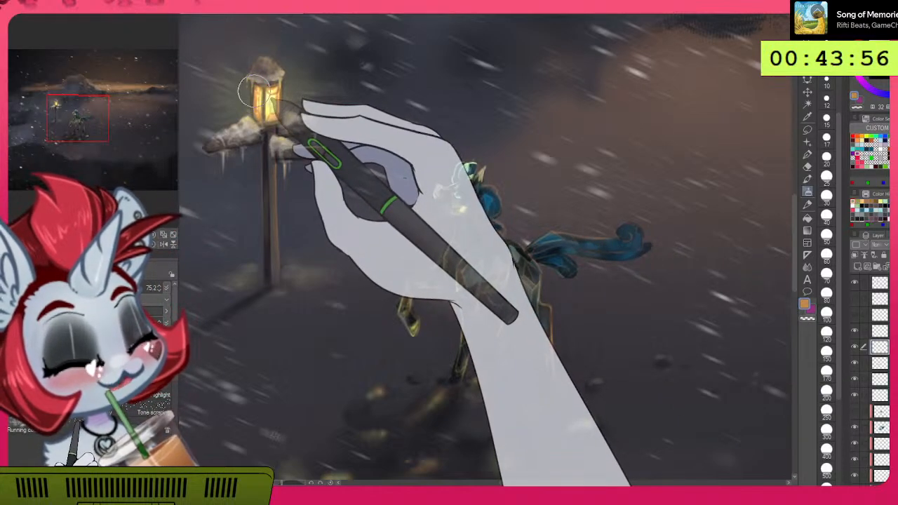
drag(543, 254, 570, 245)
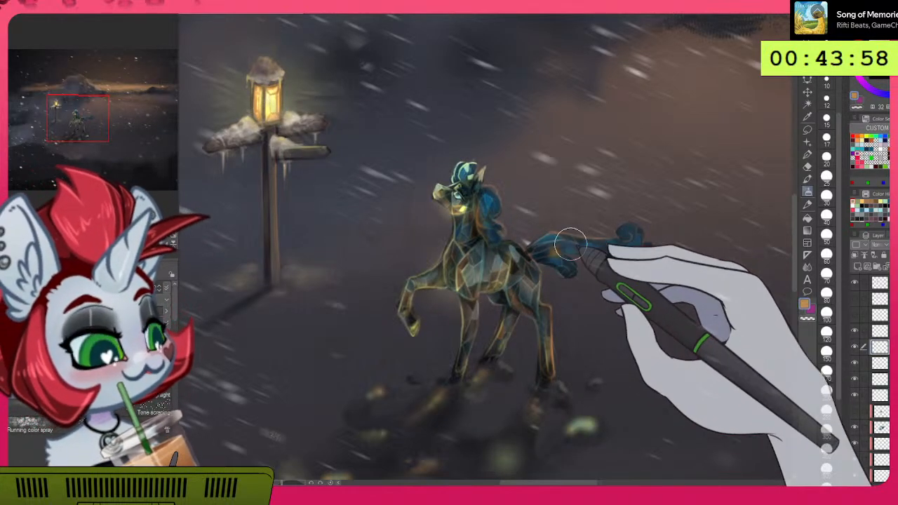
key(ctrl+z)
drag(544, 254, 589, 240)
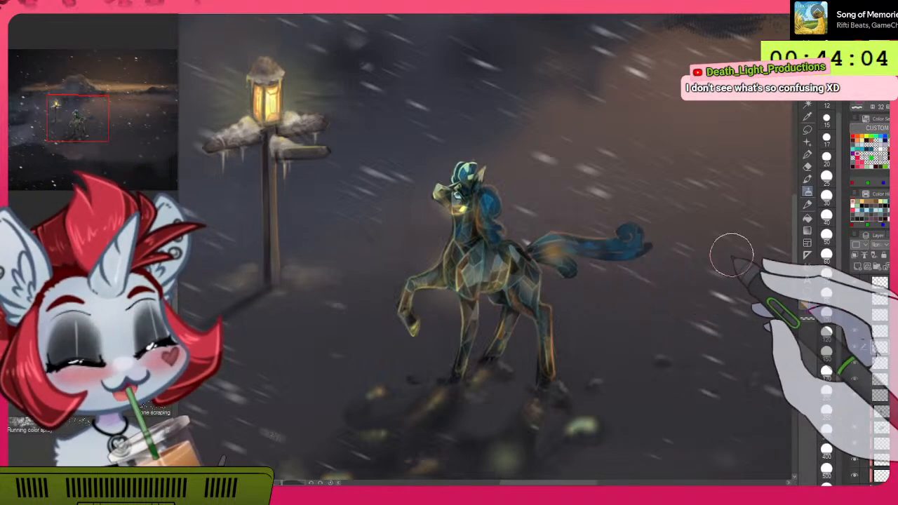
key(ctrl+z)
mouse_move(626, 241)
mouse_down()
mouse_move(642, 244)
mouse_move(626, 242)
mouse_up()
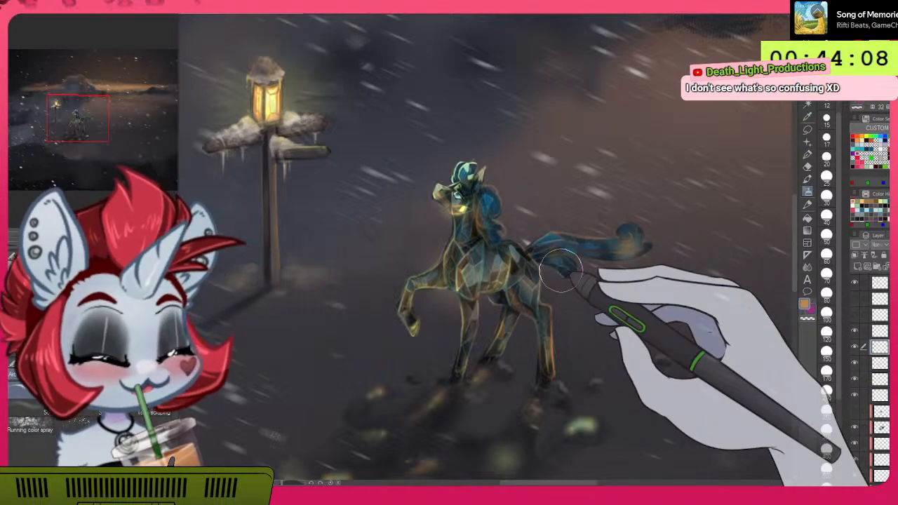
Step: Airbrush soft pale yellow light onto the curled tip and lower lock of the tail
mouse_move(737, 382)
mouse_down()
mouse_move(730, 396)
mouse_move(343, 345)
mouse_move(329, 290)
mouse_up()
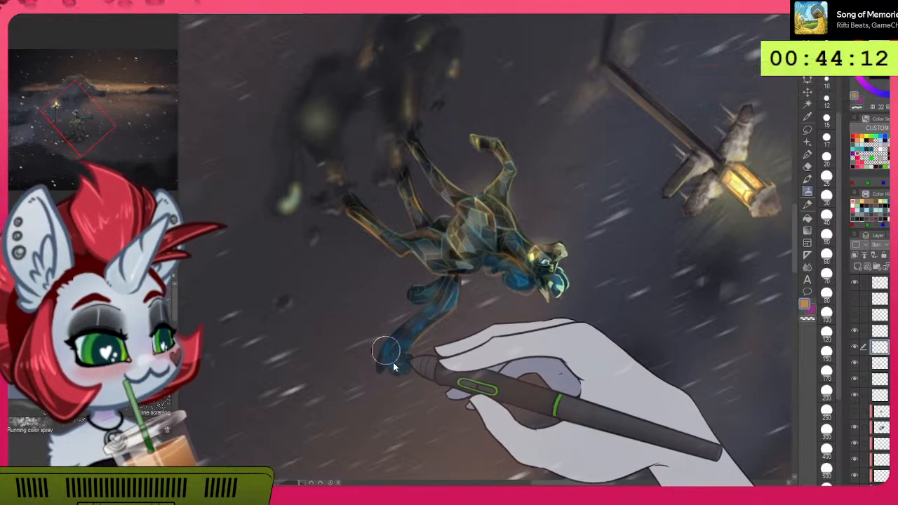
mouse_move(402, 360)
mouse_down()
mouse_move(394, 358)
mouse_move(407, 344)
mouse_up()
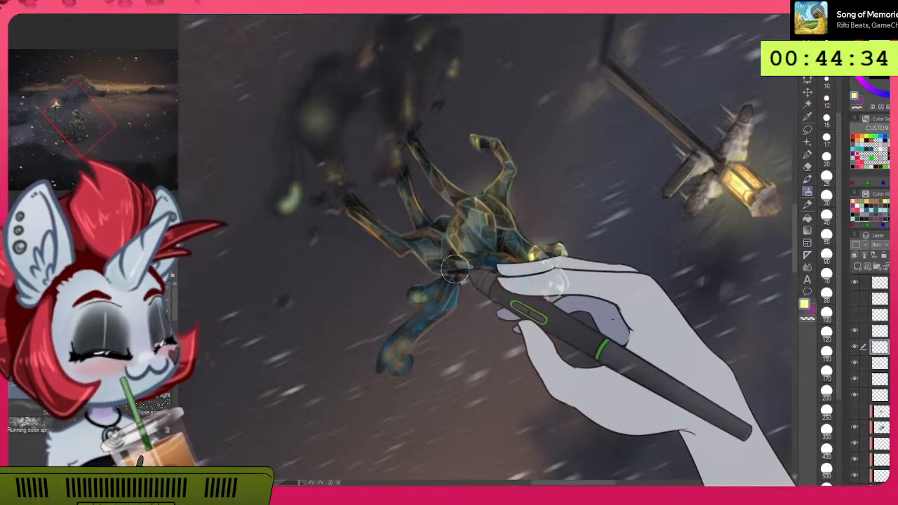
key(ctrl+0)
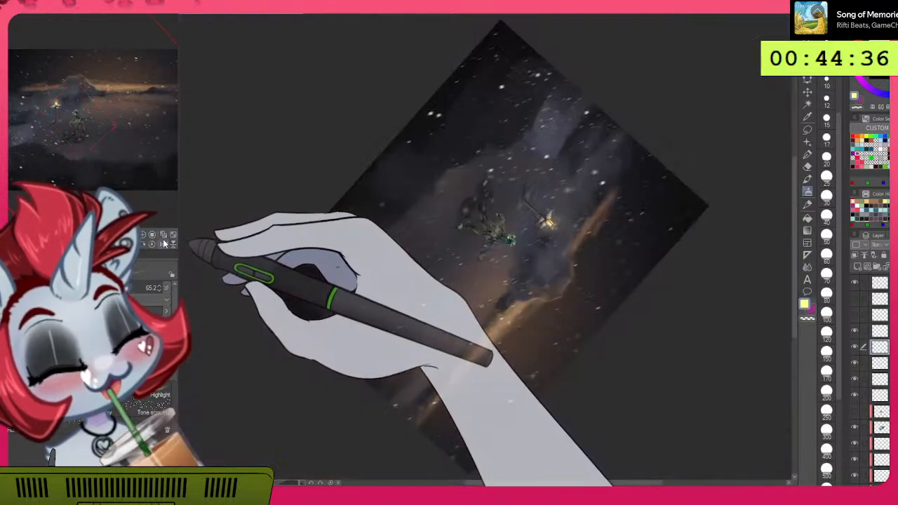
scroll(485, 280, up, 5)
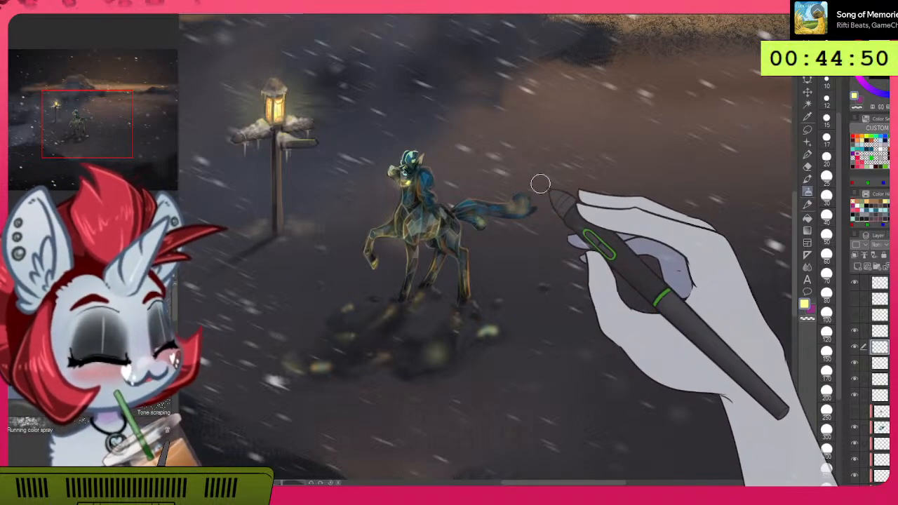
drag(521, 202, 520, 198)
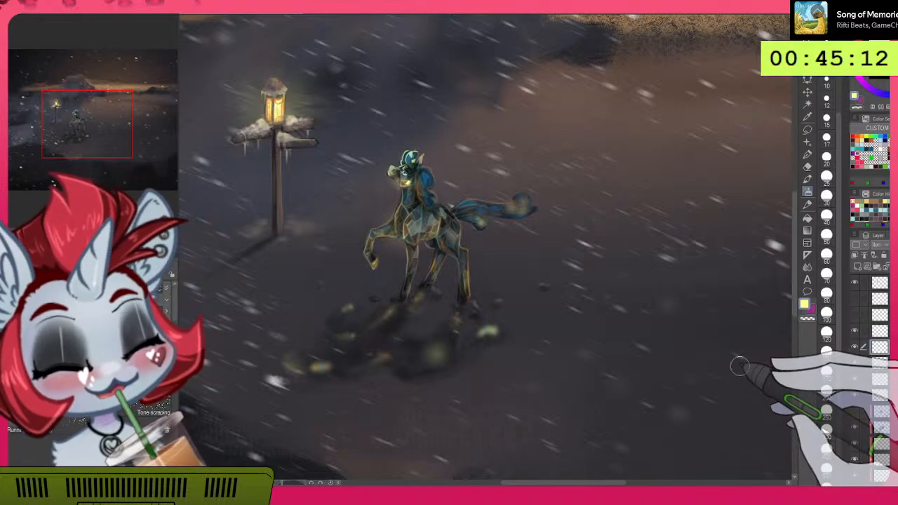
Step: Choose a blending brush from the custom brushes and smudge the light spot behind the hooves into the snow
click(807, 169)
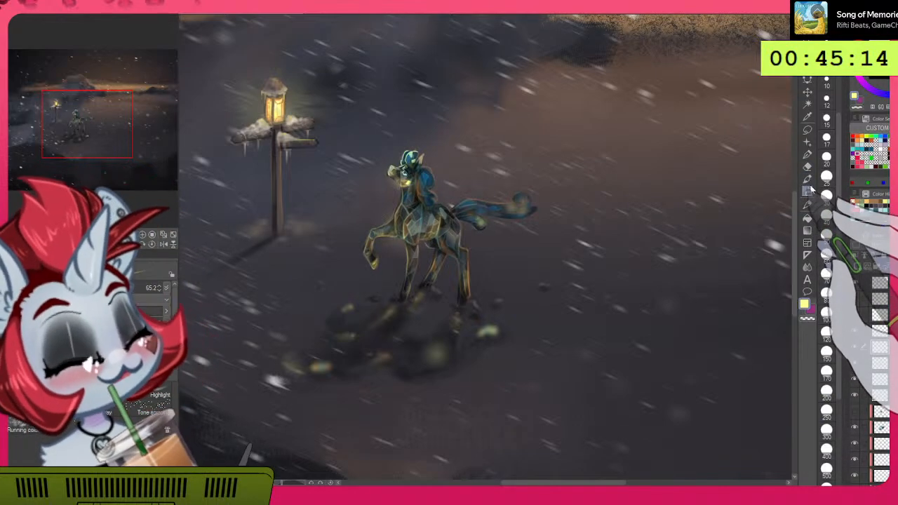
click(808, 179)
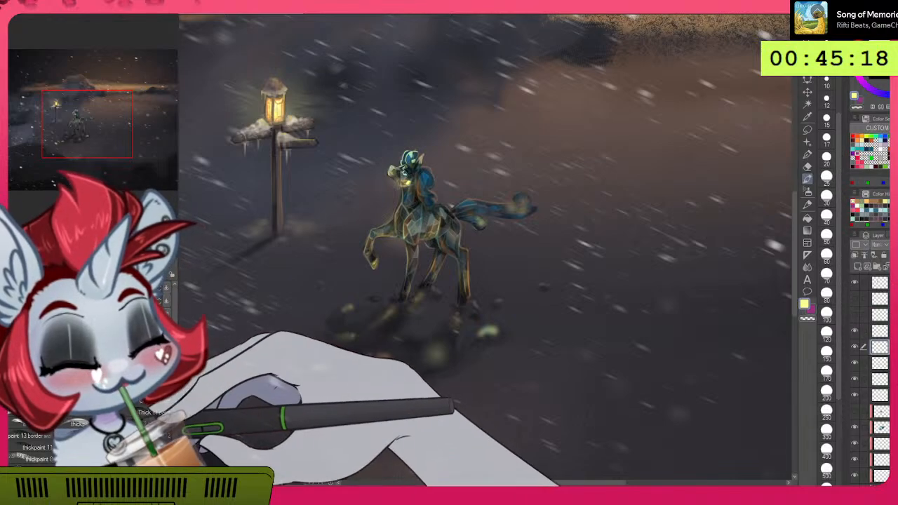
key(h)
key(h)
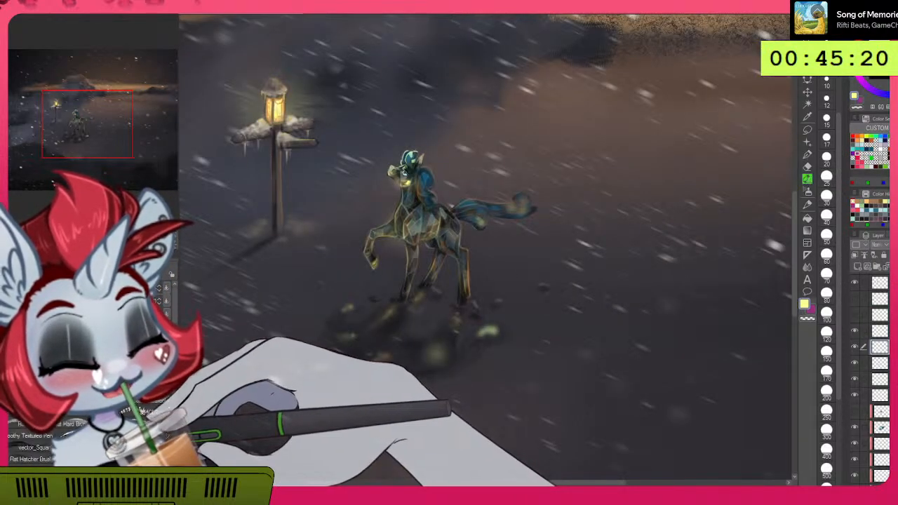
scroll(91, 442, down, 1)
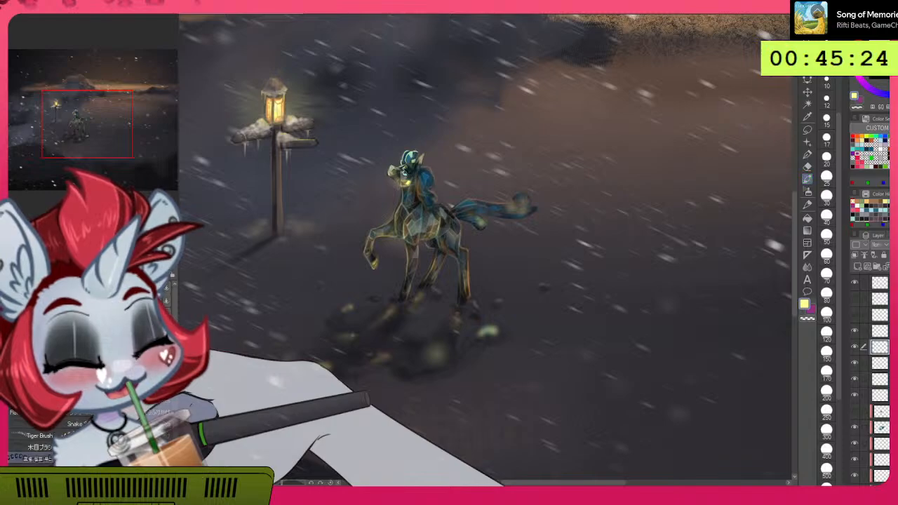
scroll(175, 398, up, 2)
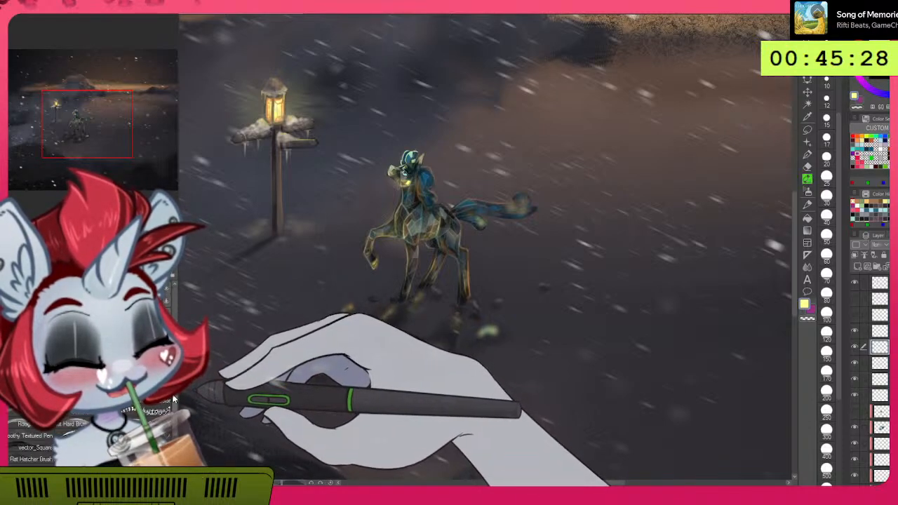
click(98, 401)
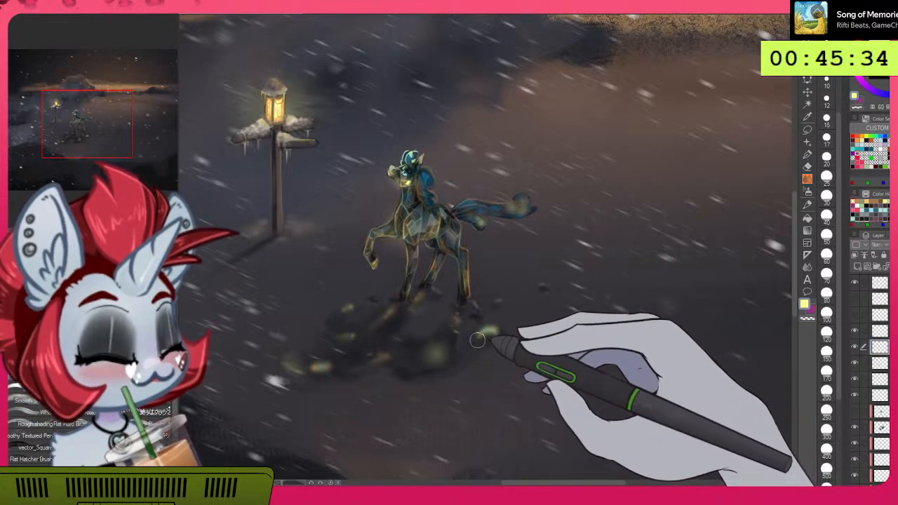
drag(484, 331, 468, 344)
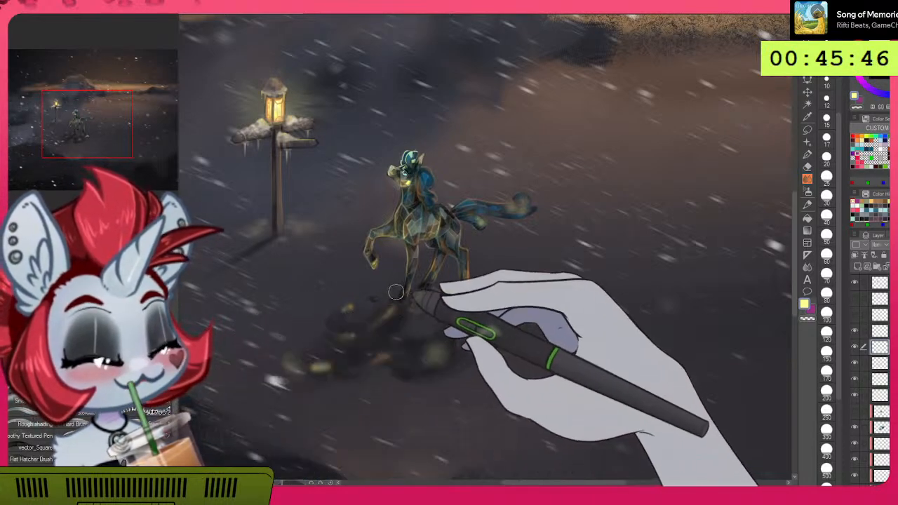
Step: Enlarge the blending brush and soften the orange light spot at the far end of the ground shadow
drag(542, 330, 487, 324)
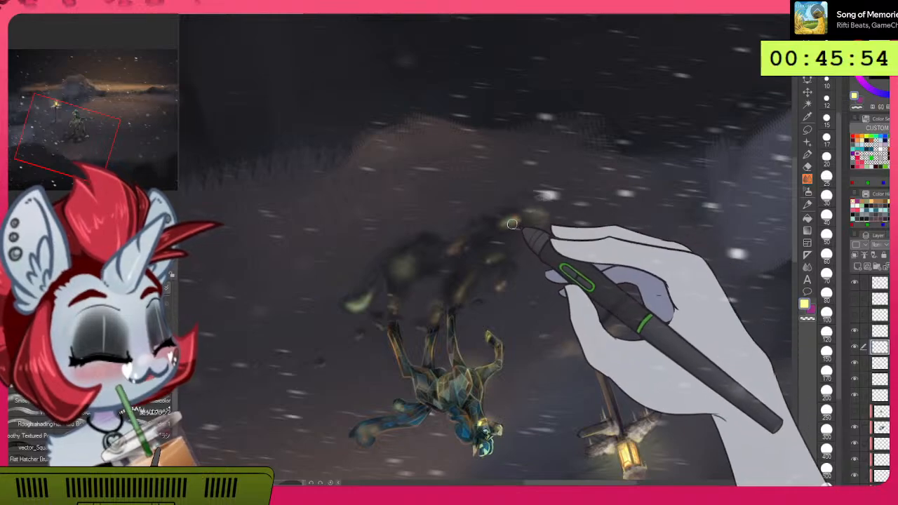
scroll(512, 223, up, 5)
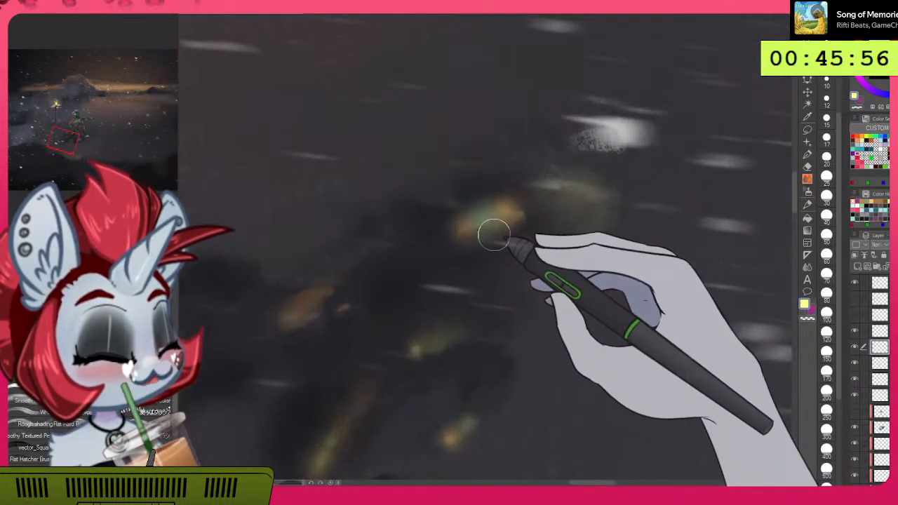
scroll(496, 234, up, 5)
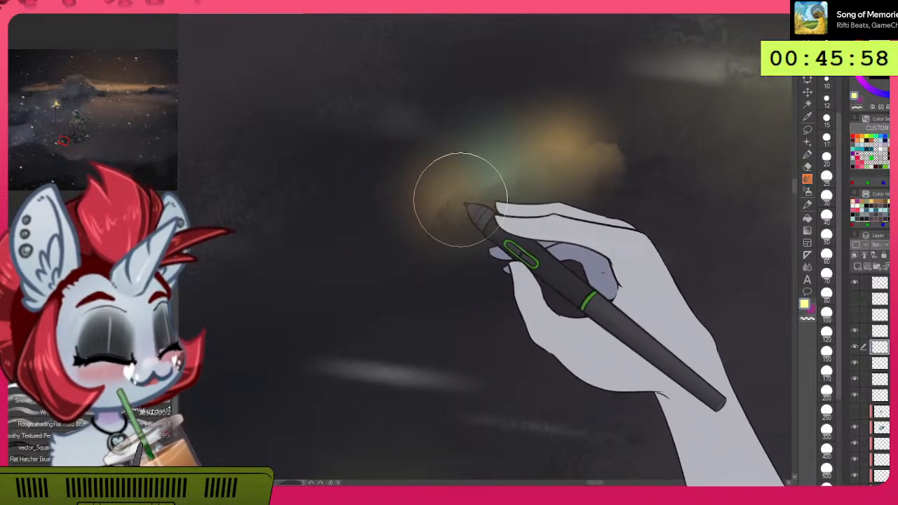
key(])
key(])
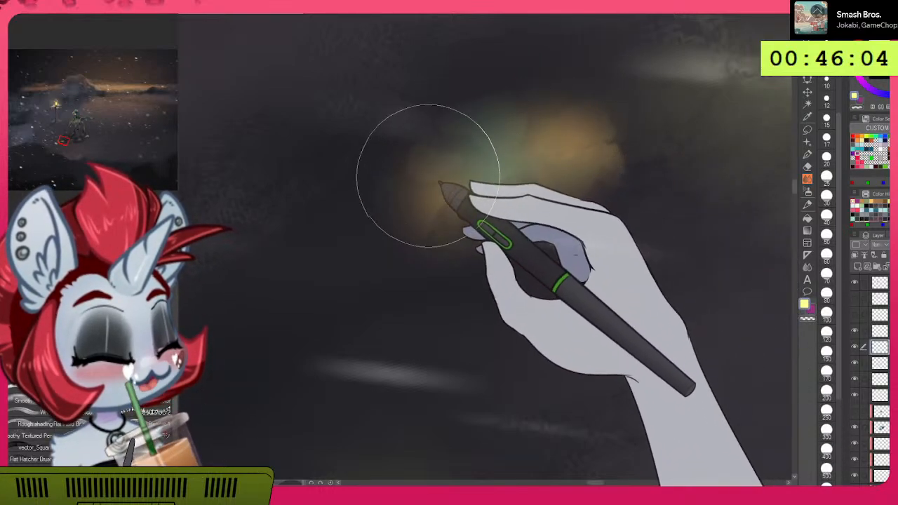
mouse_move(608, 104)
mouse_down()
mouse_move(274, 251)
mouse_move(284, 313)
mouse_up()
scroll(676, 348, up, 2)
scroll(678, 353, down, 4)
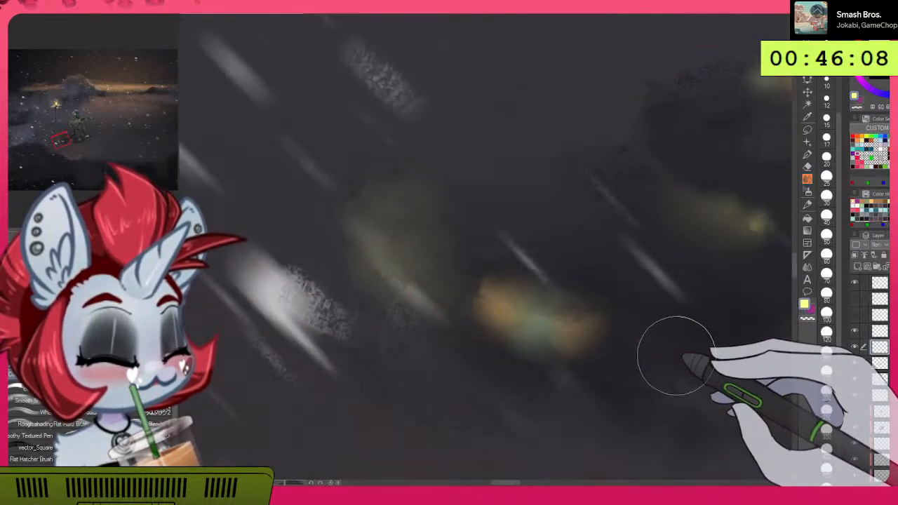
scroll(675, 354, down, 4)
Step: Blend the orange and yellow light along the tail into its blue strands
drag(708, 395, 367, 317)
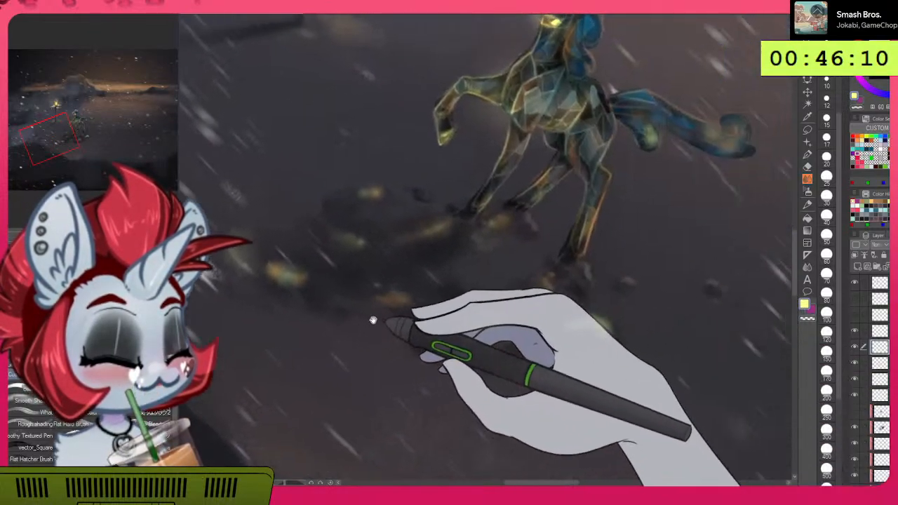
scroll(672, 302, down, 3)
drag(658, 317, 742, 307)
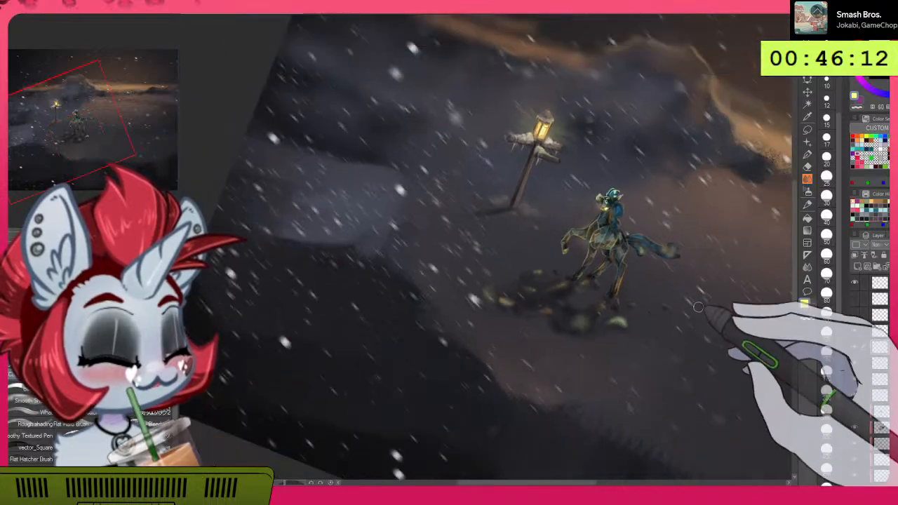
scroll(688, 212, up, 2)
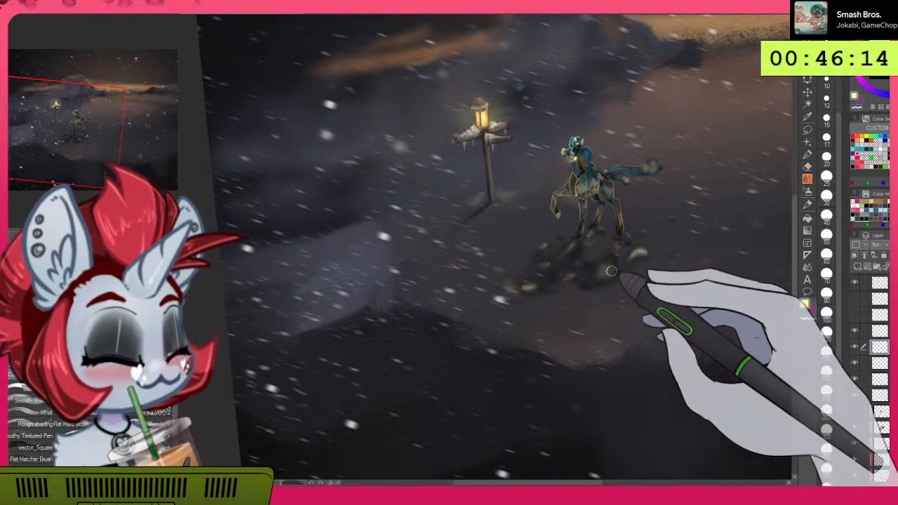
scroll(639, 323, down, 3)
scroll(596, 279, up, 3)
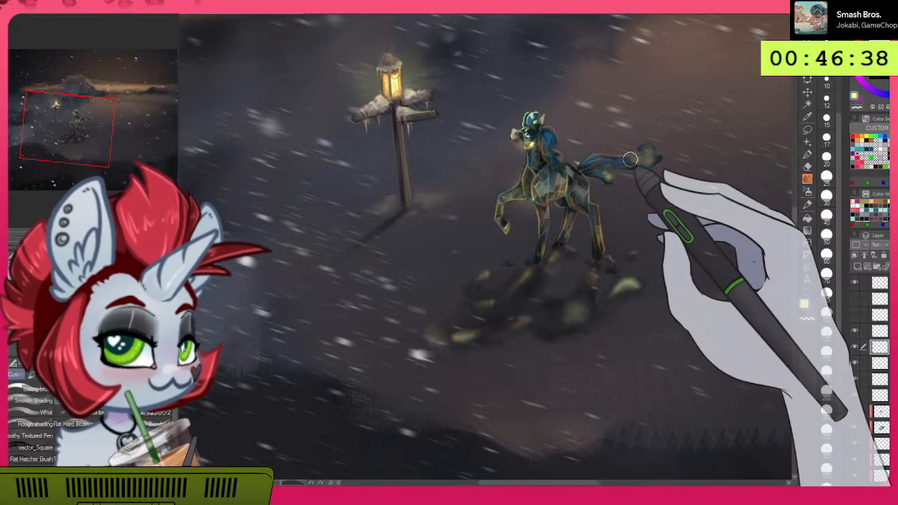
mouse_move(615, 162)
mouse_down()
mouse_move(644, 158)
mouse_move(632, 153)
mouse_move(650, 148)
mouse_up()
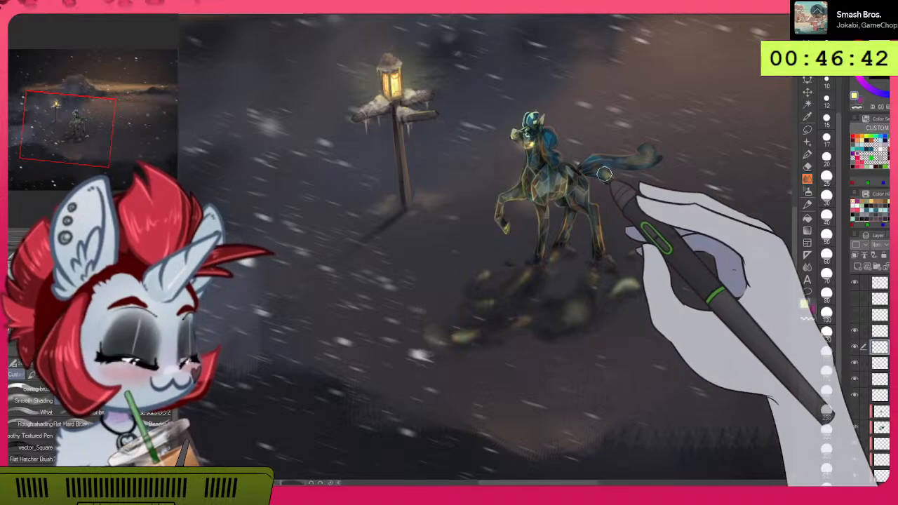
scroll(547, 153, up, 4)
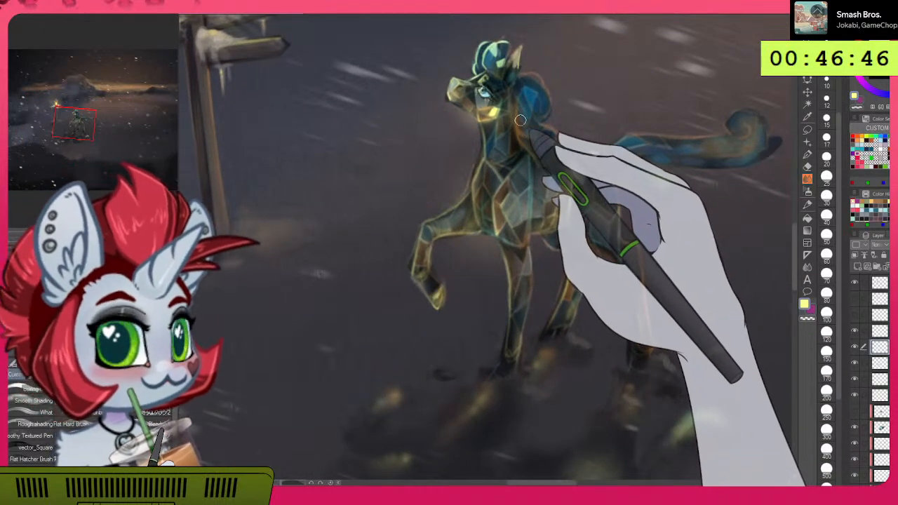
Step: Switch back to the airbrush and thin the light spot behind the hooves with transparent colour
scroll(520, 120, down, 3)
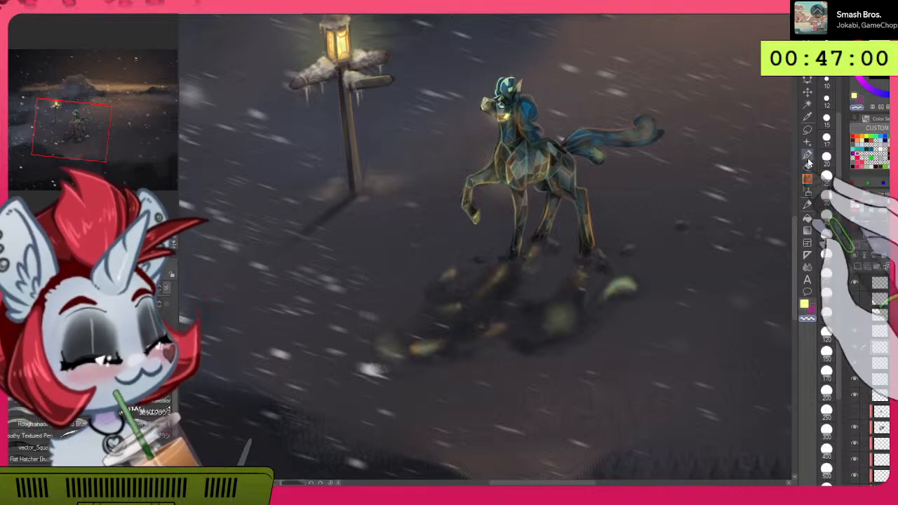
click(808, 192)
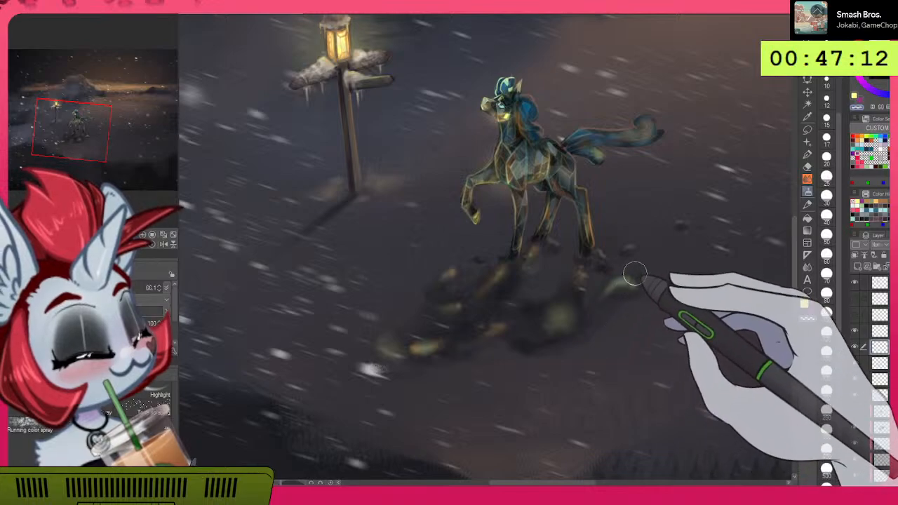
mouse_move(632, 282)
mouse_down()
mouse_move(615, 300)
mouse_move(592, 283)
mouse_move(632, 295)
mouse_up()
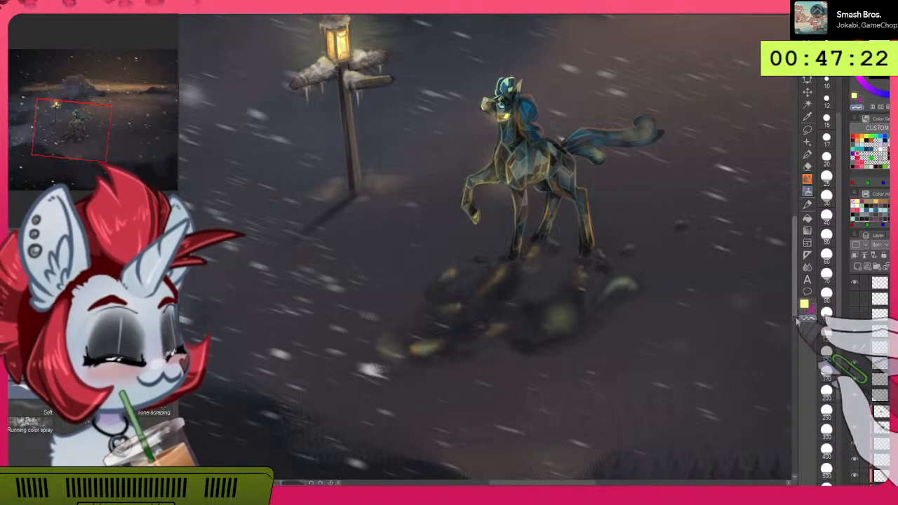
Step: Choose a patterned brush from the decoration brushes and reduce its size to about 39
click(807, 140)
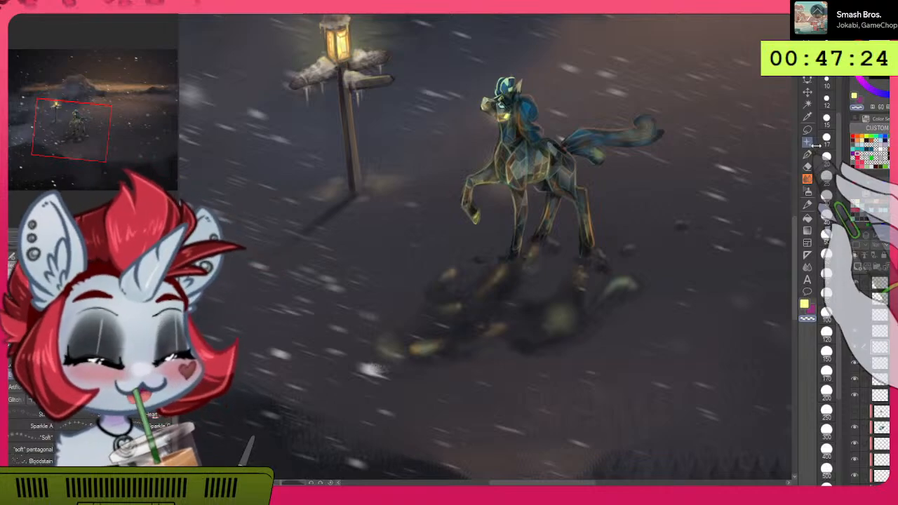
click(68, 386)
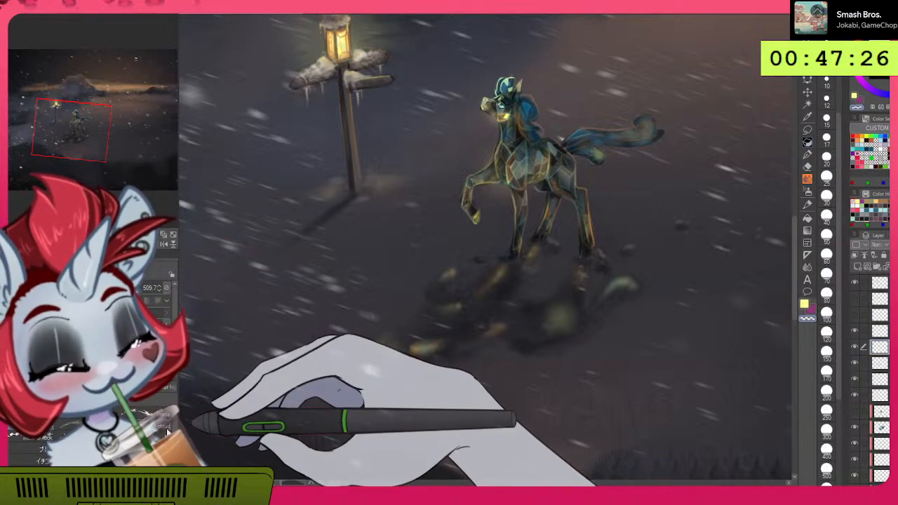
drag(176, 425, 176, 445)
click(149, 412)
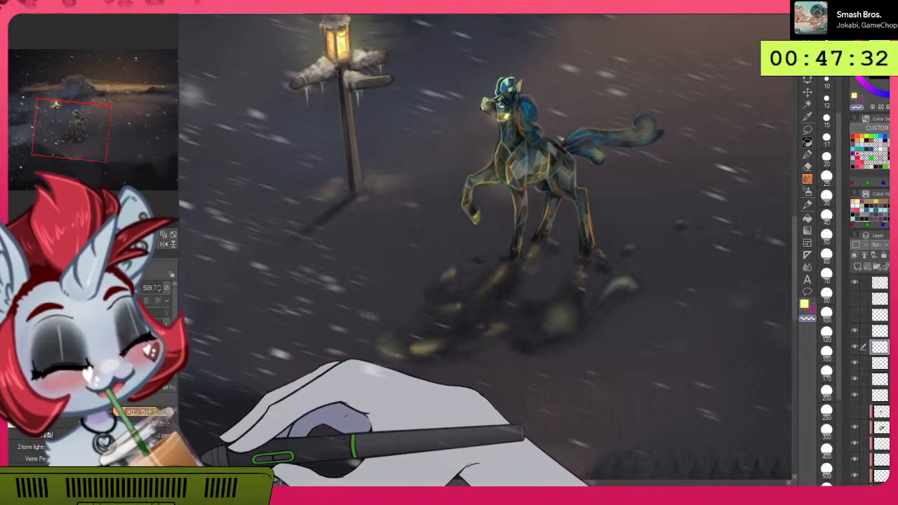
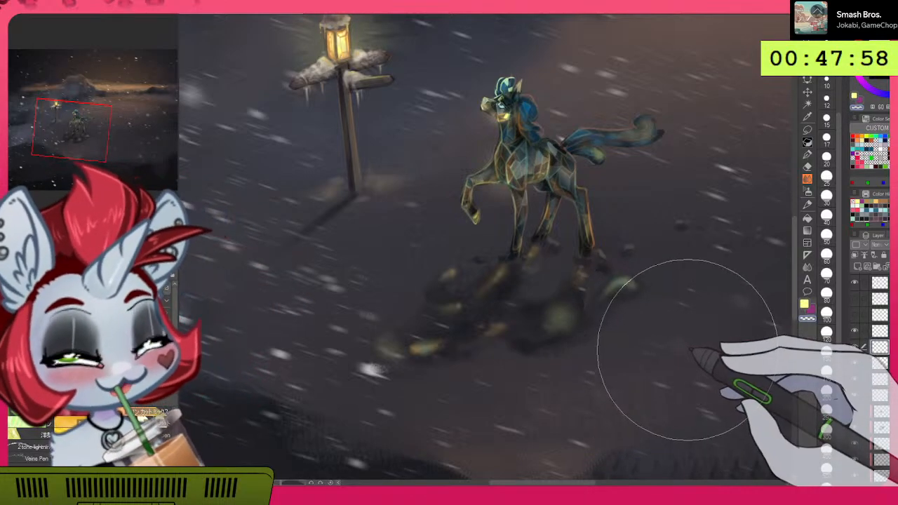
mouse_move(690, 365)
mouse_down()
mouse_move(671, 322)
mouse_move(635, 297)
mouse_up()
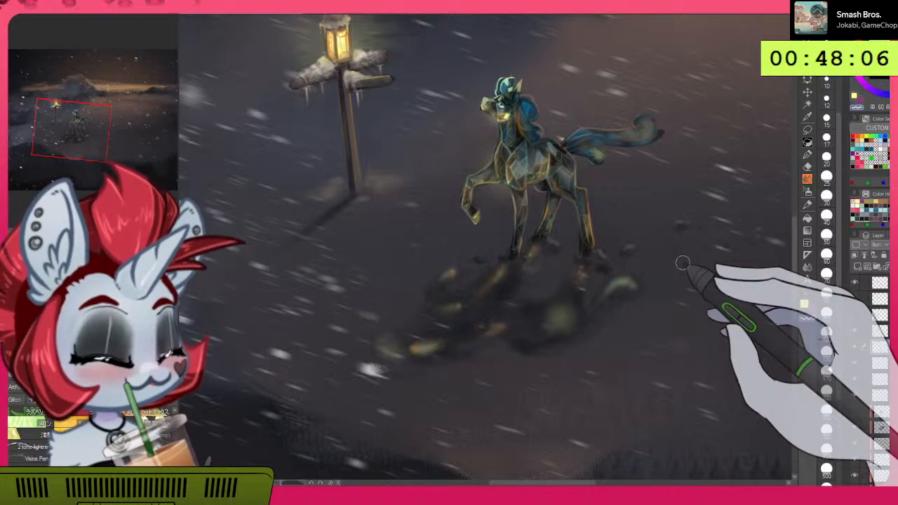
Step: Examine the painting from several rotated angles and compare it with and without the reflected-light layer
drag(675, 359, 381, 375)
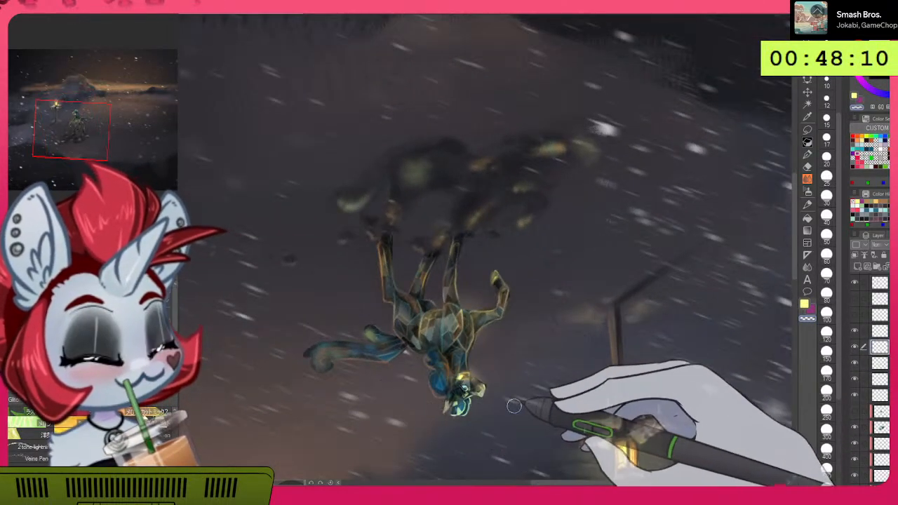
drag(609, 390, 706, 372)
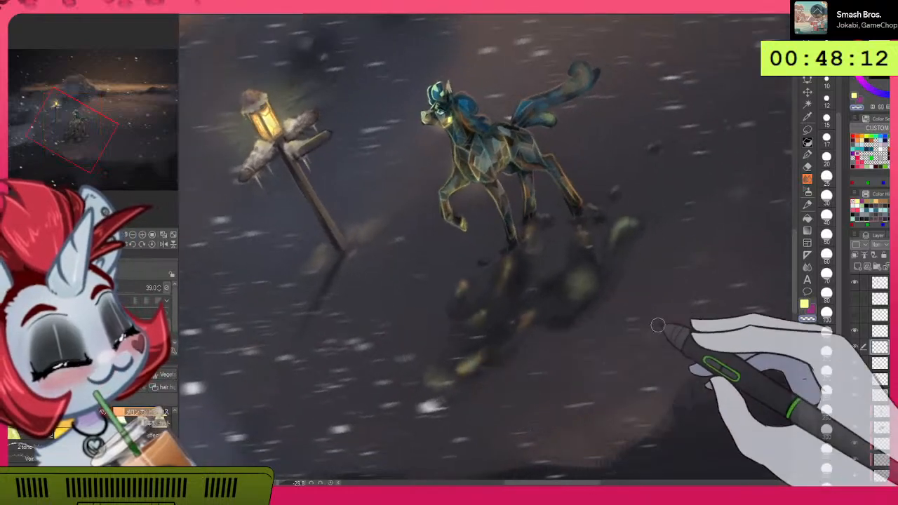
drag(652, 330, 636, 405)
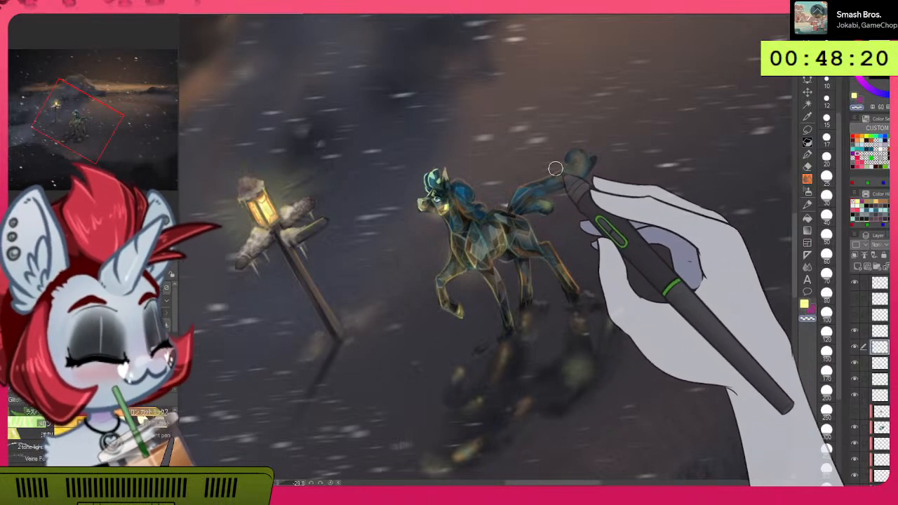
drag(681, 176, 569, 264)
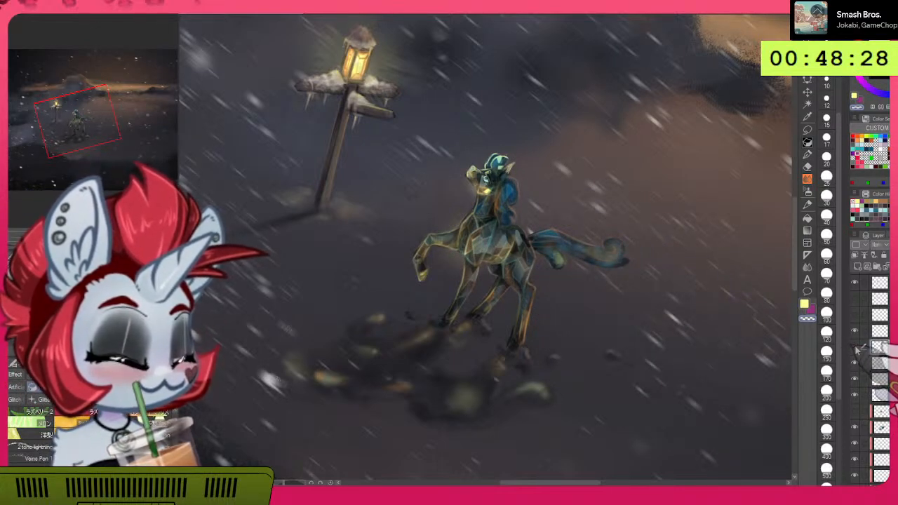
click(855, 347)
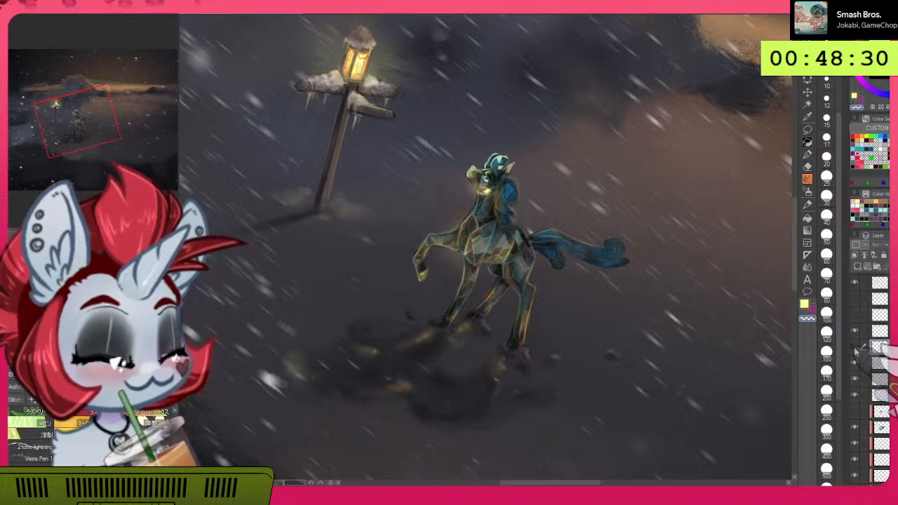
click(857, 347)
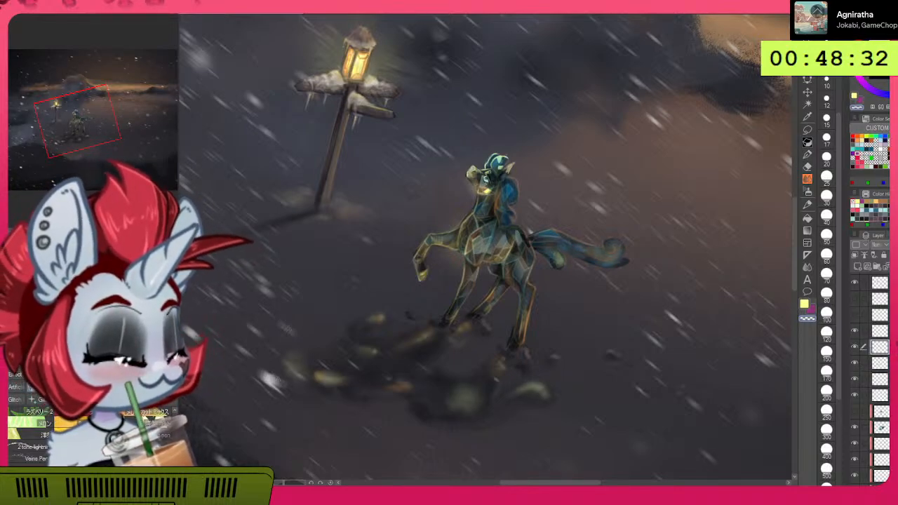
Step: Try other blending modes on the reflected-light layer and set it to Normal
click(884, 248)
click(443, 449)
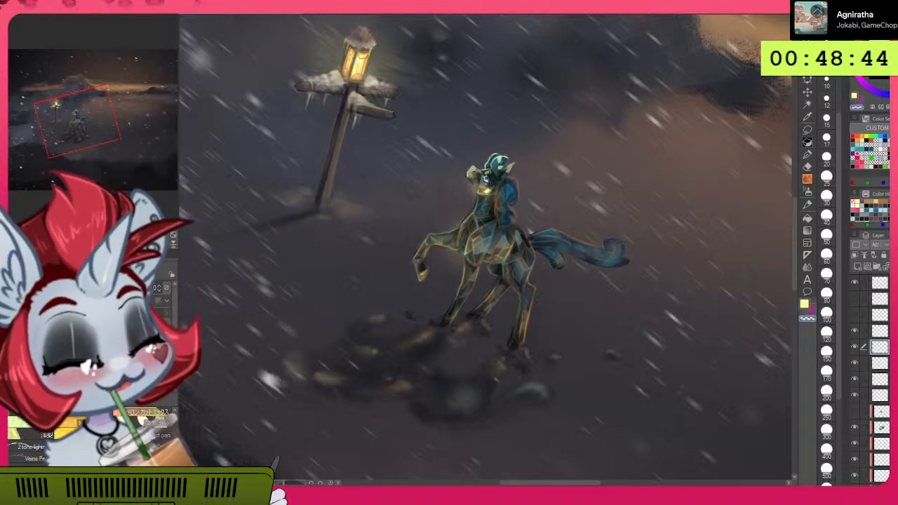
click(887, 246)
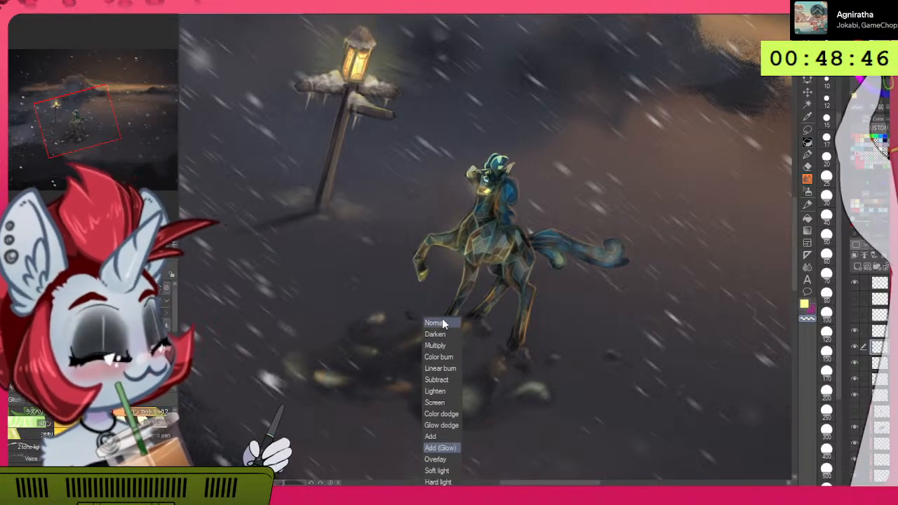
click(442, 322)
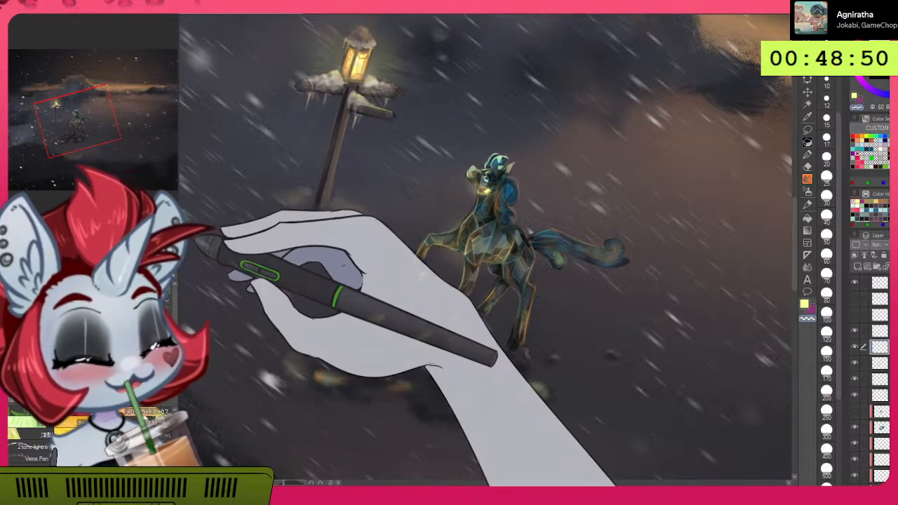
Step: Examine the whole composition and compare the scene with and without the snow and ground shadow
key(ctrl+0)
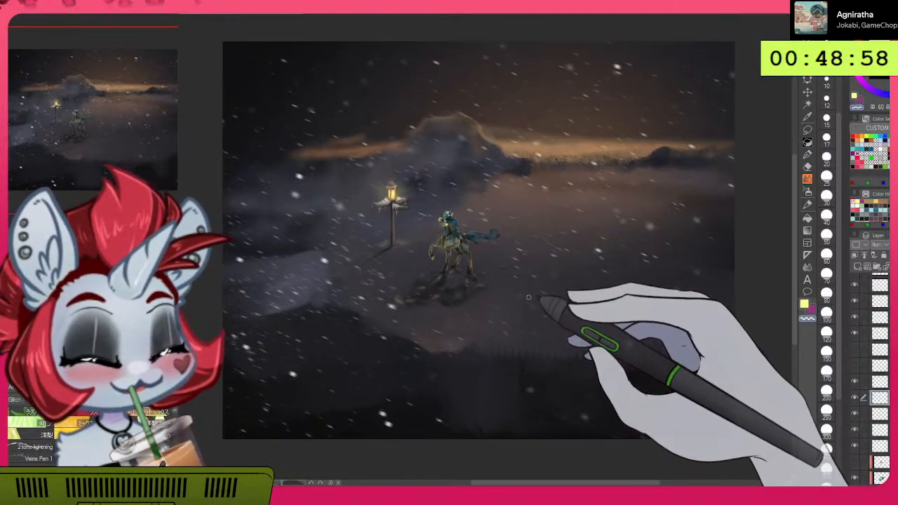
scroll(526, 302, up, 5)
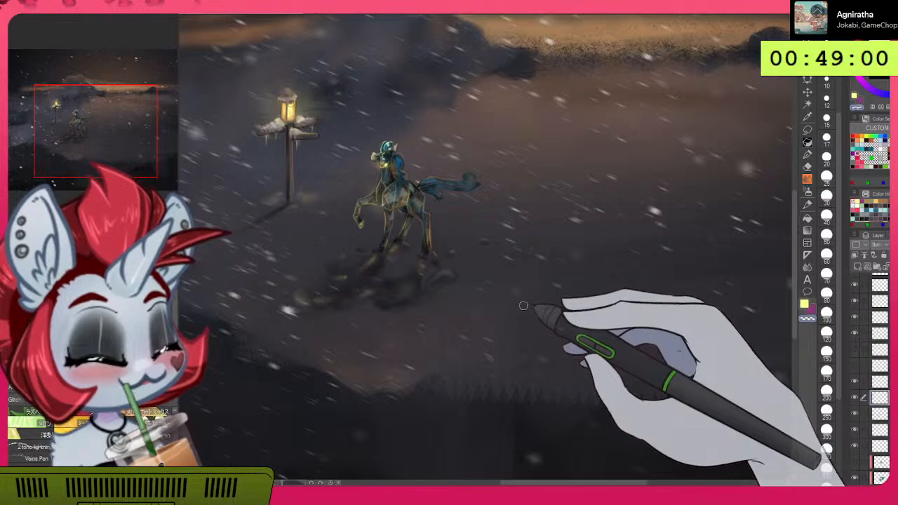
scroll(515, 311, up, 1)
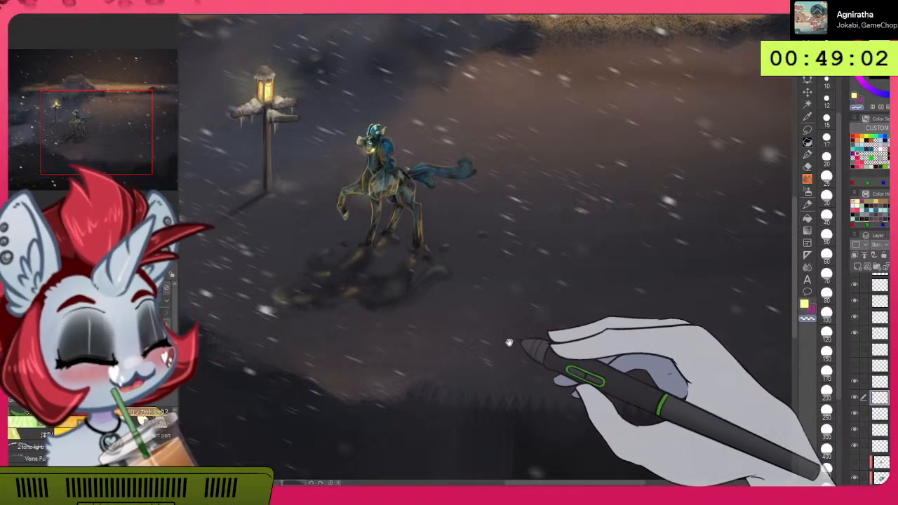
drag(538, 344, 582, 377)
mouse_move(546, 344)
mouse_down()
mouse_move(529, 366)
mouse_move(578, 359)
mouse_up()
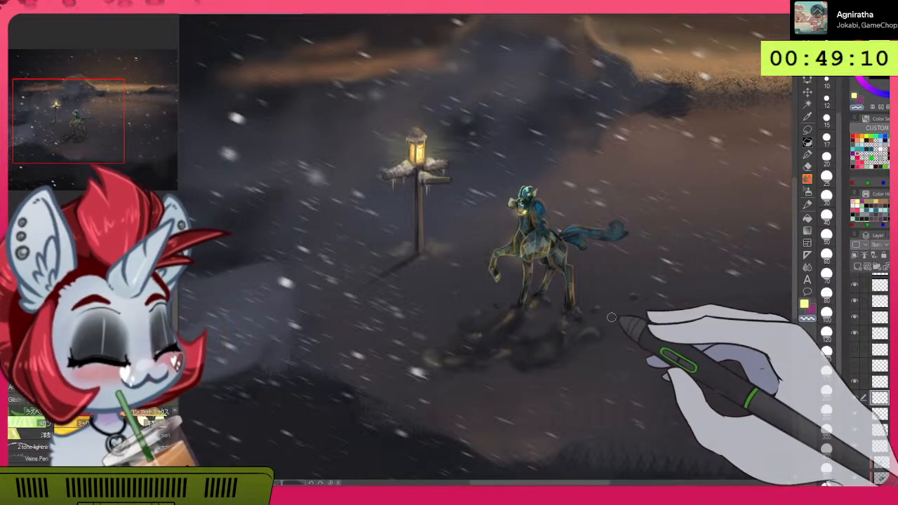
scroll(869, 302, down, 5)
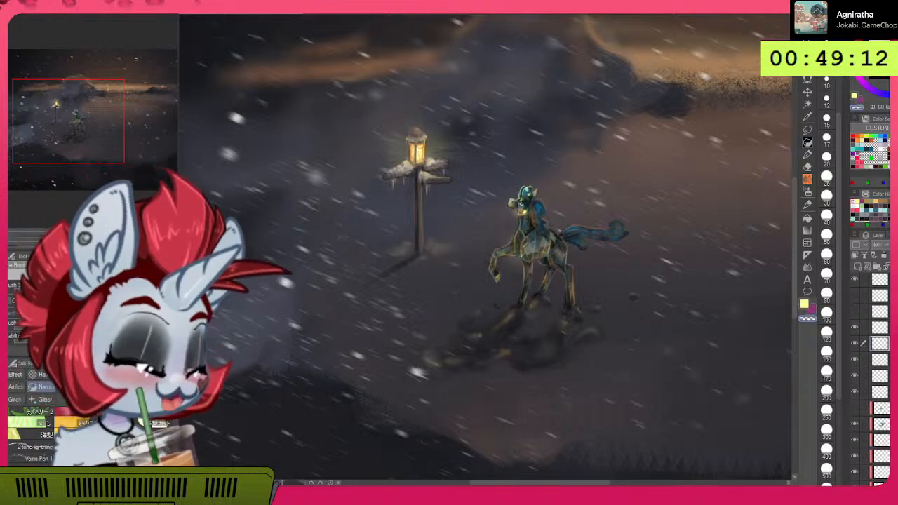
click(856, 436)
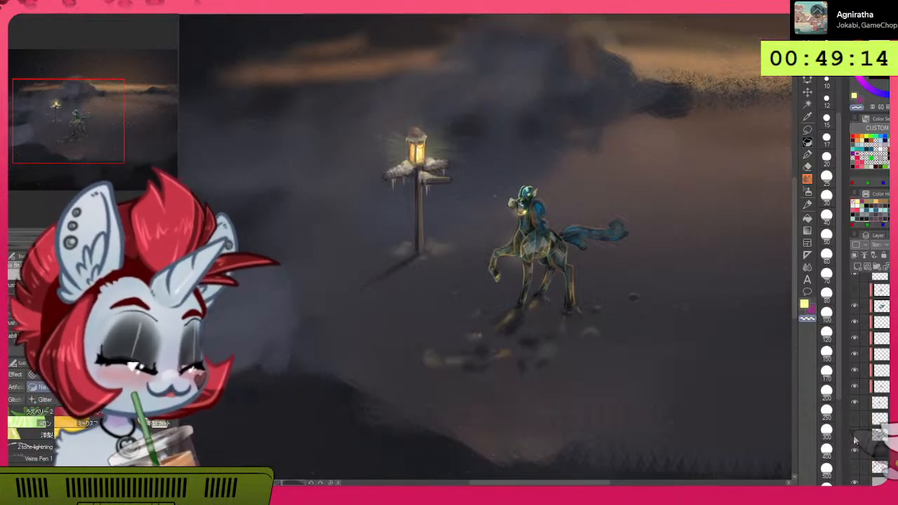
click(856, 437)
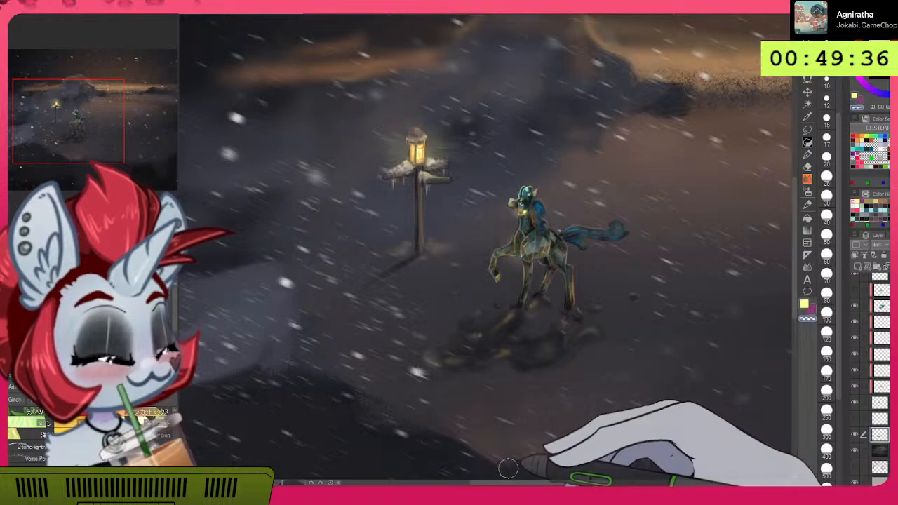
Step: Identify the layer to paint on by toggling its visibility, make it active, and switch to the thick paint brushes
scroll(508, 461, up, 3)
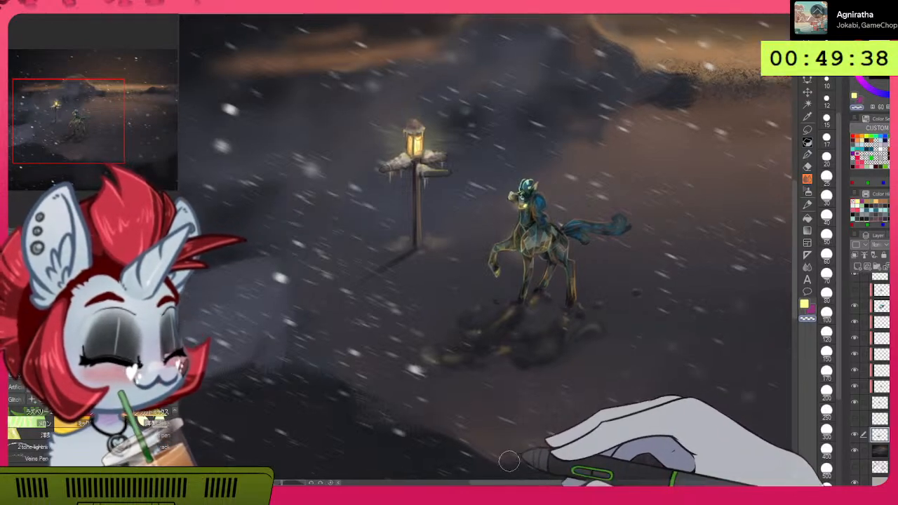
mouse_move(674, 172)
mouse_down()
mouse_move(642, 235)
mouse_move(609, 216)
mouse_up()
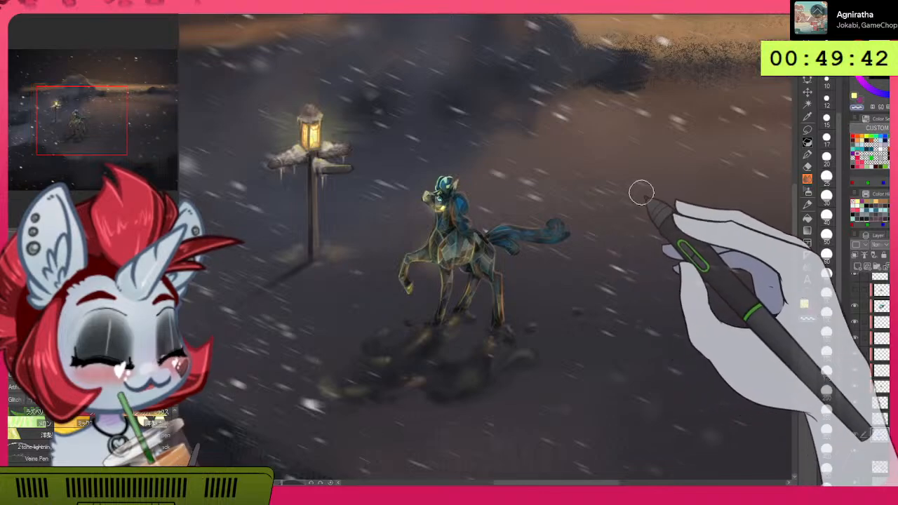
scroll(643, 198, down, 5)
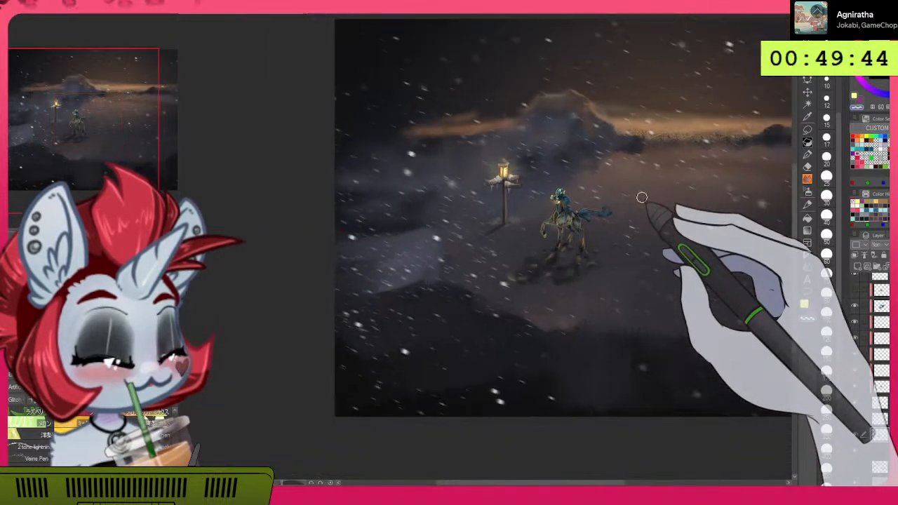
drag(702, 263, 621, 333)
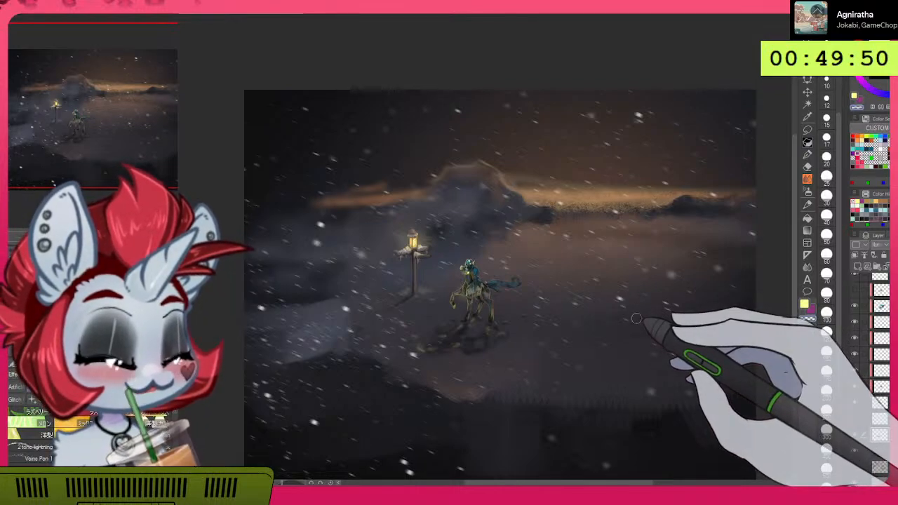
scroll(442, 284, up, 4)
scroll(440, 283, up, 3)
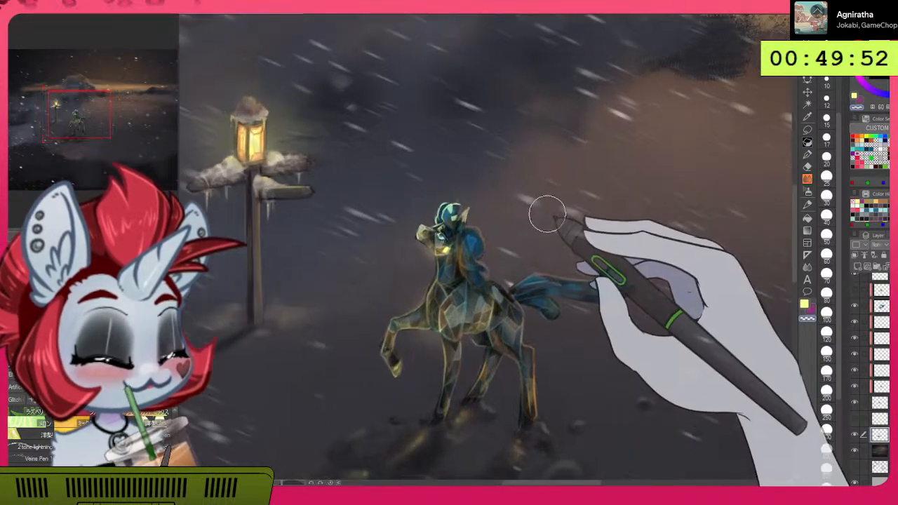
scroll(548, 218, up, 1)
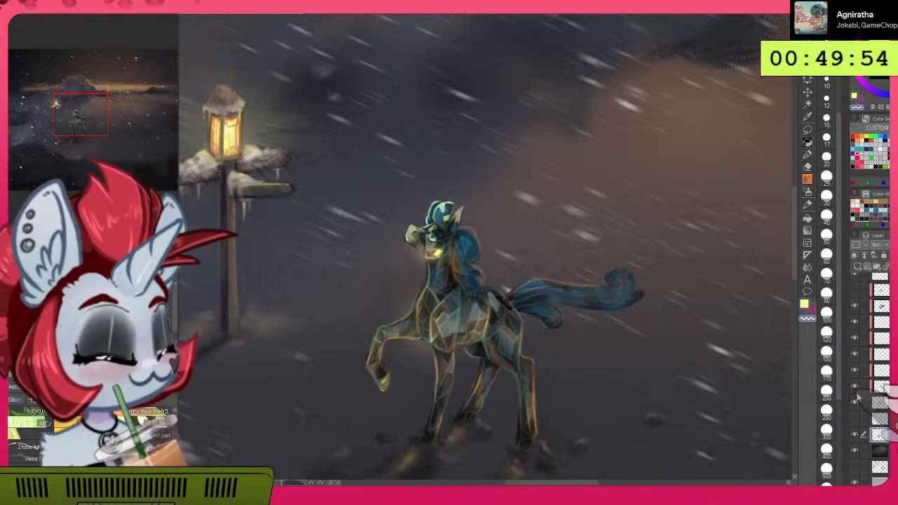
click(856, 404)
click(856, 404)
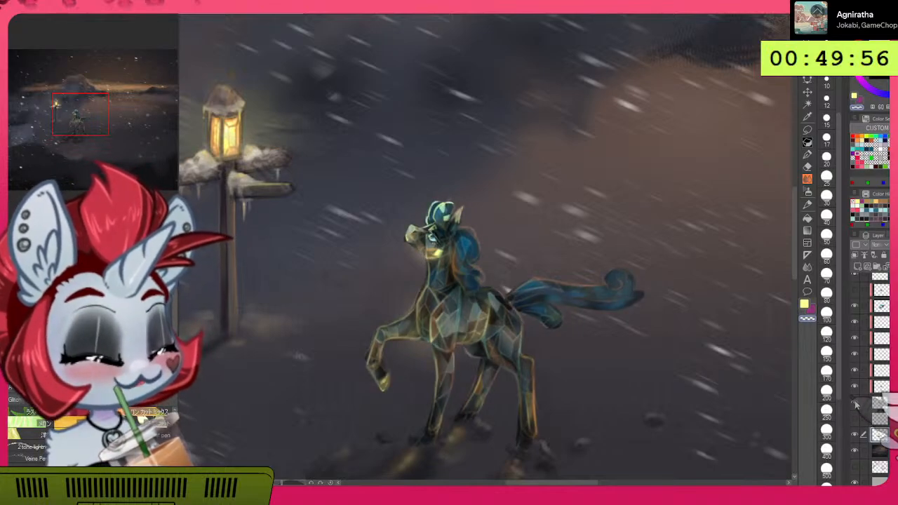
click(855, 403)
click(856, 403)
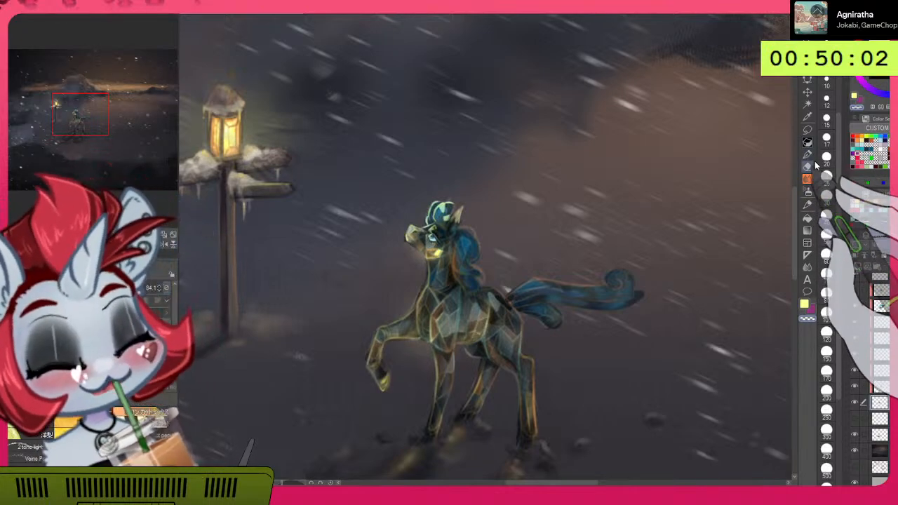
click(808, 177)
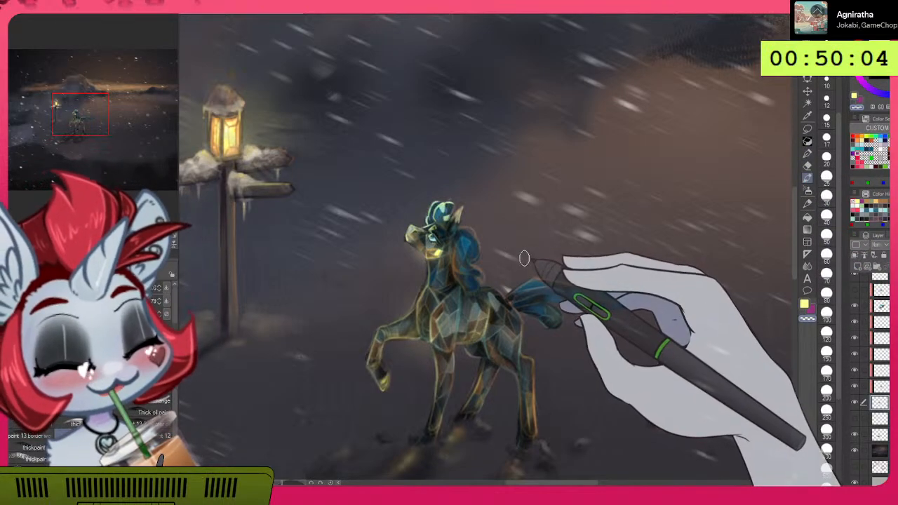
Step: Mirror the canvas view horizontally and examine the horse figure from its head to its hooves
scroll(525, 257, down, 1)
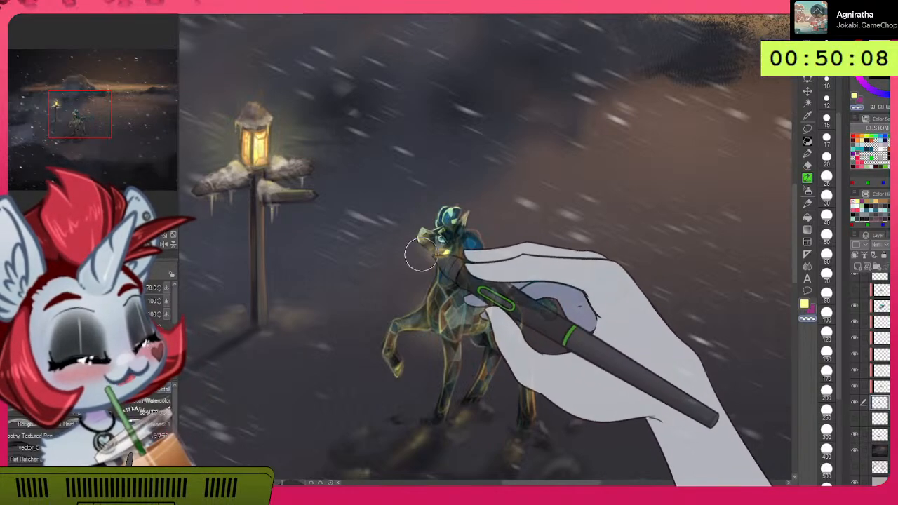
scroll(415, 232, down, 1)
scroll(449, 243, up, 1)
key(h)
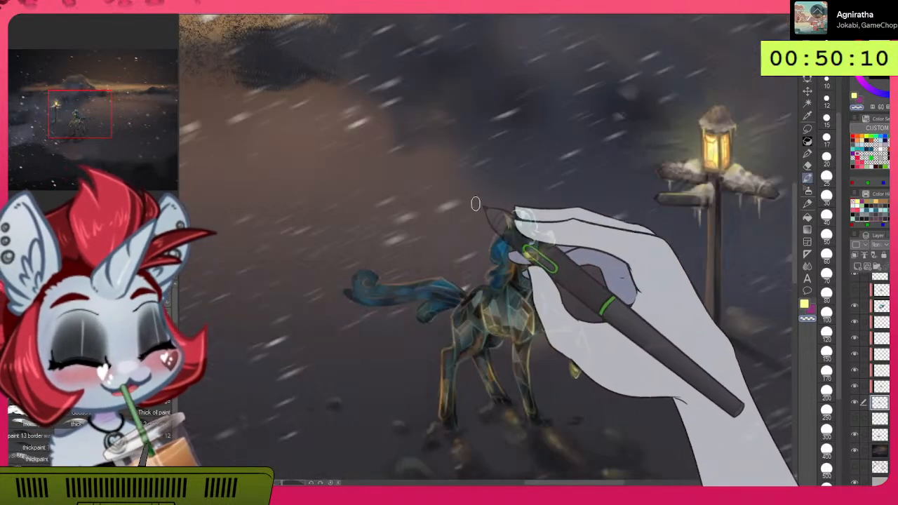
scroll(547, 256, up, 1)
scroll(552, 261, down, 1)
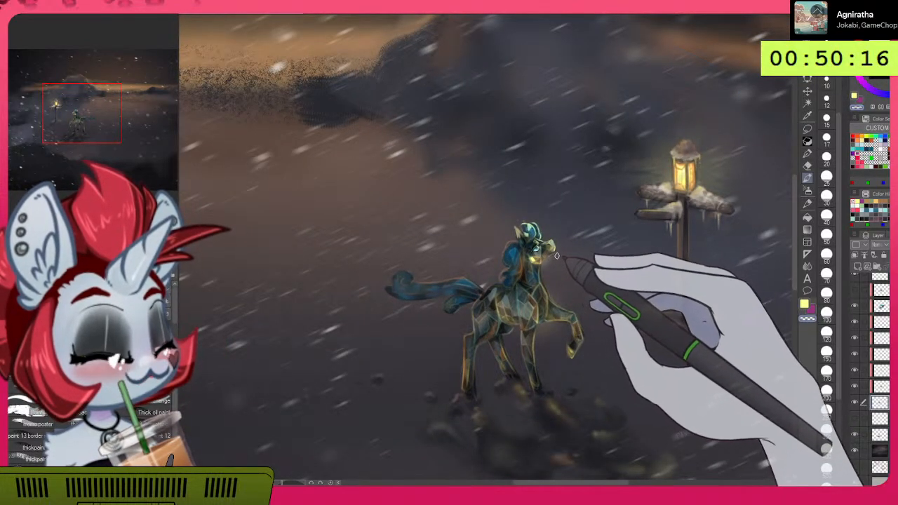
scroll(555, 255, up, 2)
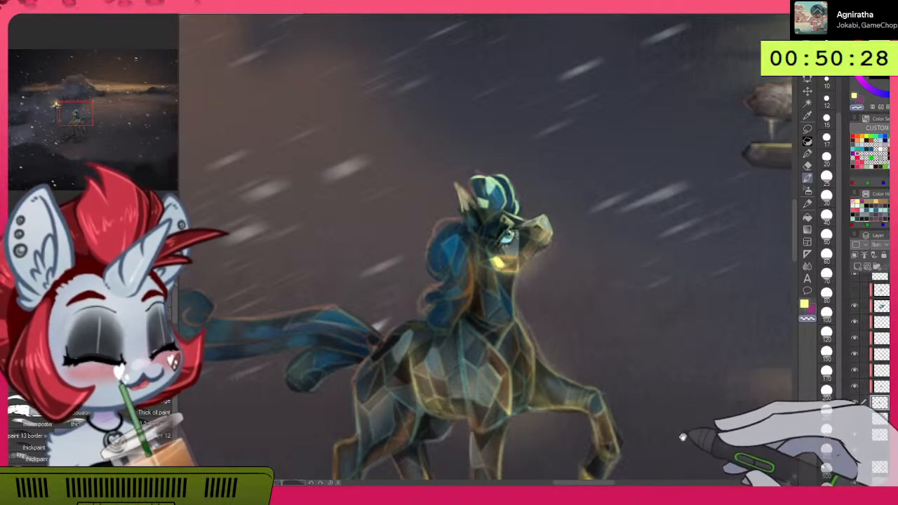
scroll(682, 436, down, 5)
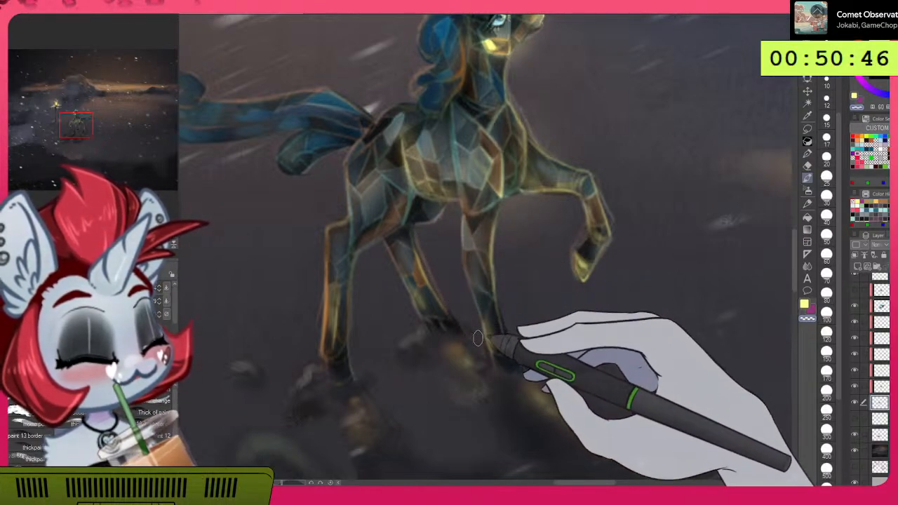
Step: Compare the horse figure with and without its painted colour layer, leave the layer visible, and look through the layer stack
click(856, 405)
click(856, 404)
click(856, 405)
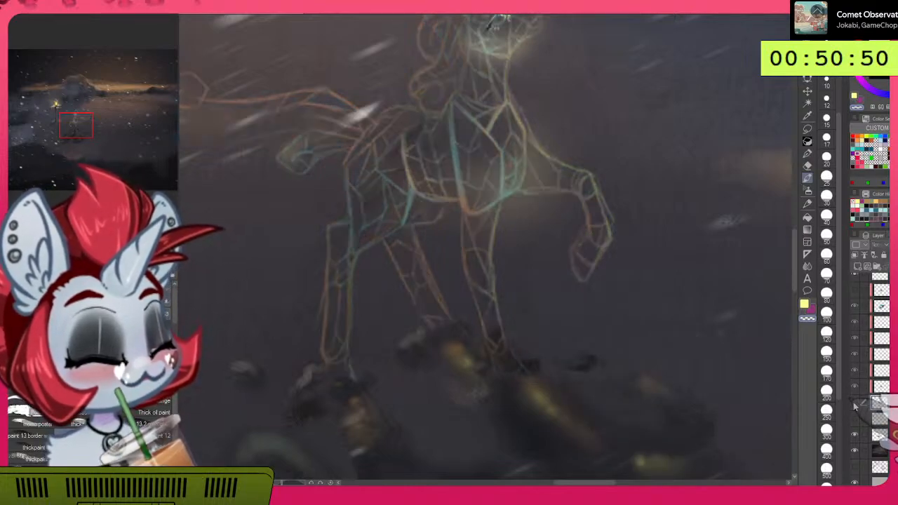
click(855, 404)
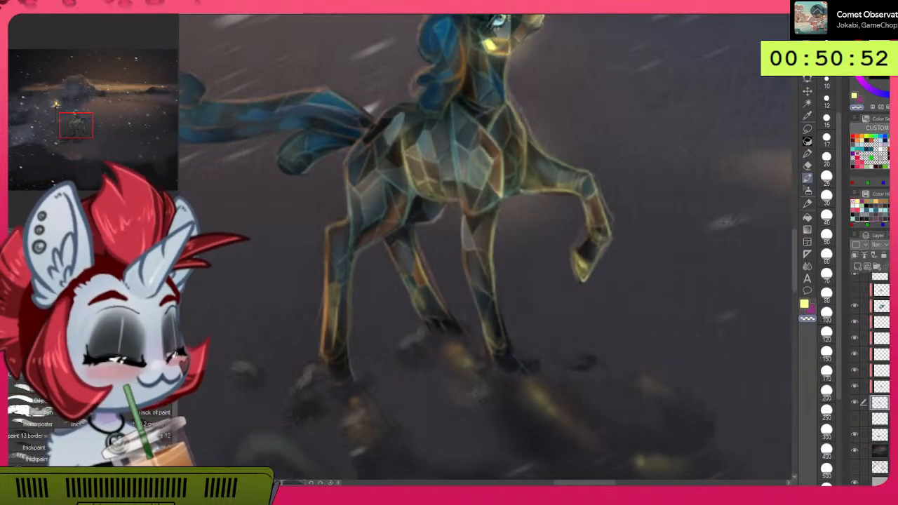
scroll(857, 393, up, 5)
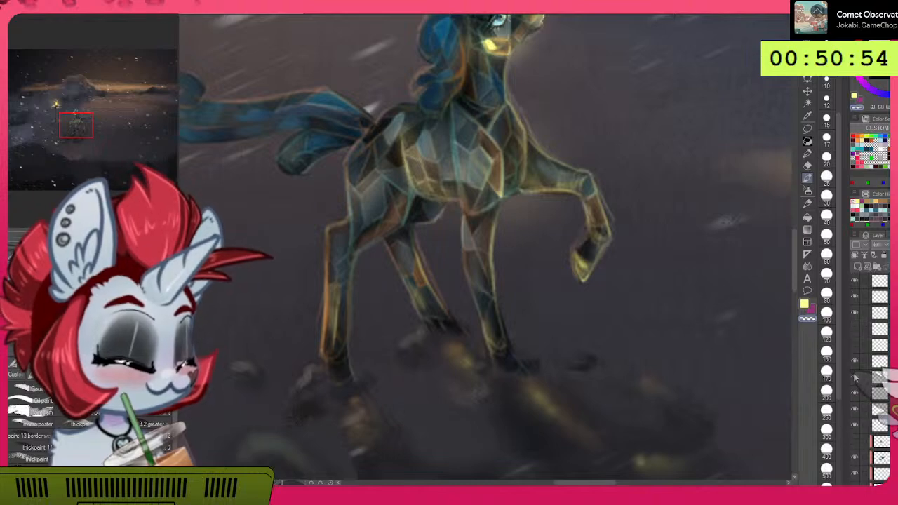
scroll(870, 379, down, 3)
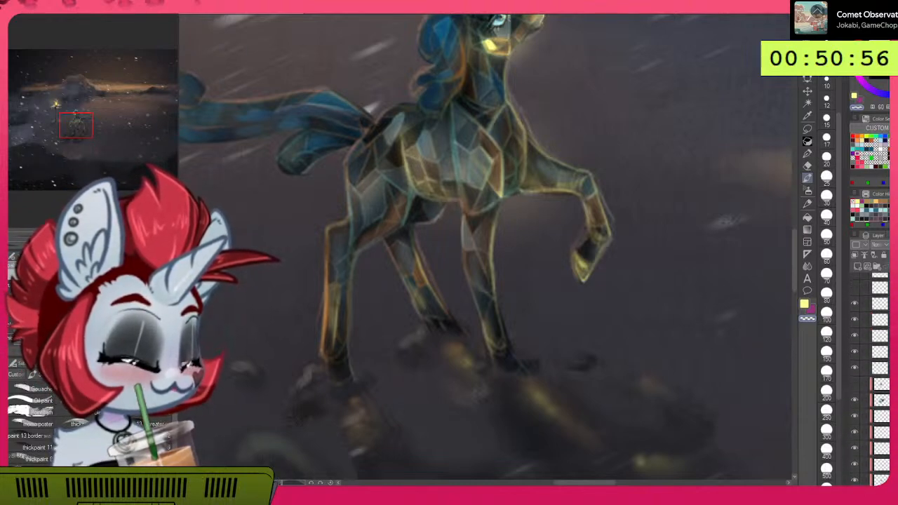
scroll(870, 379, up, 1)
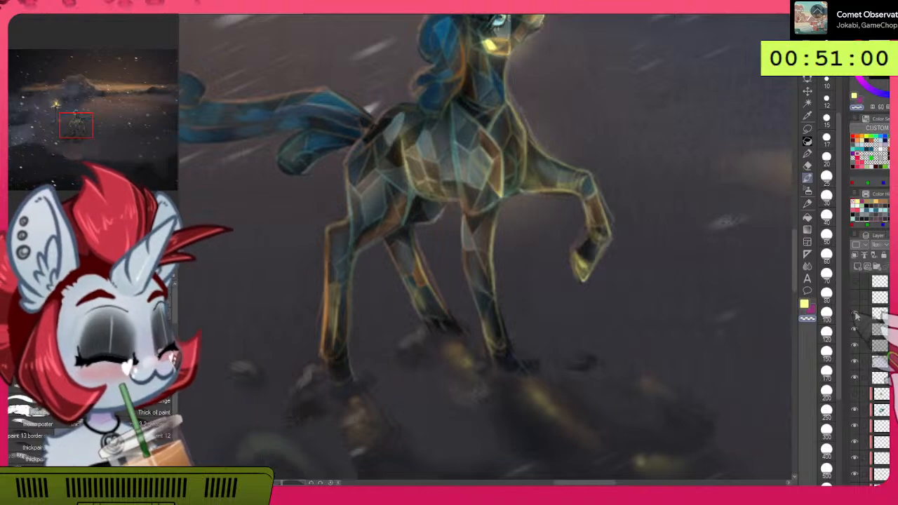
Step: Find the layers above the clipped figure layers and compare the horse with the upper ones hidden and shown
click(855, 314)
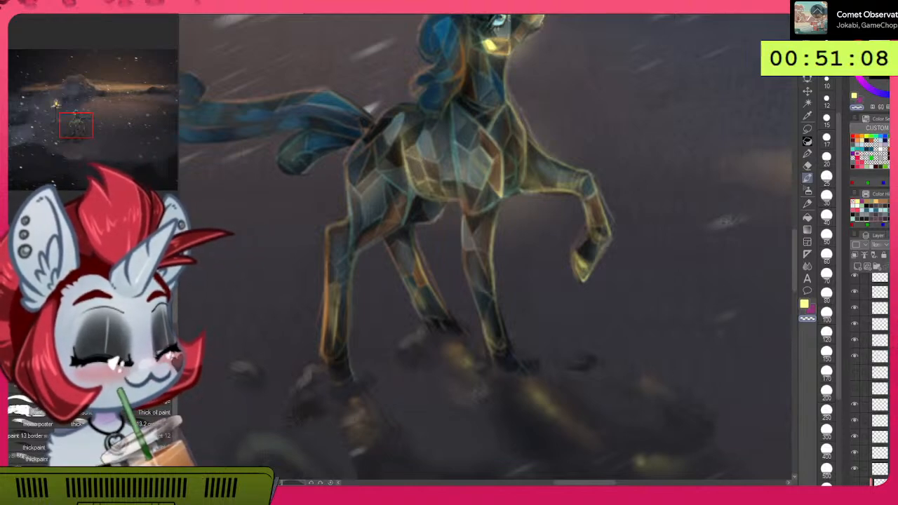
scroll(871, 379, up, 2)
scroll(870, 379, down, 5)
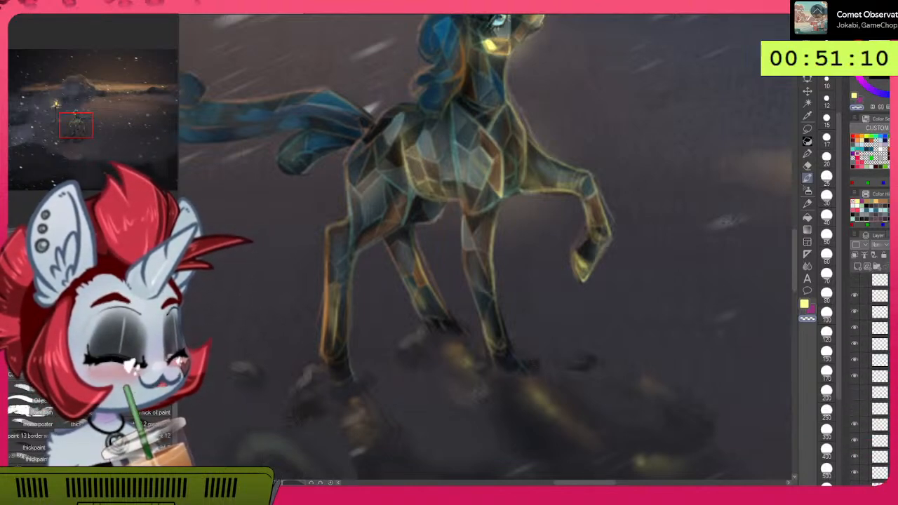
click(855, 350)
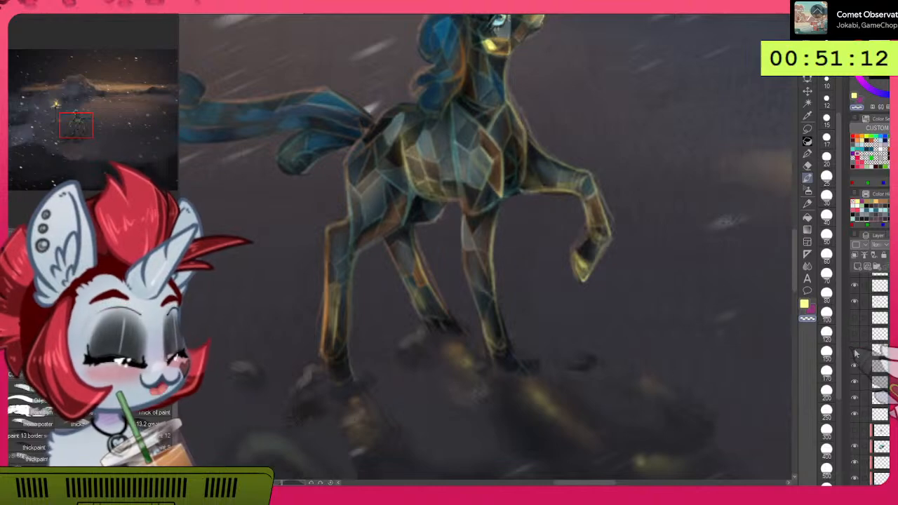
click(856, 351)
click(856, 366)
click(855, 367)
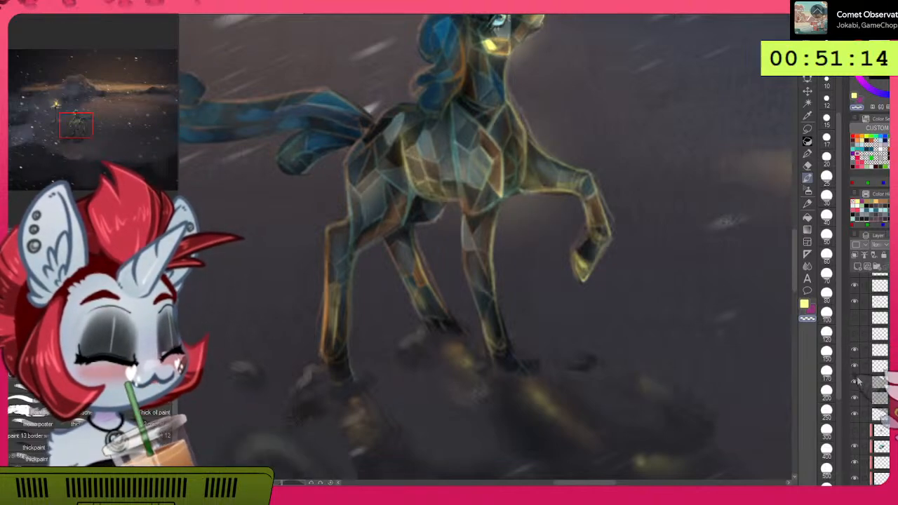
Step: Hide and show the lower two of these overlay layers to compare their effect on the horse's body and tail
click(856, 383)
click(856, 382)
click(856, 398)
click(856, 398)
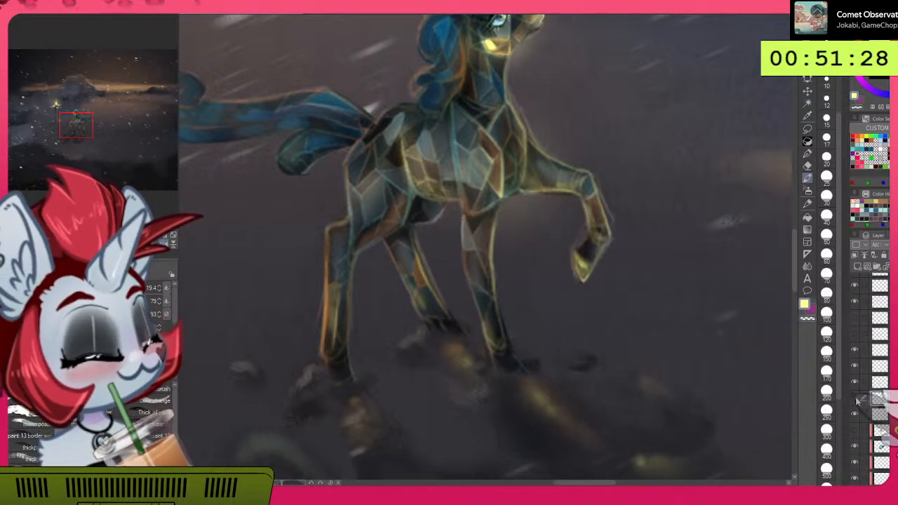
click(857, 399)
click(856, 400)
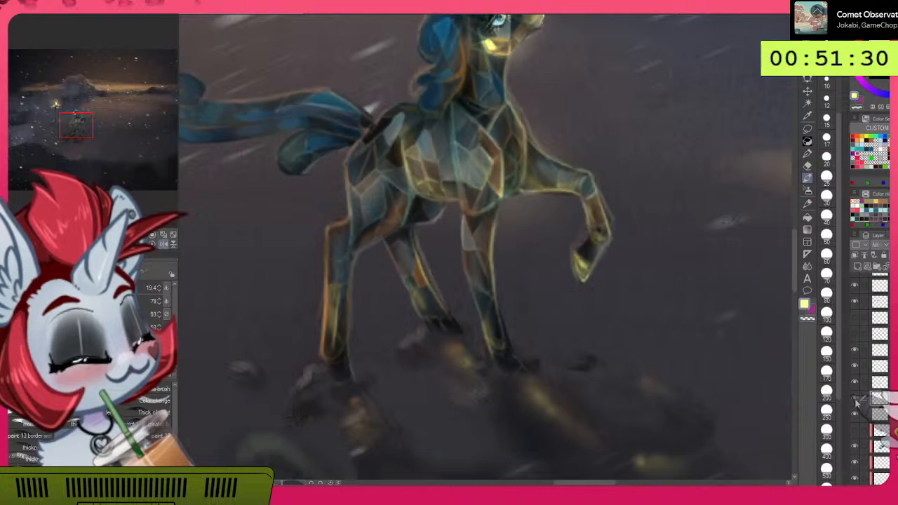
click(856, 399)
click(856, 399)
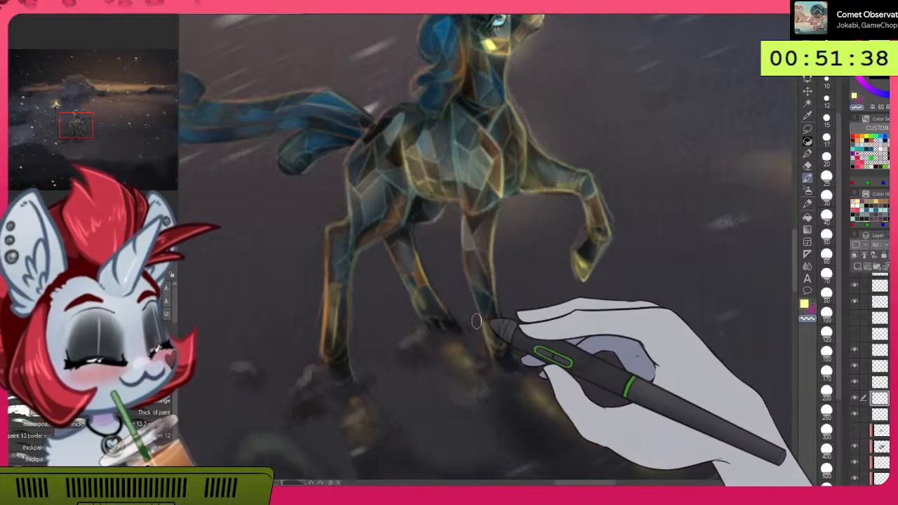
Step: Examine the figure close up and within the scene, and flip the canvas view horizontally back to its original orientation
scroll(870, 379, down, 4)
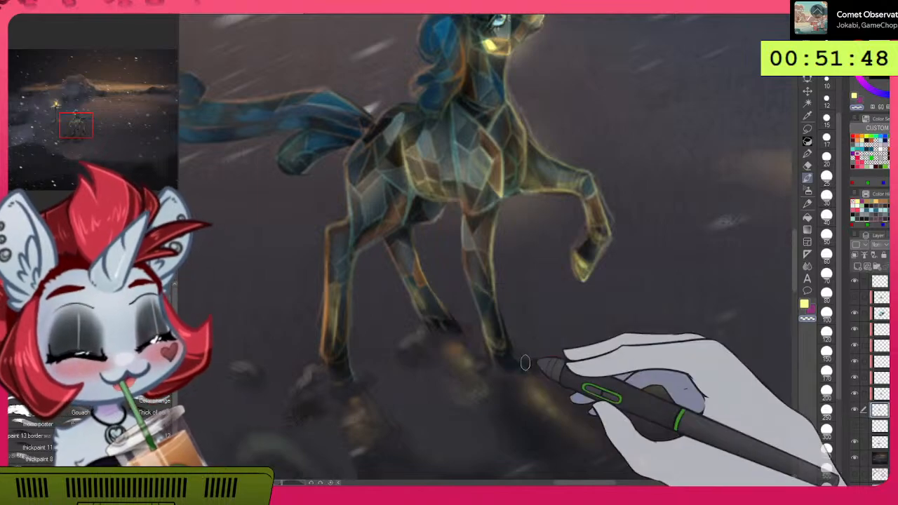
scroll(554, 158, up, 3)
scroll(539, 146, down, 5)
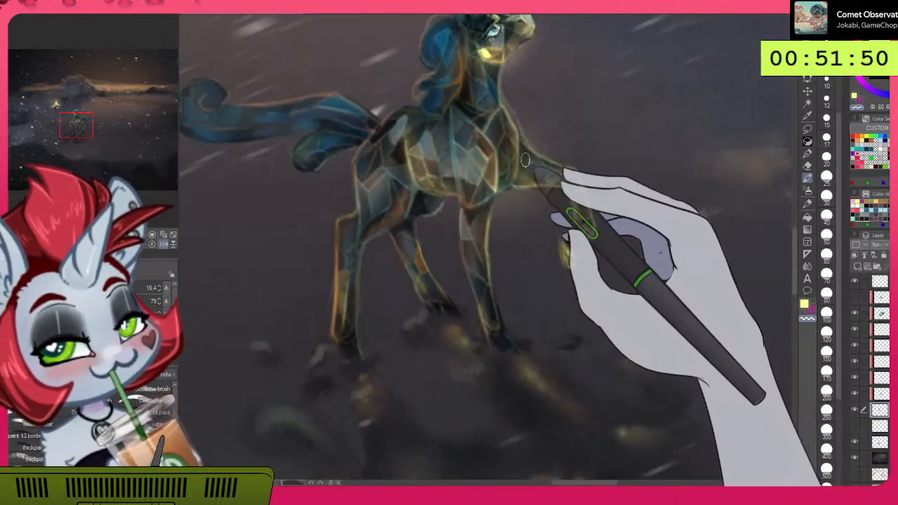
scroll(532, 160, down, 4)
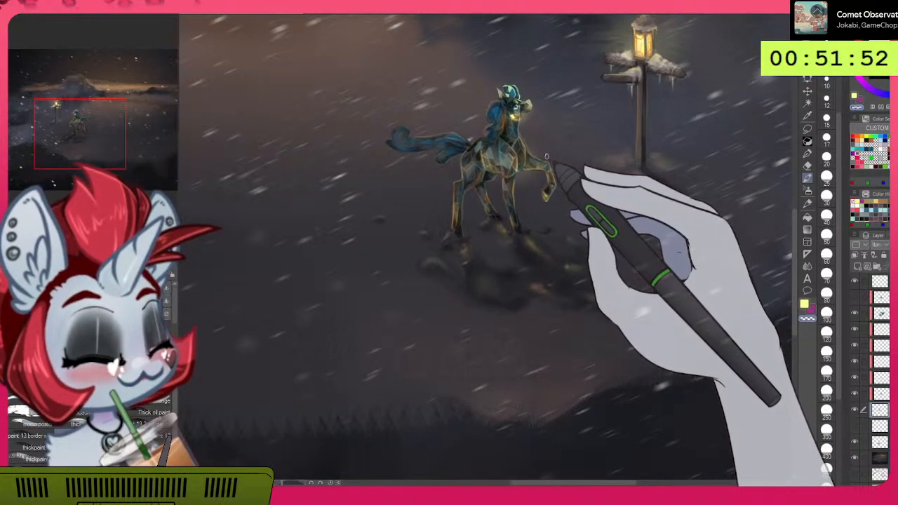
scroll(547, 155, up, 4)
scroll(548, 156, up, 2)
key(h)
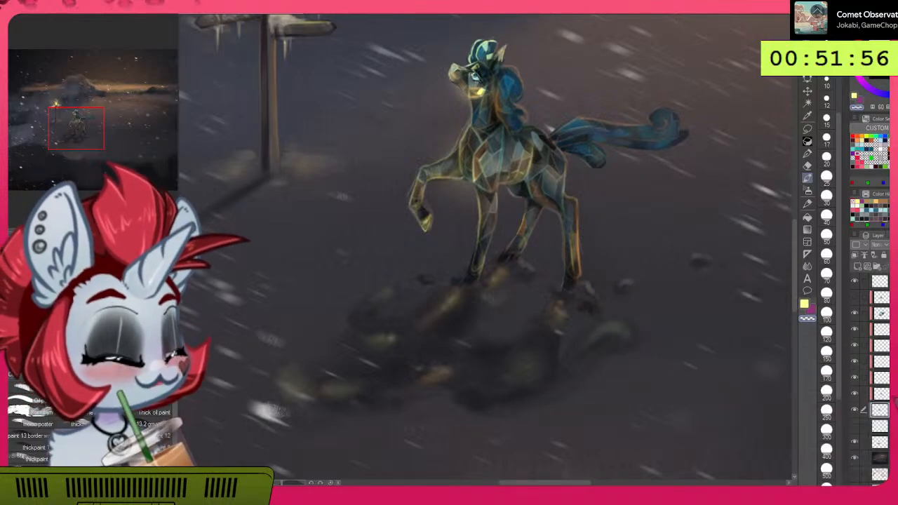
Step: Find the paint layer two above the clipped figure layers and make it active
scroll(878, 379, up, 4)
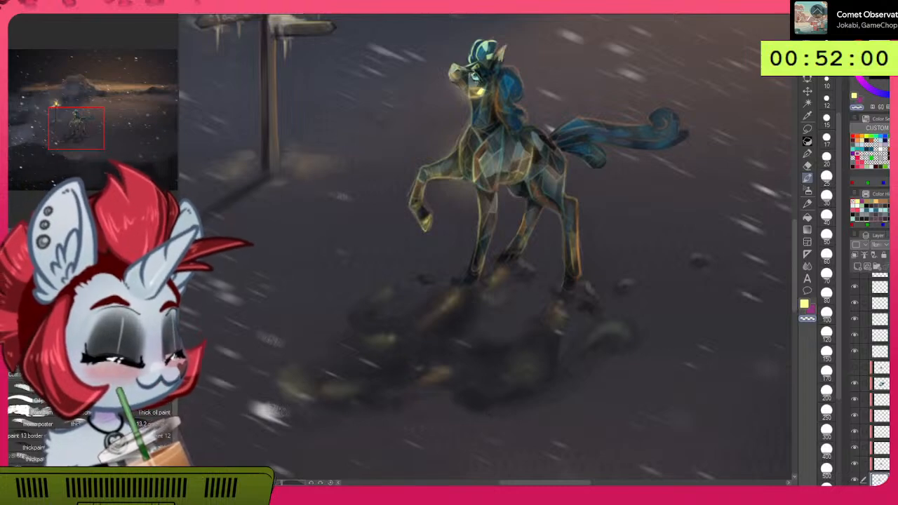
scroll(871, 379, up, 3)
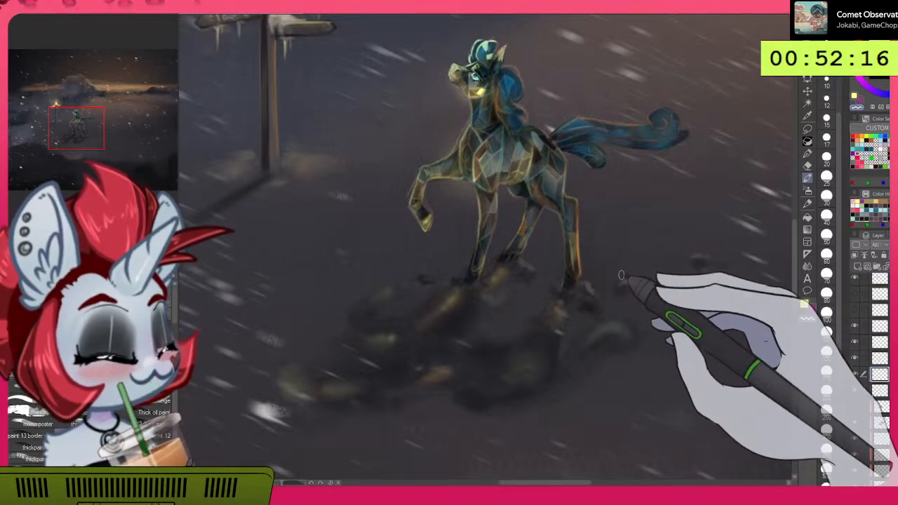
scroll(870, 379, down, 4)
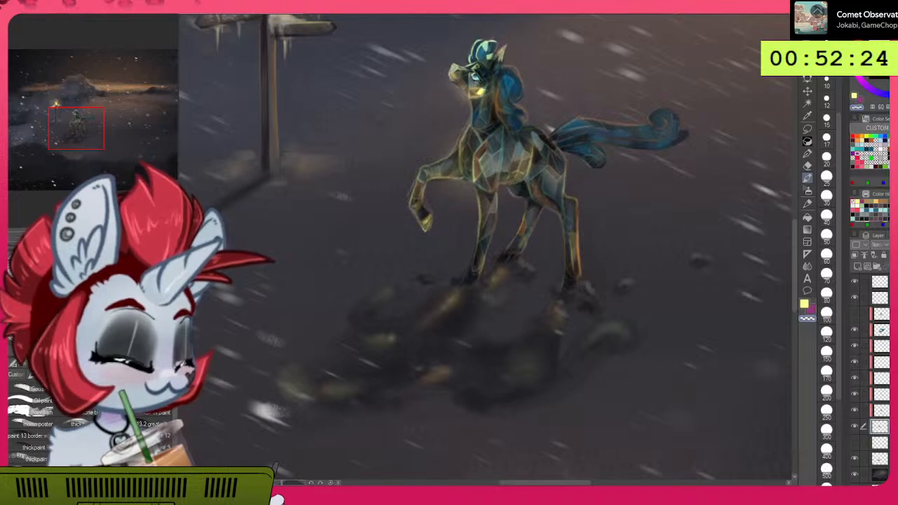
scroll(880, 379, up, 2)
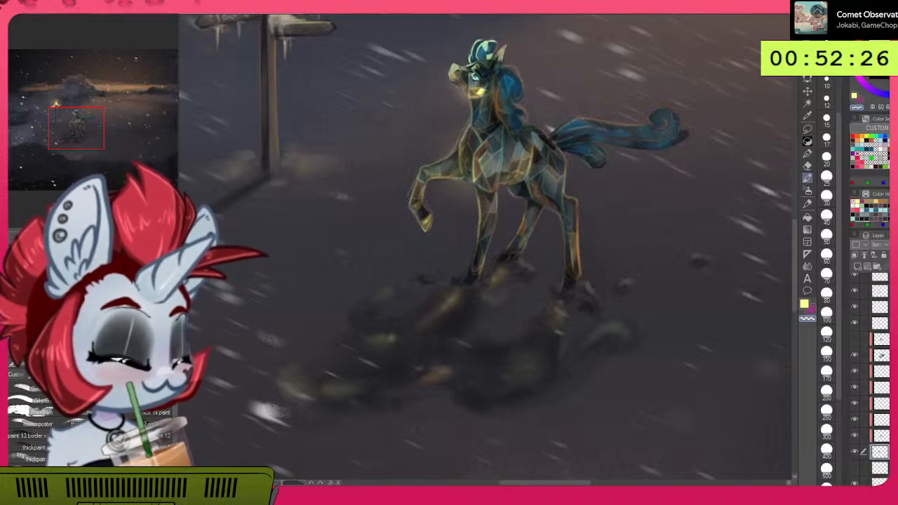
click(882, 309)
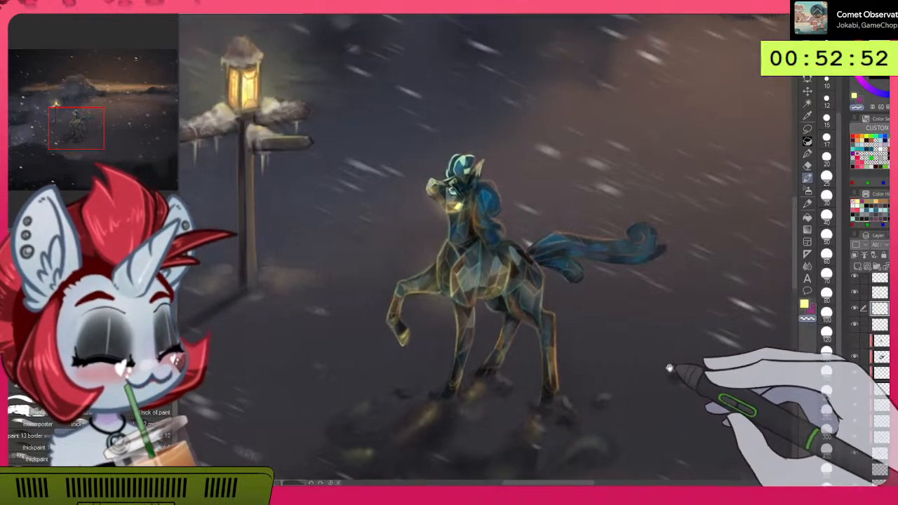
Step: Examine the whole composition from the lamp post to the horse and the empty snow behind its tail
mouse_move(744, 257)
mouse_down()
mouse_move(670, 368)
mouse_move(672, 309)
mouse_move(708, 352)
mouse_up()
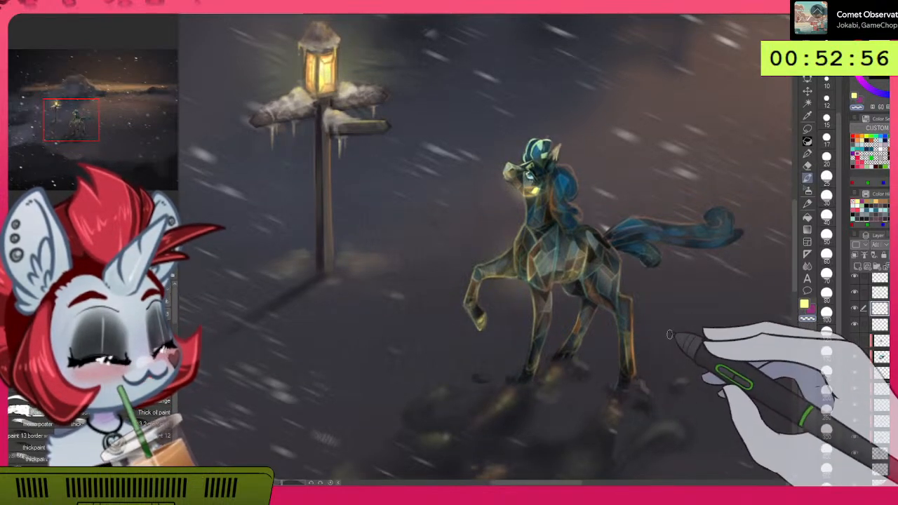
scroll(670, 334, down, 5)
scroll(690, 370, down, 3)
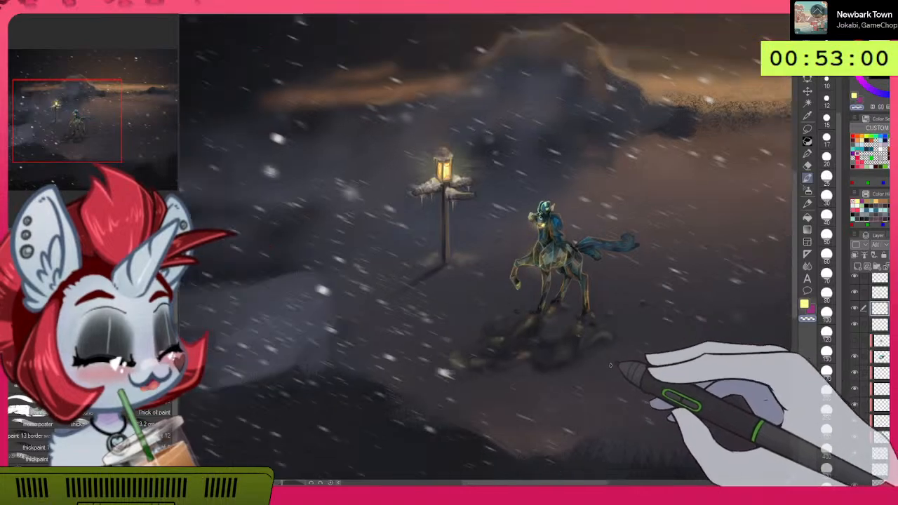
scroll(611, 364, down, 2)
mouse_move(710, 361)
mouse_down()
mouse_move(695, 323)
mouse_move(621, 320)
mouse_move(636, 319)
mouse_up()
scroll(624, 329, up, 6)
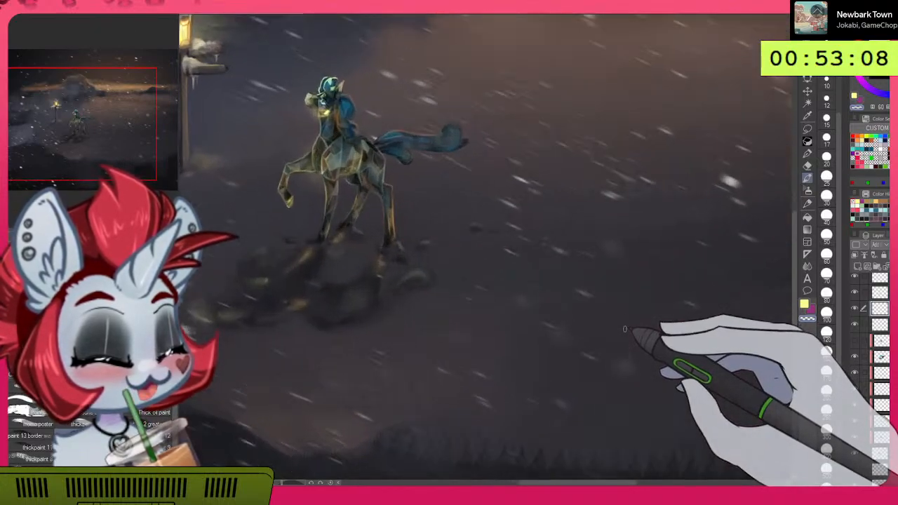
drag(601, 310, 671, 347)
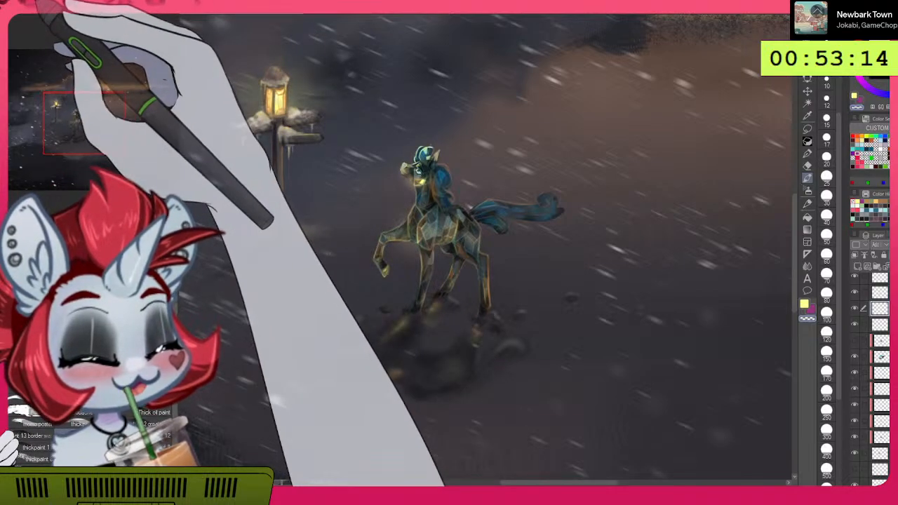
click(5, 2)
click(456, 404)
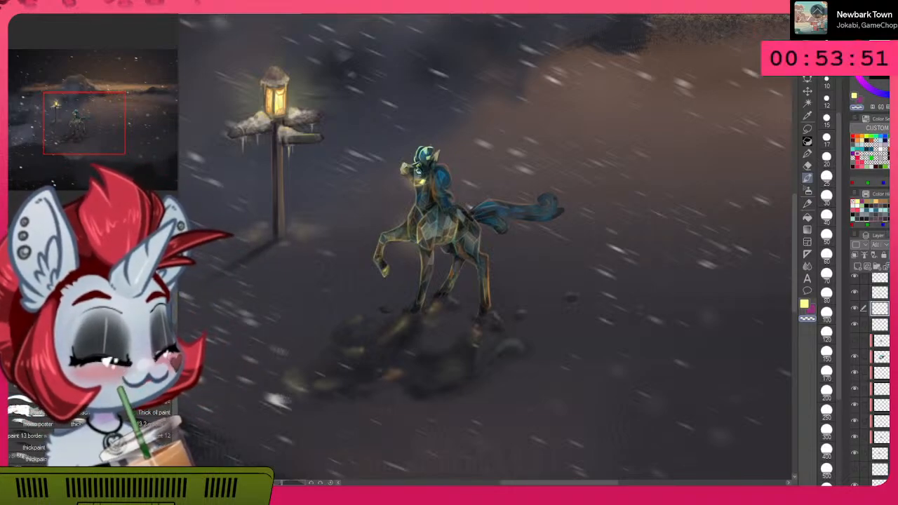
Step: On the top layer, circle the hind leg, the forelegs, and the lower body with its shadow in green pencil, undoing each mark
scroll(870, 379, up, 5)
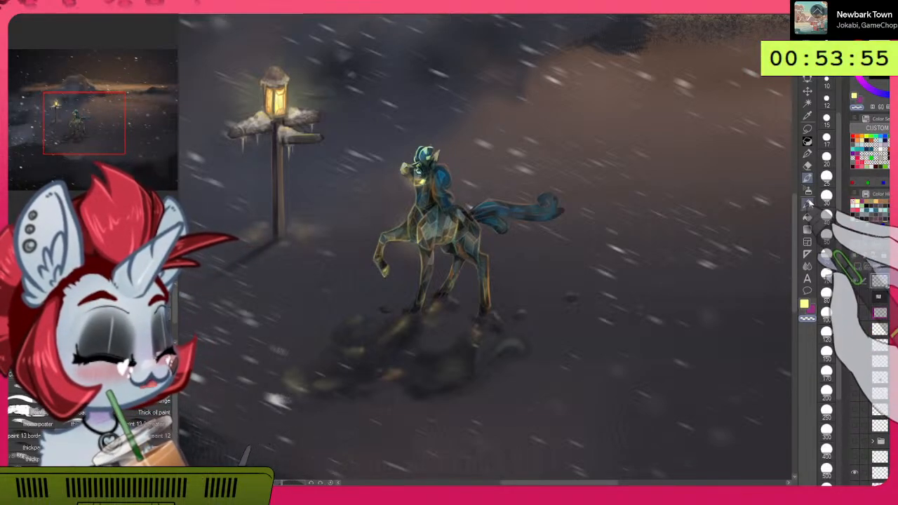
click(808, 204)
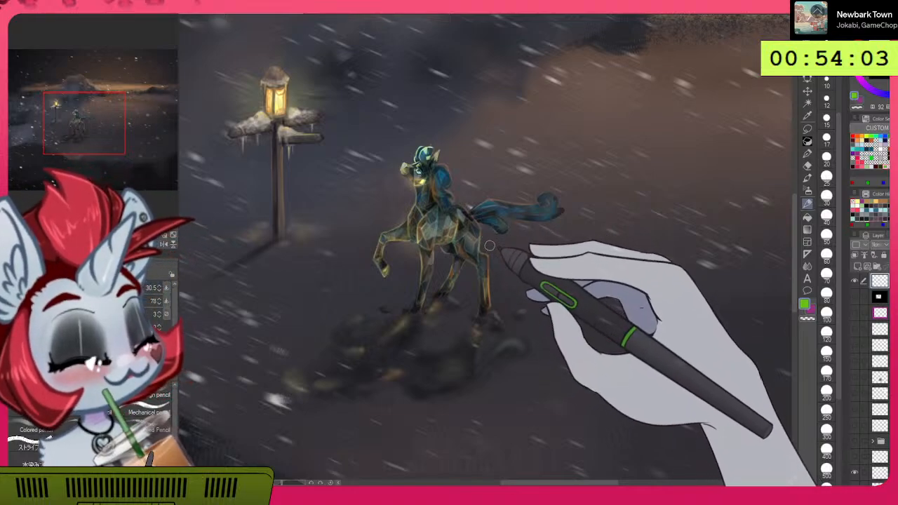
mouse_move(471, 211)
mouse_down()
mouse_move(451, 249)
mouse_move(475, 327)
mouse_move(503, 297)
mouse_move(494, 223)
mouse_up()
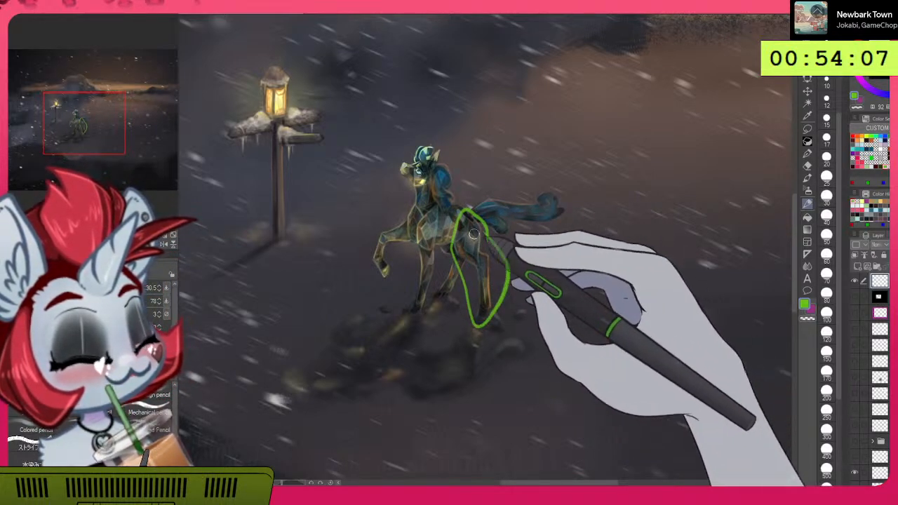
mouse_move(438, 254)
mouse_down()
mouse_move(424, 215)
mouse_move(401, 209)
mouse_move(368, 237)
mouse_move(365, 270)
mouse_move(395, 329)
mouse_move(440, 323)
mouse_move(462, 283)
mouse_move(451, 248)
mouse_up()
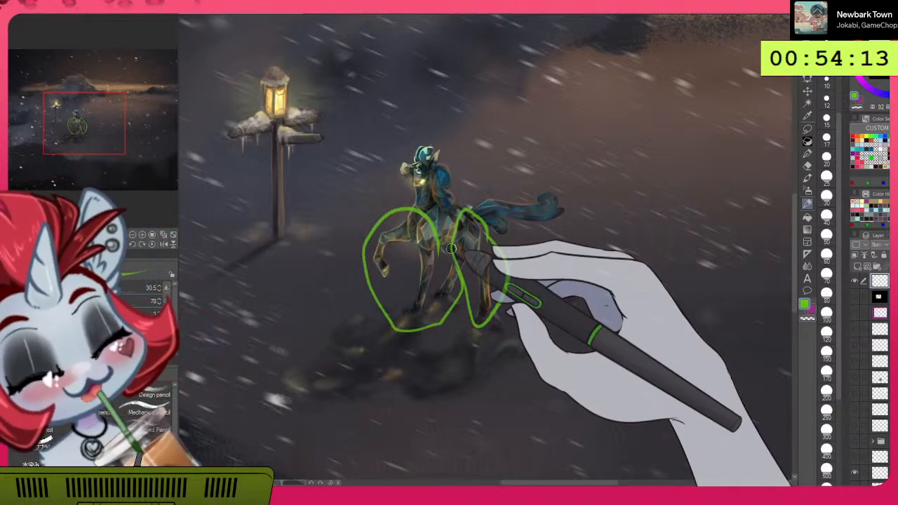
key(ctrl+z)
key(ctrl+z)
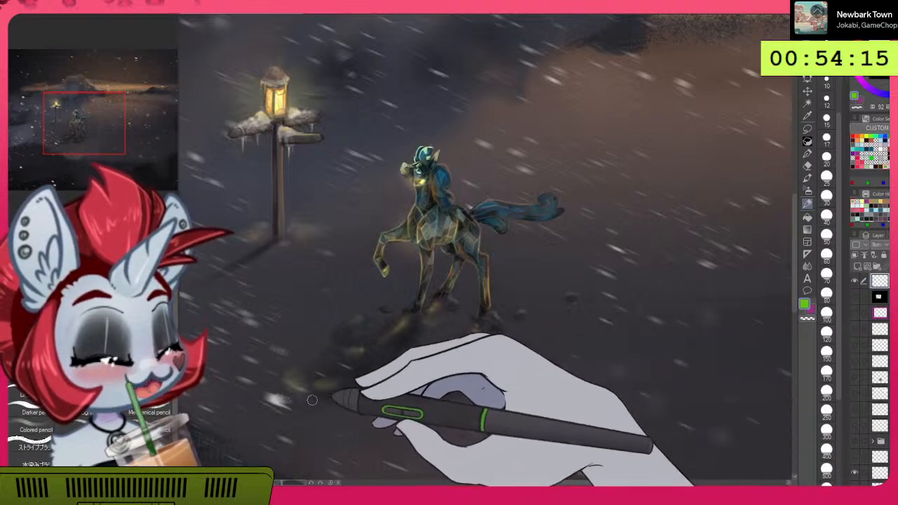
mouse_move(426, 228)
mouse_down()
mouse_move(379, 225)
mouse_move(337, 407)
mouse_move(547, 372)
mouse_move(556, 346)
mouse_up()
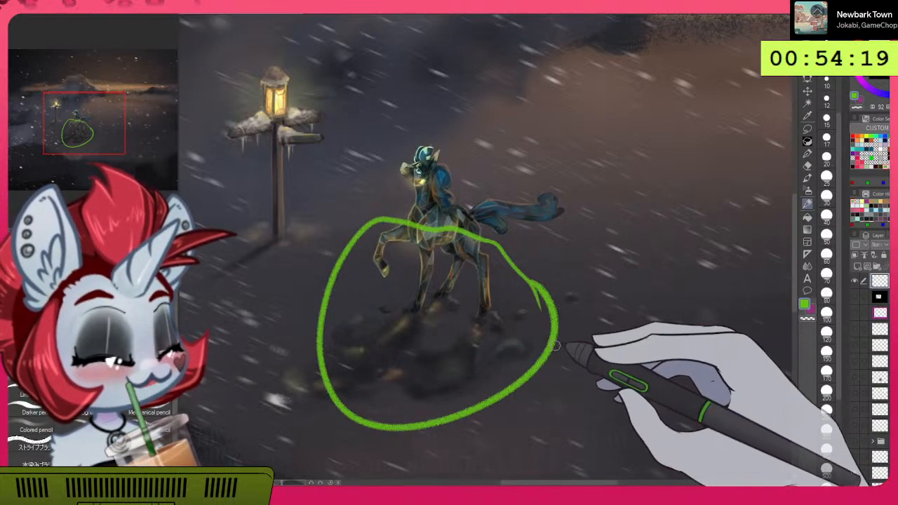
key(ctrl+z)
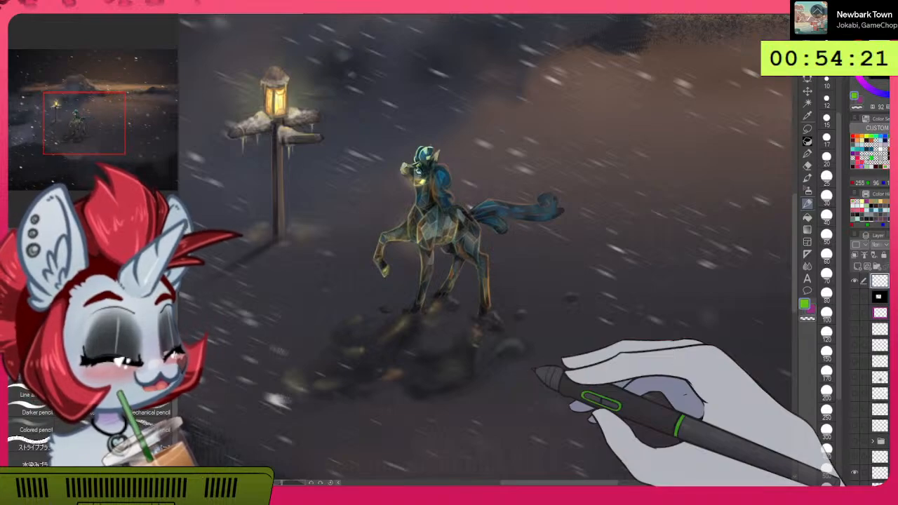
Step: Set the pencil colour to red and mark guide strokes along the horse's belly and torso
click(855, 136)
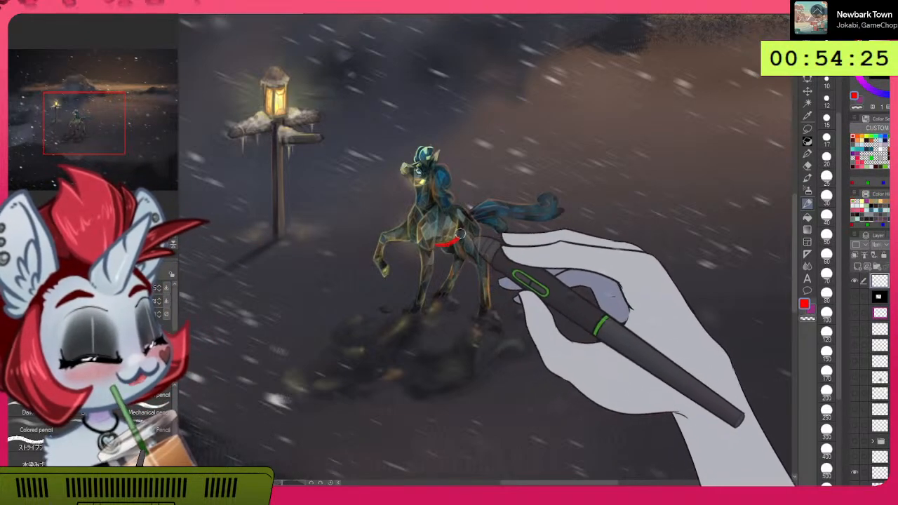
drag(436, 219, 440, 212)
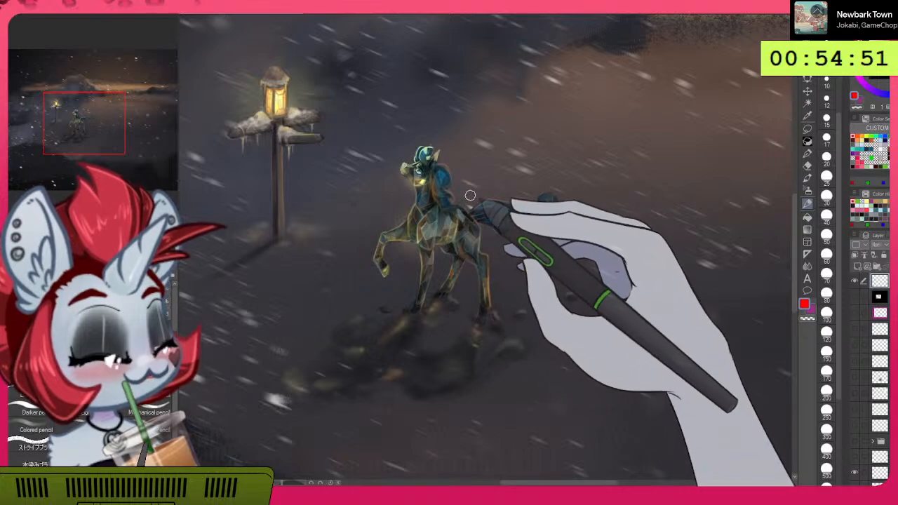
Step: Sketch red curved contour strokes across the horse's belly, flank and upper hind leg on the guide layer
scroll(475, 222, up, 5)
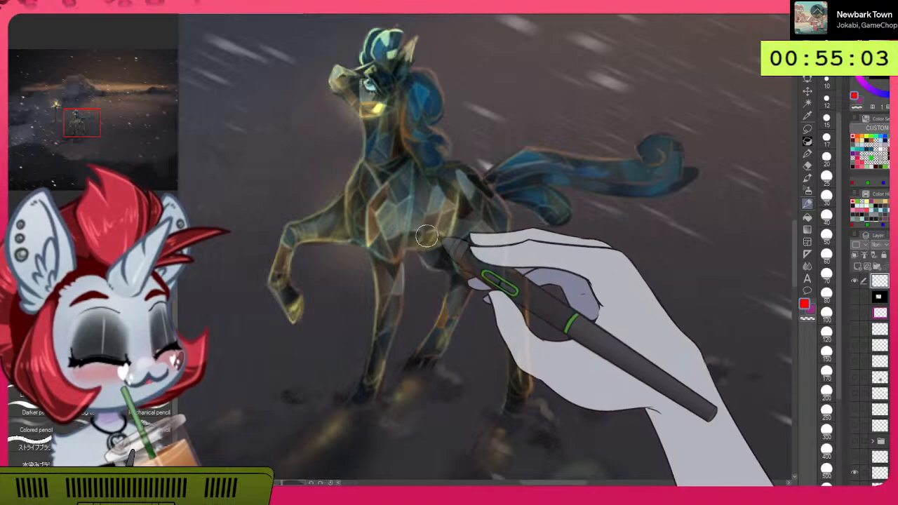
mouse_move(406, 248)
mouse_down()
mouse_move(447, 243)
mouse_move(434, 224)
mouse_move(456, 218)
mouse_move(442, 200)
mouse_move(453, 197)
mouse_up()
drag(410, 177, 459, 176)
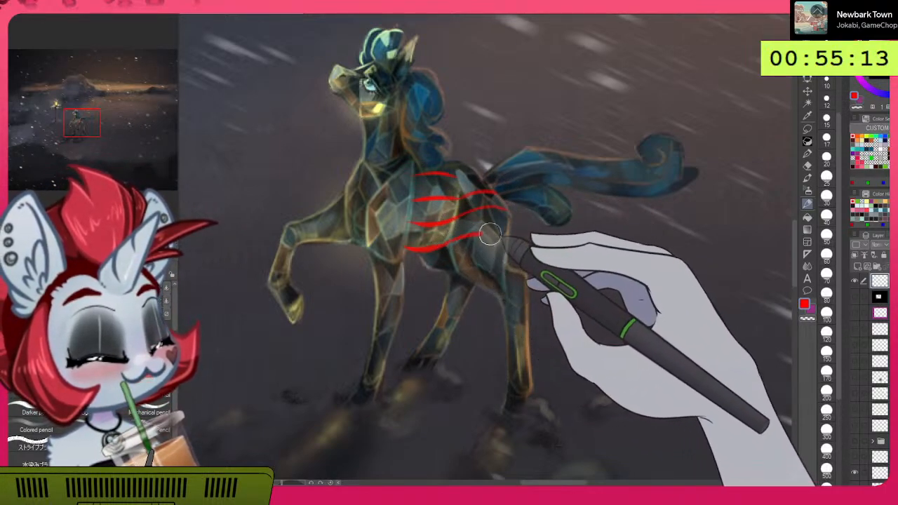
drag(461, 264, 508, 258)
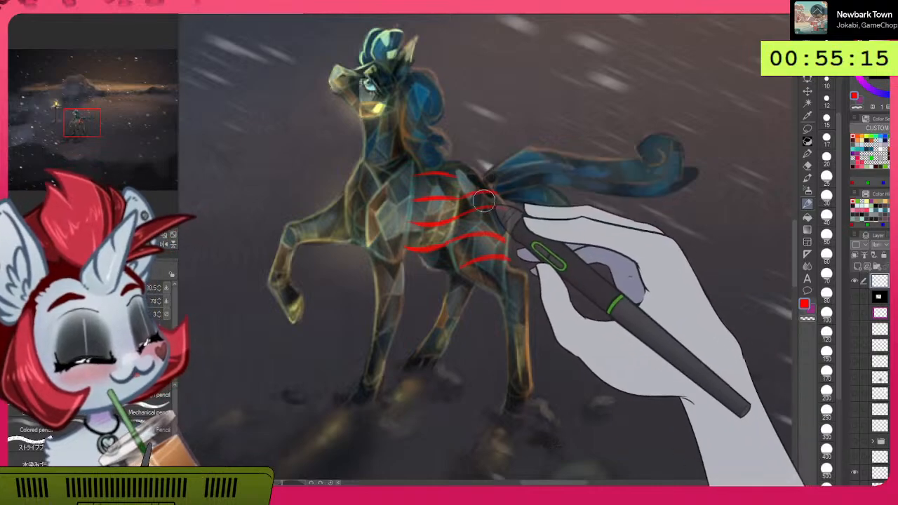
Step: Cross the contours with lengthwise red lines over the torso and haunch, and outline the rump, back and throat
drag(481, 187, 484, 216)
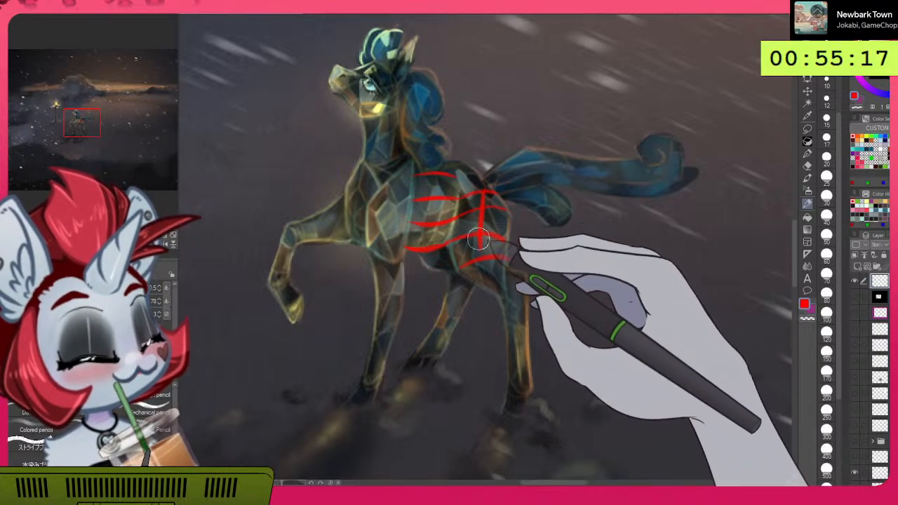
drag(483, 225, 507, 288)
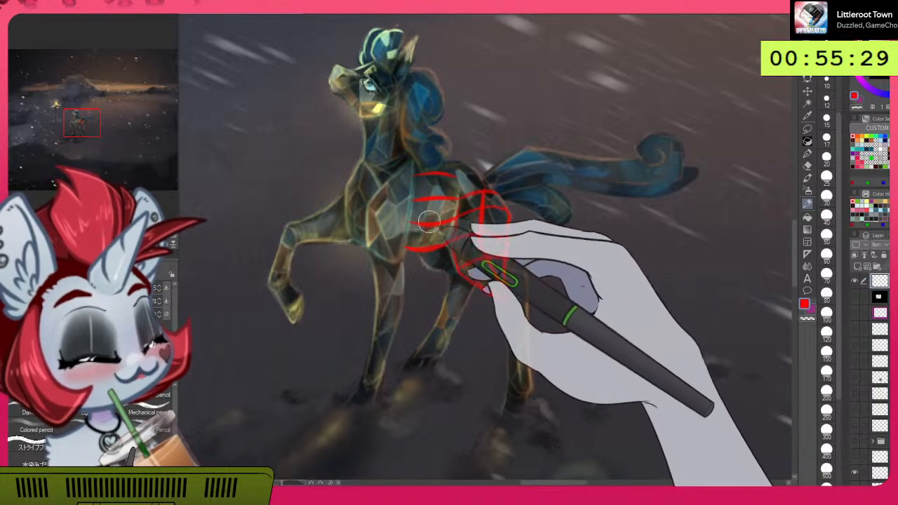
mouse_move(430, 174)
mouse_down()
mouse_move(433, 202)
mouse_move(412, 243)
mouse_move(428, 245)
mouse_move(451, 184)
mouse_up()
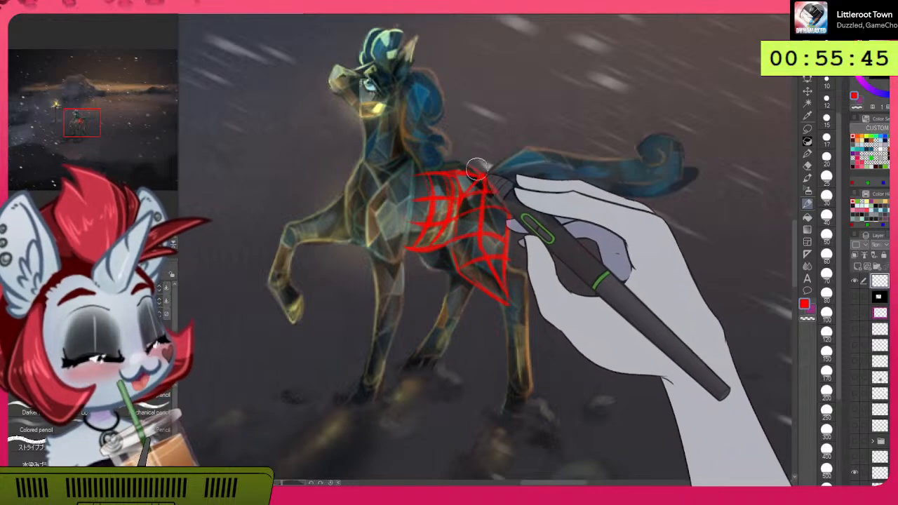
mouse_move(435, 163)
mouse_down()
mouse_move(423, 173)
mouse_move(492, 197)
mouse_move(516, 168)
mouse_up()
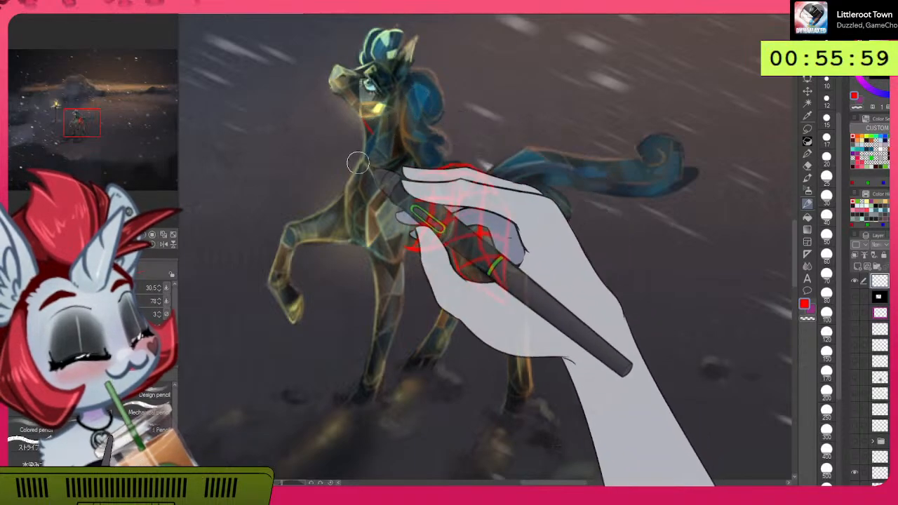
drag(360, 140, 358, 118)
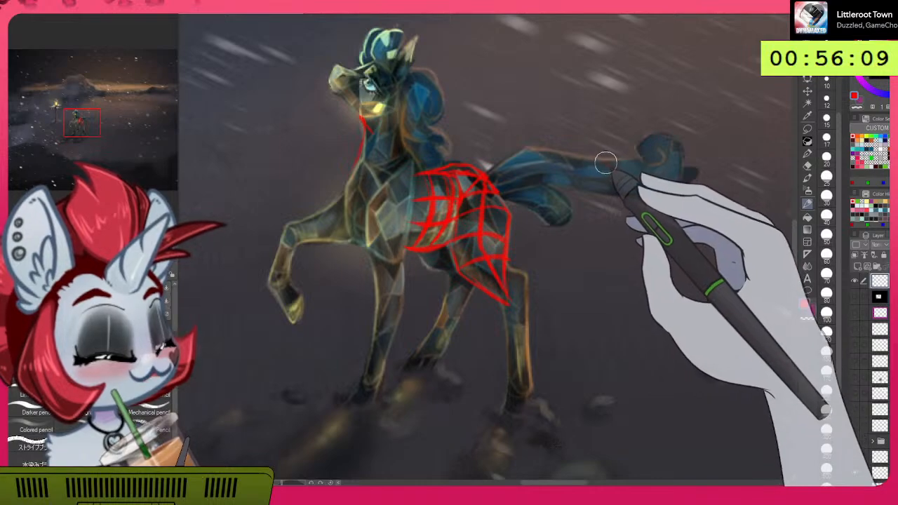
Step: Try out red facet outlines on the horse's tail and undo them
mouse_move(615, 168)
mouse_down()
mouse_move(606, 175)
mouse_move(574, 163)
mouse_move(616, 169)
mouse_up()
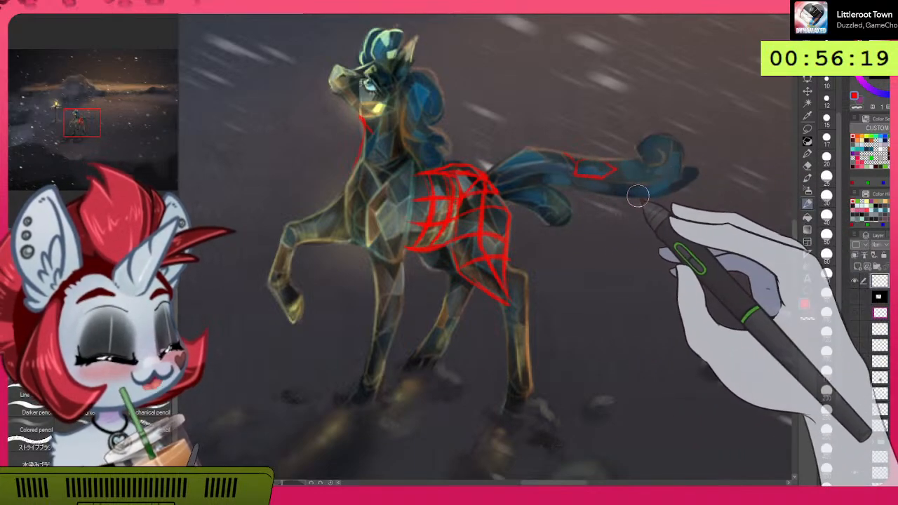
mouse_move(567, 56)
mouse_down()
mouse_move(464, 81)
mouse_move(452, 72)
mouse_move(428, 89)
mouse_move(471, 98)
mouse_up()
key(ctrl+z)
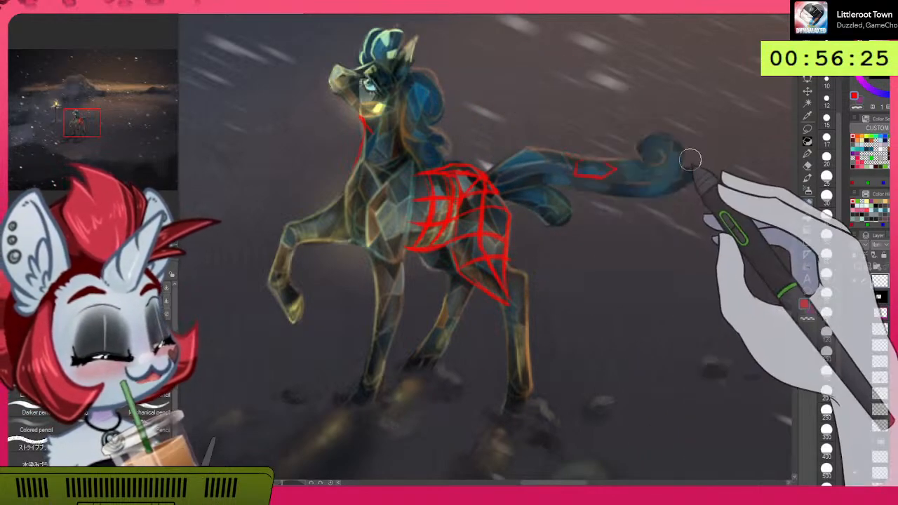
key(ctrl+z)
key(ctrl+z)
mouse_move(657, 236)
mouse_down()
mouse_move(664, 199)
mouse_move(675, 209)
mouse_up()
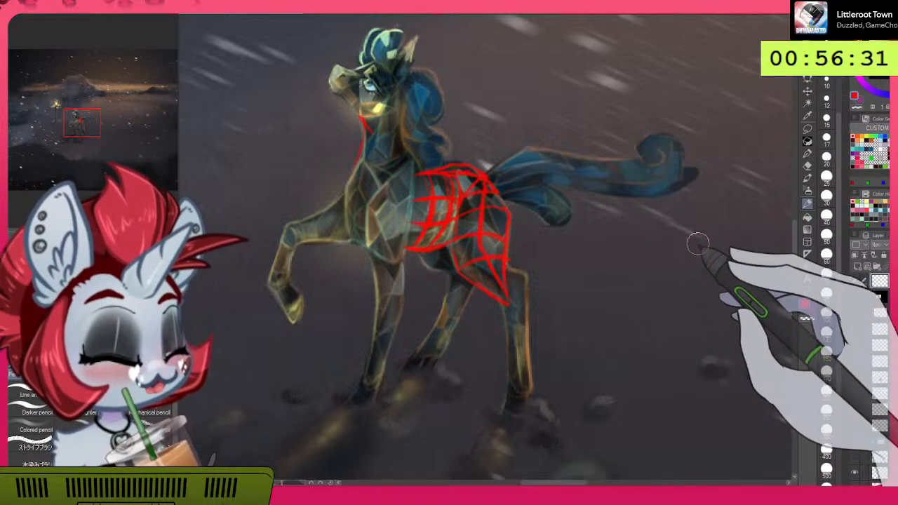
Step: Toggle the top guide layer's visibility to compare the horse with and without the red contour mesh
click(858, 281)
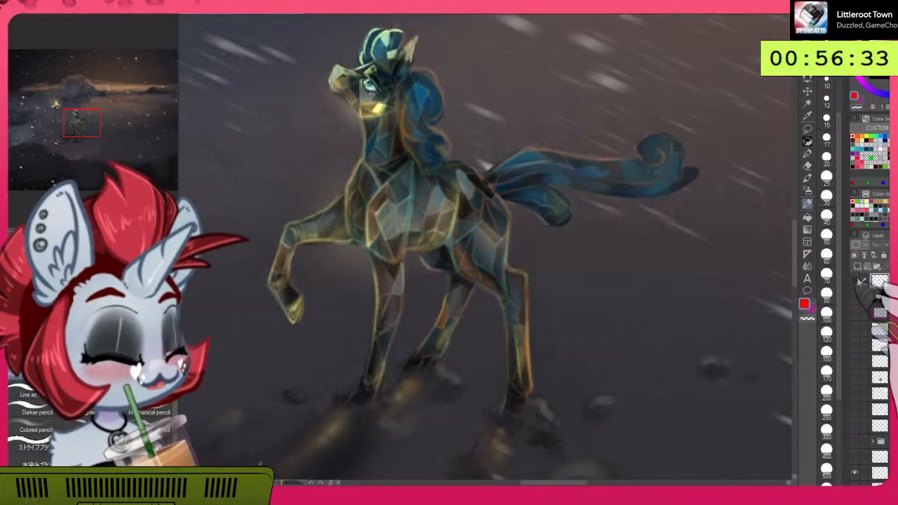
click(858, 280)
click(859, 281)
click(858, 280)
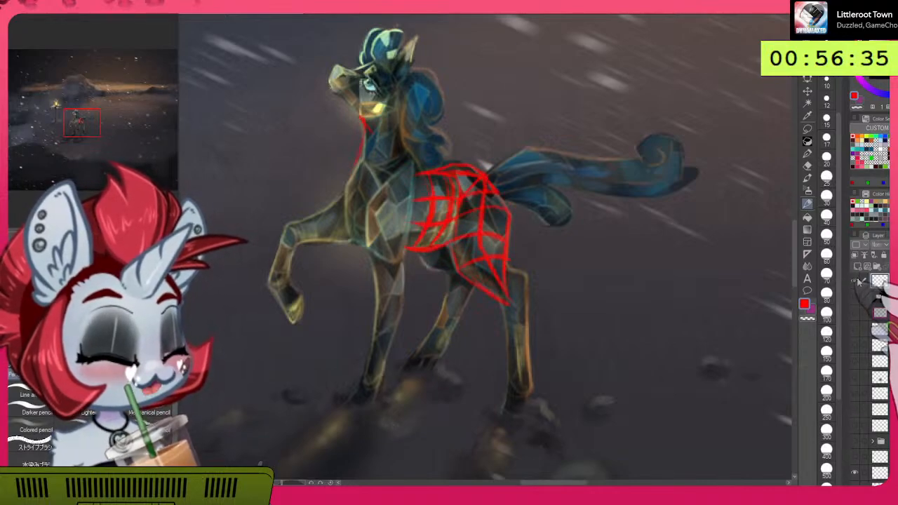
Step: Remove the red guide marks over the haunch and lower the guide layer's opacity so the belly marks become faint
mouse_move(458, 166)
mouse_down()
mouse_move(473, 230)
mouse_move(490, 188)
mouse_move(479, 276)
mouse_move(490, 265)
mouse_move(509, 270)
mouse_move(525, 301)
mouse_up()
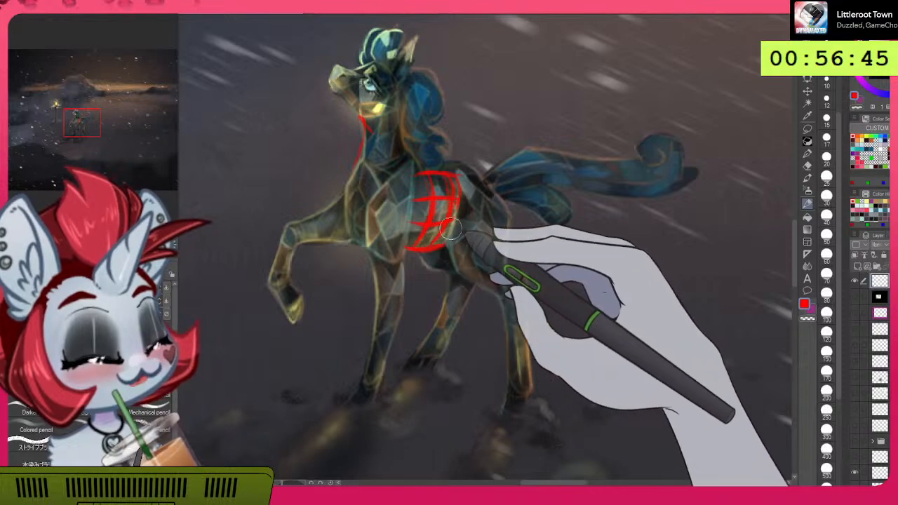
click(895, 245)
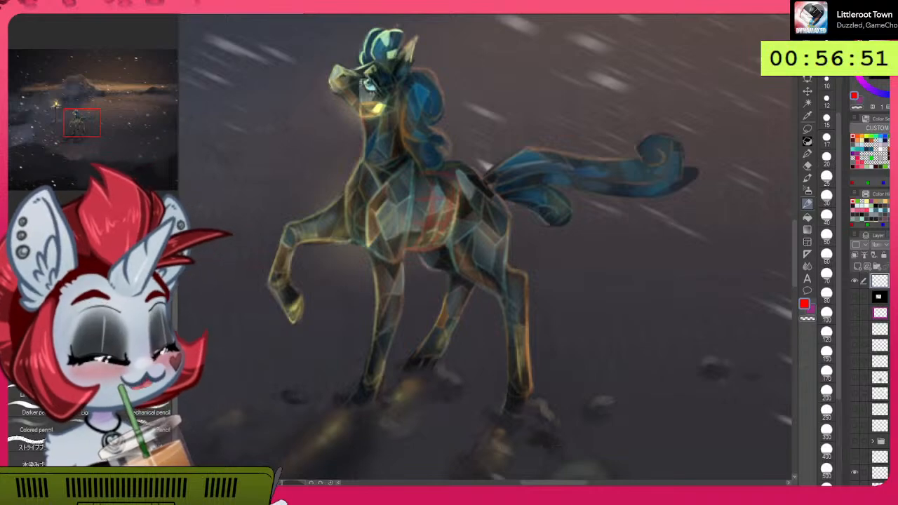
Step: Activate the paint layer two above the clipped figure layers and paint red over the marked belly area with the Pen
scroll(871, 379, down, 10)
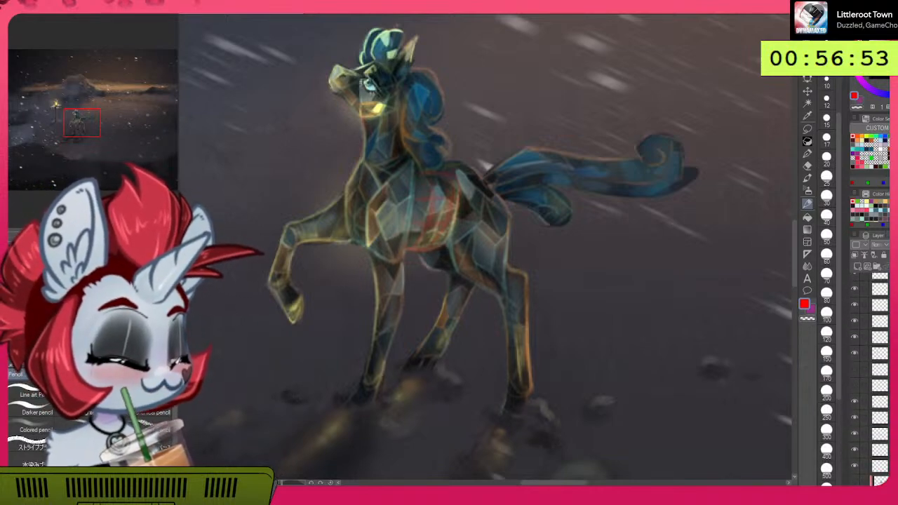
scroll(871, 379, down, 1)
click(879, 377)
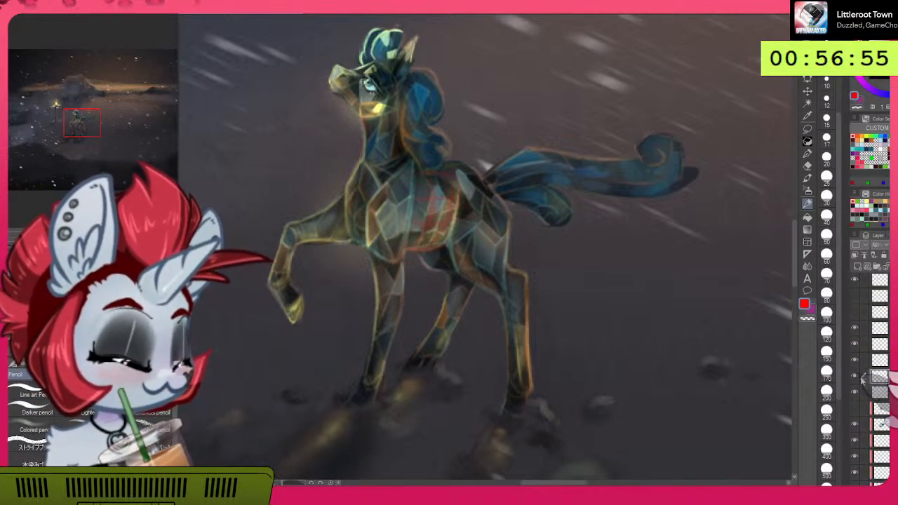
click(856, 376)
click(855, 376)
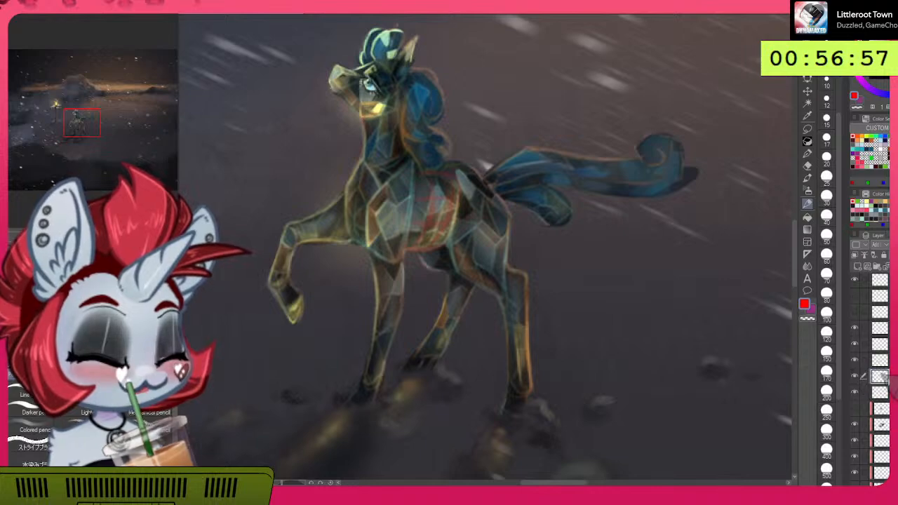
click(808, 154)
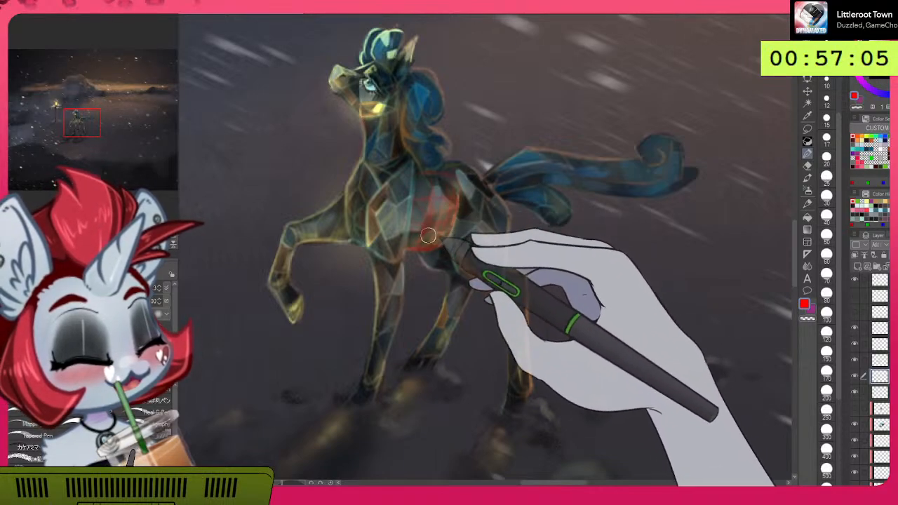
Step: Look through the figure's layers and check the red belly patch against the full scene and up close
scroll(871, 379, down, 1)
scroll(871, 379, up, 2)
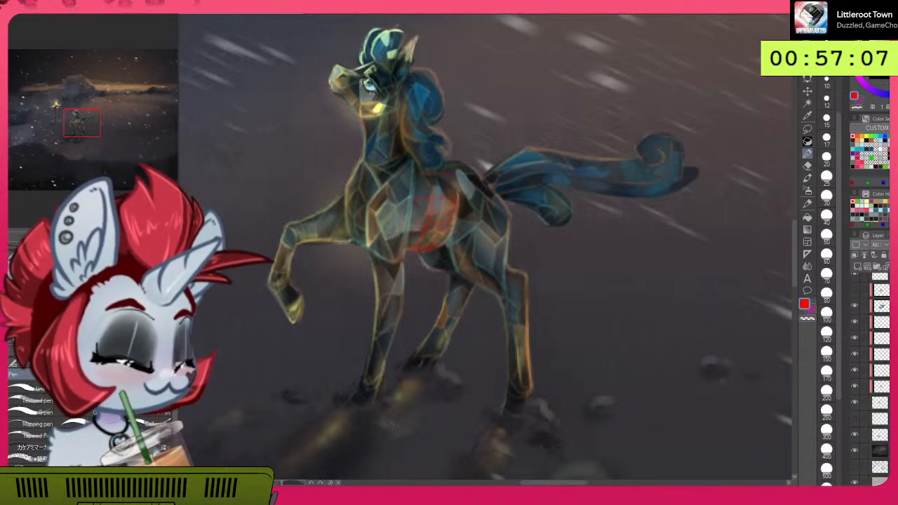
scroll(871, 379, down, 1)
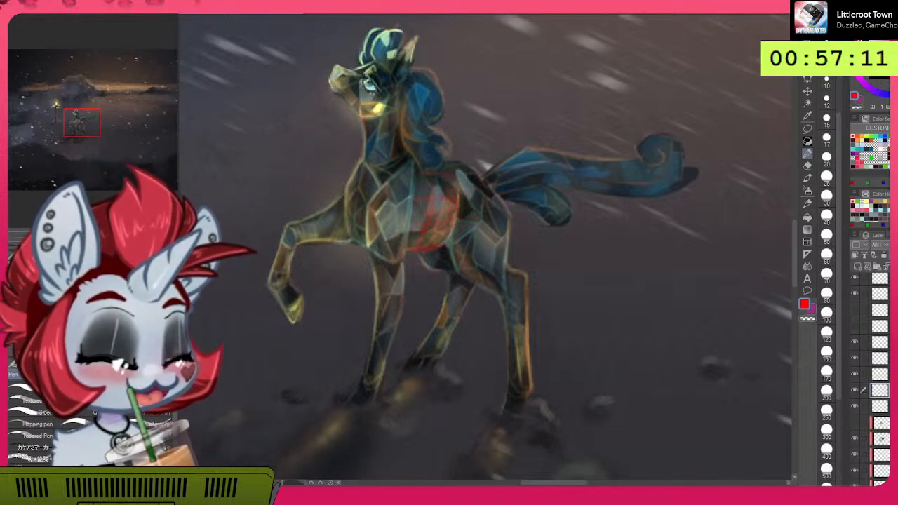
scroll(871, 379, down, 1)
scroll(871, 379, down, 3)
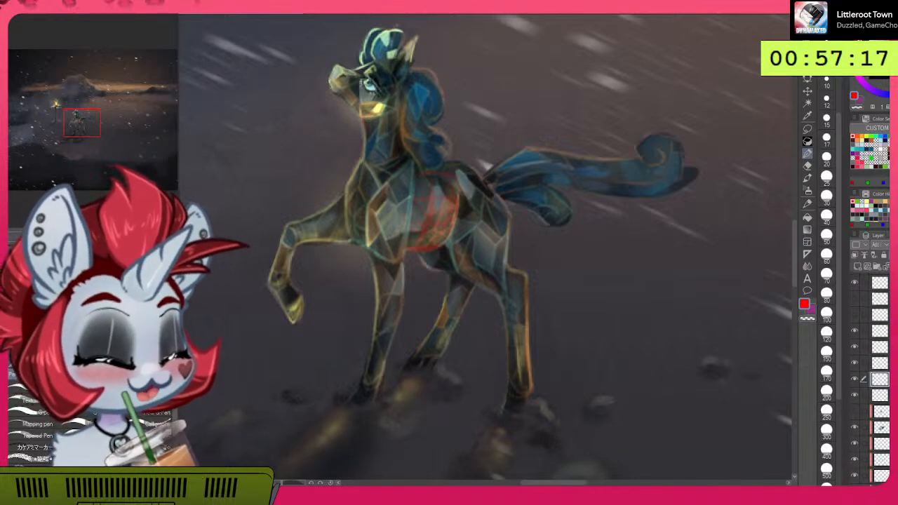
scroll(871, 379, up, 1)
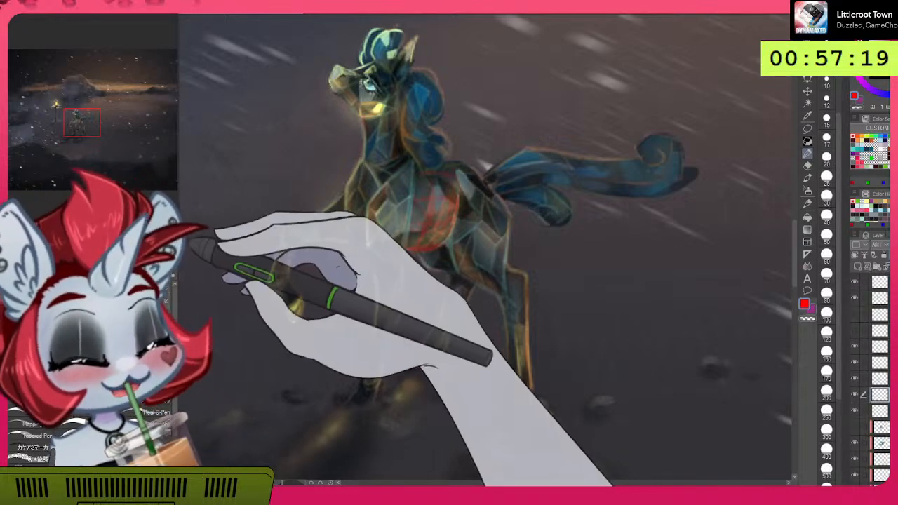
click(174, 236)
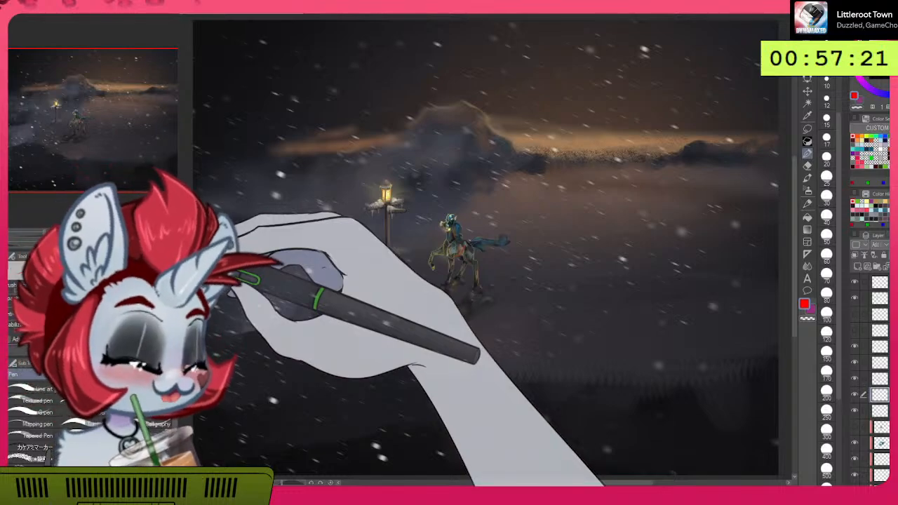
scroll(431, 273, up, 3)
scroll(431, 272, up, 4)
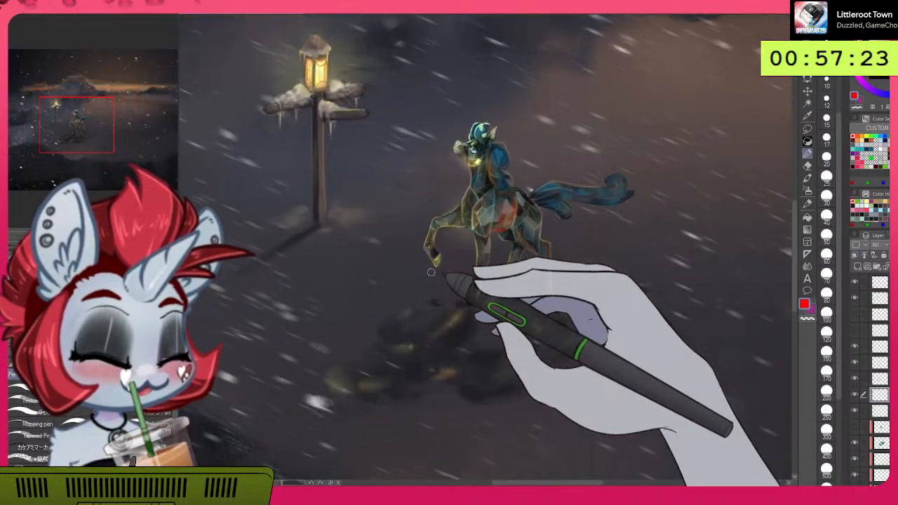
scroll(795, 255, up, 1)
scroll(796, 256, down, 1)
scroll(588, 305, down, 1)
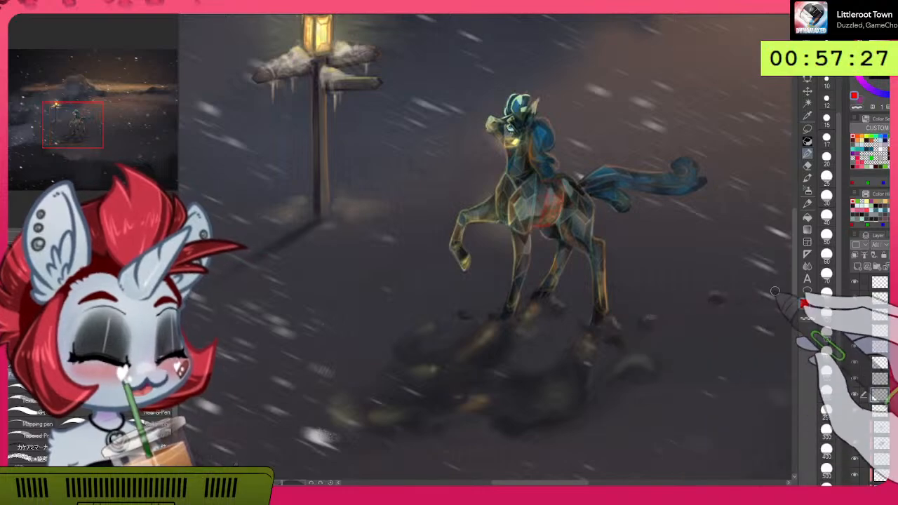
Step: Try different opacities on the base layer beneath the clipped figure layers and check the horse's translucency against the wider scene
drag(795, 268, 795, 269)
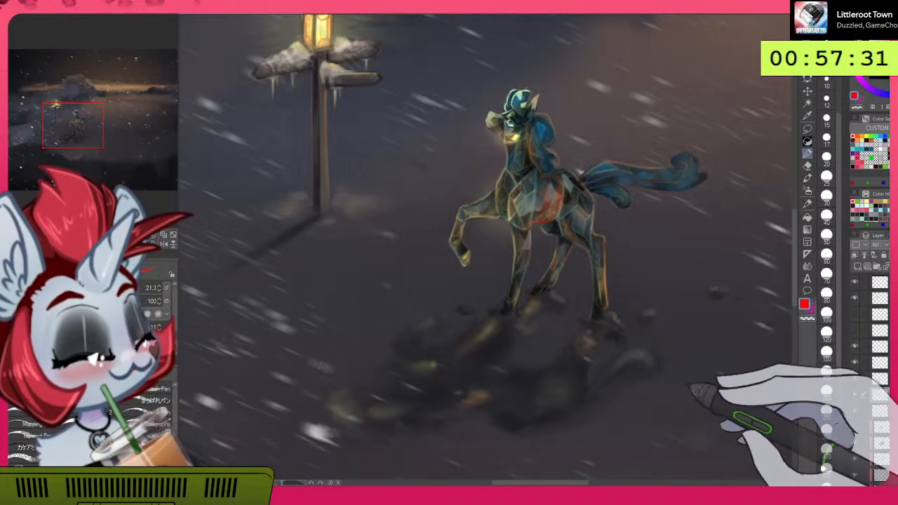
scroll(871, 379, down, 5)
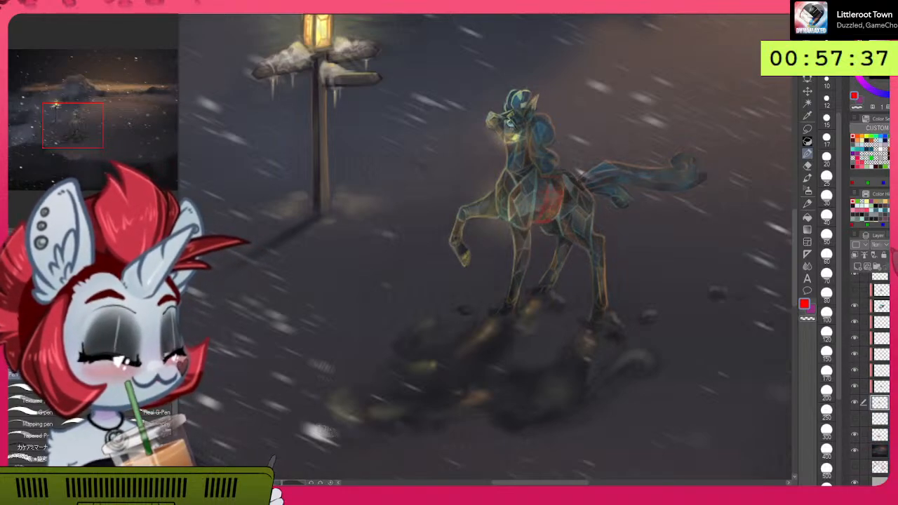
drag(897, 245, 892, 245)
key(ctrl+z)
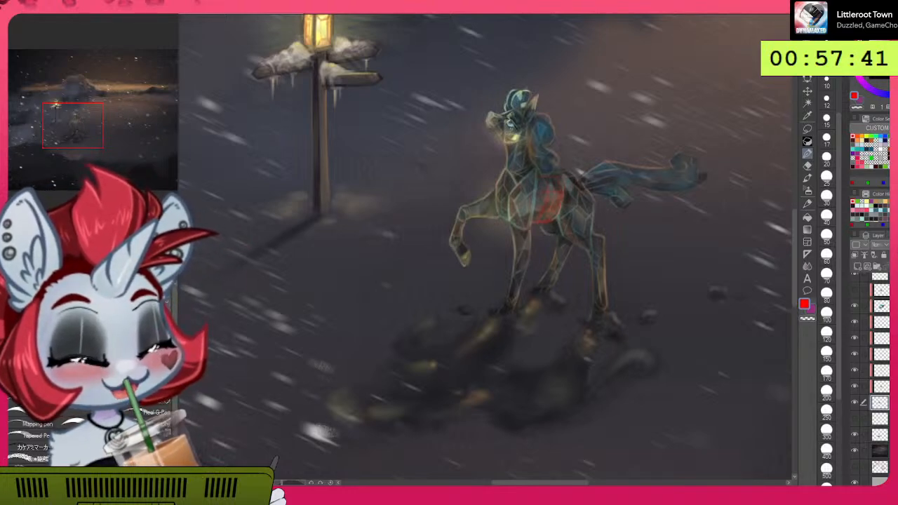
key(ctrl+z)
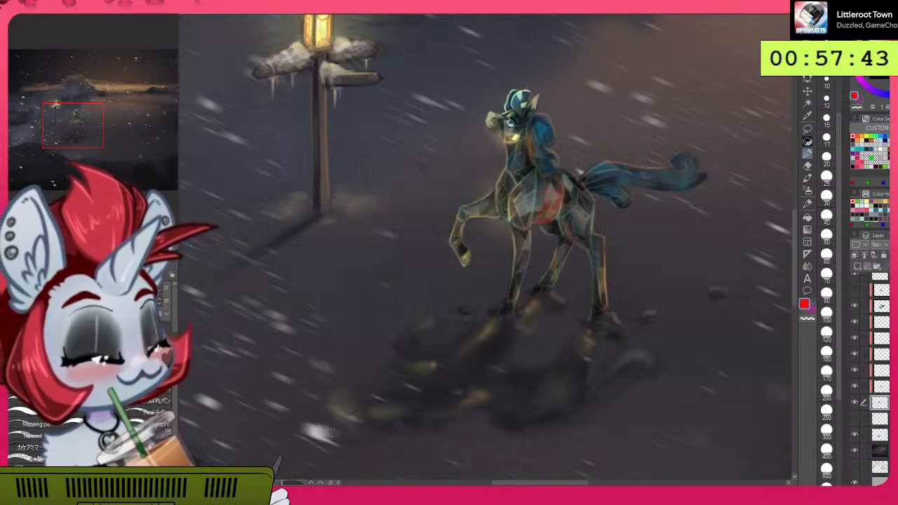
key(ctrl+z)
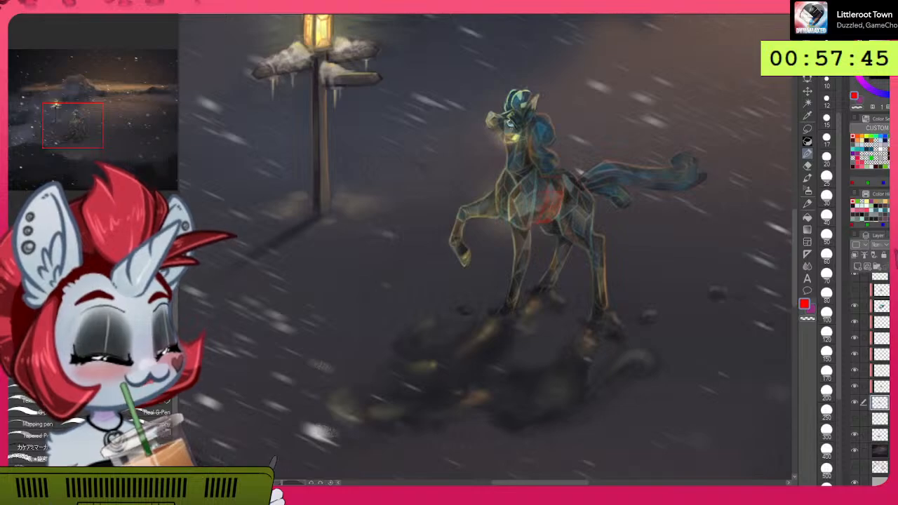
scroll(688, 269, down, 2)
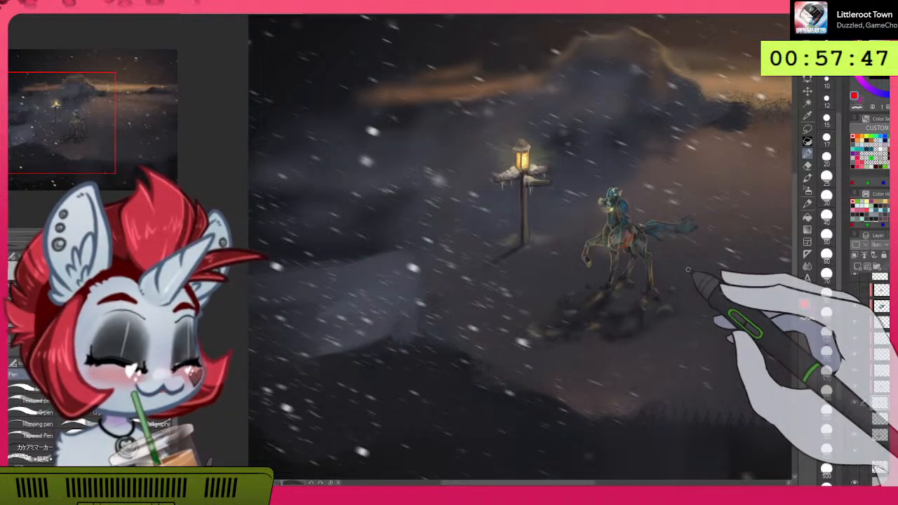
drag(531, 483, 563, 485)
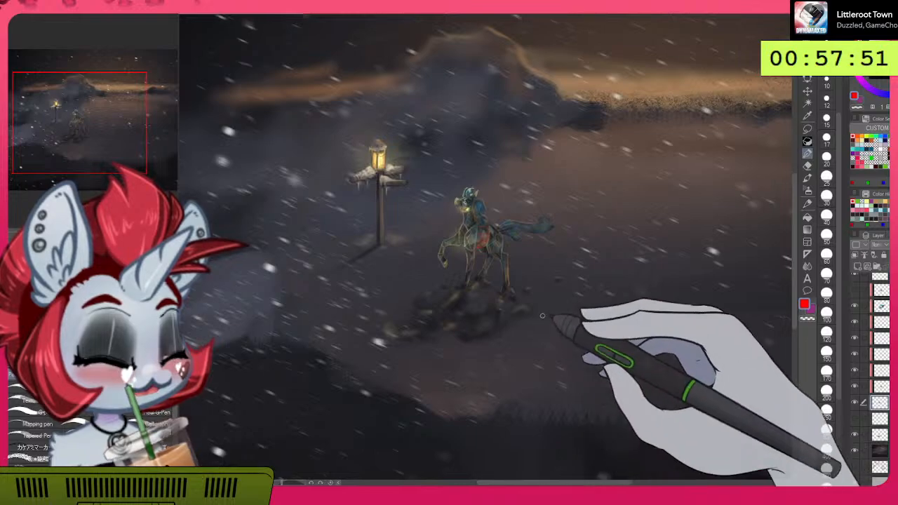
scroll(544, 197, up, 1)
scroll(544, 196, up, 2)
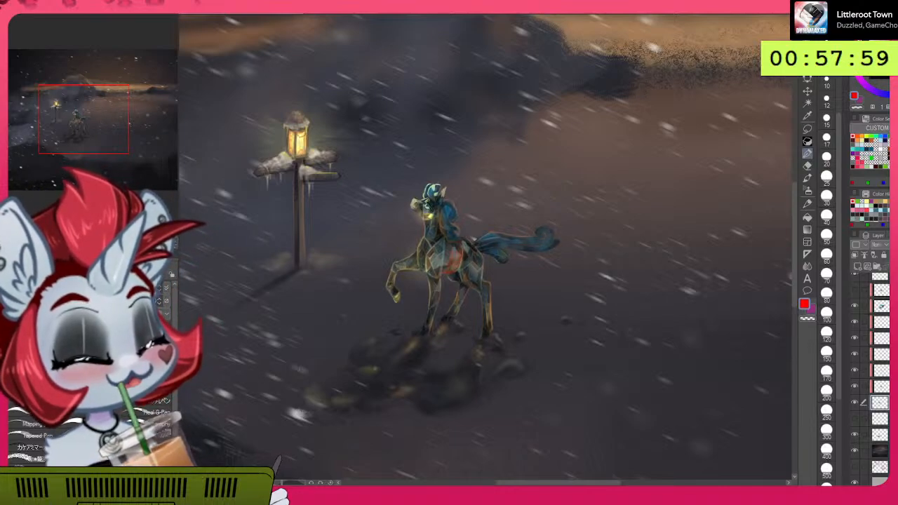
scroll(437, 322, up, 1)
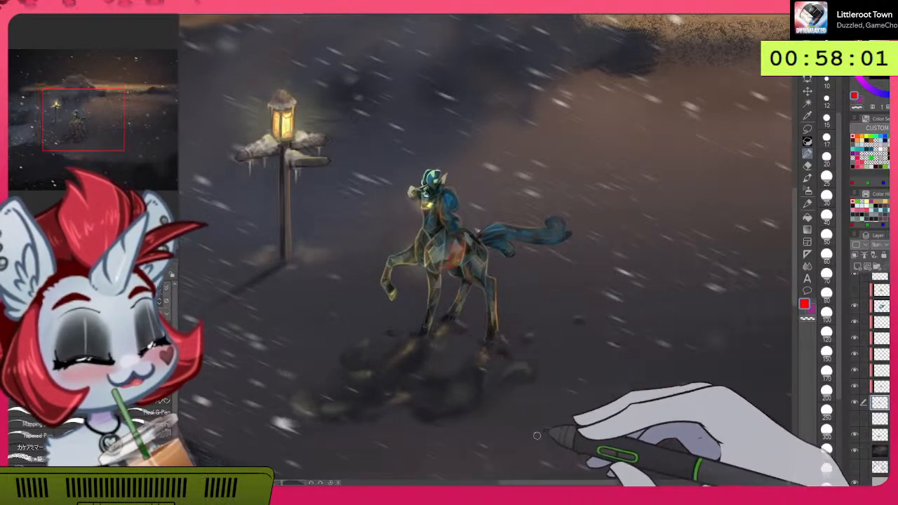
Step: Review the horse and lamp post at different sizes and mirrored, and look through the layer stack
drag(549, 483, 533, 483)
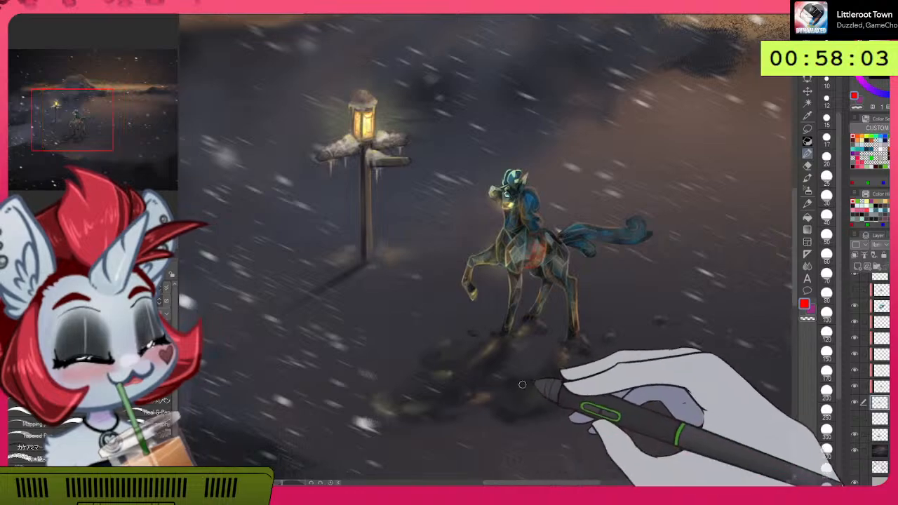
scroll(474, 217, up, 3)
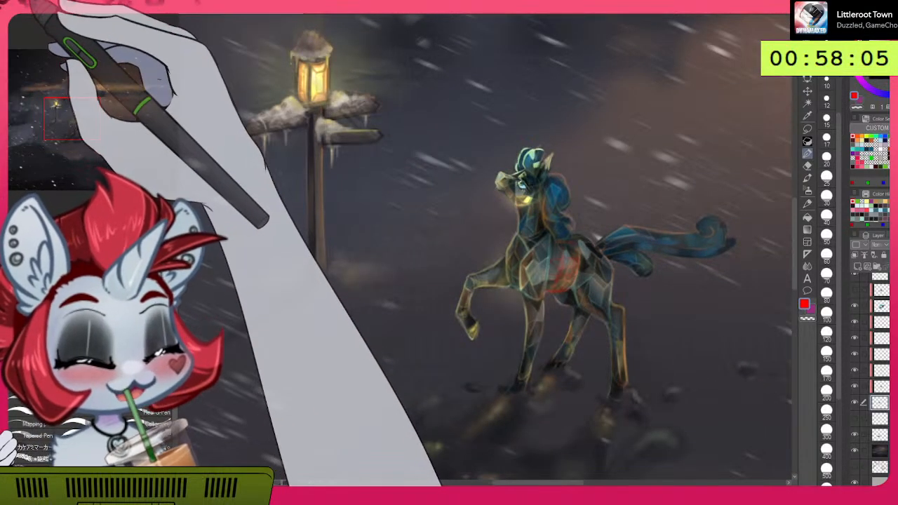
click(22, 2)
click(27, 64)
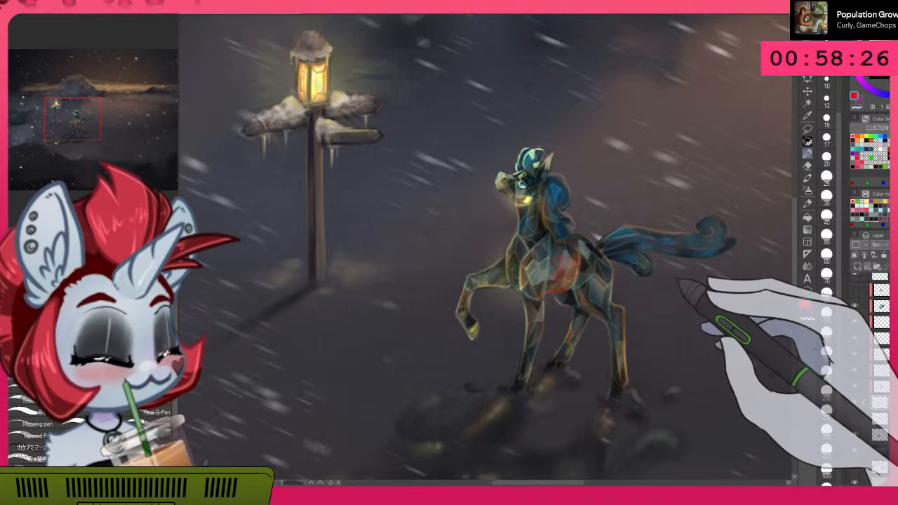
key(h)
scroll(716, 282, down, 1)
key(ctrl+z)
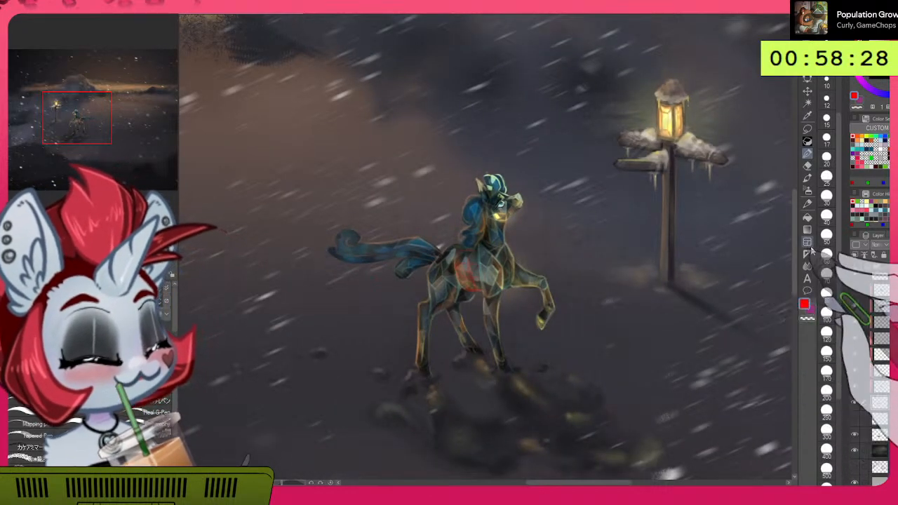
scroll(871, 379, up, 10)
scroll(871, 379, up, 1)
scroll(871, 379, down, 2)
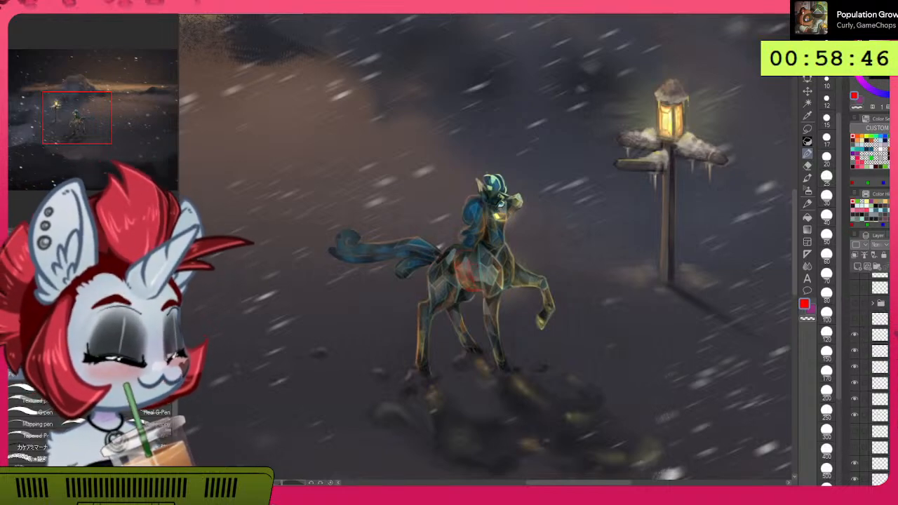
scroll(862, 365, down, 4)
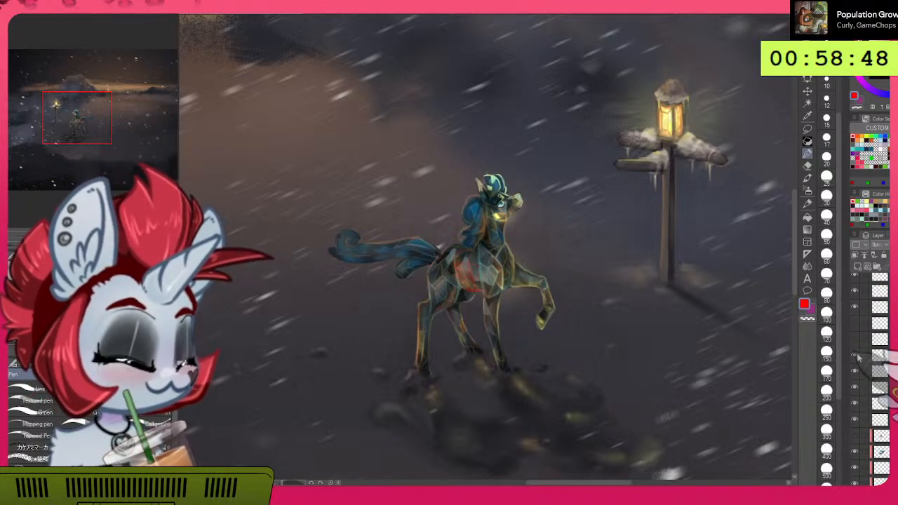
Step: Compare the horse with and without its glow layer, activate that layer and airbrush soft orange light over the mane and tail
click(856, 355)
click(856, 356)
click(856, 356)
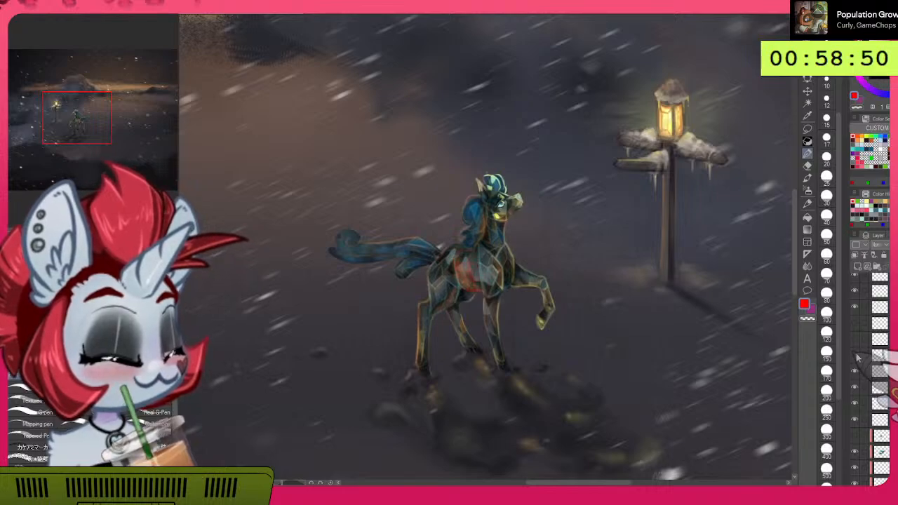
click(856, 356)
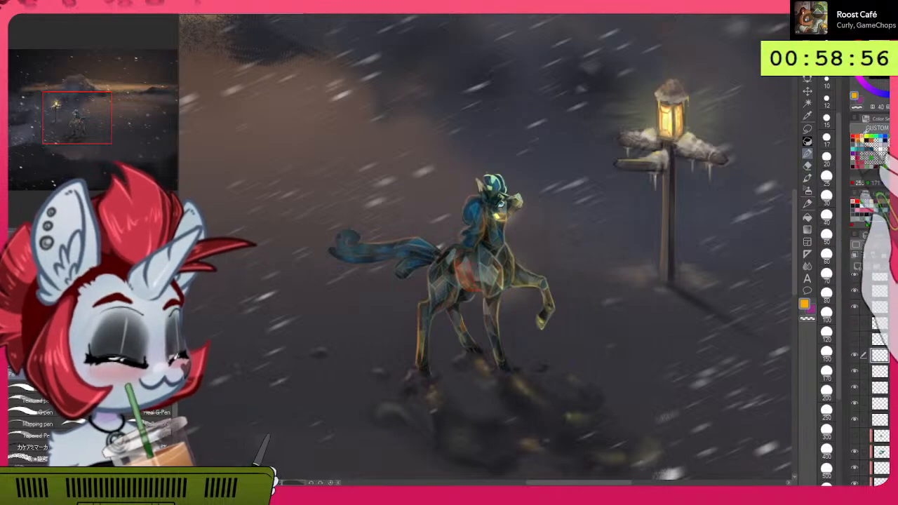
click(807, 191)
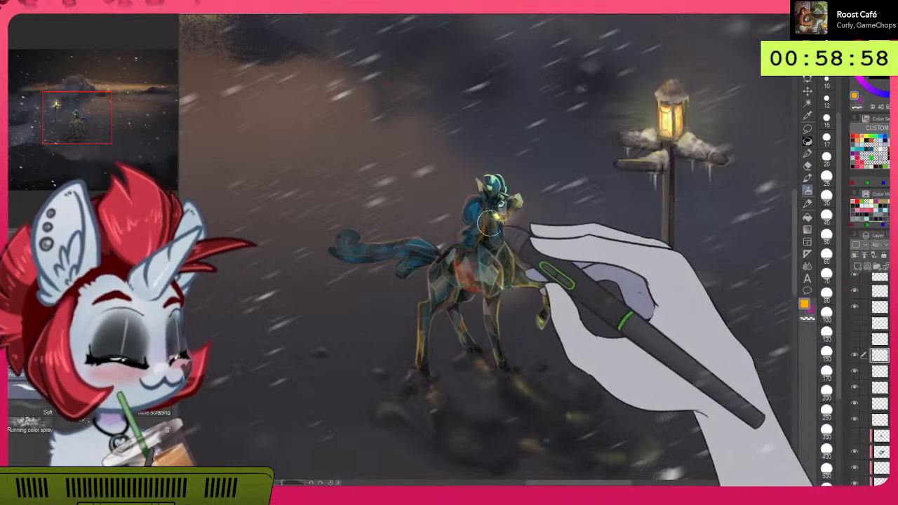
mouse_move(477, 207)
mouse_down()
mouse_move(479, 237)
mouse_move(484, 231)
mouse_up()
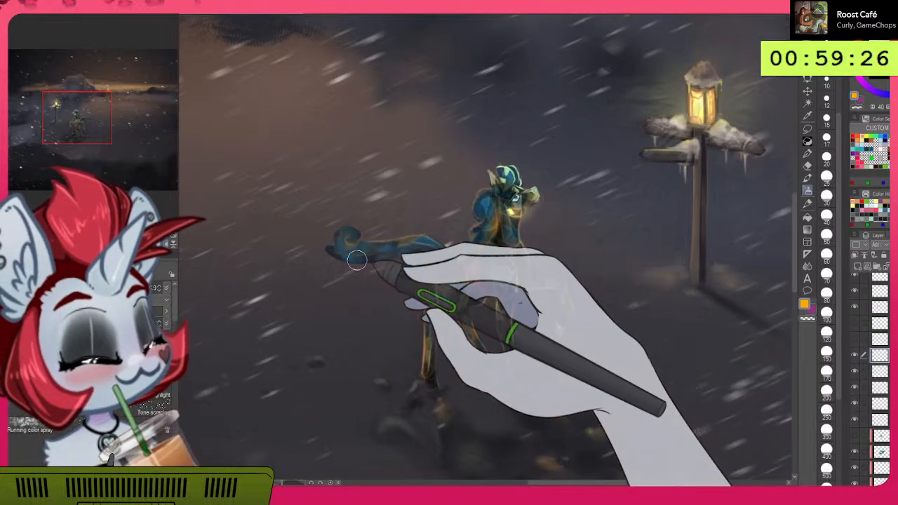
Step: Check the glow against the full scene and airbrush yellow-green and pale yellow light over the horse's body and legs
scroll(622, 377, down, 4)
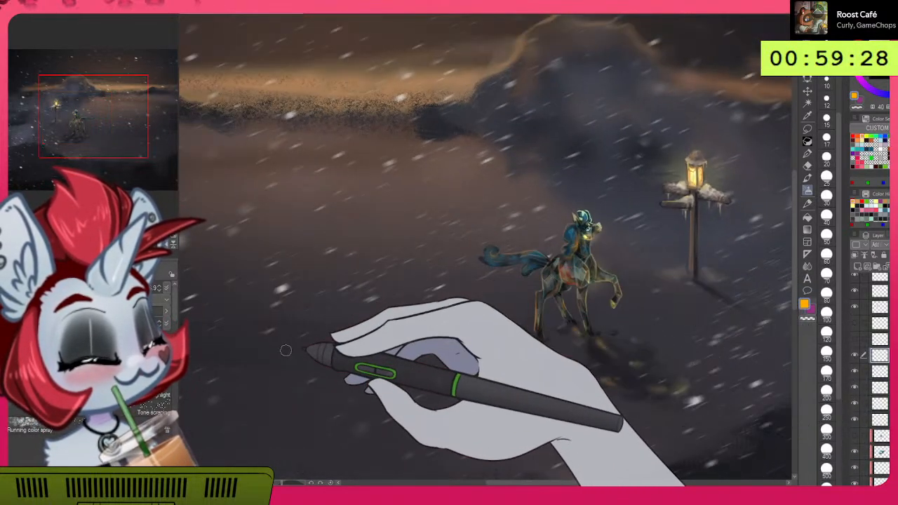
scroll(674, 306, down, 3)
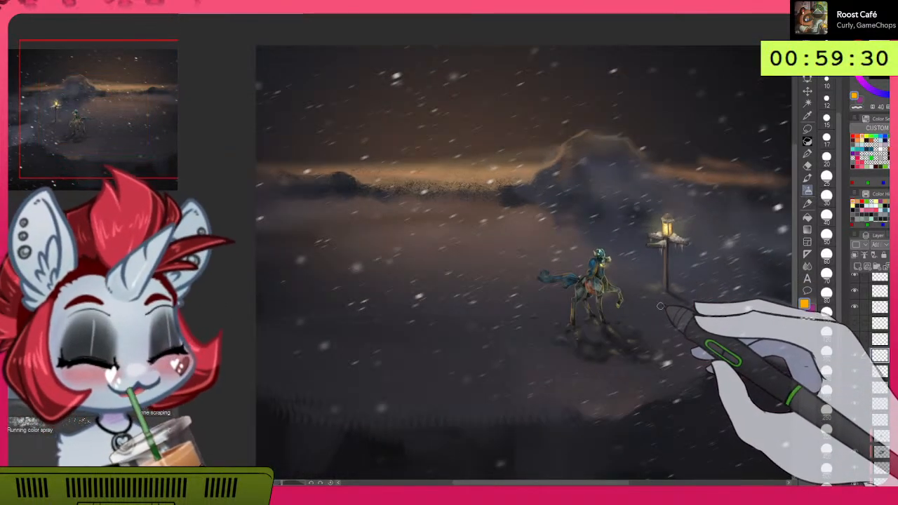
scroll(586, 288, down, 4)
scroll(587, 290, up, 5)
scroll(586, 290, up, 3)
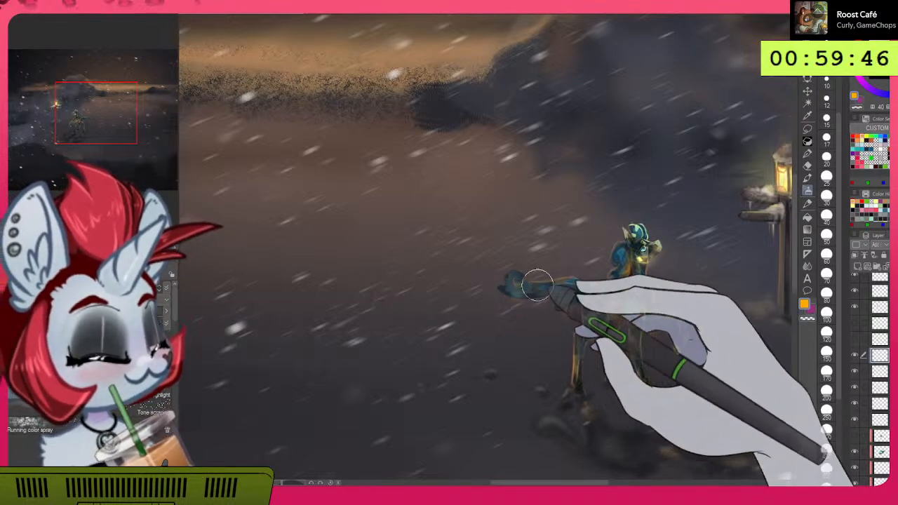
alt+click(641, 231)
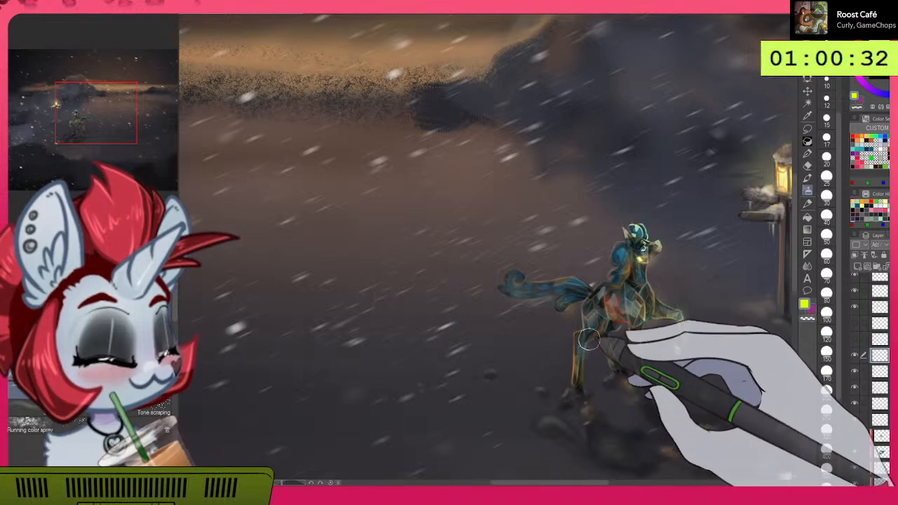
click(863, 141)
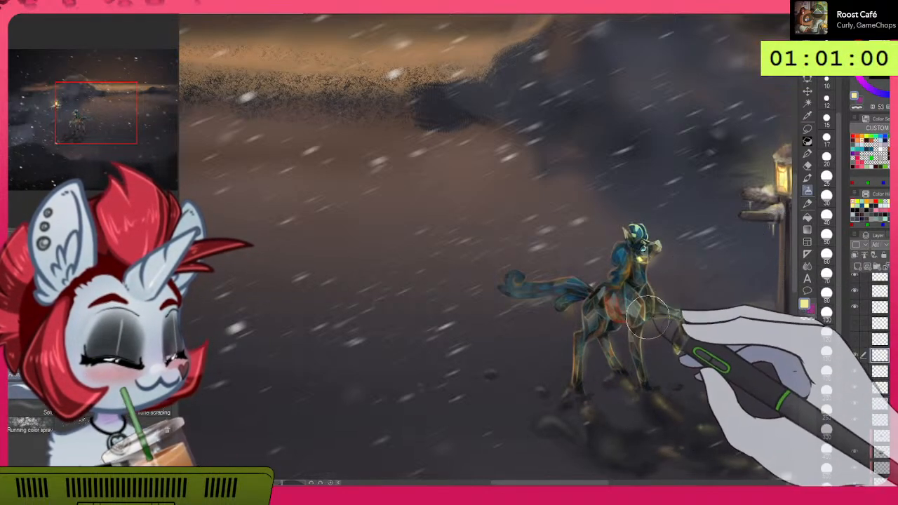
Step: Check the glowing horse beside the lamp post in both orientations and compare it with the glow layer hidden and shown
key(h)
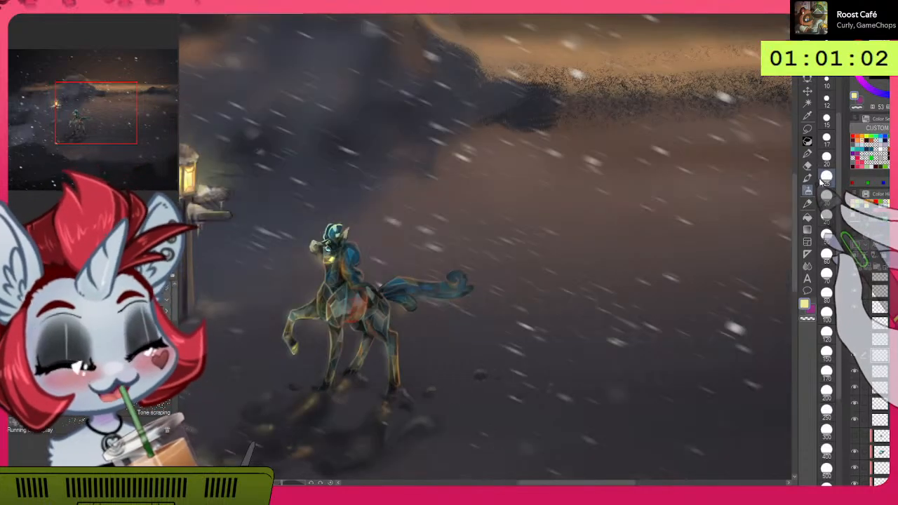
mouse_move(532, 346)
mouse_down()
mouse_move(690, 338)
mouse_move(690, 353)
mouse_move(721, 353)
mouse_up()
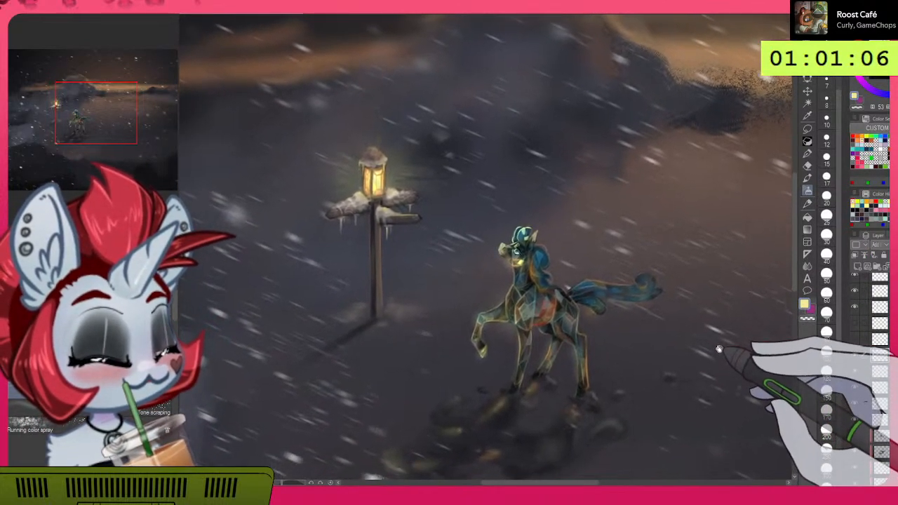
key(h)
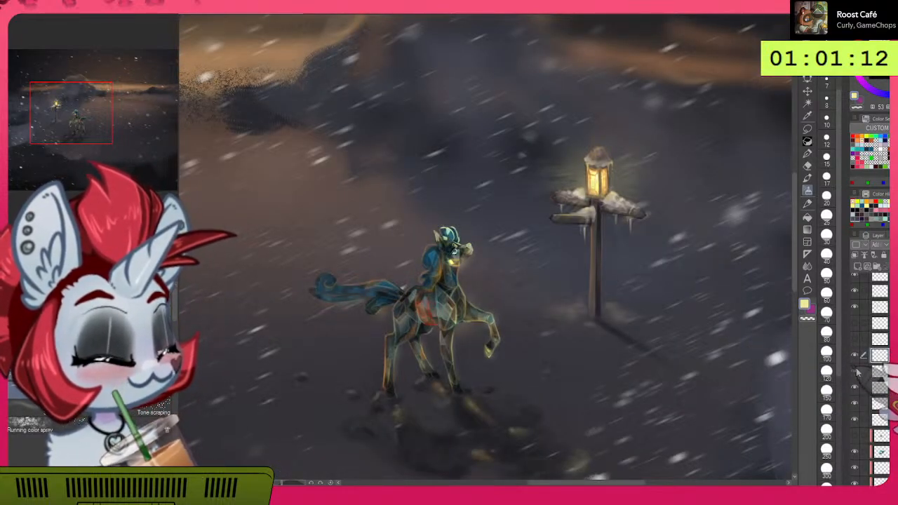
click(855, 355)
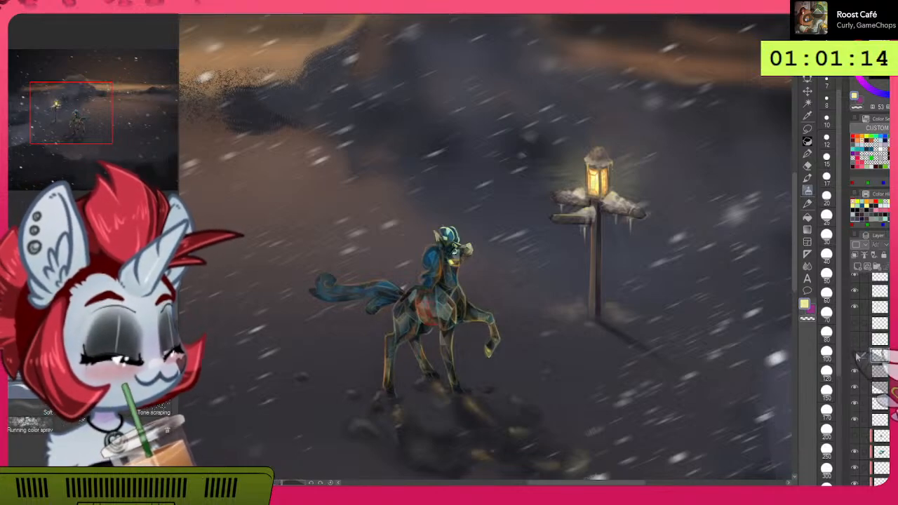
click(857, 356)
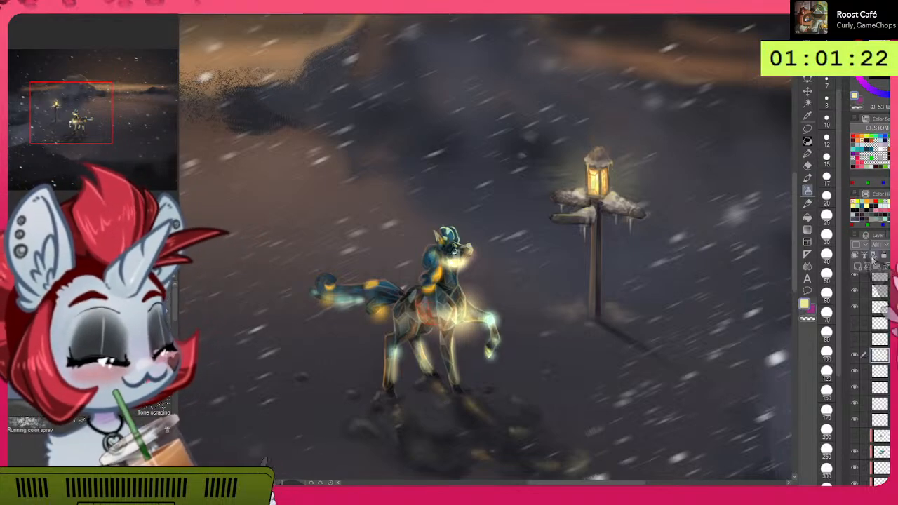
Step: Try a much brighter glow on the horse, review it against the full scene and up close, and undo it
scroll(612, 348, down, 5)
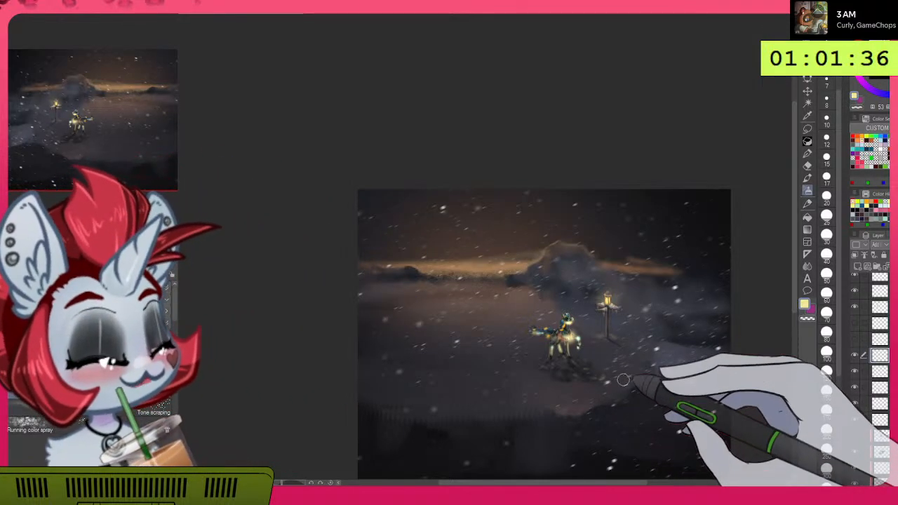
scroll(625, 396, up, 5)
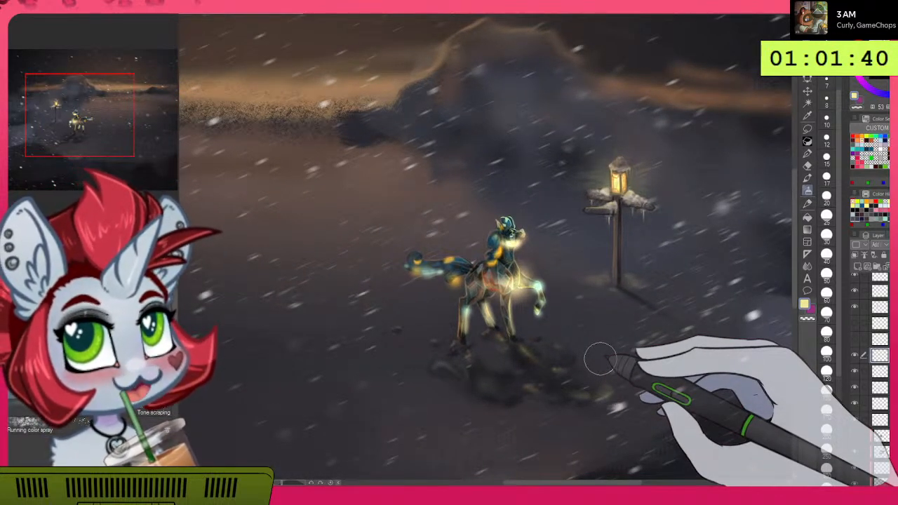
scroll(600, 360, up, 6)
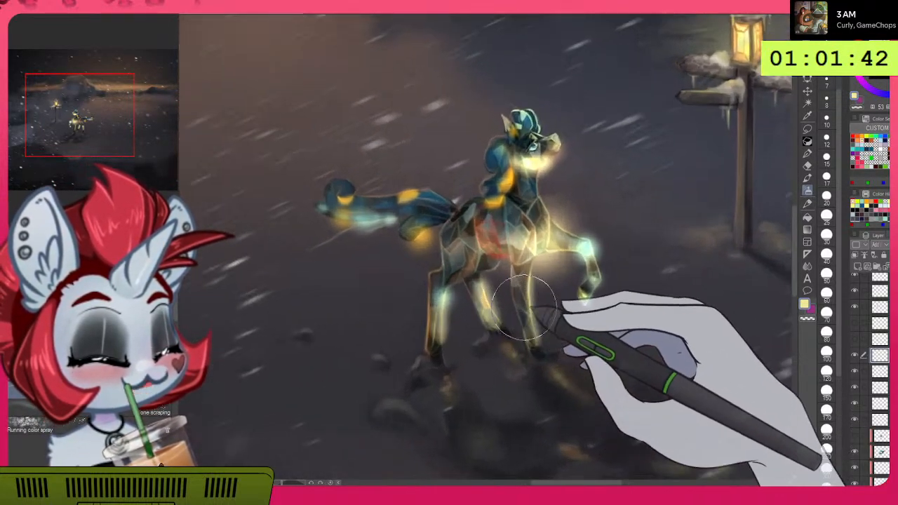
drag(583, 288, 665, 328)
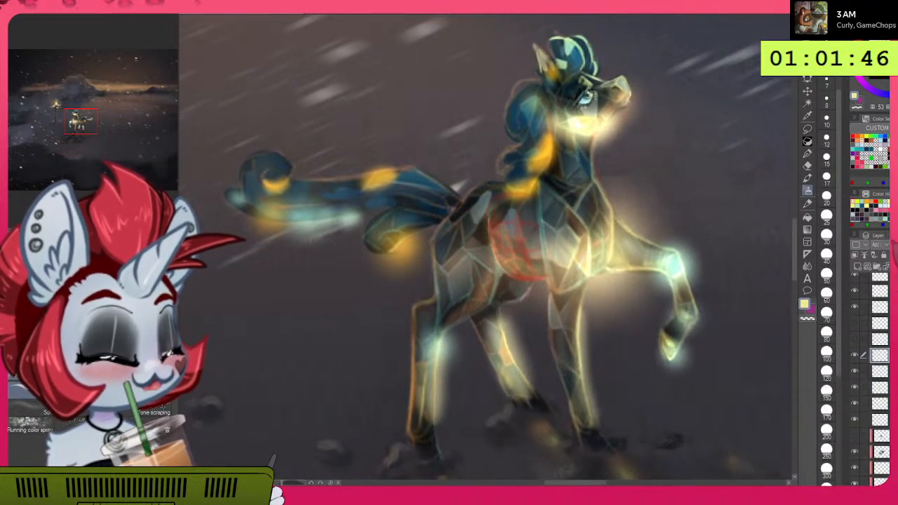
key(ctrl+z)
key(ctrl+z)
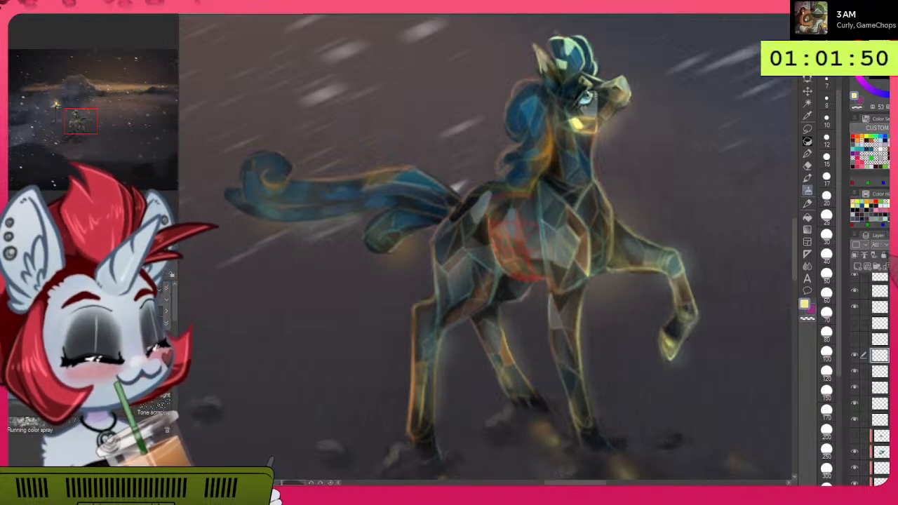
Step: Compare the horse with and without the soft glow and hide the red guide layer near the top of the stack
click(855, 356)
click(855, 356)
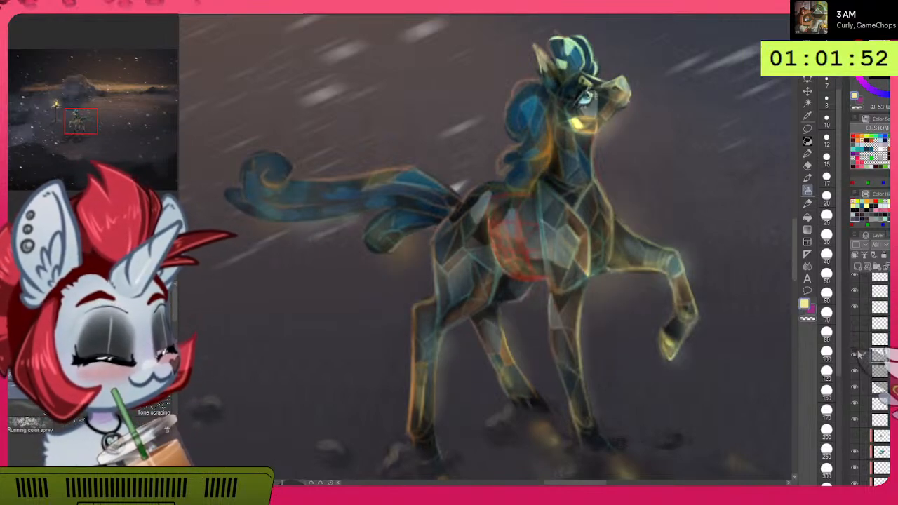
click(856, 356)
click(855, 356)
scroll(859, 288, up, 8)
click(855, 284)
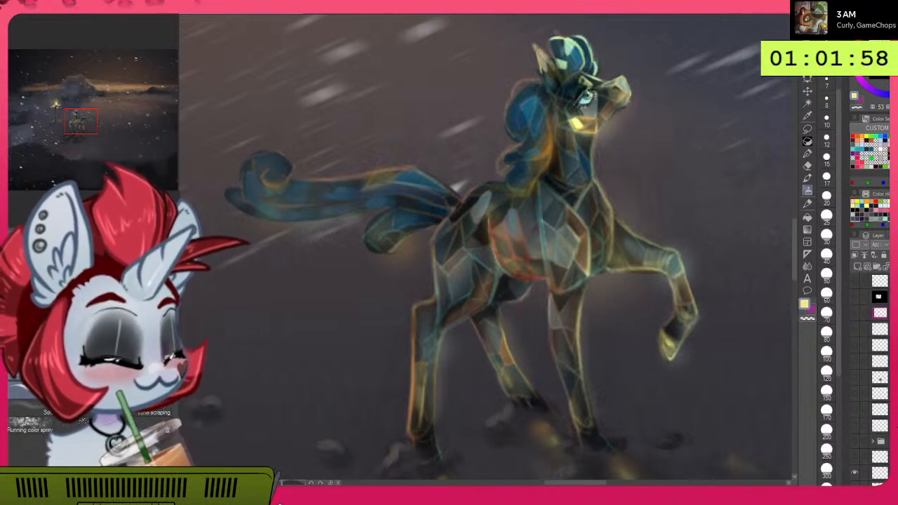
Step: Find and activate the layer holding the red belly patch and erase its remaining red lines with the Pen in transparent colour
scroll(871, 378, down, 10)
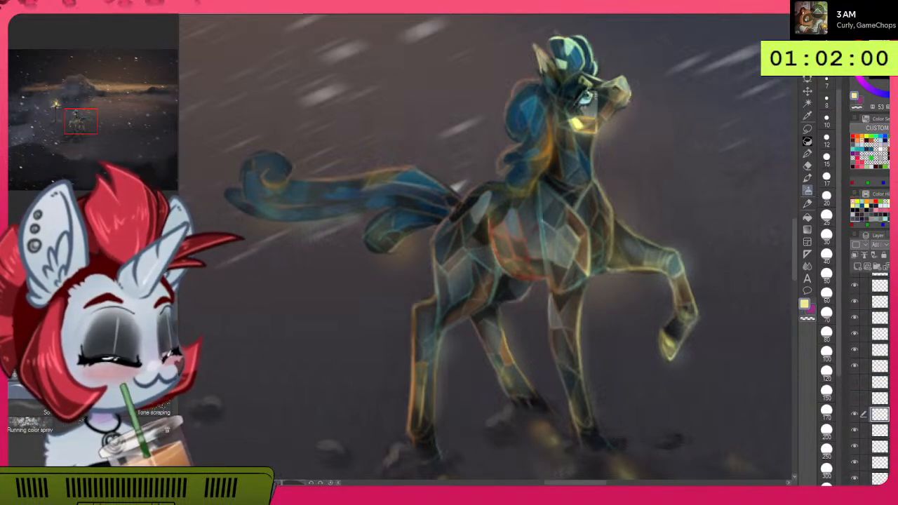
click(856, 382)
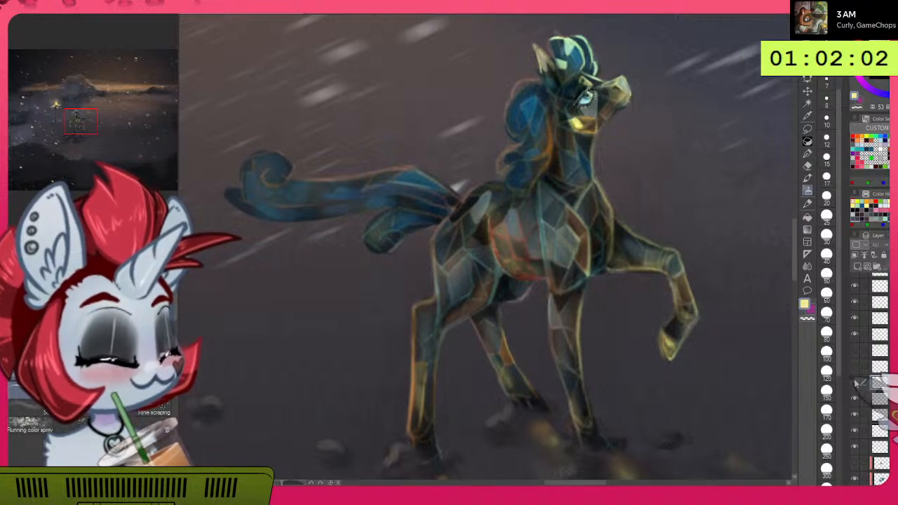
click(856, 382)
scroll(871, 379, down, 2)
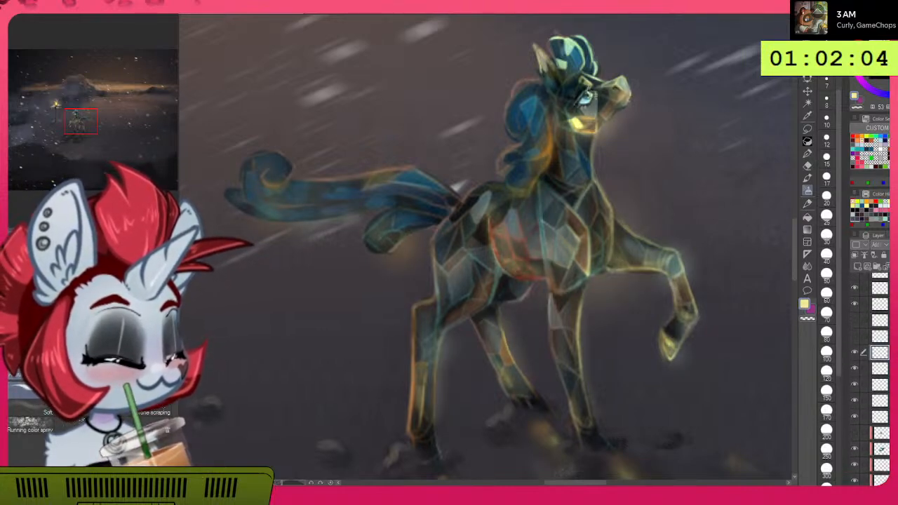
click(856, 402)
click(855, 401)
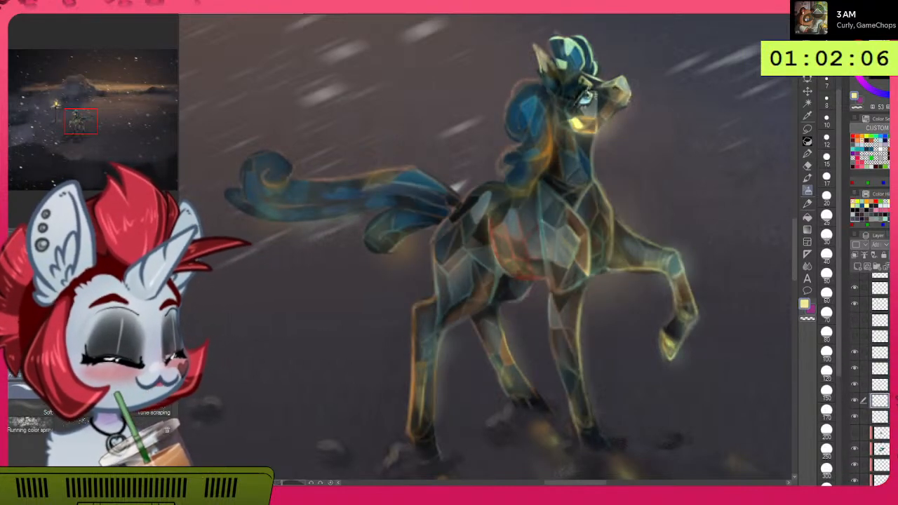
click(808, 152)
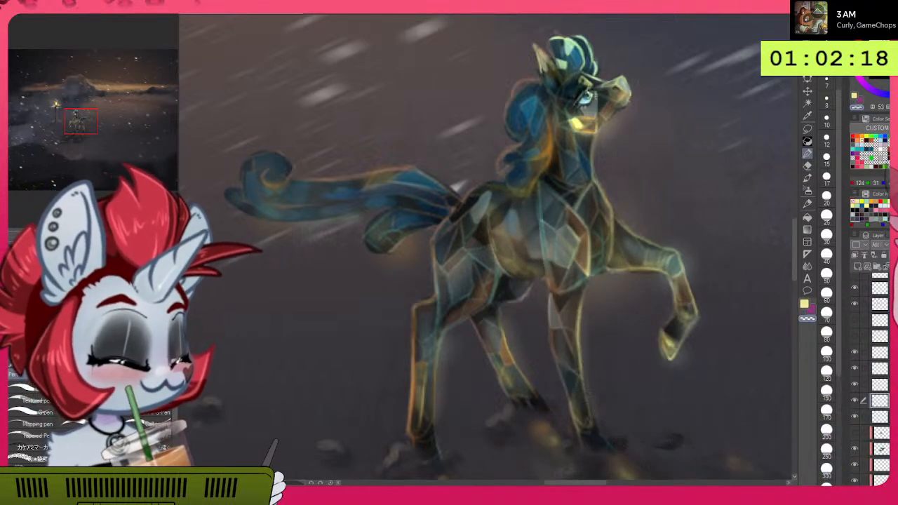
Step: Try Normal blending on the active facet-line layer, choose turquoise as the drawing colour, and return the layer to Add
click(882, 247)
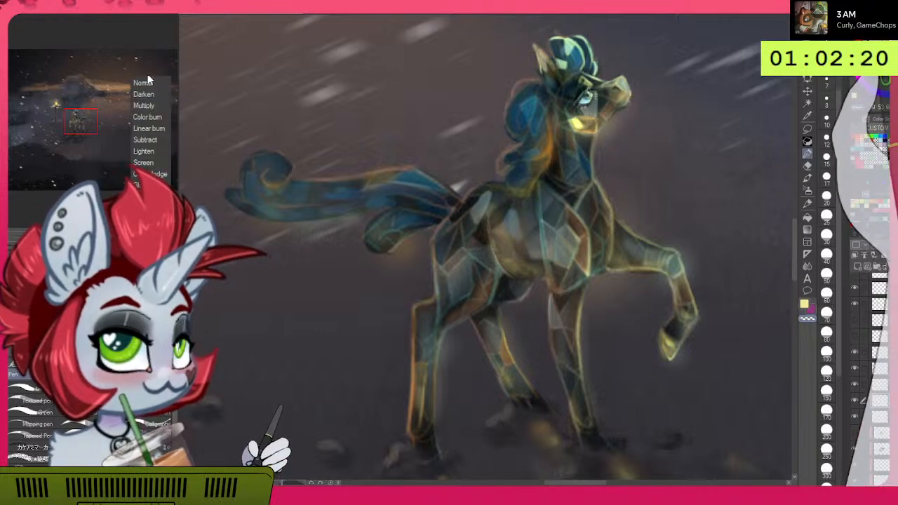
click(147, 81)
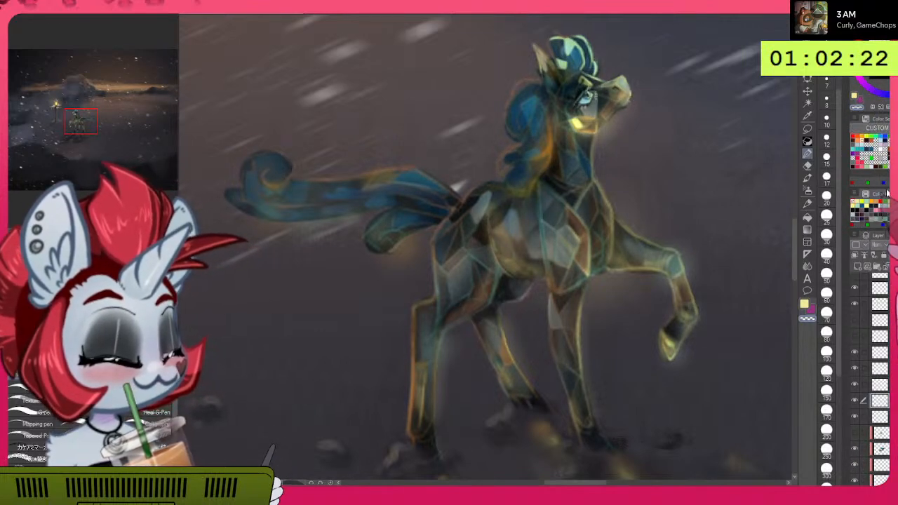
click(885, 218)
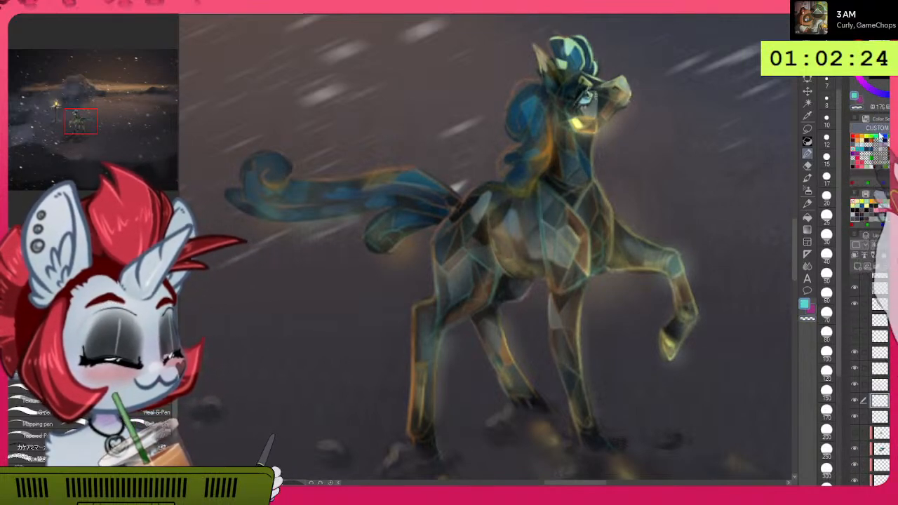
click(882, 245)
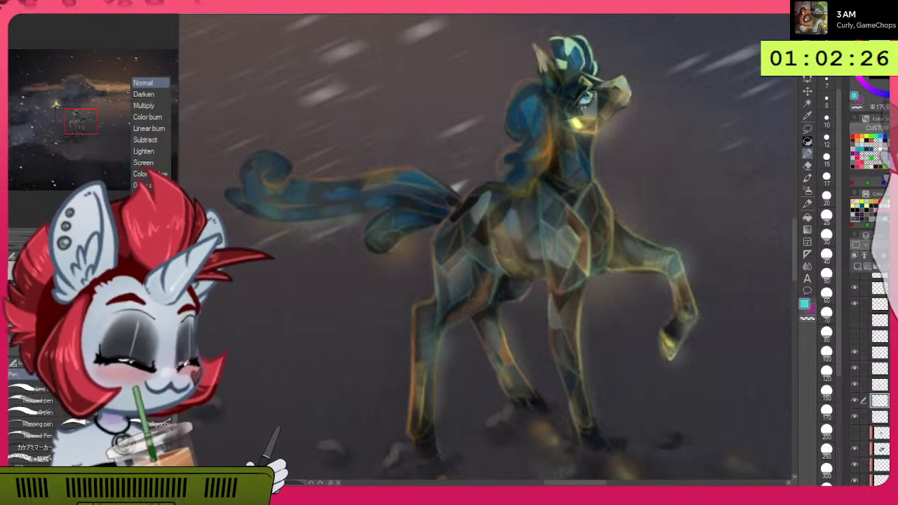
click(147, 81)
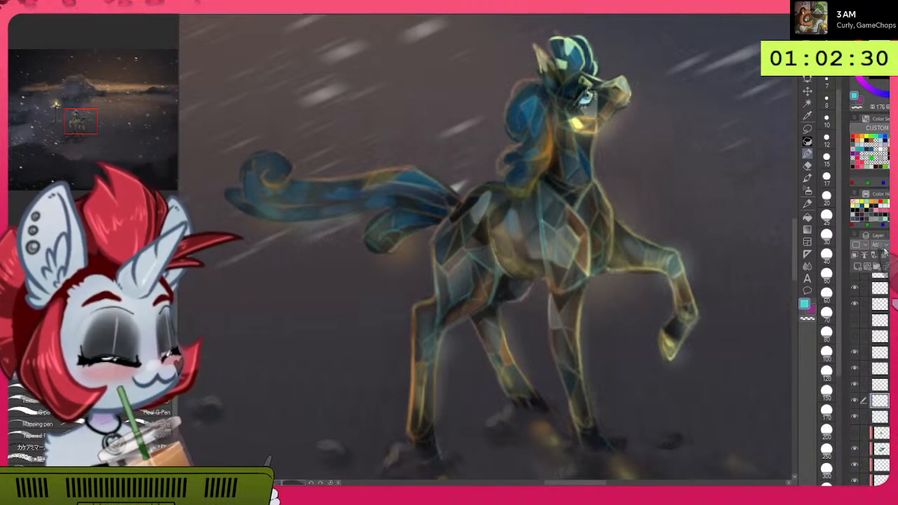
click(885, 250)
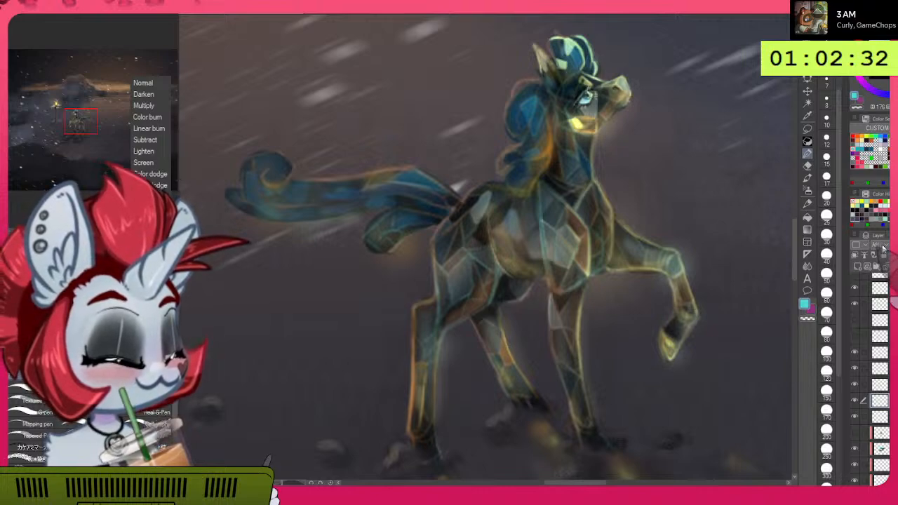
Step: Undo the last layer change and compare the horse with the active layer hidden and shown
key(ctrl+z)
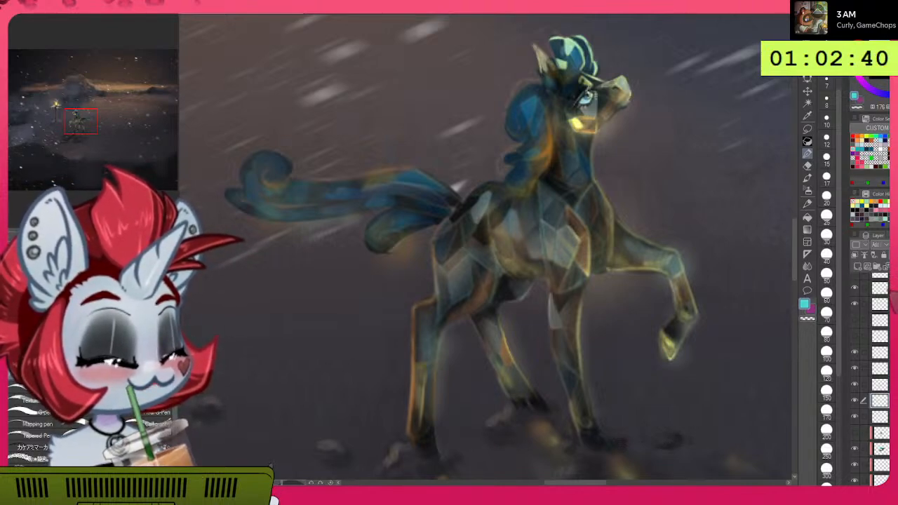
click(855, 403)
click(856, 403)
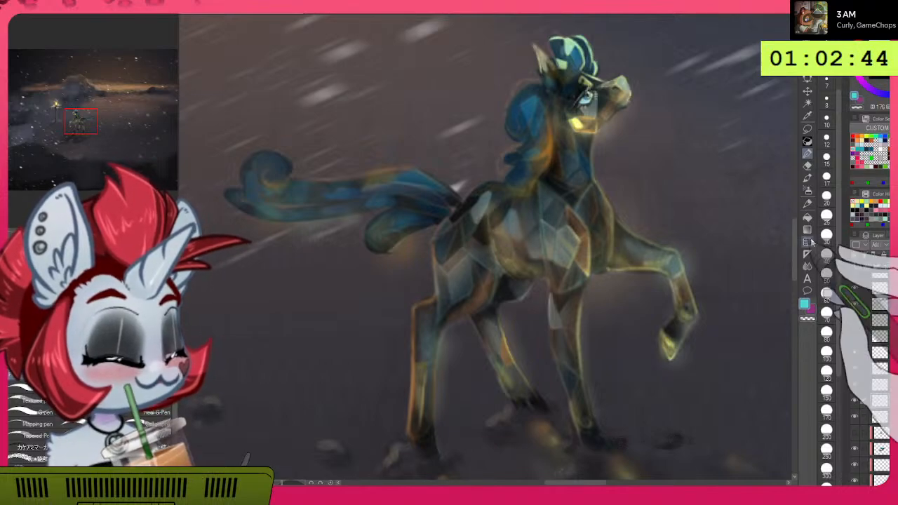
Step: Paint fine turquoise highlights along the facet edges of the horse's belly and hindquarters with a small painting brush
drag(819, 367, 477, 288)
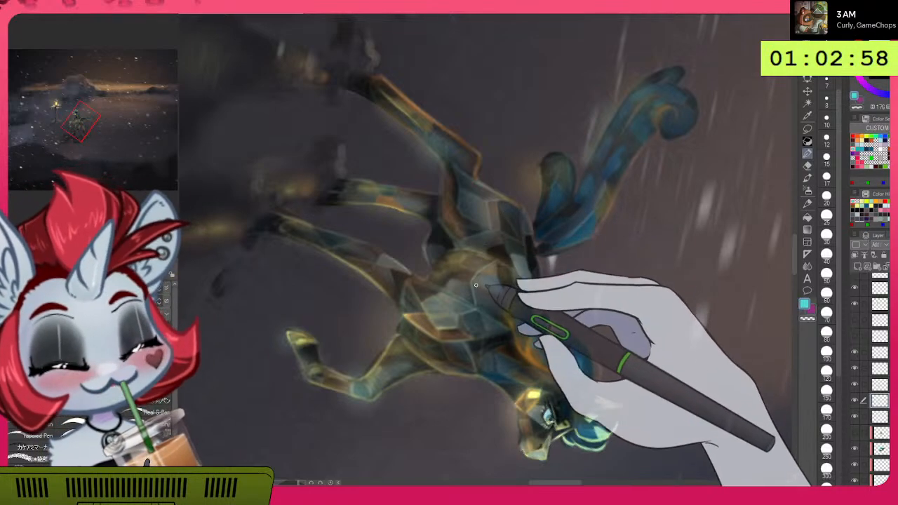
key(b)
scroll(506, 241, down, 1)
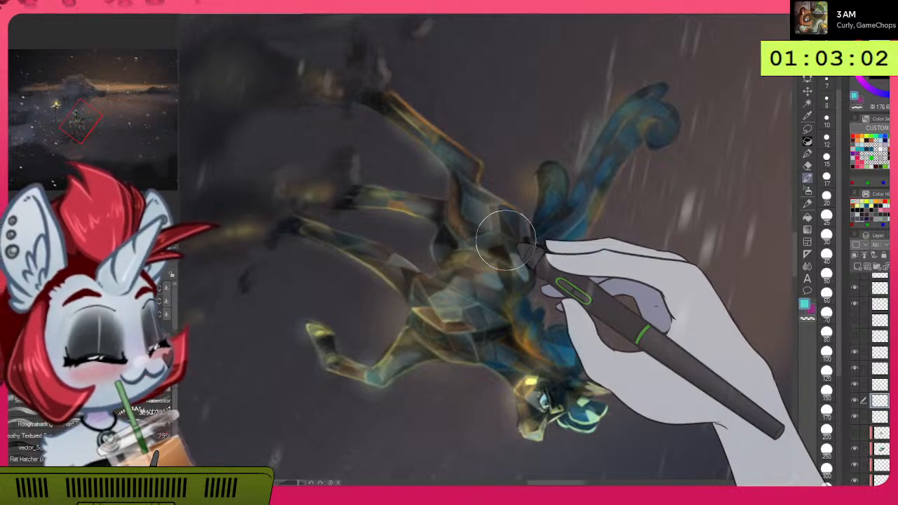
key([)
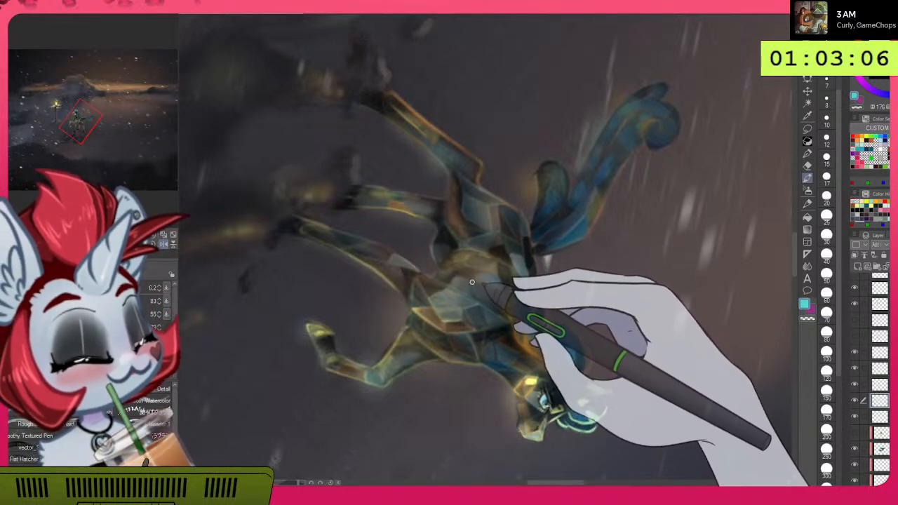
key(])
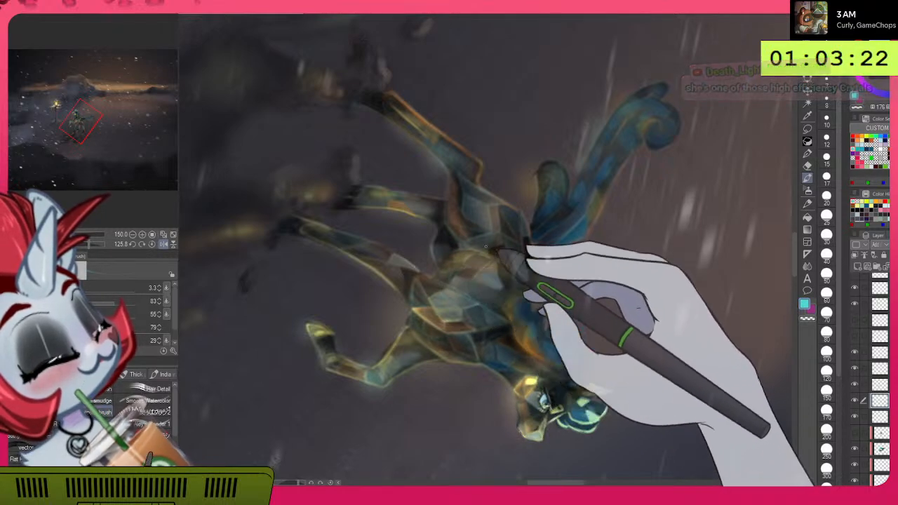
drag(554, 222, 410, 142)
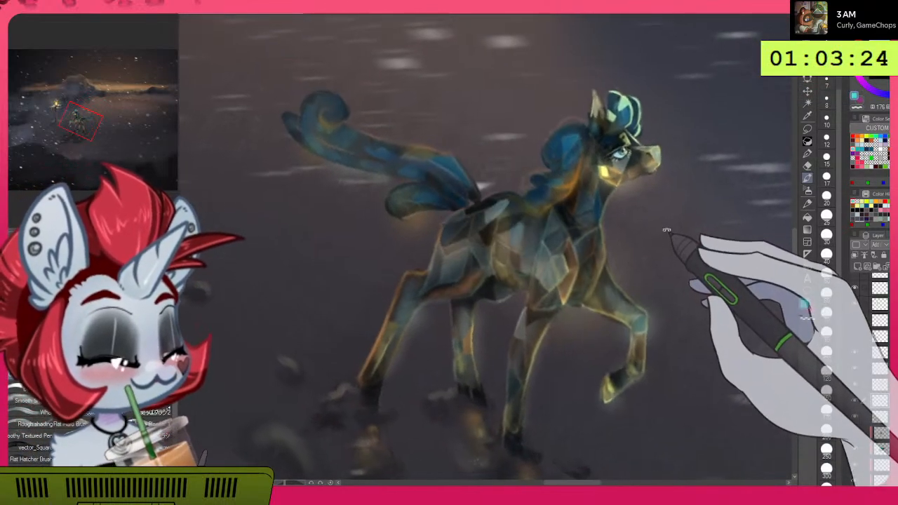
drag(664, 243, 506, 407)
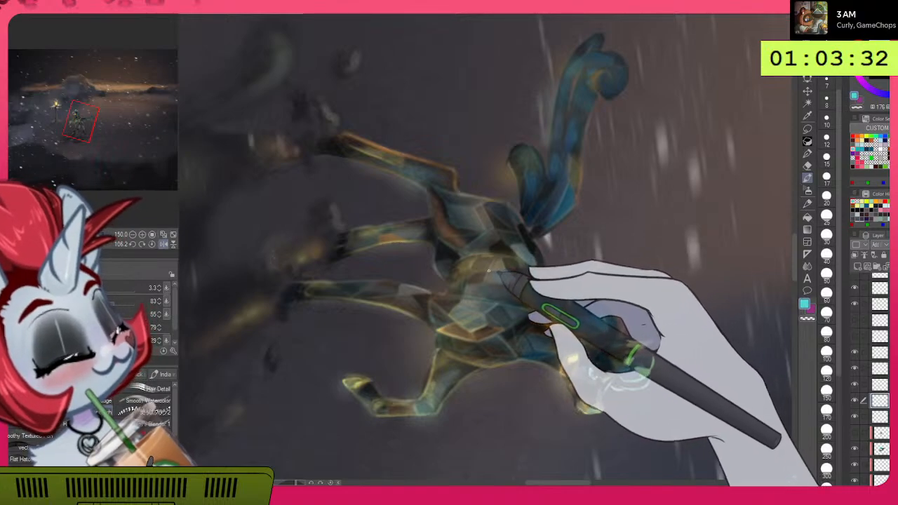
drag(661, 279, 570, 97)
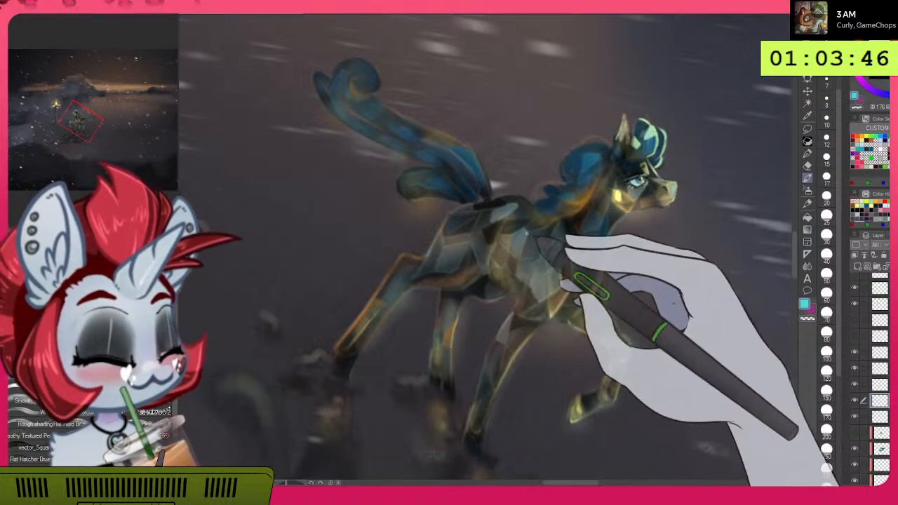
drag(643, 311, 577, 387)
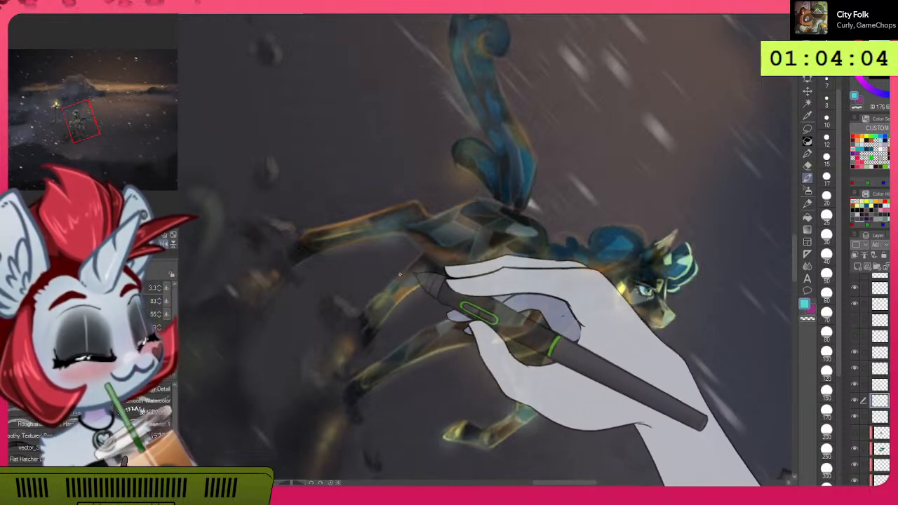
drag(609, 419, 701, 284)
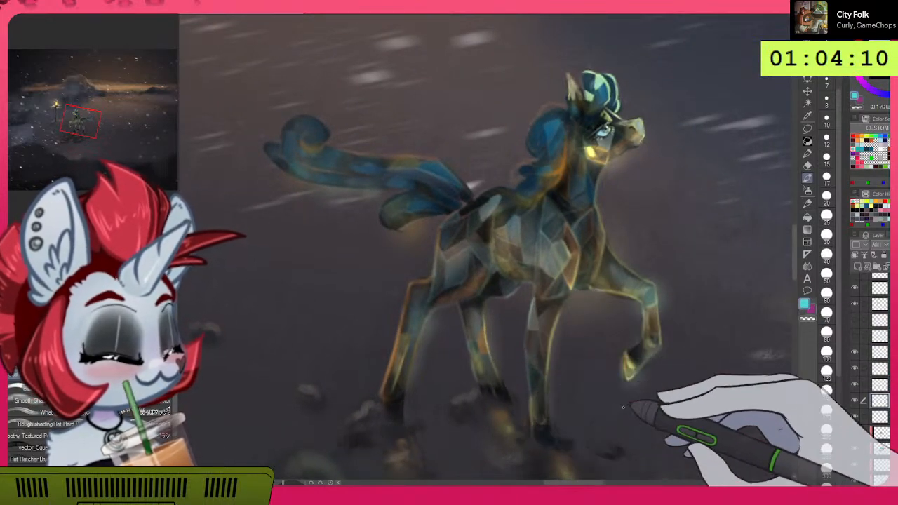
Step: Check the new facet highlights by repeatedly hiding and showing their layer
click(856, 401)
click(856, 402)
click(856, 402)
click(856, 402)
Step: Sample a dark tone from the far hind leg, then find and activate the horse's base paint layer
scroll(870, 379, down, 4)
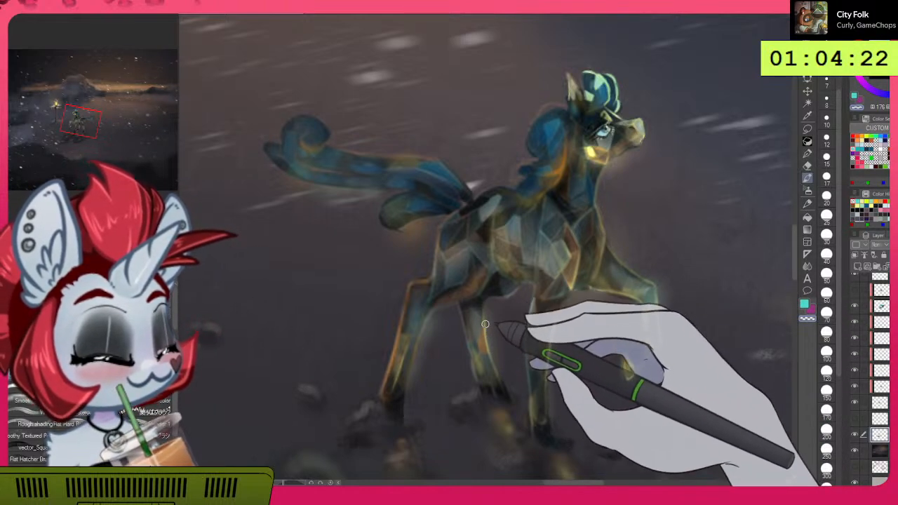
alt+click(485, 344)
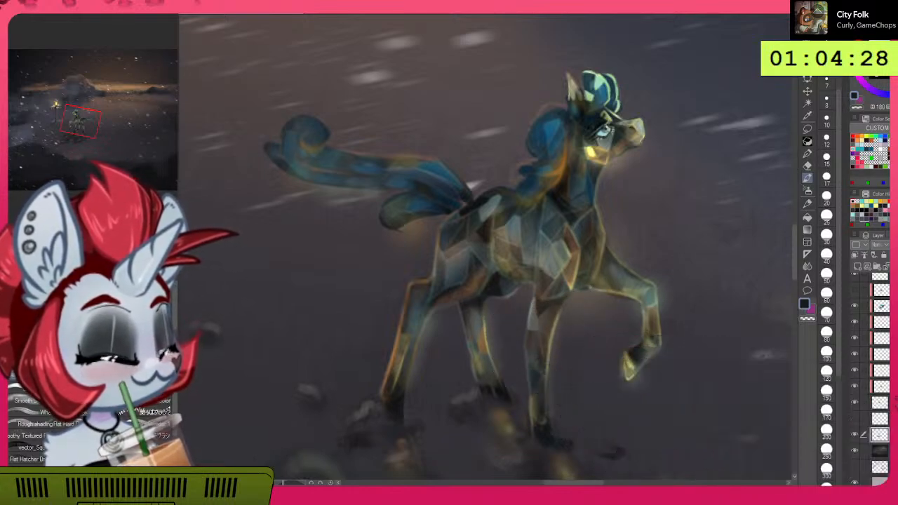
click(881, 387)
click(855, 387)
click(855, 386)
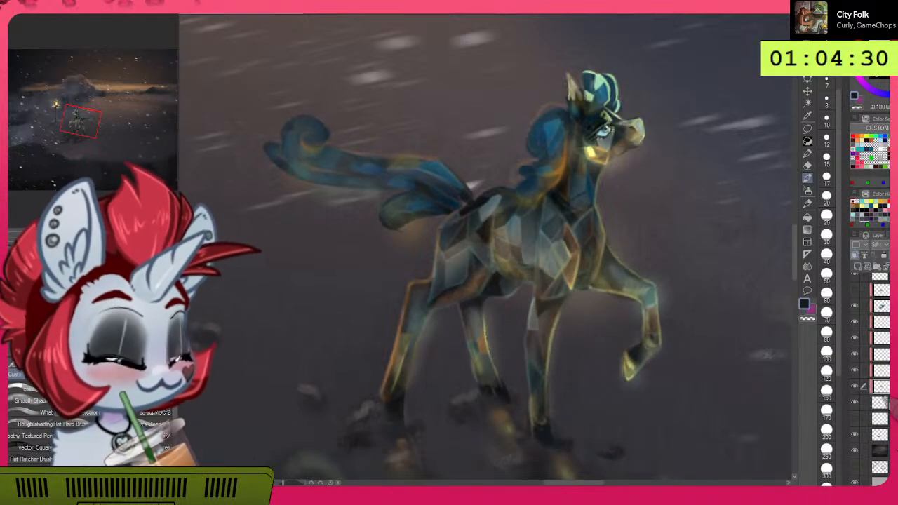
click(854, 403)
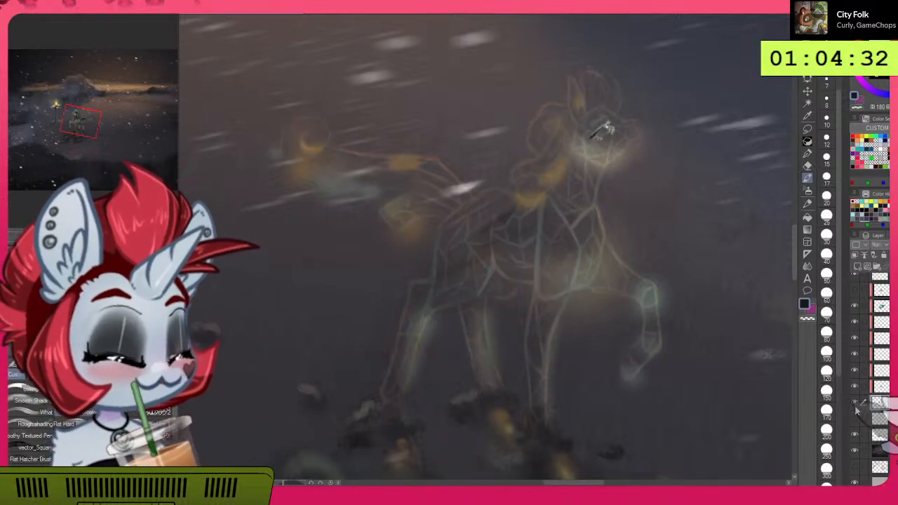
click(855, 403)
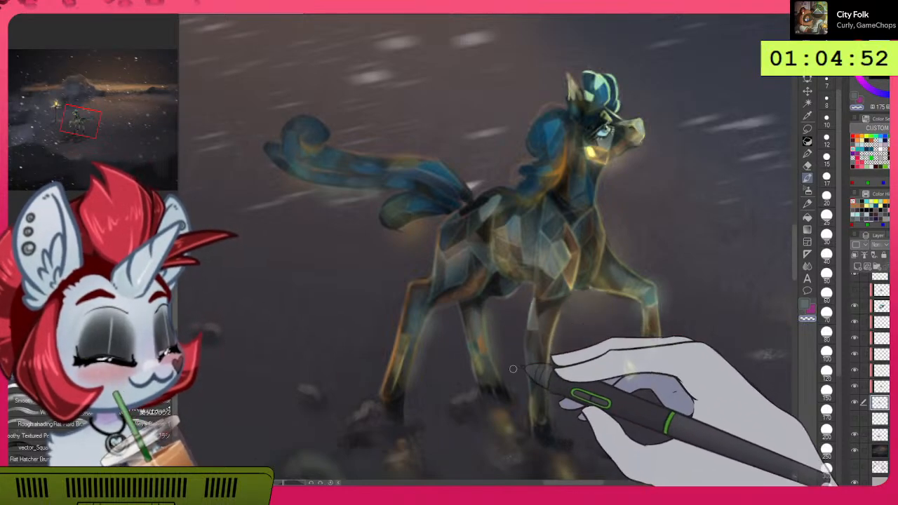
Step: Try a thin stroke in the yellow sampled from the horse's face along the far hind leg and undo it
alt+click(595, 153)
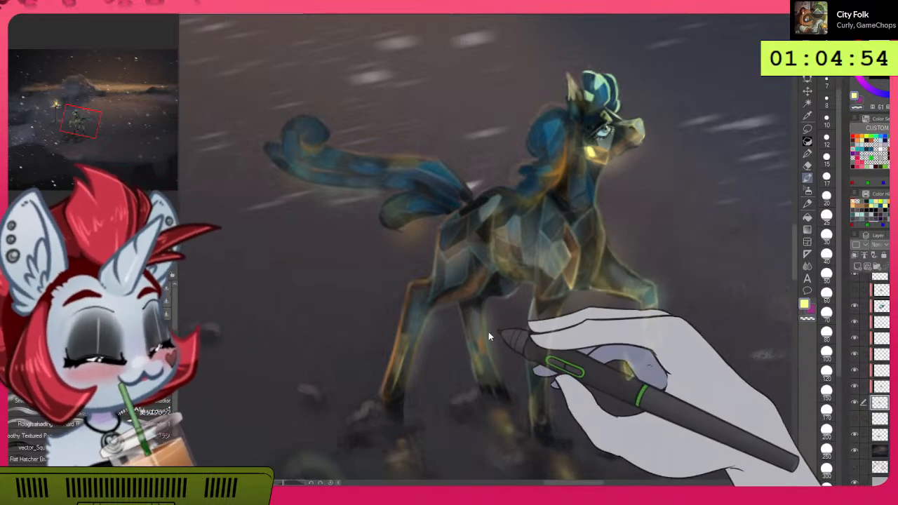
key(bracketleft)
key(bracketleft)
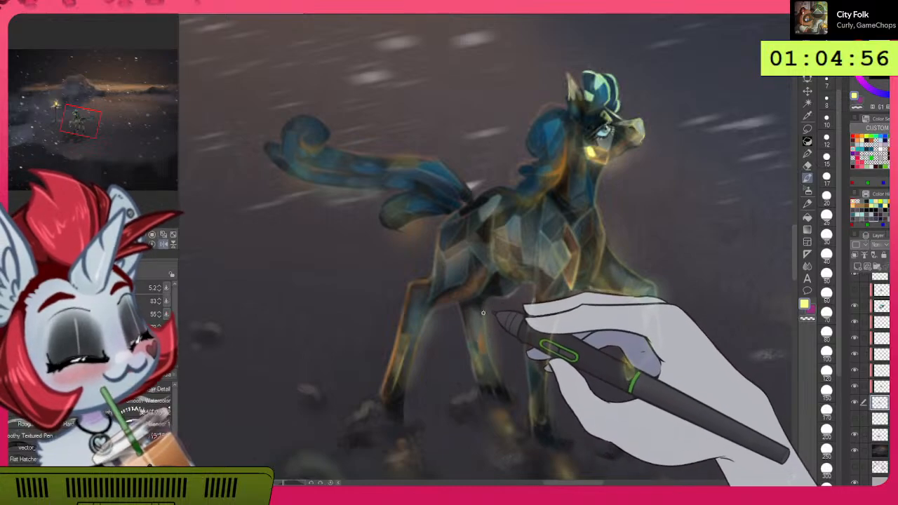
drag(484, 305, 485, 341)
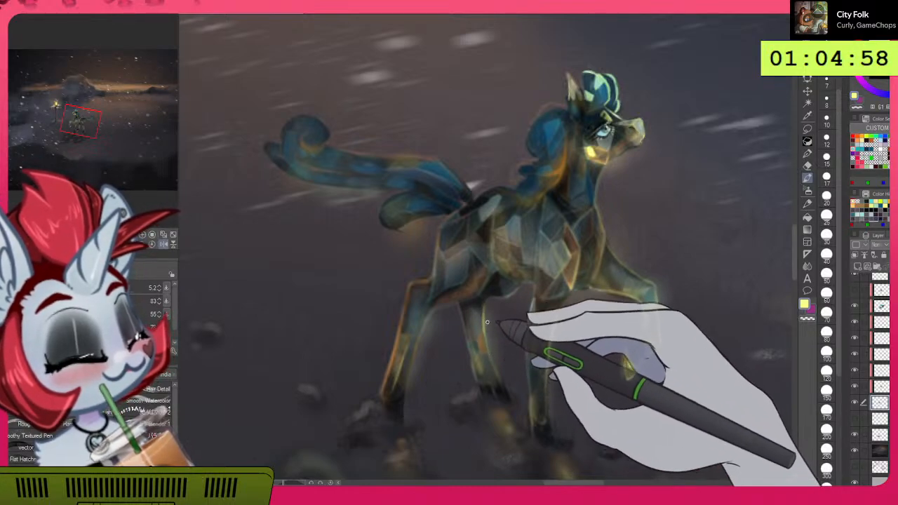
key(ctrl+z)
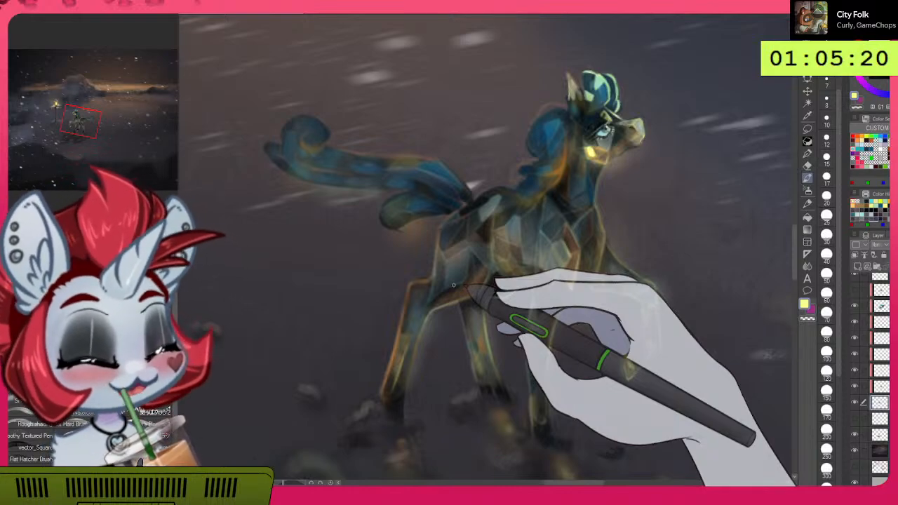
Step: Restore the canvas to its upright, unflipped view and examine the horse against the whole scene and up close
click(172, 229)
click(163, 239)
click(154, 239)
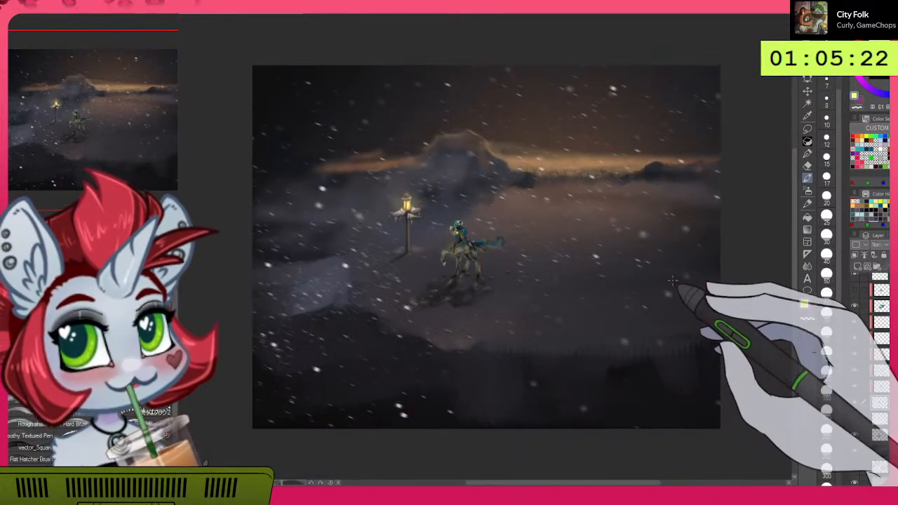
mouse_move(665, 366)
mouse_down()
mouse_move(659, 299)
mouse_move(669, 287)
mouse_move(682, 311)
mouse_move(680, 359)
mouse_move(702, 371)
mouse_up()
scroll(493, 245, up, 2)
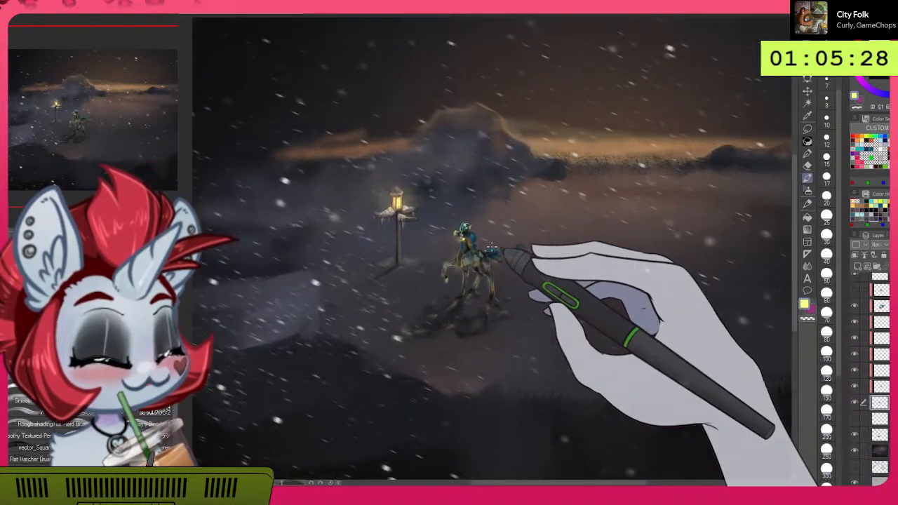
scroll(493, 244, up, 2)
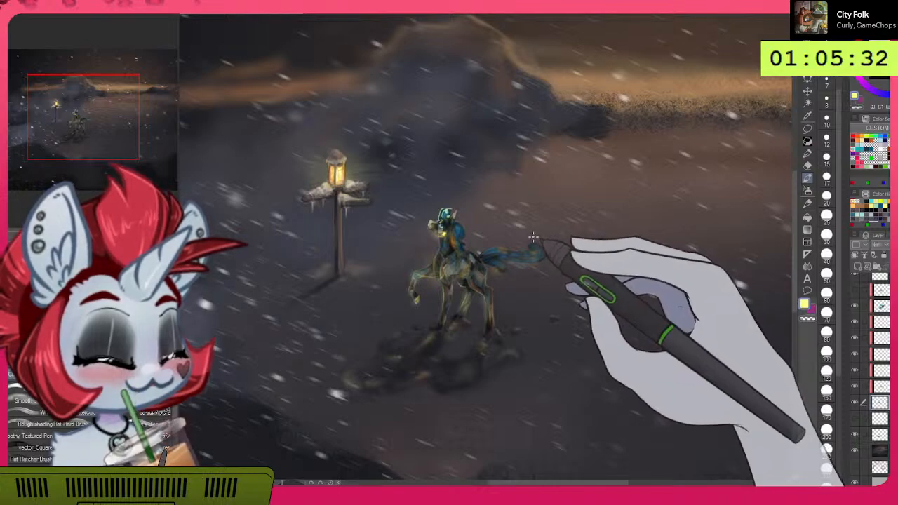
scroll(534, 238, up, 3)
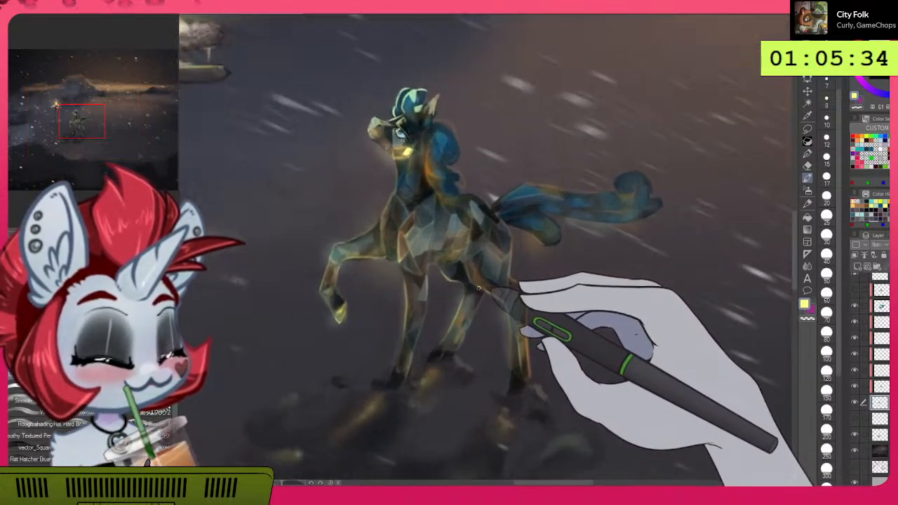
scroll(478, 287, up, 2)
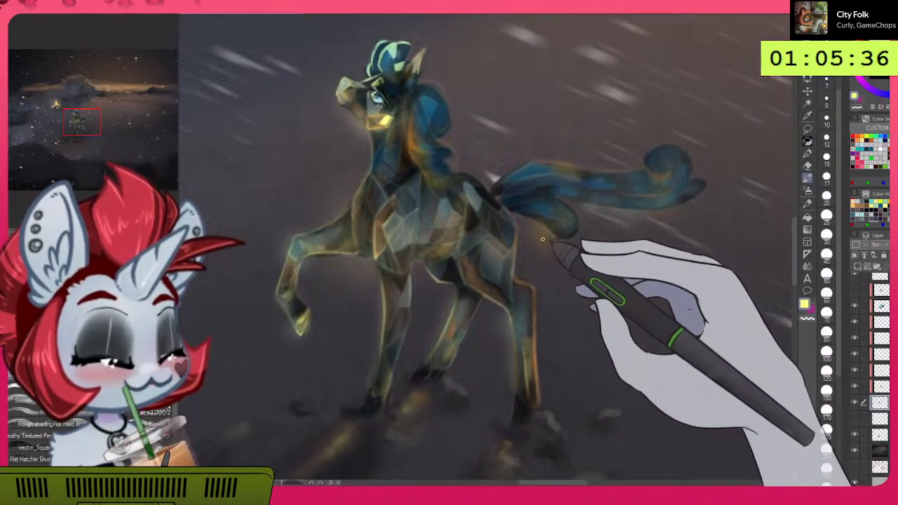
scroll(542, 240, up, 2)
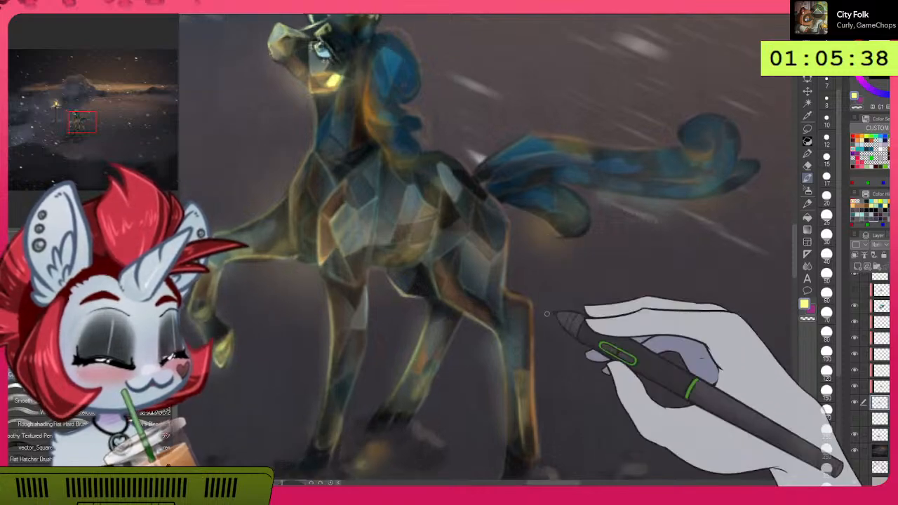
scroll(604, 245, down, 3)
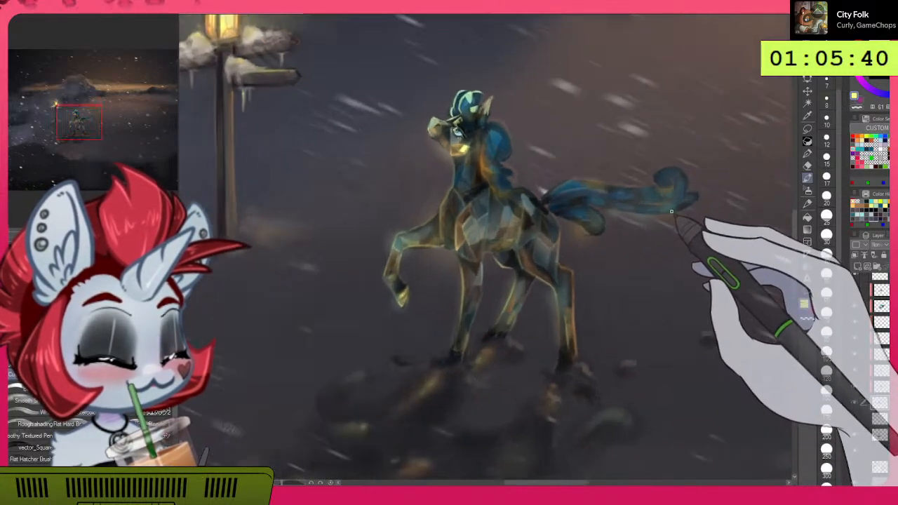
scroll(672, 210, up, 1)
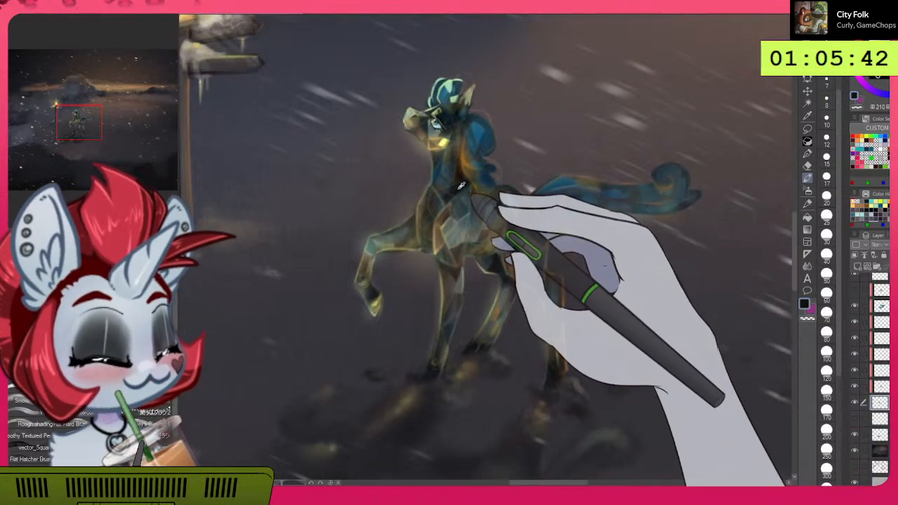
Step: Check the horse's base paint against the glow and line layers by repeatedly hiding and showing its layer
click(856, 403)
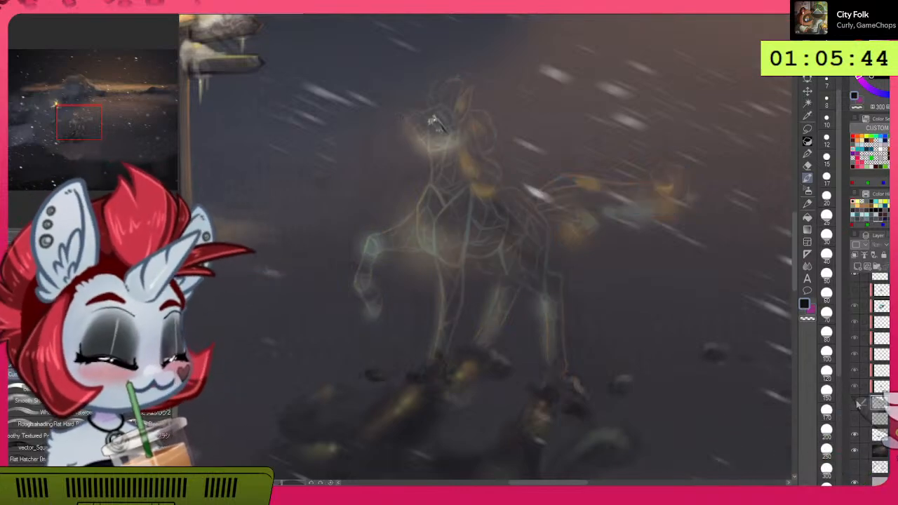
click(856, 403)
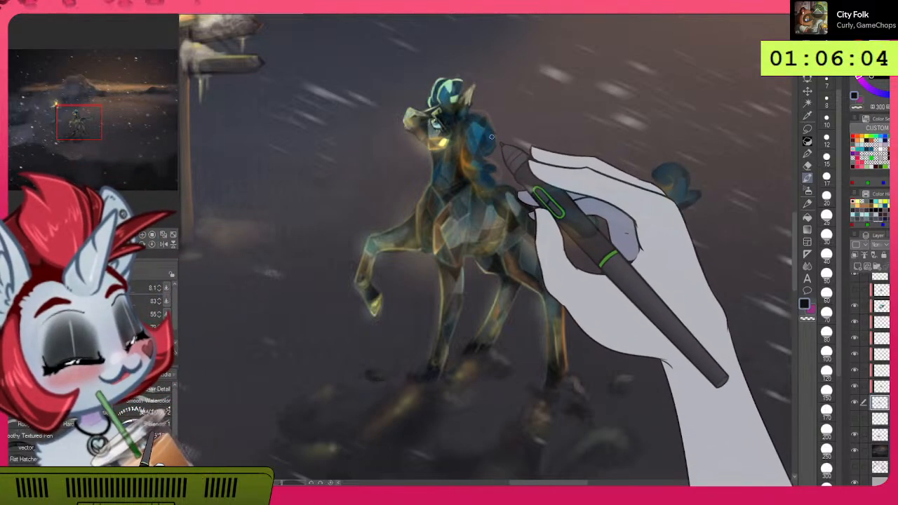
scroll(502, 125, up, 3)
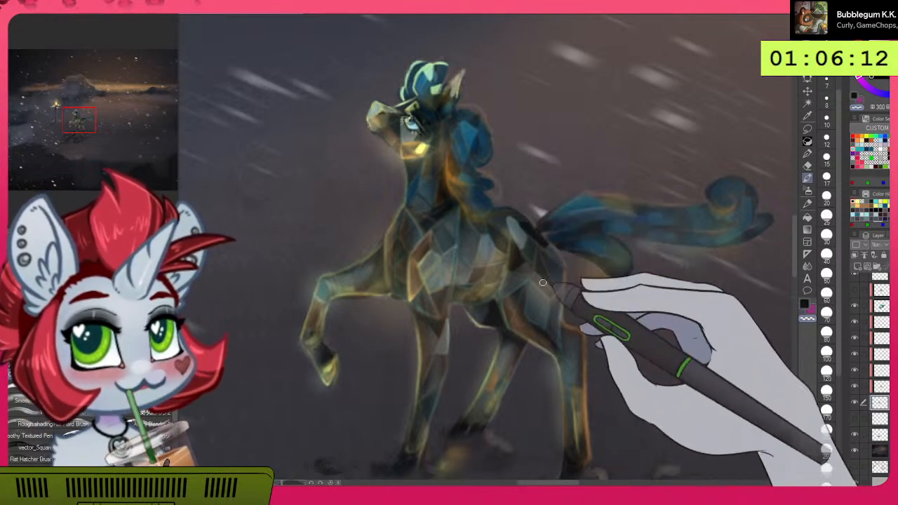
scroll(651, 283, down, 2)
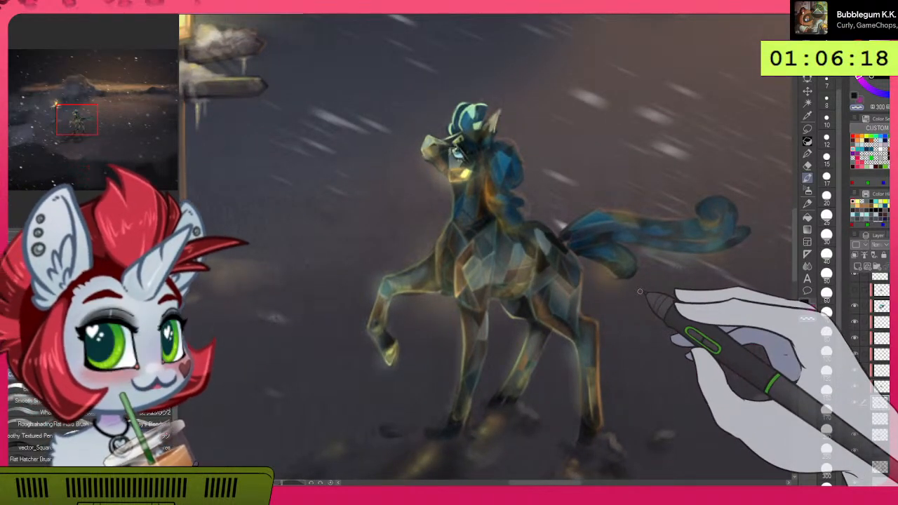
mouse_move(636, 380)
mouse_down()
mouse_move(656, 316)
mouse_move(657, 329)
mouse_move(670, 304)
mouse_up()
drag(718, 323, 567, 341)
drag(652, 334, 701, 436)
drag(652, 315, 681, 360)
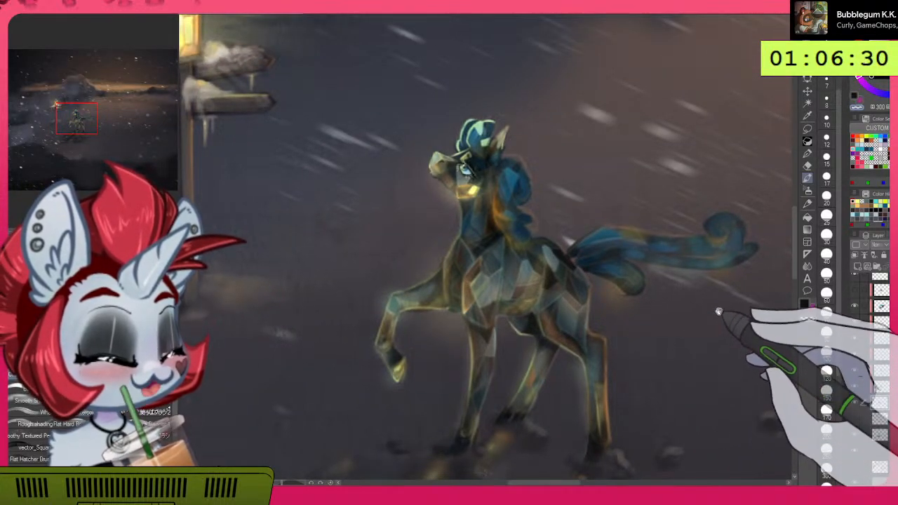
click(856, 404)
click(857, 405)
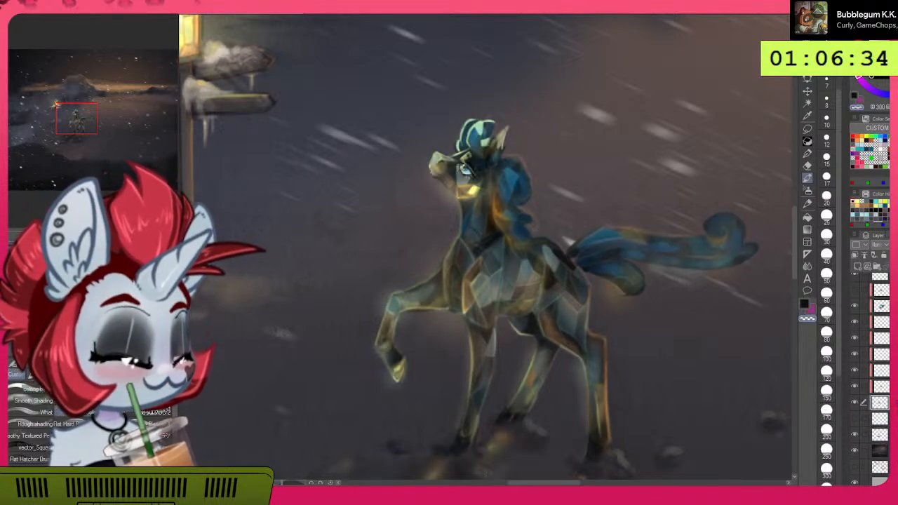
drag(763, 419, 744, 399)
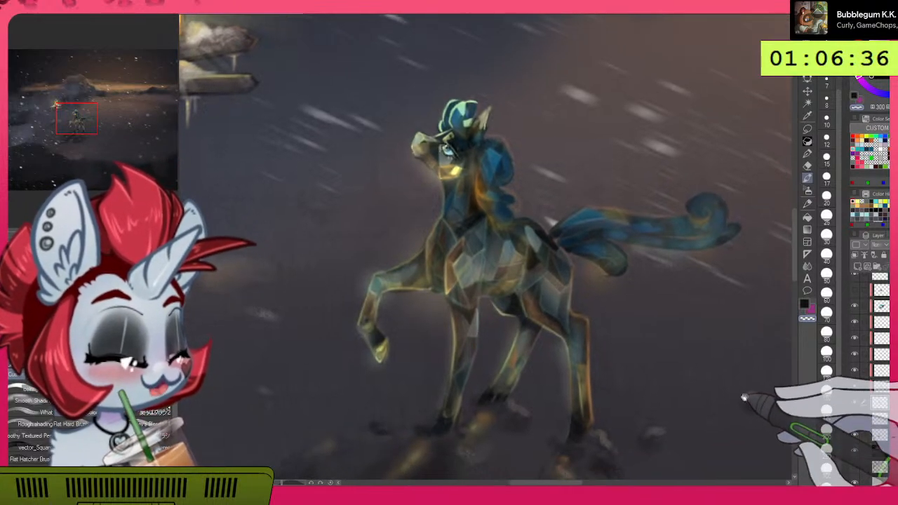
click(857, 404)
click(857, 405)
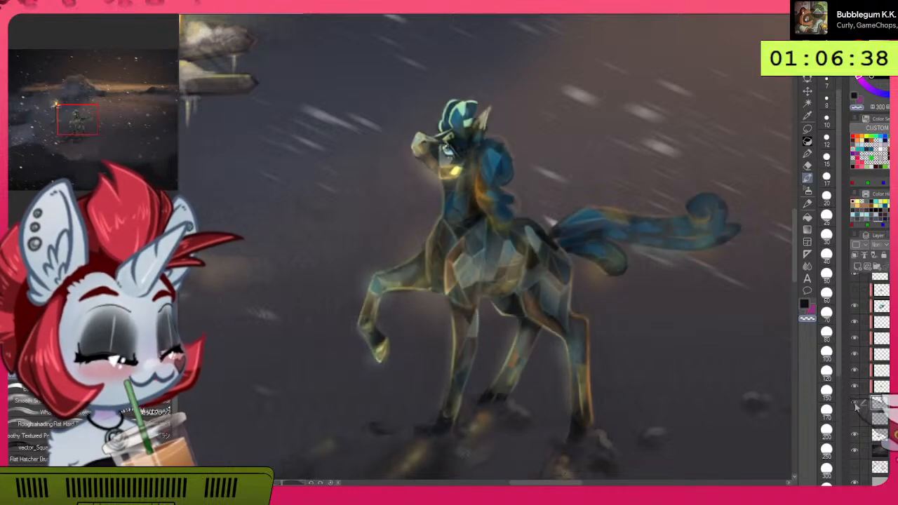
click(857, 405)
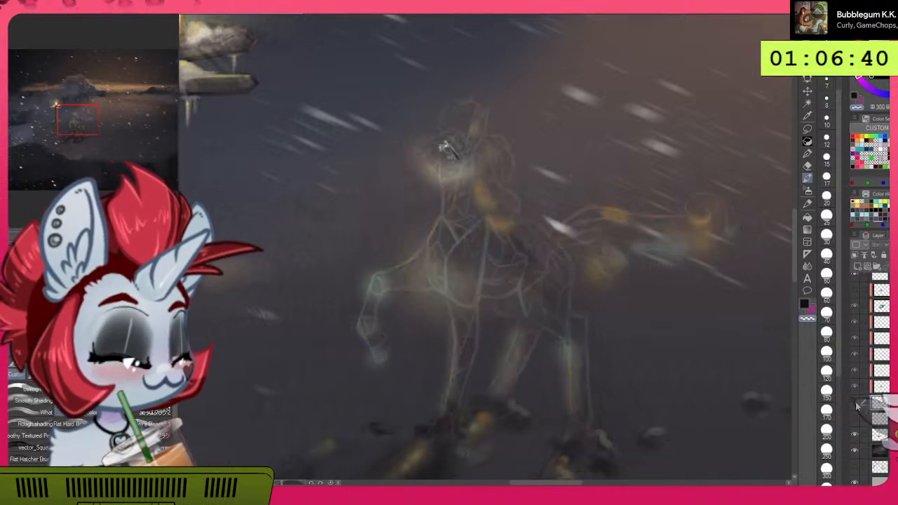
click(857, 405)
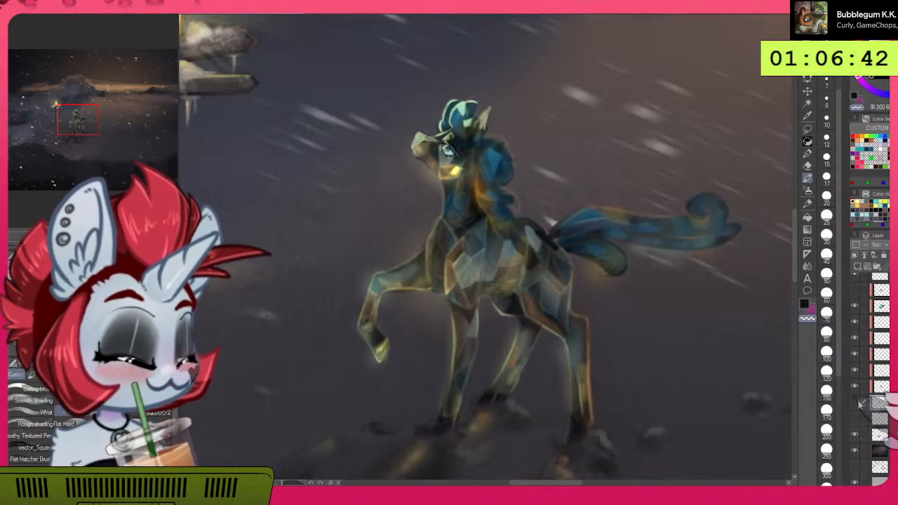
click(857, 405)
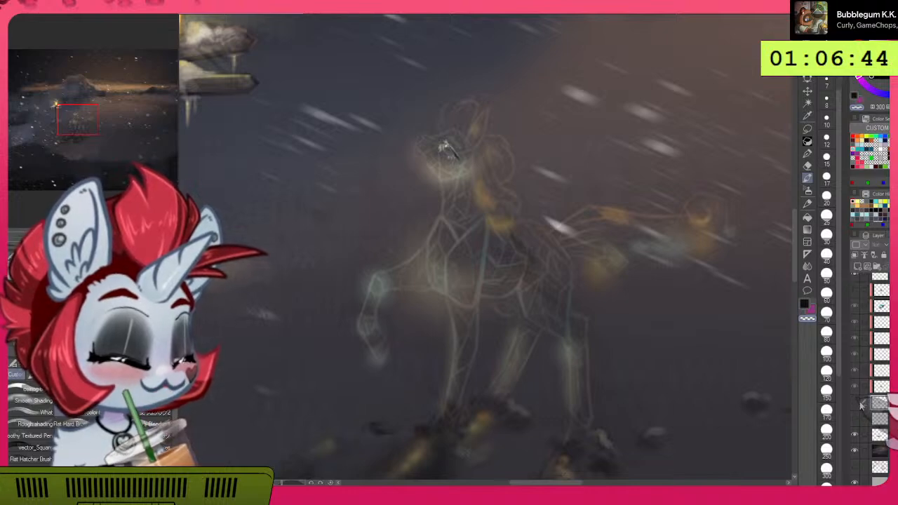
click(857, 405)
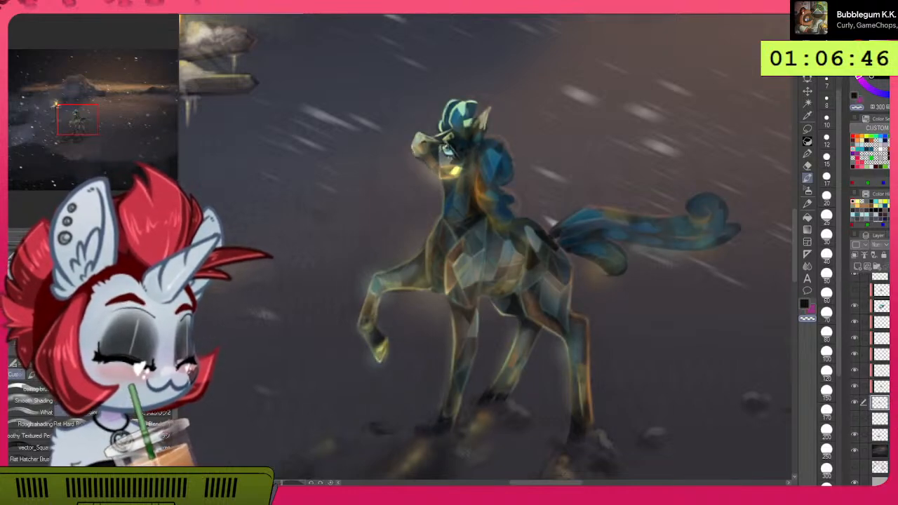
Step: Toggle the glow, ground debris and facet highlight layers in turn, and make the facet highlight layer active
scroll(877, 379, up, 5)
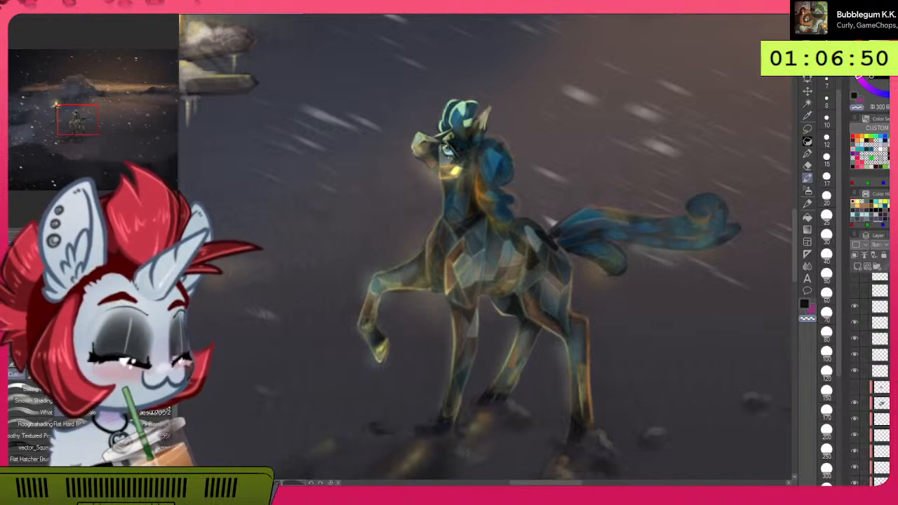
scroll(877, 379, up, 1)
click(855, 334)
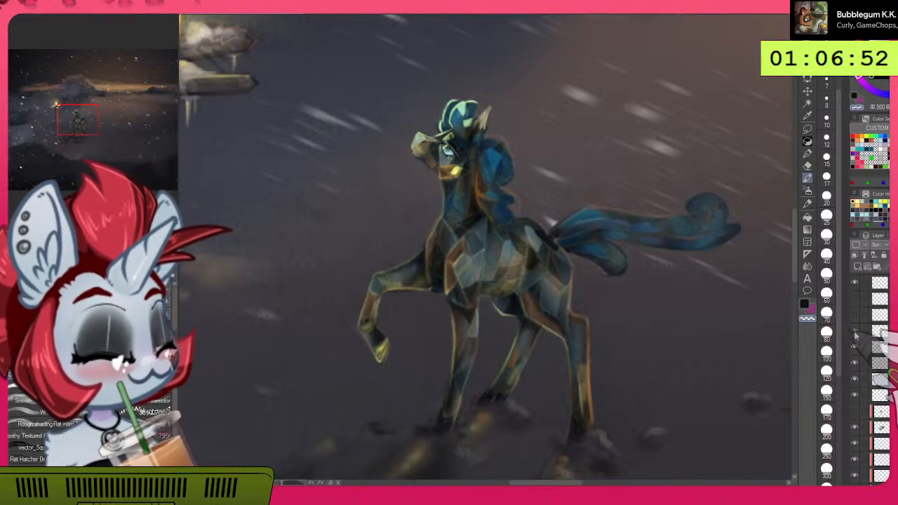
click(855, 333)
click(855, 334)
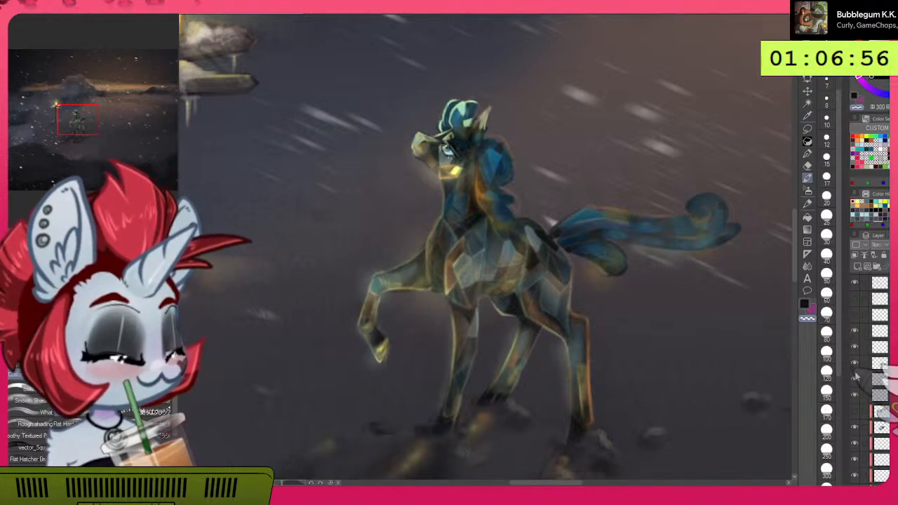
click(855, 363)
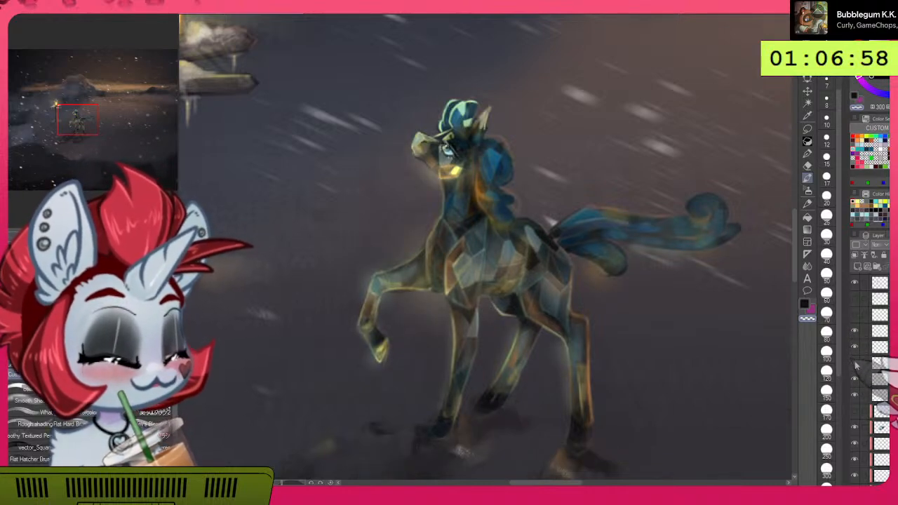
click(855, 363)
click(858, 348)
click(857, 349)
click(856, 380)
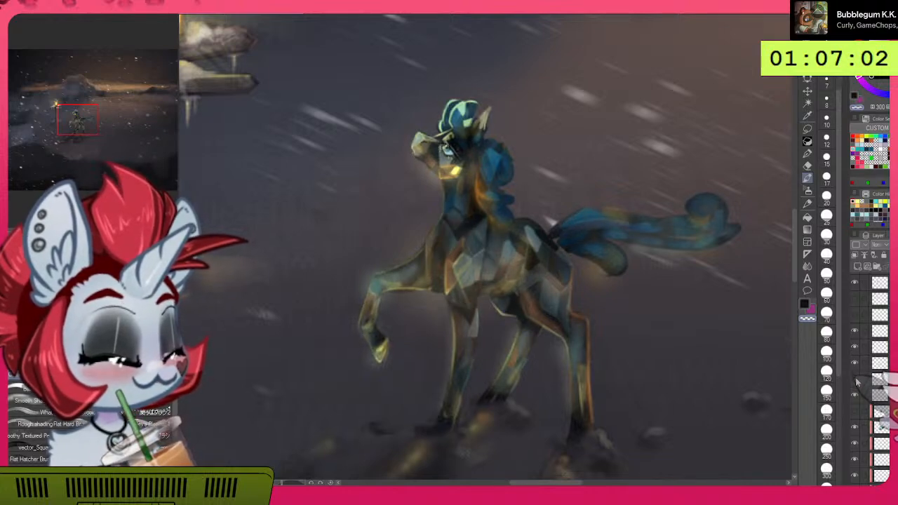
click(856, 380)
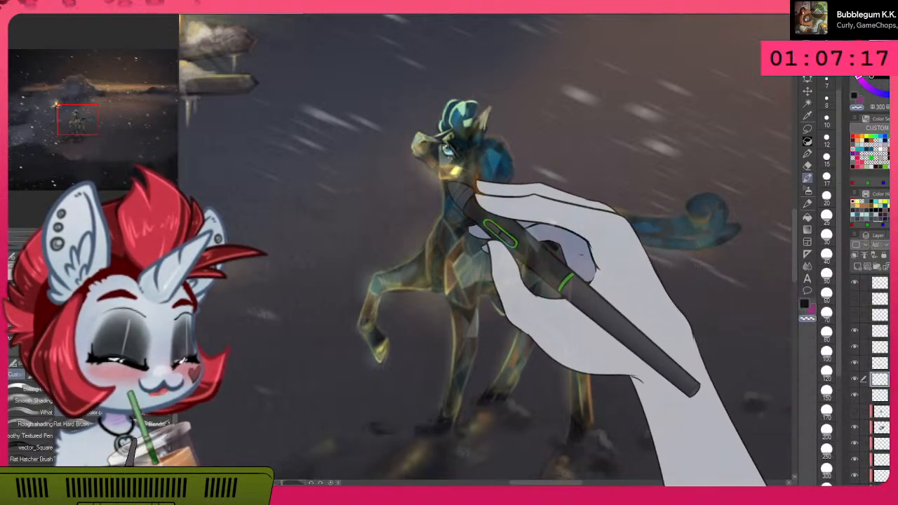
Step: Examine the horse's head, mane, chest and raised foreleg up close and the whole figure beside the lamp post
key(ctrl+plus)
key(ctrl+minus)
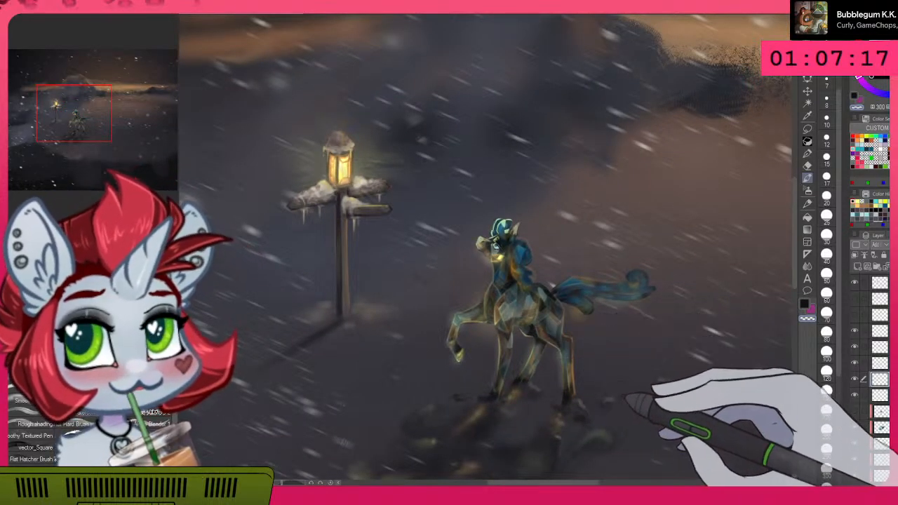
key(ctrl+plus)
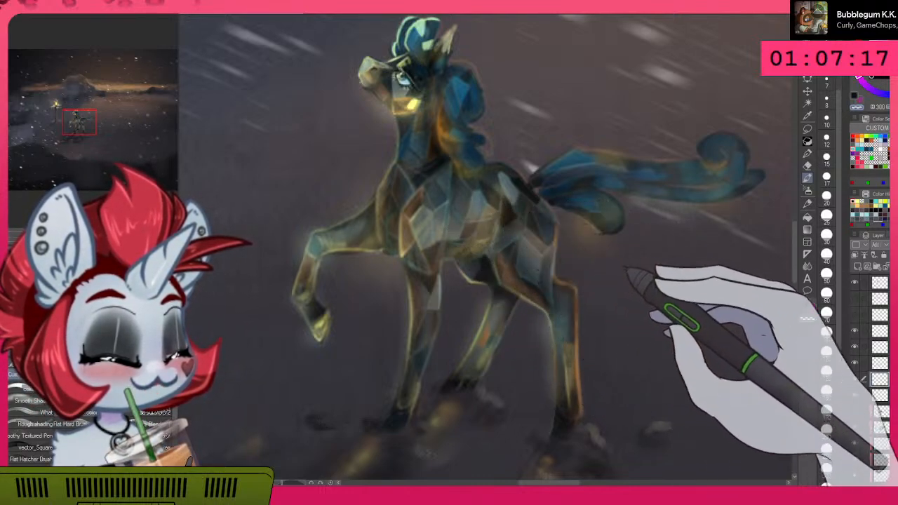
scroll(658, 300, down, 3)
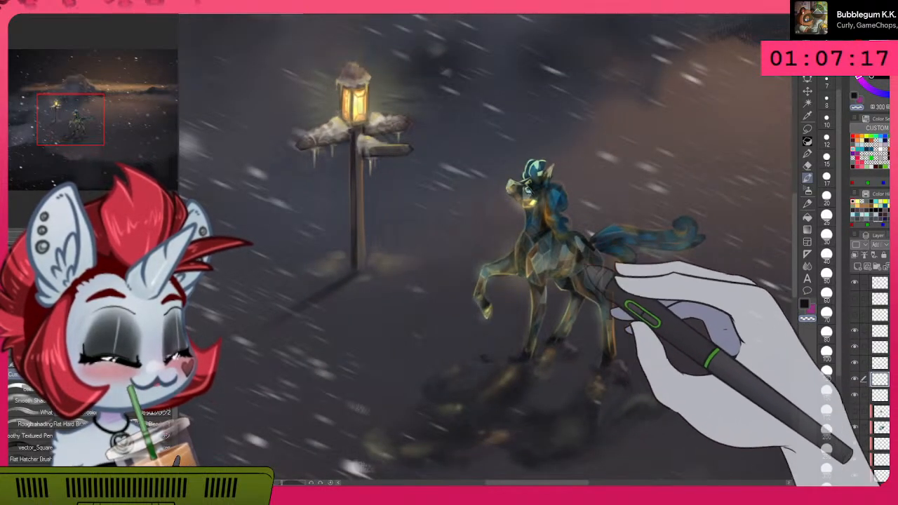
scroll(530, 218, up, 3)
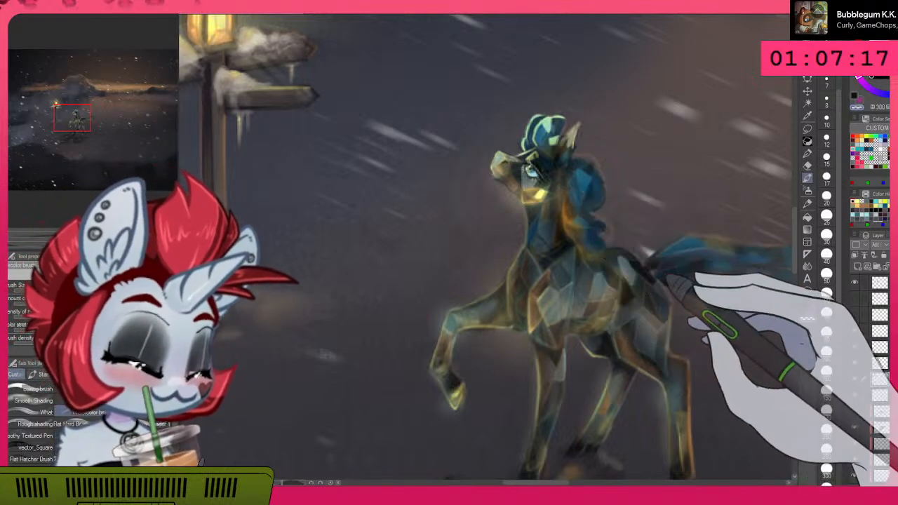
scroll(555, 224, up, 3)
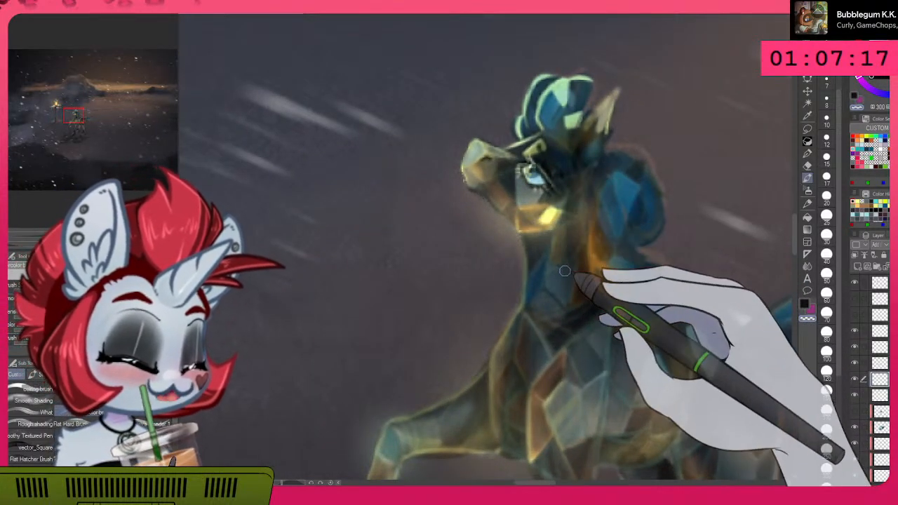
drag(500, 248, 565, 369)
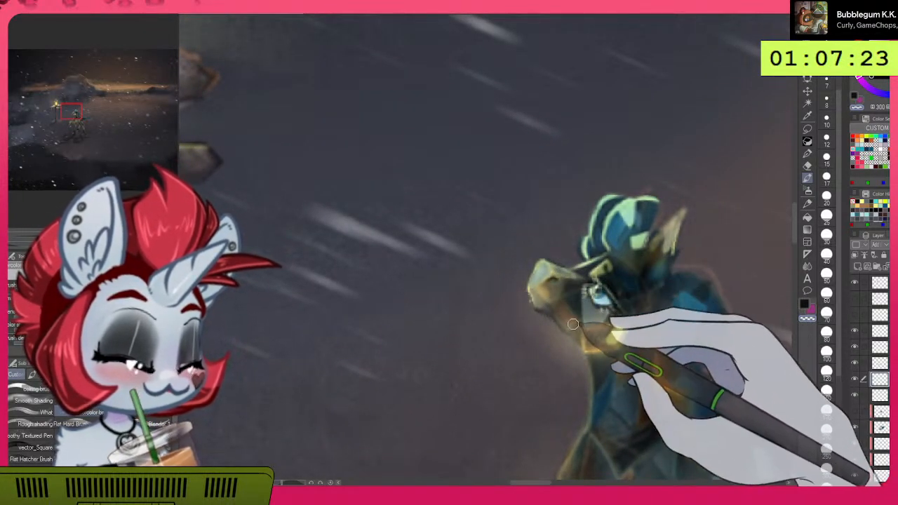
drag(640, 331, 550, 250)
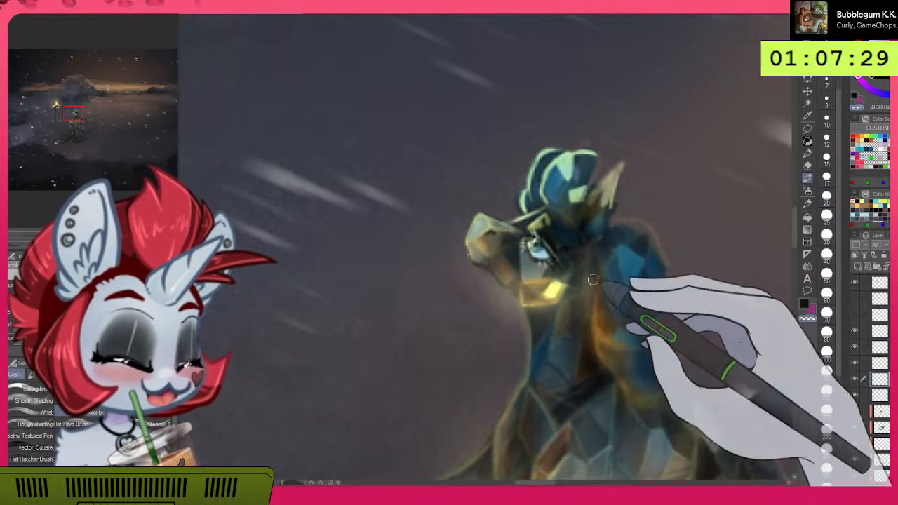
mouse_move(637, 321)
mouse_down()
mouse_move(601, 281)
mouse_move(602, 176)
mouse_move(609, 178)
mouse_up()
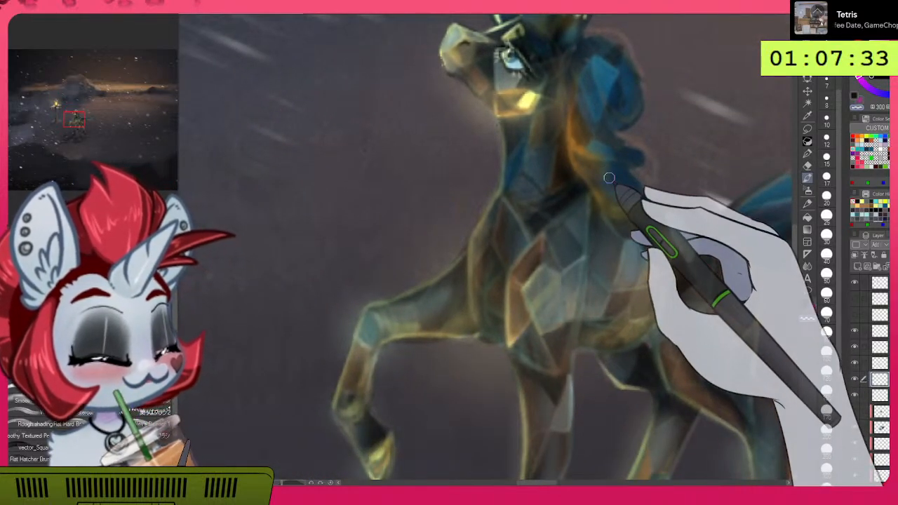
scroll(609, 177, down, 6)
drag(609, 185, 538, 286)
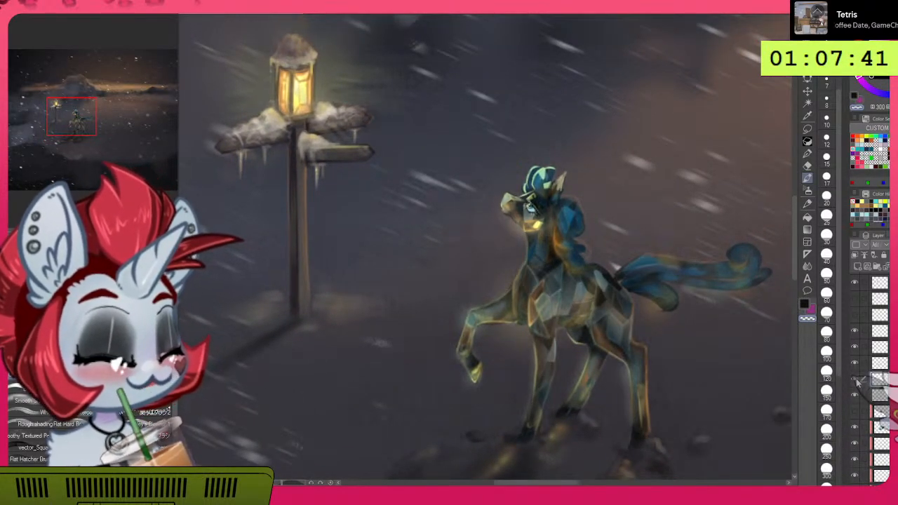
Step: Activate the highlight layer above the facets and paint light orange rim highlights along the horse's muzzle, brow and forelock
click(856, 332)
click(856, 332)
click(868, 267)
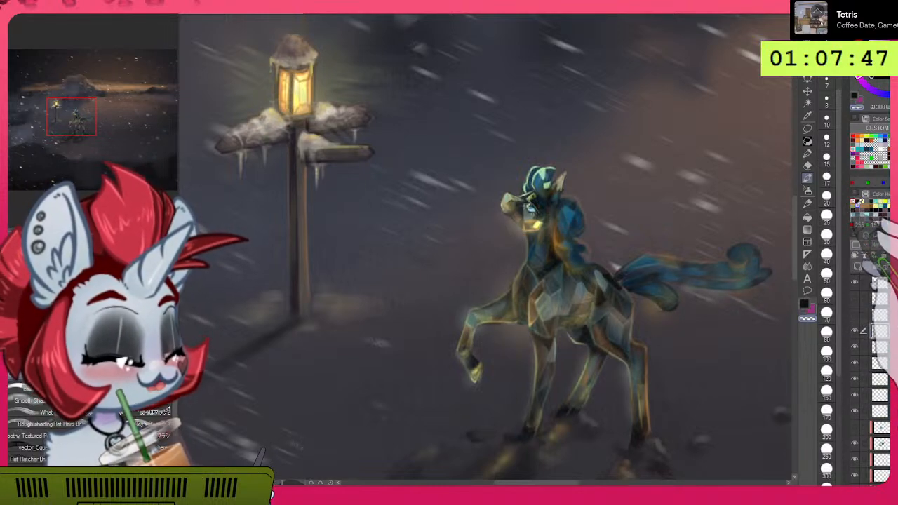
click(810, 204)
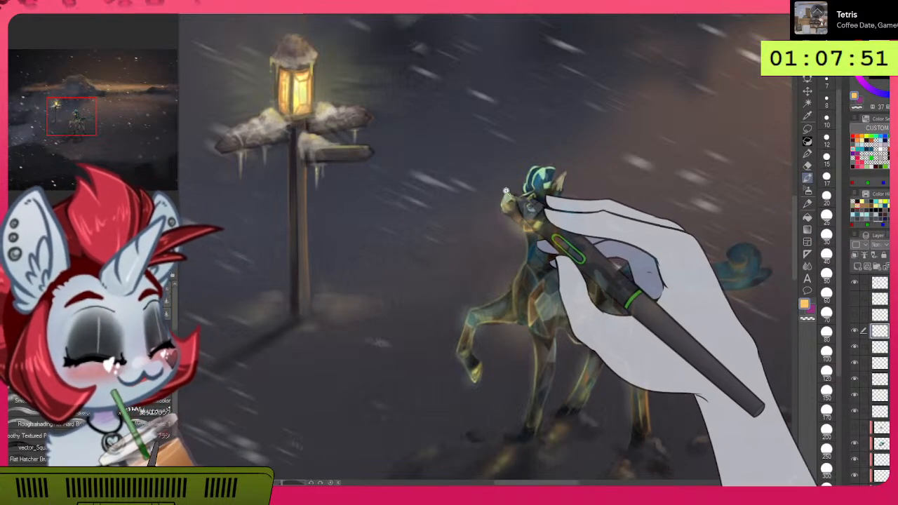
scroll(504, 196, up, 2)
drag(503, 211, 508, 202)
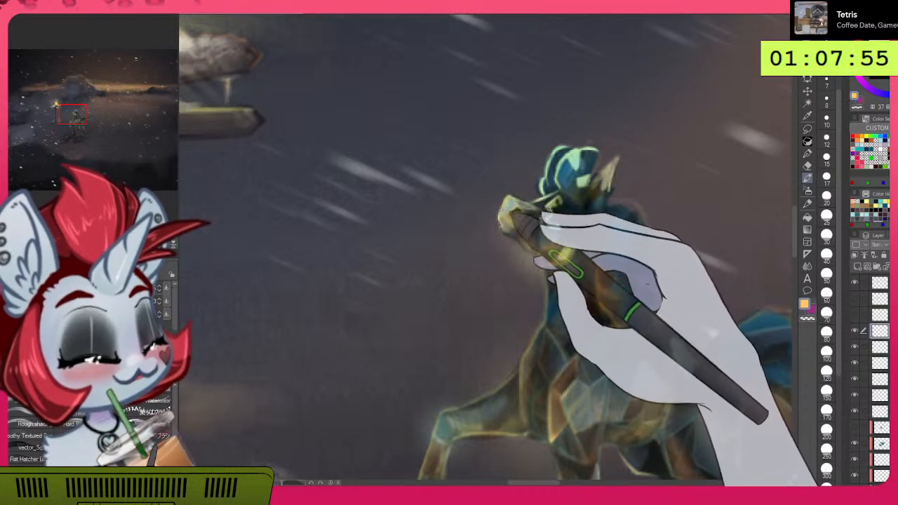
drag(504, 218, 541, 341)
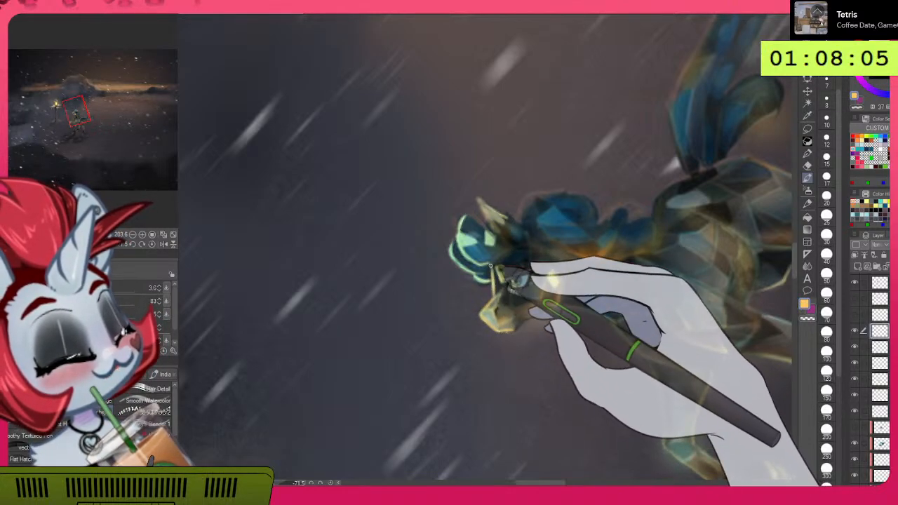
drag(478, 312, 509, 270)
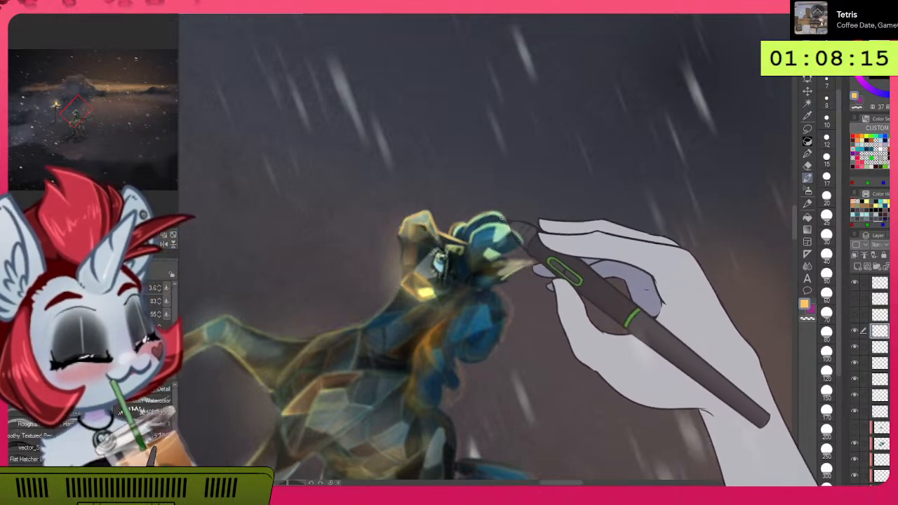
Step: Paint fine light orange edge highlights along the horse's ear and behind it toward the mane
mouse_move(546, 339)
mouse_down()
mouse_move(608, 172)
mouse_move(602, 184)
mouse_up()
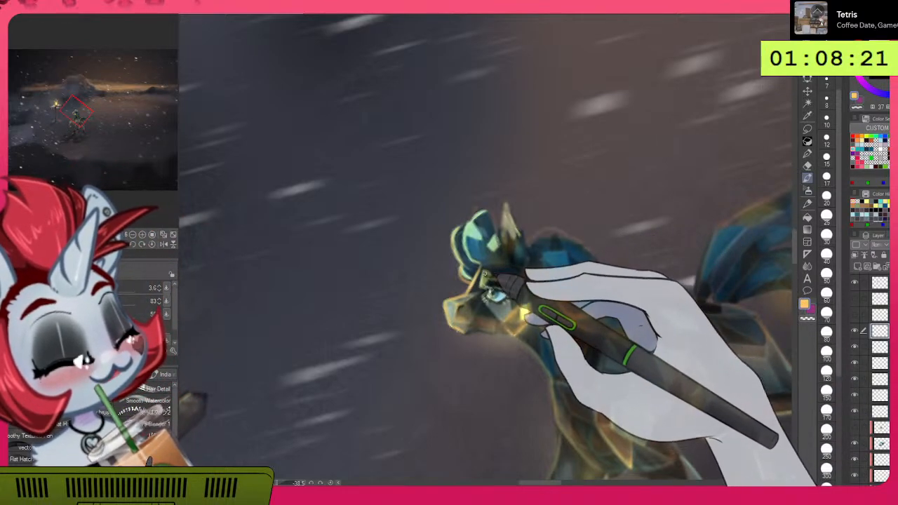
drag(623, 183, 580, 240)
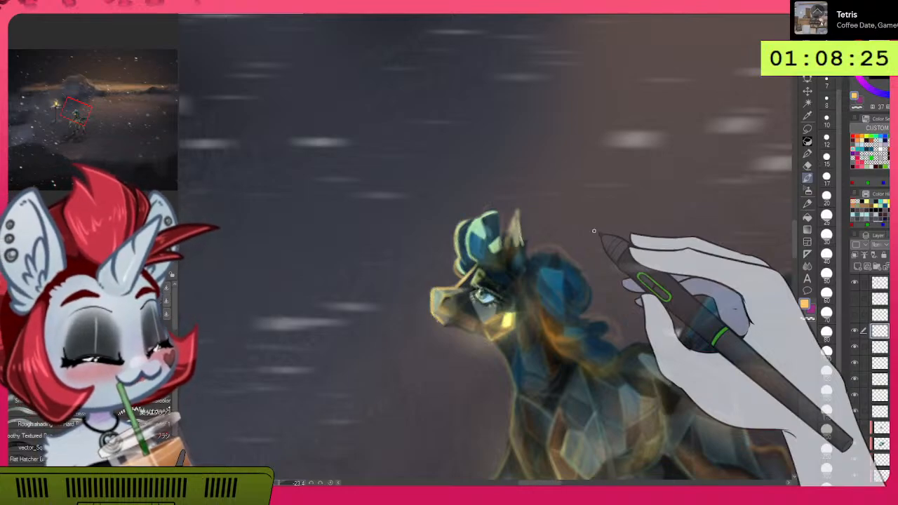
mouse_move(510, 229)
mouse_down()
mouse_move(505, 272)
mouse_move(514, 219)
mouse_move(507, 271)
mouse_move(515, 223)
mouse_move(524, 245)
mouse_up()
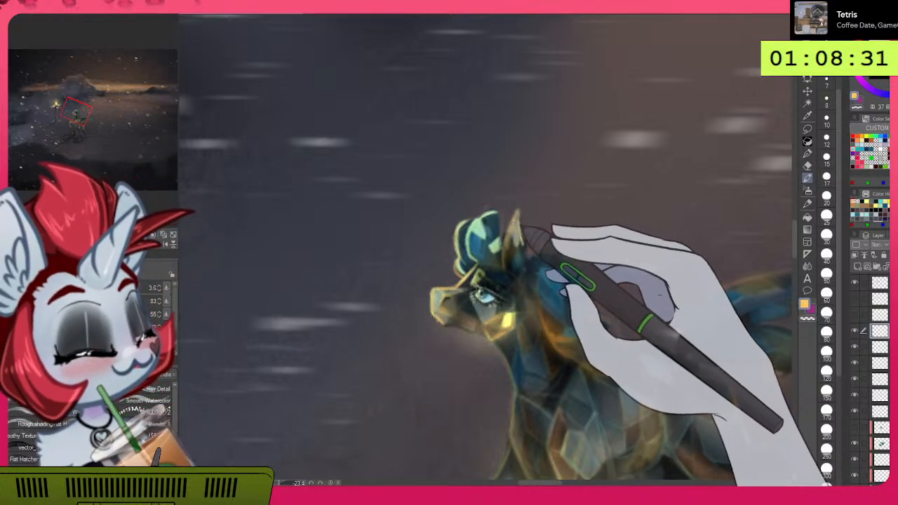
mouse_move(513, 228)
mouse_down()
mouse_move(514, 253)
mouse_move(522, 251)
mouse_up()
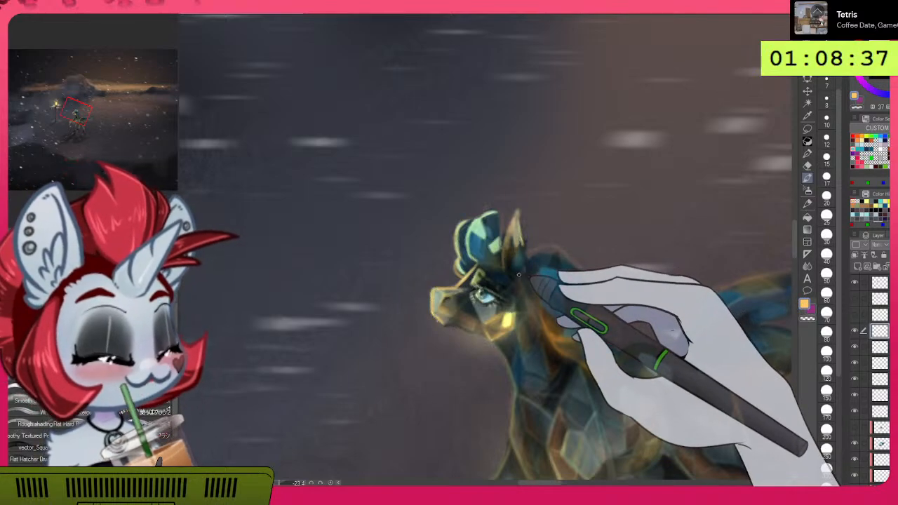
Step: Make the facet line layer active and intensify the glowing facet lines across the whole horse
click(880, 347)
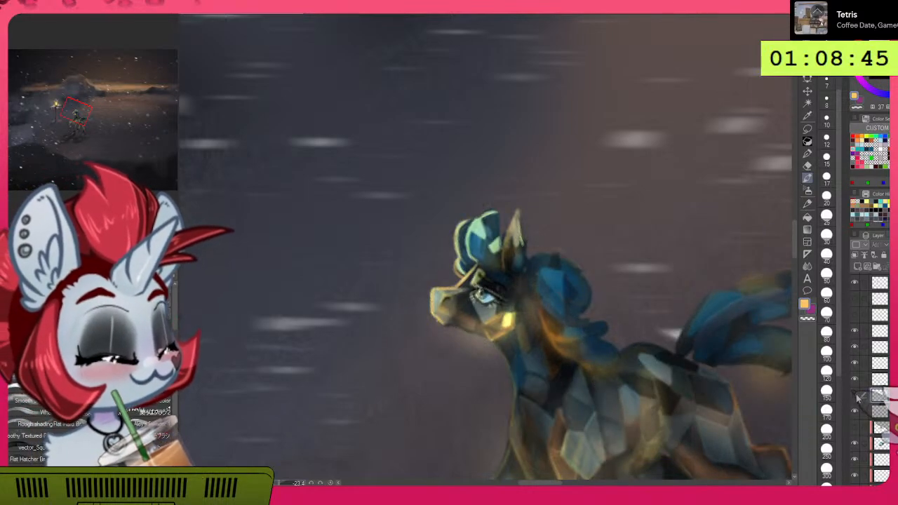
click(859, 397)
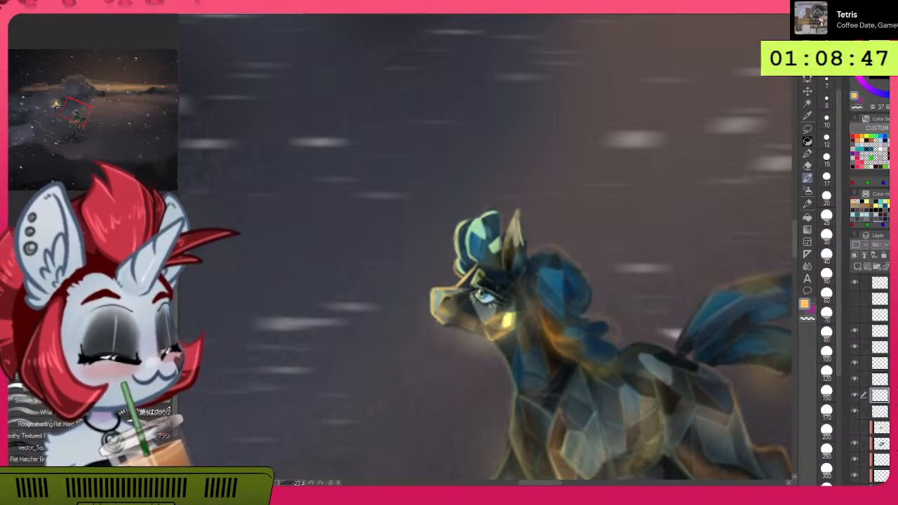
click(855, 427)
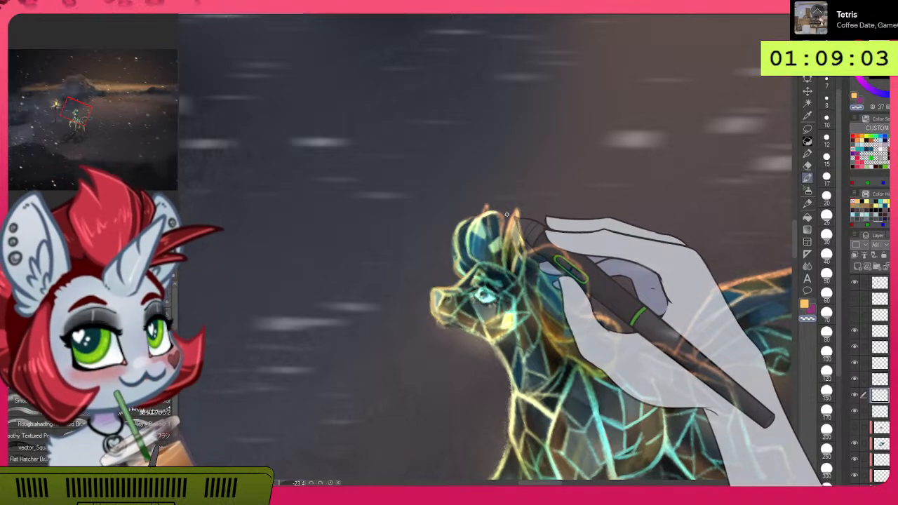
drag(686, 365, 625, 204)
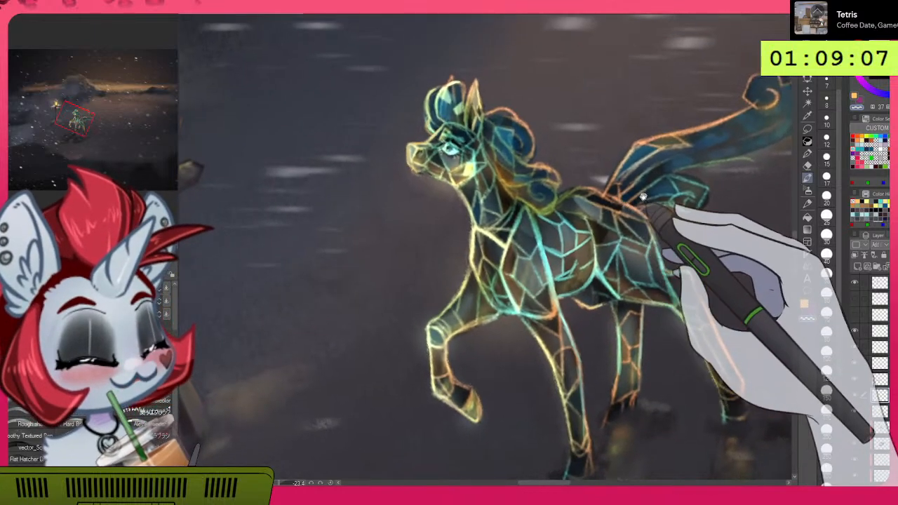
drag(695, 181, 640, 211)
mouse_move(675, 279)
mouse_down()
mouse_move(657, 209)
mouse_move(682, 192)
mouse_move(652, 251)
mouse_move(658, 275)
mouse_up()
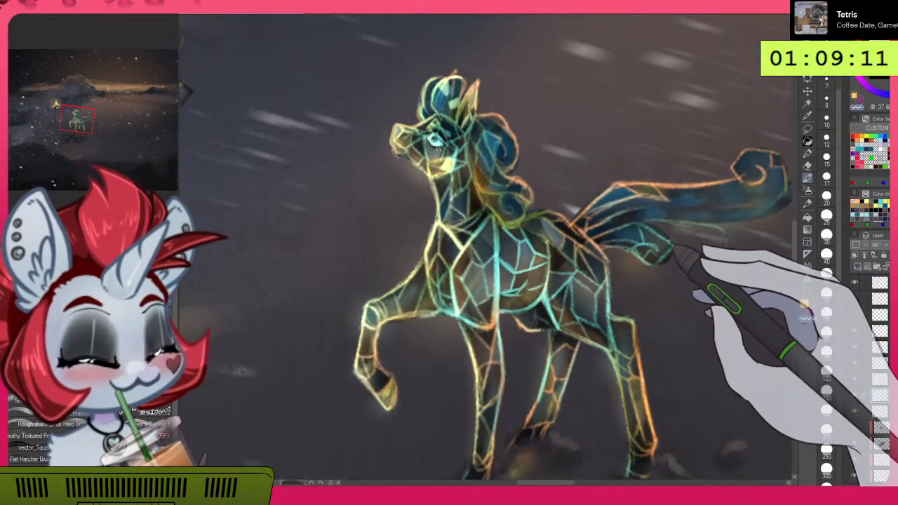
Step: Undo the last two changes to the facet lines, redo one, and check the whole horse
key(ctrl+z)
key(ctrl+z)
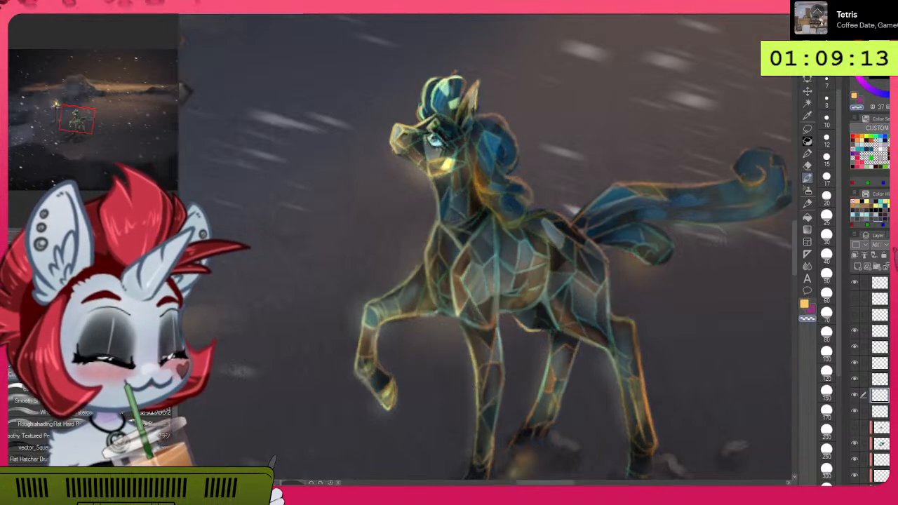
key(ctrl+y)
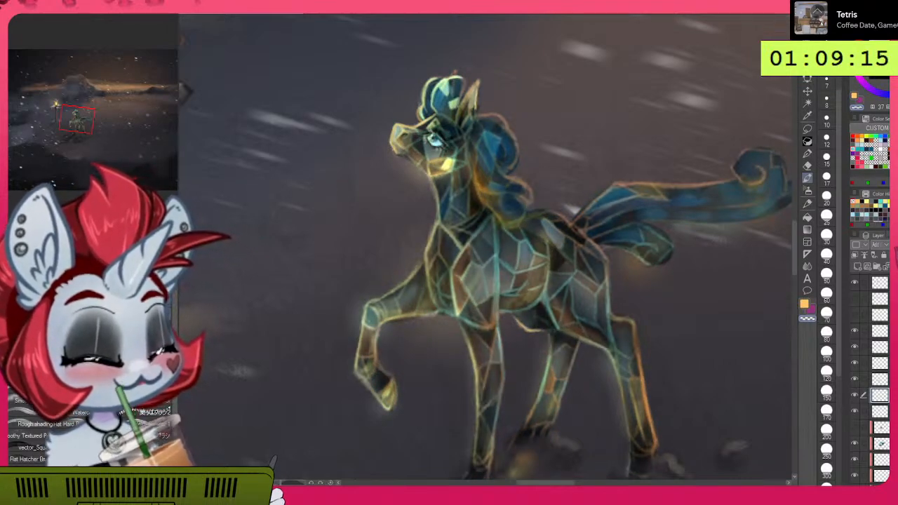
mouse_move(499, 288)
mouse_down()
mouse_move(533, 266)
mouse_move(500, 271)
mouse_up()
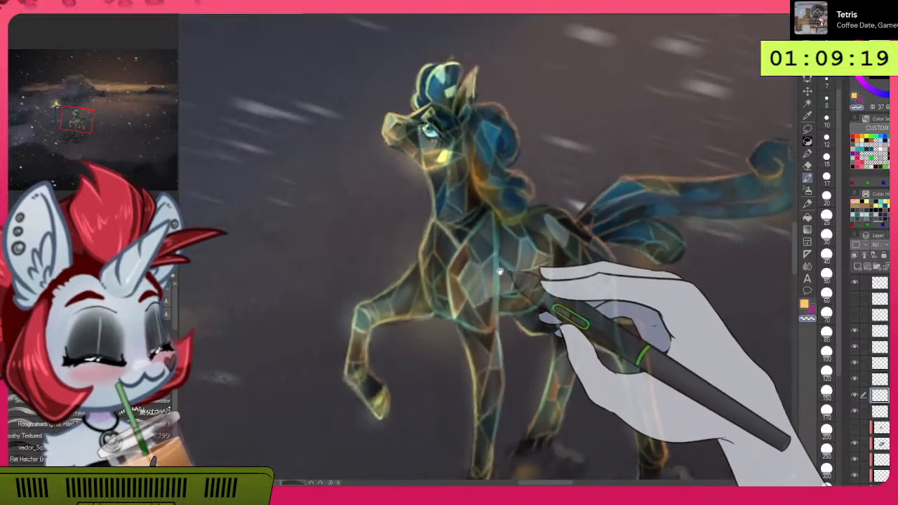
Step: Compare the horse with and without its facet lines by repeatedly hiding and showing their layer
click(856, 396)
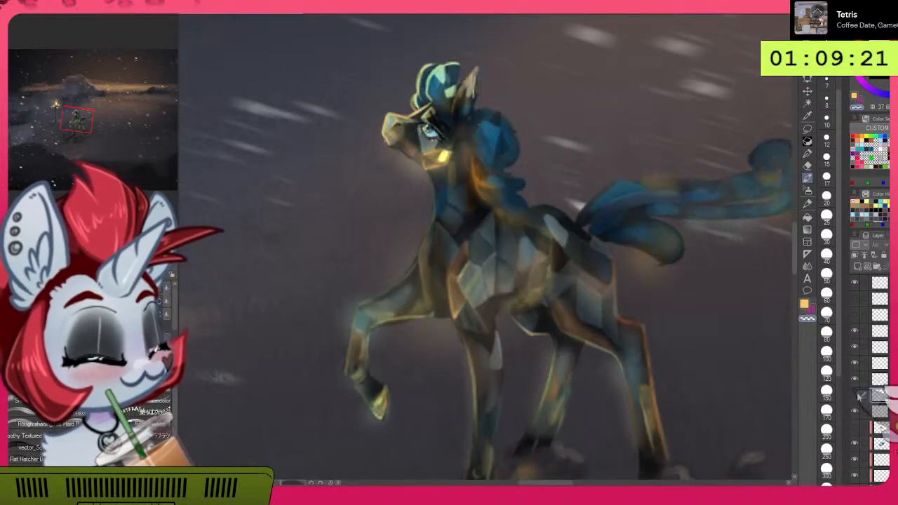
click(856, 395)
click(856, 396)
click(856, 396)
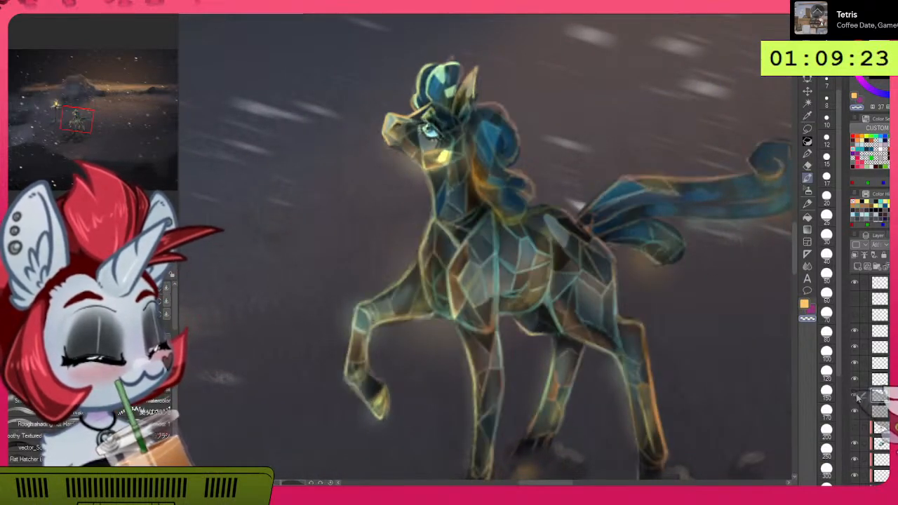
mouse_move(684, 416)
mouse_down()
mouse_move(682, 388)
mouse_move(689, 429)
mouse_move(692, 381)
mouse_up()
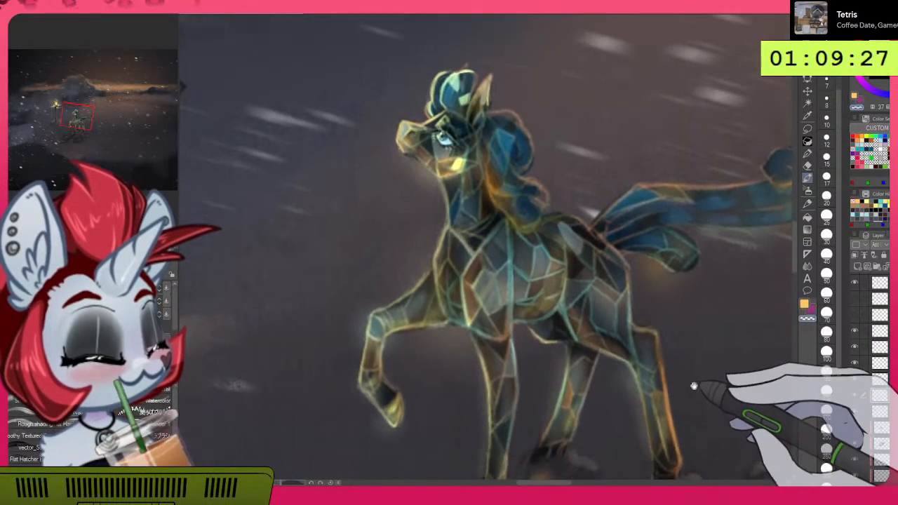
Step: Sample the orange of the hind leg's edge, adjust it to a brighter orange, and reduce the brush size
alt+click(672, 398)
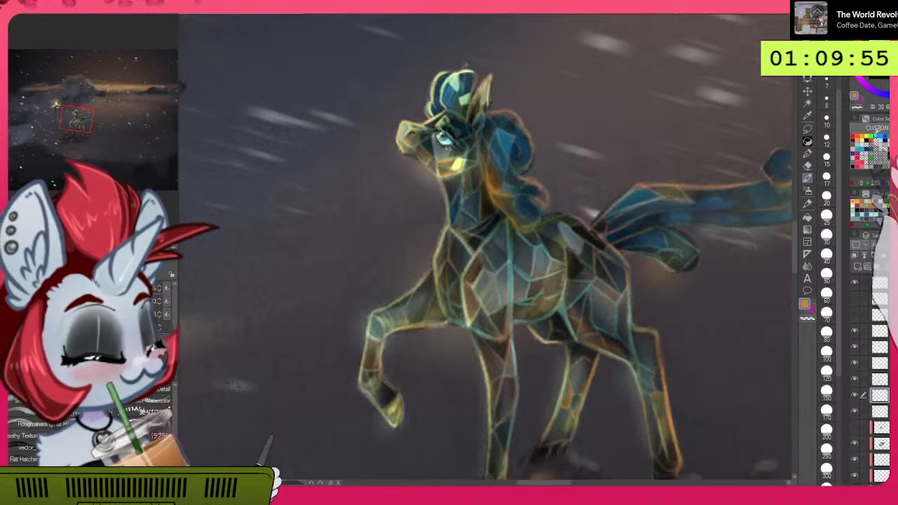
click(862, 136)
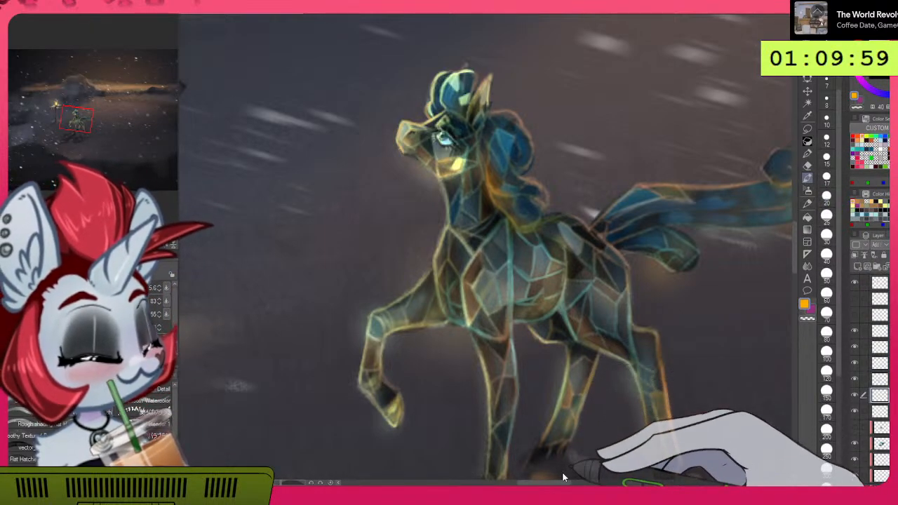
drag(762, 367, 605, 407)
drag(774, 254, 705, 134)
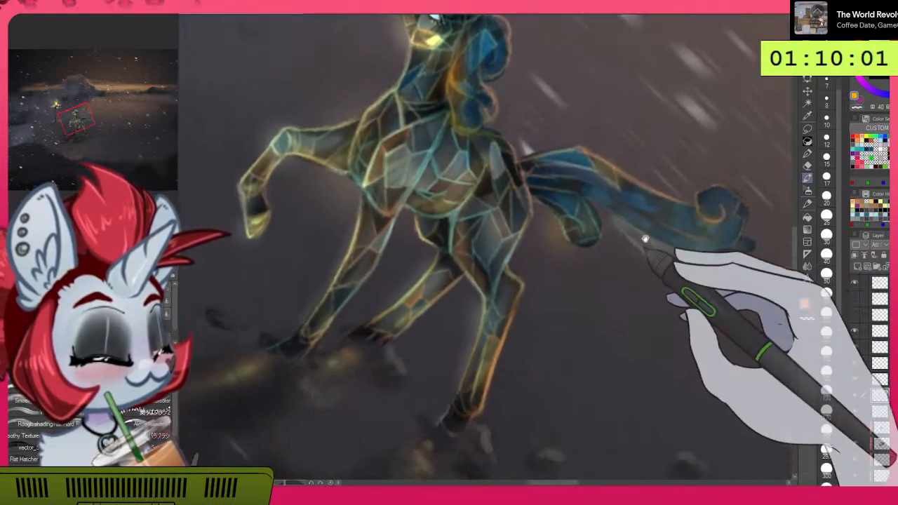
click(863, 141)
key(bracketleft)
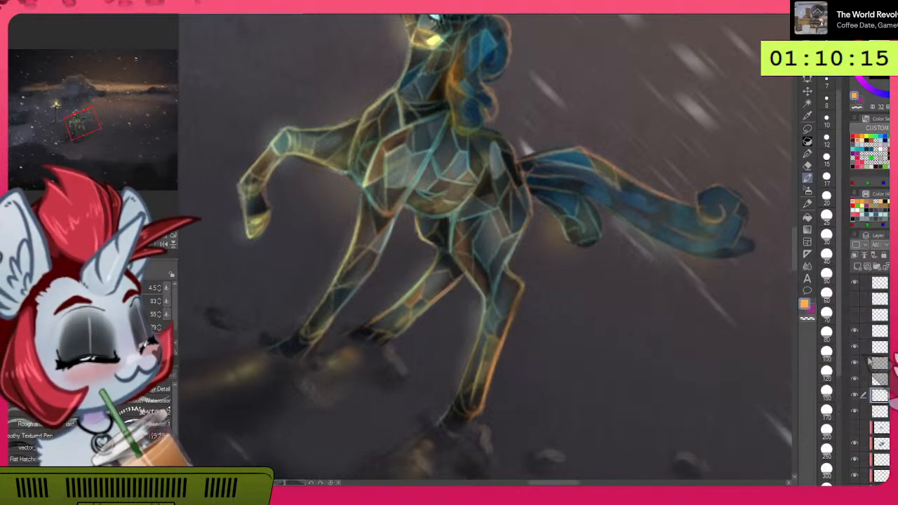
Step: Hide the facet line layer and the soft glow layer, checking the layer between them by toggling its visibility
click(854, 394)
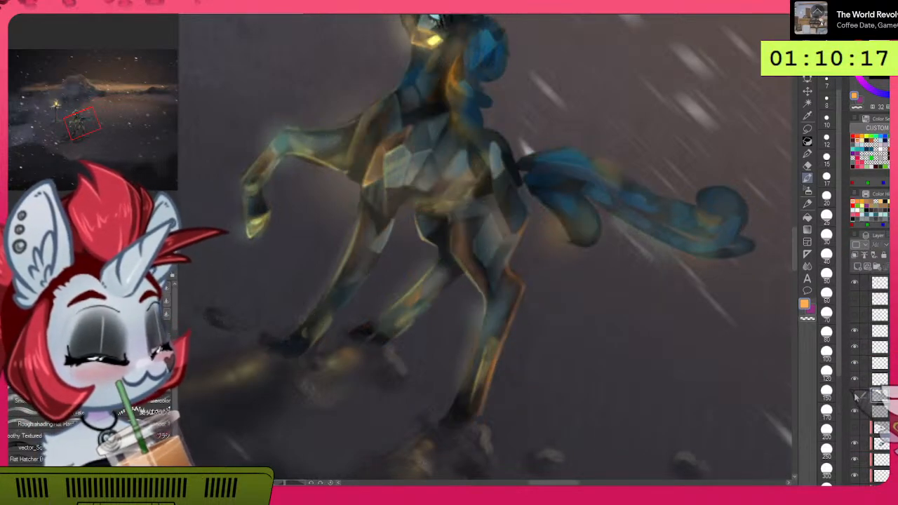
click(854, 394)
click(854, 394)
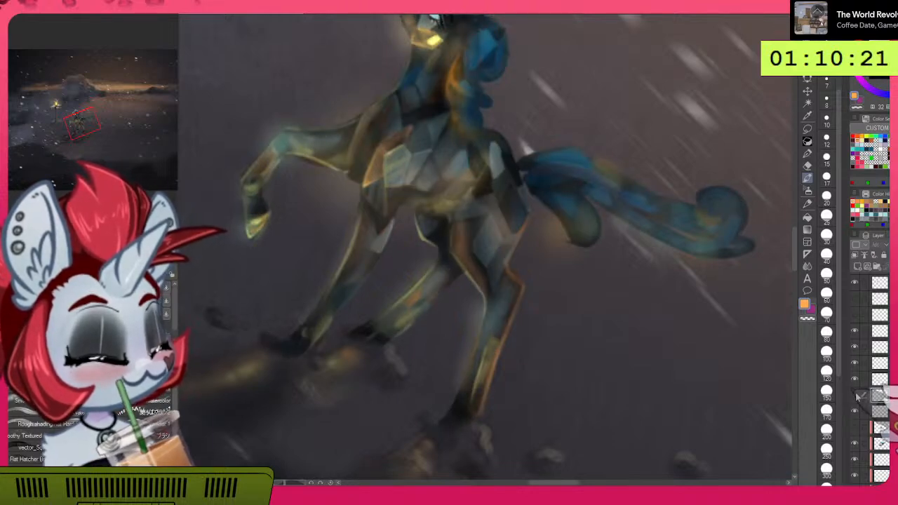
click(854, 363)
click(855, 363)
click(857, 363)
click(856, 363)
click(856, 347)
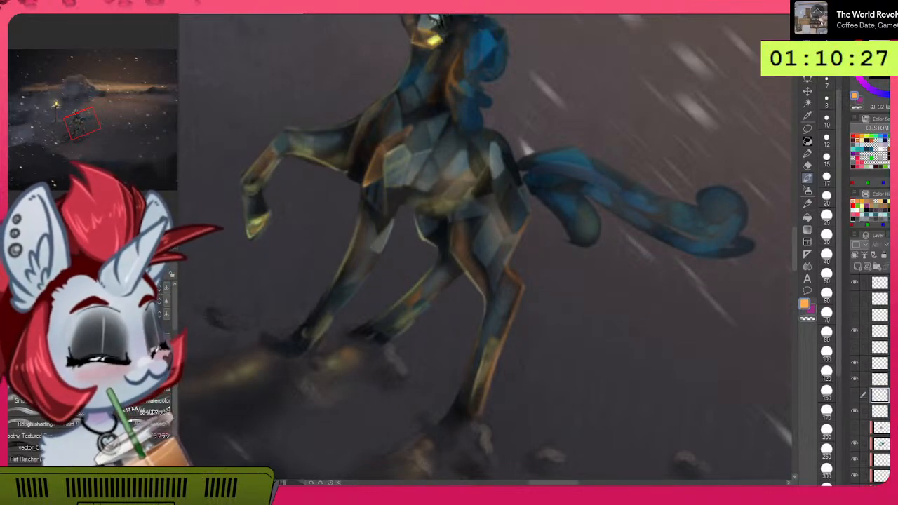
Step: Compare the horse with and without the clipped layer that darkens its mane and tail, and delete that layer
scroll(870, 379, down, 5)
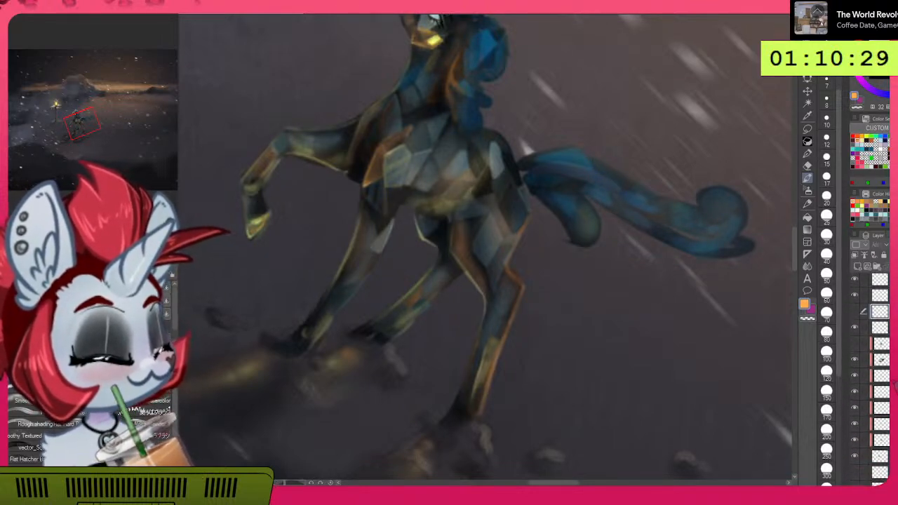
click(855, 360)
click(856, 359)
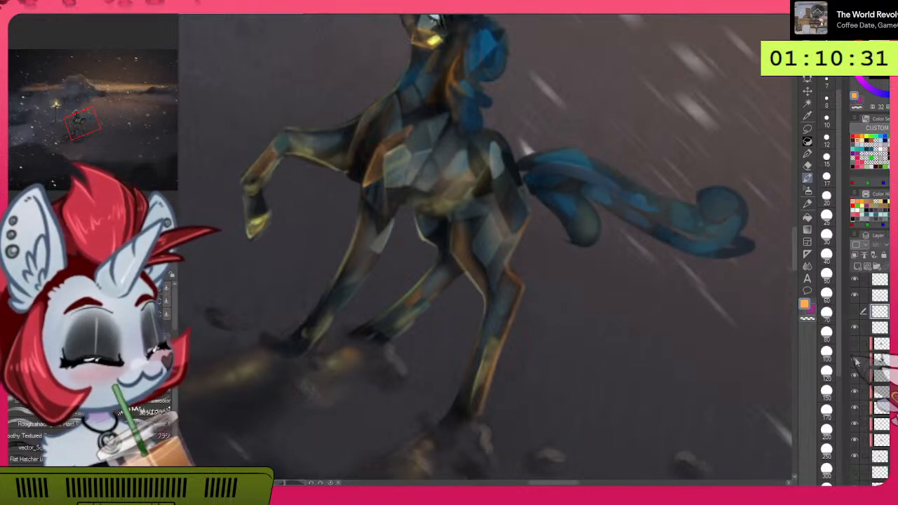
click(855, 360)
click(856, 359)
click(855, 359)
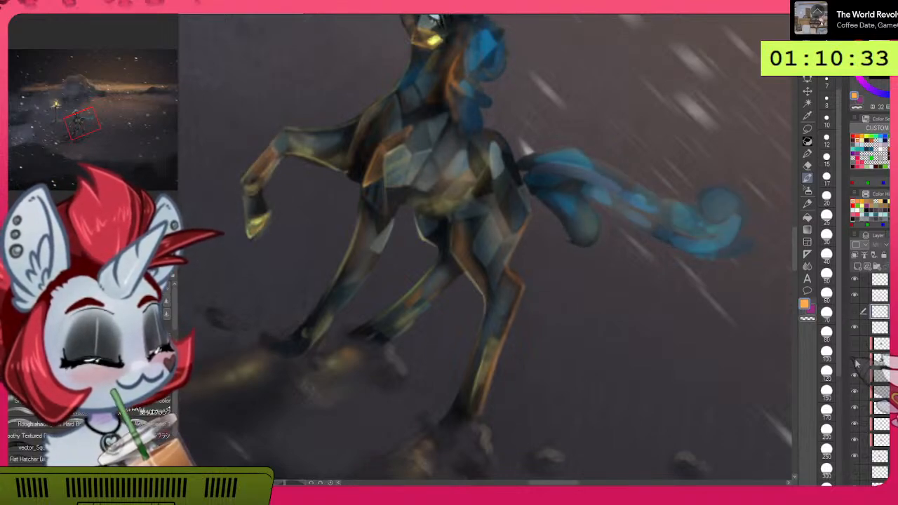
click(856, 359)
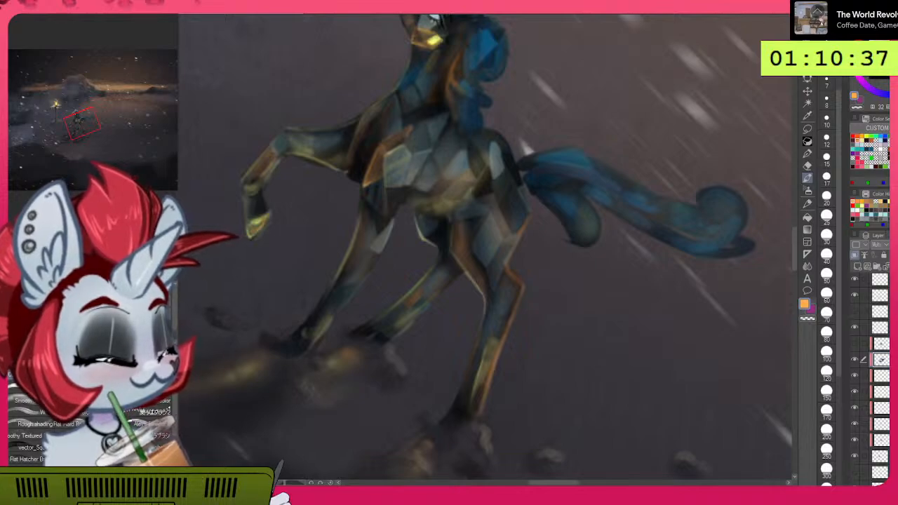
key(Delete)
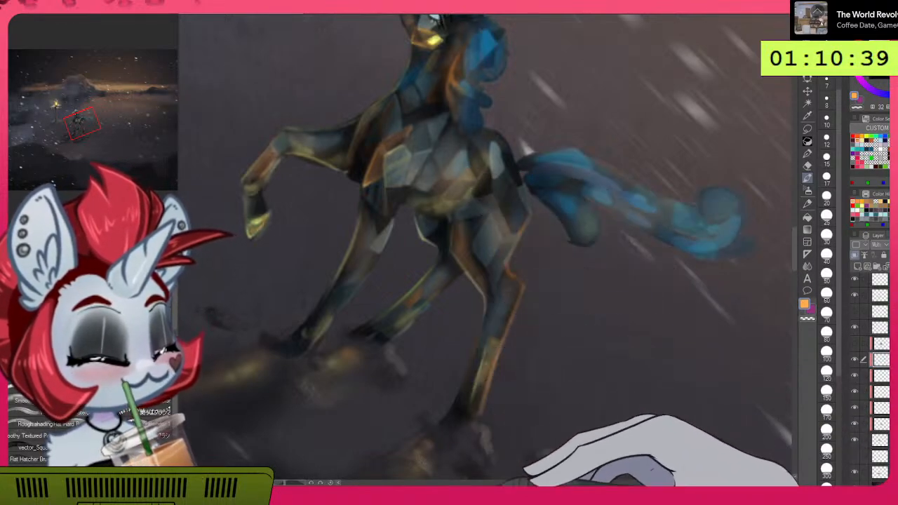
Step: Check the remaining clipped layers against the upright full horse and delete the selected clipped layer
drag(699, 377, 737, 315)
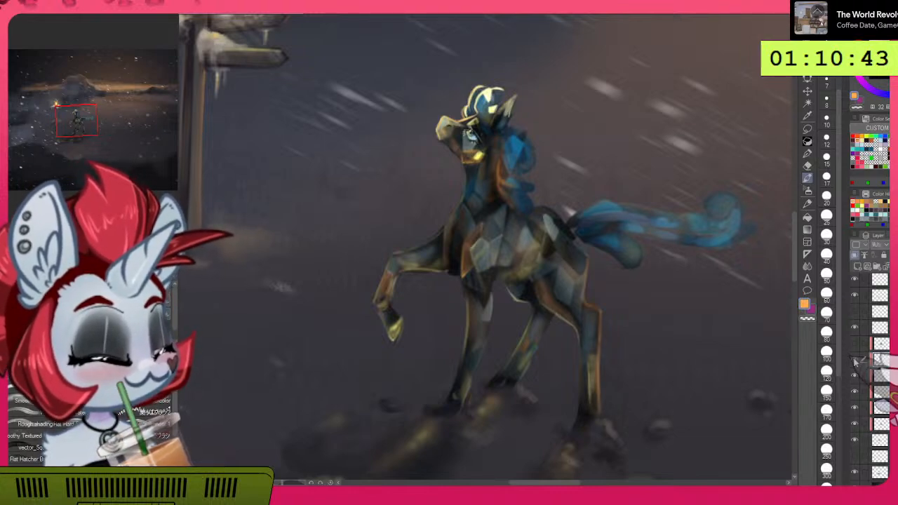
click(856, 361)
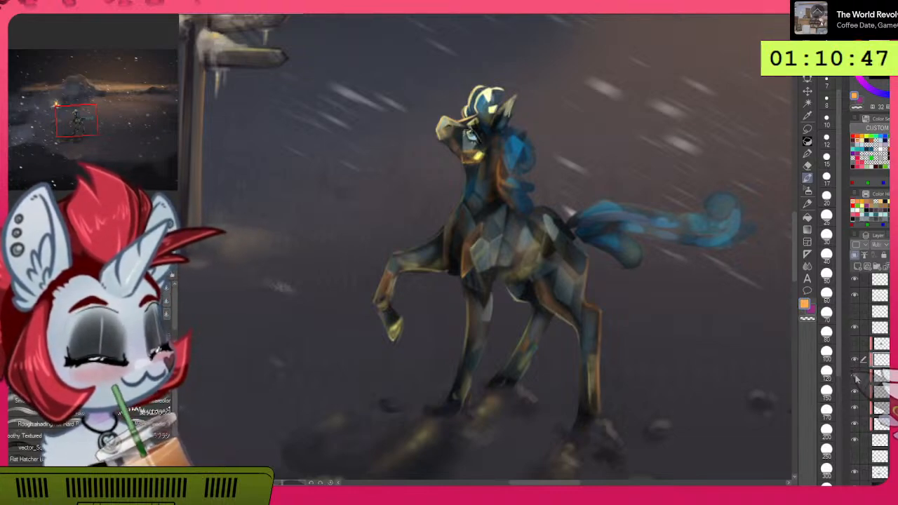
click(855, 393)
click(855, 393)
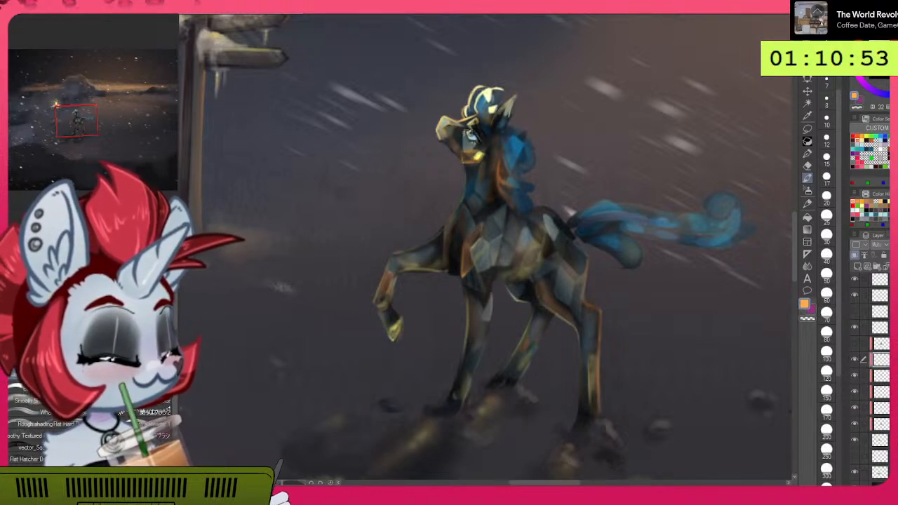
key(Delete)
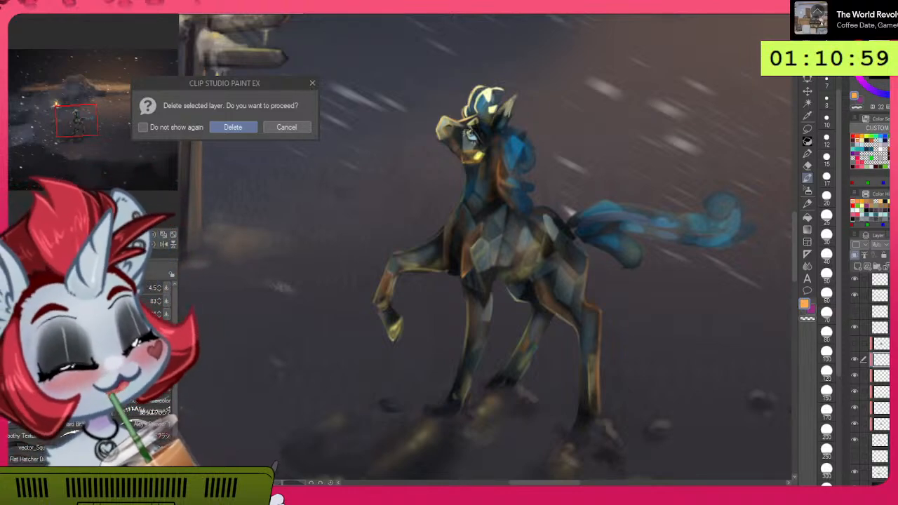
key(Return)
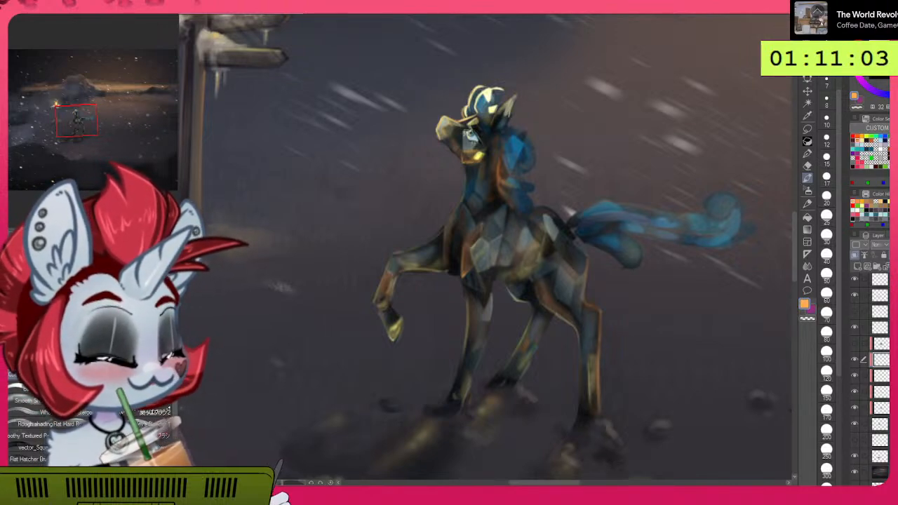
Step: Undo the layer merge, compare the horse's shading layers by toggling their visibility, and leave one clipped layer hidden
key(ctrl+e)
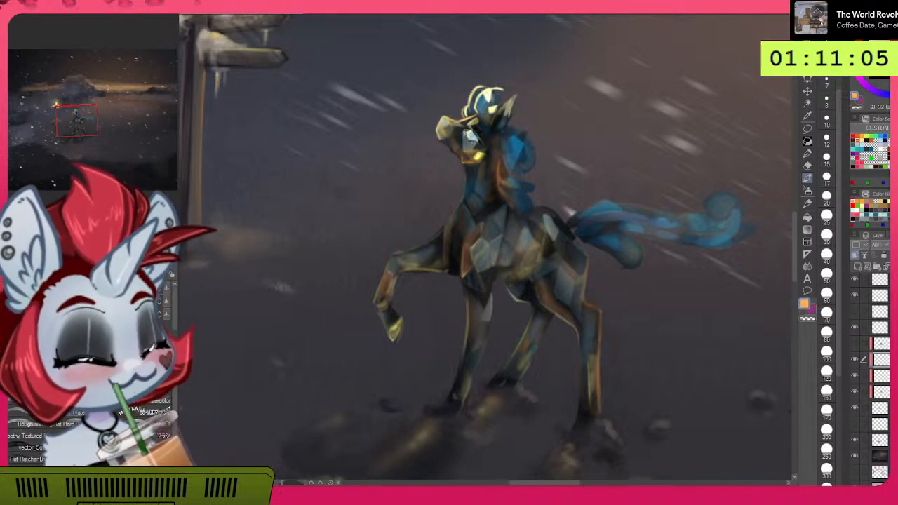
key(ctrl+z)
click(856, 423)
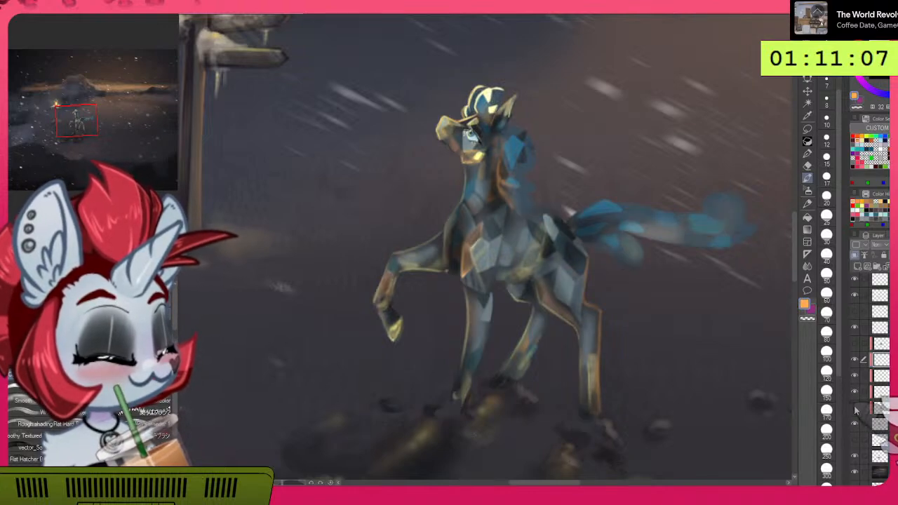
click(856, 423)
click(855, 423)
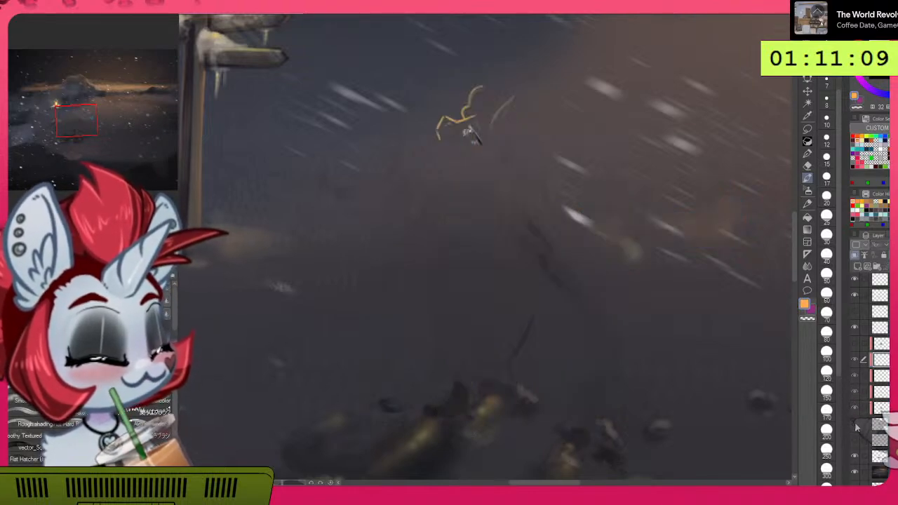
click(855, 424)
click(856, 377)
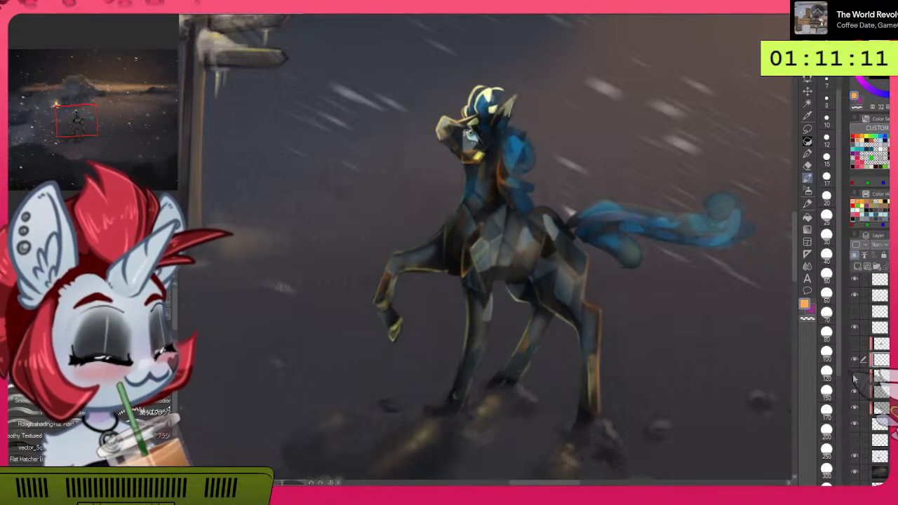
click(857, 377)
click(855, 390)
click(855, 390)
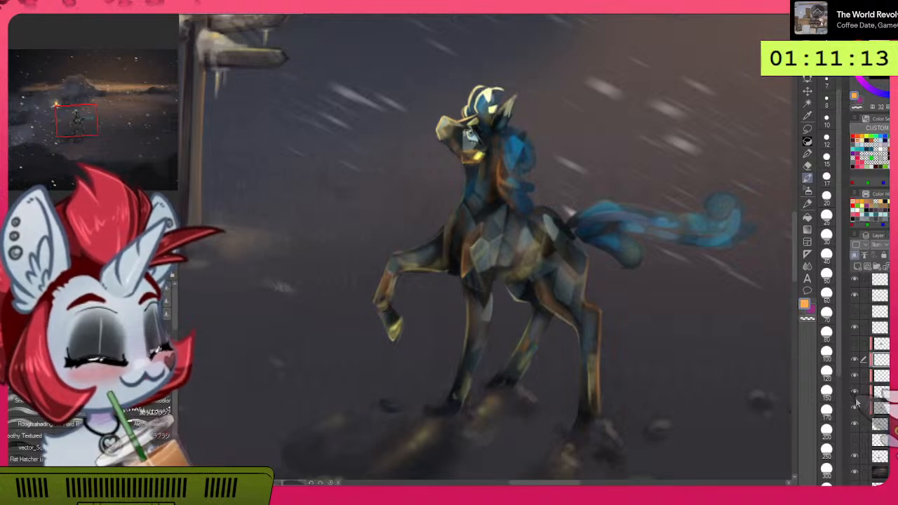
click(855, 361)
click(856, 377)
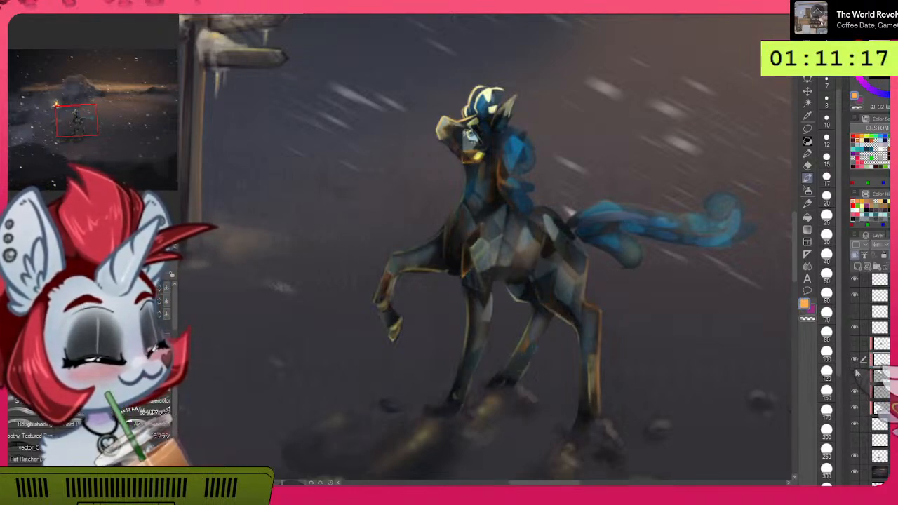
Step: Check the upper layers by toggling their visibility and show the hidden darkening layer over the horse
click(855, 295)
click(856, 296)
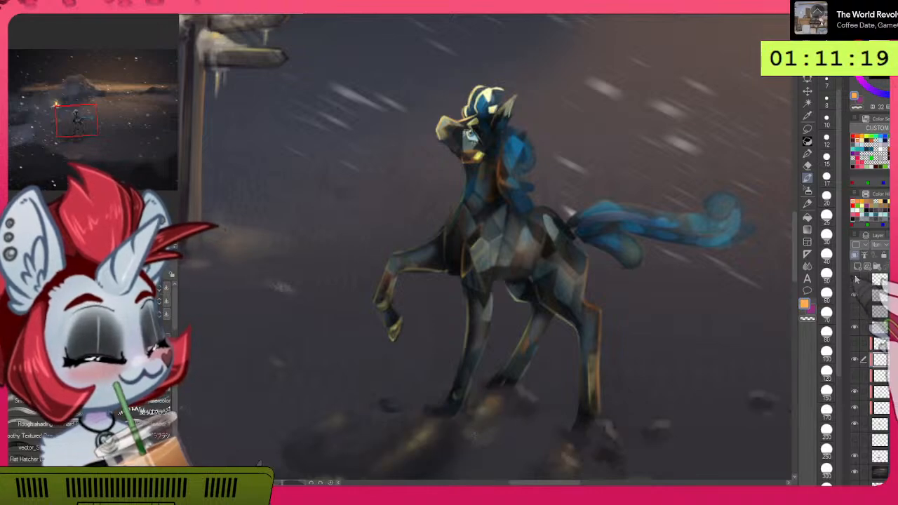
click(855, 279)
click(856, 279)
click(856, 313)
click(856, 313)
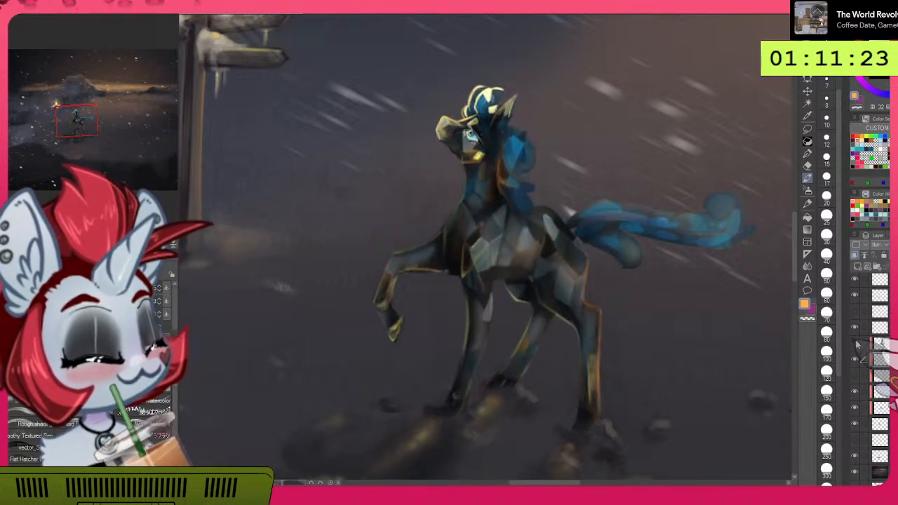
click(855, 344)
click(855, 344)
click(855, 344)
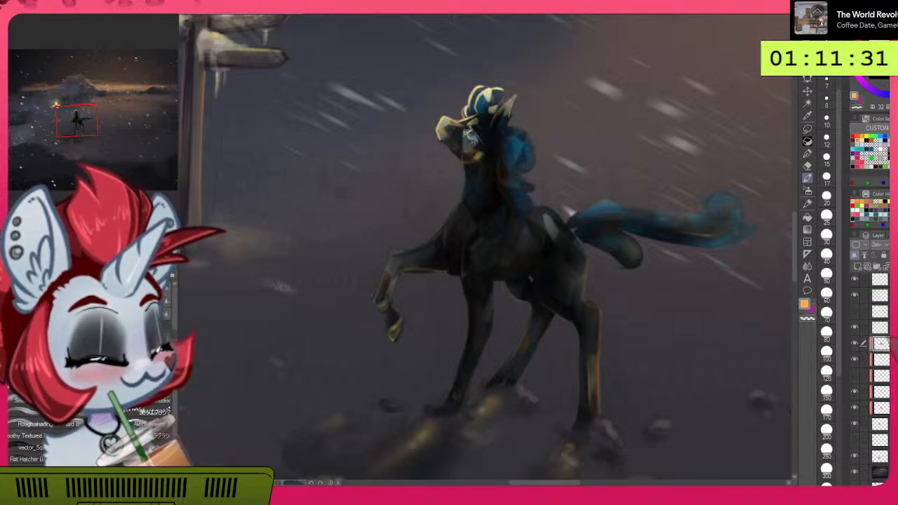
Step: Move the horse's darkening layer up one place, clip the layer beneath it, and reselect the darkening layer
drag(880, 343, 880, 321)
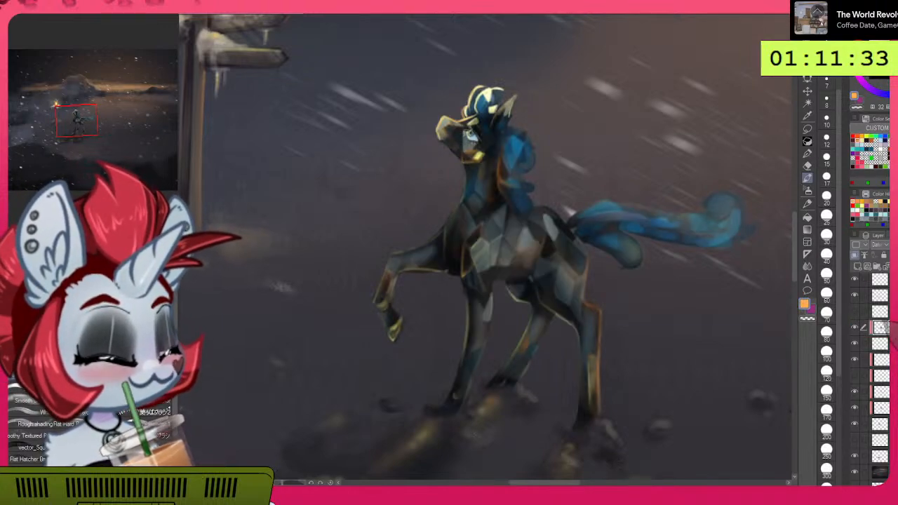
click(880, 344)
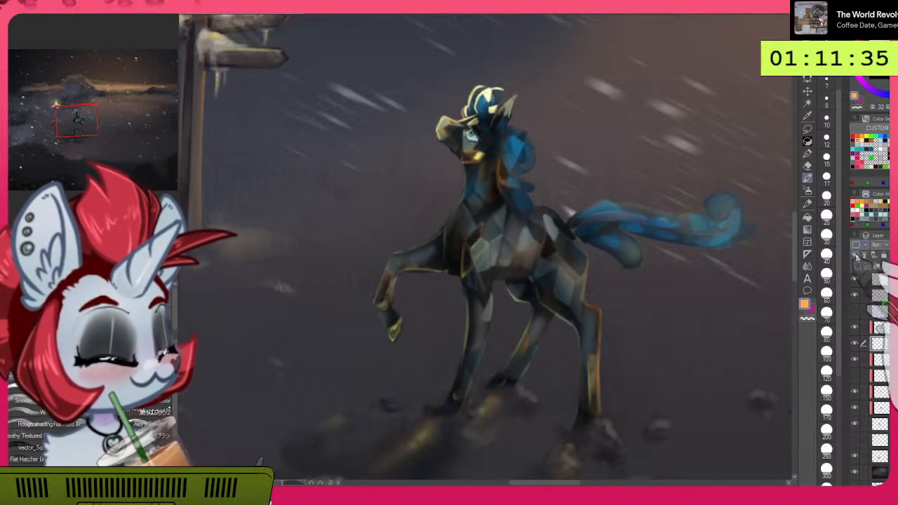
click(855, 255)
click(880, 327)
Step: Erase the dark shading over the horse's tail using a smaller airbrush with transparent colour
scroll(736, 333, down, 3)
drag(713, 341, 607, 283)
click(807, 190)
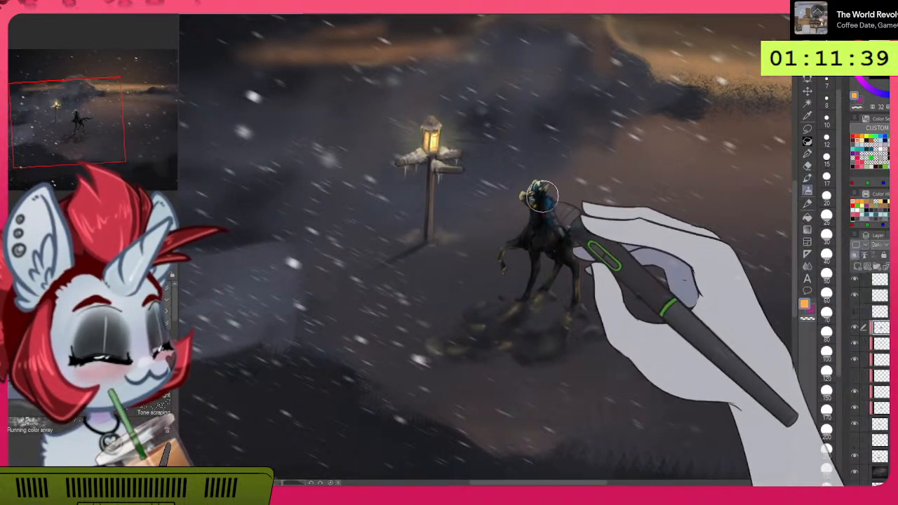
key(c)
key(bracketleft)
key(bracketleft)
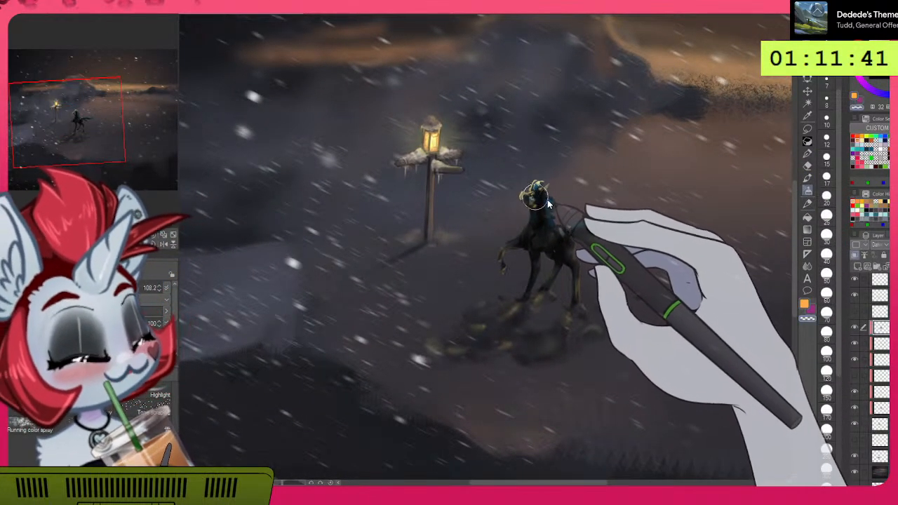
scroll(541, 197, up, 2)
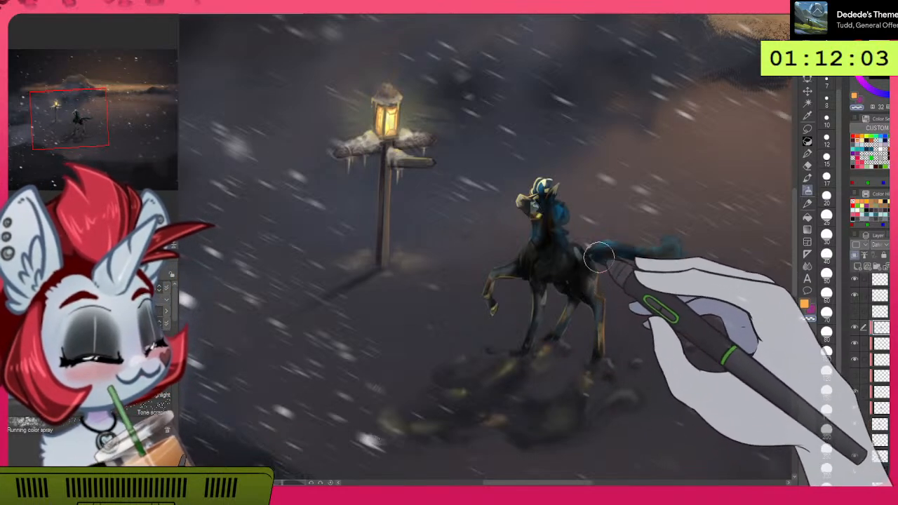
mouse_move(582, 226)
mouse_down()
mouse_move(618, 273)
mouse_move(659, 250)
mouse_up()
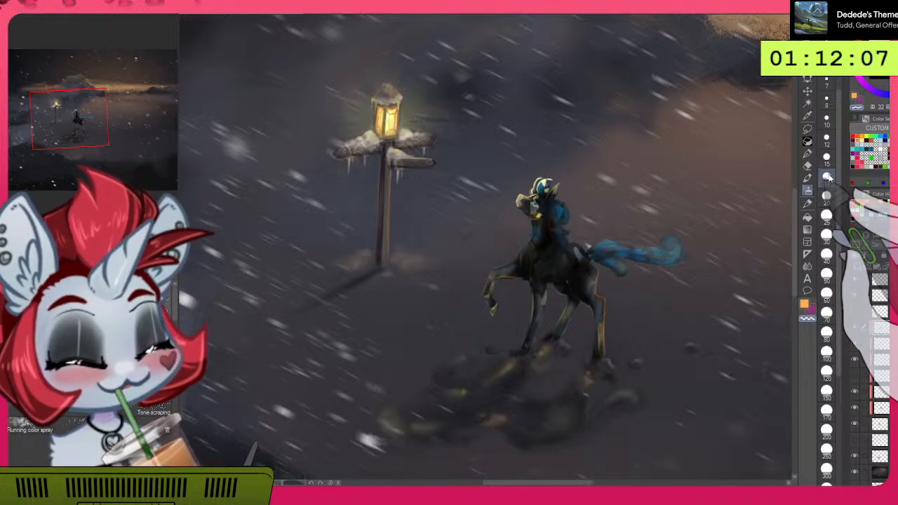
click(826, 178)
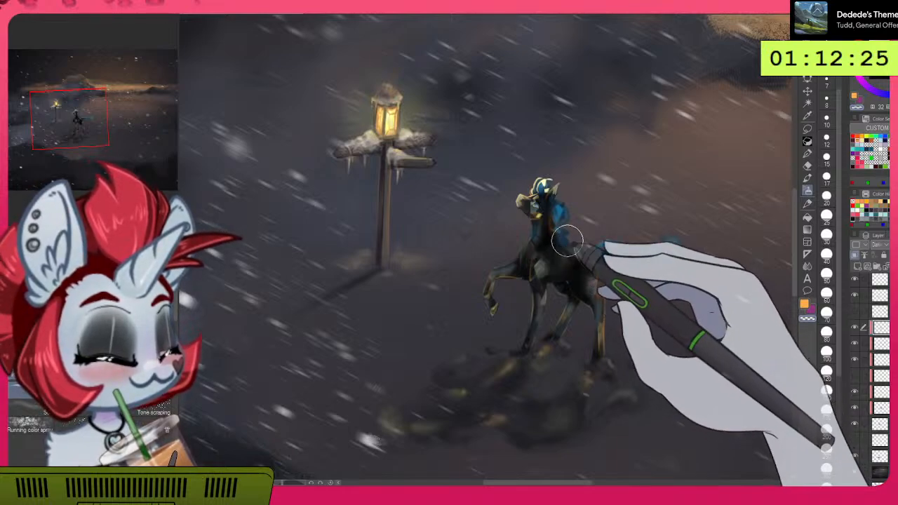
Step: Lighten the dark shading on the horse's body and hind leg with the brush reduced to 70, and undo the last stroke
mouse_move(560, 272)
mouse_down()
mouse_move(549, 261)
mouse_move(560, 271)
mouse_up()
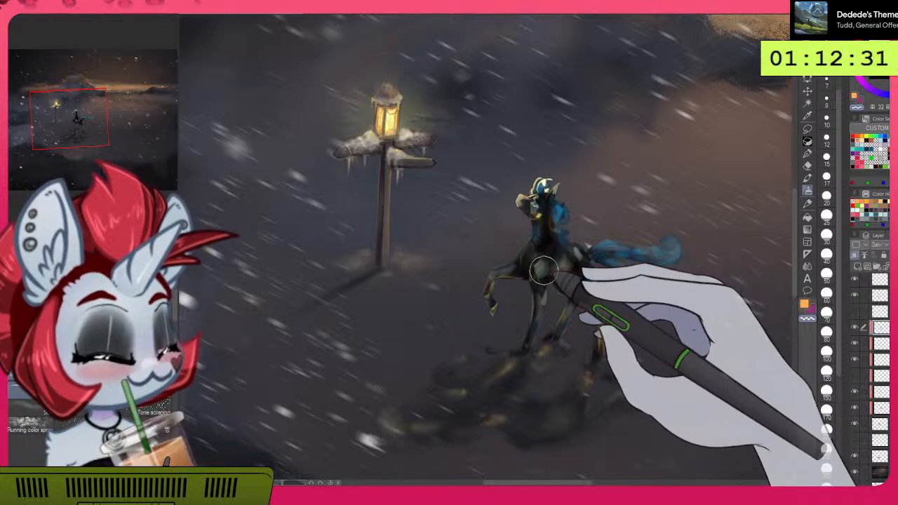
key([)
mouse_move(587, 293)
mouse_down()
mouse_move(572, 292)
mouse_move(598, 299)
mouse_move(596, 266)
mouse_move(585, 282)
mouse_move(591, 308)
mouse_up()
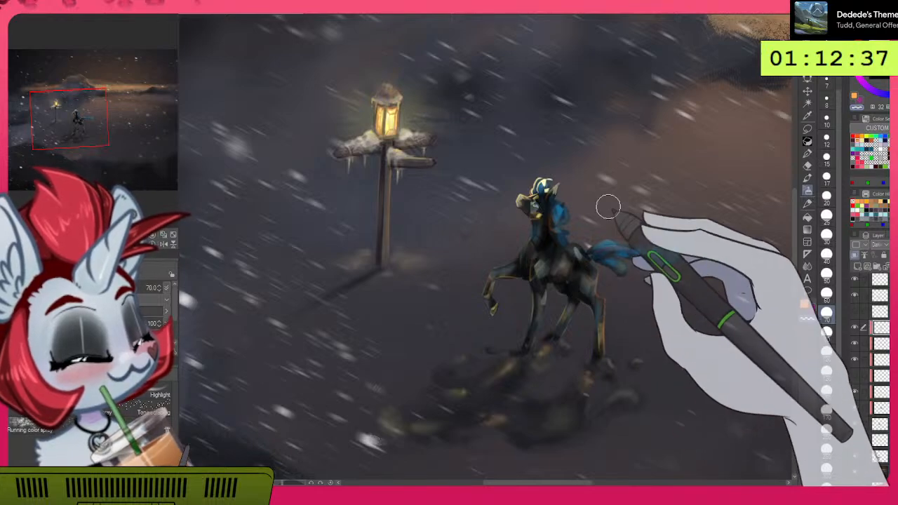
mouse_move(586, 277)
mouse_down()
mouse_move(585, 260)
mouse_move(591, 332)
mouse_up()
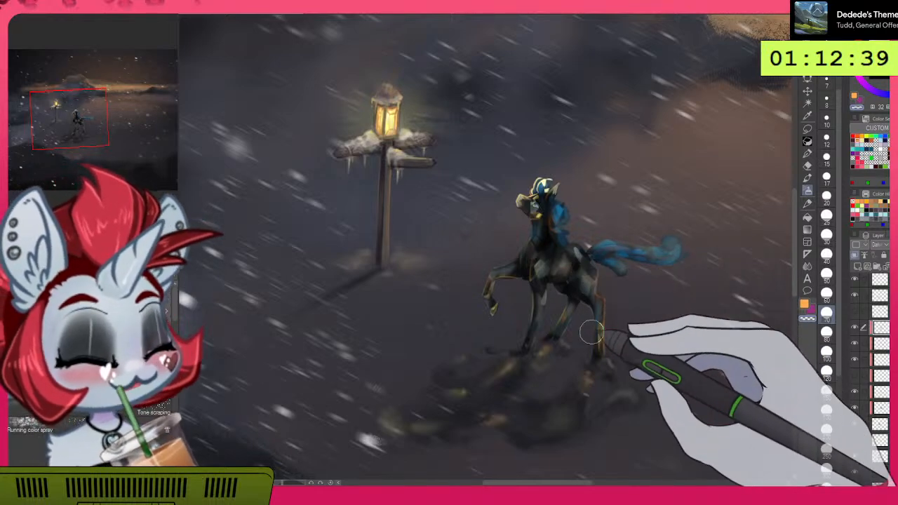
key(ctrl+z)
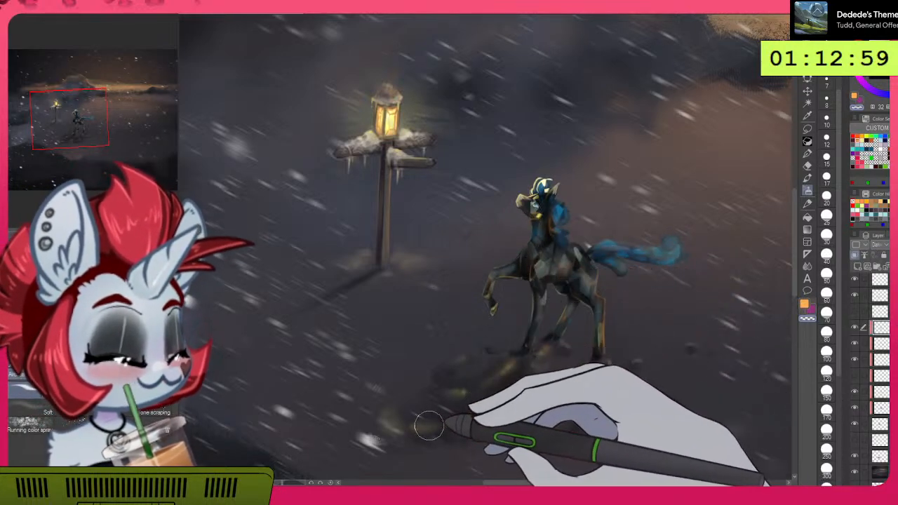
Step: Enlarge the transparent airbrush several sizes over the debris beneath the horse's hooves
key(])
key(])
key(])
key(])
key(])
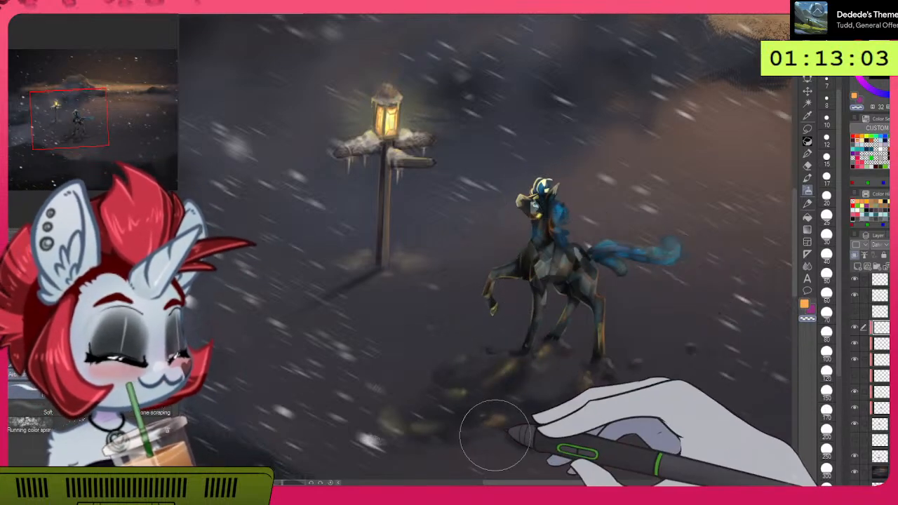
Step: Toggle the horse's darkening layer to compare the shading, and delete one clipped layer from the horse's layer stack
scroll(870, 379, up, 3)
scroll(861, 358, down, 1)
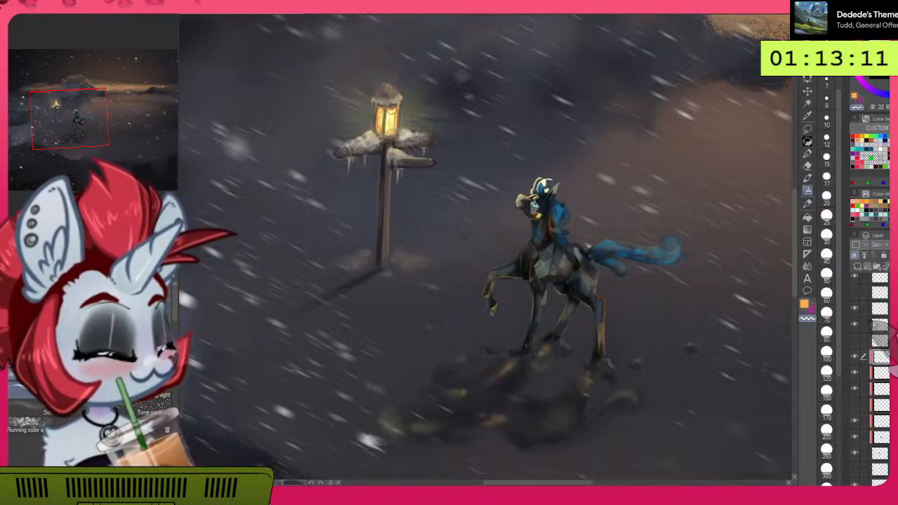
click(855, 357)
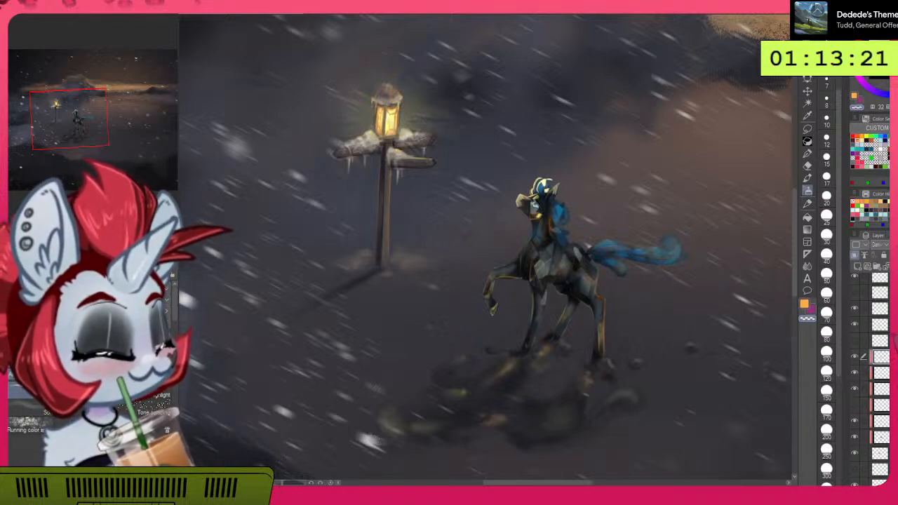
click(855, 356)
click(855, 356)
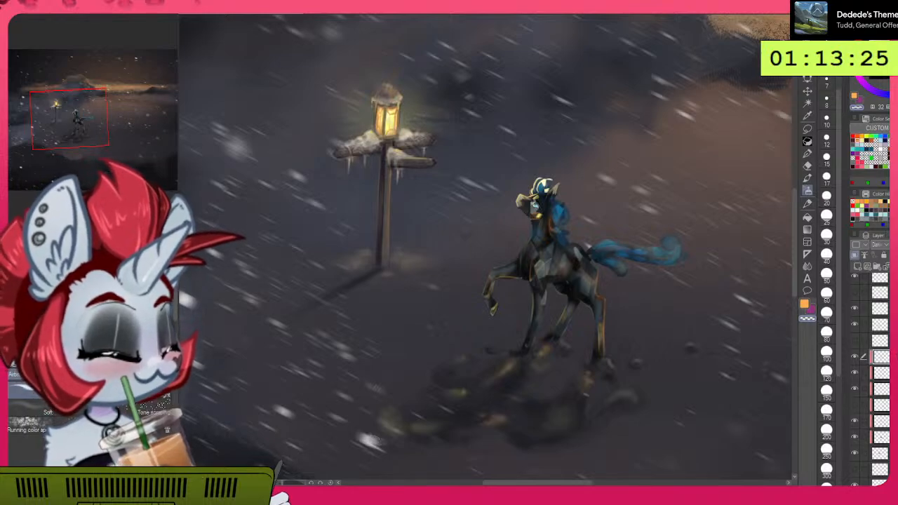
key(Delete)
click(235, 128)
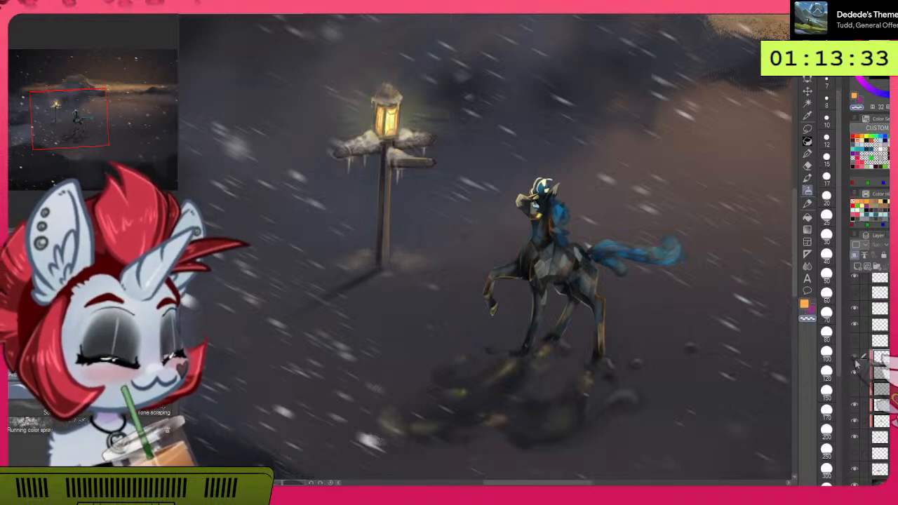
Step: Compare the horse's remaining clipped layers and show the hidden additive highlight layer
click(855, 359)
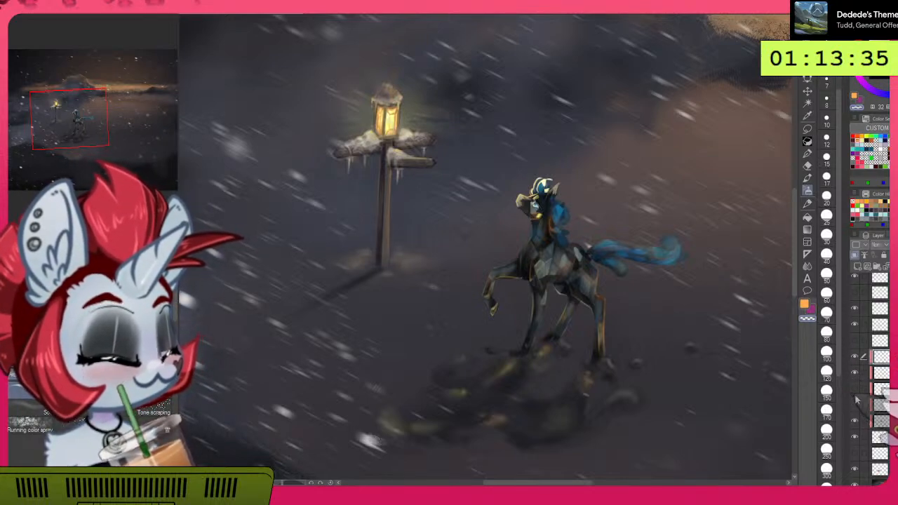
click(855, 389)
click(855, 389)
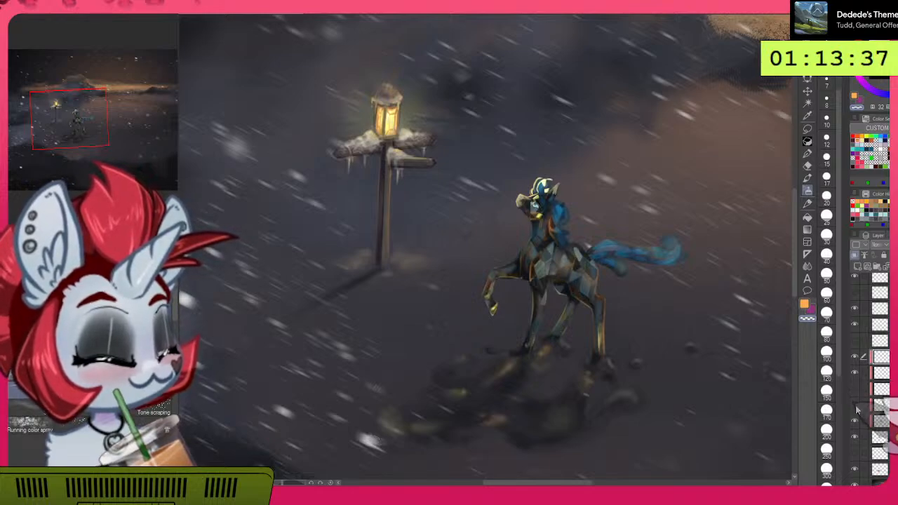
click(855, 405)
click(855, 390)
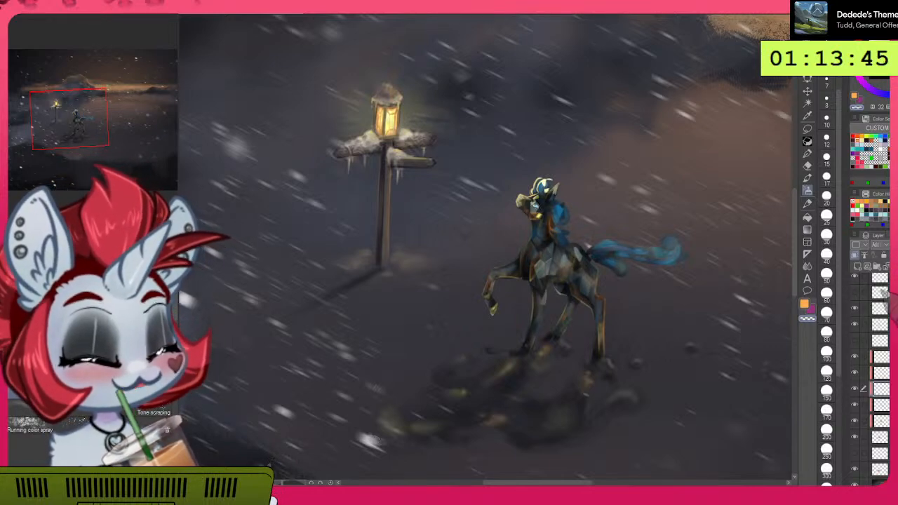
Step: Examine how the horse's multiply shading layer and additive highlight layer affect the painting by toggling them
click(855, 406)
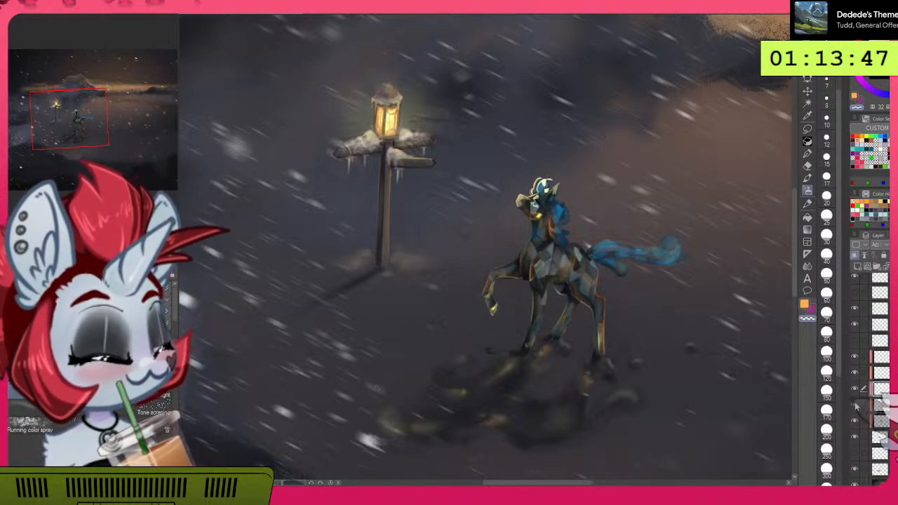
click(855, 405)
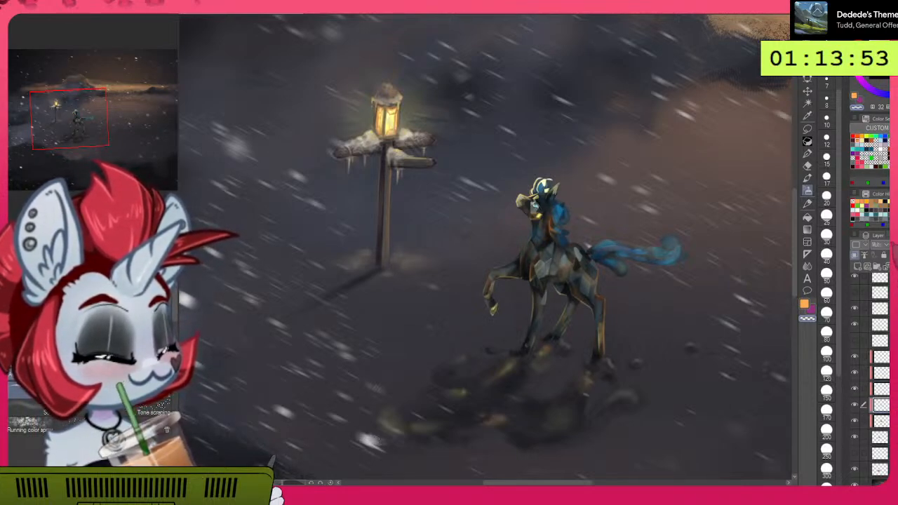
click(855, 406)
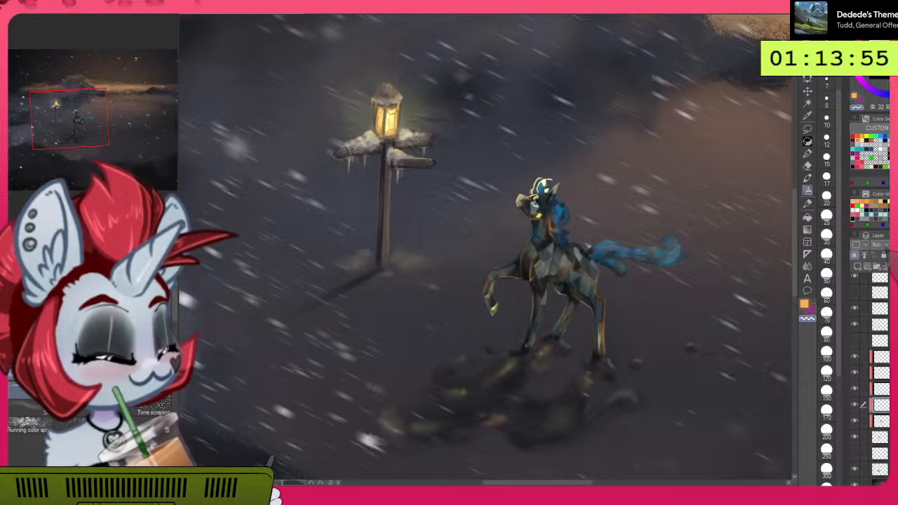
click(855, 406)
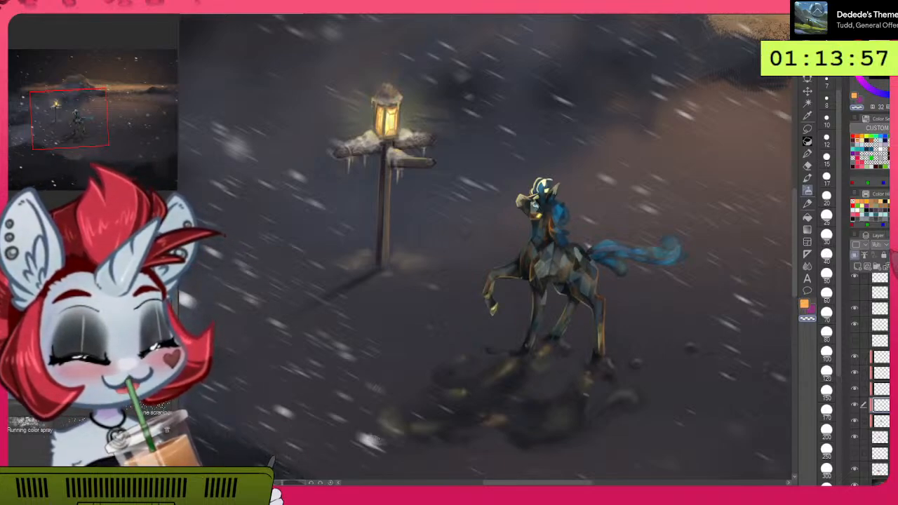
click(854, 389)
click(855, 390)
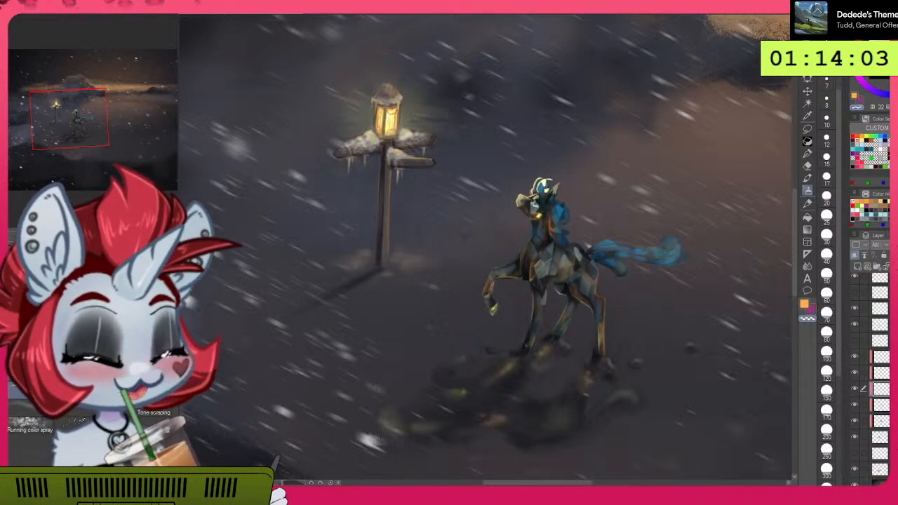
Step: Undo the recent adjustments to the highlights on the horse
key(ctrl+z)
key(ctrl+z)
key(ctrl+z)
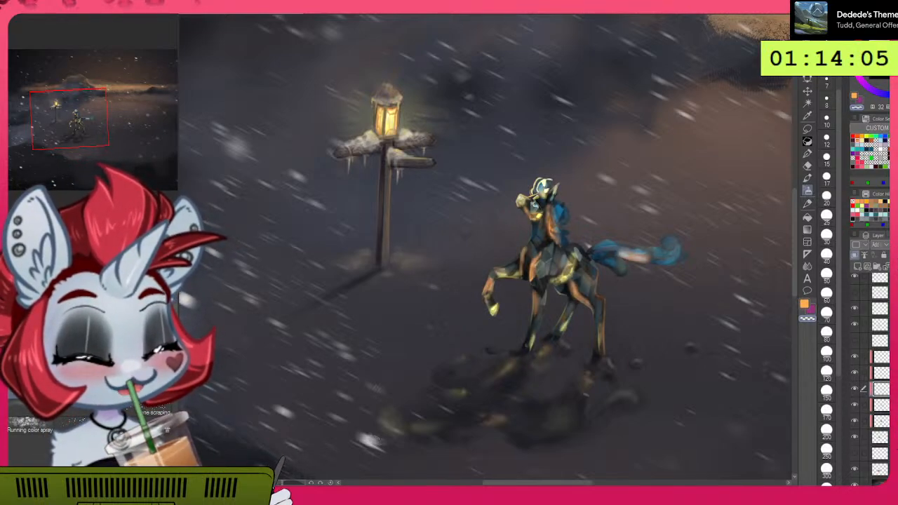
key(ctrl+z)
key(ctrl+z)
key(ctrl+z)
key(ctrl+z)
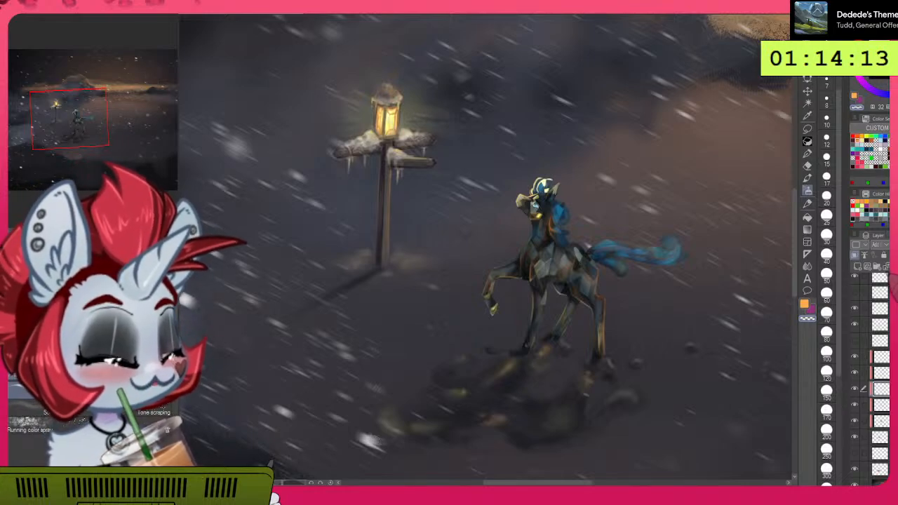
Step: Compare the effect of the horse's individual clipped shading layers by toggling their visibility one at a time
click(856, 373)
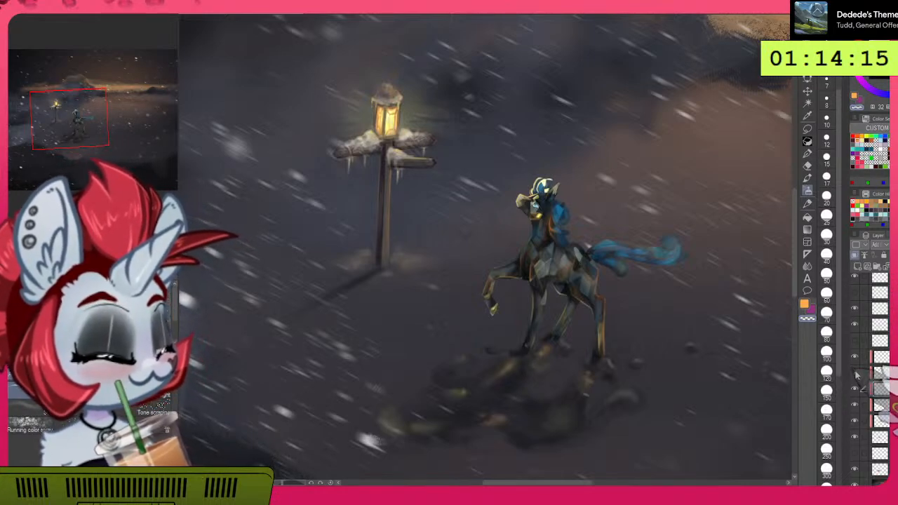
click(856, 372)
click(855, 357)
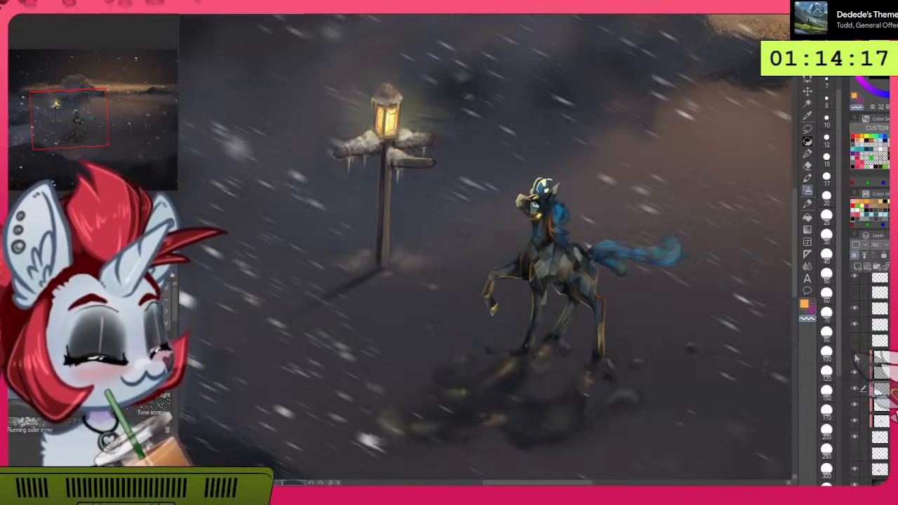
click(854, 421)
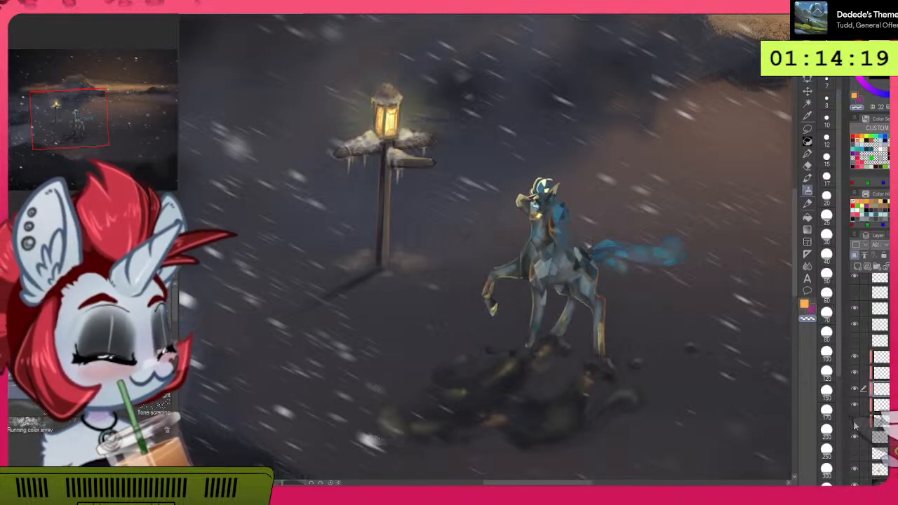
click(854, 422)
click(855, 438)
click(856, 438)
click(855, 422)
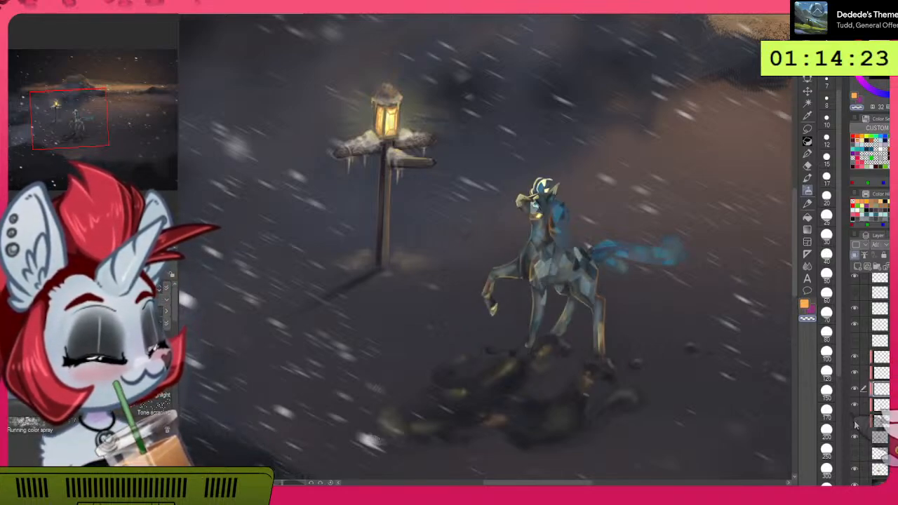
click(856, 423)
click(855, 422)
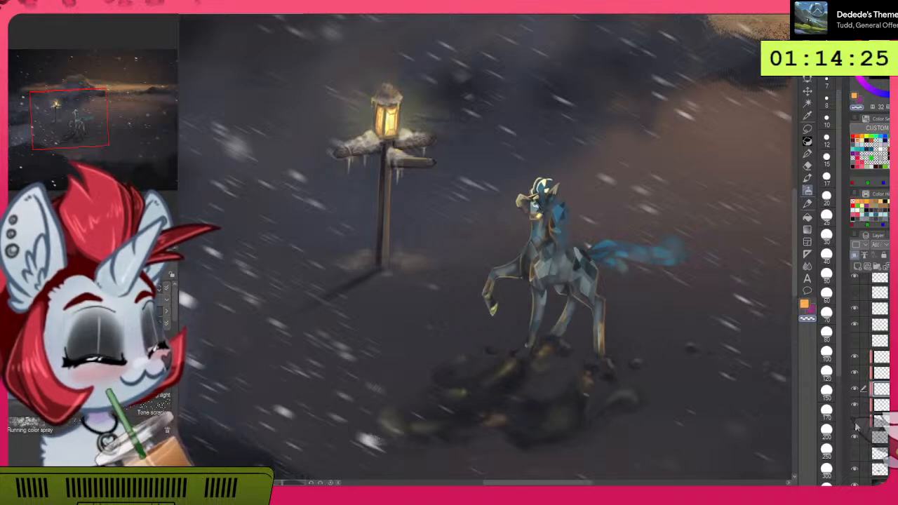
click(856, 423)
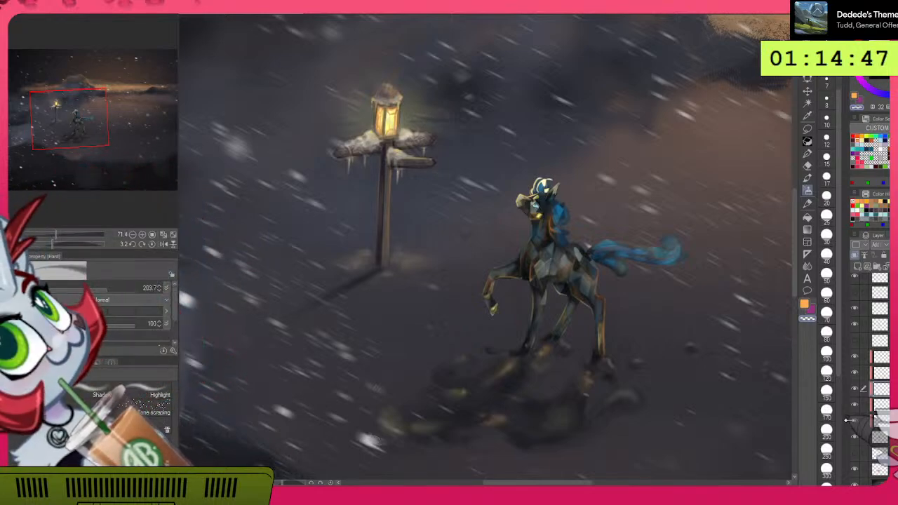
Step: Sample a dark blue from the horse's mane and make the horse's base layer the active layer
scroll(795, 269, up, 3)
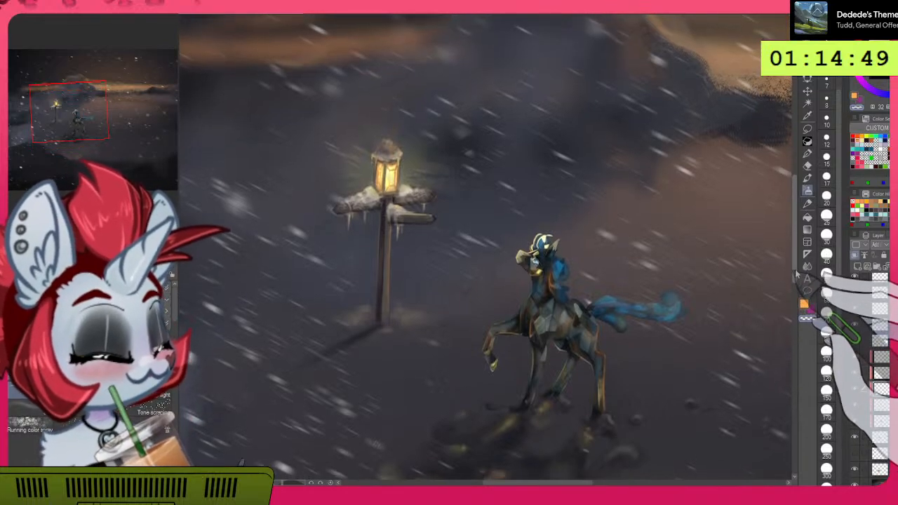
click(637, 325)
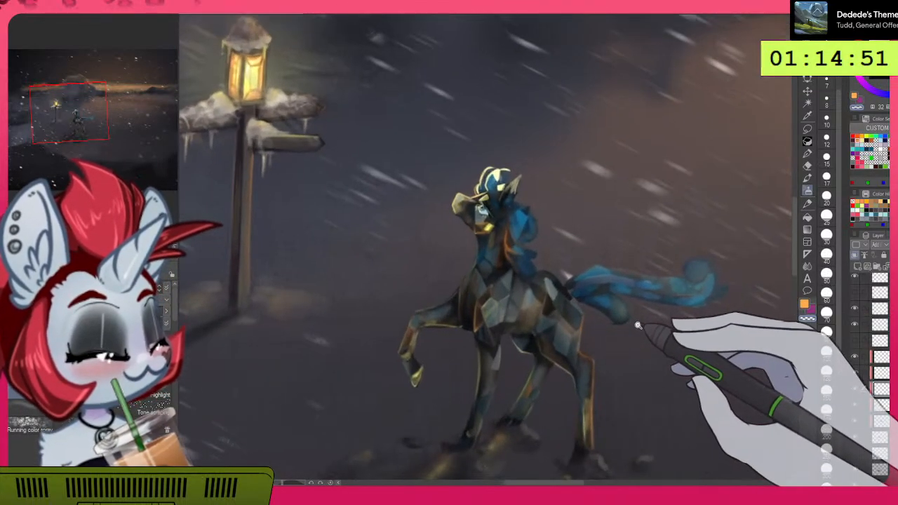
drag(698, 300, 663, 291)
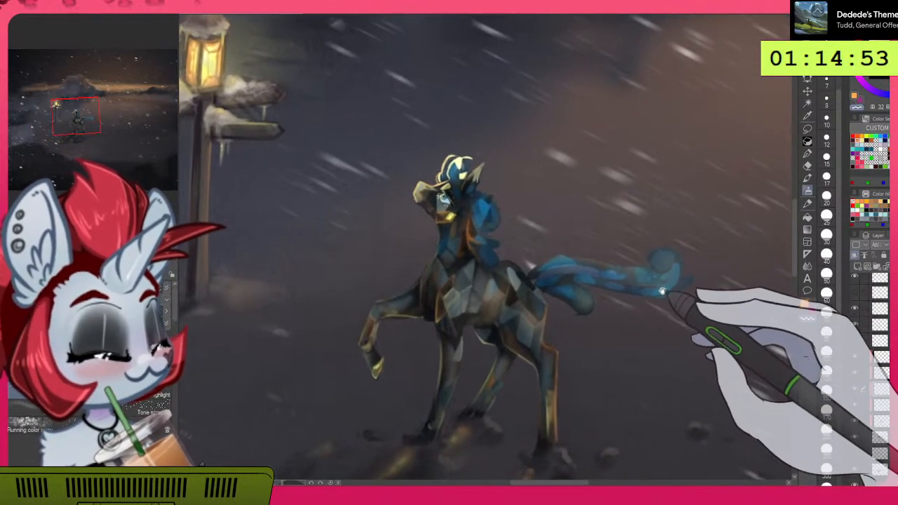
alt+click(491, 197)
drag(491, 197, 445, 243)
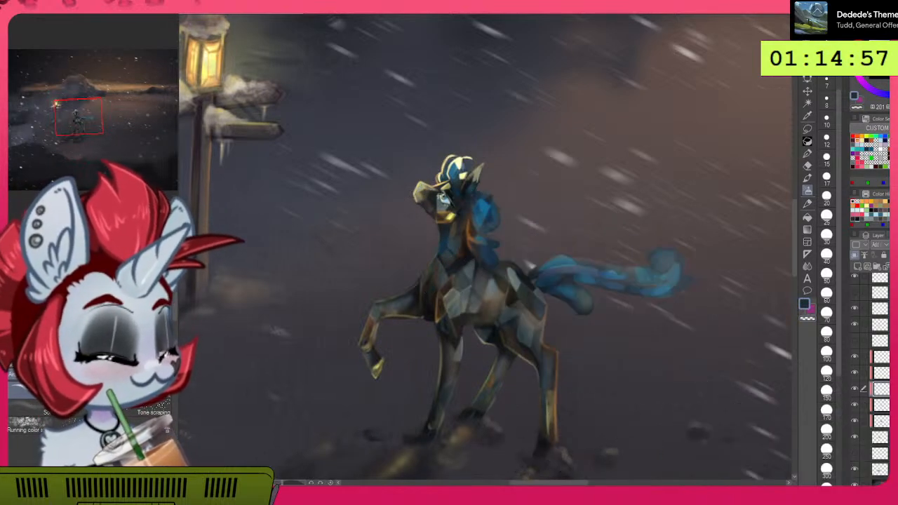
scroll(858, 417, down, 1)
click(855, 417)
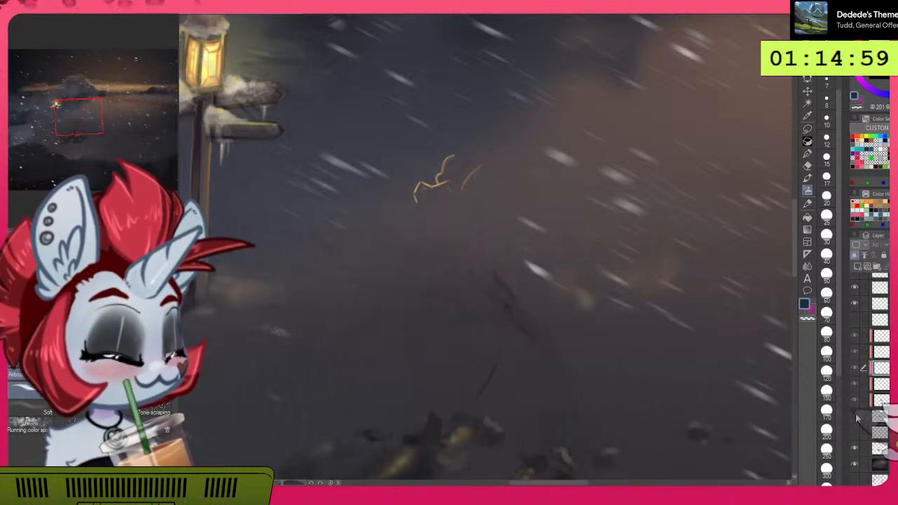
click(856, 417)
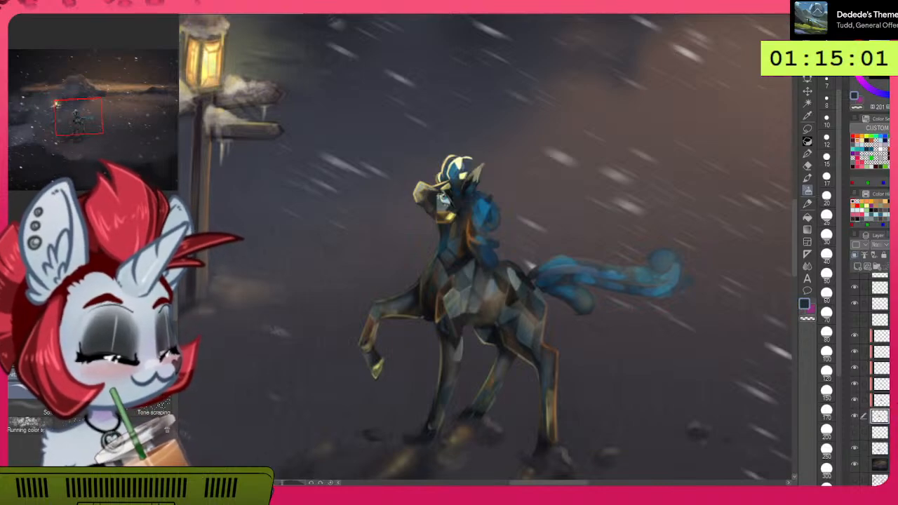
Step: Paint dark blue strands along the middle of the horse's tail with a textured brush
click(808, 177)
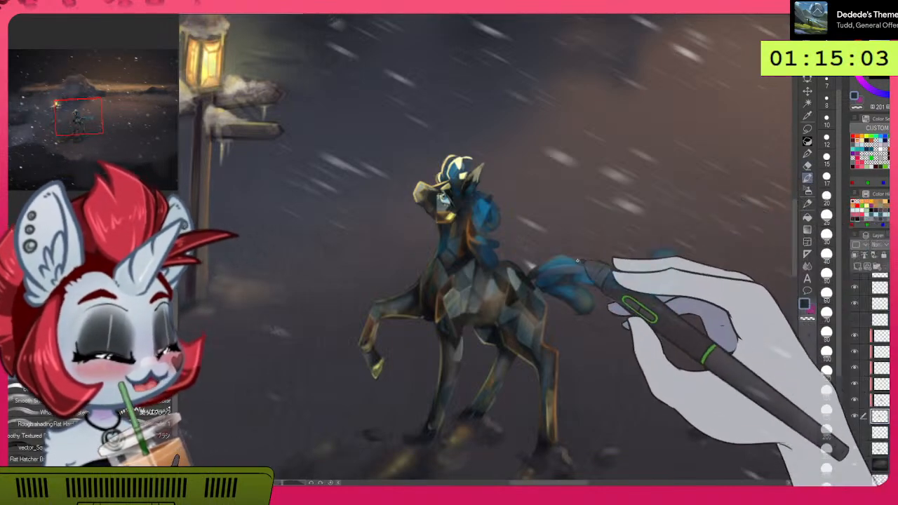
drag(576, 259, 670, 265)
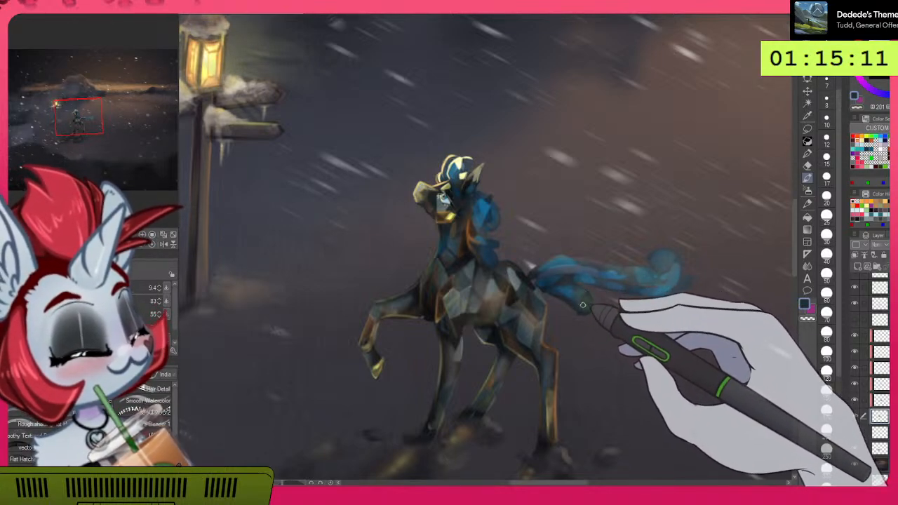
mouse_move(704, 358)
mouse_down()
mouse_move(725, 313)
mouse_move(723, 211)
mouse_up()
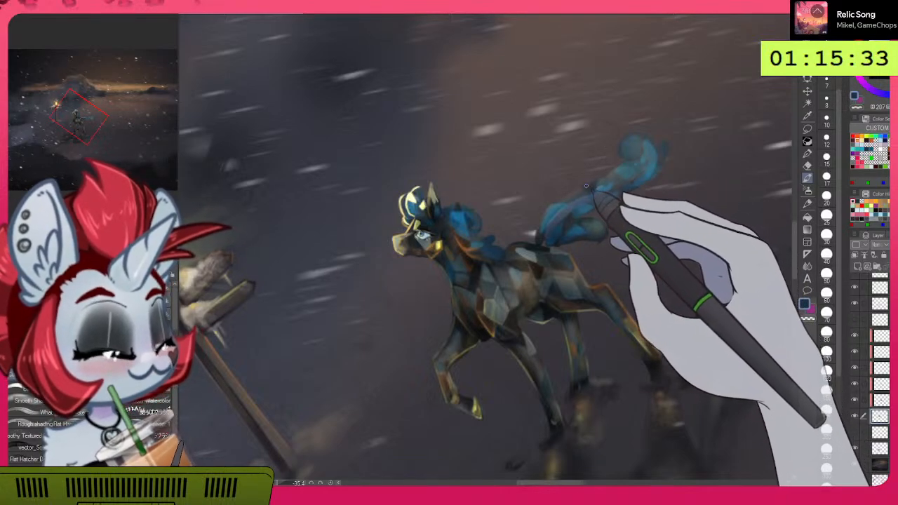
drag(599, 182, 590, 194)
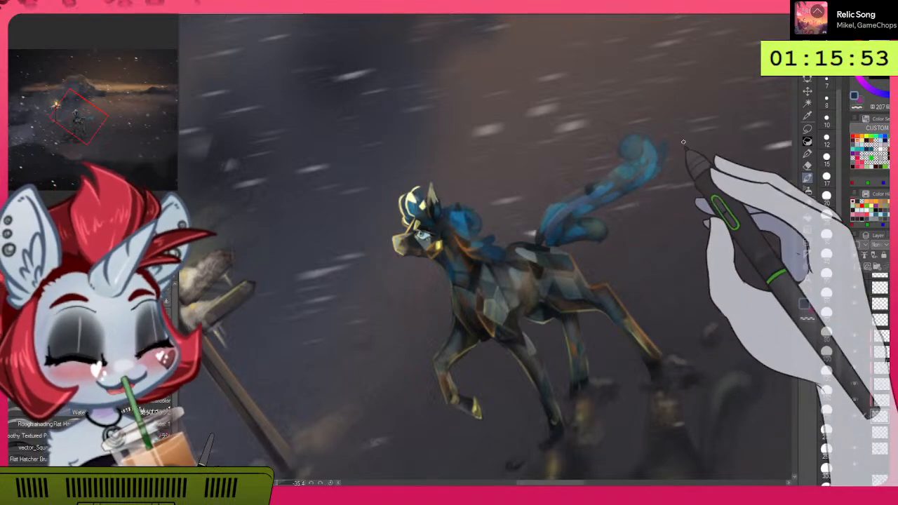
mouse_move(608, 185)
mouse_down()
mouse_move(636, 172)
mouse_move(646, 152)
mouse_move(637, 160)
mouse_up()
Step: Adjust the brush size and paint dark shading strokes inside the curled tip of the tail
key(bracketleft)
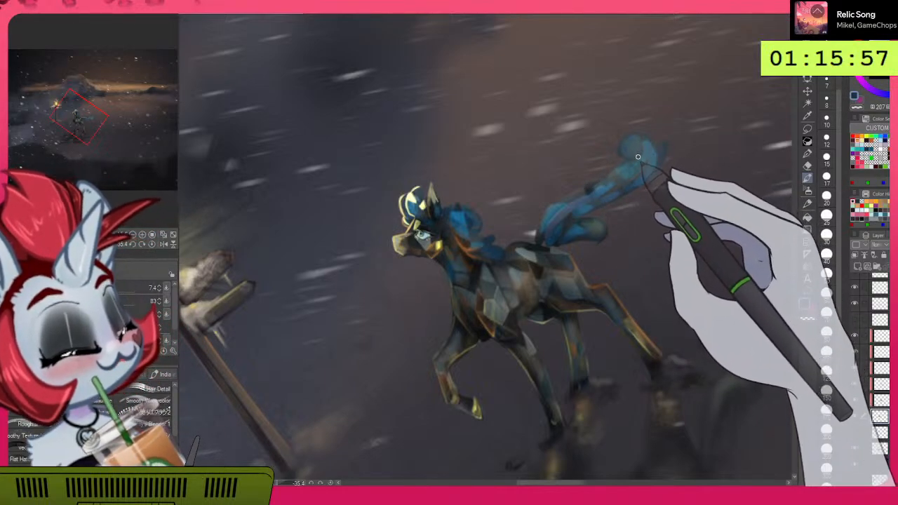
key(bracketright)
key(bracketright)
key(bracketright)
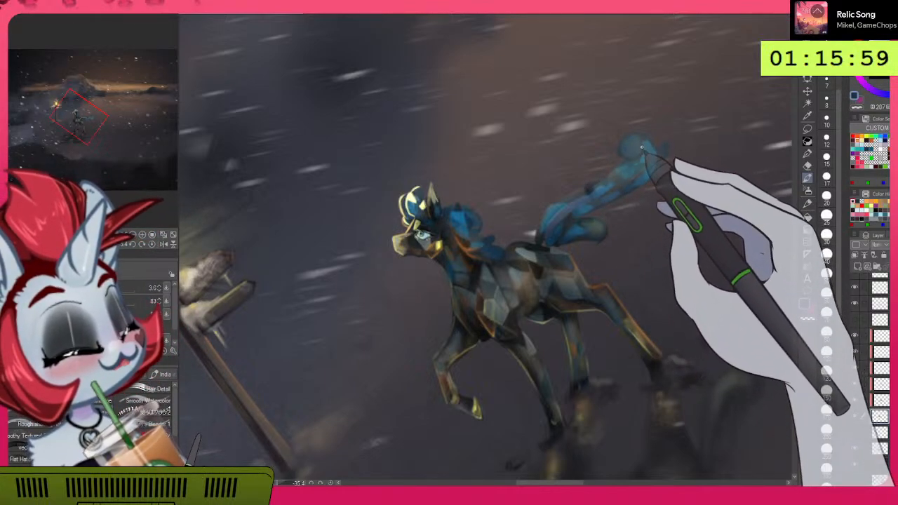
mouse_move(642, 145)
mouse_down()
mouse_move(643, 156)
mouse_move(650, 139)
mouse_move(637, 174)
mouse_up()
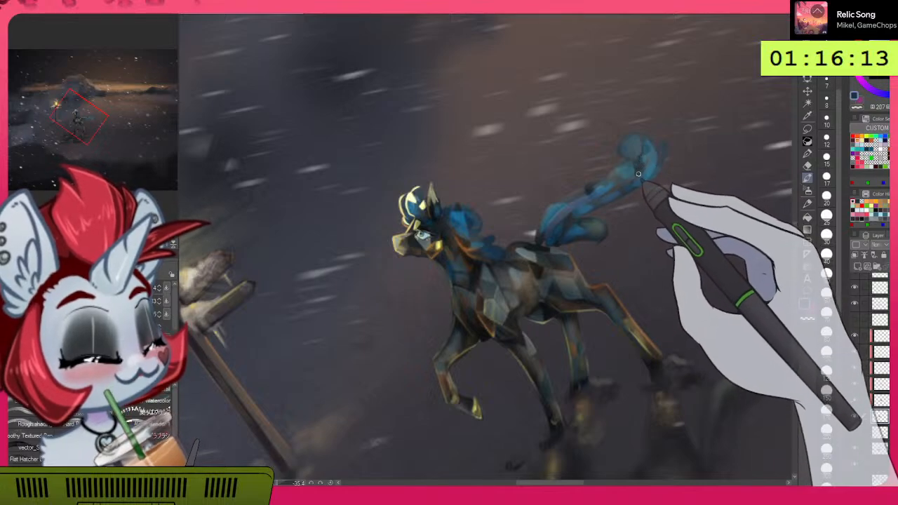
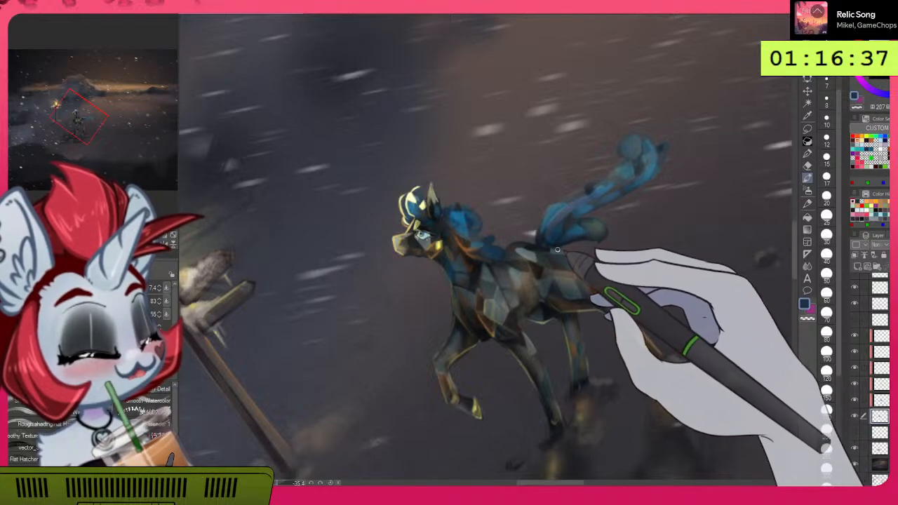
Step: Sample a dark teal from the tail's lower lock and refine that lock's edge with it
mouse_move(633, 258)
mouse_down()
mouse_move(560, 376)
mouse_move(509, 372)
mouse_up()
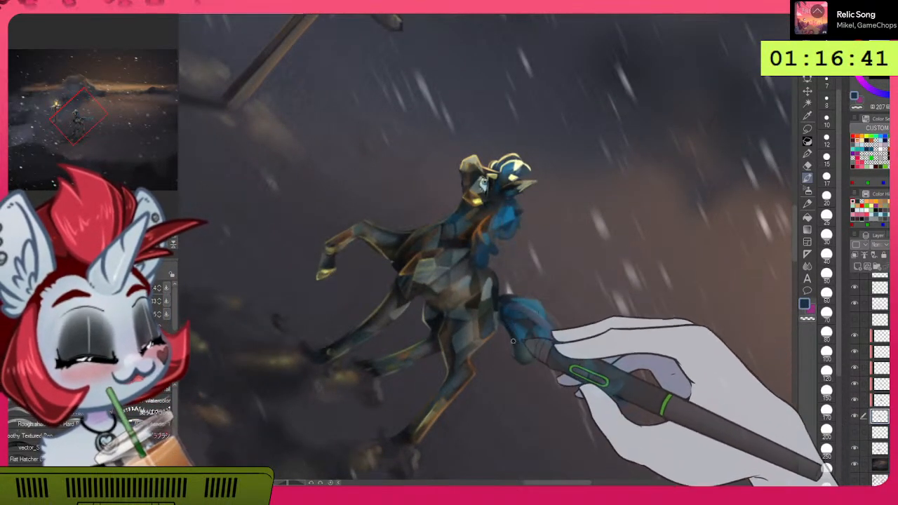
alt+click(523, 347)
drag(519, 345, 523, 360)
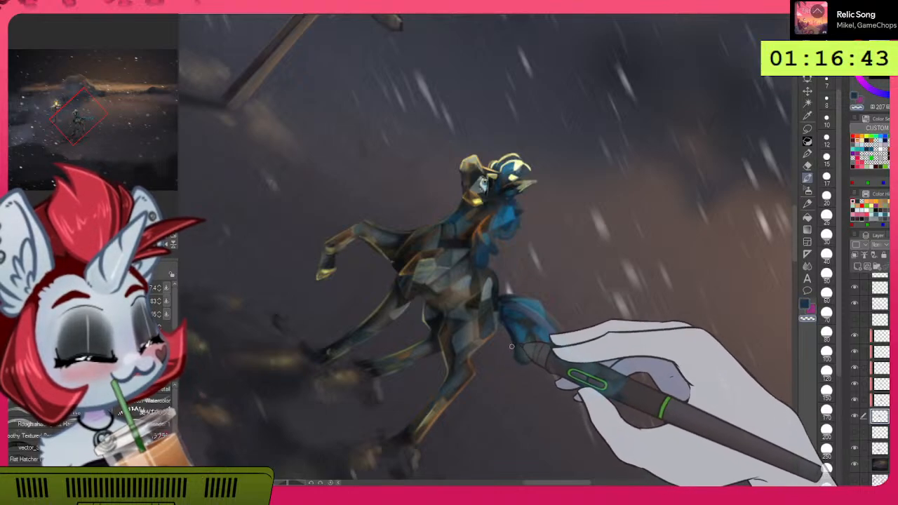
key(c)
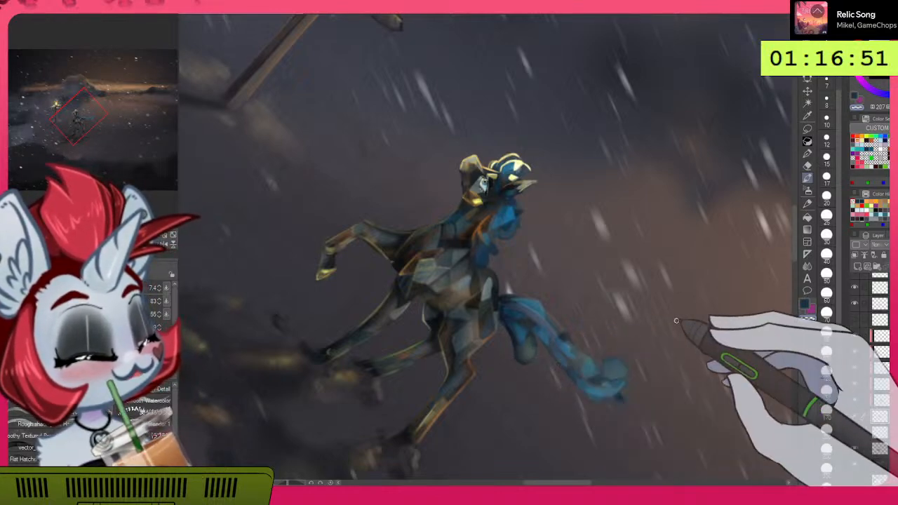
Step: Sample a lighter blue from the tail and paint strands along its length, enlarging the brush
key(])
alt+click(535, 303)
mouse_move(534, 301)
mouse_down()
mouse_move(555, 329)
mouse_move(536, 303)
mouse_move(581, 324)
mouse_move(561, 308)
mouse_move(569, 348)
mouse_up()
key(])
key(])
key(])
key(])
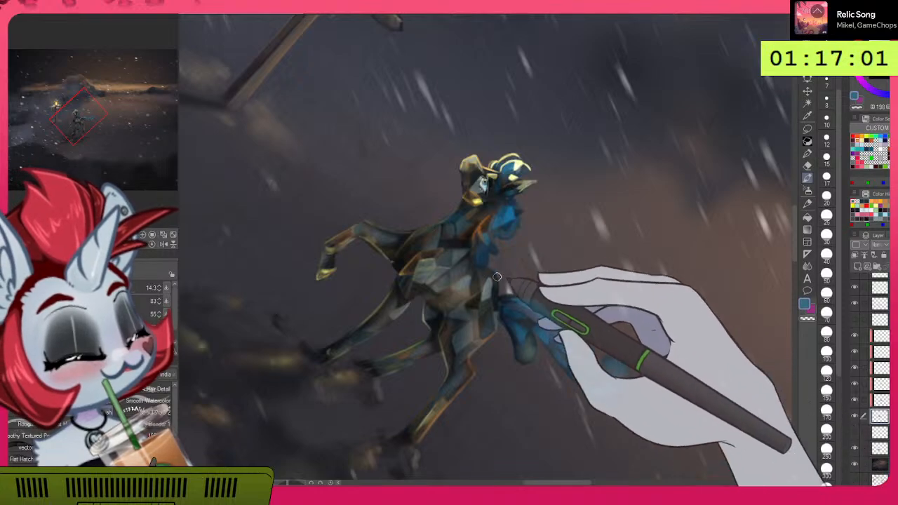
Step: Touch up the root of the tail and sample a dark blue there for its shading
drag(613, 328, 676, 130)
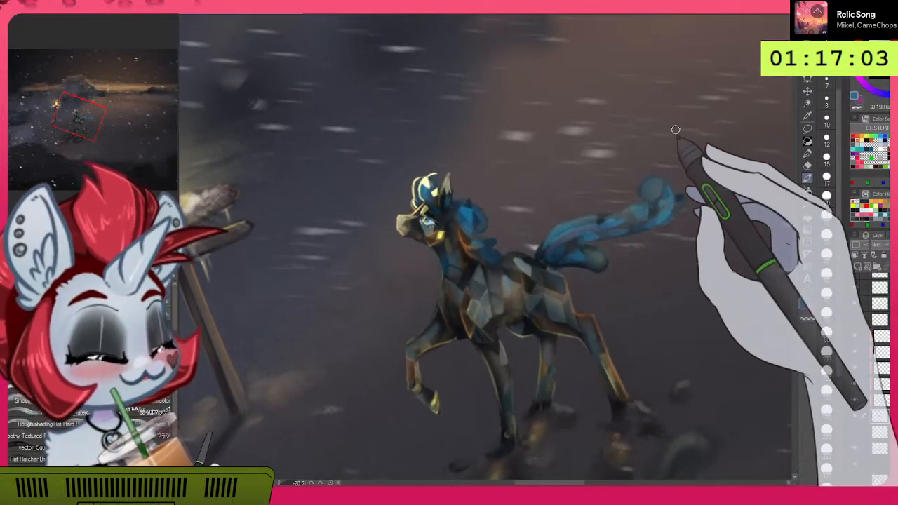
mouse_move(547, 245)
mouse_down()
mouse_move(595, 200)
mouse_move(541, 258)
mouse_move(564, 231)
mouse_move(563, 253)
mouse_up()
alt+click(543, 254)
key(bracketleft)
key(bracketright)
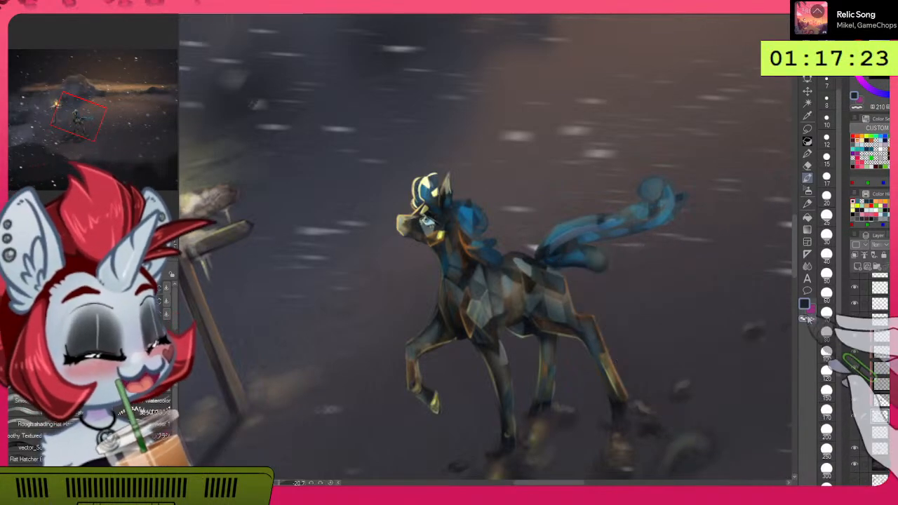
Step: Shade the tail from its curled end back toward the middle with the dark blue
click(812, 309)
click(807, 307)
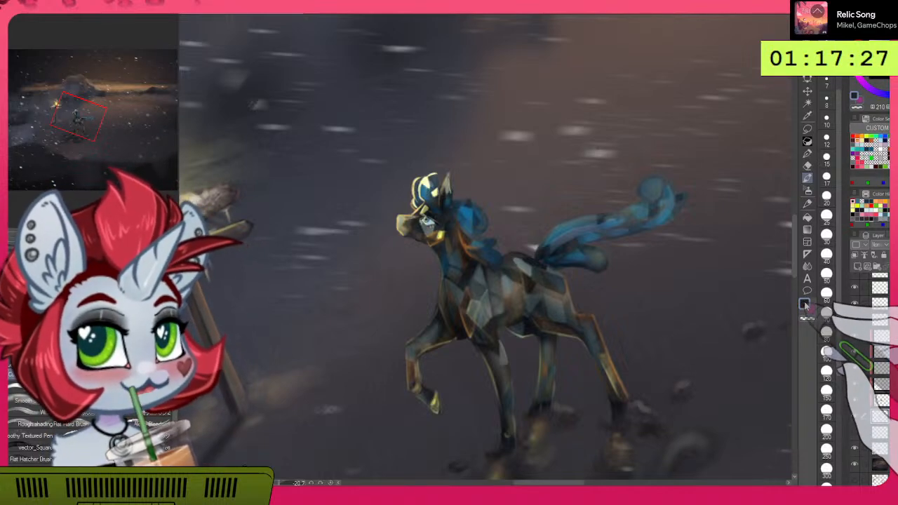
scroll(608, 231, up, 3)
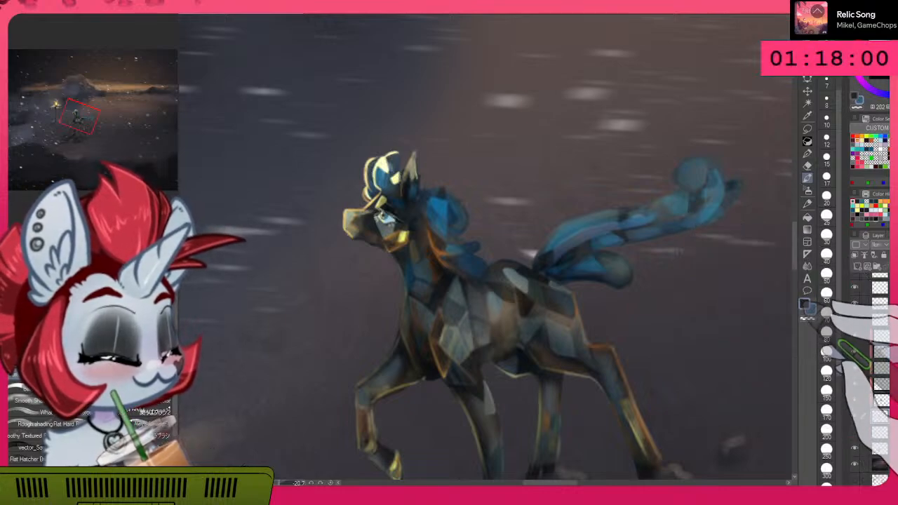
click(805, 303)
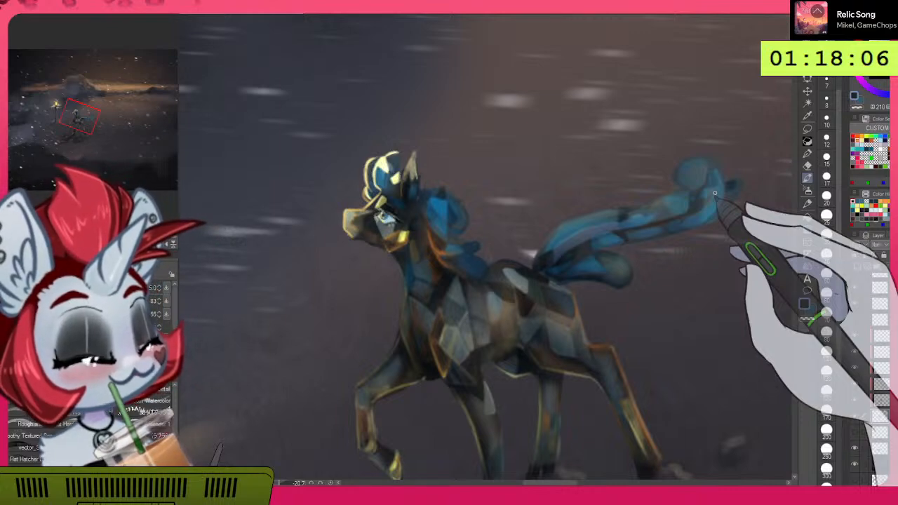
mouse_move(715, 193)
mouse_down()
mouse_move(443, 205)
mouse_move(642, 217)
mouse_move(619, 212)
mouse_up()
Step: Sample a brighter blue from the mane and paint the tail's curled tip with it
alt+click(455, 204)
mouse_move(685, 167)
mouse_down()
mouse_move(673, 211)
mouse_move(703, 205)
mouse_move(709, 179)
mouse_move(685, 173)
mouse_move(679, 180)
mouse_move(679, 171)
mouse_move(696, 176)
mouse_move(691, 167)
mouse_move(680, 170)
mouse_move(691, 165)
mouse_move(696, 174)
mouse_move(692, 160)
mouse_move(680, 179)
mouse_move(712, 167)
mouse_up()
key(])
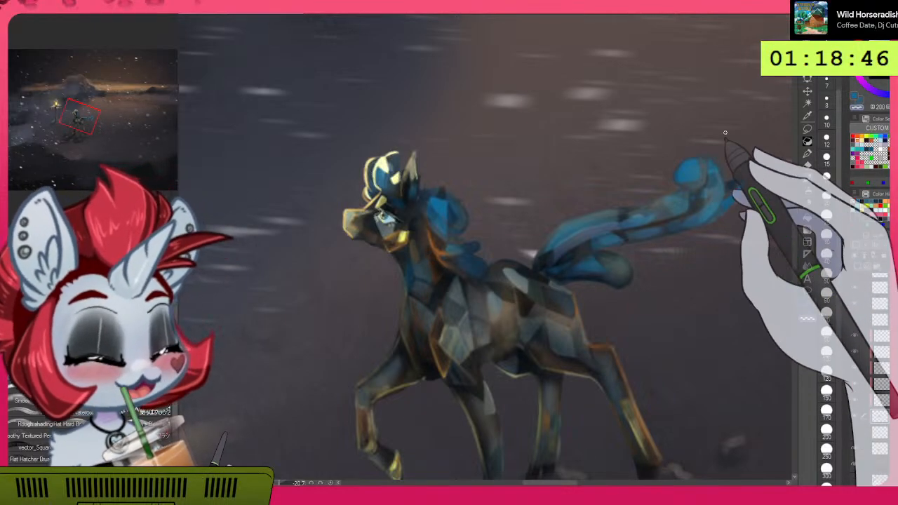
Step: Straighten the canvas rotation and paint the tail's lower lock with the brighter blue
click(173, 228)
click(173, 238)
drag(504, 243, 525, 245)
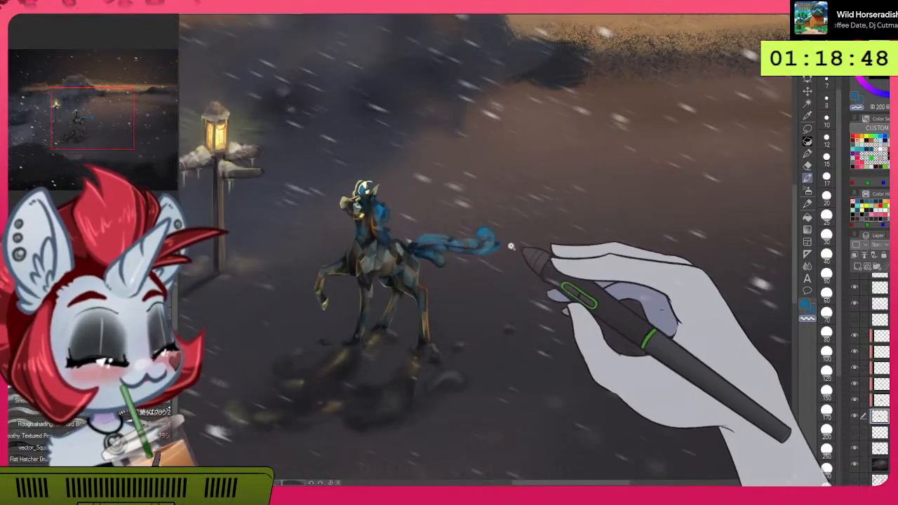
drag(472, 289, 611, 295)
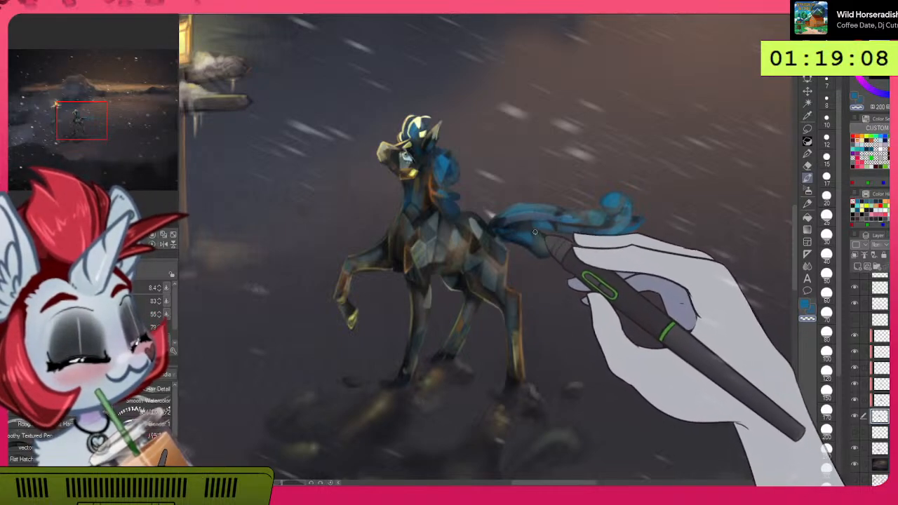
click(805, 305)
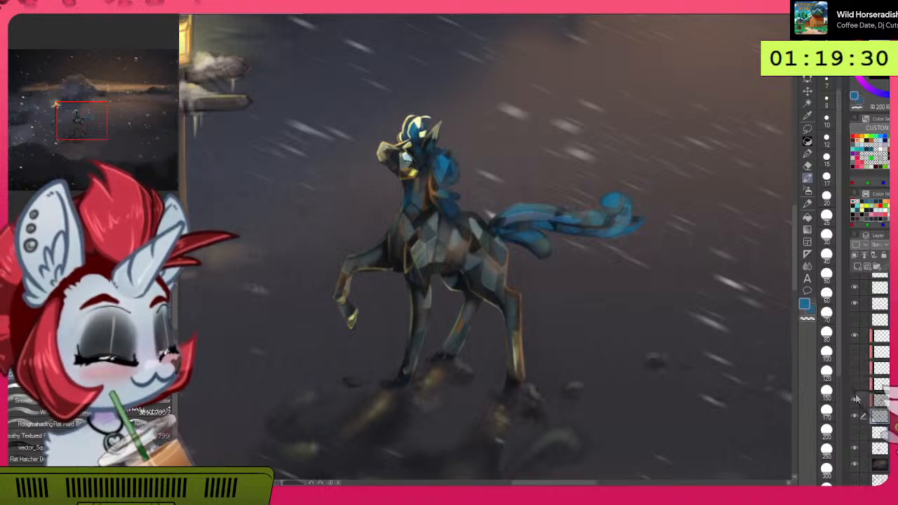
Step: Compare the horse with and without the clipped shading layer directly above its base layer
click(856, 399)
click(857, 400)
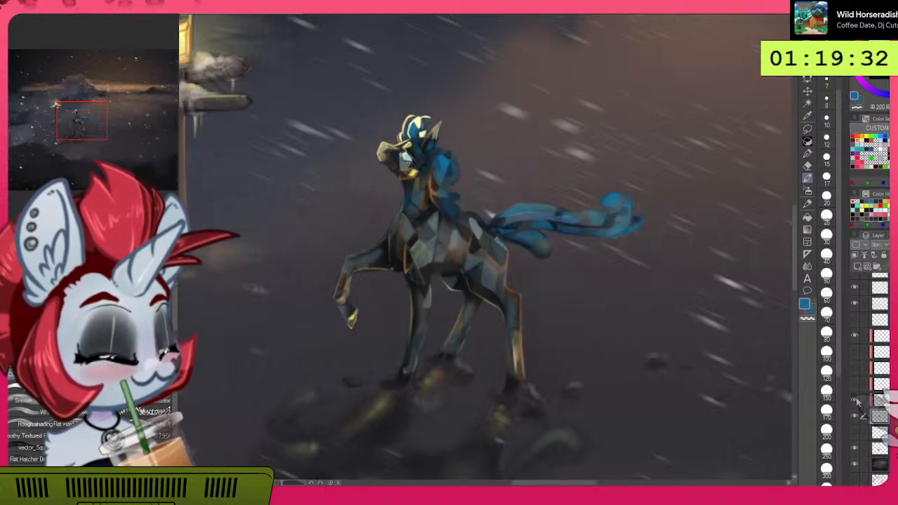
click(856, 400)
click(857, 400)
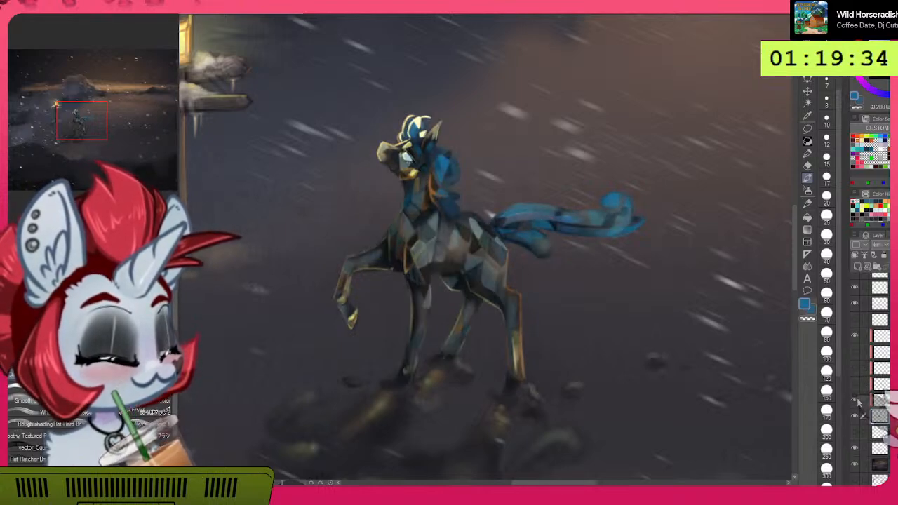
Step: Compare the horse with its base and clipped shading layers toggled, and show its faceted line layer
click(856, 416)
click(856, 417)
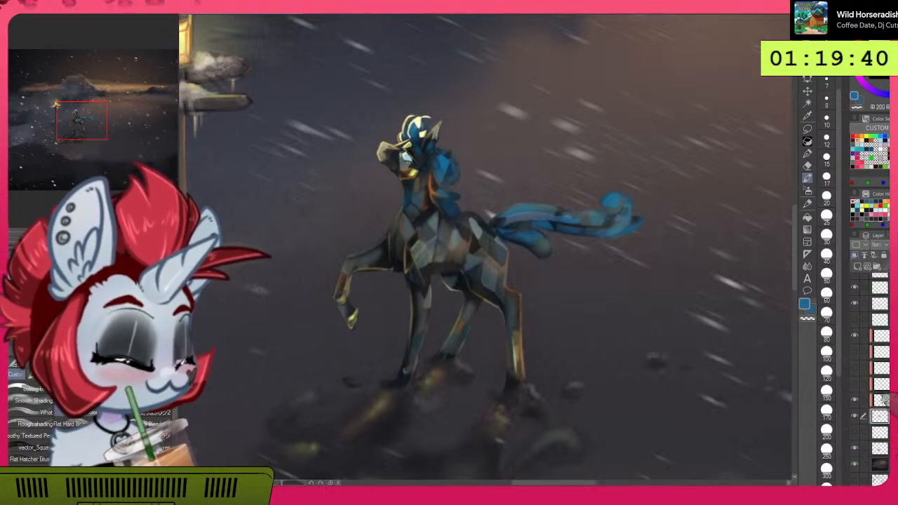
click(856, 335)
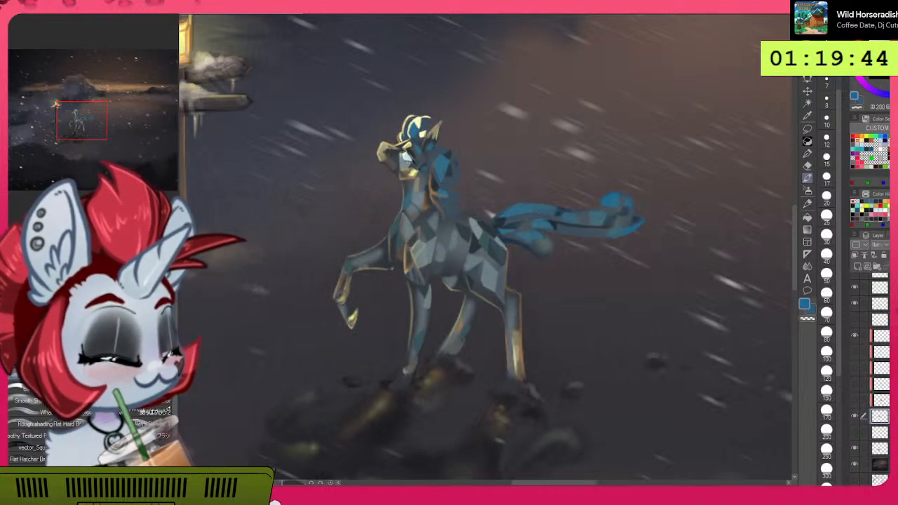
click(855, 320)
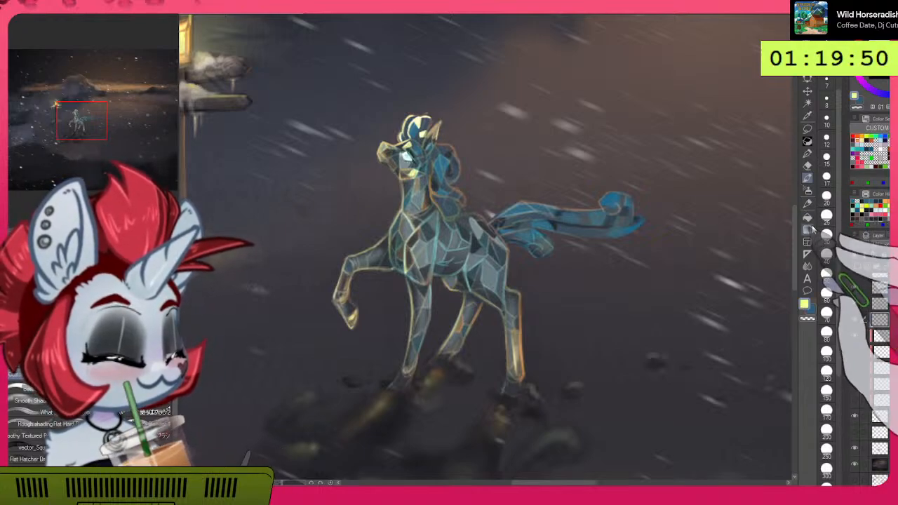
Step: With a pencil at size 15.5, draw pale yellow facet lines across the tail's end and outline its curled tip
scroll(674, 221, up, 2)
click(808, 203)
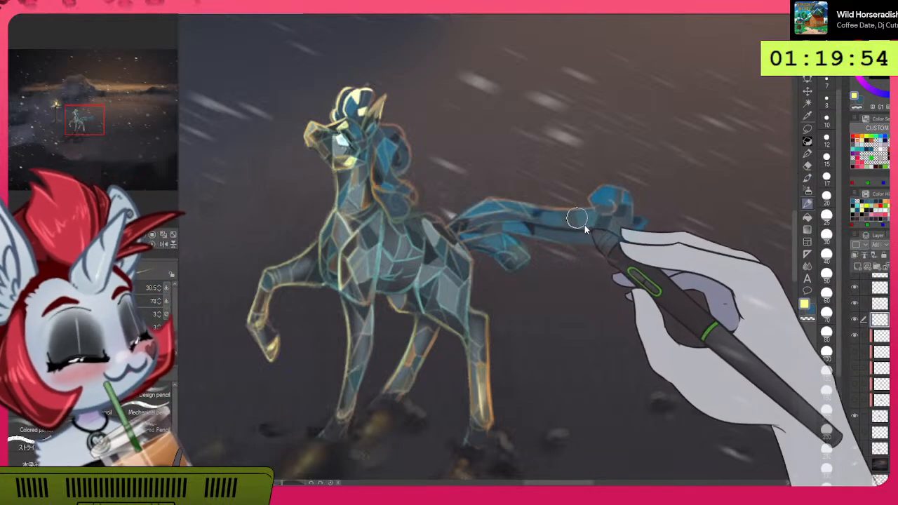
key(bracketright)
key(bracketright)
drag(575, 211, 580, 226)
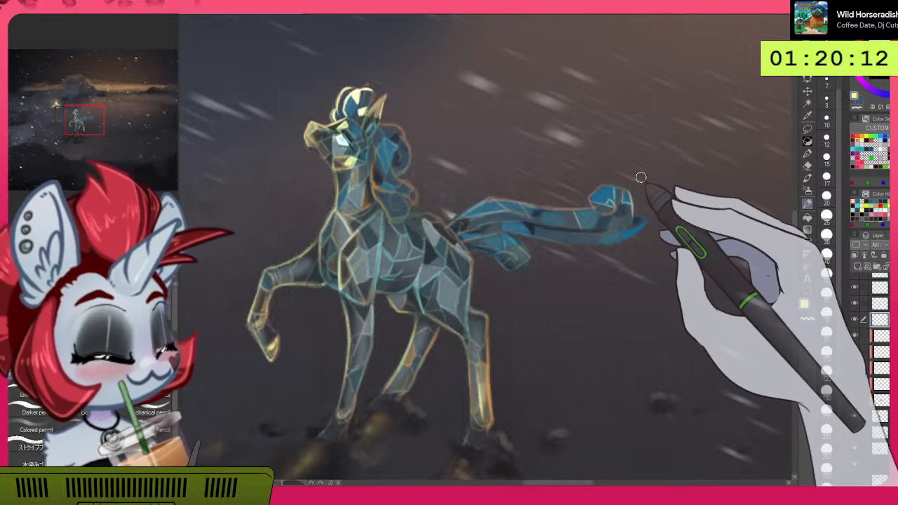
mouse_move(722, 297)
mouse_down()
mouse_move(712, 381)
mouse_move(655, 382)
mouse_move(414, 443)
mouse_up()
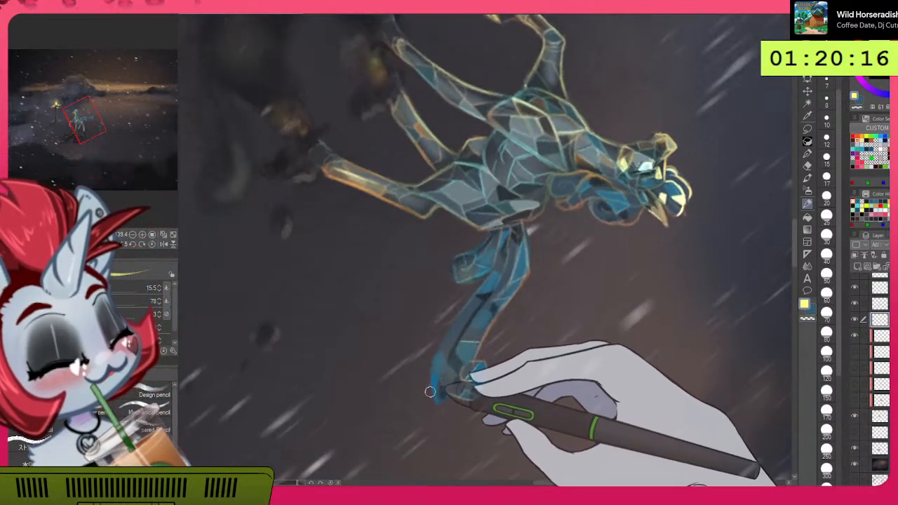
mouse_move(429, 372)
mouse_down()
mouse_move(434, 396)
mouse_move(432, 359)
mouse_move(427, 372)
mouse_move(450, 330)
mouse_up()
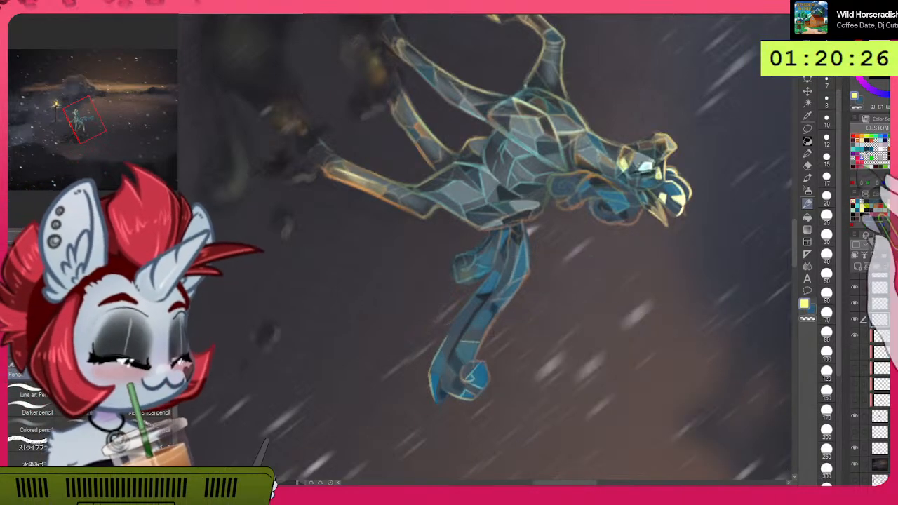
Step: Switch to teal and outline the tail's underside and the end of its lower lock
click(858, 148)
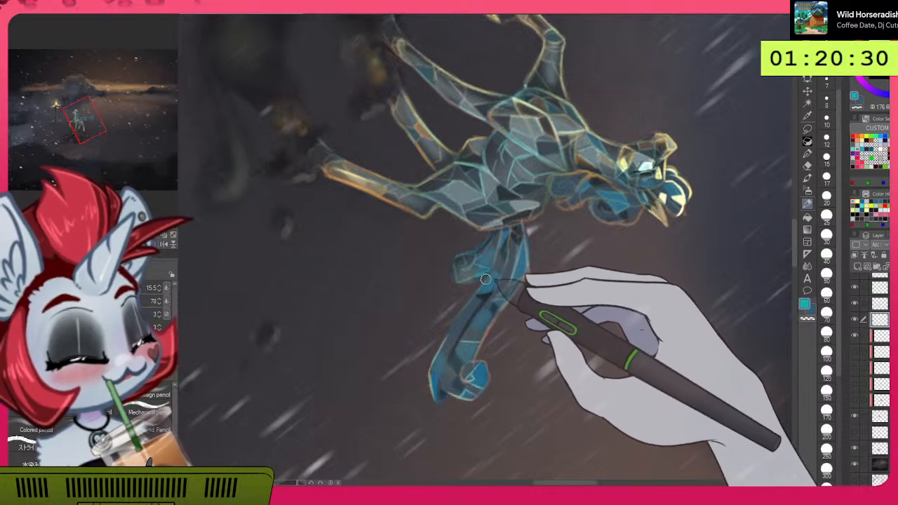
drag(480, 286, 439, 360)
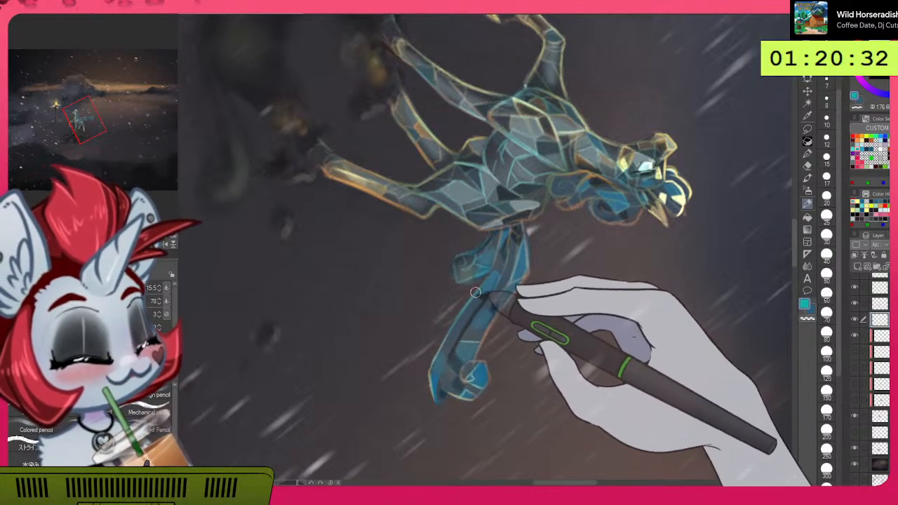
drag(478, 290, 449, 356)
drag(515, 404, 621, 140)
mouse_move(611, 298)
mouse_down()
mouse_move(689, 245)
mouse_move(656, 183)
mouse_up()
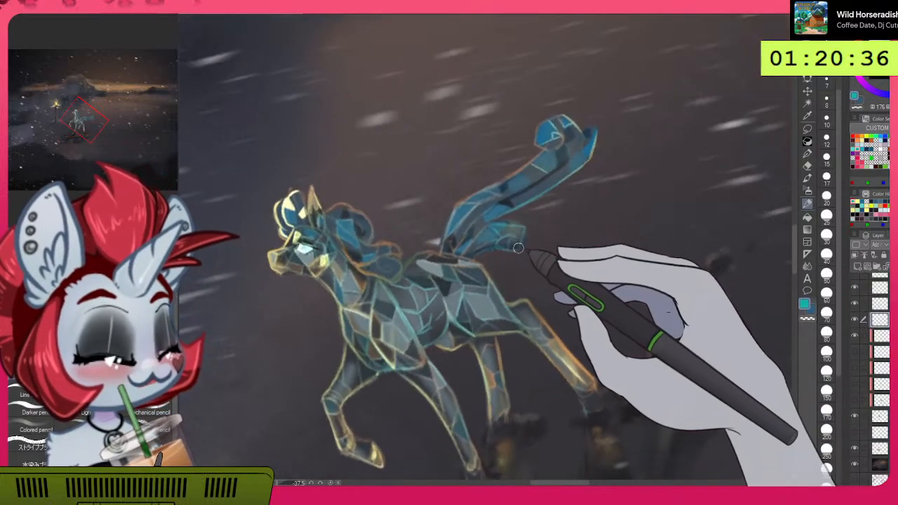
drag(523, 236, 520, 249)
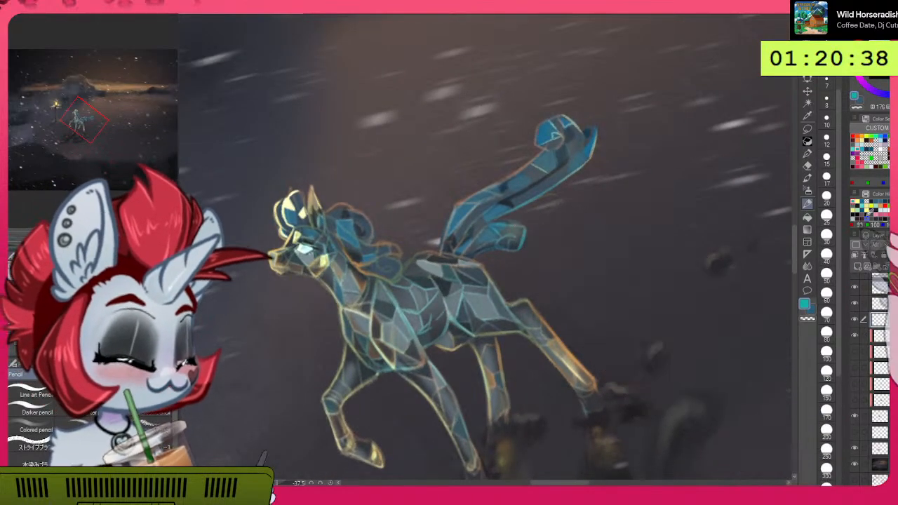
Step: Switch back to pale yellow and add highlights and facet lines to the tail and its lower lock
click(858, 202)
drag(611, 351, 688, 255)
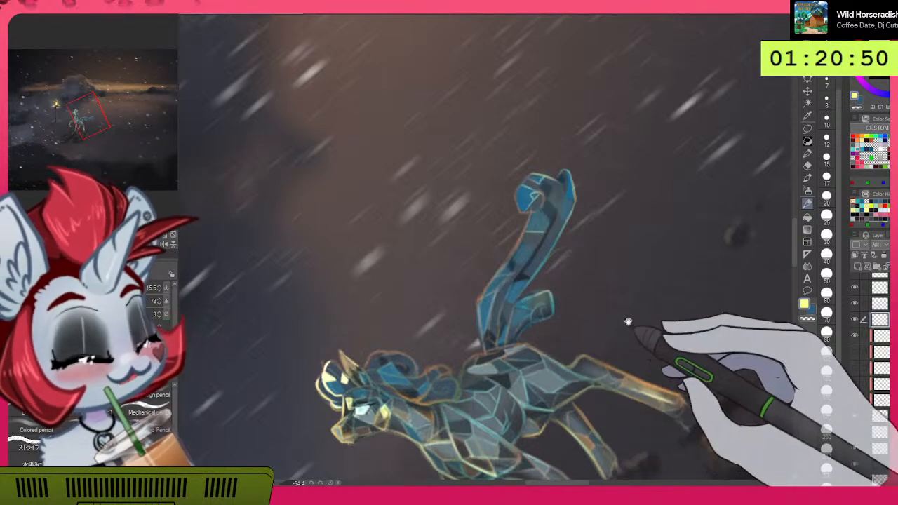
drag(623, 332, 631, 200)
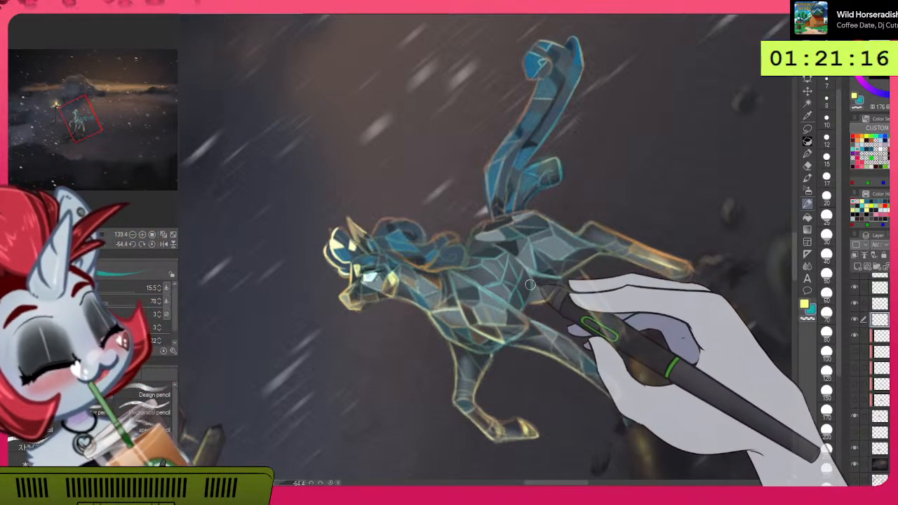
Step: Draw finer facet lines across the horse's belly and check them with the line layer hidden and shown
drag(651, 281, 470, 367)
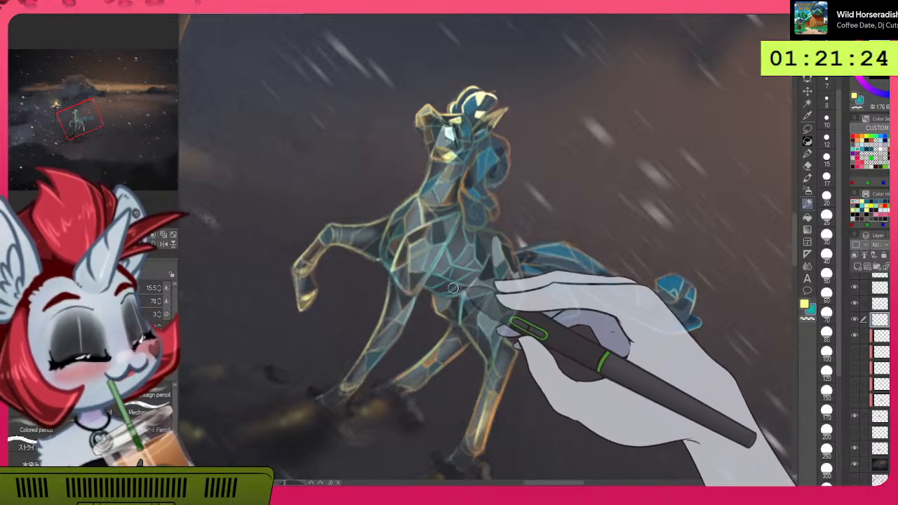
drag(629, 226, 636, 91)
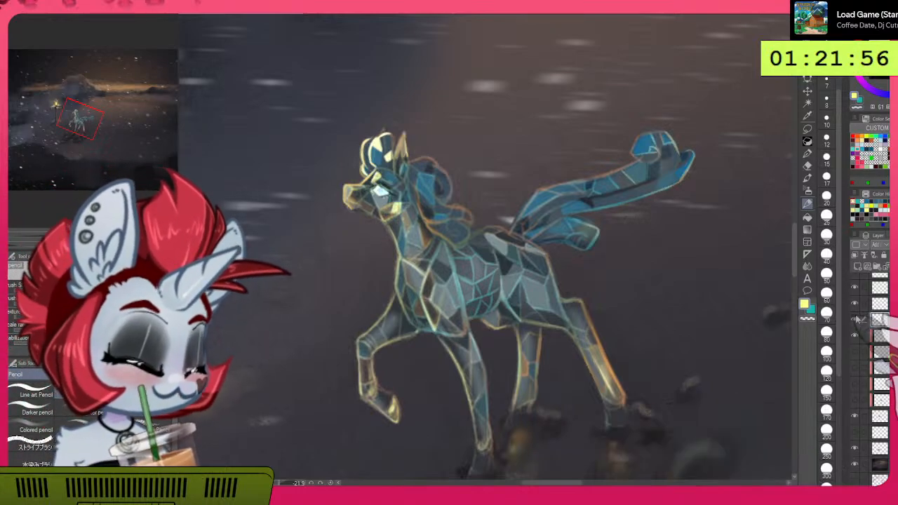
click(855, 320)
click(855, 320)
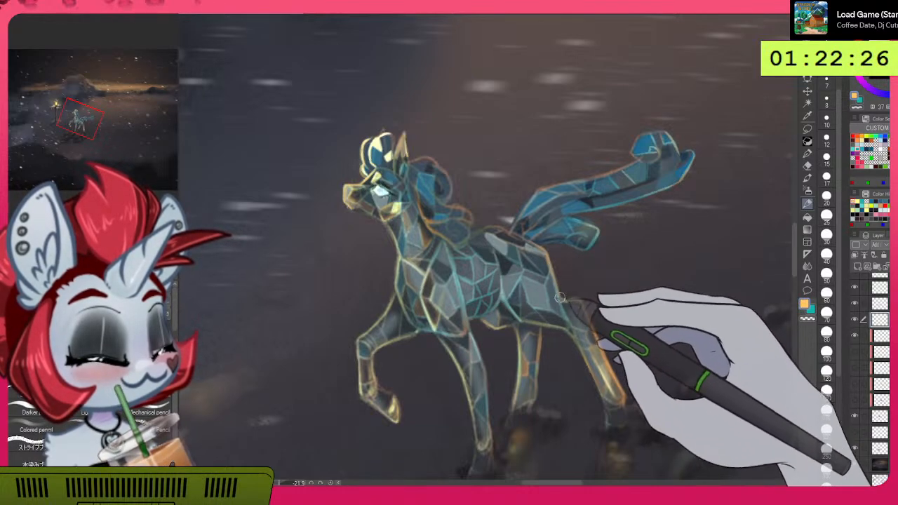
Step: Outline the horse's back, rump and the root of the tail with light orange at brush size 15.5
drag(657, 230, 600, 82)
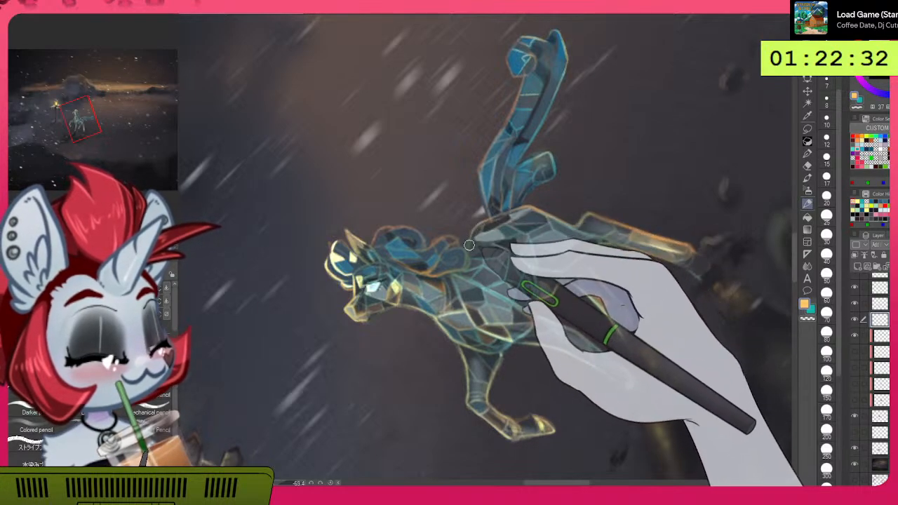
drag(646, 181, 595, 255)
drag(503, 186, 458, 269)
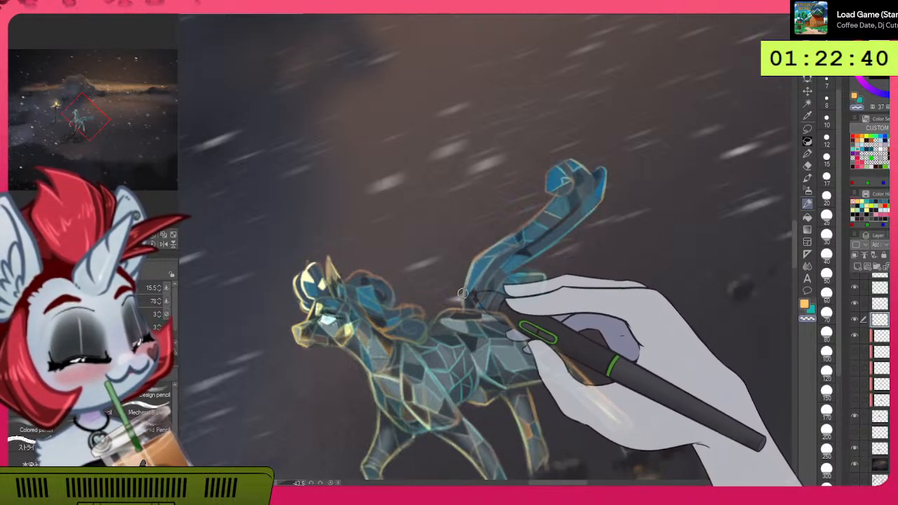
click(805, 305)
drag(671, 372, 677, 239)
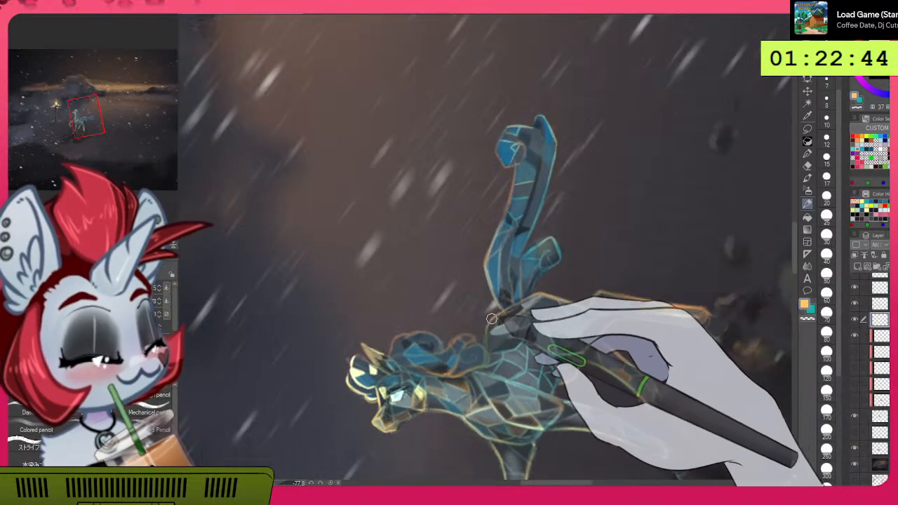
drag(496, 301, 428, 203)
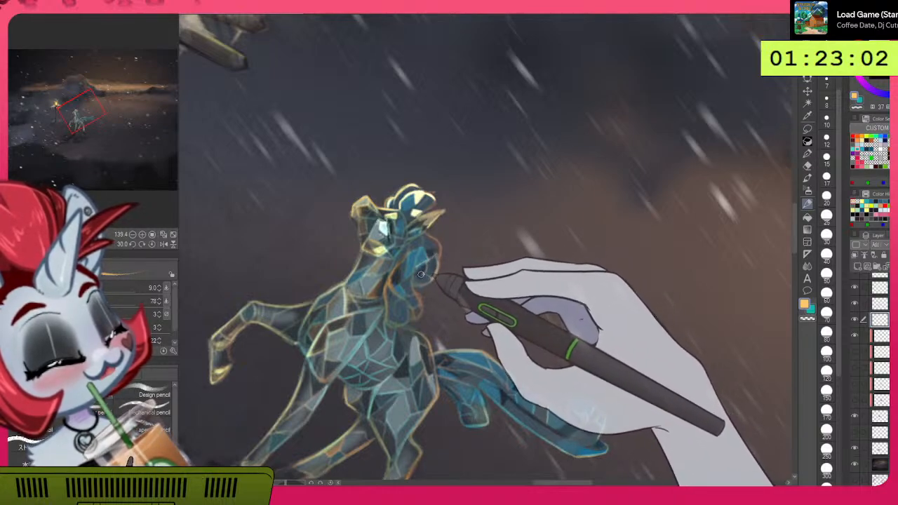
Step: Reduce the pencil to size 9 and draw light orange strand lines and a small swirl in the mane
drag(609, 289, 555, 124)
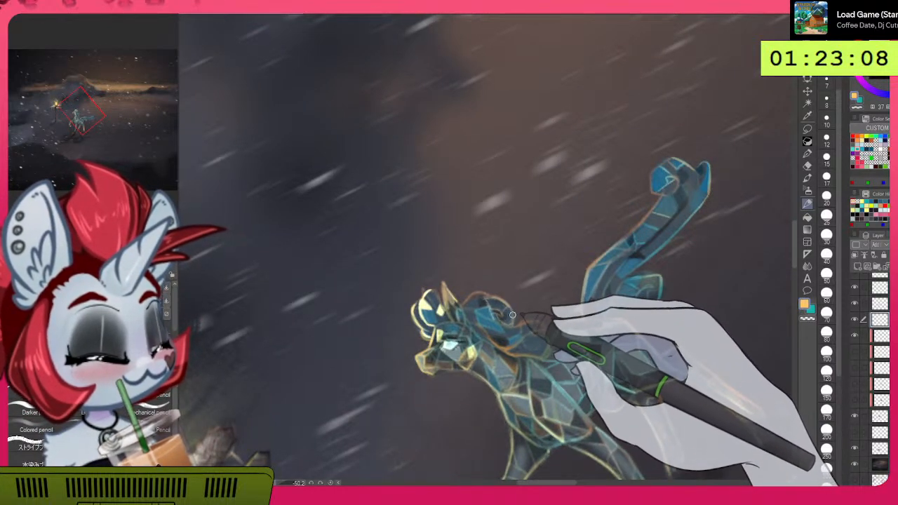
drag(640, 305, 520, 393)
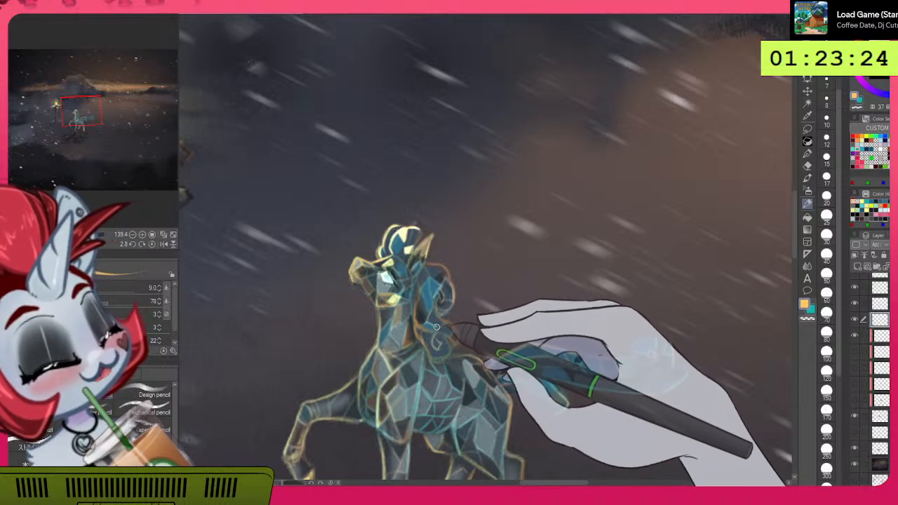
mouse_move(491, 295)
mouse_down()
mouse_move(576, 136)
mouse_move(391, 68)
mouse_up()
drag(709, 301, 651, 216)
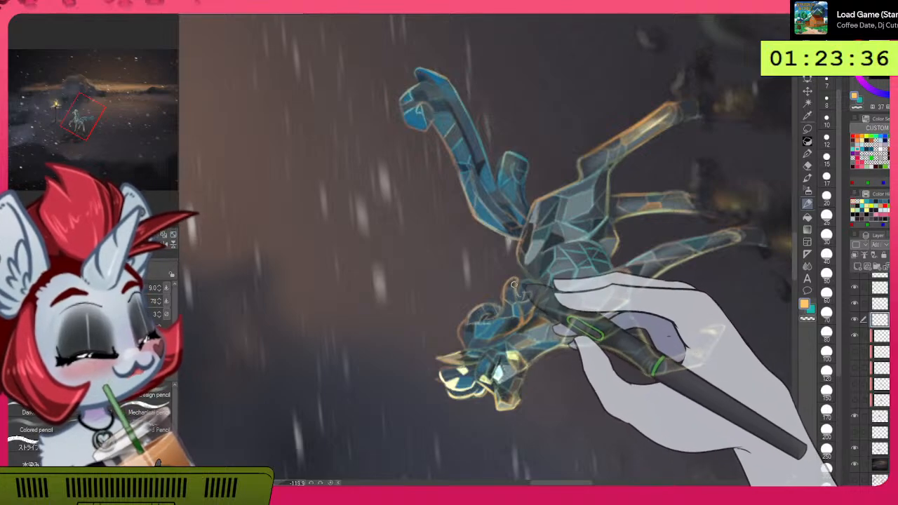
drag(626, 259, 396, 333)
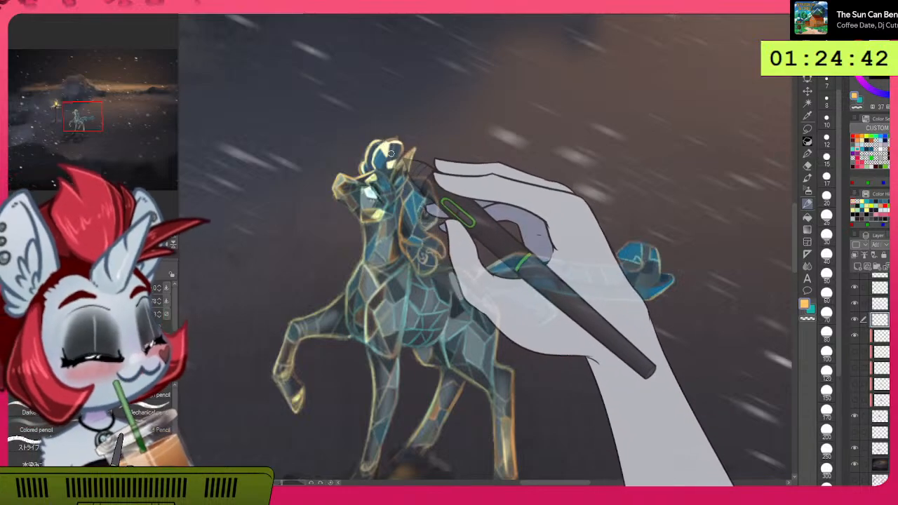
Step: Compare the horse with and without the line layer, and add more facet lines along the tail
click(855, 321)
click(856, 321)
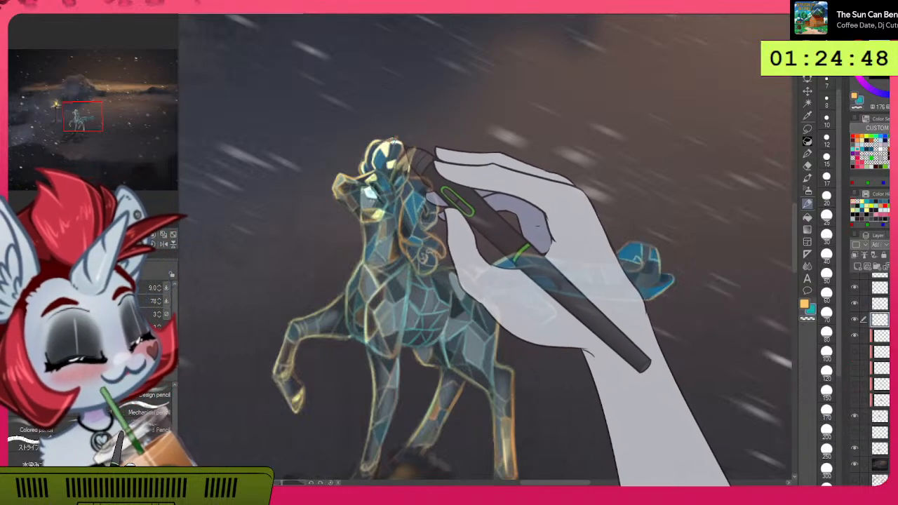
drag(577, 90, 409, 86)
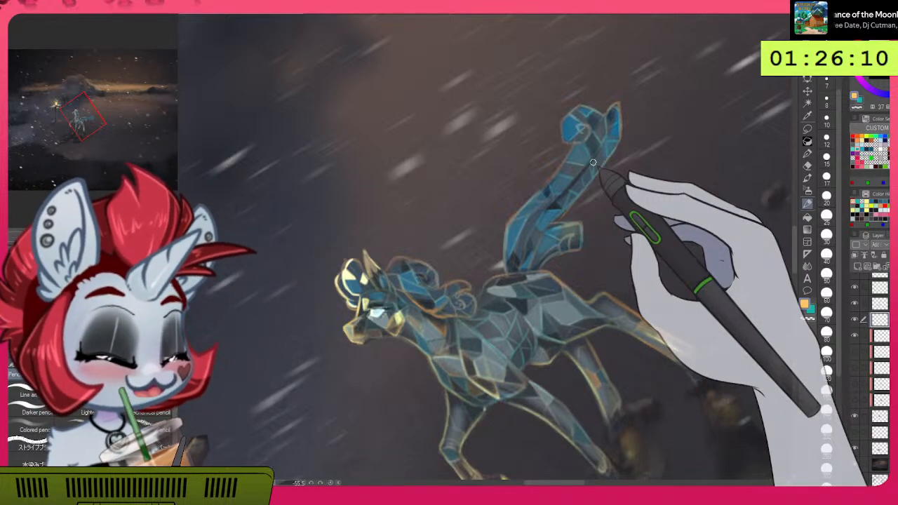
Step: Reset the canvas rotation, review the whole painting, return to the horse and sample a muted tan from it
click(173, 235)
click(152, 244)
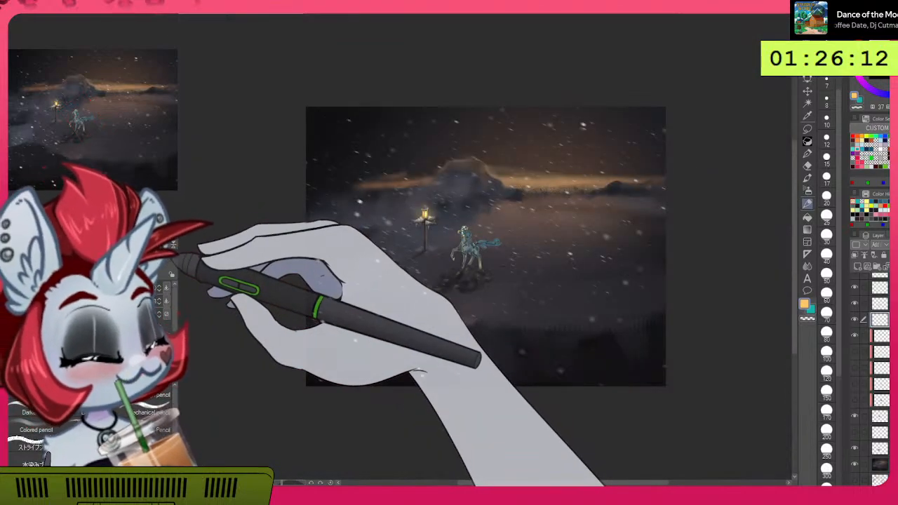
scroll(513, 219, up, 4)
scroll(513, 220, up, 4)
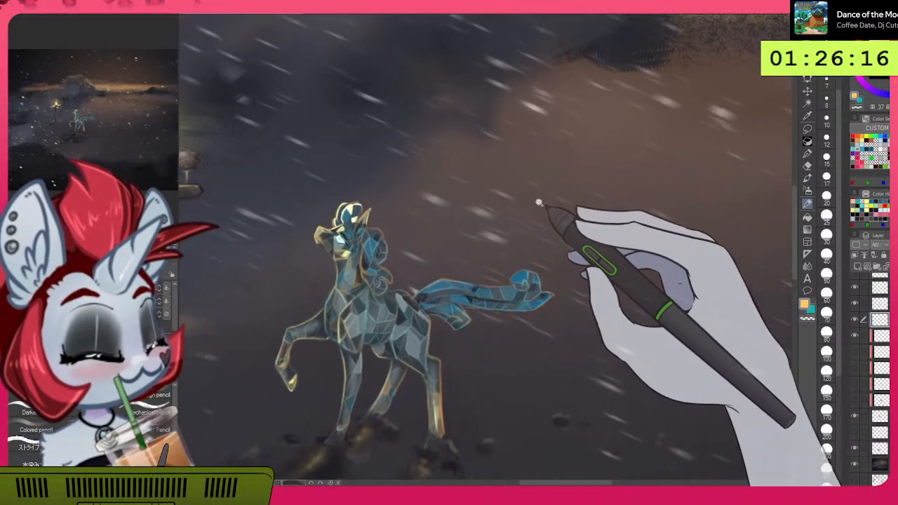
scroll(556, 331, up, 2)
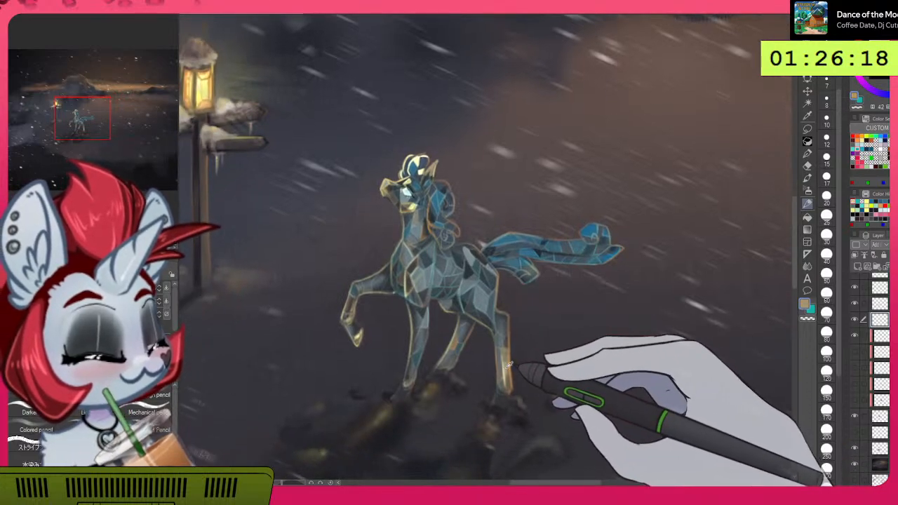
alt+click(571, 255)
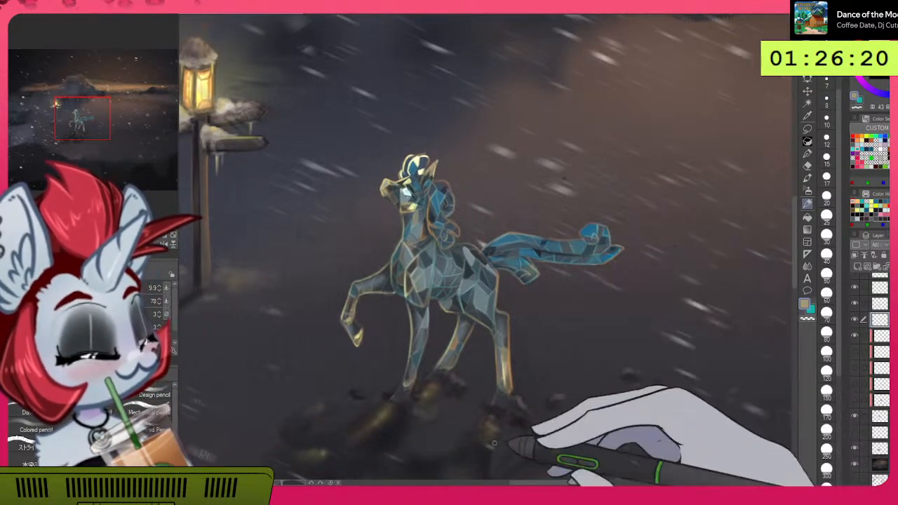
Step: Check and select the horse's base layer, and paint dark blue over the forelock's pale stripes
click(855, 417)
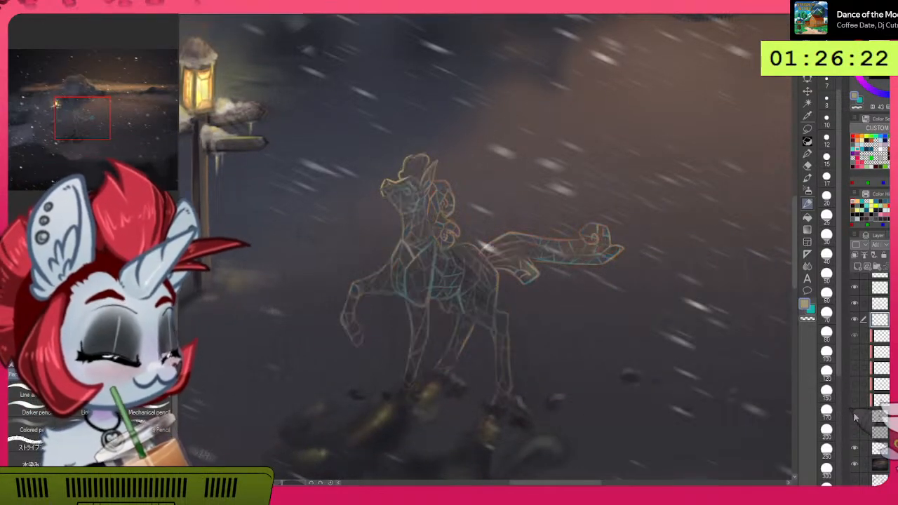
click(854, 417)
click(880, 417)
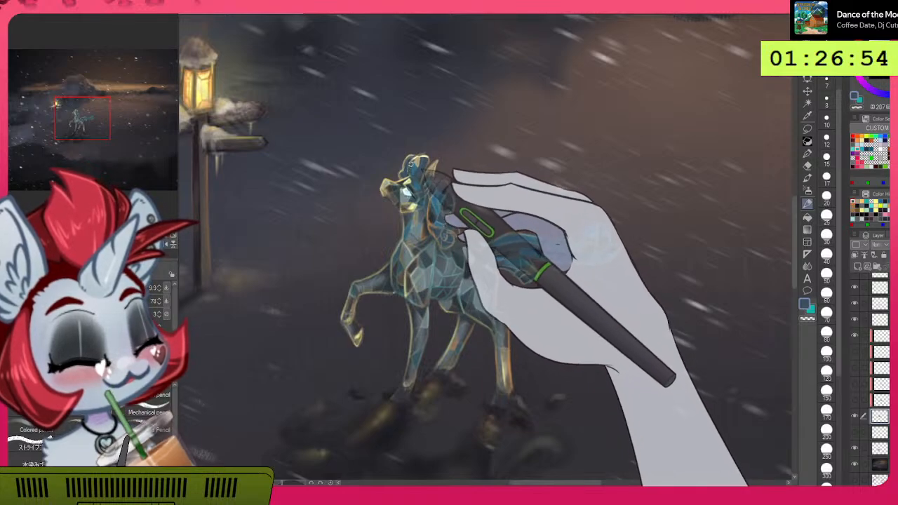
Step: Touch up the forelock in dark blue and redraw its edge and the upper mane's lines with a sampled pale yellow
click(808, 178)
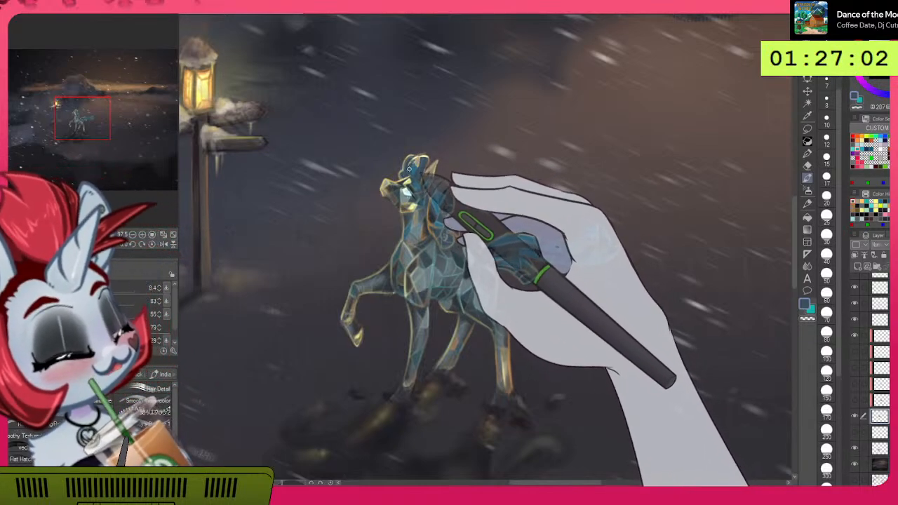
drag(418, 158, 428, 154)
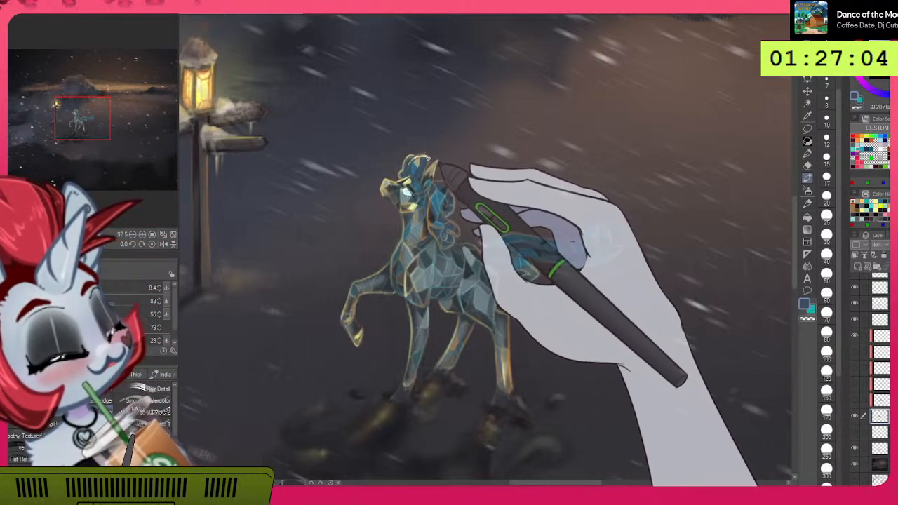
alt+click(426, 157)
mouse_move(408, 165)
mouse_down()
mouse_move(425, 156)
mouse_move(404, 175)
mouse_move(443, 172)
mouse_up()
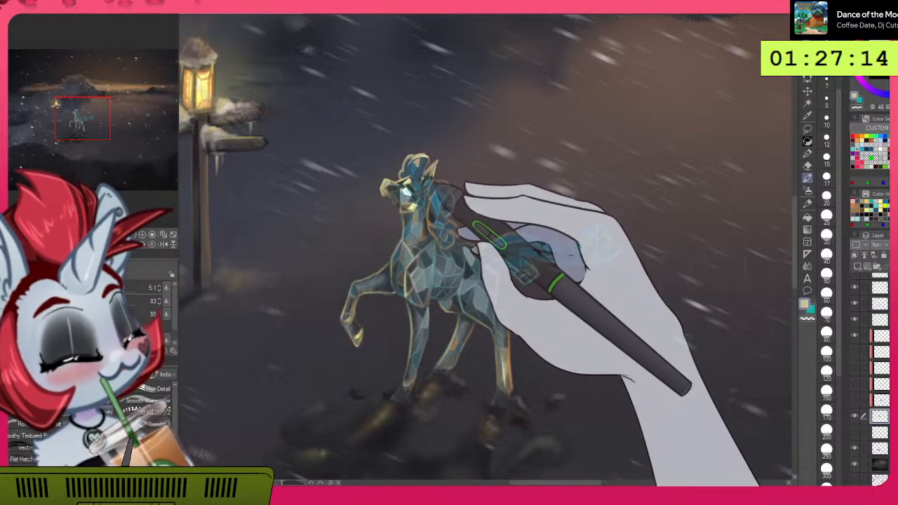
mouse_move(456, 210)
mouse_down()
mouse_move(449, 165)
mouse_move(443, 179)
mouse_up()
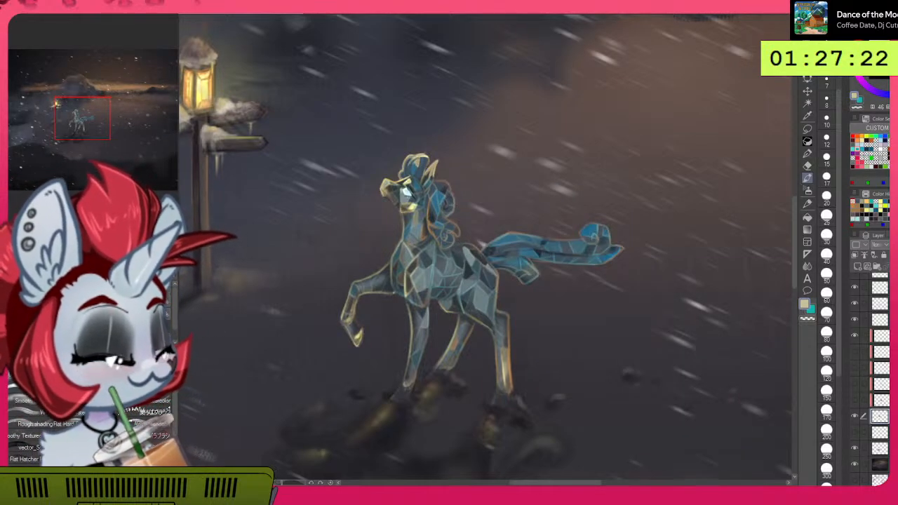
Step: On a higher layer, draw light orange and pale yellow star sparkles at the ear tip, raised hoof and hind leg
scroll(872, 379, up, 3)
scroll(870, 379, up, 3)
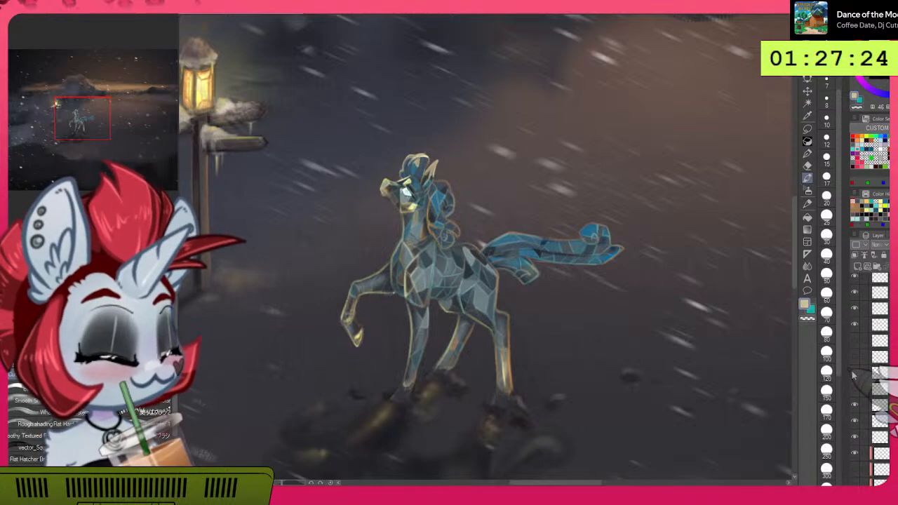
click(866, 202)
drag(392, 201, 393, 204)
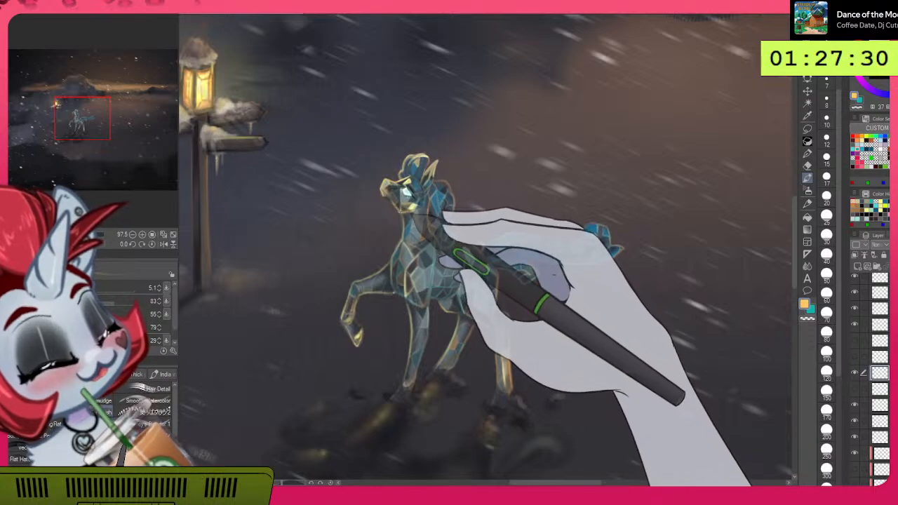
drag(632, 199, 541, 103)
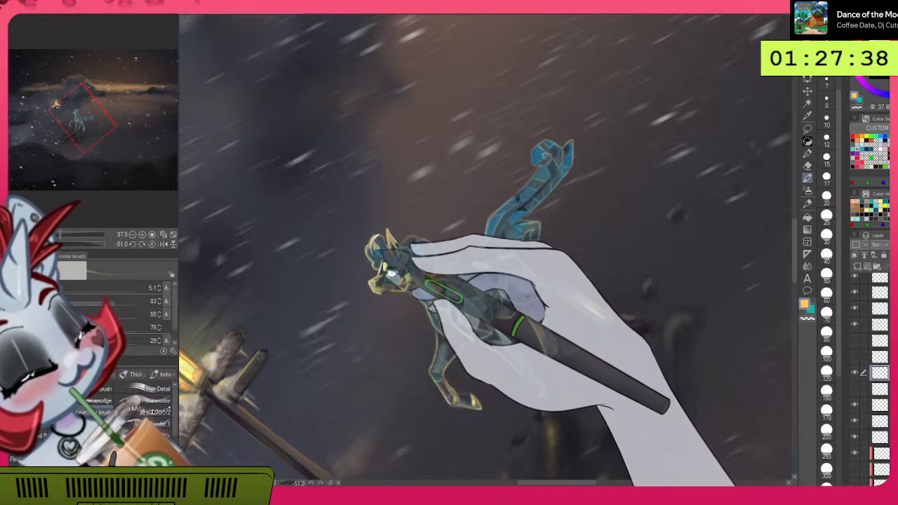
drag(383, 270, 582, 351)
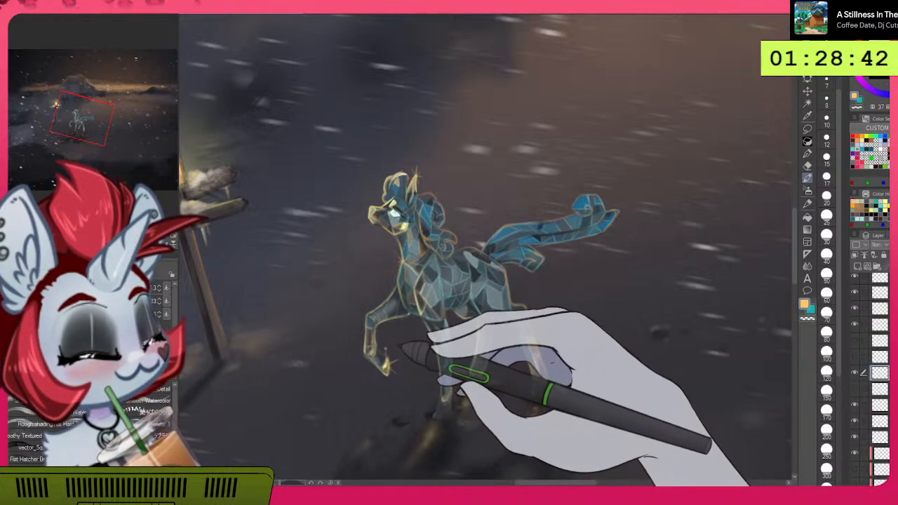
alt+click(390, 363)
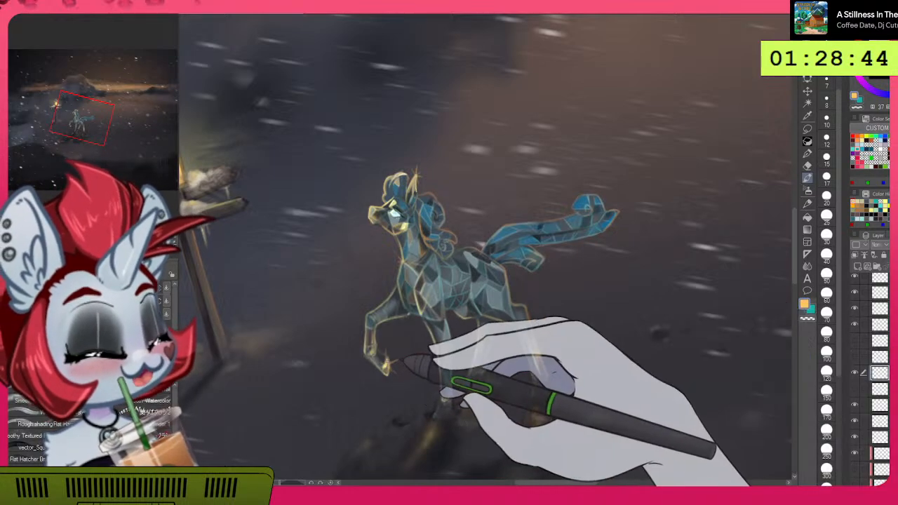
drag(390, 363, 386, 368)
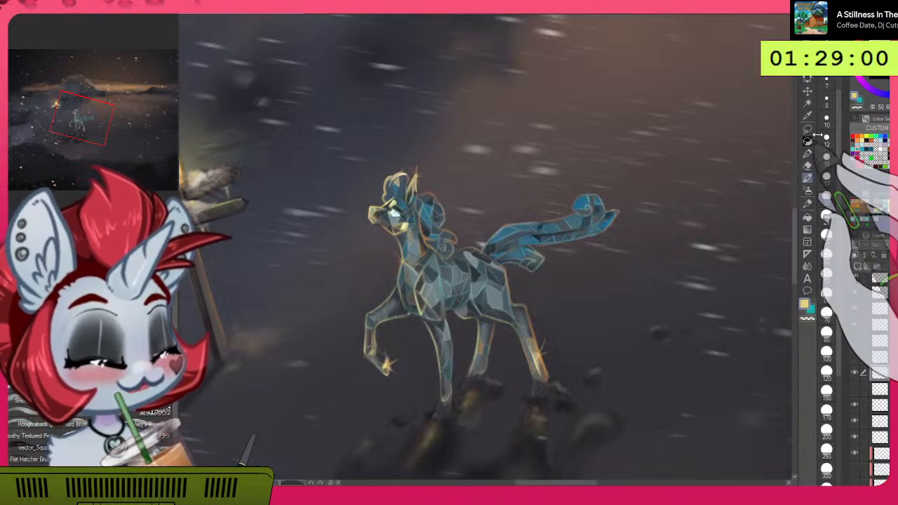
Step: Strengthen the hind leg's glow with a brighter orange and add a star sparkle at the base of the tail
drag(693, 282, 704, 222)
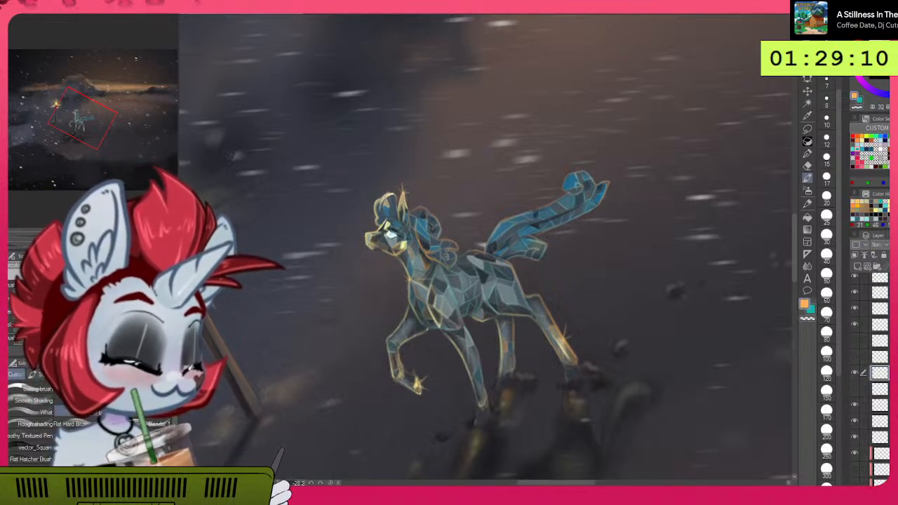
click(859, 208)
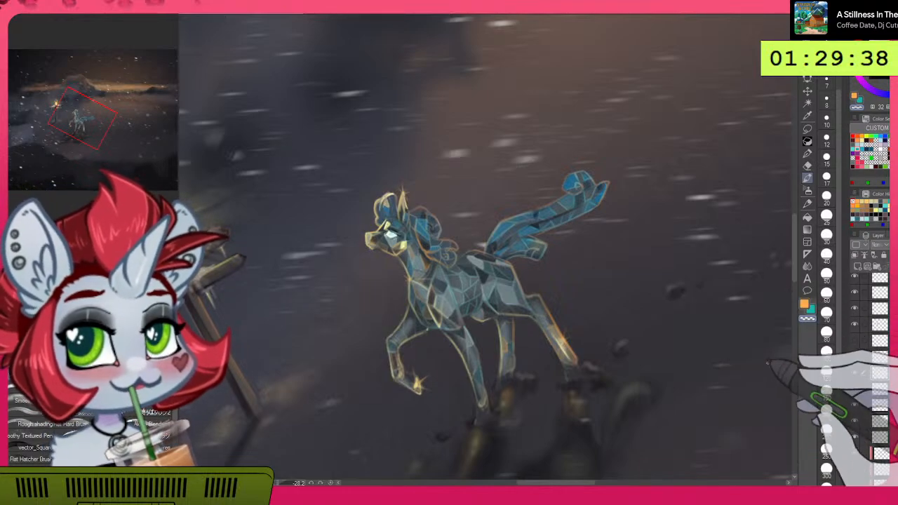
drag(698, 347, 764, 272)
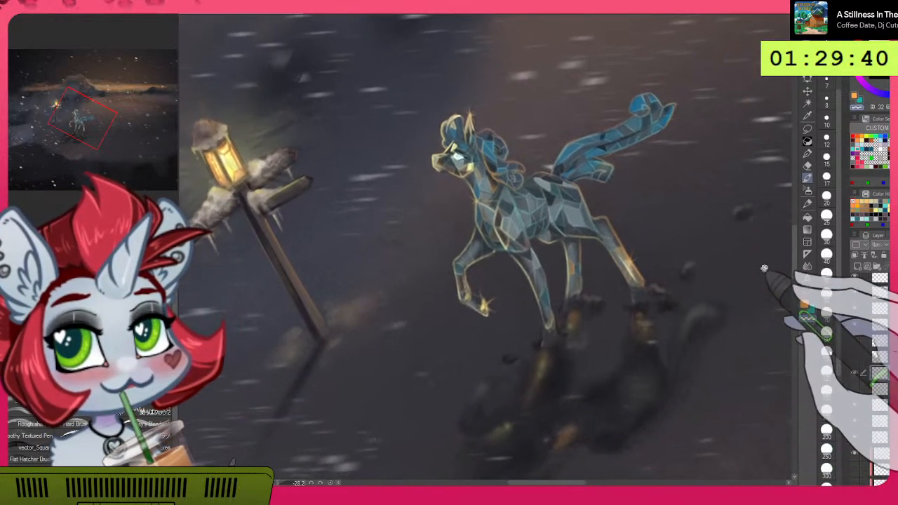
drag(775, 311, 683, 335)
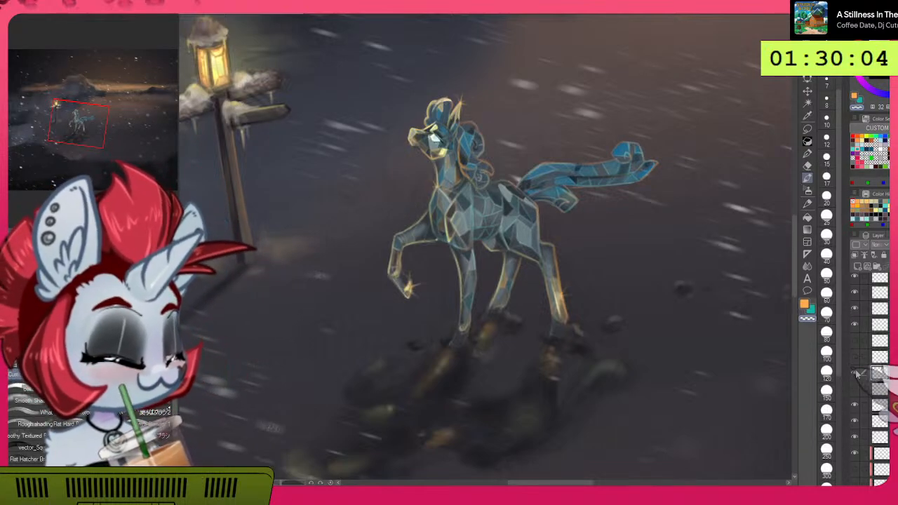
drag(629, 313, 638, 352)
scroll(632, 309, up, 1)
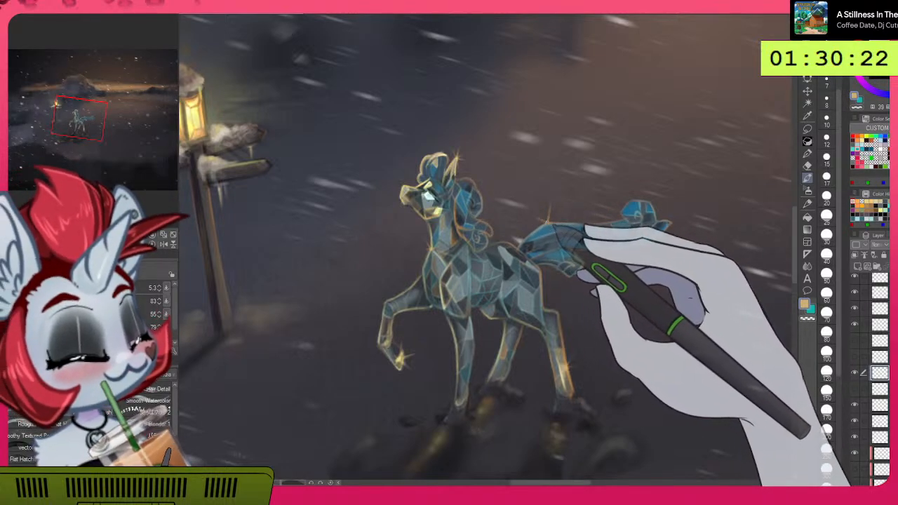
Step: Add pale yellow and bright orange accent lines to the mane, and draw a star sparkle on the chest
alt+click(440, 209)
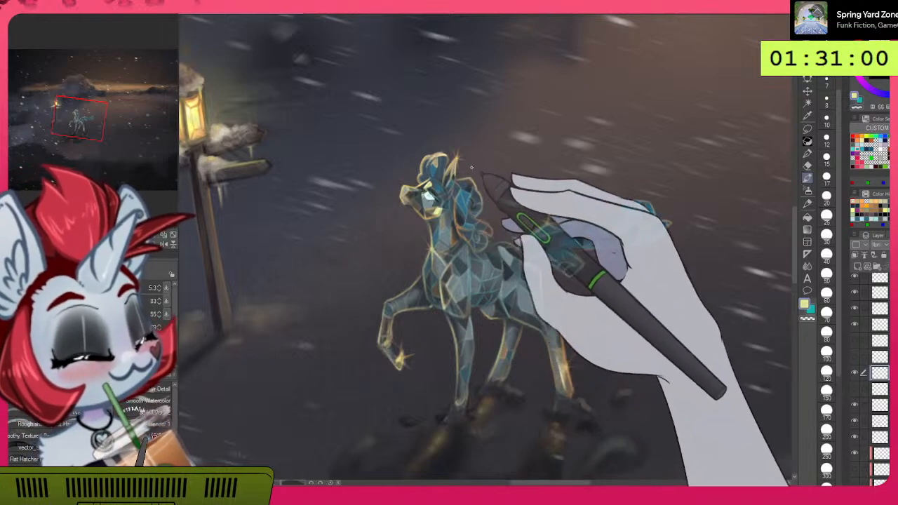
click(868, 204)
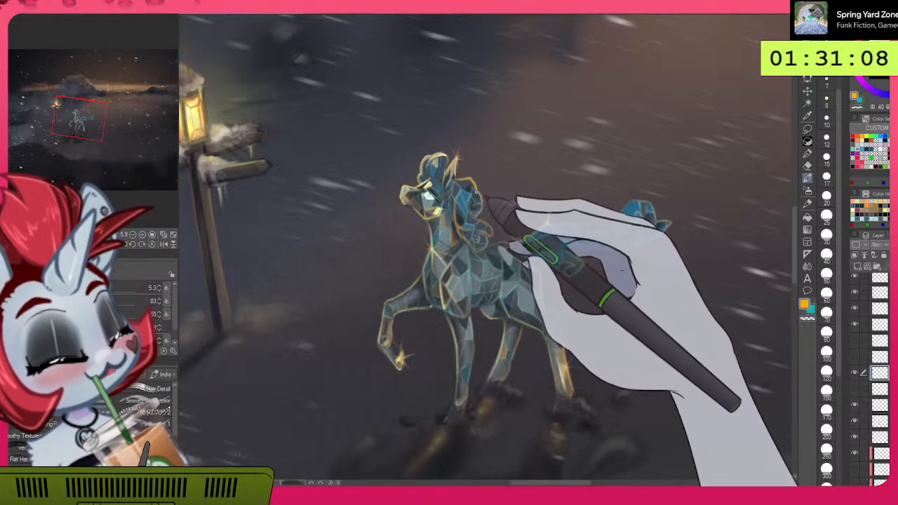
drag(544, 211, 518, 110)
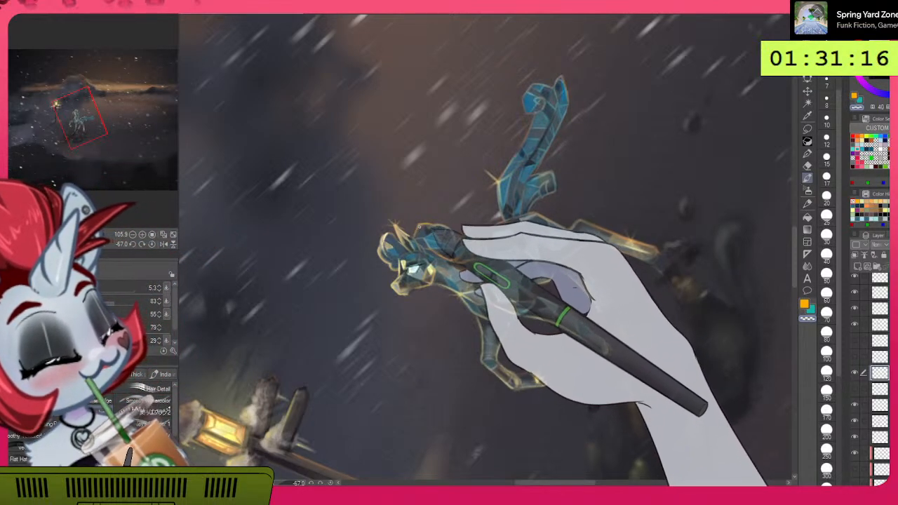
drag(449, 208, 484, 211)
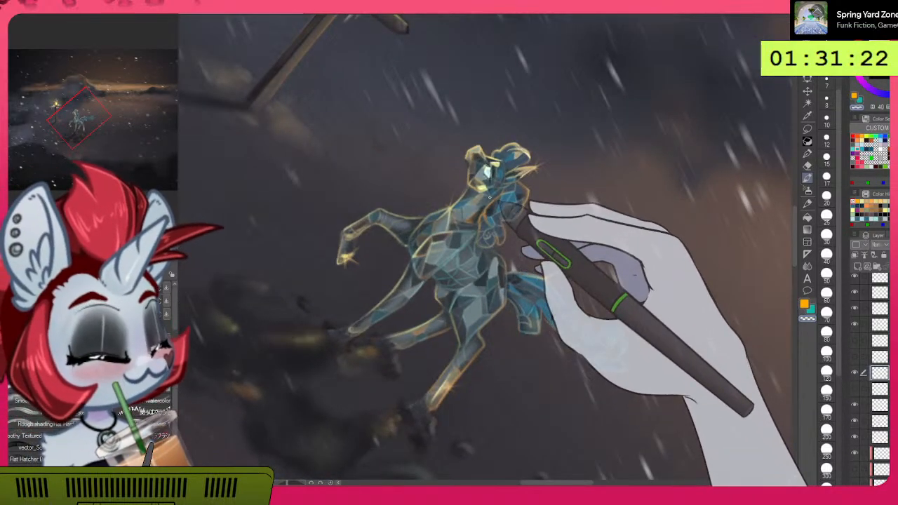
drag(628, 228, 605, 167)
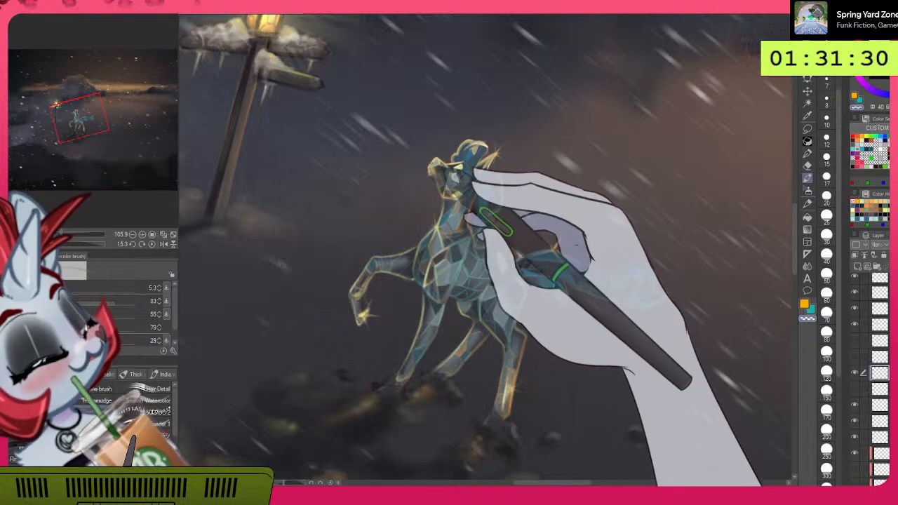
drag(635, 295, 551, 123)
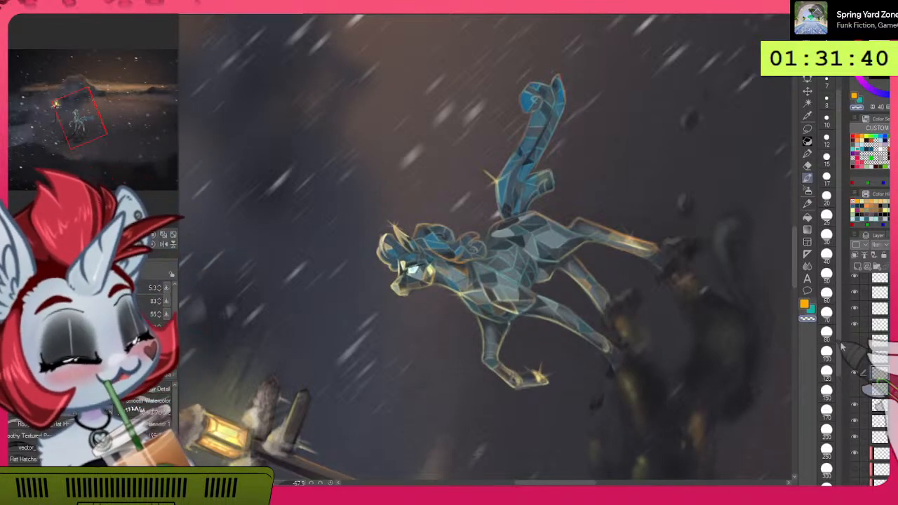
Step: Compare the horse with and without its base, pale shading and facet line layers
scroll(863, 379, down, 3)
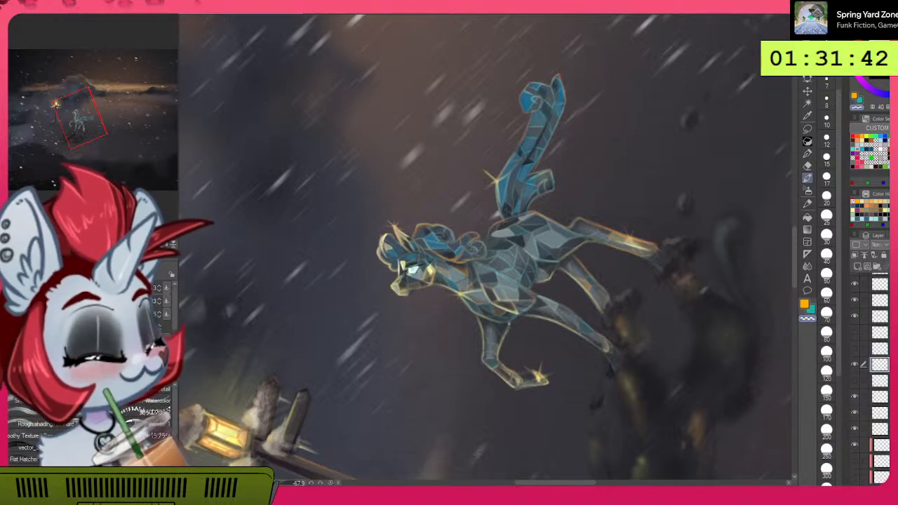
click(855, 418)
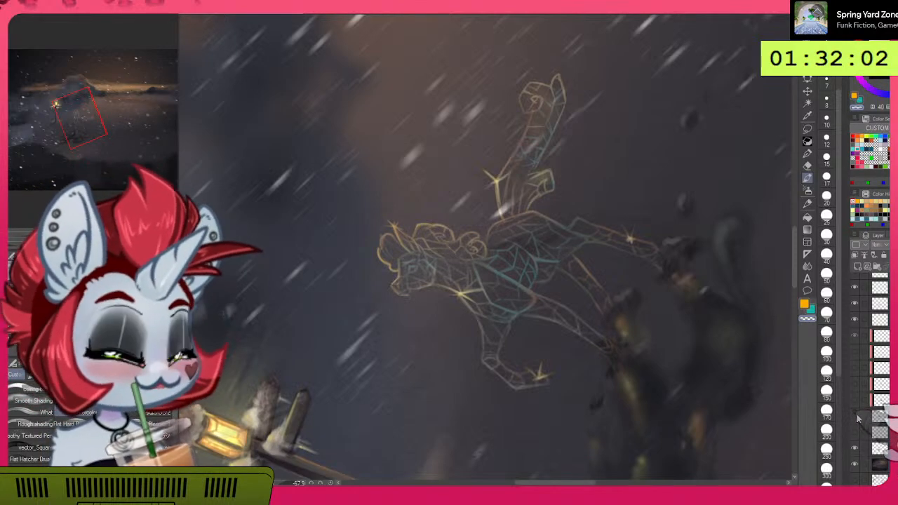
click(855, 417)
click(856, 417)
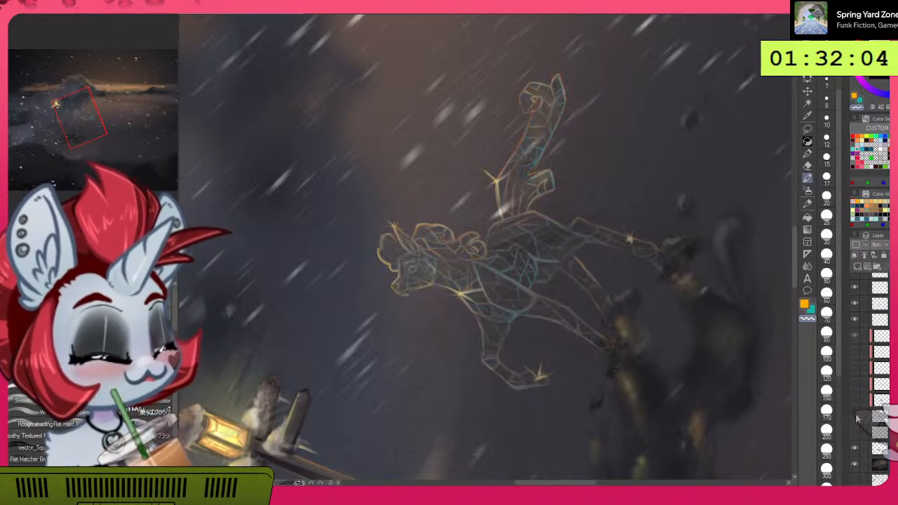
click(856, 417)
click(856, 403)
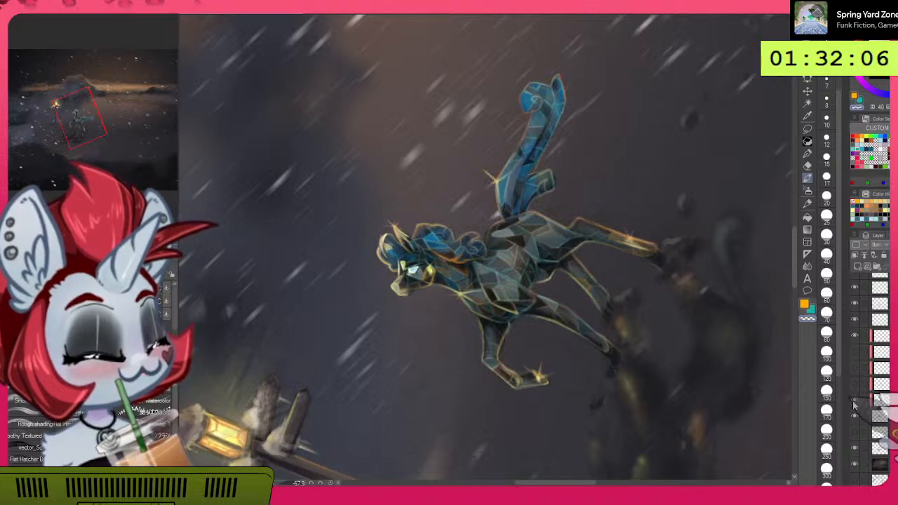
click(856, 404)
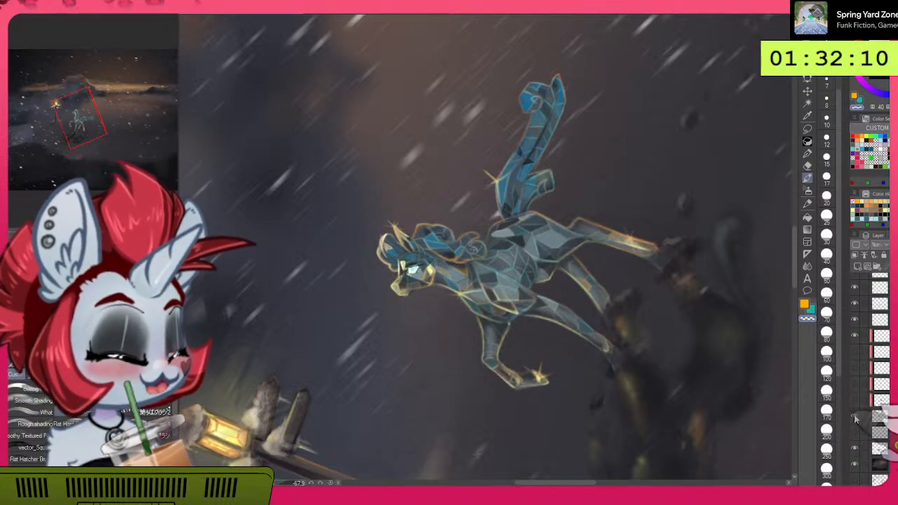
click(856, 321)
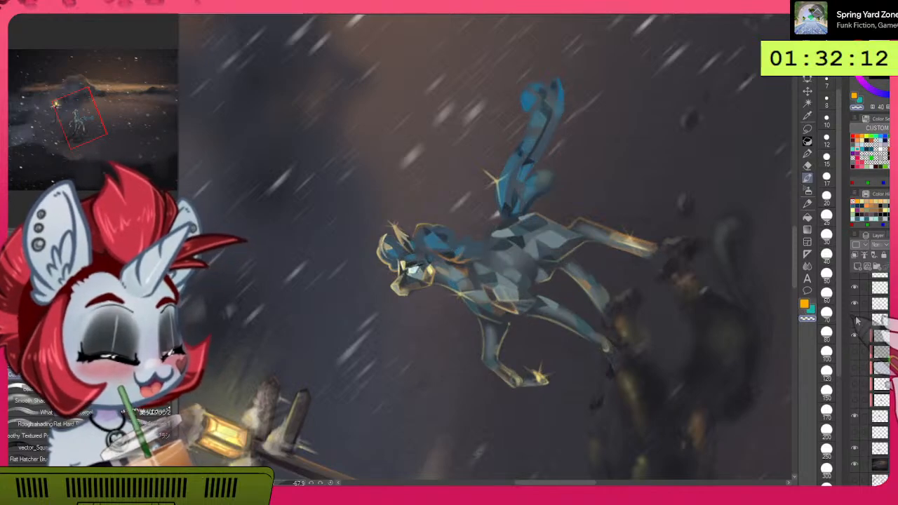
click(856, 321)
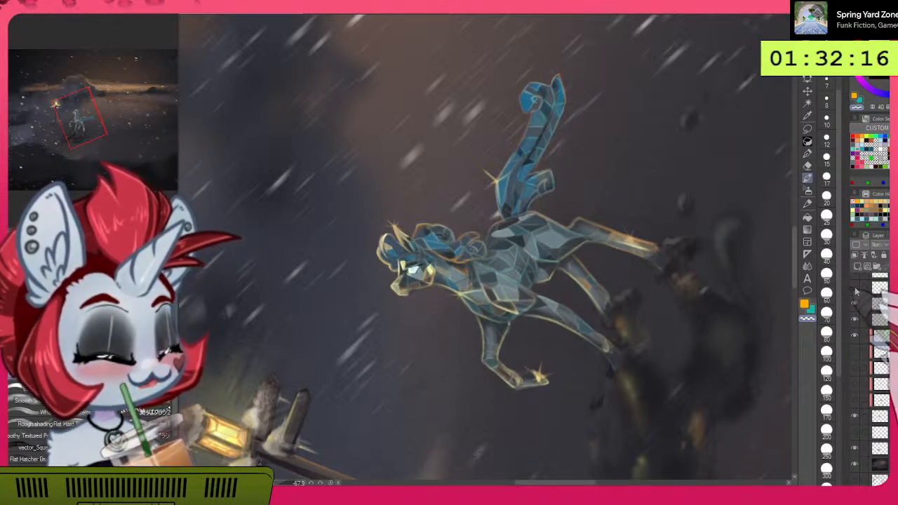
Step: Hide the layers holding the glowing reflections and dark debris on the ground beneath the hooves
click(855, 291)
click(856, 307)
click(856, 306)
click(855, 307)
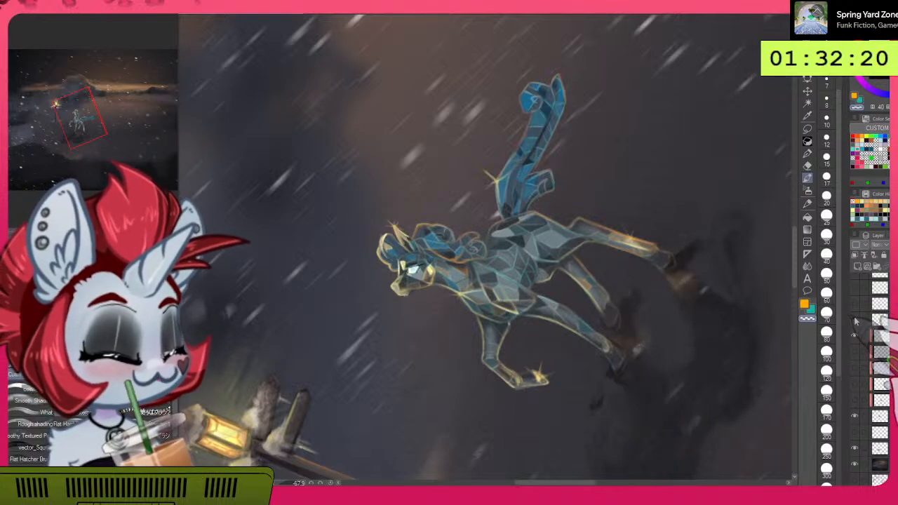
click(856, 321)
click(855, 321)
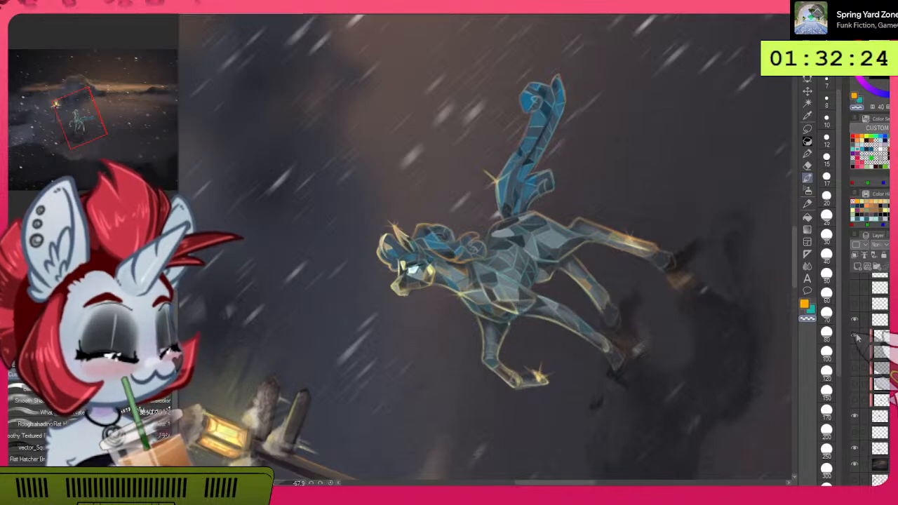
Step: Check the horse with its base and line layers toggled, and hide the star sparkle layer
click(856, 419)
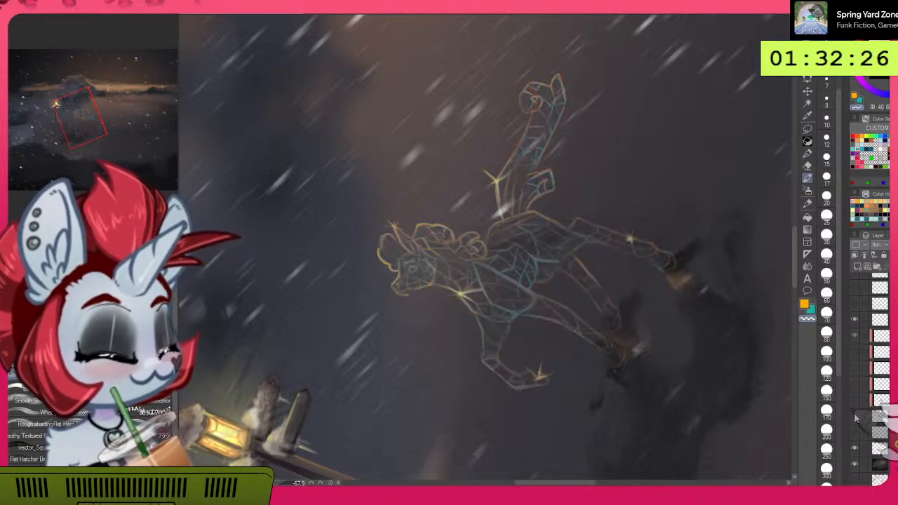
click(855, 419)
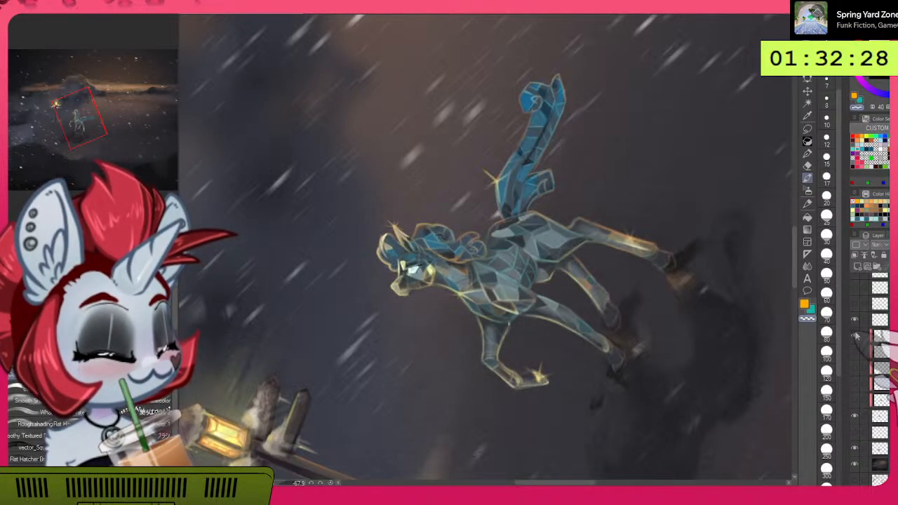
click(856, 321)
click(854, 321)
click(856, 337)
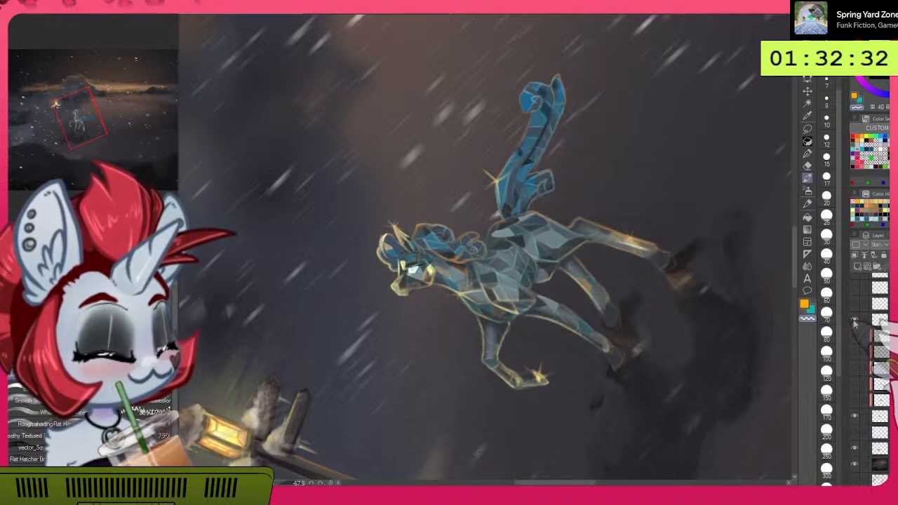
scroll(859, 336, up, 3)
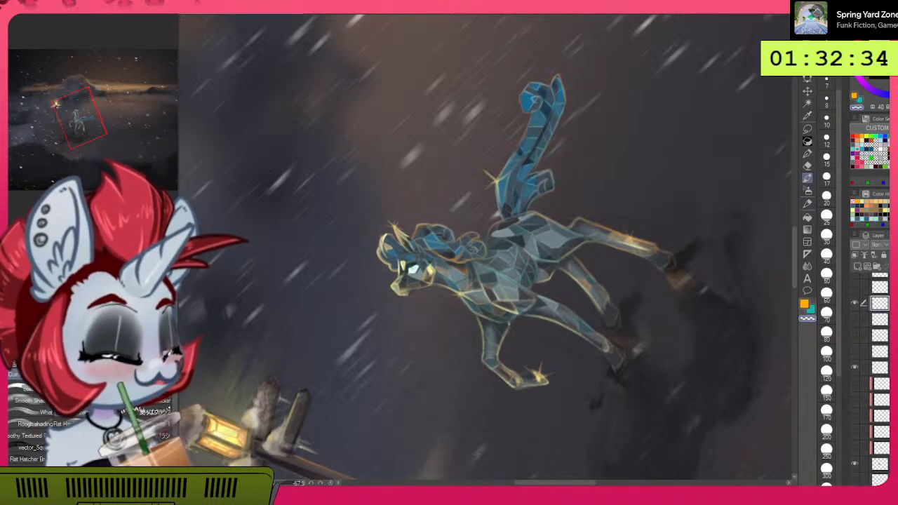
click(856, 333)
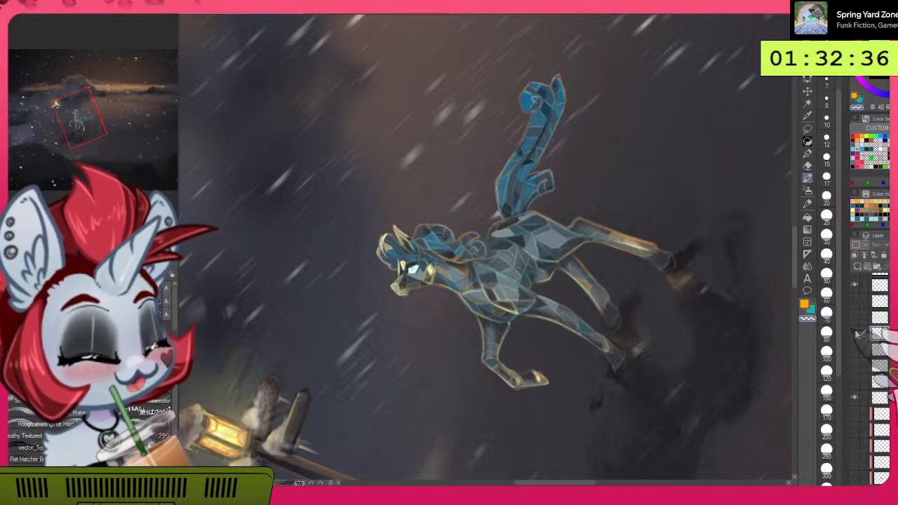
Step: Show the star sparkle layer again and set its blending mode to Add
click(857, 334)
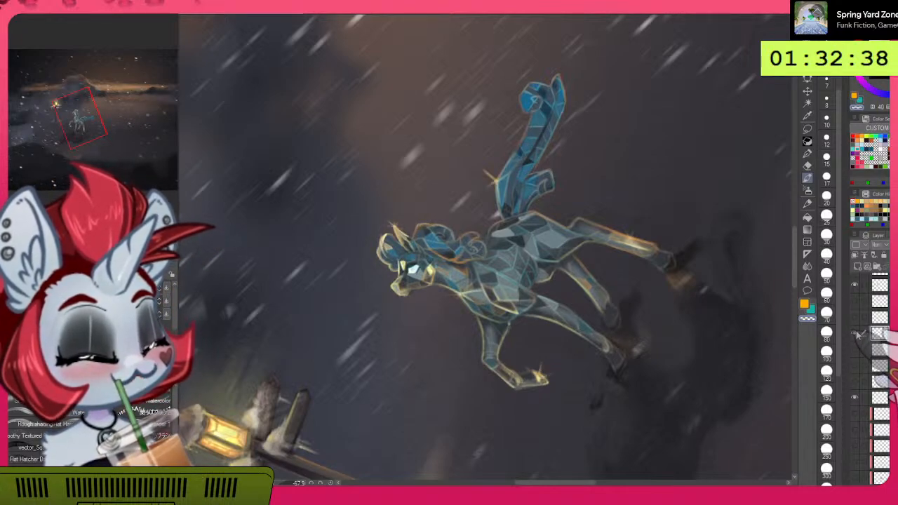
click(171, 198)
click(147, 210)
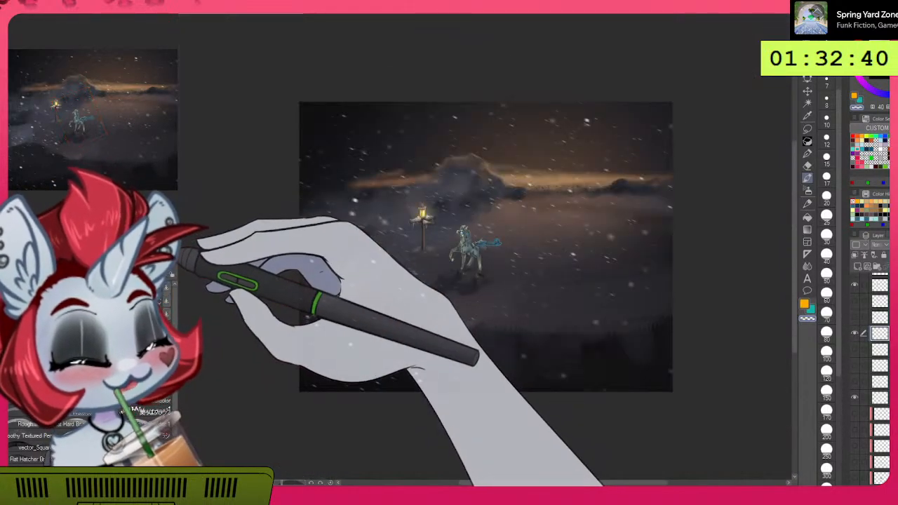
scroll(484, 224, up, 5)
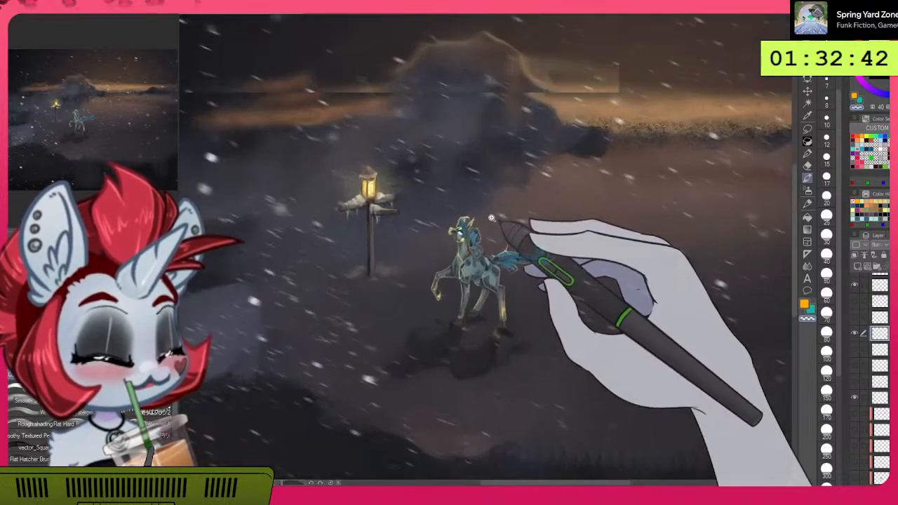
drag(501, 215, 605, 224)
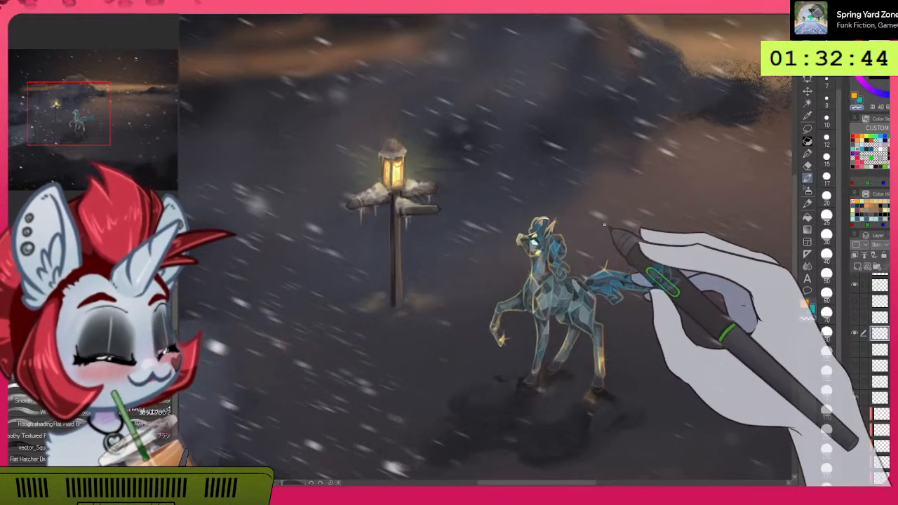
click(880, 245)
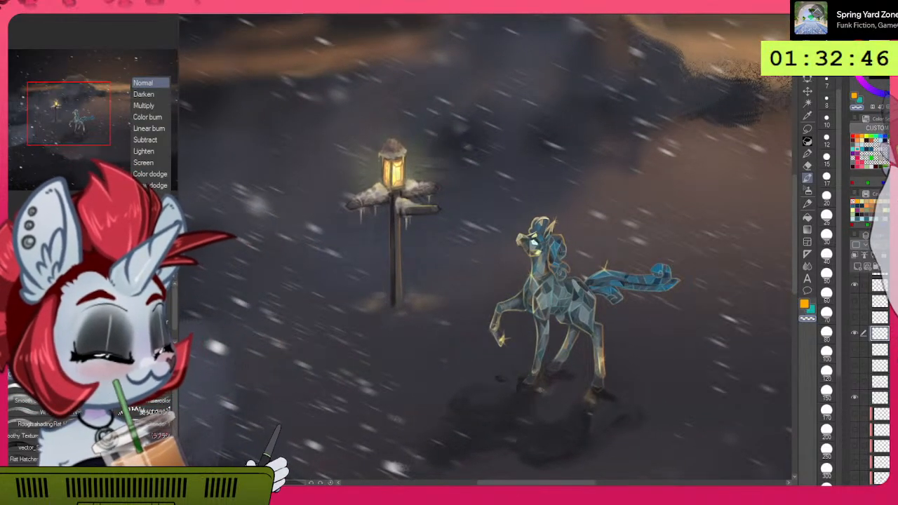
click(150, 185)
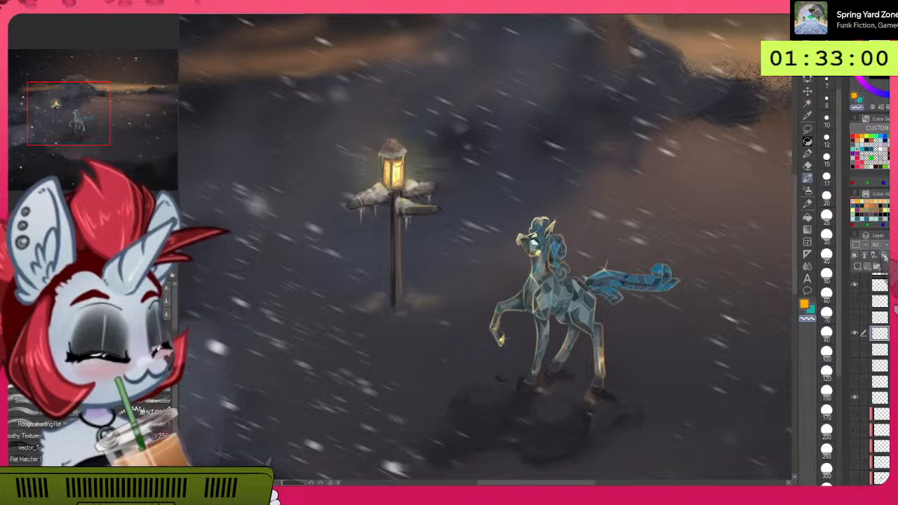
Step: Blend away the stray orange mark above the lantern's snowy roof and soften the tip of the snow-covered right sign arm
scroll(624, 295, up, 3)
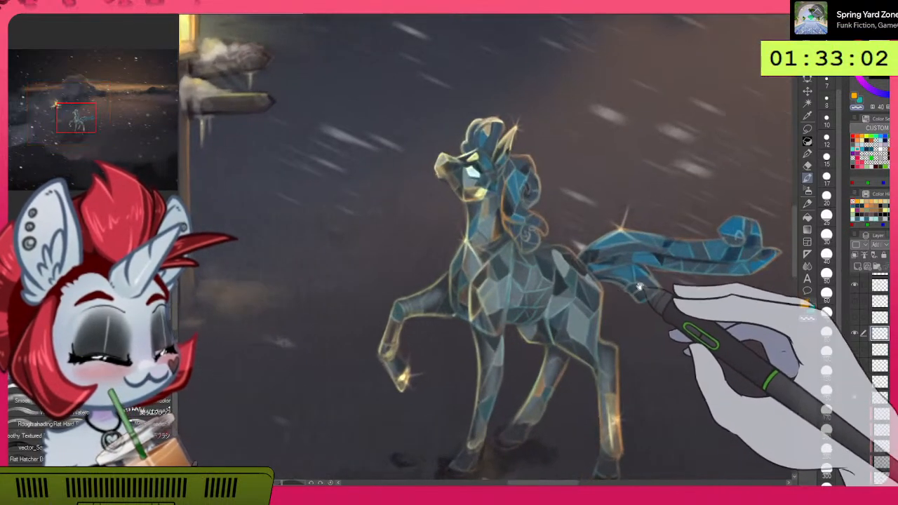
drag(638, 287, 610, 368)
drag(640, 410, 629, 333)
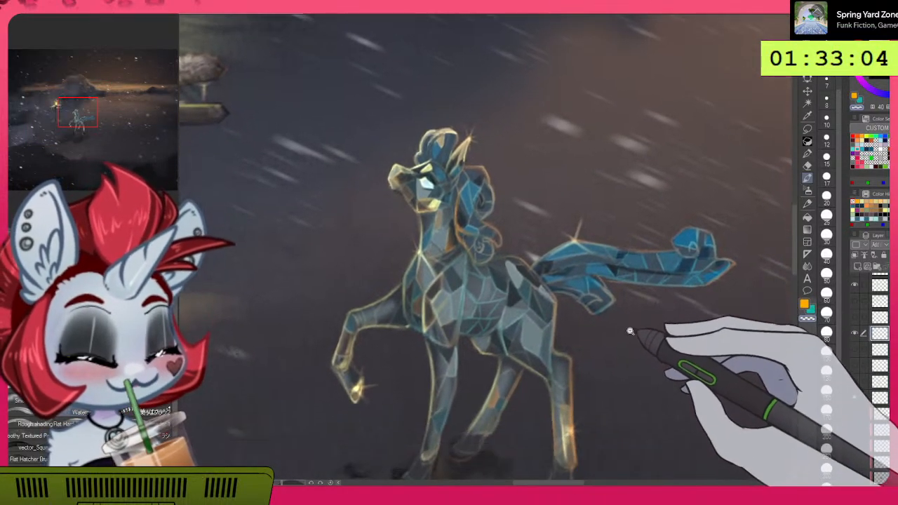
scroll(630, 330, down, 3)
drag(544, 312, 654, 353)
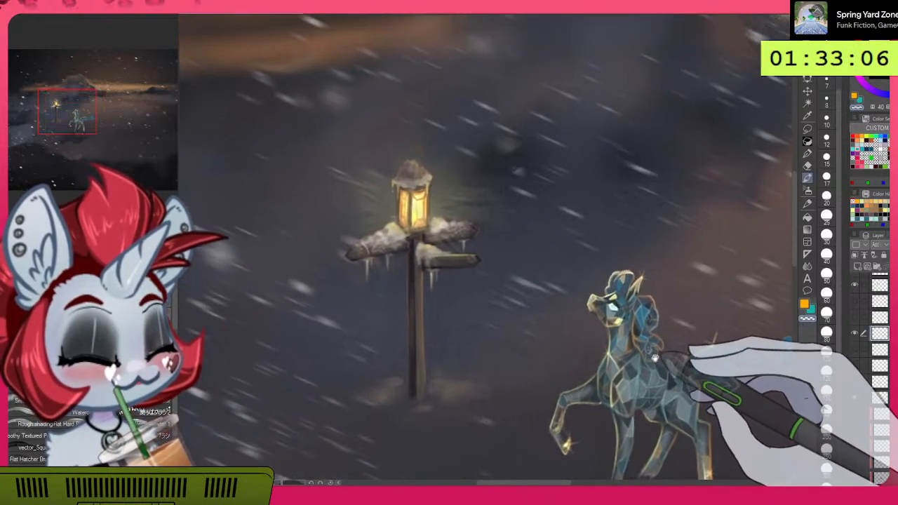
scroll(653, 353, up, 3)
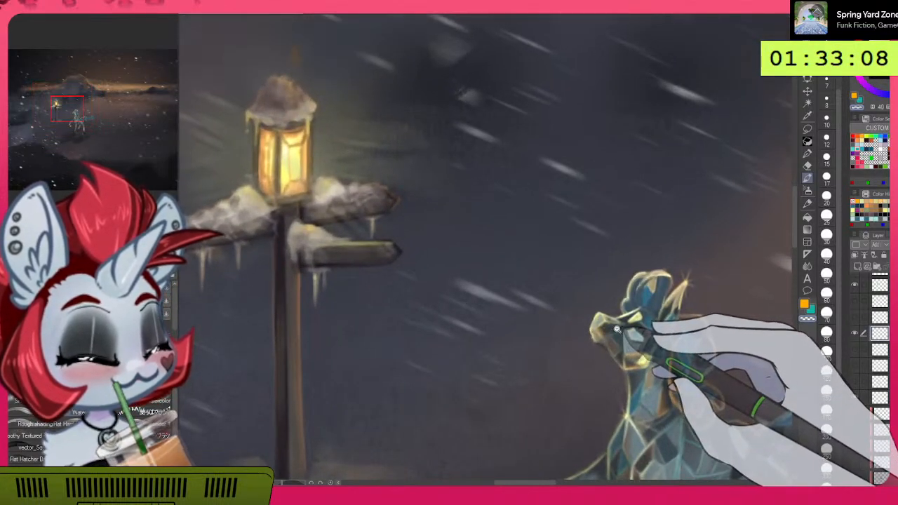
drag(617, 328, 736, 370)
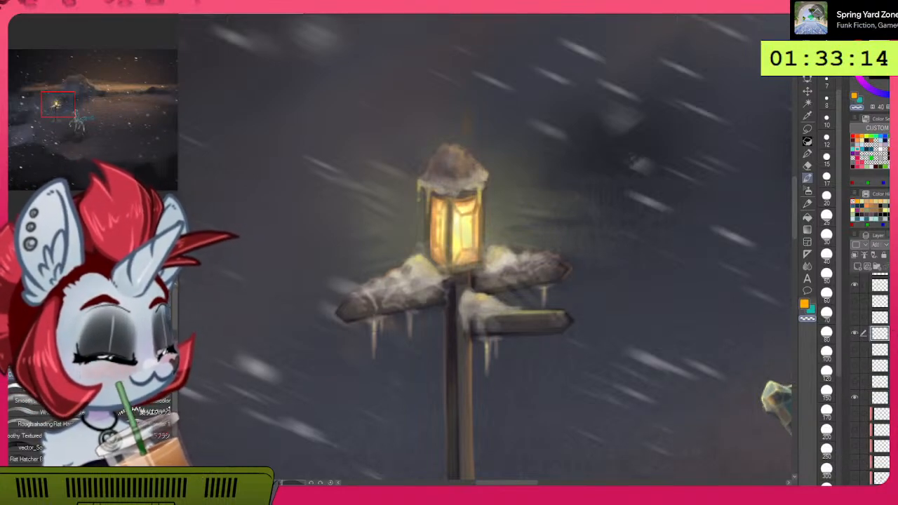
scroll(871, 379, down, 3)
click(855, 434)
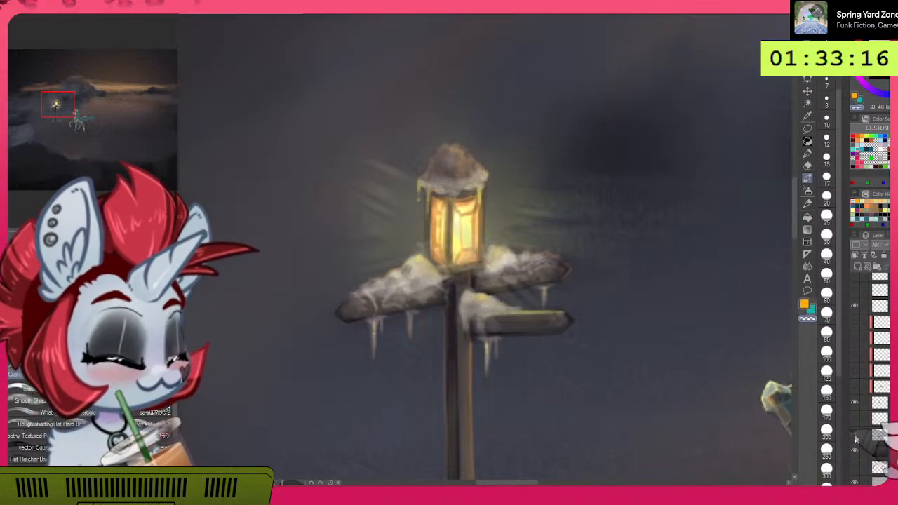
click(855, 434)
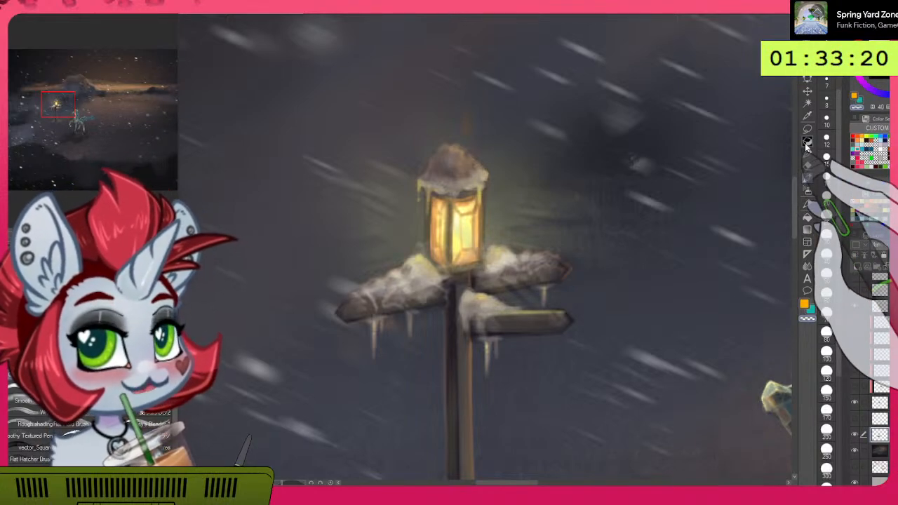
drag(466, 108, 463, 119)
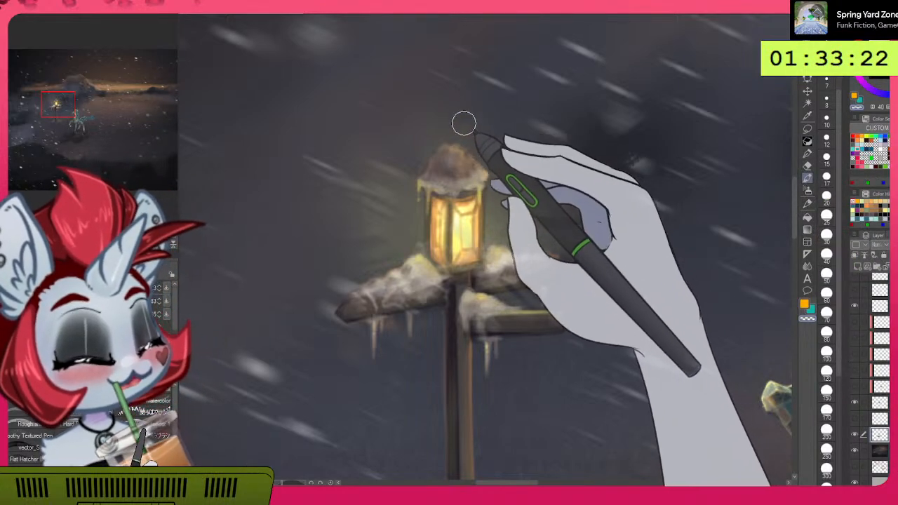
drag(531, 245, 568, 267)
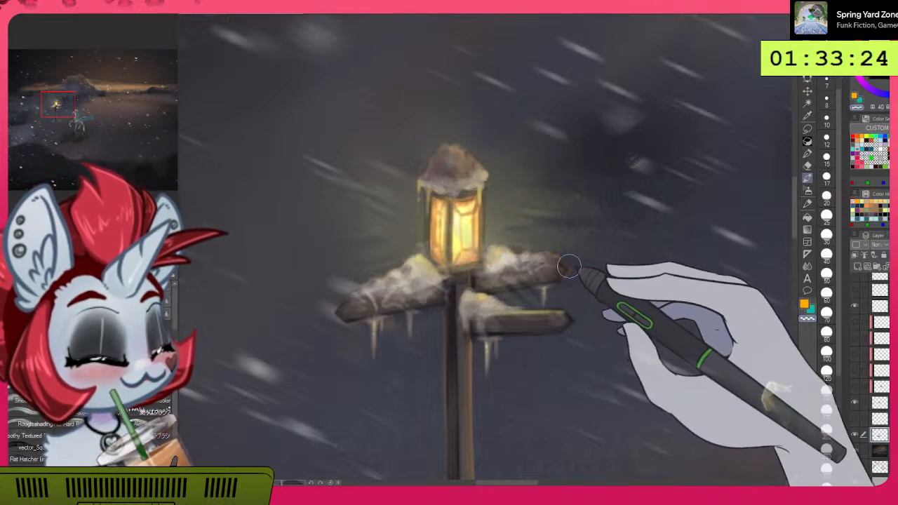
Step: Compare the scene with and without the snow and shadow layer, and with and without the horse's base layer
click(173, 243)
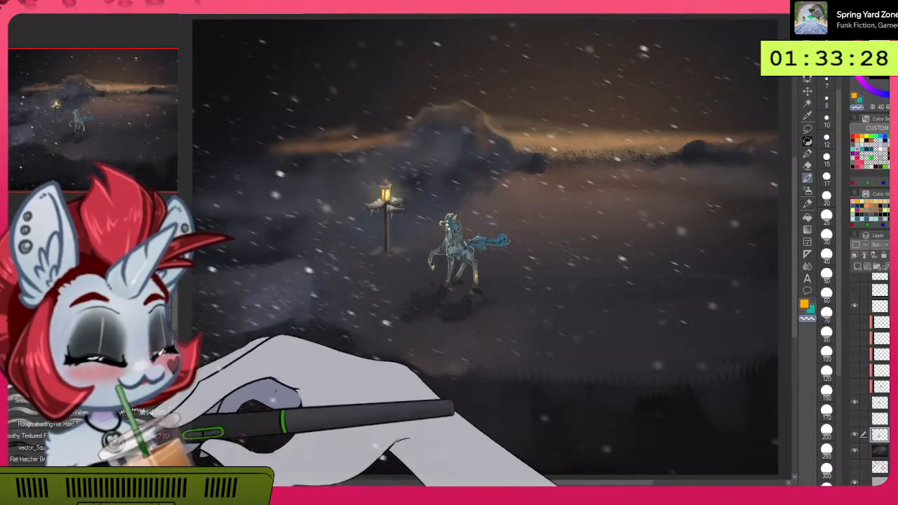
scroll(471, 234, up, 3)
mouse_move(321, 284)
mouse_down()
mouse_move(397, 259)
mouse_move(430, 269)
mouse_up()
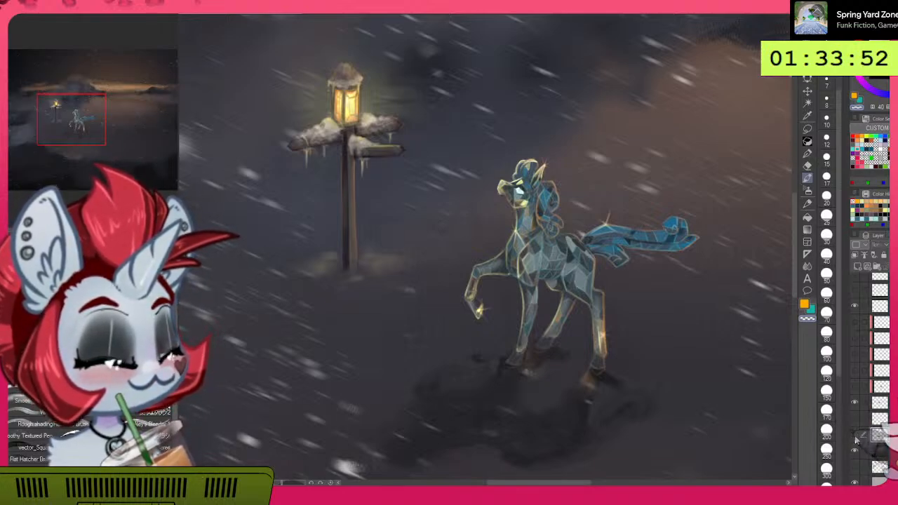
click(855, 440)
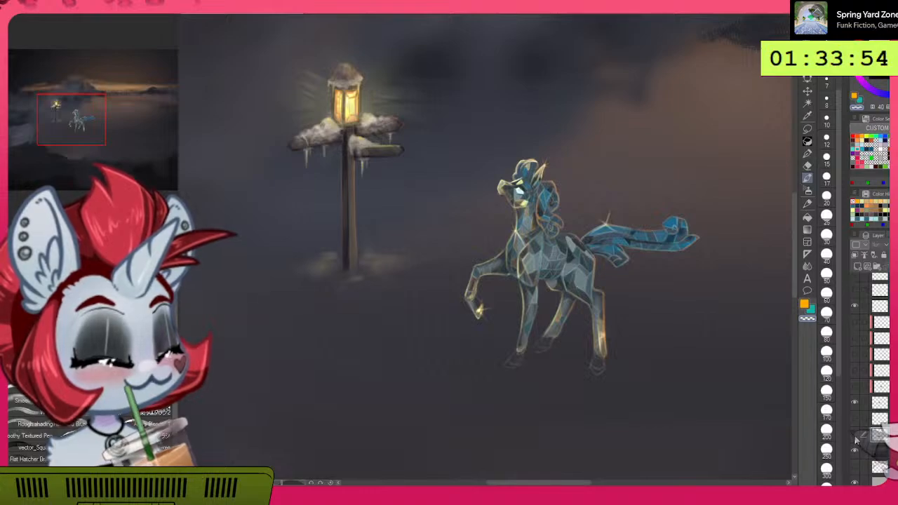
click(856, 435)
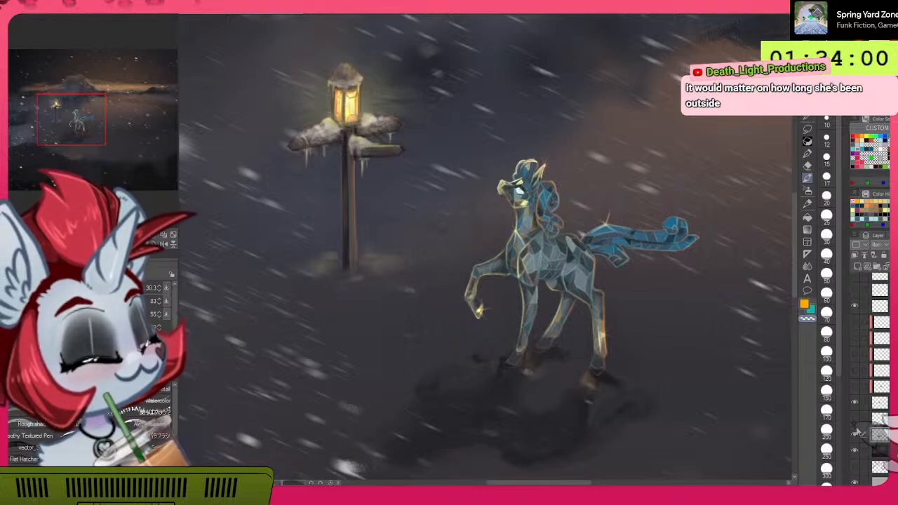
click(856, 404)
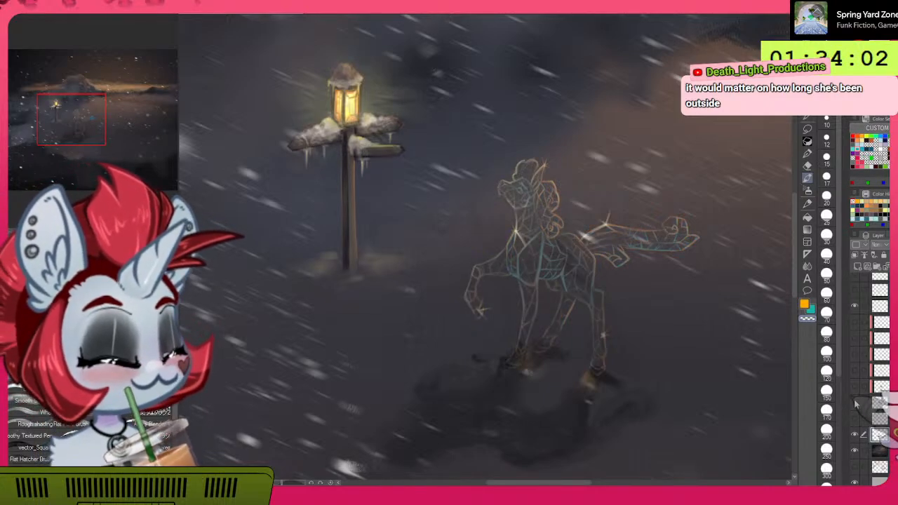
click(855, 403)
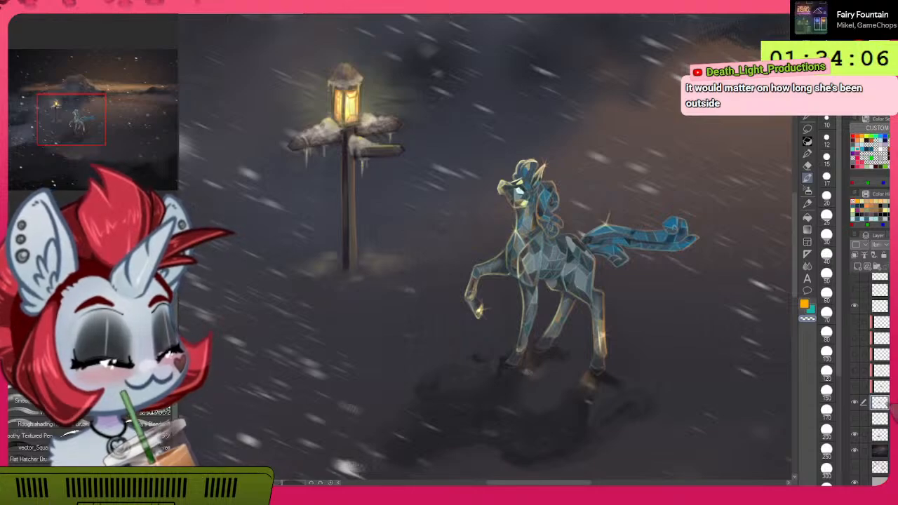
Step: Sample tan and blue-grey tones from the horse and set the brush size to 7 for fine detail on its base layer
alt+click(521, 197)
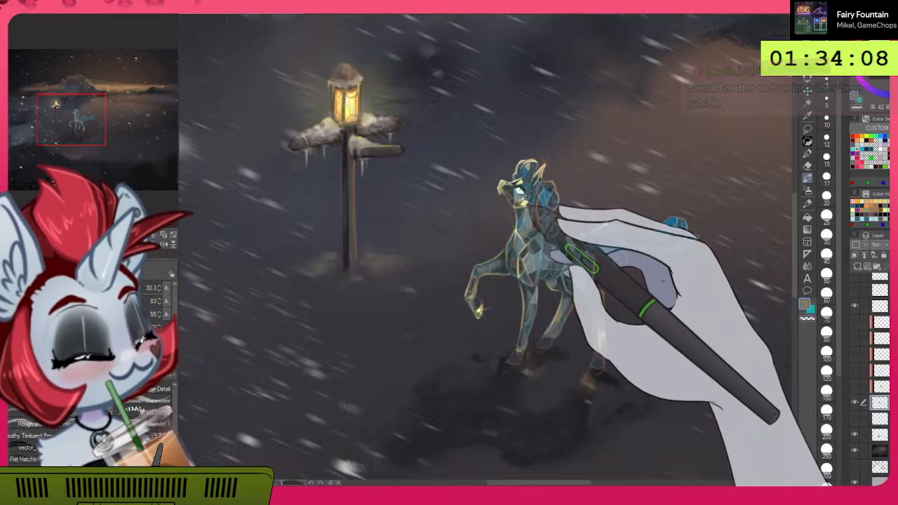
alt+click(506, 189)
click(828, 157)
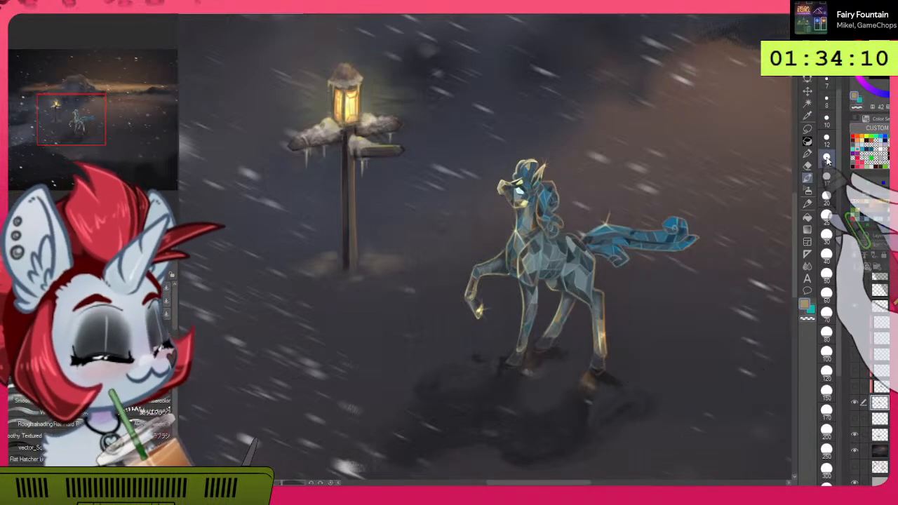
click(827, 85)
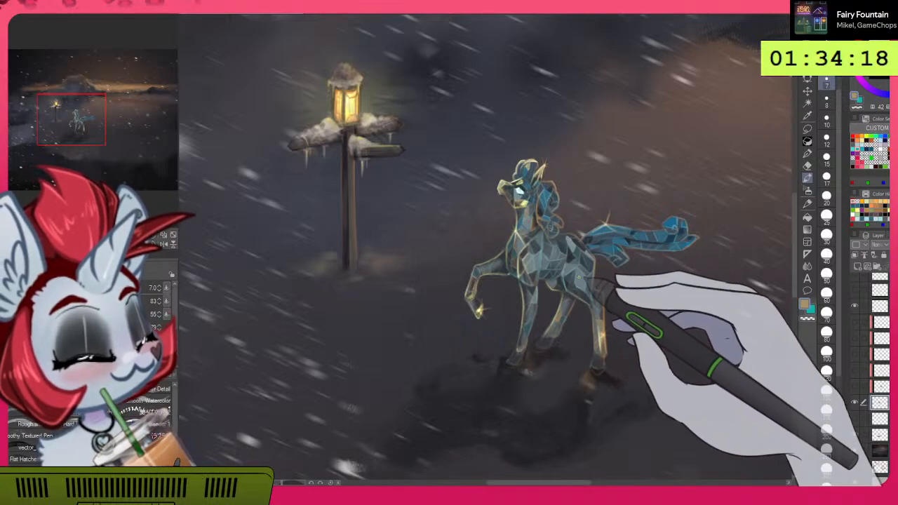
alt+click(565, 258)
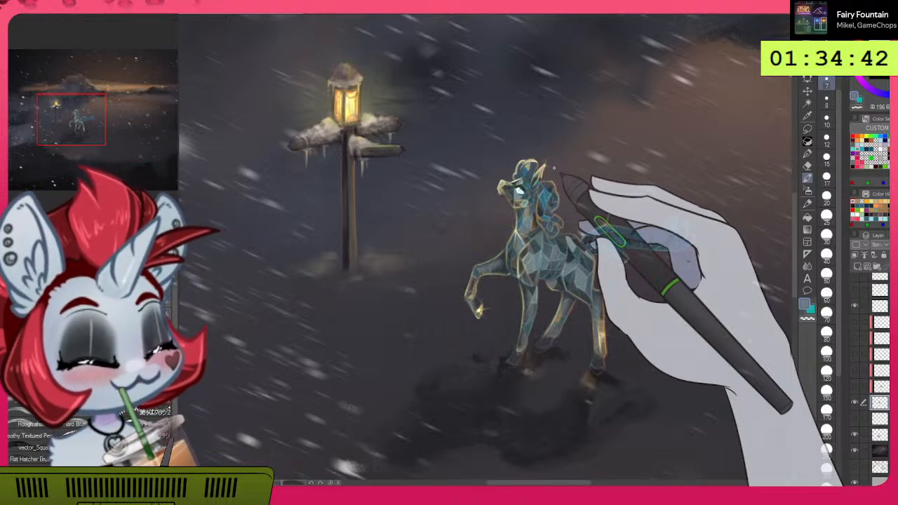
scroll(554, 168, up, 3)
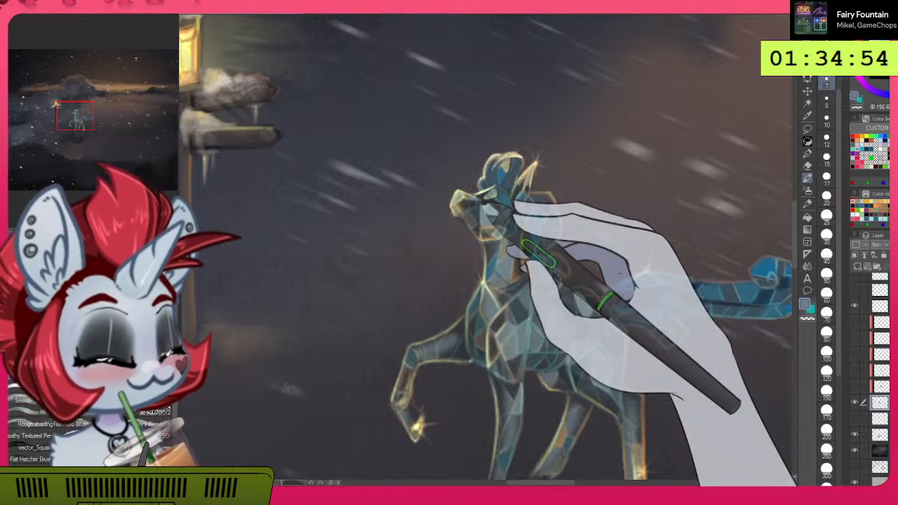
Step: Hide the star sparkle layer and soften the glowing facet lines across the horse's mane, body and tail
click(856, 306)
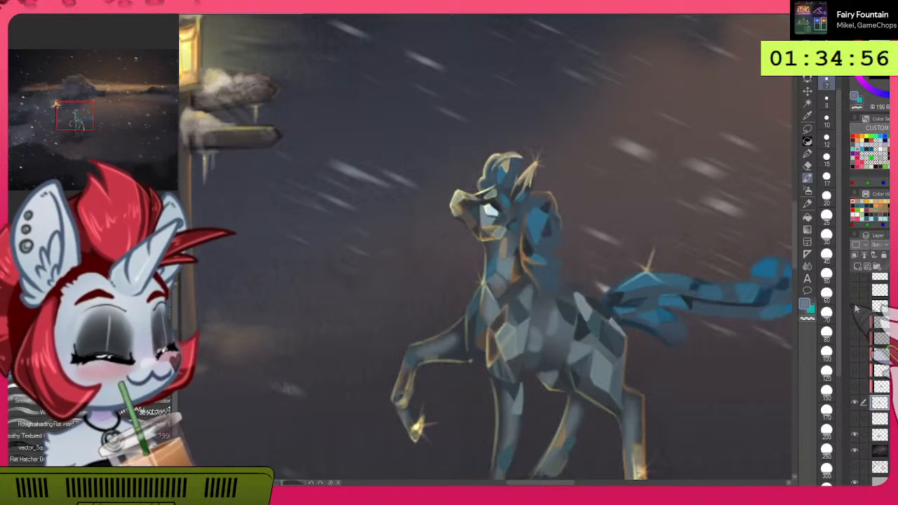
click(856, 306)
scroll(872, 379, up, 3)
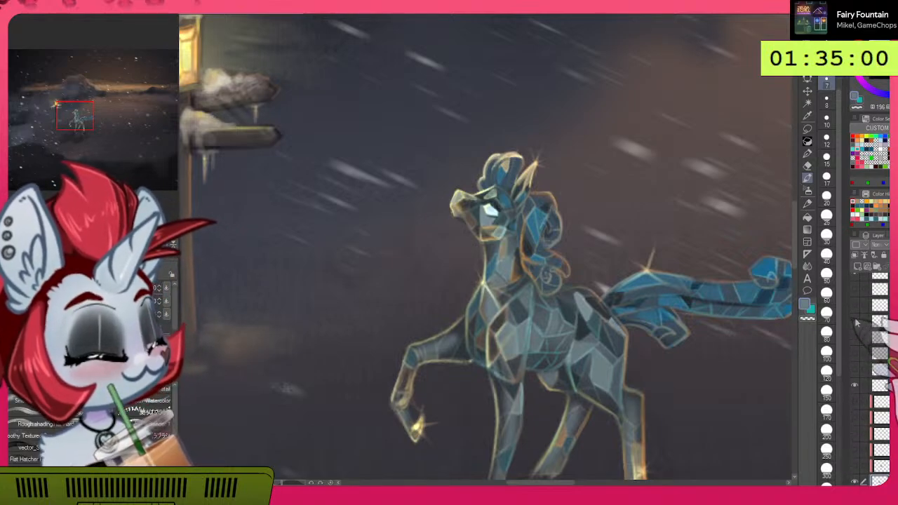
click(856, 323)
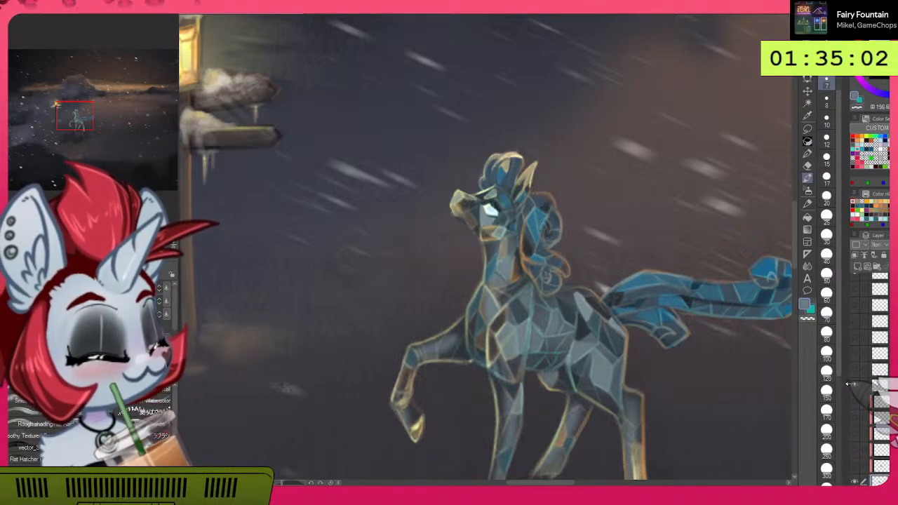
click(855, 386)
click(855, 386)
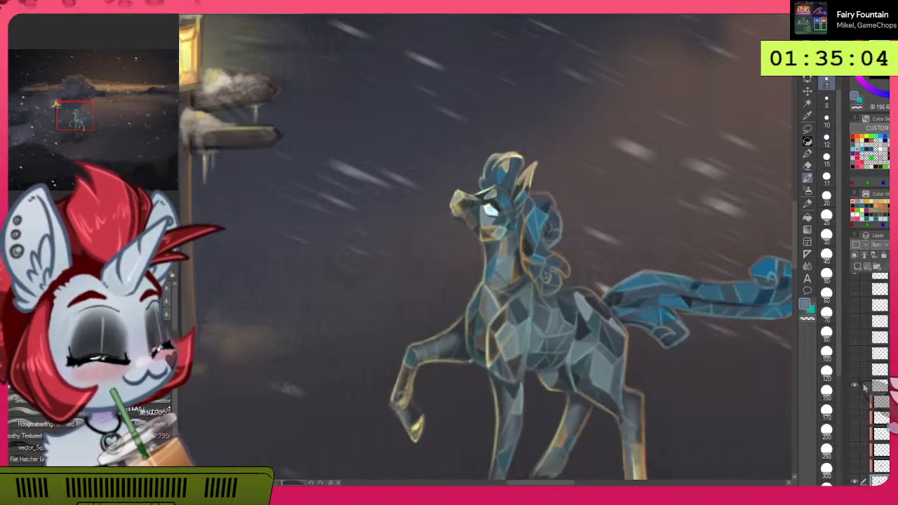
key(ctrl+z)
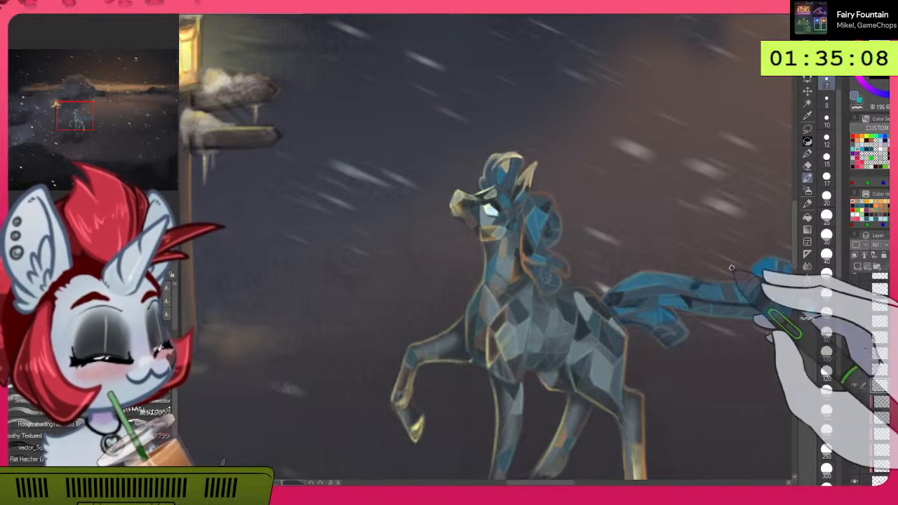
Step: Review the softened lines in the full painting and close up, toggling the horse's base layer
click(173, 235)
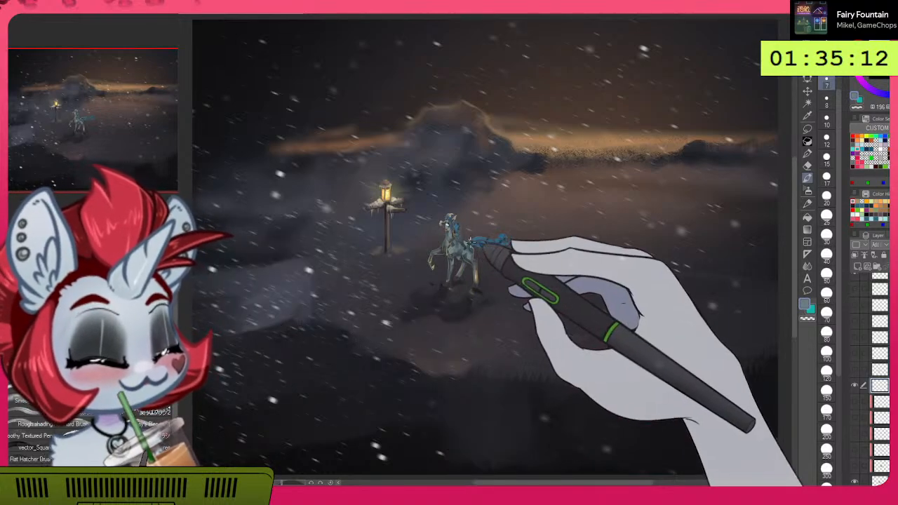
scroll(469, 243, up, 6)
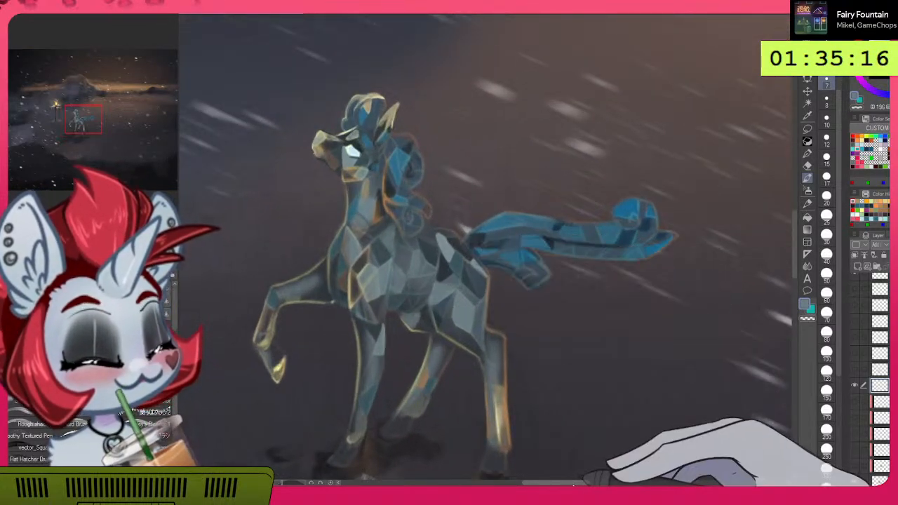
drag(567, 483, 555, 483)
scroll(798, 263, down, 3)
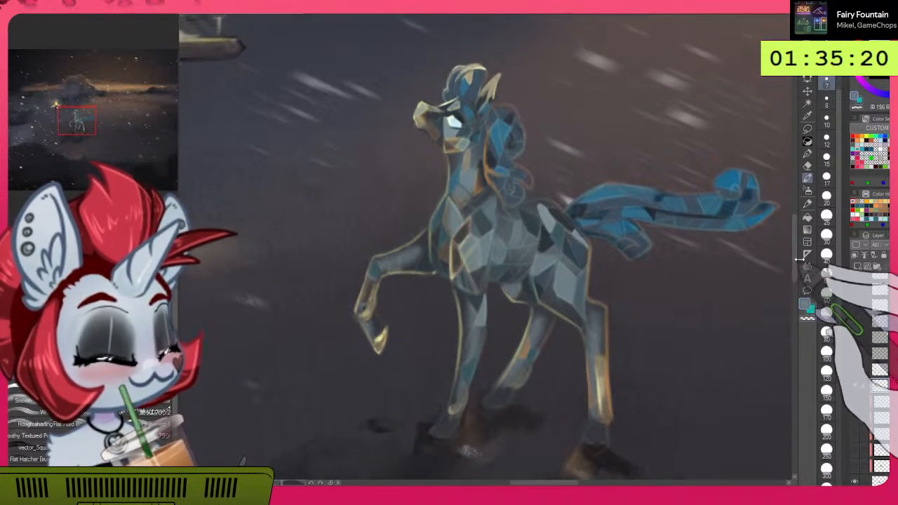
scroll(870, 393, down, 4)
click(855, 409)
click(854, 409)
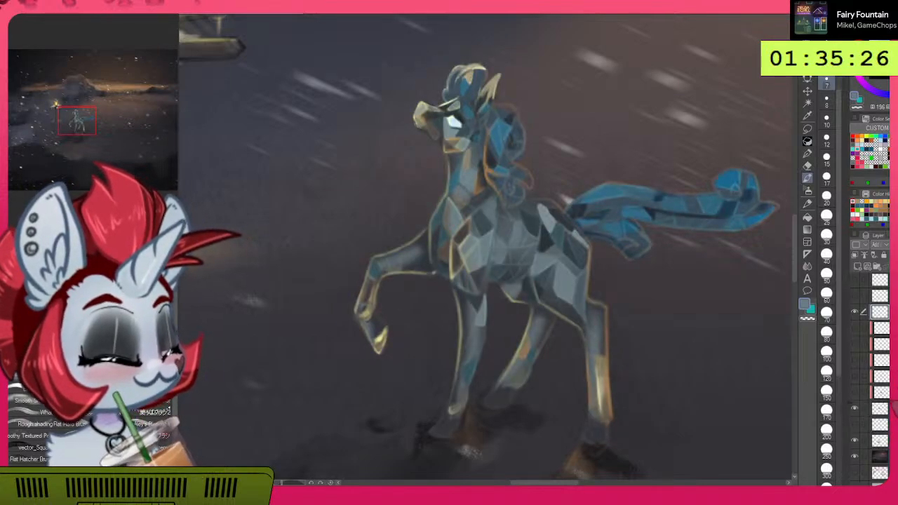
Step: Repaint the facets between the horse's neck and mane in sampled orange-brown and blue tones, comparing the result with the layer hidden
alt+click(489, 156)
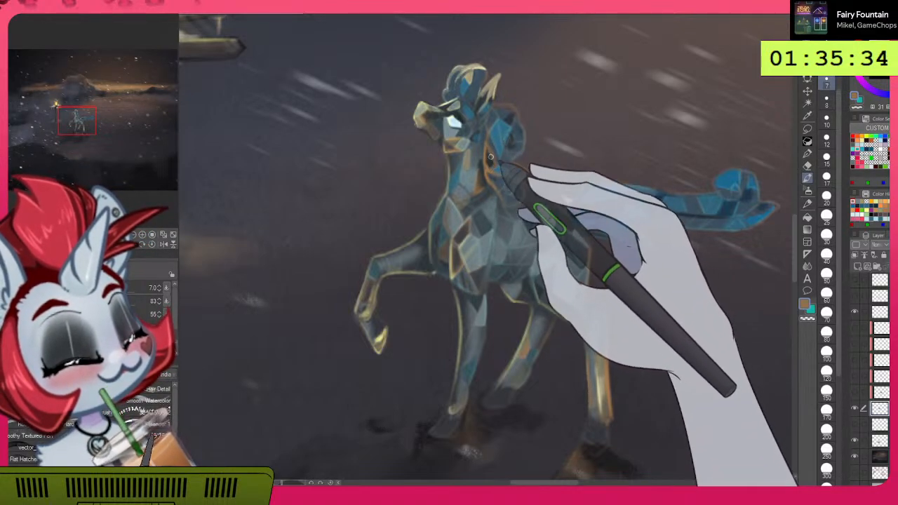
alt+click(489, 158)
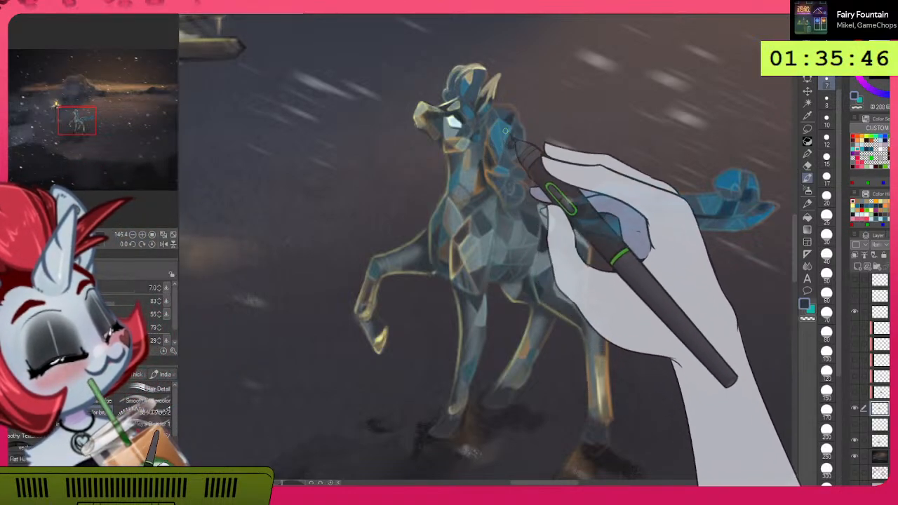
alt+click(496, 131)
drag(495, 135, 493, 147)
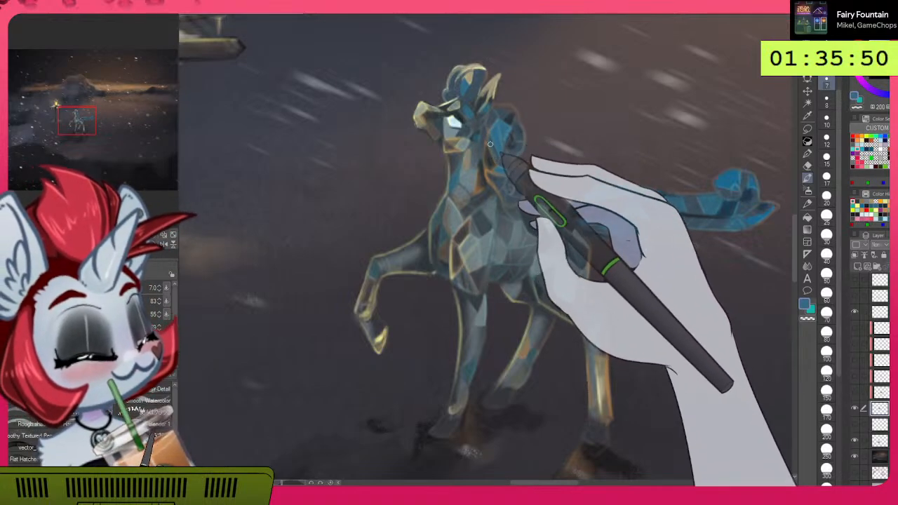
click(856, 408)
click(856, 409)
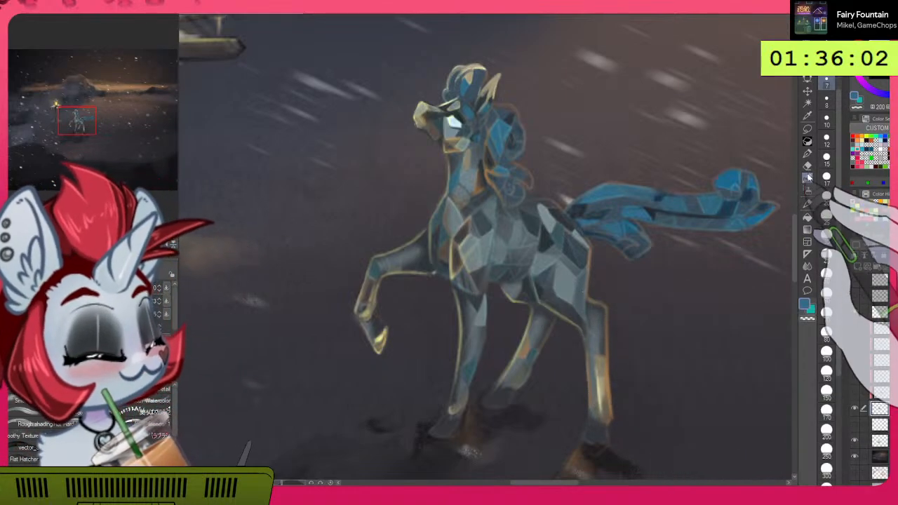
Step: Refine the facets on the horse's supporting front leg with sampled blue-grey tones at a brush size of about 7.3
drag(623, 213, 616, 203)
key(])
key(])
key([)
key([)
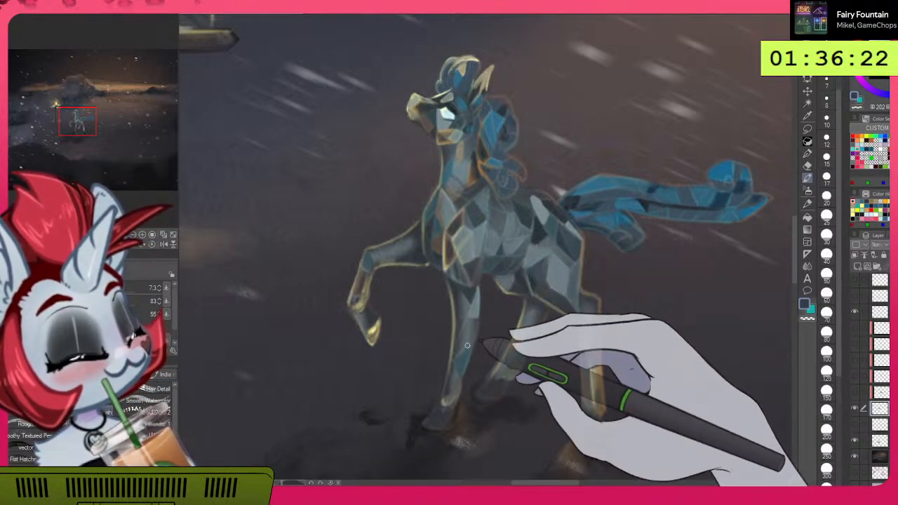
alt+click(461, 360)
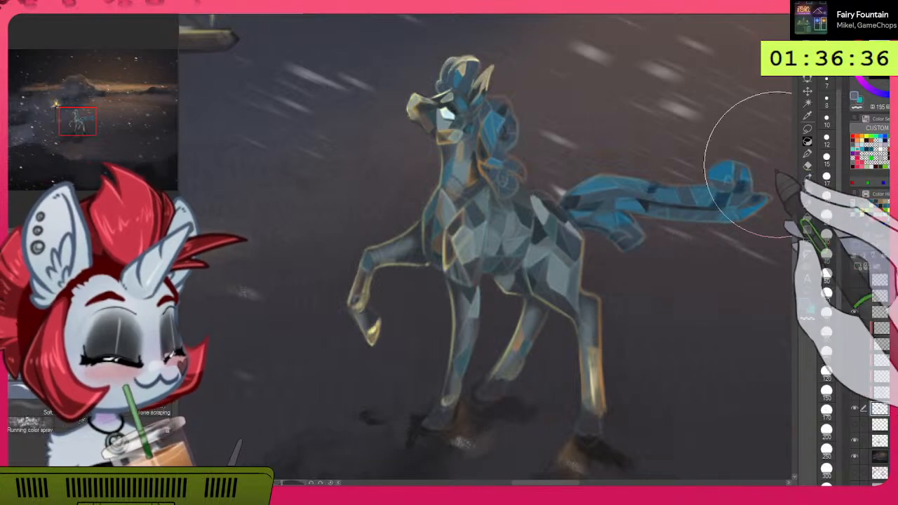
Step: Shade the horse's shoulder and barrel softly with a small airbrush in the sampled blue-grey
click(808, 190)
key([)
key([)
key([)
key([)
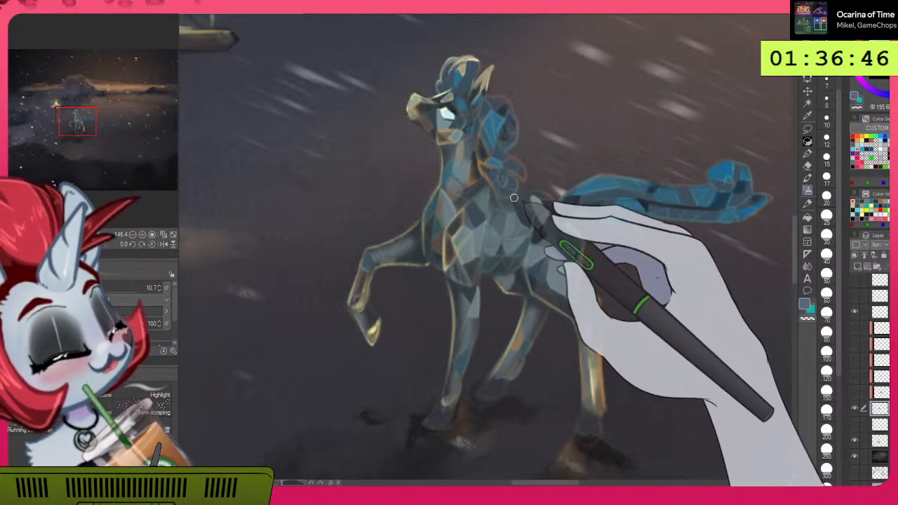
key(bracketright)
key(bracketright)
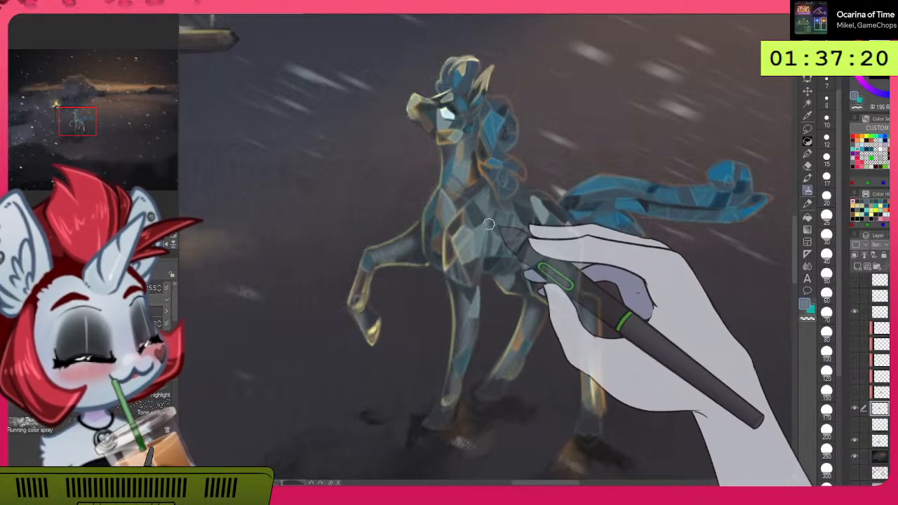
Step: Redefine the facets across the horse's shoulder and barrel with the watercolour brush, using a tone sampled from the chest
click(807, 178)
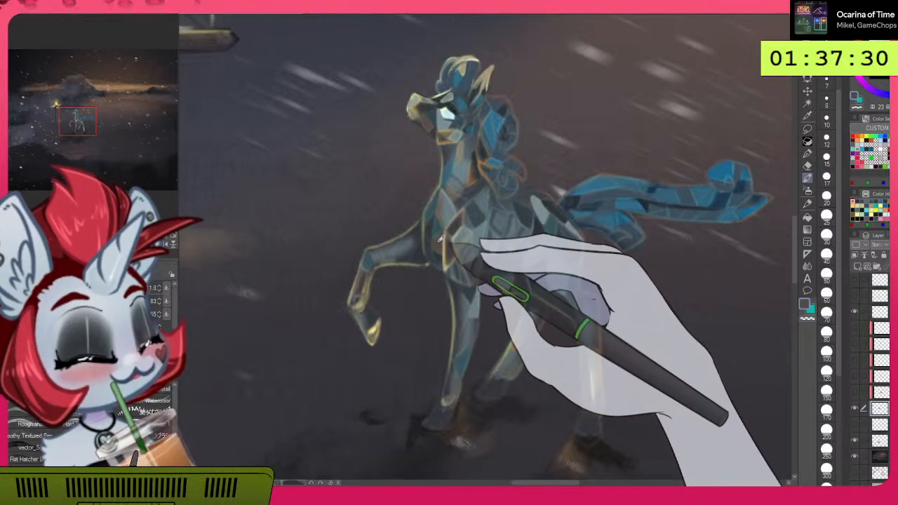
alt+click(441, 239)
drag(464, 237, 472, 246)
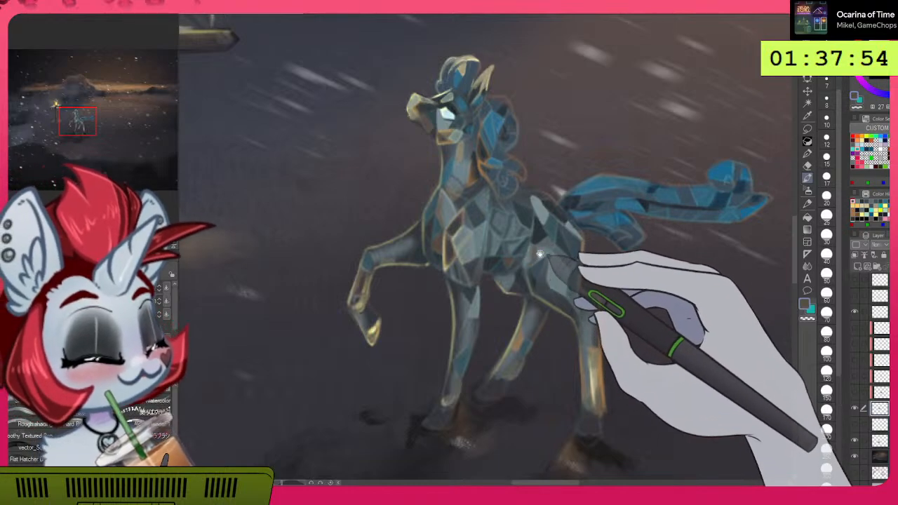
scroll(540, 254, down, 5)
scroll(646, 203, up, 1)
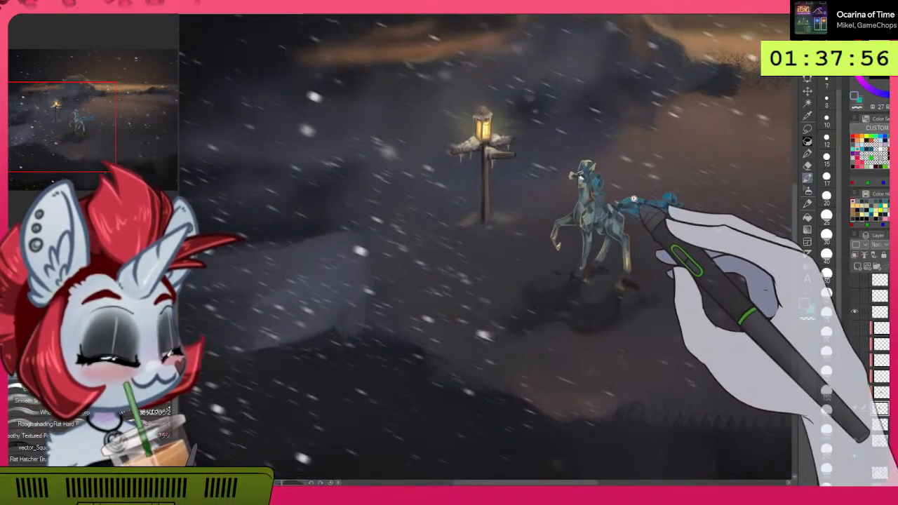
scroll(634, 199, up, 4)
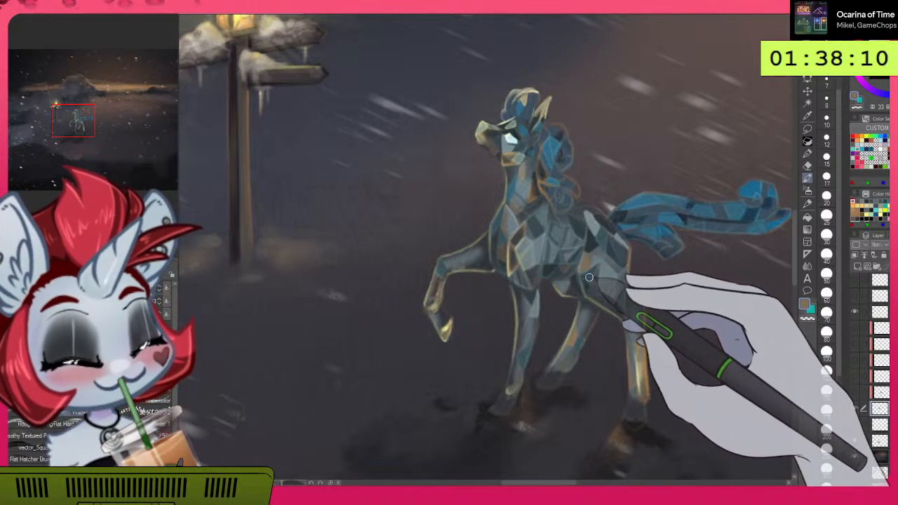
Step: Sample the golden tone from the chest outline and add warm facet accents to the horse's flank
scroll(590, 277, down, 6)
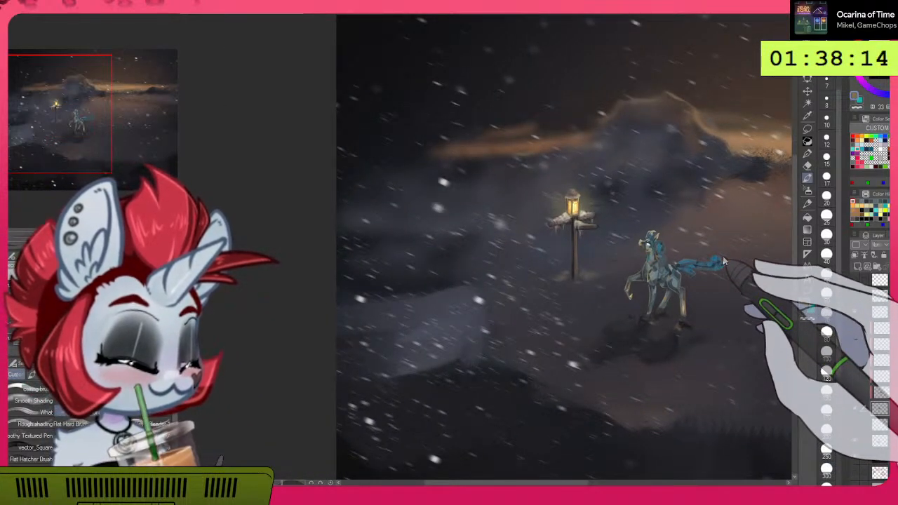
scroll(725, 262, up, 6)
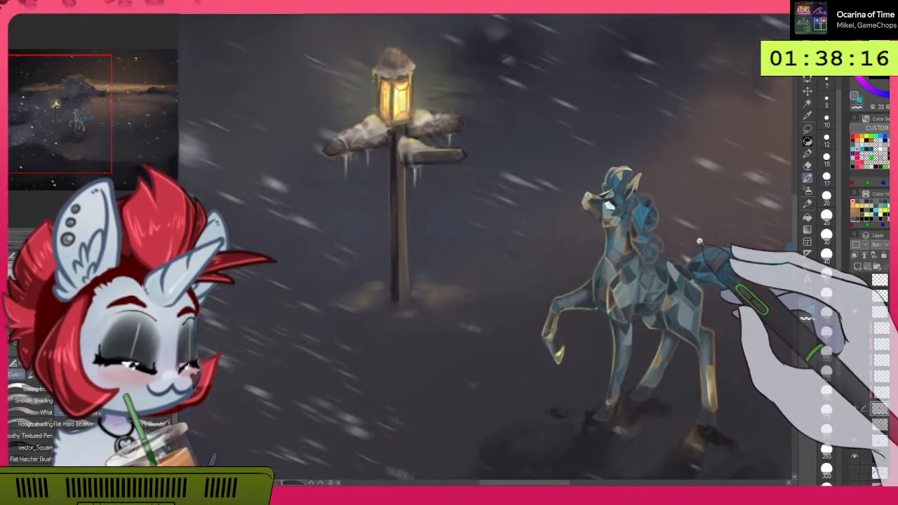
drag(702, 260, 645, 188)
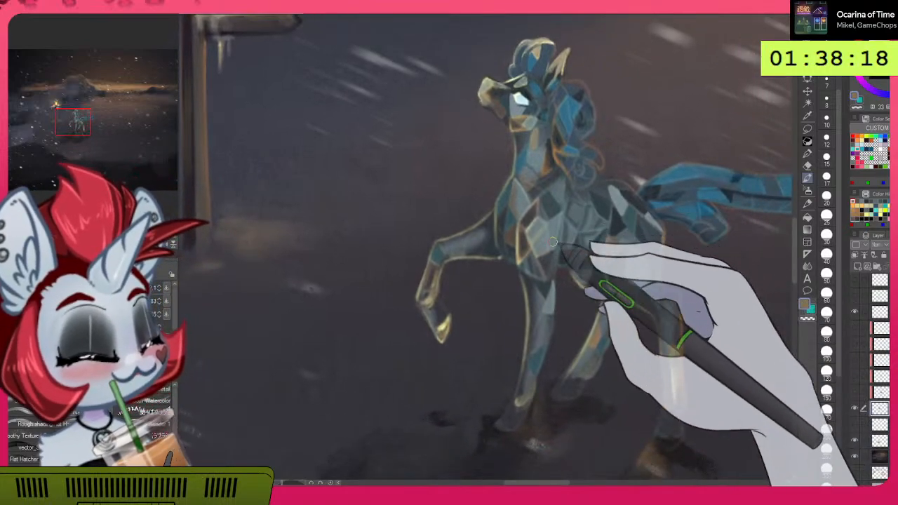
alt+click(521, 259)
drag(604, 253, 605, 255)
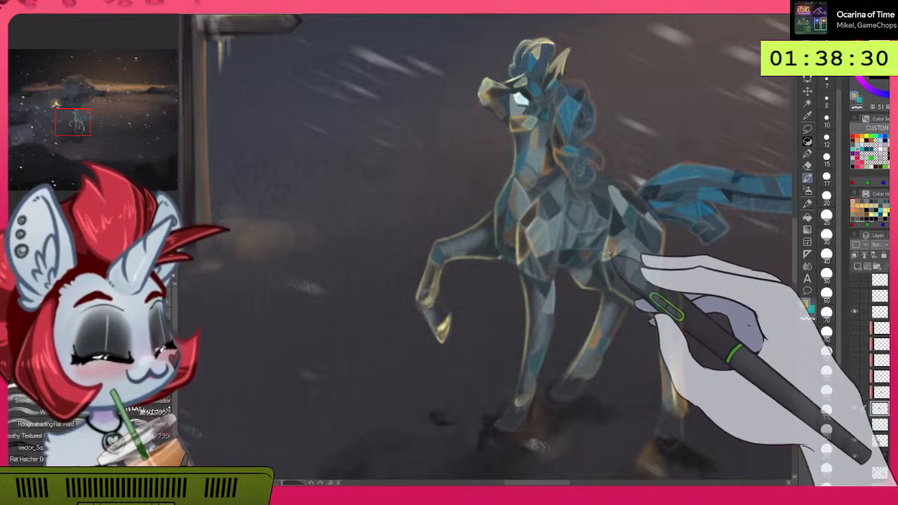
alt+click(603, 258)
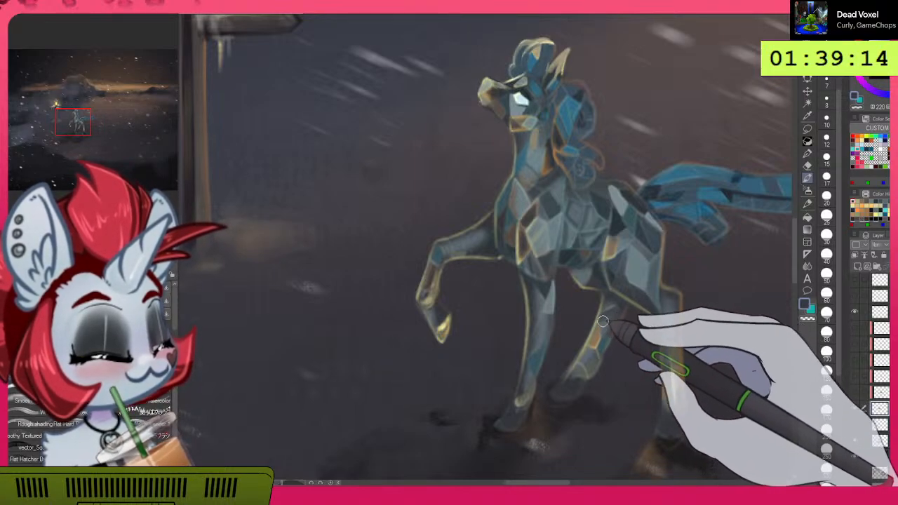
Step: Sample a golden tone from the flank and trace glowing edges along the horse's belly and upper thigh
scroll(716, 322, down, 5)
scroll(719, 348, down, 2)
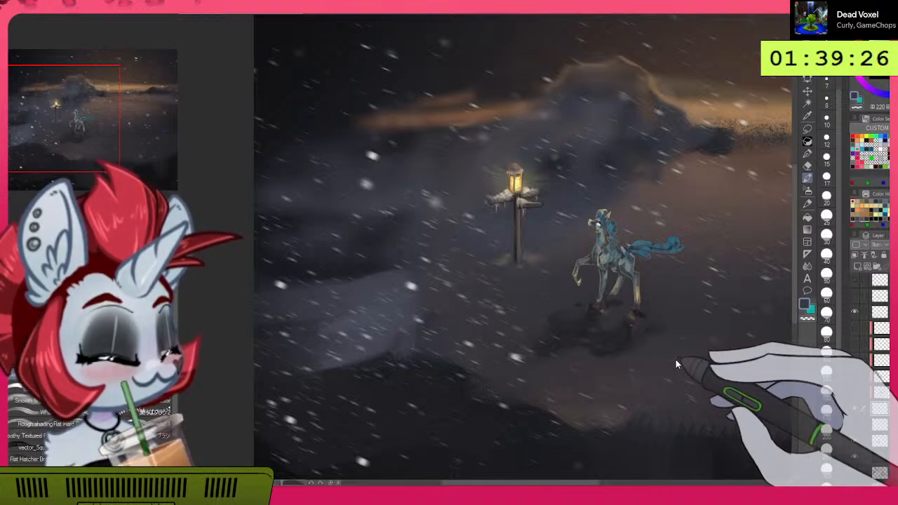
drag(621, 252, 663, 215)
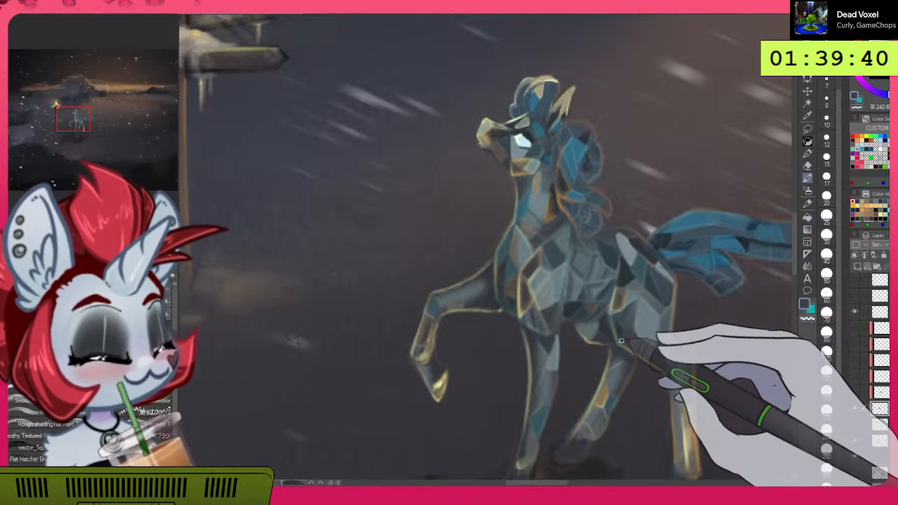
alt+click(631, 296)
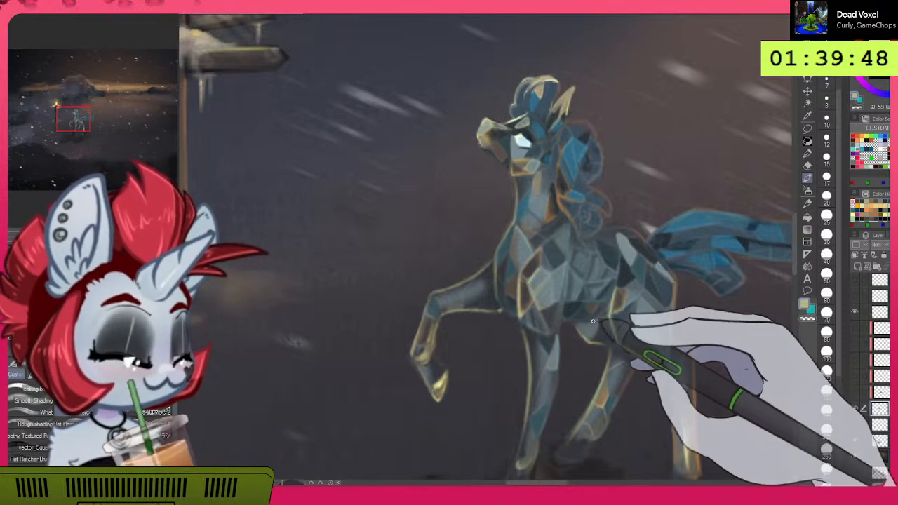
drag(635, 377, 449, 424)
drag(632, 372, 383, 204)
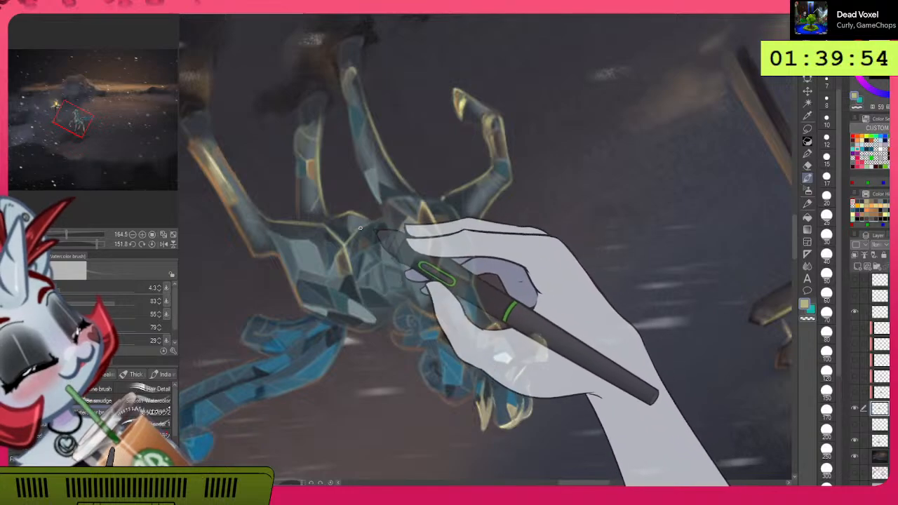
Step: Trace a golden outline along the upper and lower edges of the horse's supporting front leg
drag(627, 255, 484, 393)
drag(590, 279, 587, 365)
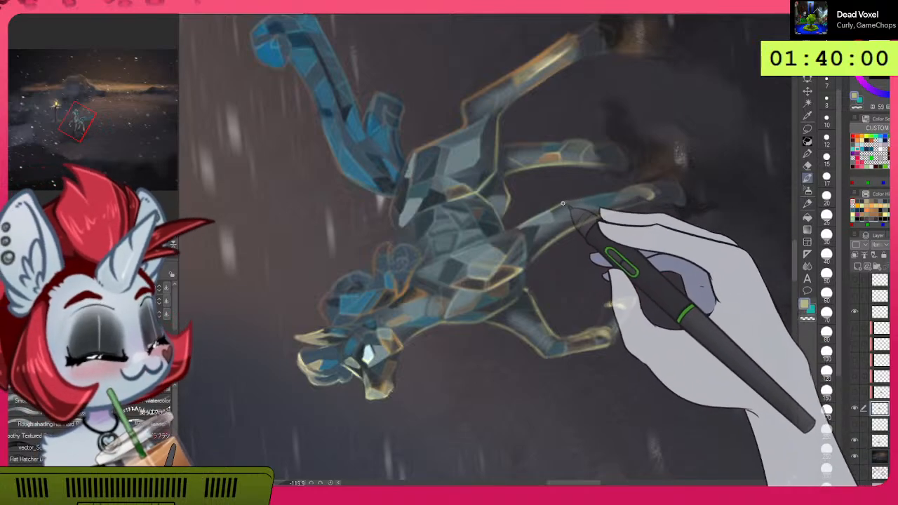
drag(579, 200, 626, 189)
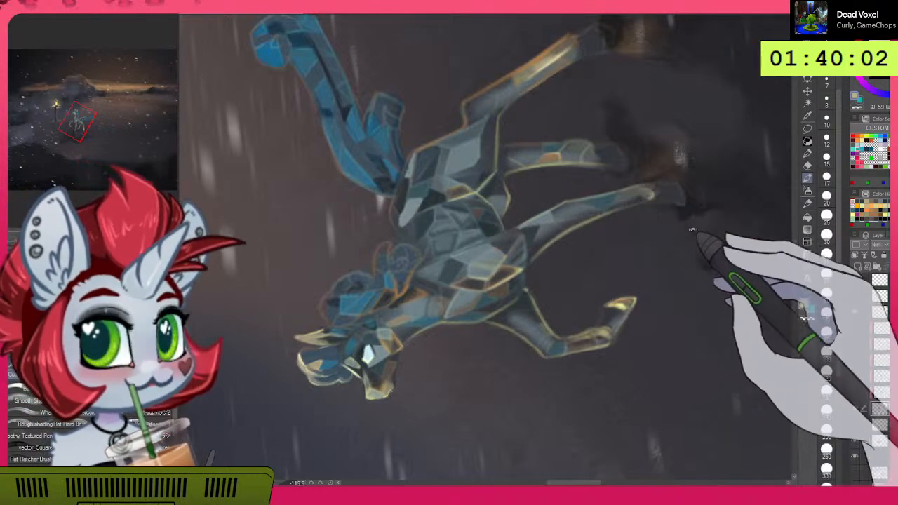
Step: Strengthen the golden outline along the horse's rump and nearer hind leg, rotating the canvas to suit each stroke
drag(684, 215, 498, 390)
drag(577, 316, 661, 321)
drag(692, 371, 599, 304)
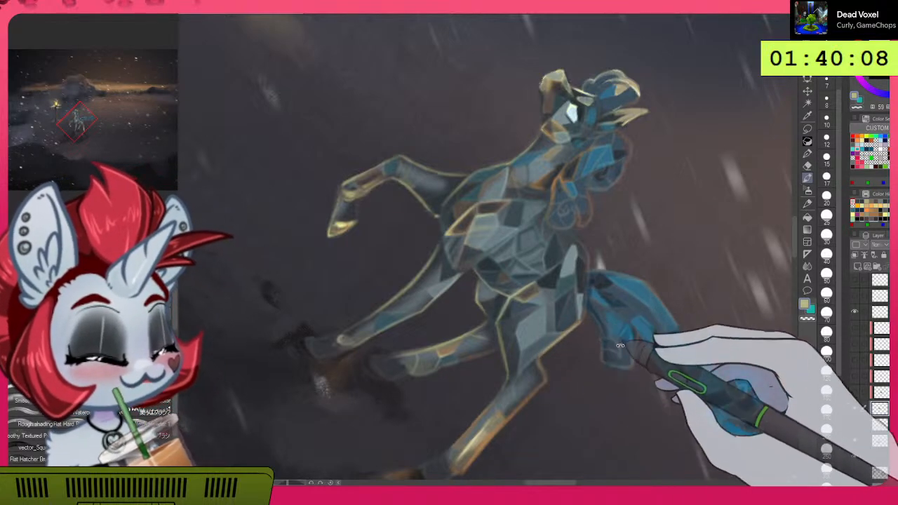
drag(614, 340, 611, 265)
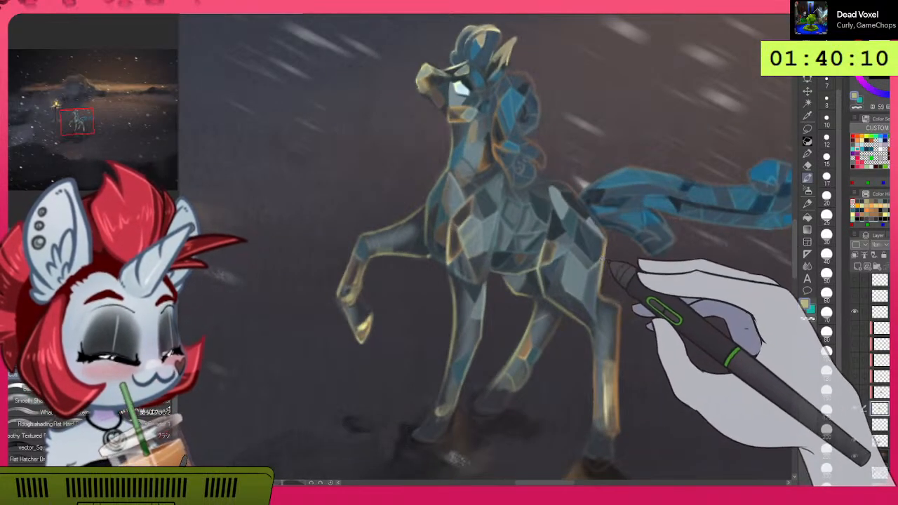
drag(612, 299, 603, 259)
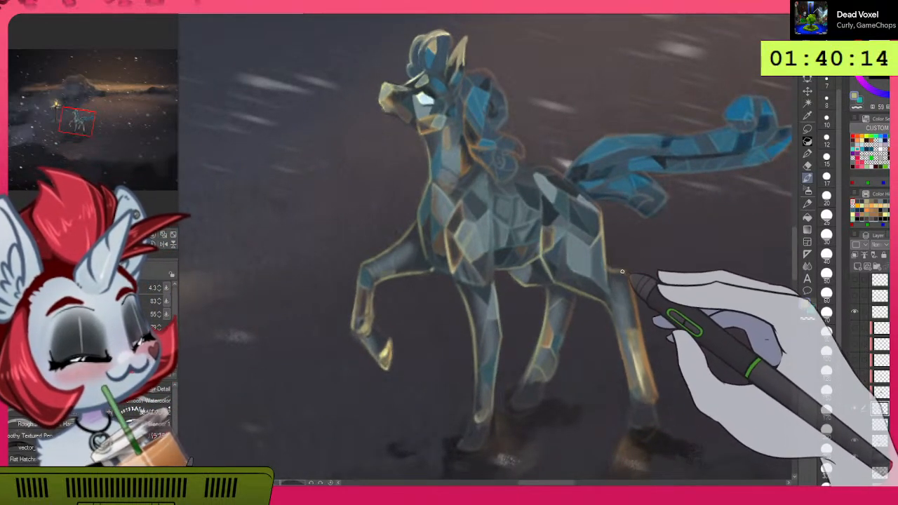
drag(698, 321, 660, 226)
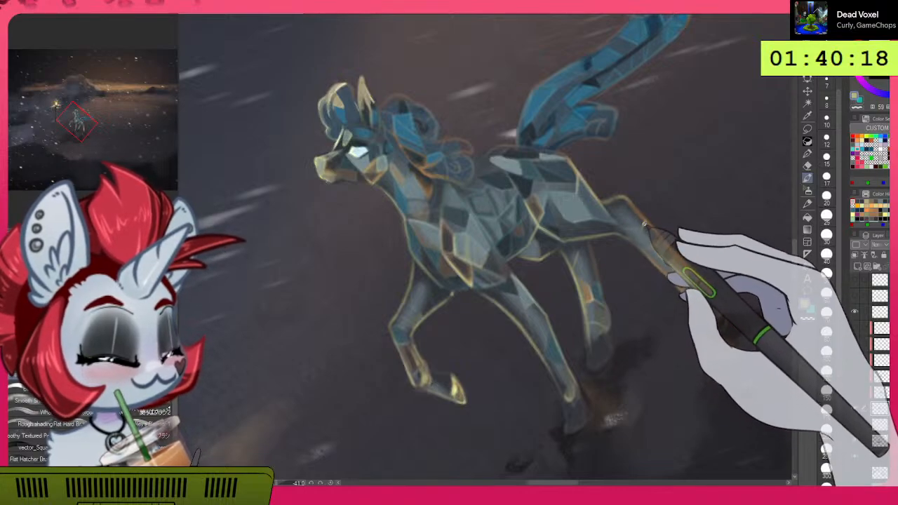
drag(639, 247, 561, 341)
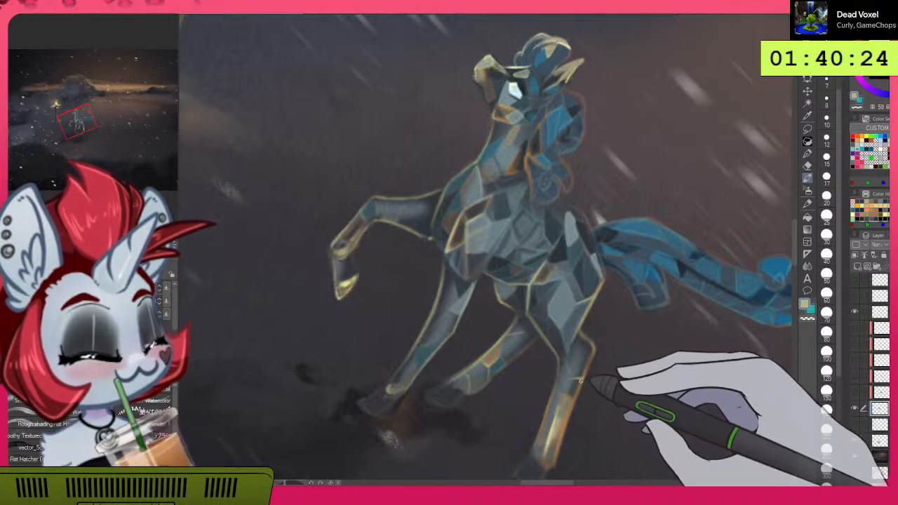
drag(661, 301, 577, 435)
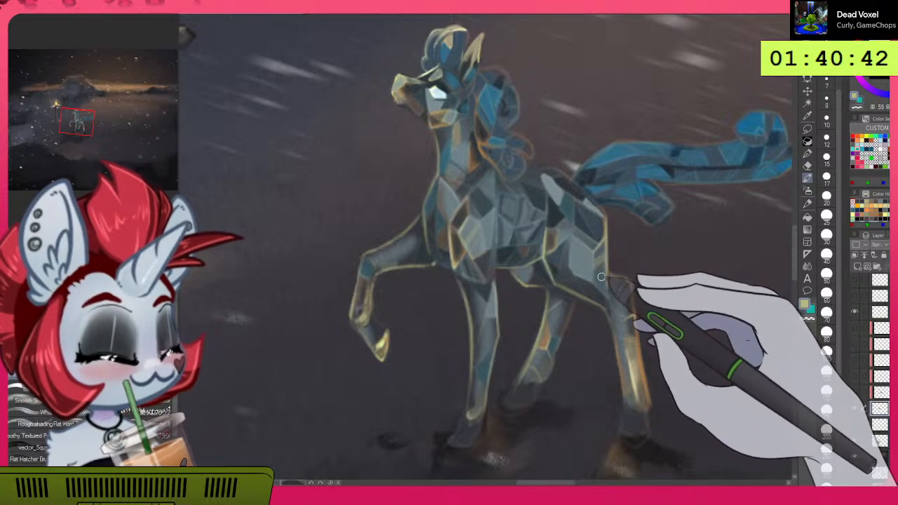
Step: Refine the facet edges on the horse's nearer thigh in a muted brown tone, using a smaller brush
scroll(604, 270, down, 5)
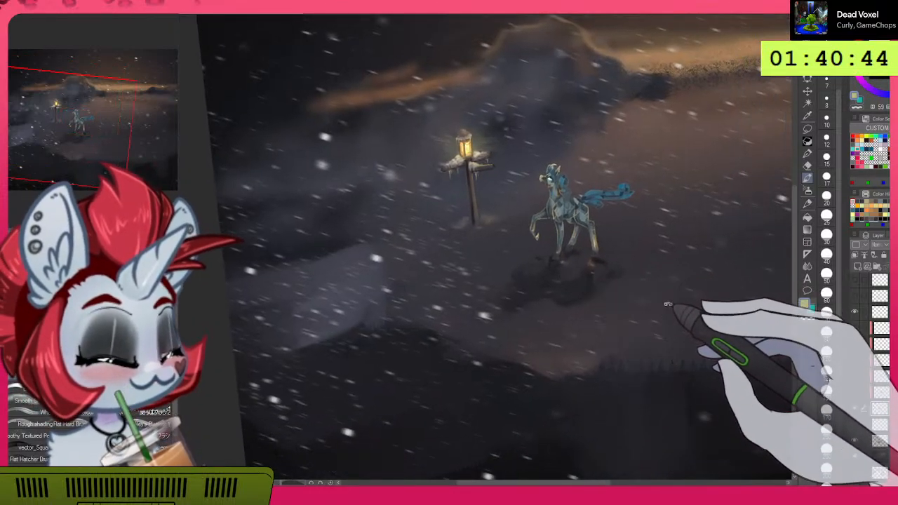
scroll(609, 296, up, 2)
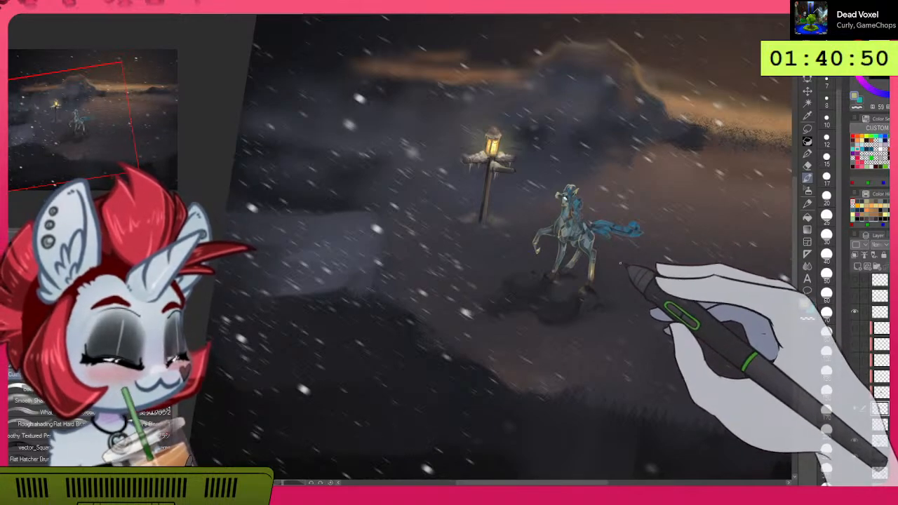
scroll(611, 264, down, 3)
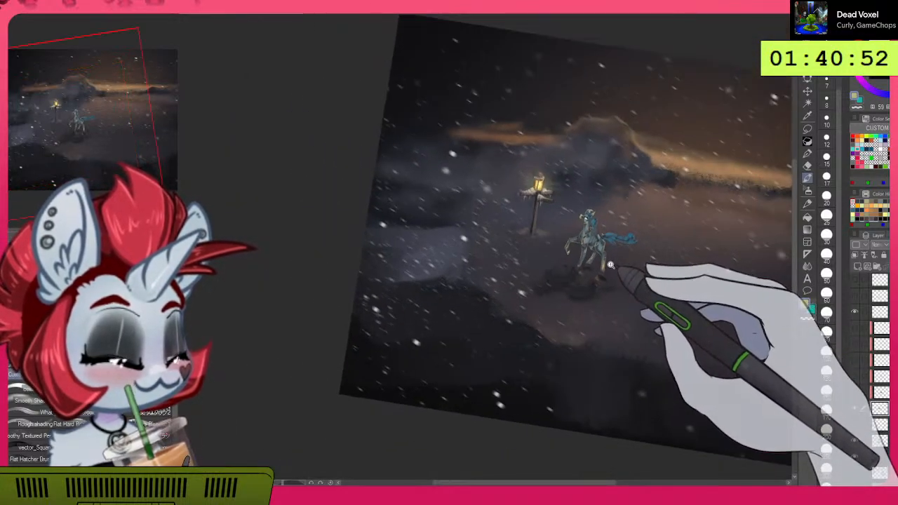
scroll(628, 251, up, 5)
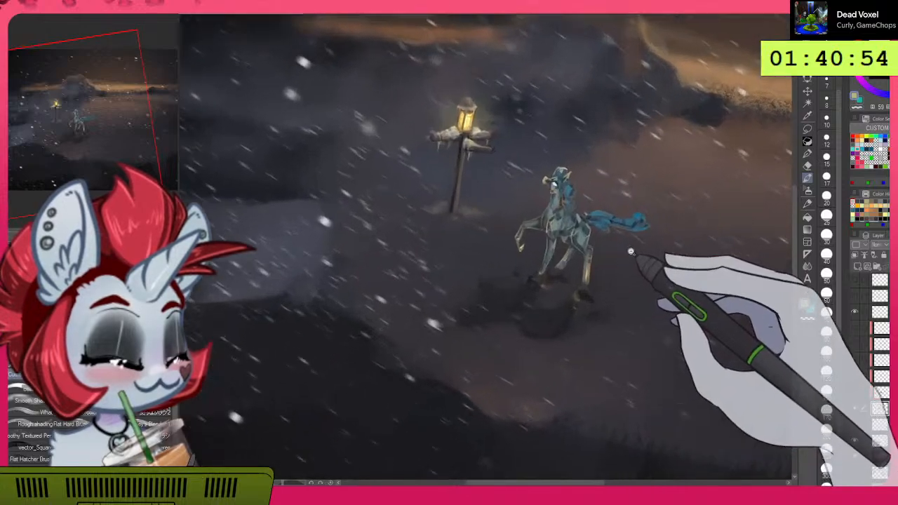
scroll(659, 224, up, 3)
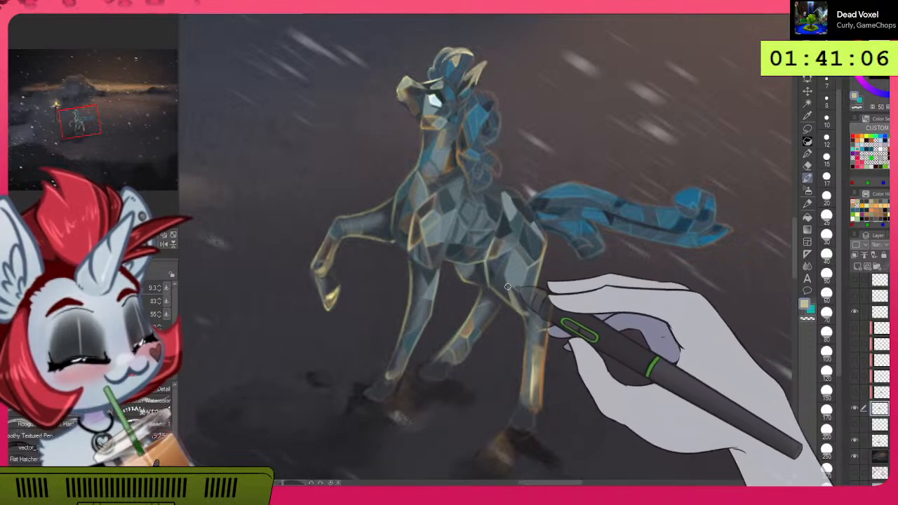
key(bracketleft)
key(bracketleft)
key(bracketleft)
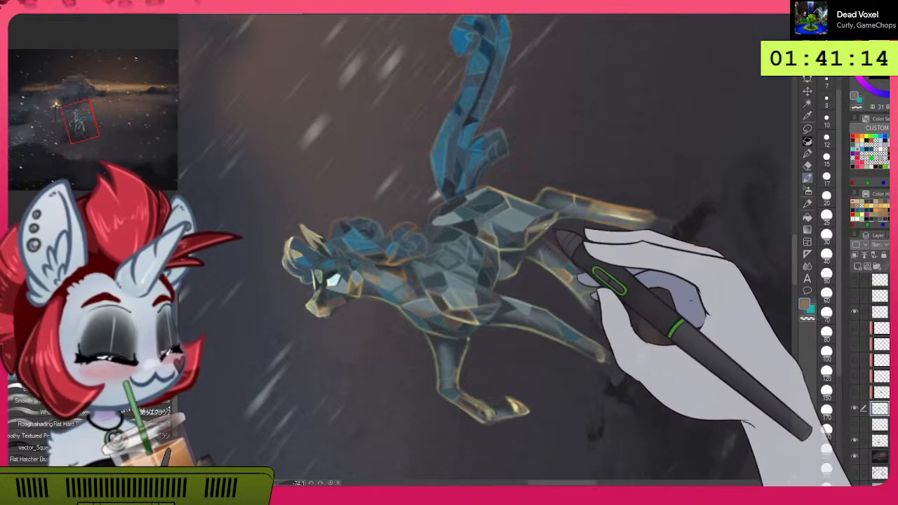
drag(602, 226, 457, 421)
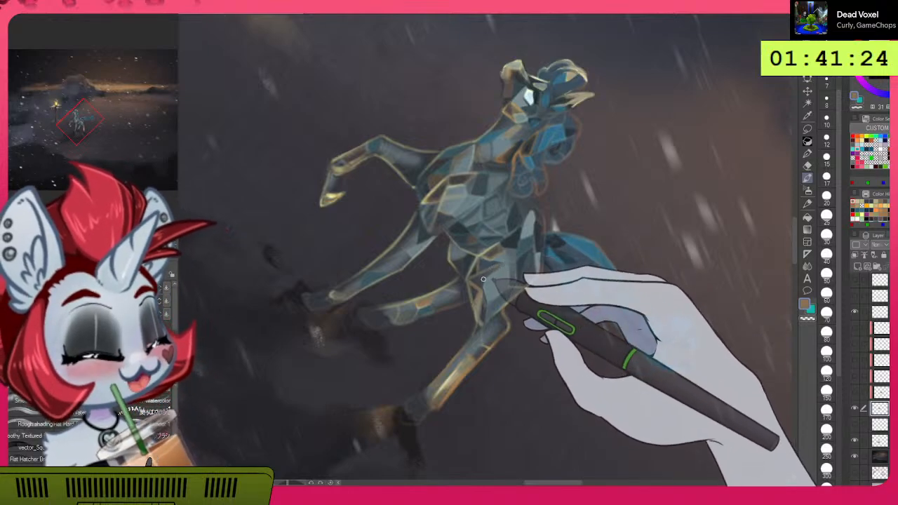
drag(510, 260, 584, 118)
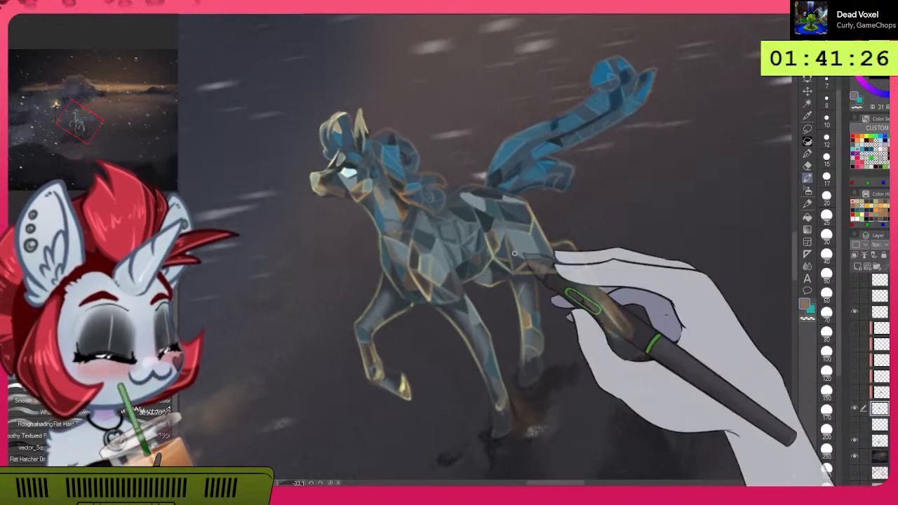
drag(534, 237, 482, 367)
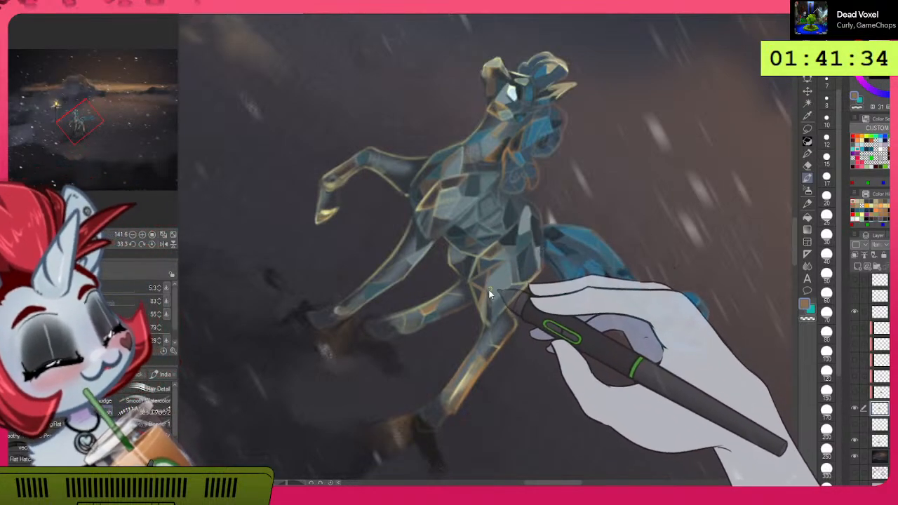
Step: Add fine warm brown accent lines along the lower thigh facets with a reduced brush size
key(bracketleft)
key(bracketleft)
key(bracketleft)
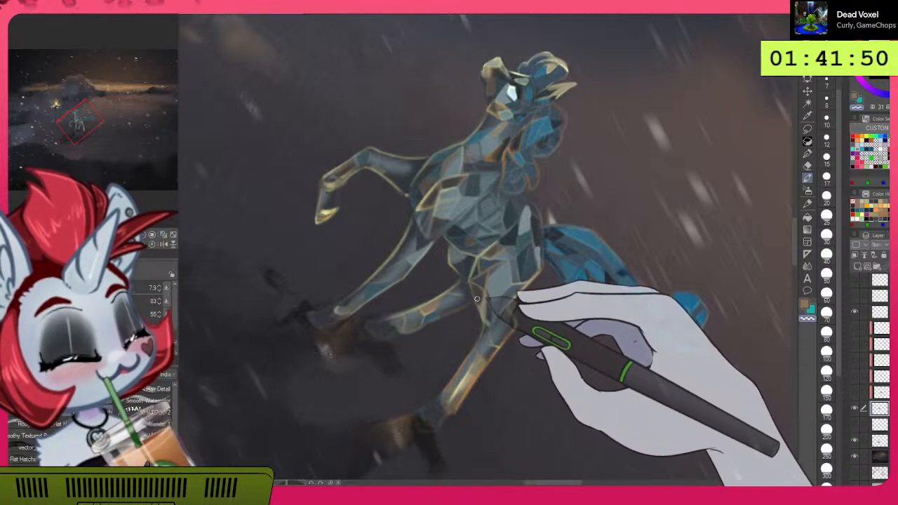
drag(533, 363, 542, 243)
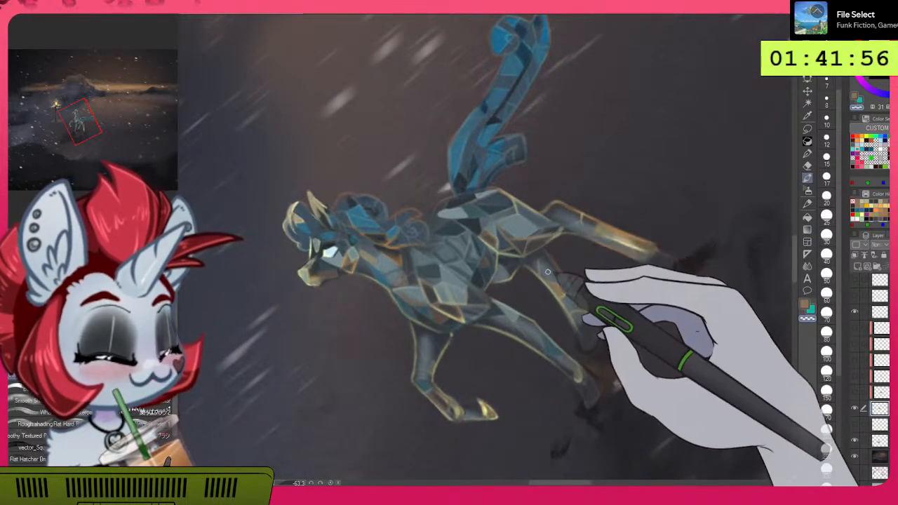
Step: Sample a pale golden tone from the thigh and brighten the outlines of the thigh and nearer hind leg
alt+click(537, 236)
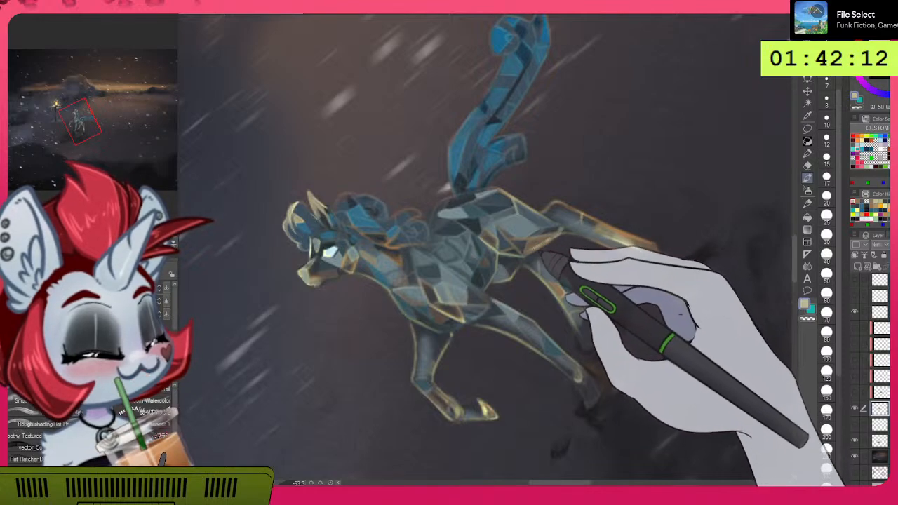
drag(649, 285, 514, 429)
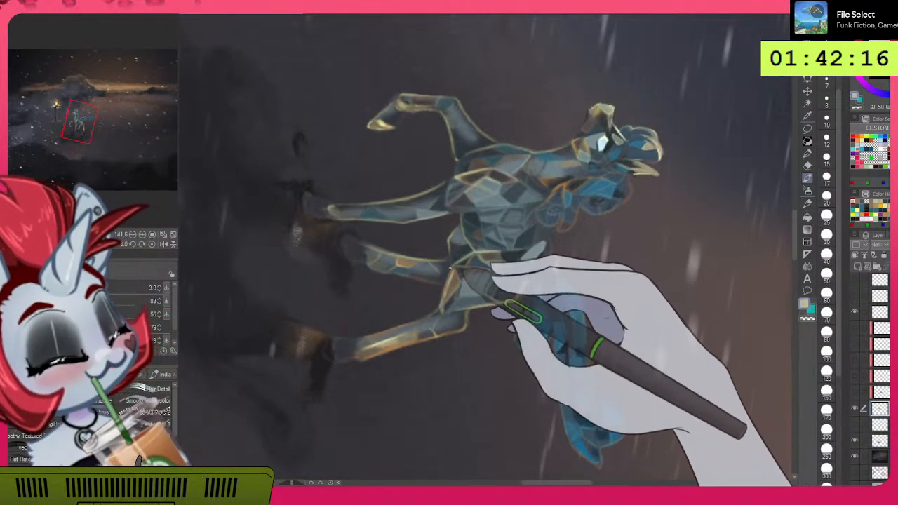
drag(482, 301, 463, 365)
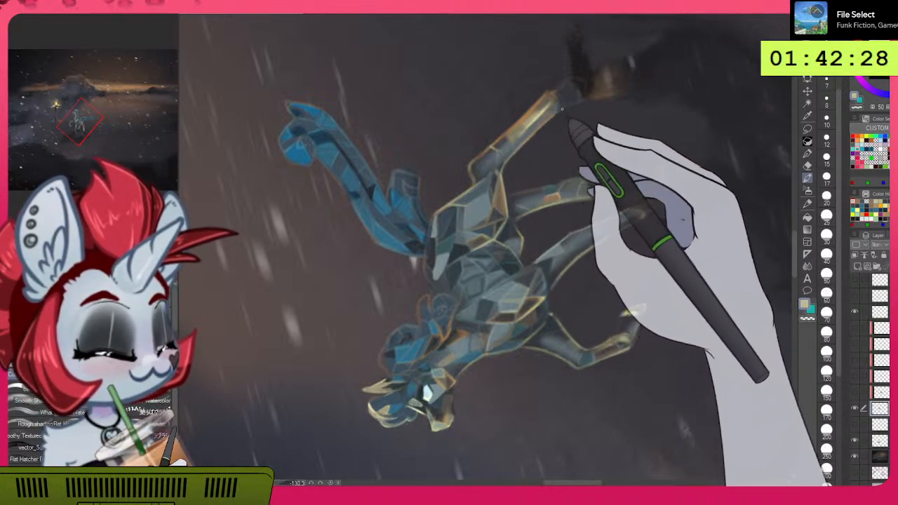
drag(615, 175, 553, 397)
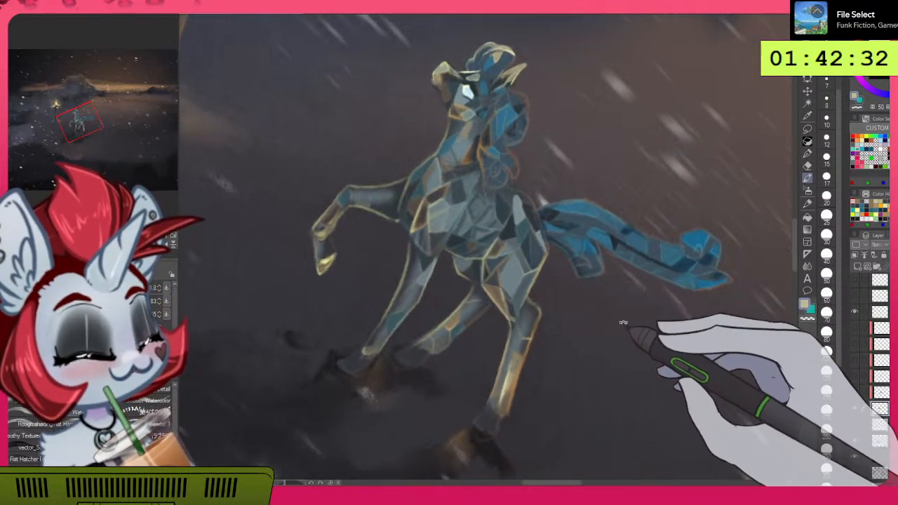
drag(606, 332, 590, 118)
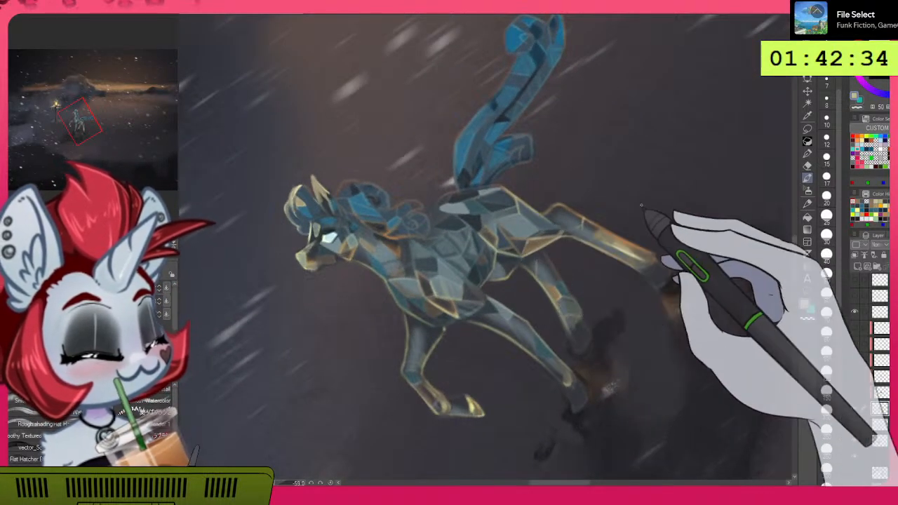
drag(732, 370, 627, 373)
drag(485, 246, 540, 355)
Step: Airbrush a soft orange glow over the horse's rump and thigh facets
click(807, 191)
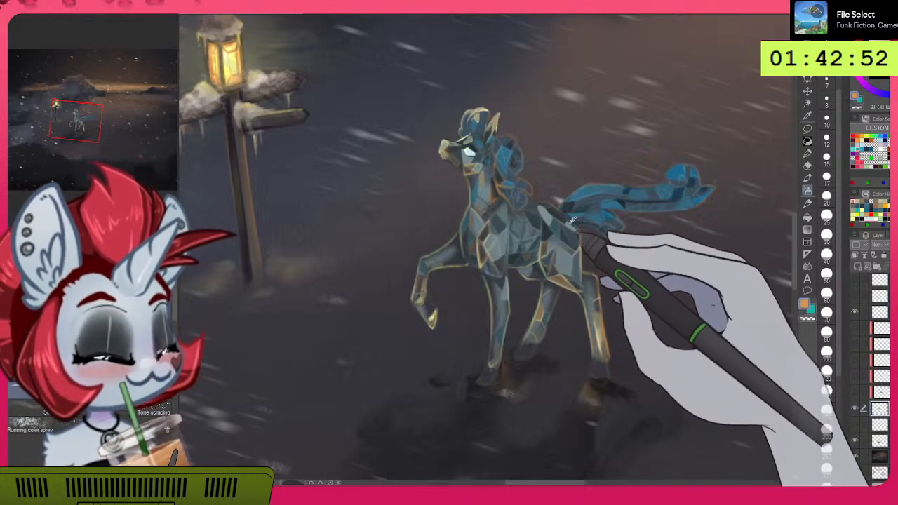
drag(551, 218, 564, 228)
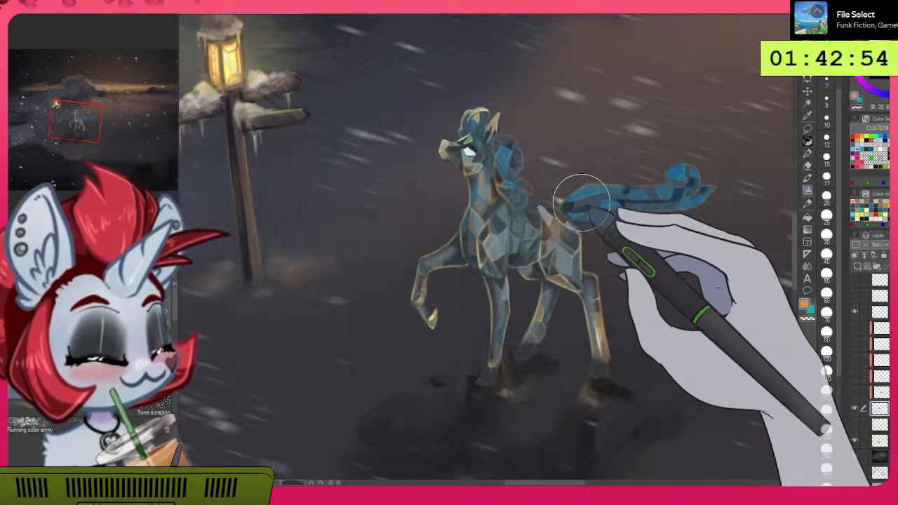
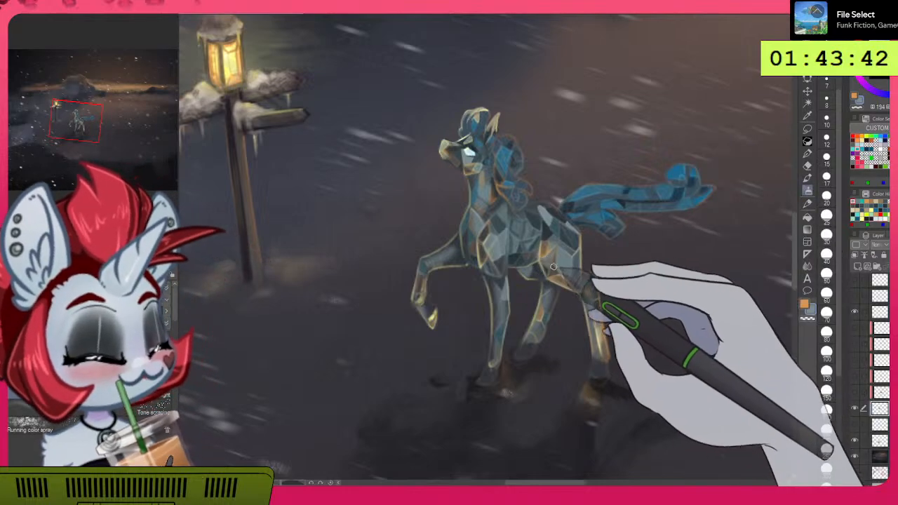
Step: Return to the painting brush at a smaller size and define the thigh facets in blue-grey
click(808, 178)
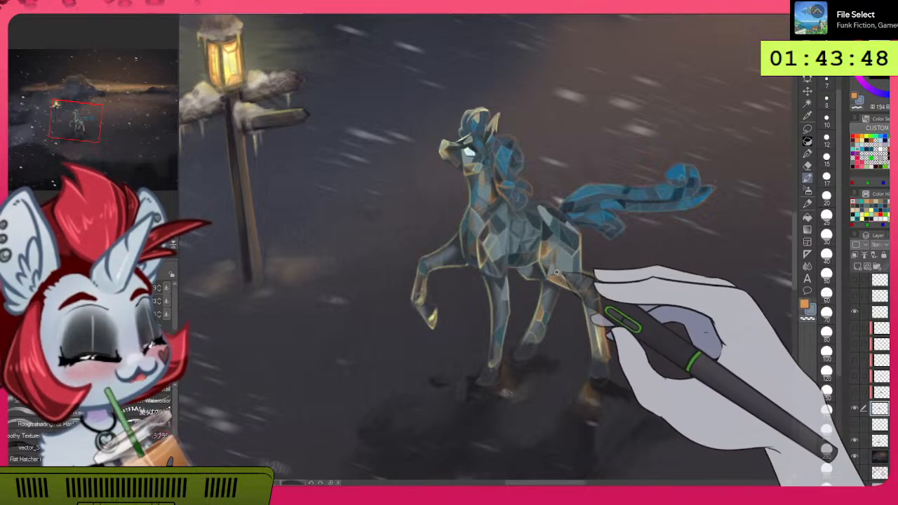
drag(715, 271, 516, 357)
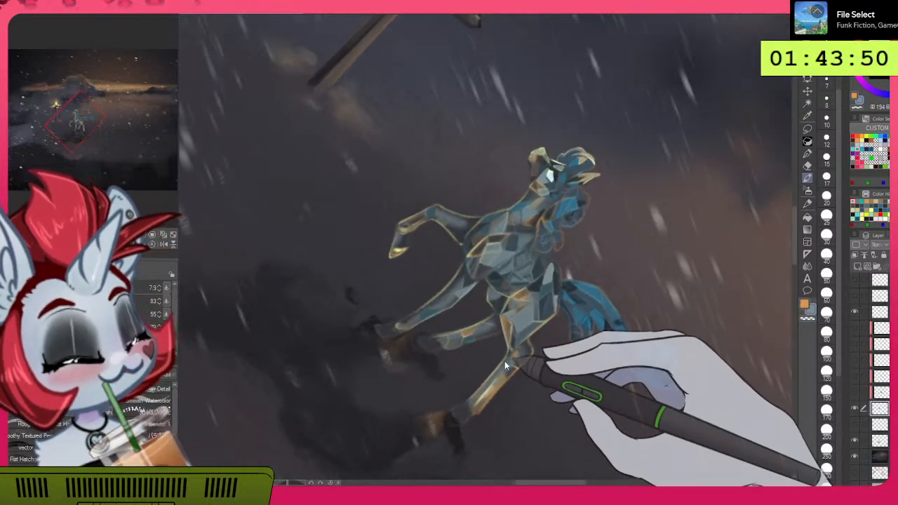
click(504, 296)
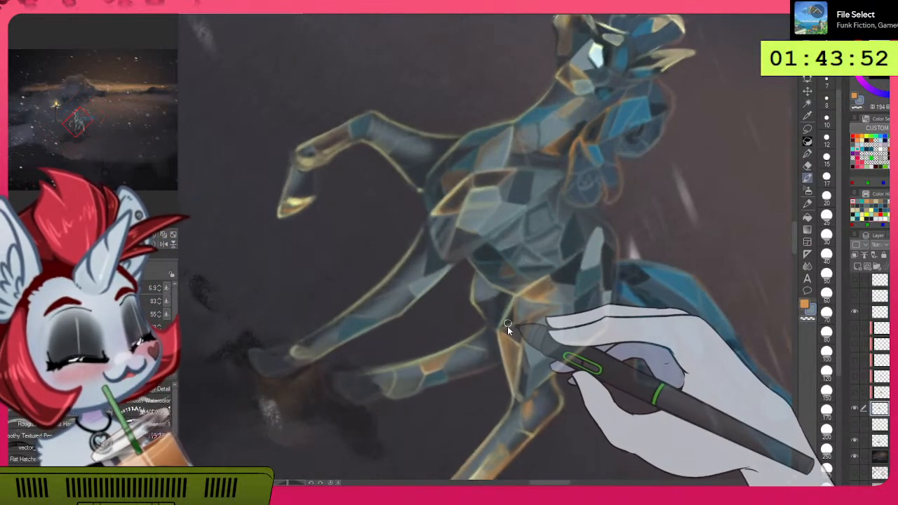
key(bracketleft)
key(bracketleft)
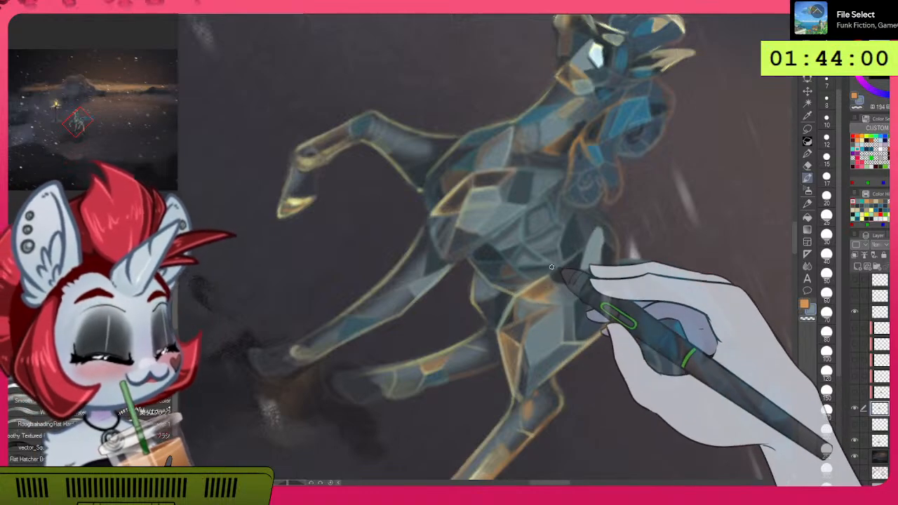
Step: Switch to the orange colour and trace warm outlines around the curls of the horse's mane
click(805, 304)
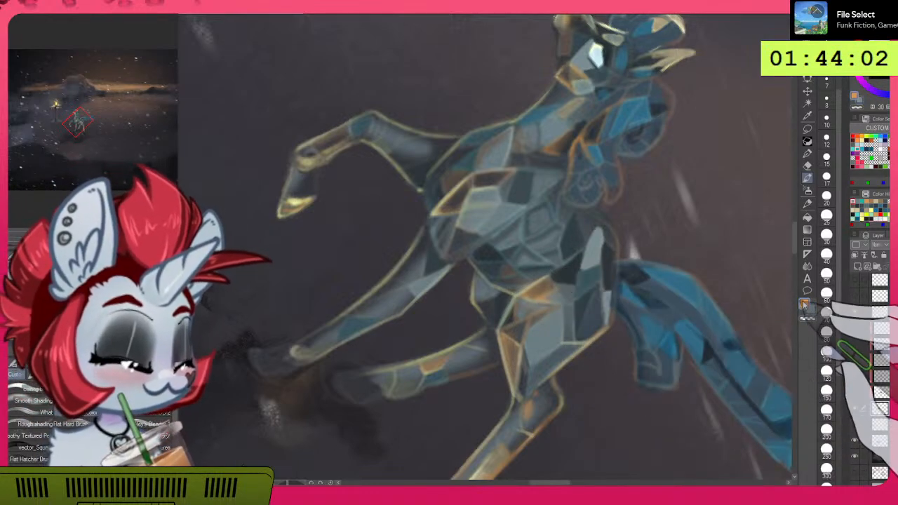
mouse_move(680, 358)
mouse_down()
mouse_move(750, 179)
mouse_move(665, 353)
mouse_move(756, 151)
mouse_up()
drag(718, 217, 673, 296)
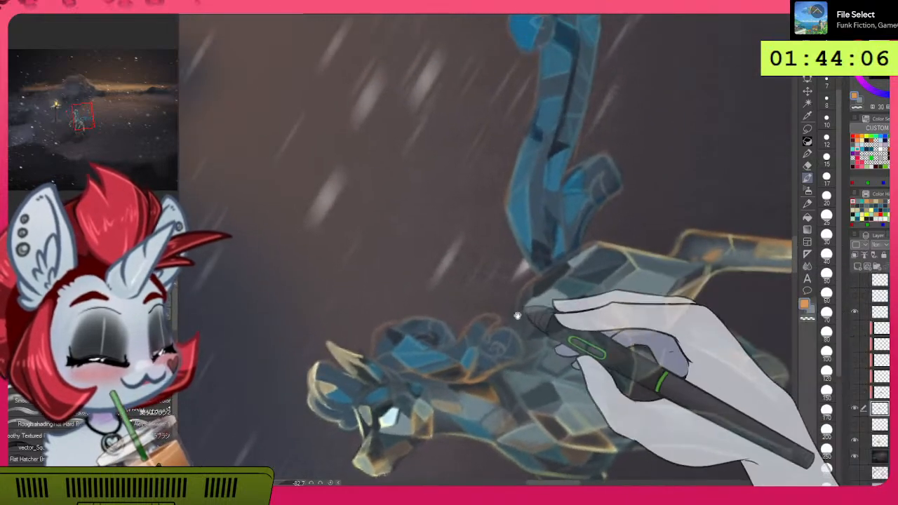
drag(562, 302, 529, 304)
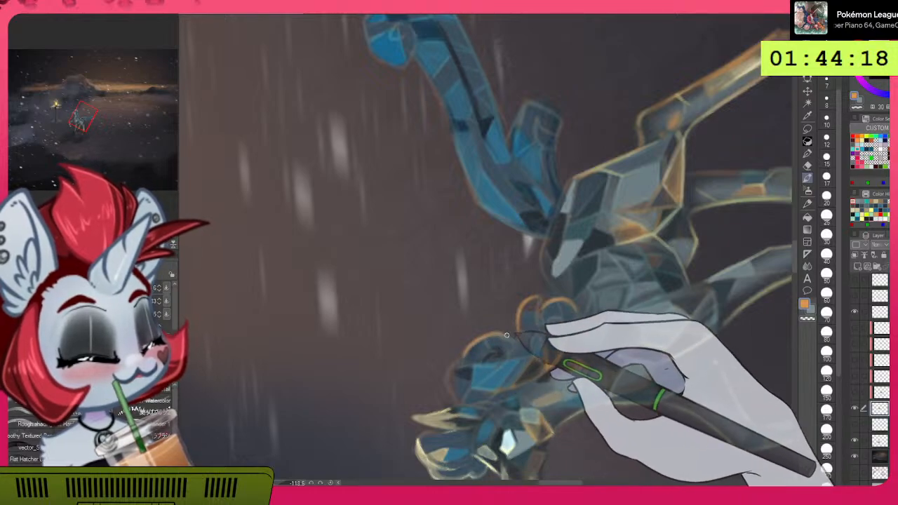
drag(744, 333, 491, 396)
drag(656, 379, 534, 400)
mouse_move(601, 390)
mouse_down()
mouse_move(687, 342)
mouse_move(664, 364)
mouse_up()
drag(614, 338, 685, 409)
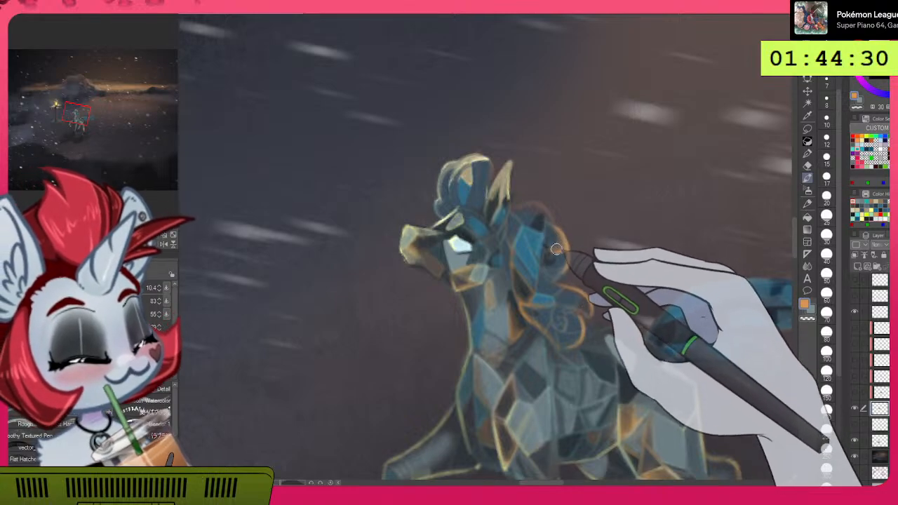
Step: Strengthen the orange rim light and facet accents on the upper mane curl behind the ear
drag(619, 251, 625, 267)
drag(667, 288, 601, 190)
drag(615, 255, 609, 212)
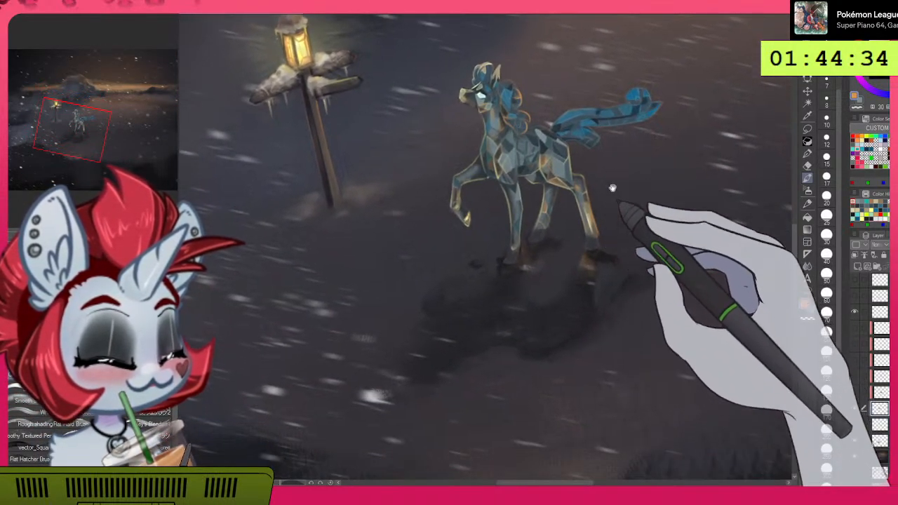
drag(606, 153, 611, 218)
drag(575, 166, 588, 210)
mouse_move(535, 199)
mouse_down()
mouse_move(558, 194)
mouse_move(537, 212)
mouse_up()
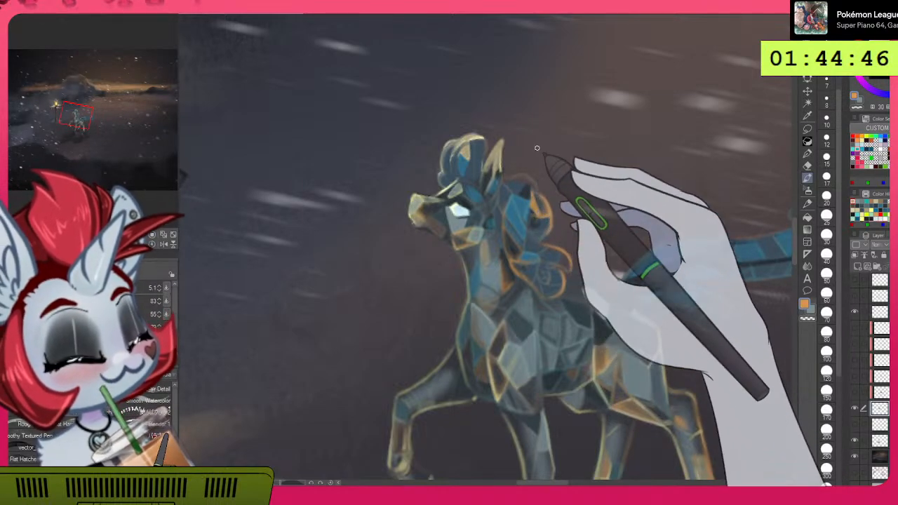
drag(587, 156, 544, 160)
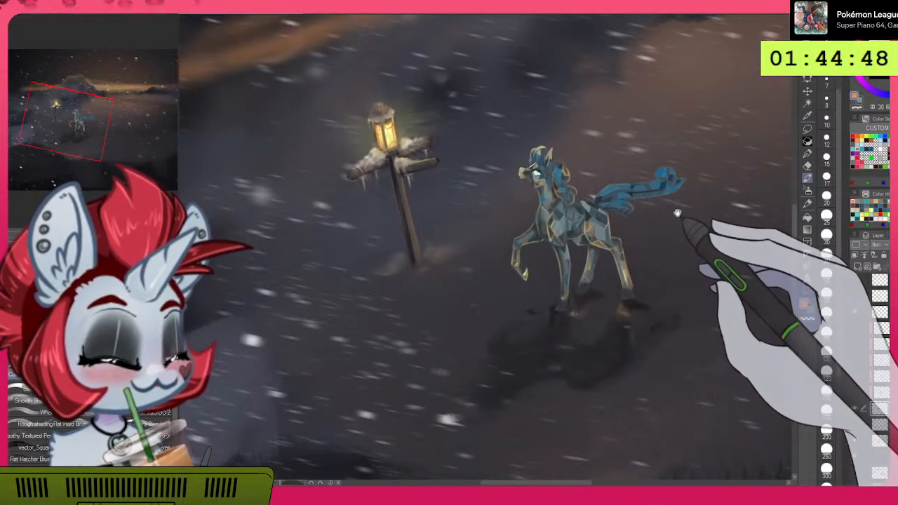
Step: Airbrush a soft orange glow over the horse's mane and the back of its neck
drag(680, 213, 641, 163)
drag(716, 160, 655, 233)
drag(713, 133, 677, 172)
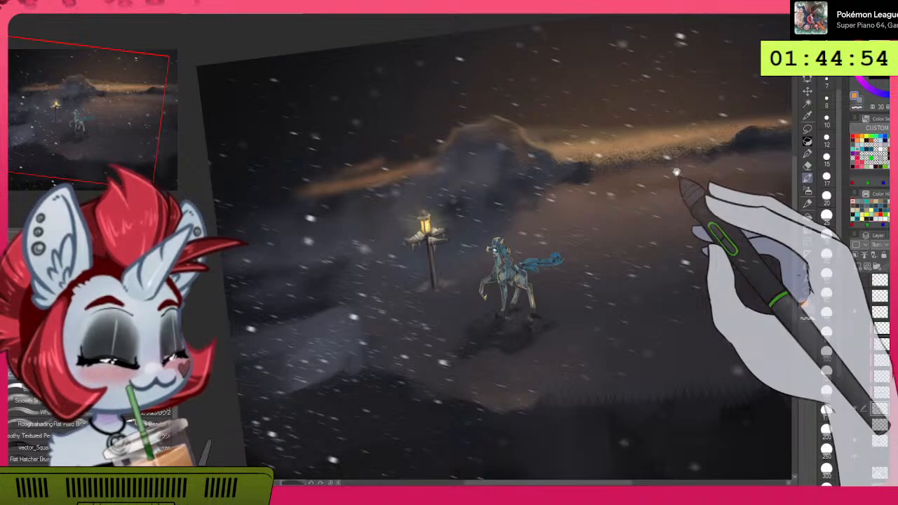
drag(484, 267, 554, 198)
drag(798, 136, 623, 172)
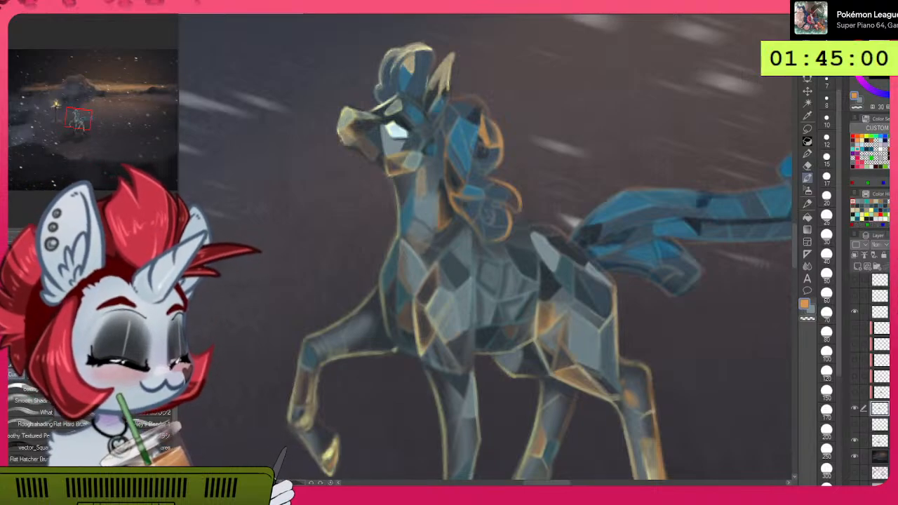
click(808, 191)
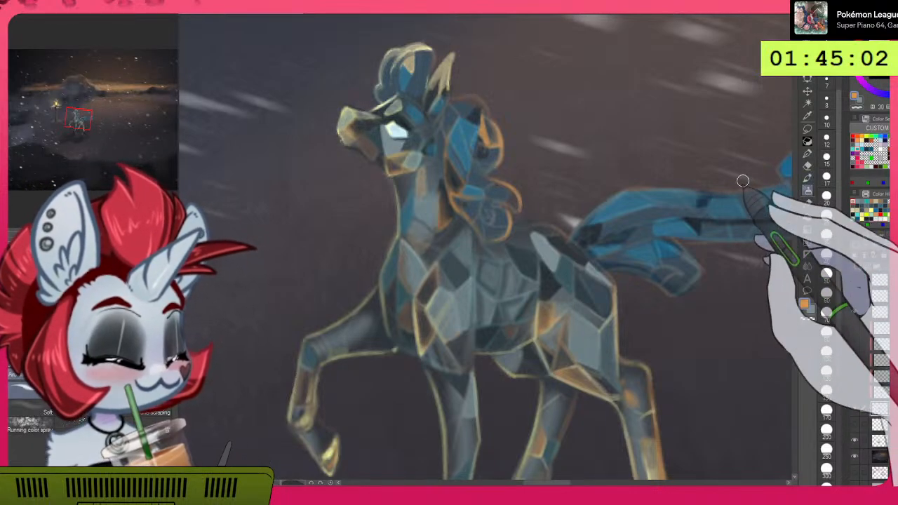
mouse_move(459, 171)
mouse_down()
mouse_move(495, 185)
mouse_move(471, 204)
mouse_move(459, 184)
mouse_move(481, 142)
mouse_move(482, 150)
mouse_move(479, 134)
mouse_up()
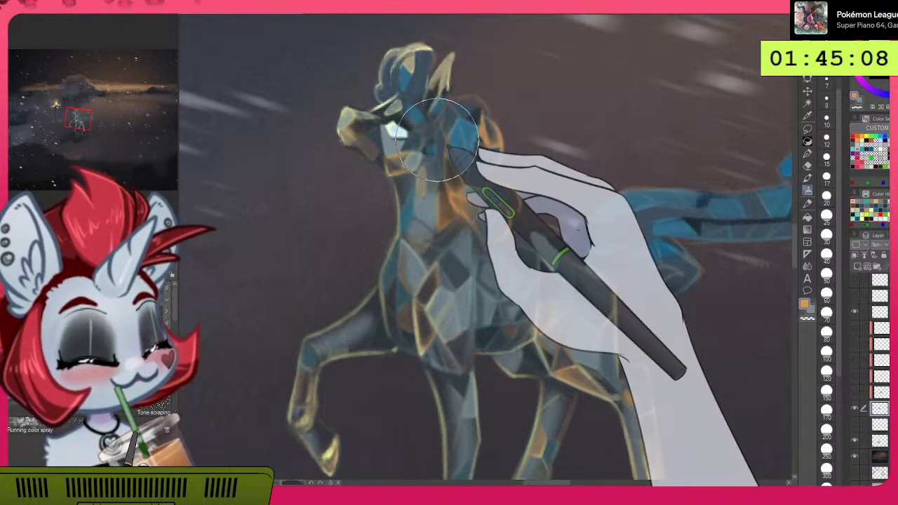
scroll(633, 75, down, 3)
mouse_move(709, 95)
mouse_down()
mouse_move(680, 91)
mouse_move(706, 73)
mouse_up()
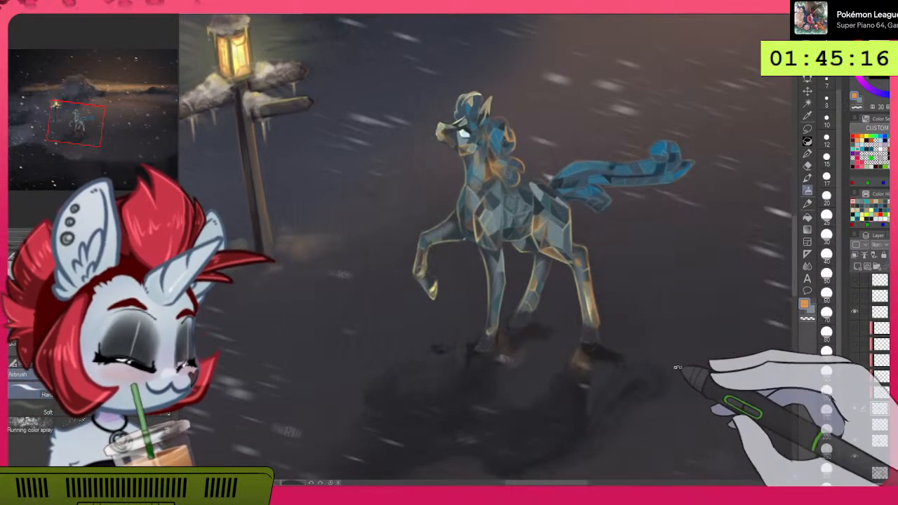
Step: Airbrush a soft warm orange tint over the horse's tail, including the curl at its tip
drag(676, 367, 707, 242)
drag(523, 170, 494, 173)
mouse_move(556, 124)
mouse_down()
mouse_move(527, 132)
mouse_move(602, 381)
mouse_move(692, 381)
mouse_move(622, 296)
mouse_up()
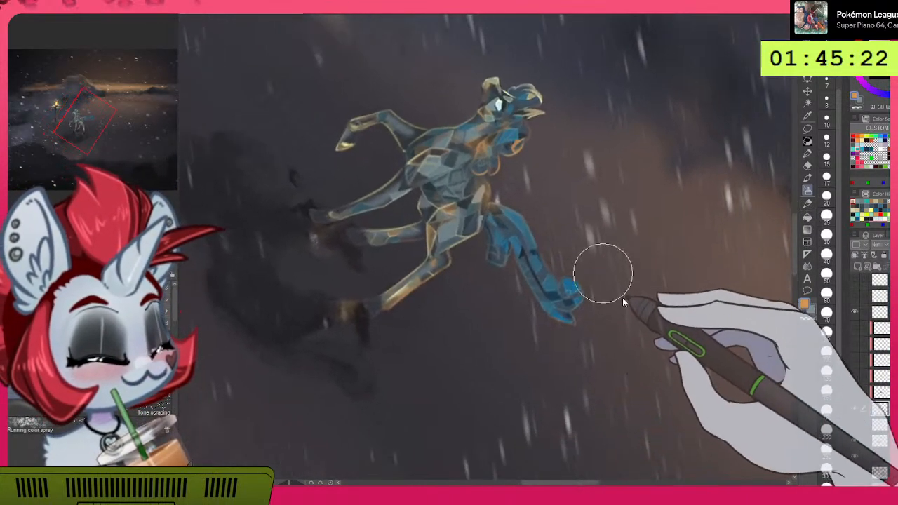
mouse_move(656, 377)
mouse_down()
mouse_move(672, 383)
mouse_move(567, 457)
mouse_up()
drag(653, 274, 638, 169)
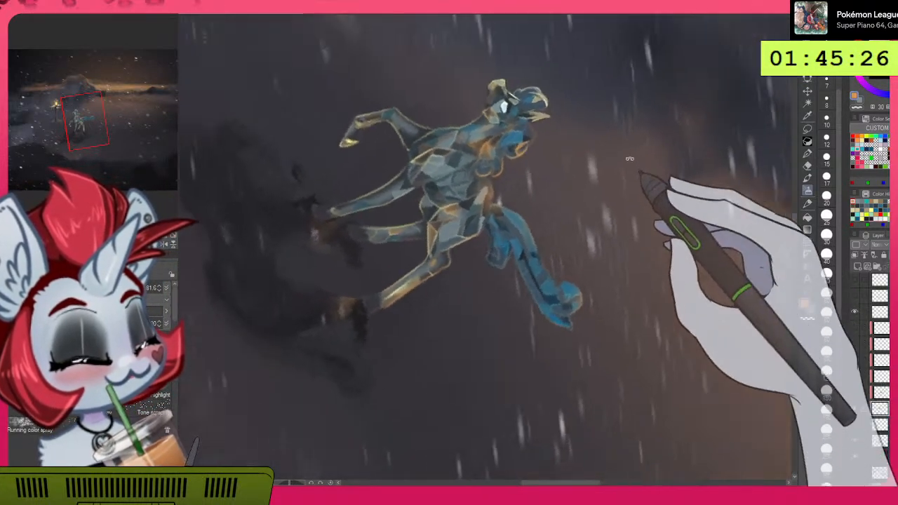
drag(524, 214, 560, 271)
mouse_move(622, 247)
mouse_down()
mouse_move(629, 153)
mouse_move(633, 162)
mouse_move(758, 160)
mouse_move(792, 311)
mouse_move(637, 61)
mouse_up()
mouse_move(634, 146)
mouse_down()
mouse_move(584, 180)
mouse_move(624, 153)
mouse_move(653, 106)
mouse_move(635, 149)
mouse_move(624, 152)
mouse_move(642, 122)
mouse_move(615, 156)
mouse_up()
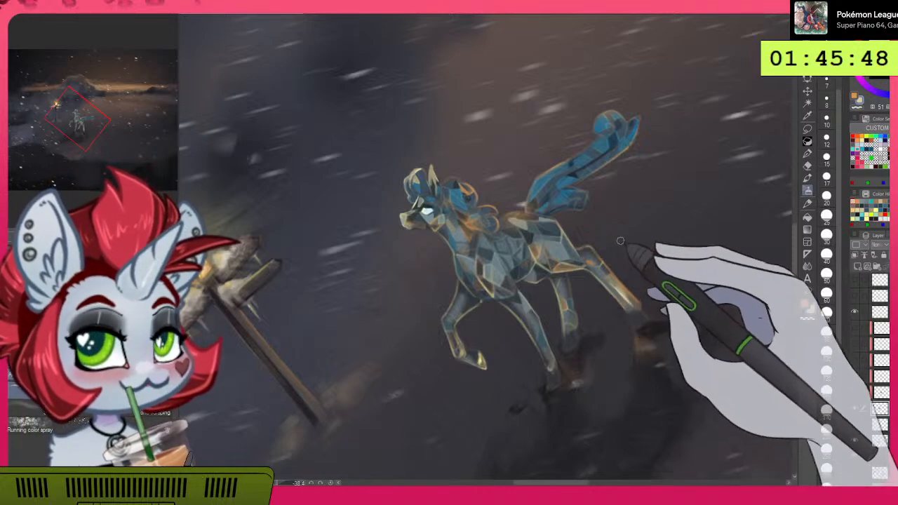
click(805, 305)
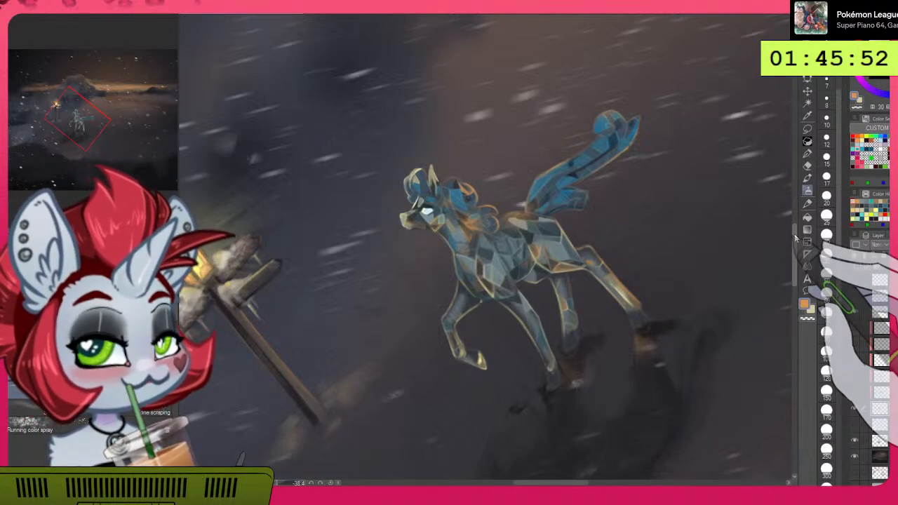
Step: Reset the canvas rotation and compare the painting with the horse's paint layer hidden and shown
click(173, 235)
click(154, 245)
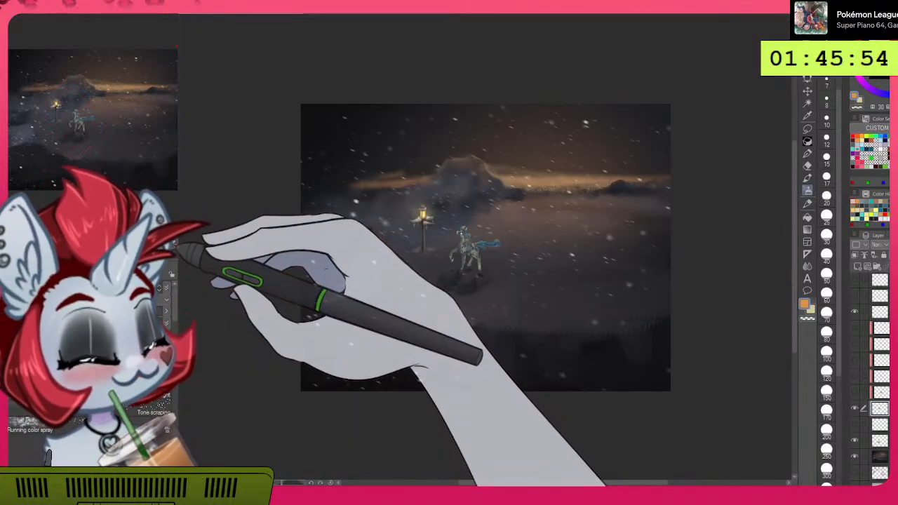
drag(460, 253, 564, 193)
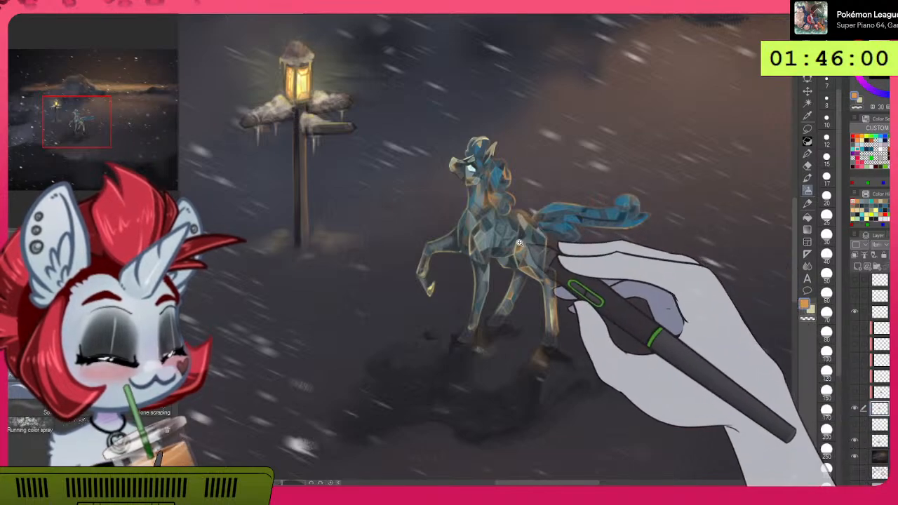
drag(520, 243, 542, 244)
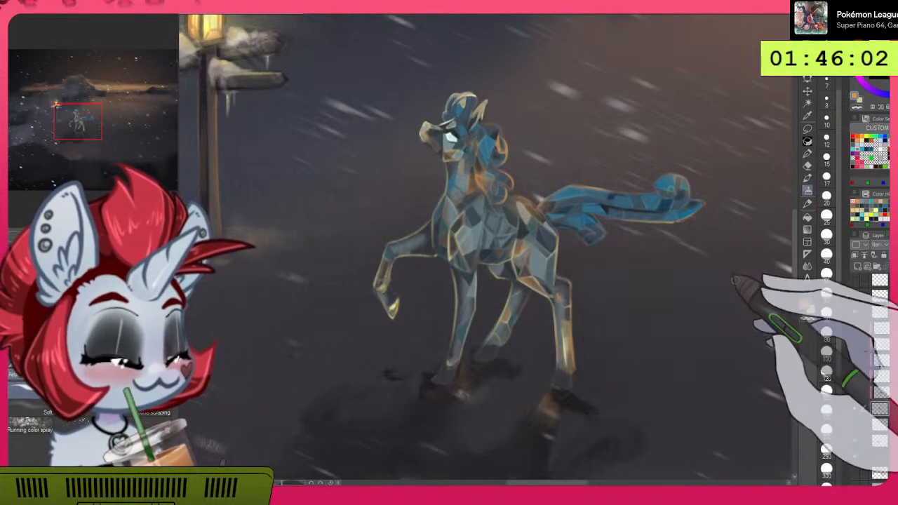
click(856, 410)
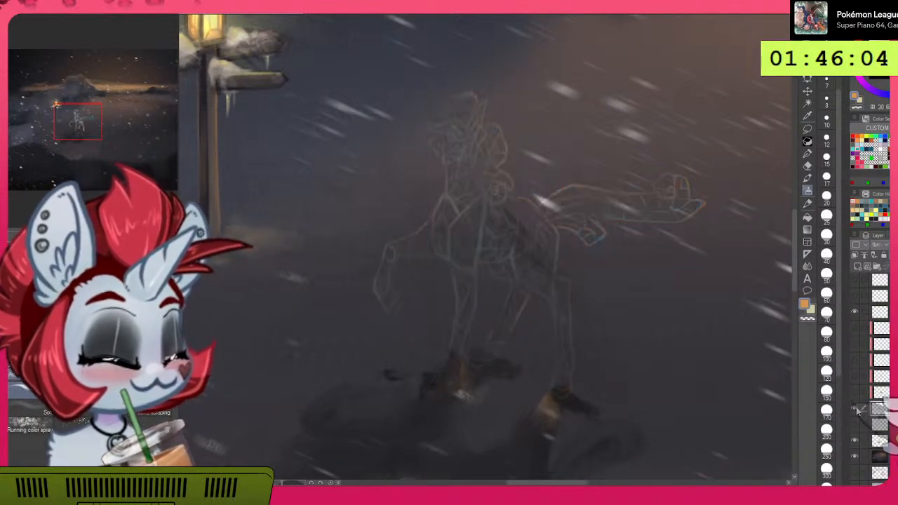
click(856, 409)
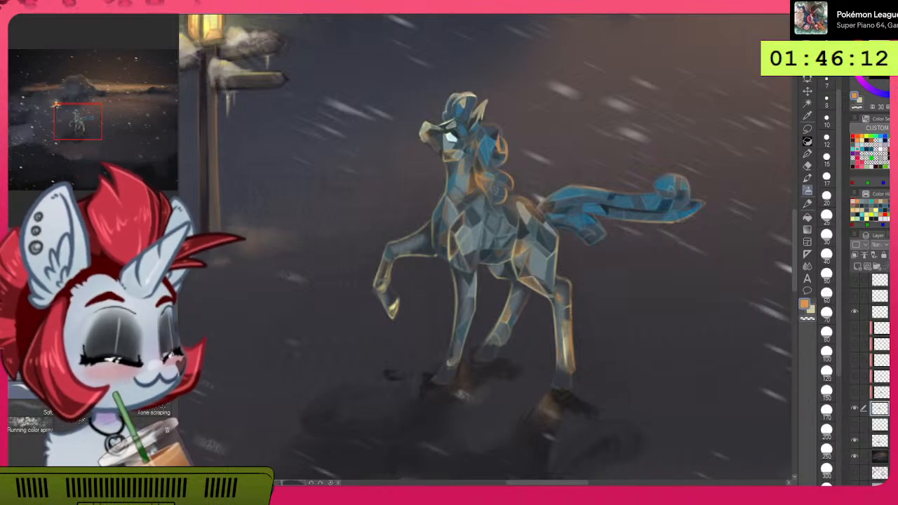
Step: Show the colour swatch layer beside the horse and return to the horse's paint layer, checking its visibility
scroll(871, 372, up, 5)
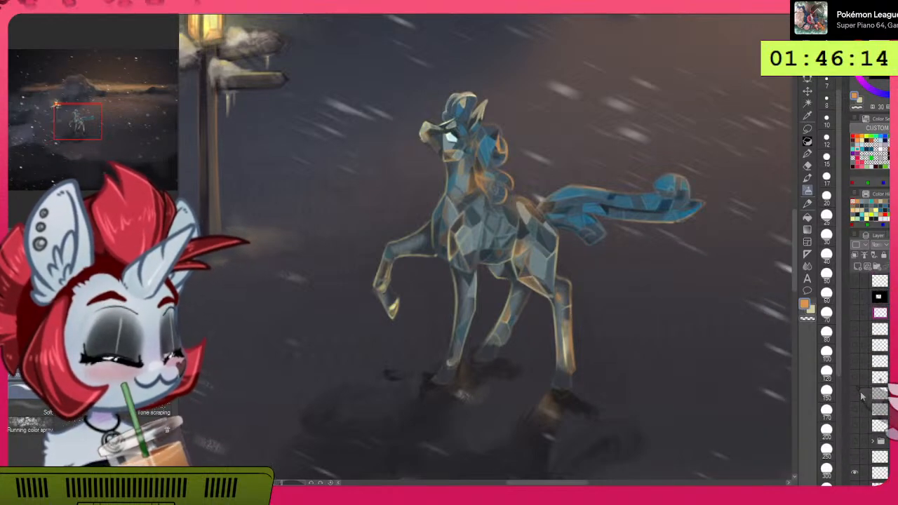
drag(742, 418, 665, 396)
drag(756, 362, 723, 379)
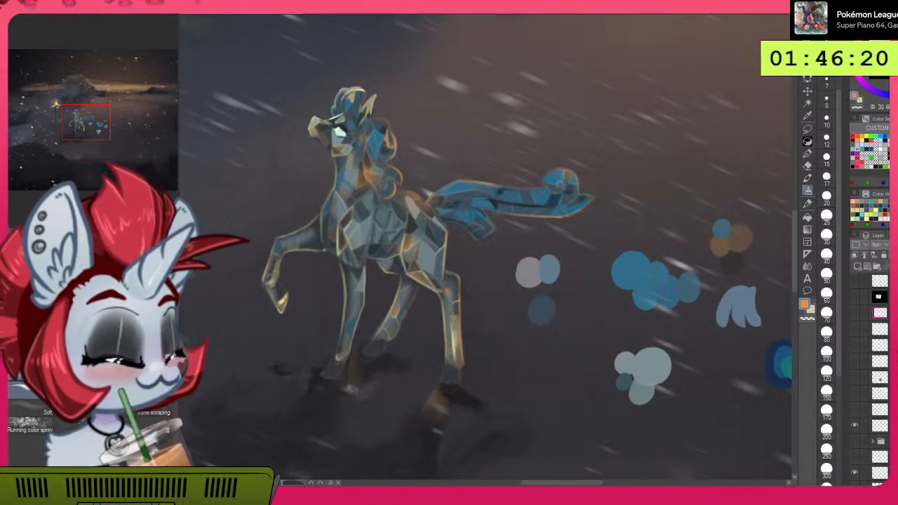
scroll(878, 379, down, 15)
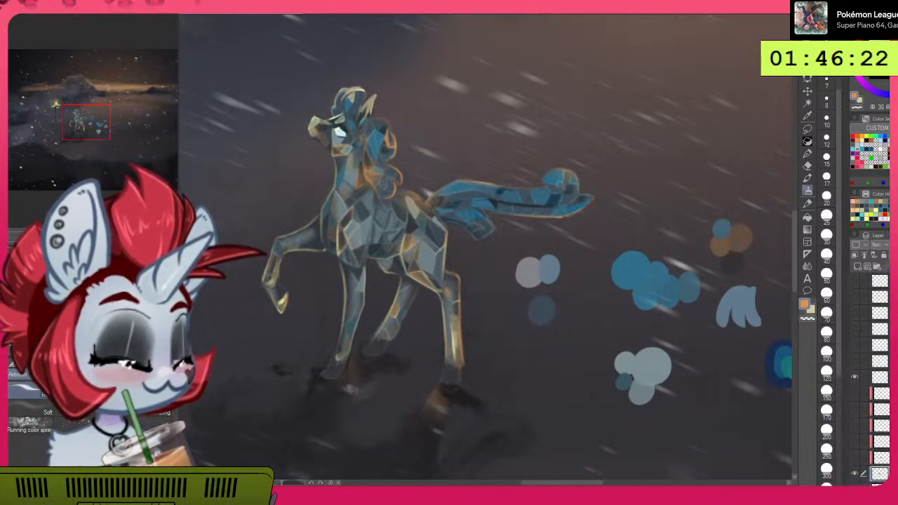
click(855, 465)
click(855, 460)
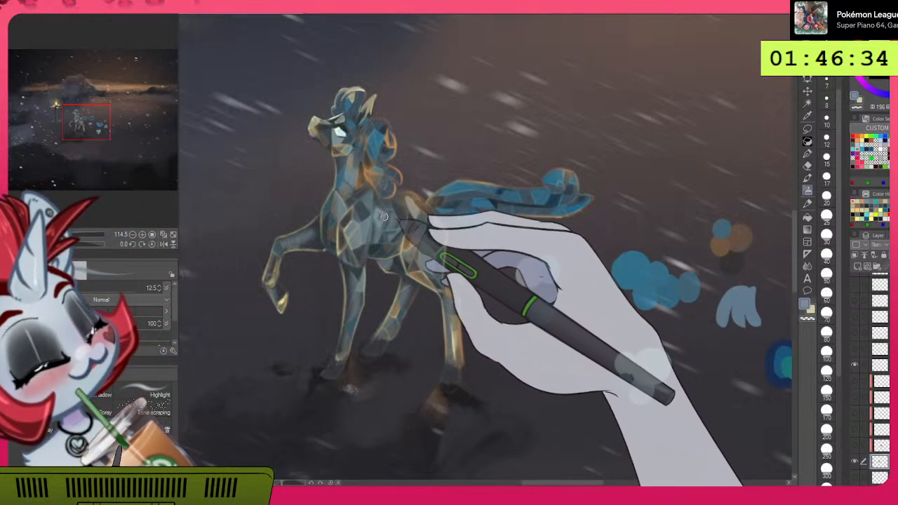
Step: Switch from the airbrush to the watercolour brush, sample a dark blue and define the facets on the horse's belly
click(808, 178)
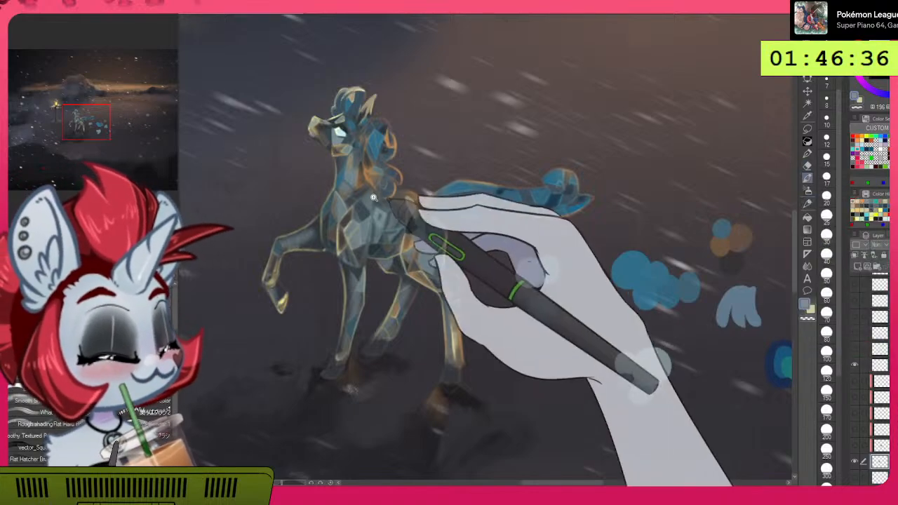
scroll(411, 190, up, 3)
scroll(395, 188, down, 1)
drag(450, 258, 563, 250)
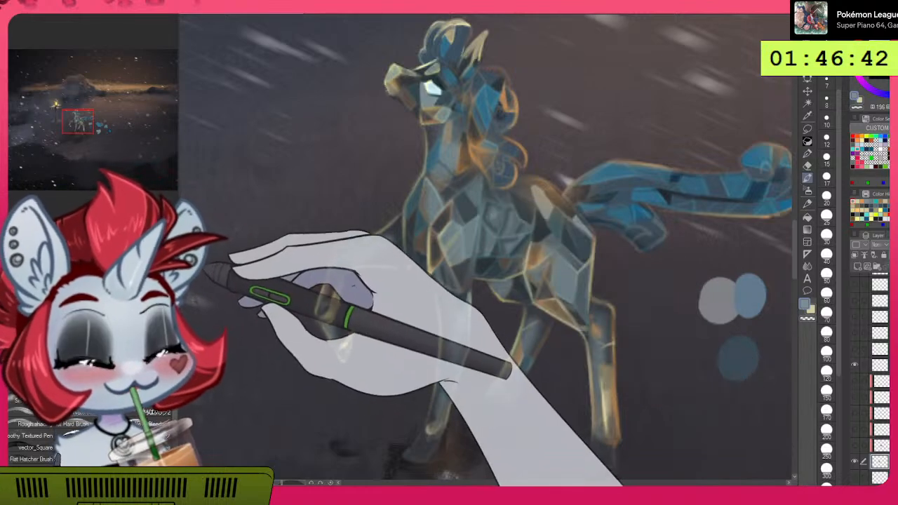
drag(179, 254, 233, 254)
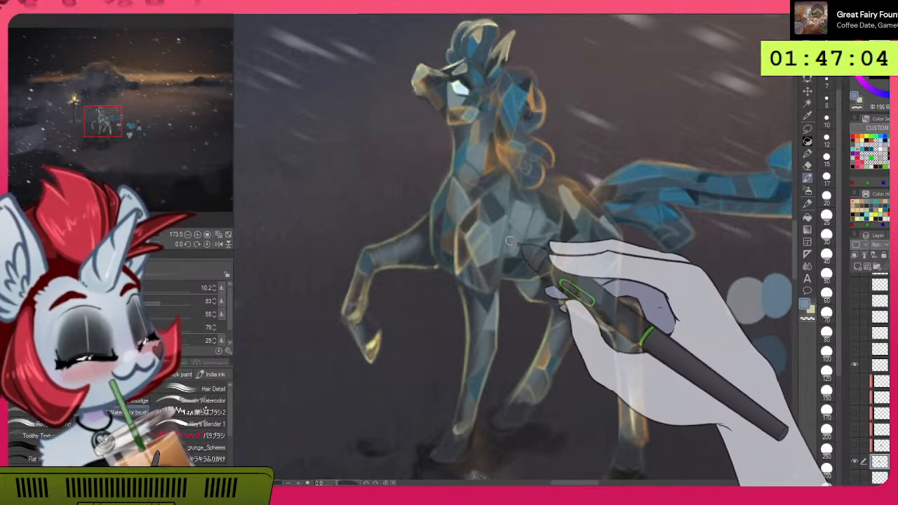
alt+click(516, 267)
drag(509, 241, 518, 231)
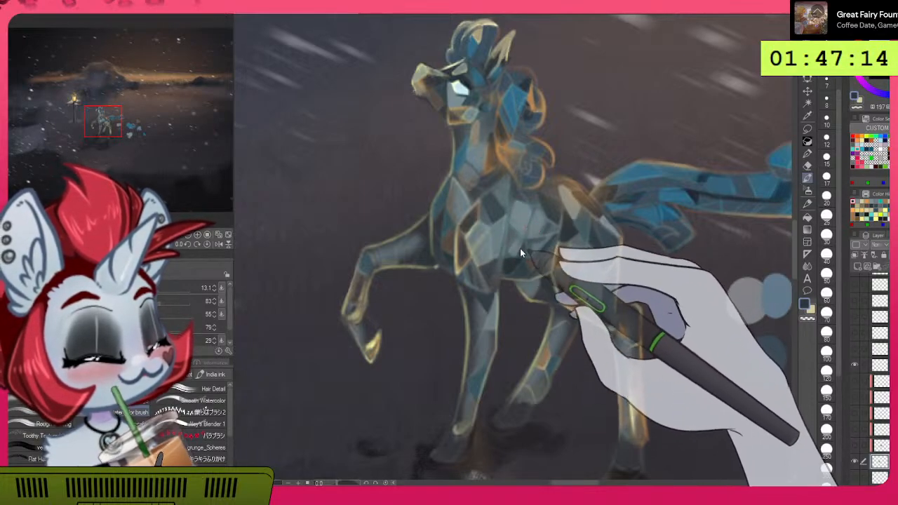
drag(517, 244, 514, 253)
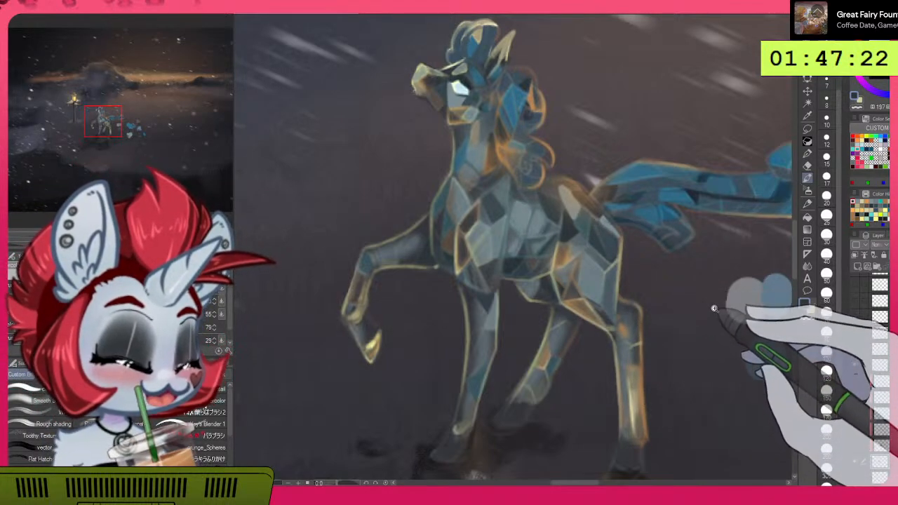
Step: Compare the horse against the whole snowy scene with its active layer hidden and shown
scroll(710, 306, down, 10)
drag(742, 323, 681, 311)
scroll(681, 311, up, 5)
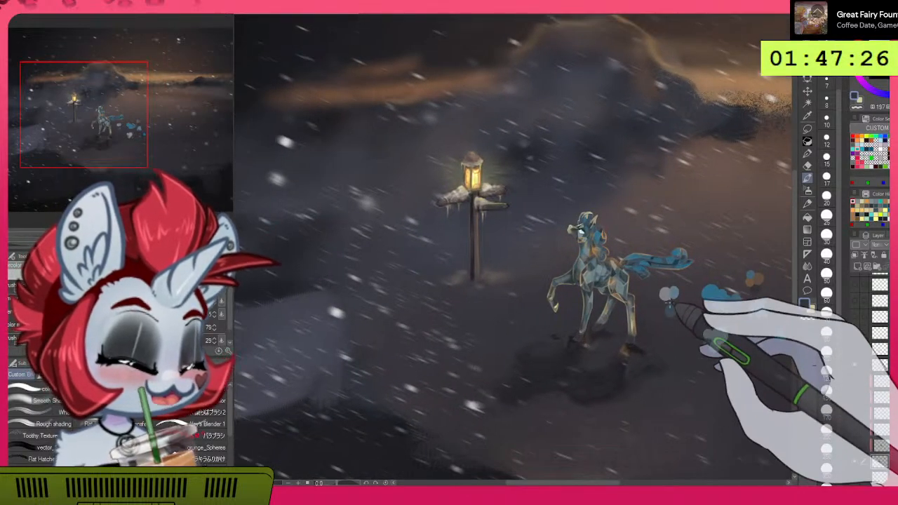
click(857, 462)
click(855, 461)
drag(689, 354, 606, 336)
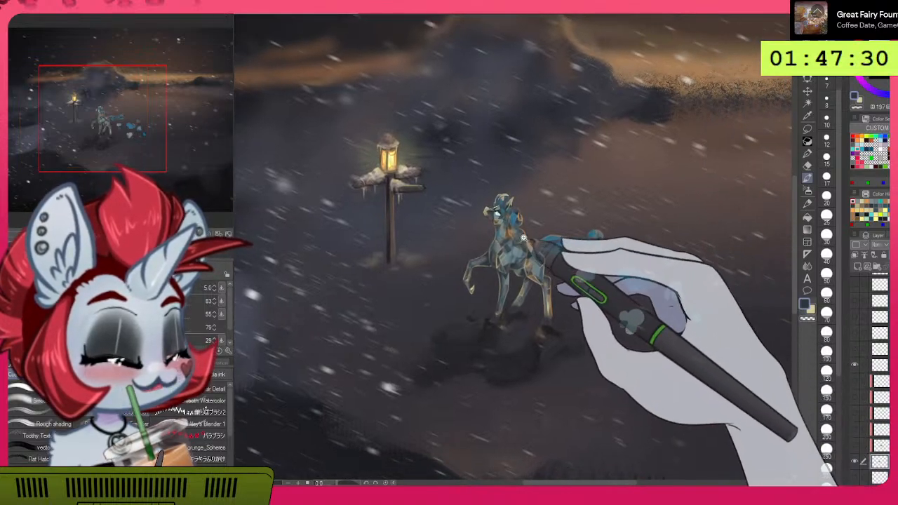
Step: Sample a blue-grey from the horse's side and divide the flank into small facets, adjusting the brush size to about 7.5
scroll(521, 239, up, 6)
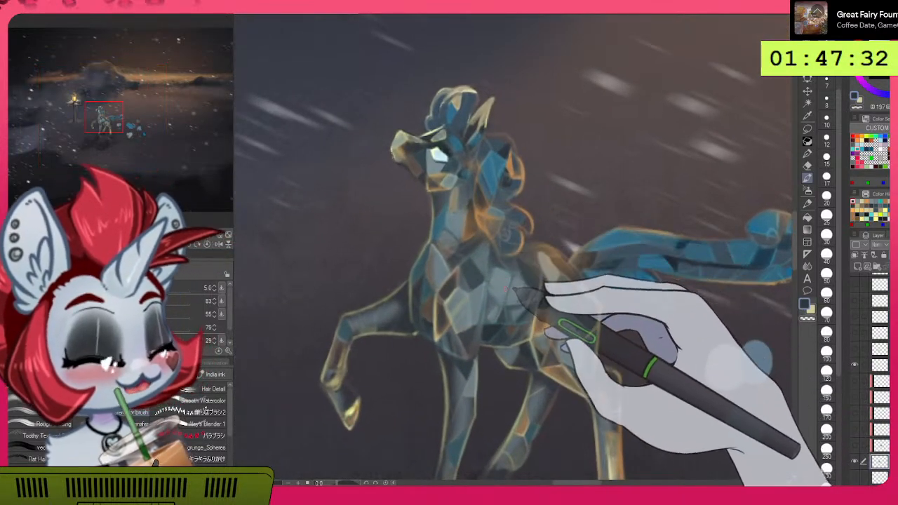
alt+click(505, 288)
key(bracketright)
key(bracketright)
key(bracketright)
key(bracketright)
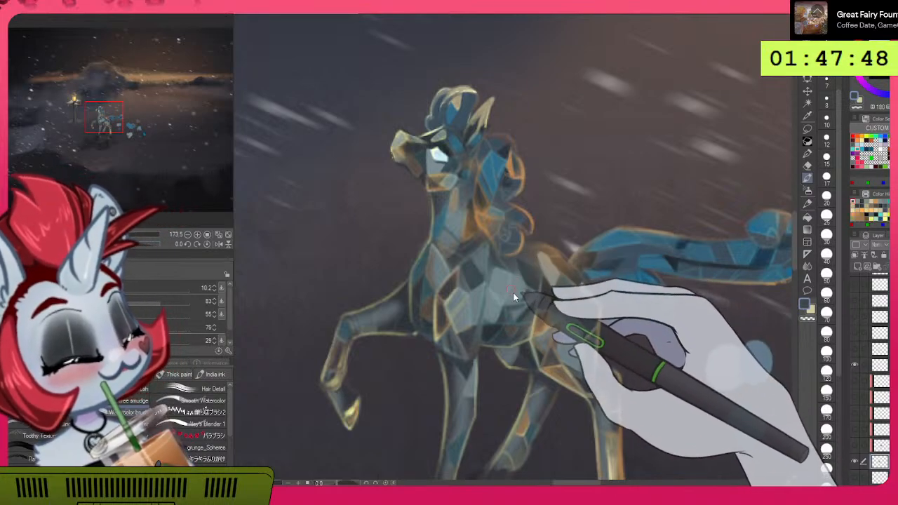
key(bracketleft)
key(bracketleft)
key(bracketleft)
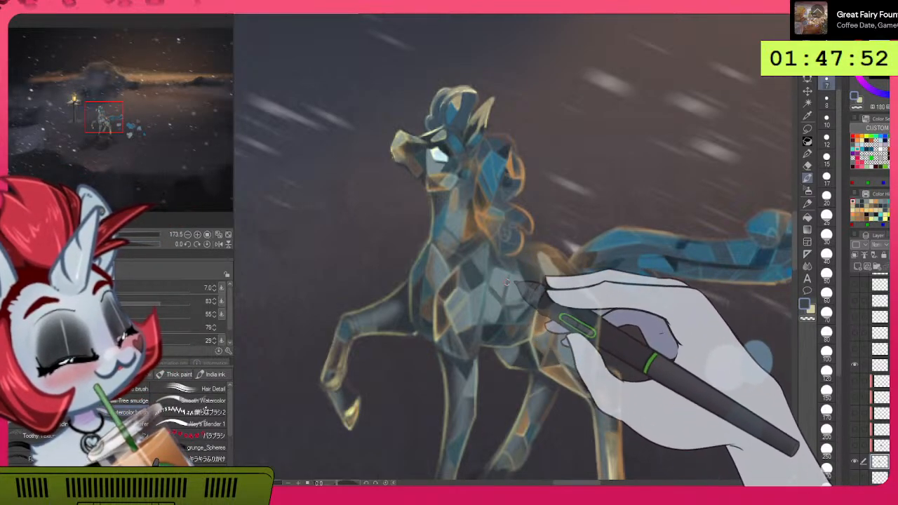
key(bracketright)
key(bracketright)
key(bracketright)
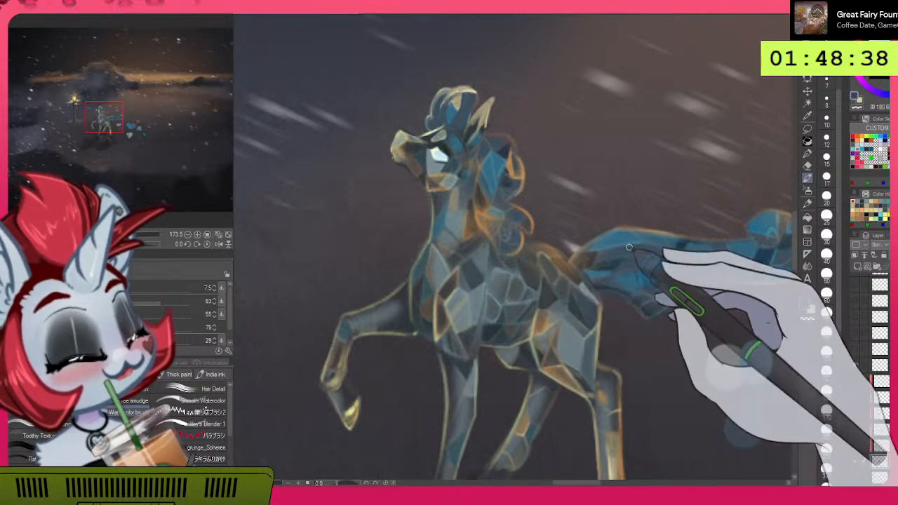
Step: Refine the hip facets, then sample a warm brown and tint the thigh facets with a 22.1 brush
scroll(628, 248, down, 5)
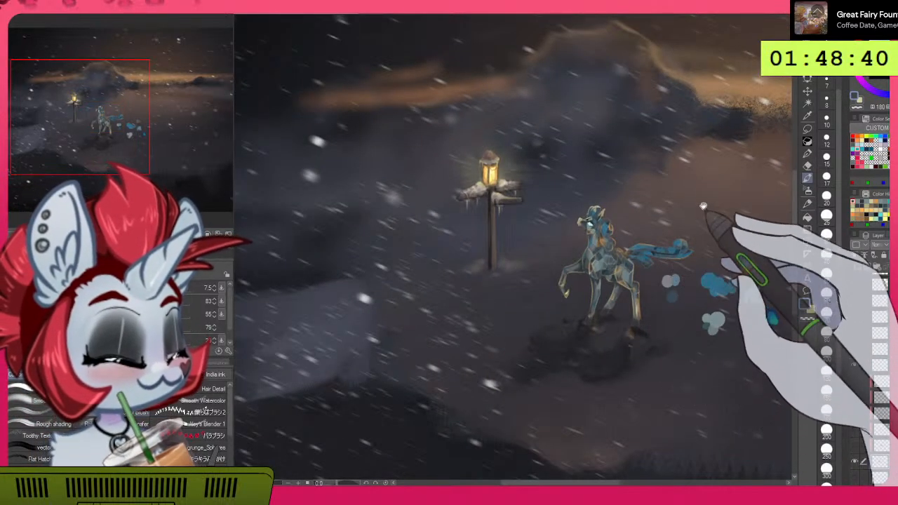
drag(716, 219, 607, 225)
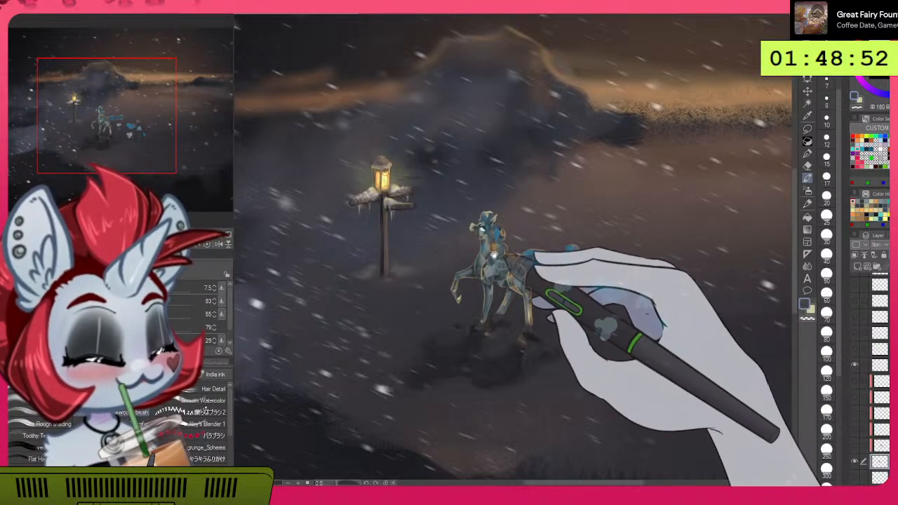
drag(497, 263, 530, 224)
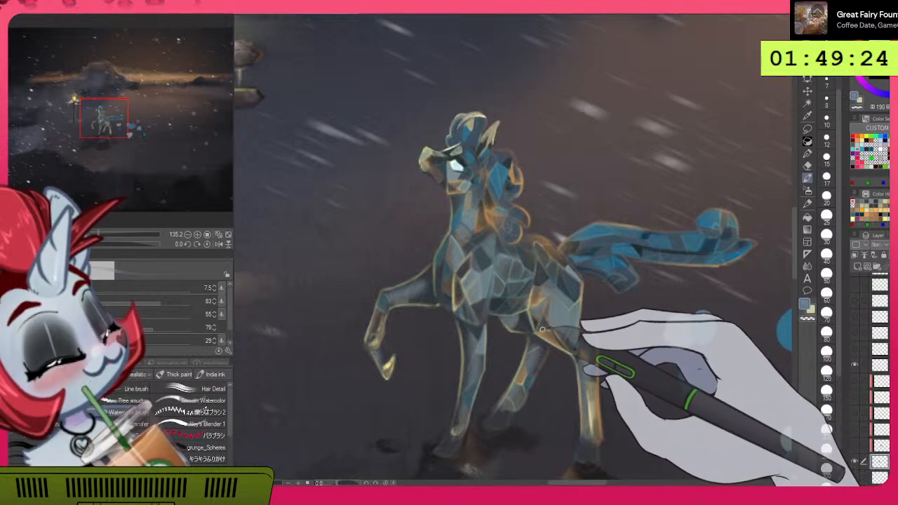
alt+click(549, 331)
drag(541, 330, 561, 335)
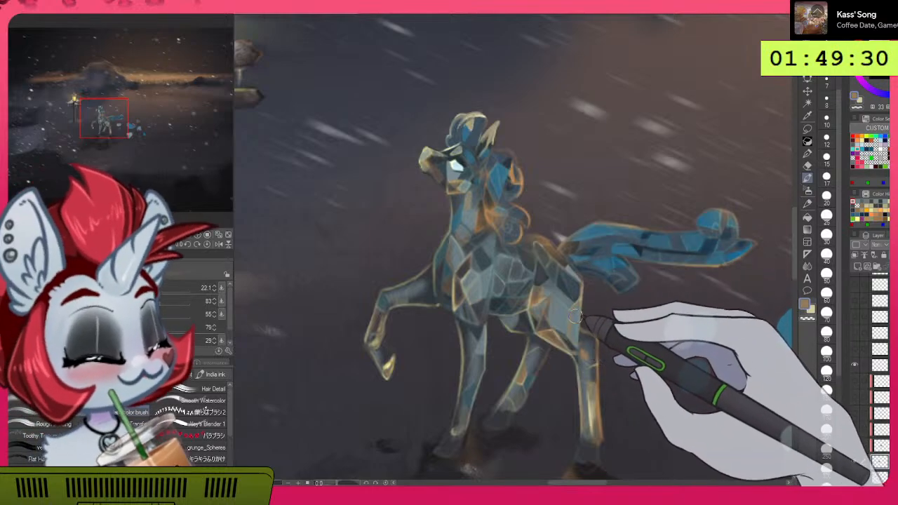
drag(572, 324, 581, 304)
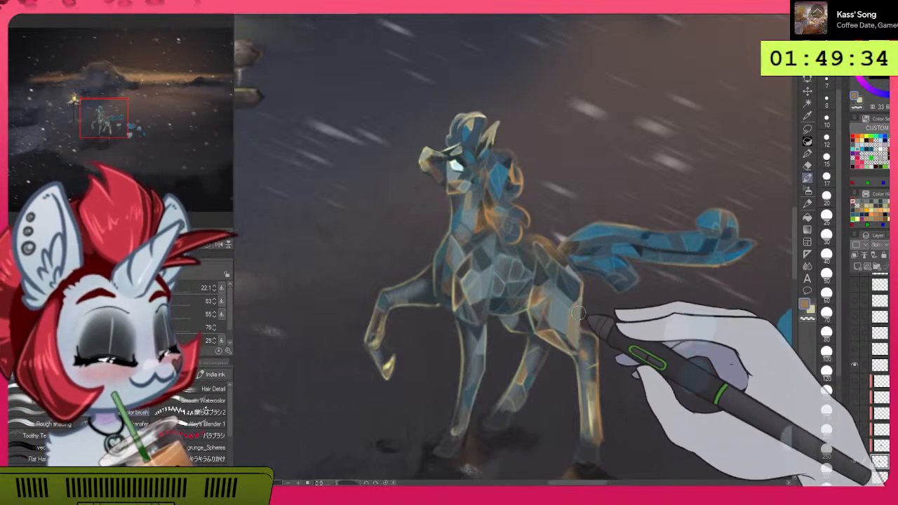
Step: Sample a muted yellow from the horse and line the edges of the flank and hip facets with a 4.4 brush
scroll(653, 318, down, 5)
scroll(718, 318, up, 5)
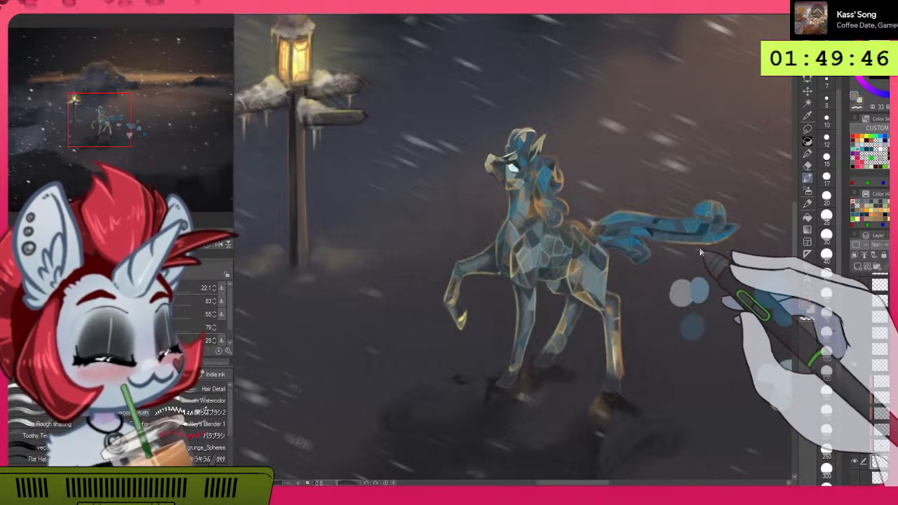
scroll(580, 219, up, 4)
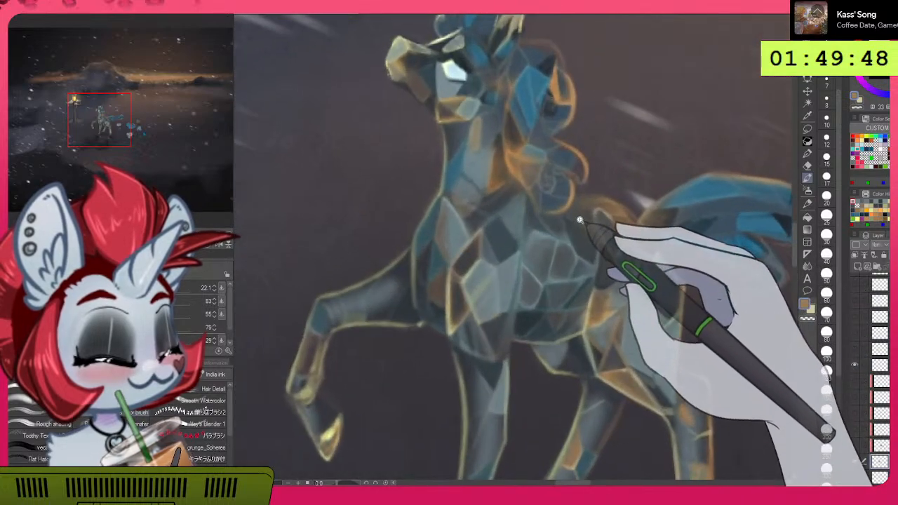
scroll(579, 219, down, 5)
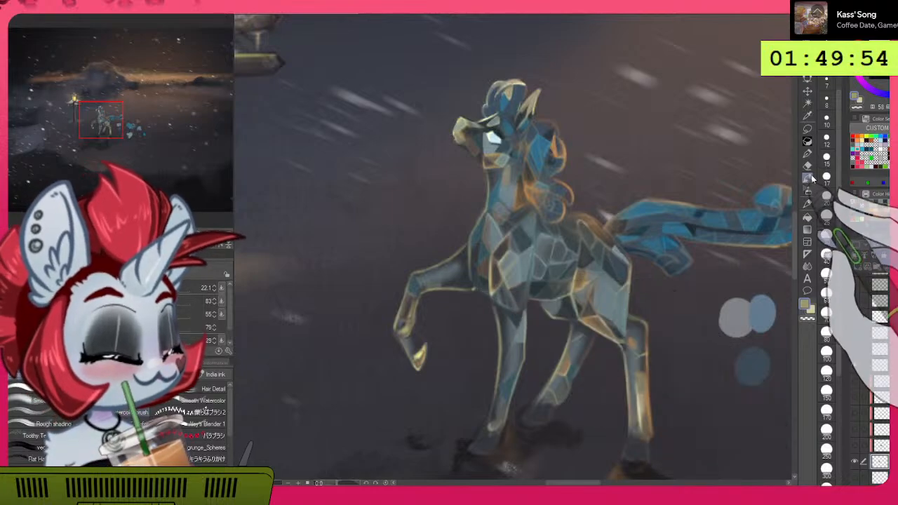
drag(554, 282, 551, 277)
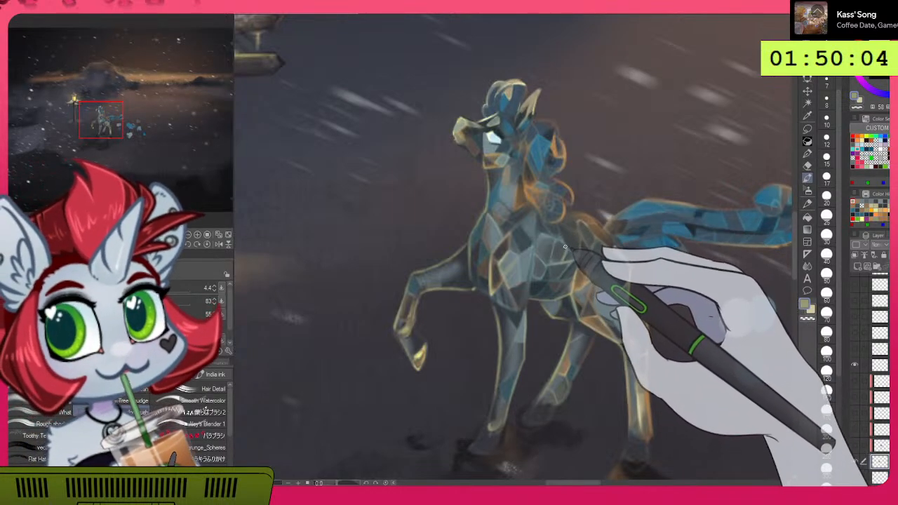
drag(650, 235, 627, 305)
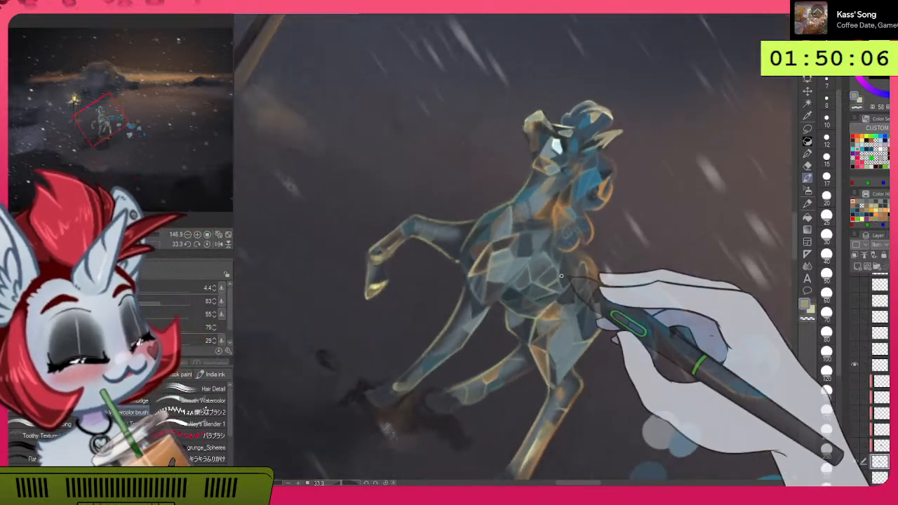
drag(548, 263, 690, 193)
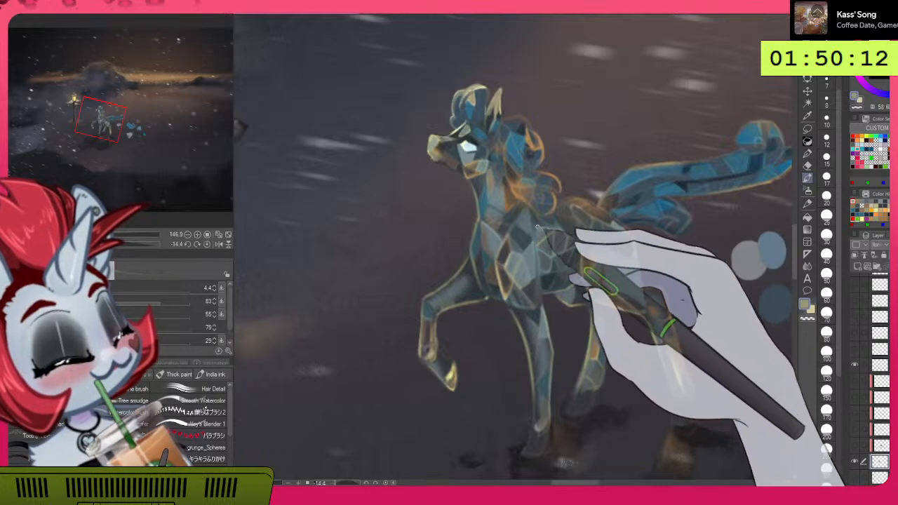
drag(793, 311, 611, 301)
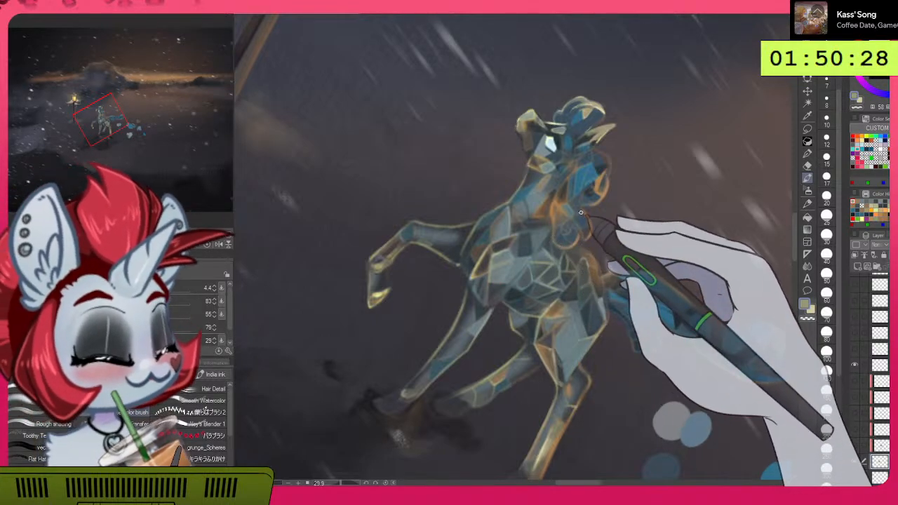
drag(650, 214, 667, 114)
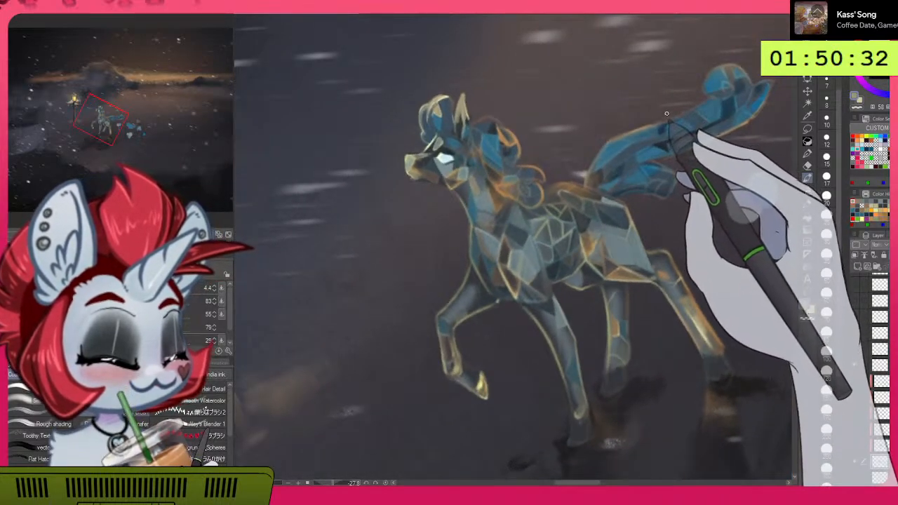
drag(706, 257, 579, 313)
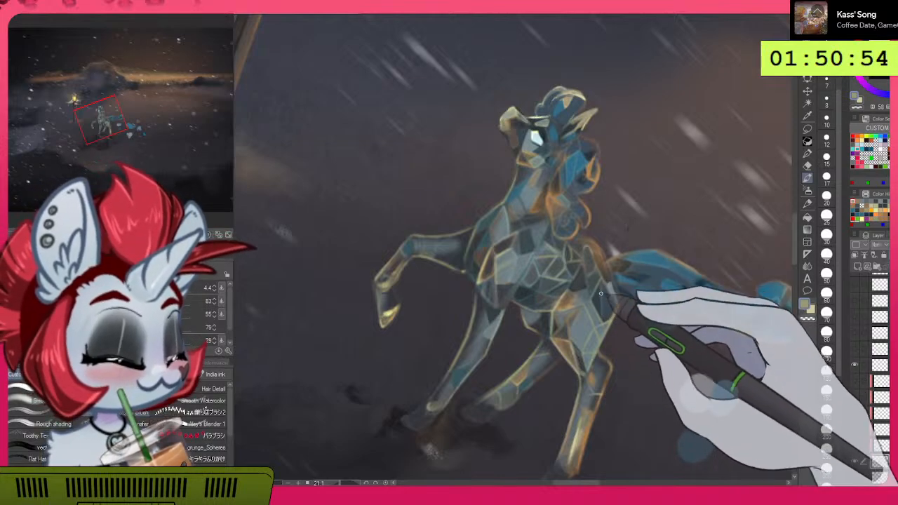
Step: Reset the canvas rotation and line the facet edges on the horse's legs with the muted yellow
click(228, 235)
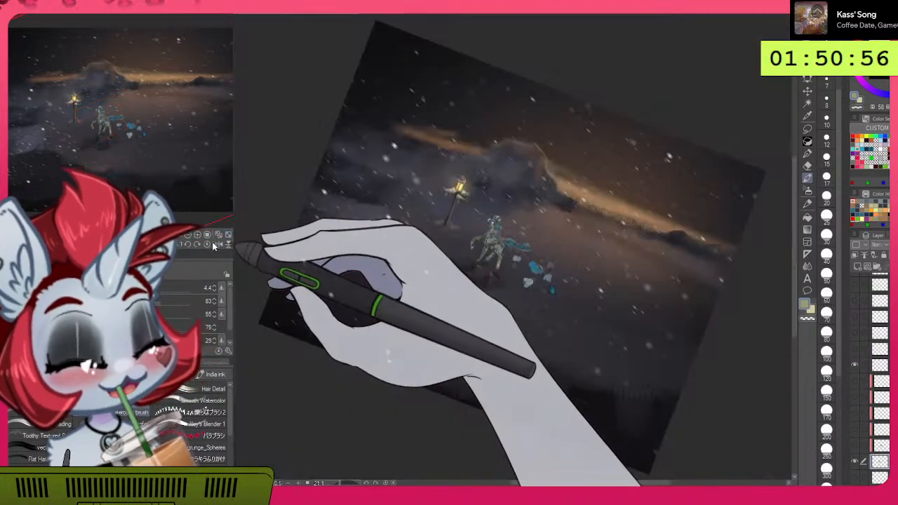
click(208, 245)
drag(511, 241, 547, 222)
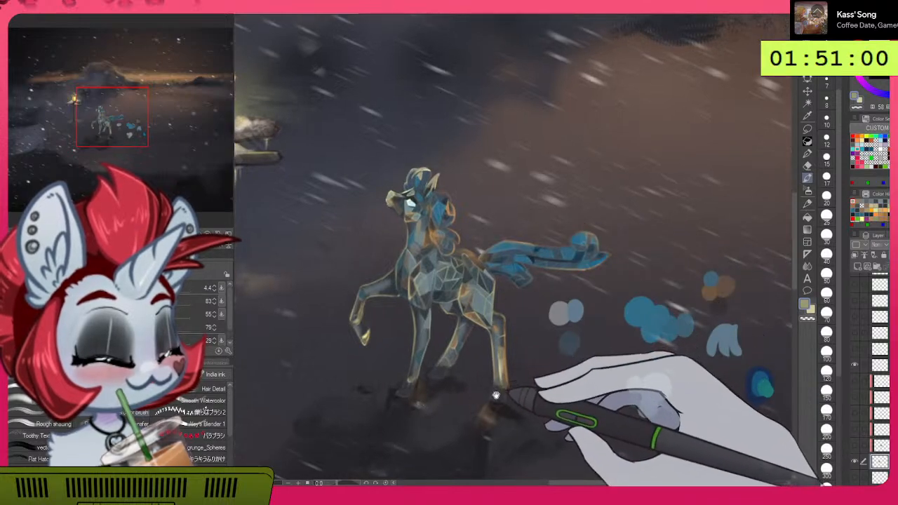
drag(485, 379, 635, 301)
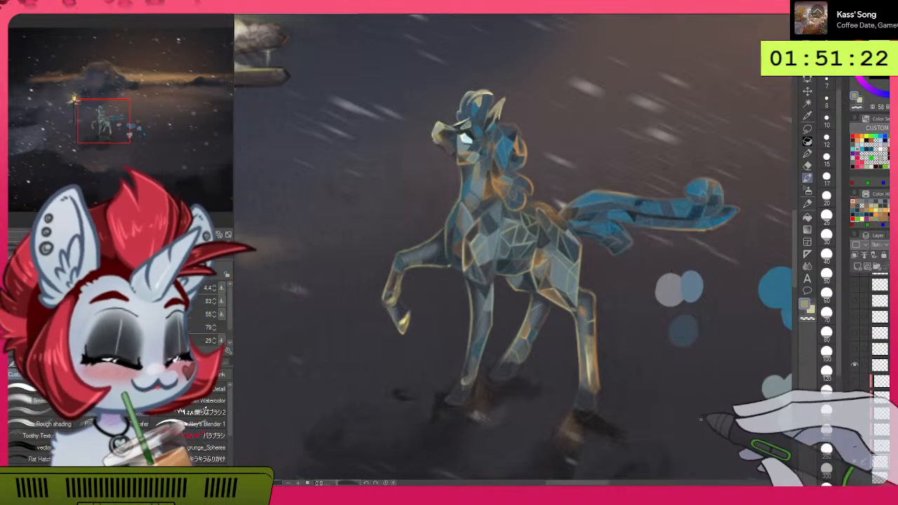
Step: Check the horse against the whole snowy scene and compare it with its active layer hidden and shown
click(211, 244)
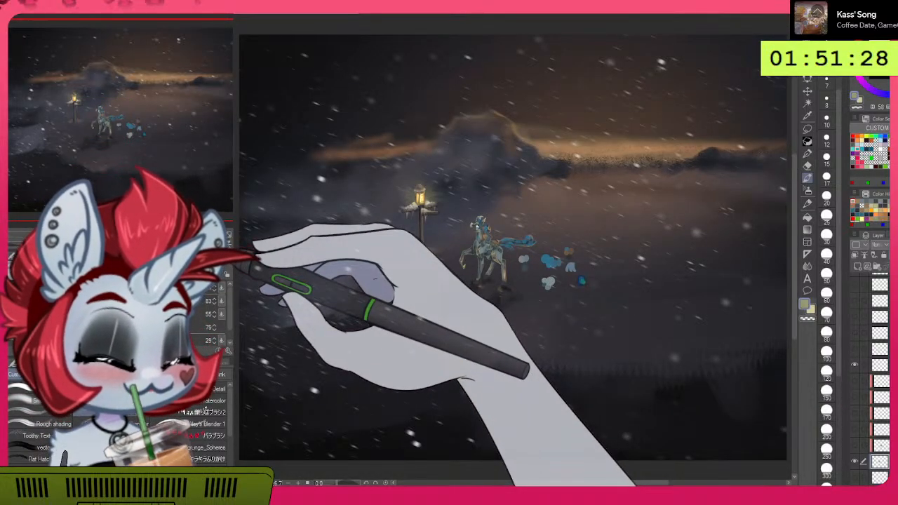
scroll(530, 242, up, 5)
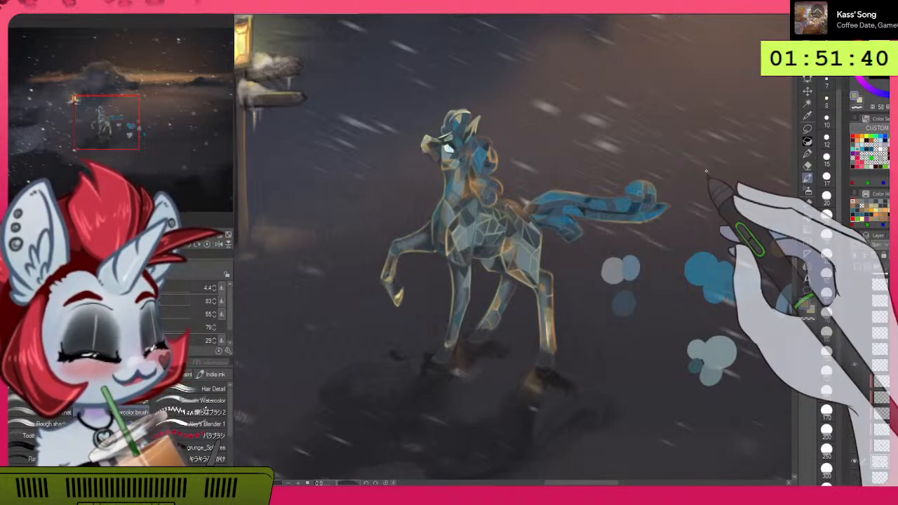
click(855, 464)
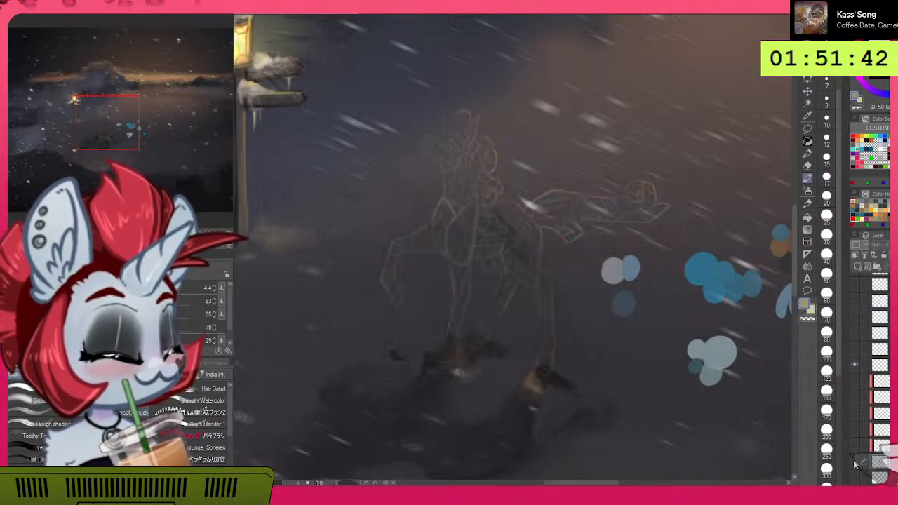
click(855, 464)
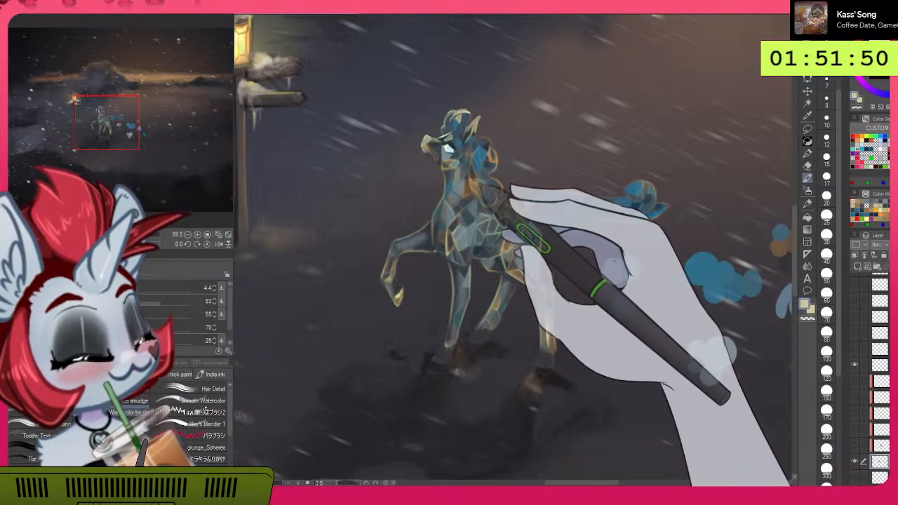
Step: Sample a pale yellow and highlight the facet edges on the chest and hip with a 4.1 brush
scroll(477, 191, up, 3)
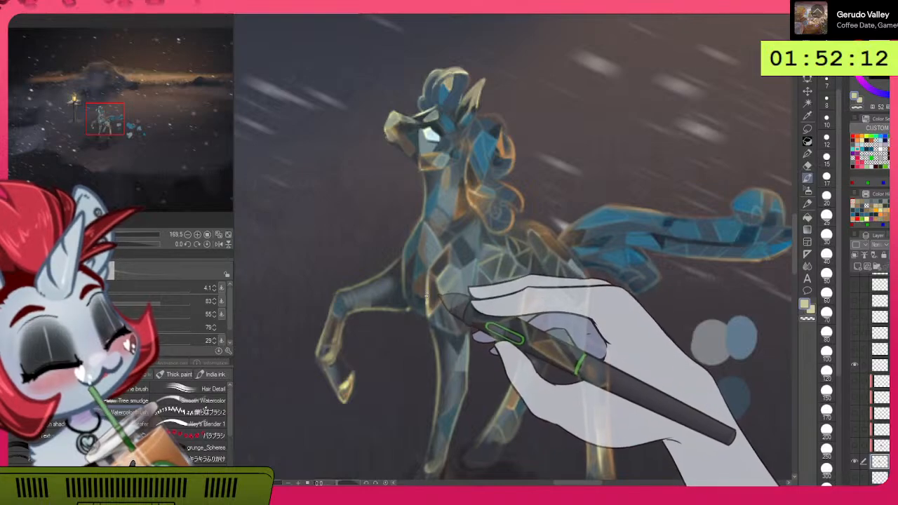
mouse_move(598, 144)
mouse_down()
mouse_move(578, 157)
mouse_move(580, 144)
mouse_up()
drag(597, 112, 581, 159)
scroll(586, 134, down, 2)
drag(524, 254, 551, 249)
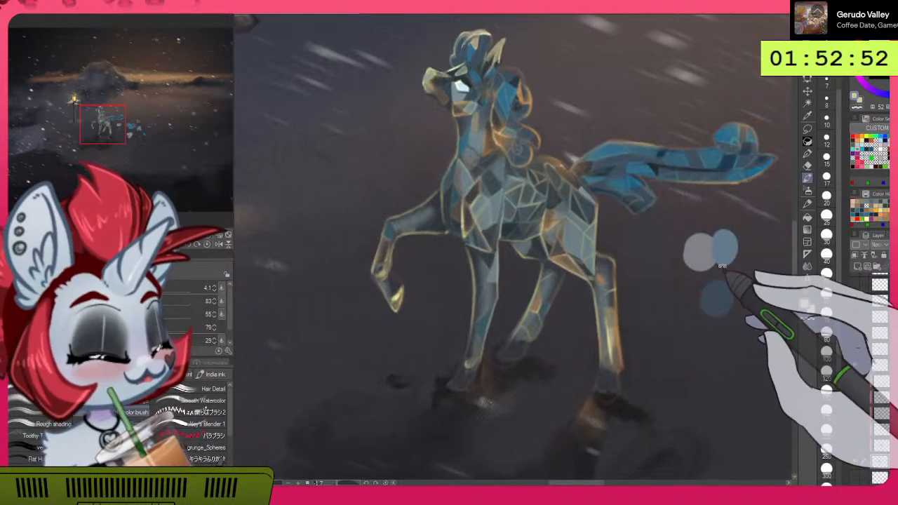
Step: Add fine pale yellow edge lines to the facets across the horse's rump, thigh and near hind leg
drag(718, 261, 504, 61)
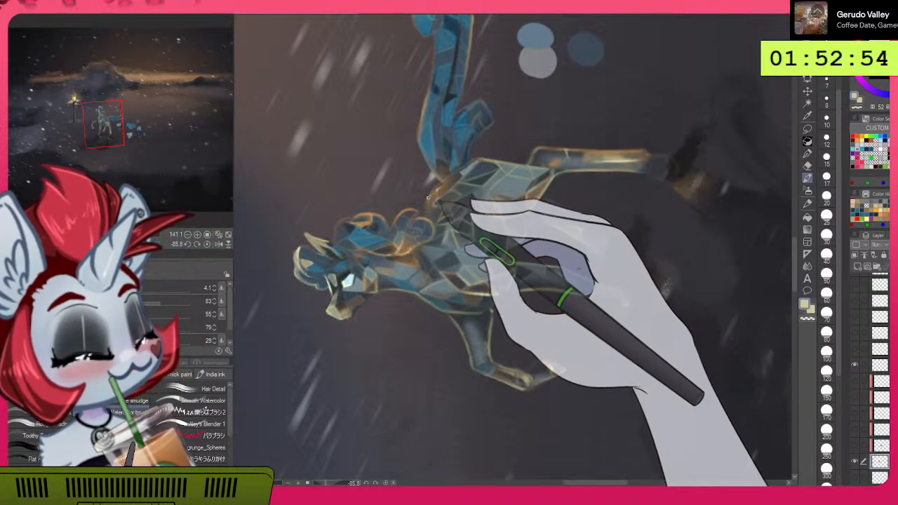
drag(616, 304, 711, 314)
drag(717, 321, 697, 347)
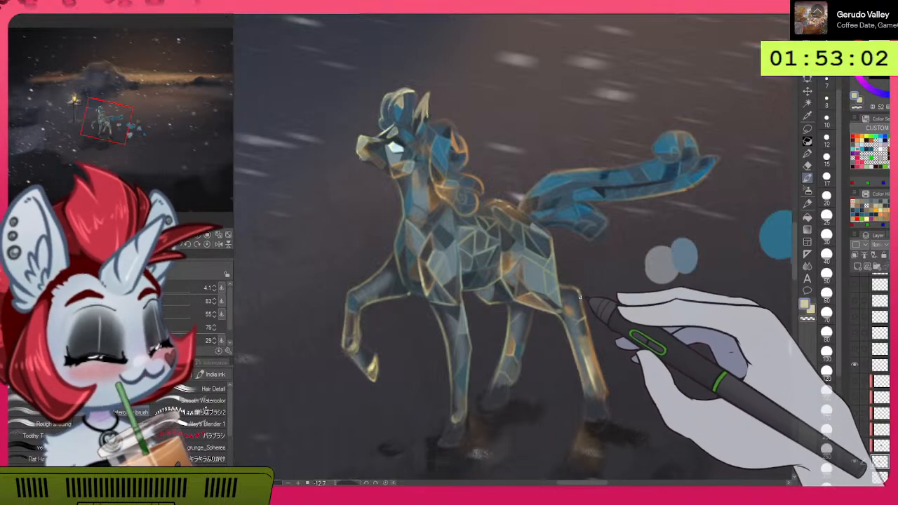
drag(690, 359, 485, 463)
drag(544, 417, 533, 369)
drag(429, 342, 652, 351)
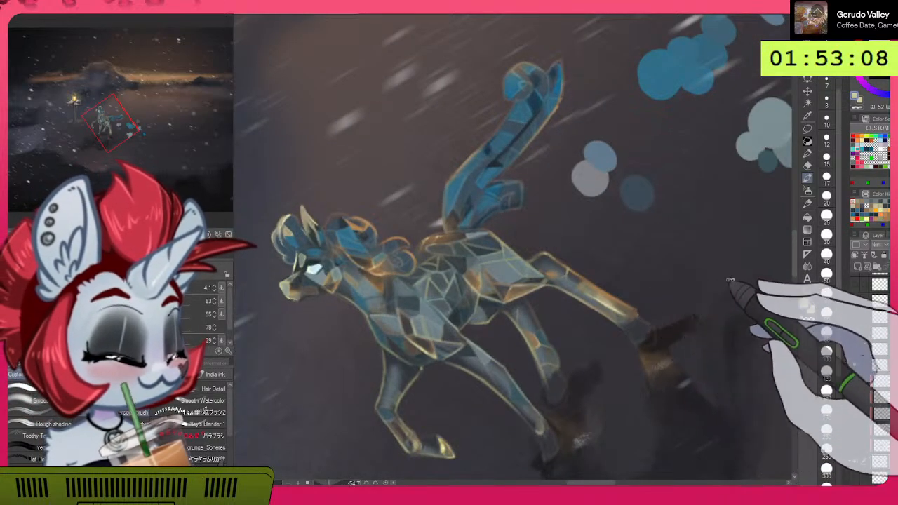
drag(706, 335, 510, 484)
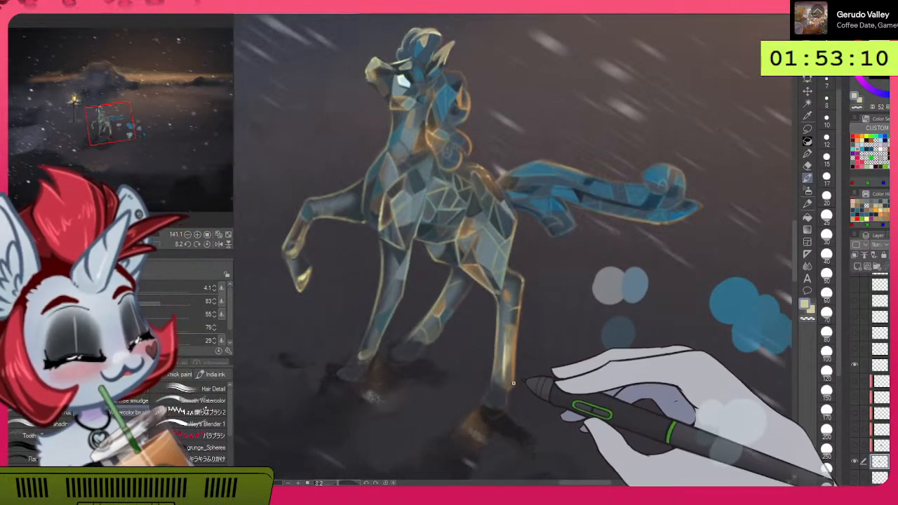
Step: Outline the remaining facets on the hind legs and the standing foreleg with thin pale yellow lines
drag(509, 388, 413, 320)
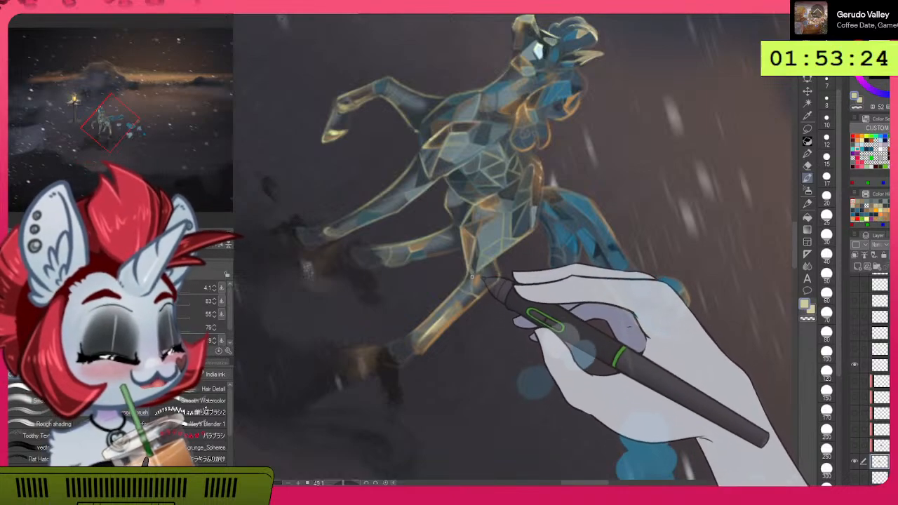
drag(562, 338, 612, 219)
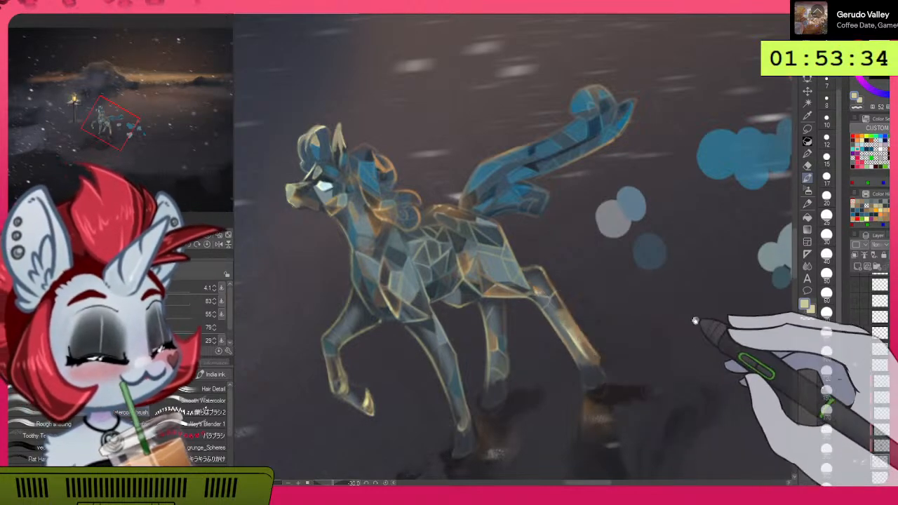
drag(700, 321, 516, 265)
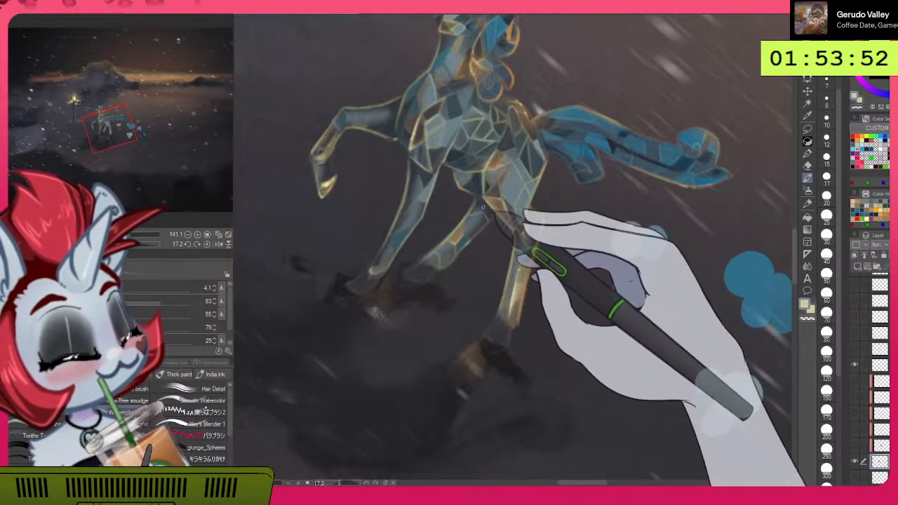
drag(541, 349, 652, 279)
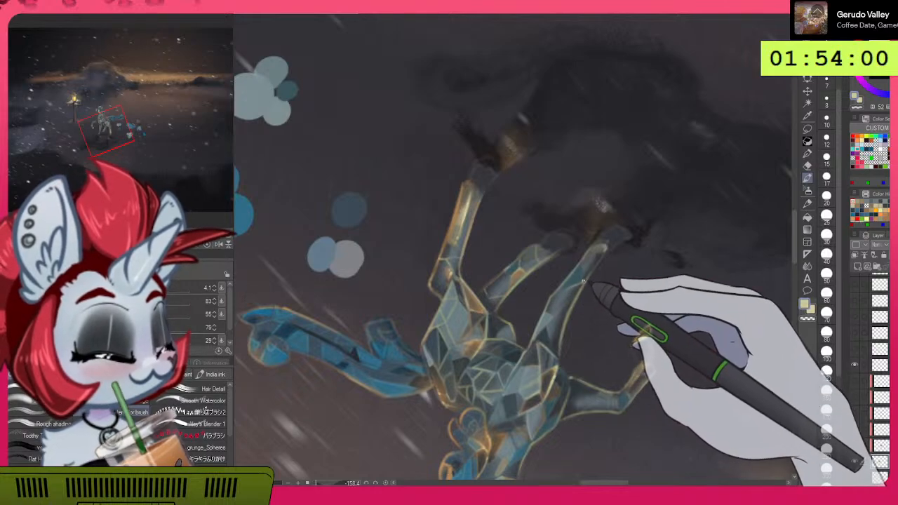
drag(620, 239, 478, 388)
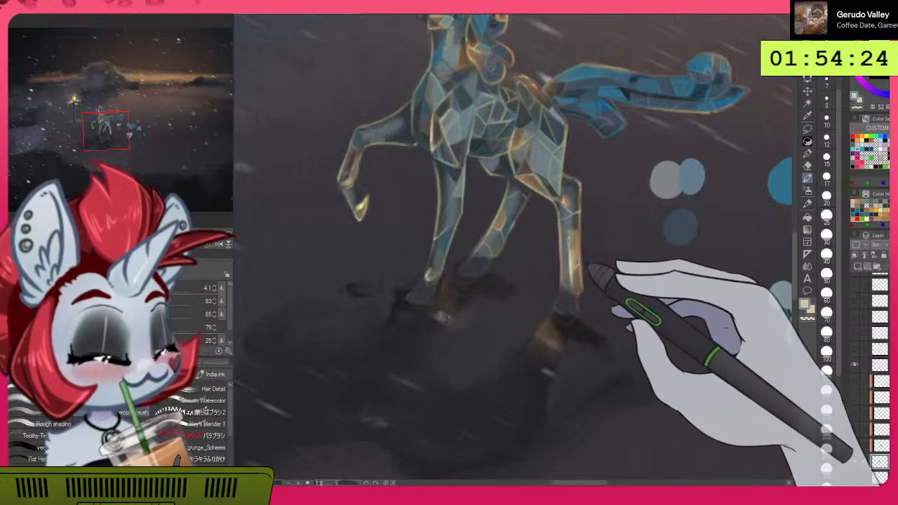
drag(628, 153, 586, 285)
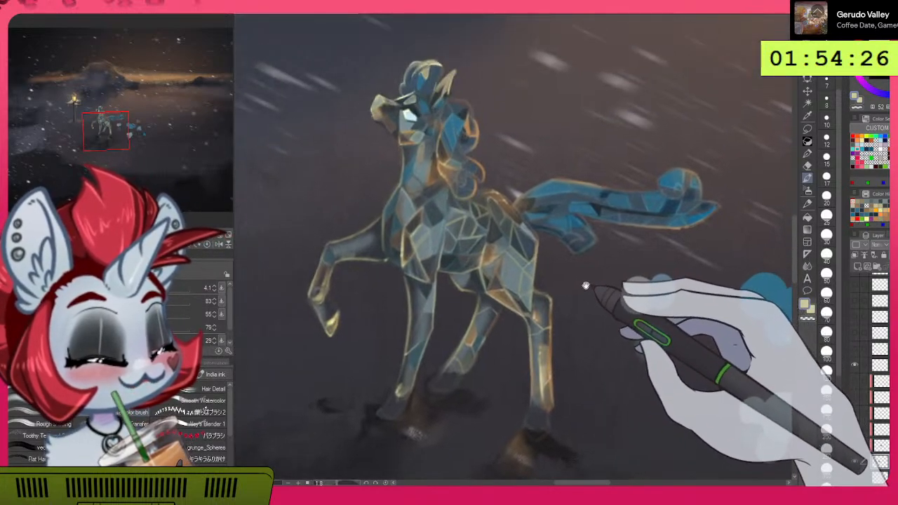
Step: Refine the facet edges on the chest and shoulder above the raised foreleg using sampled blue and pale yellow tones
drag(586, 252, 623, 257)
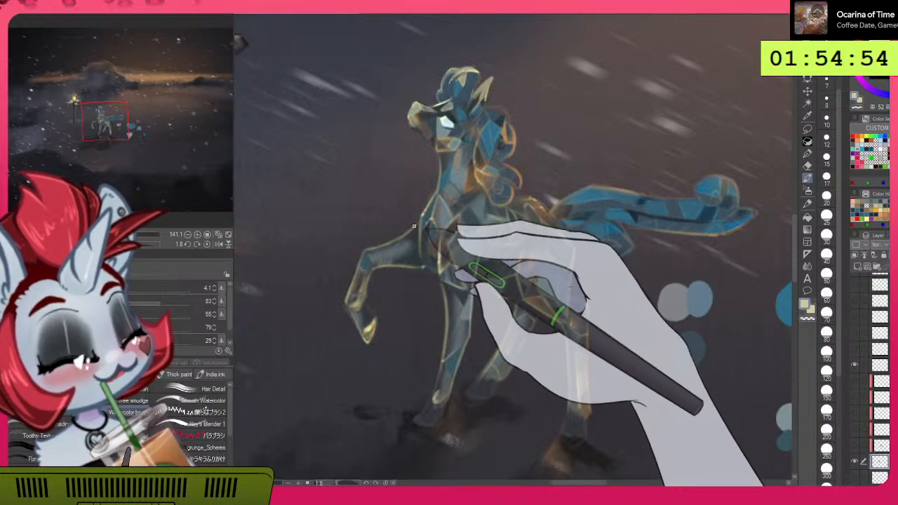
drag(605, 295, 580, 339)
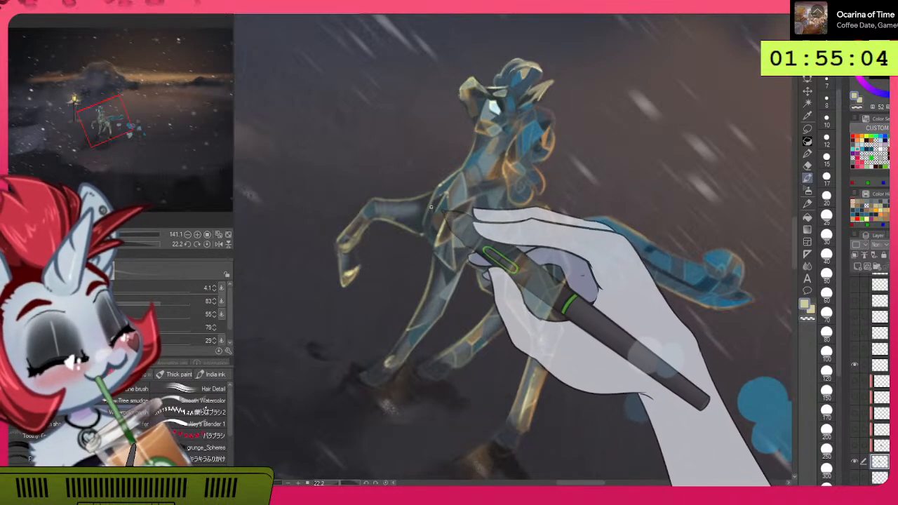
drag(587, 169, 431, 125)
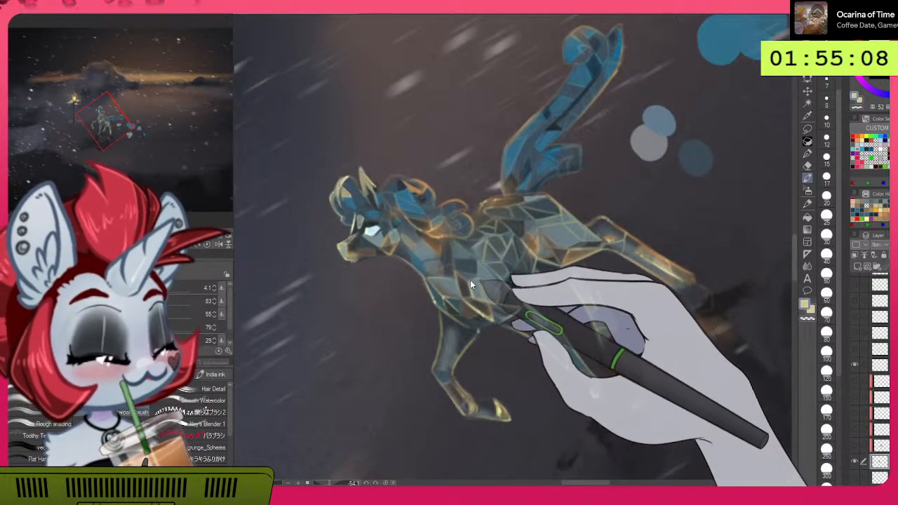
drag(655, 271, 653, 362)
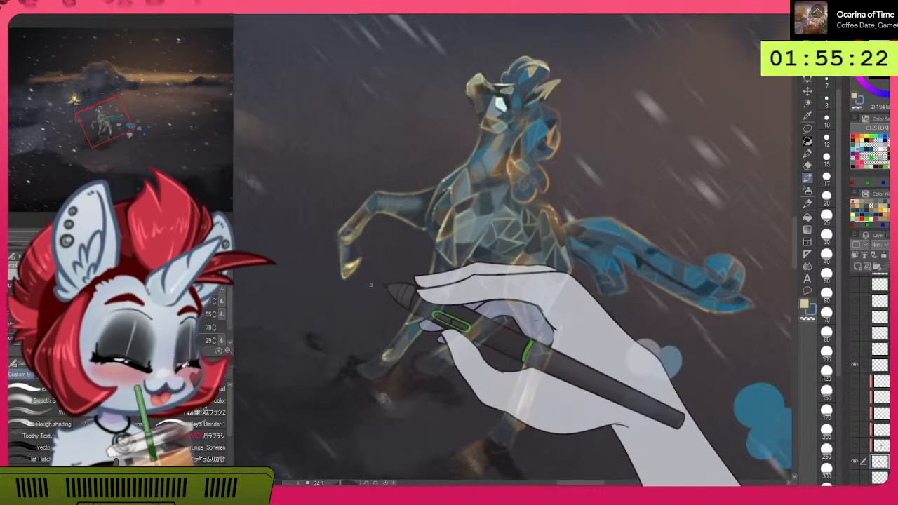
drag(605, 267, 624, 171)
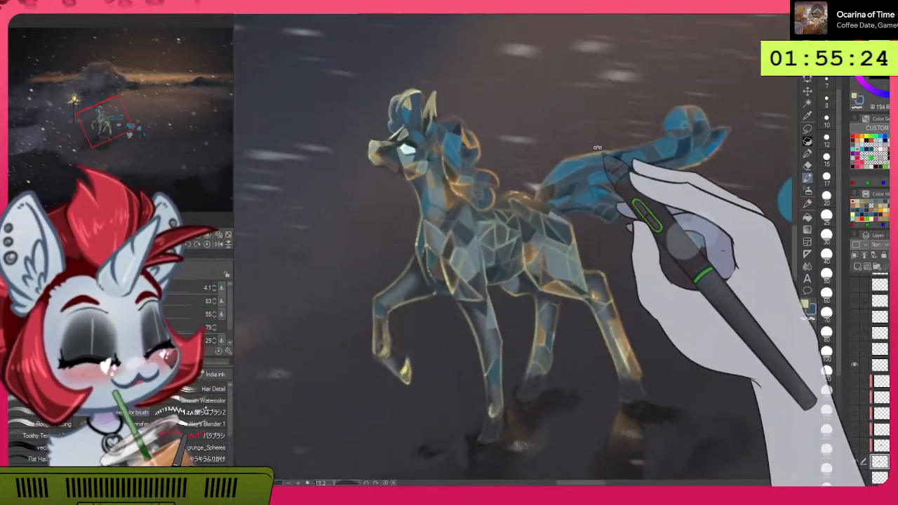
drag(724, 278, 433, 204)
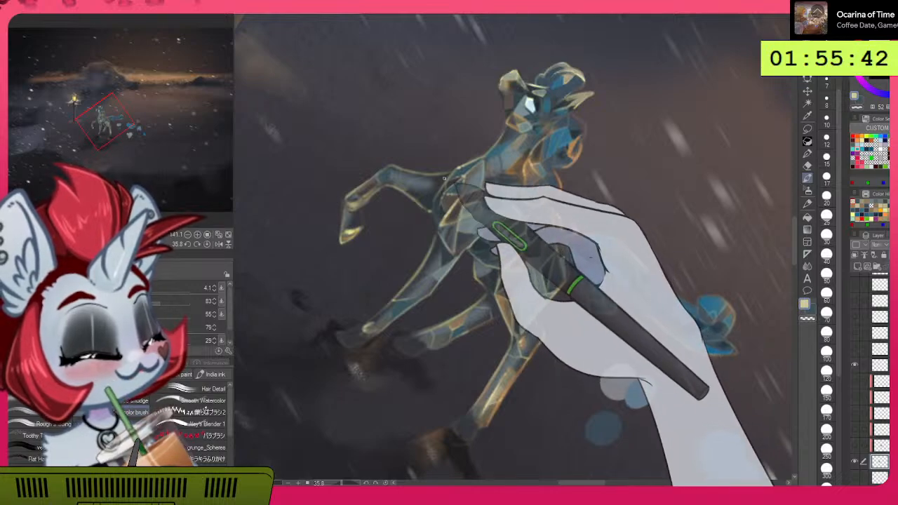
drag(565, 278, 653, 204)
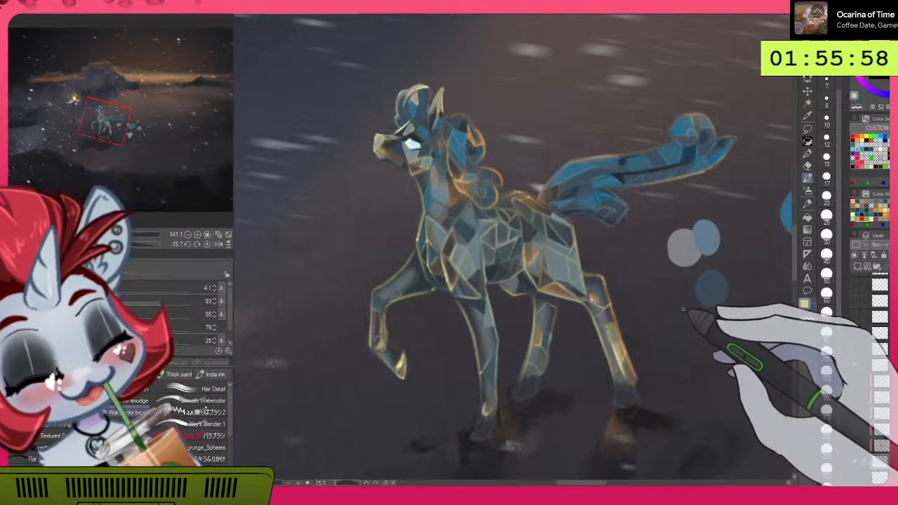
Step: Check the horse's proportions and shading in a mirrored view and return the canvas to its normal orientation
key(h)
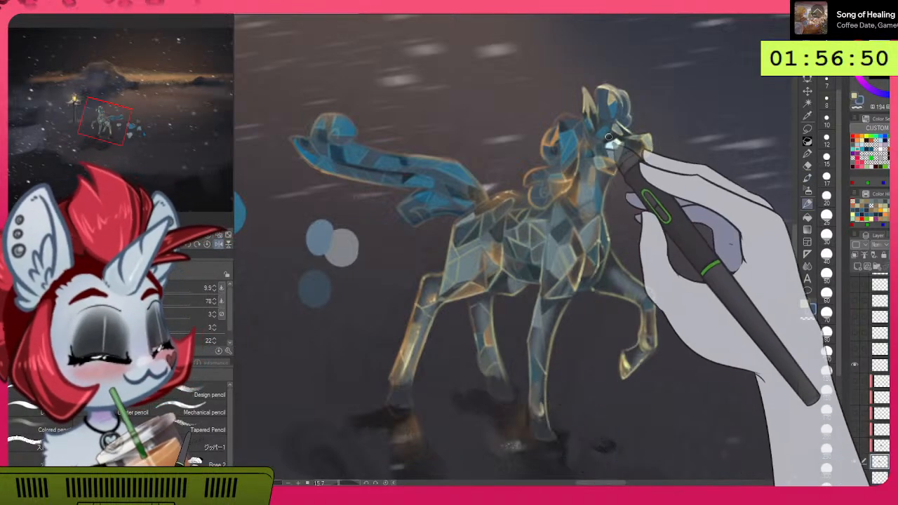
key([)
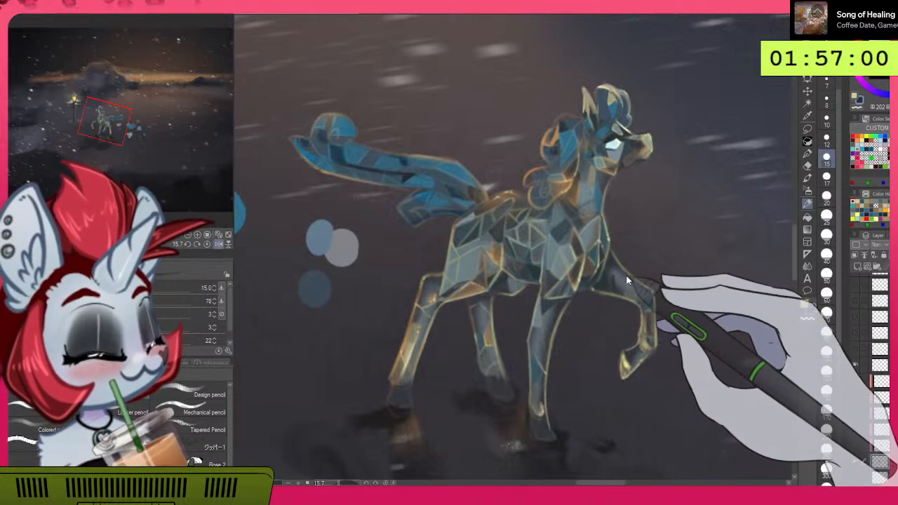
click(808, 177)
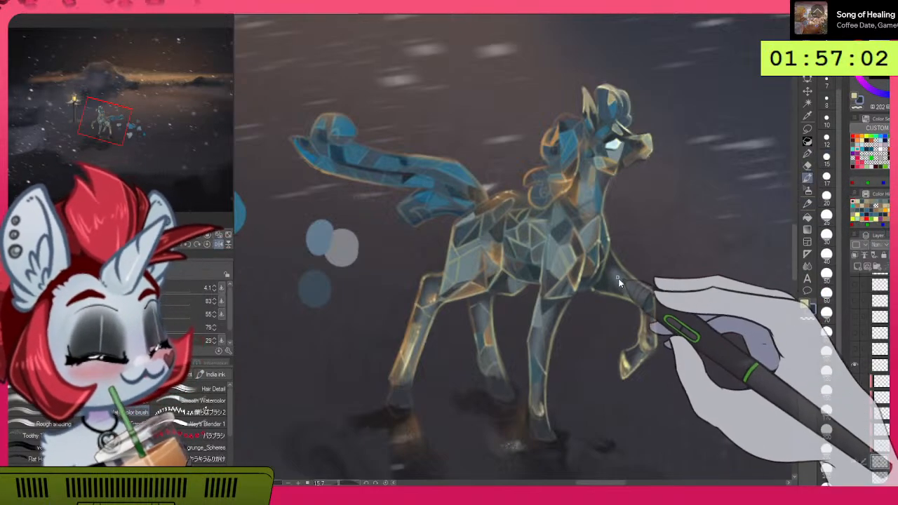
key(bracketright)
key(bracketright)
key(bracketright)
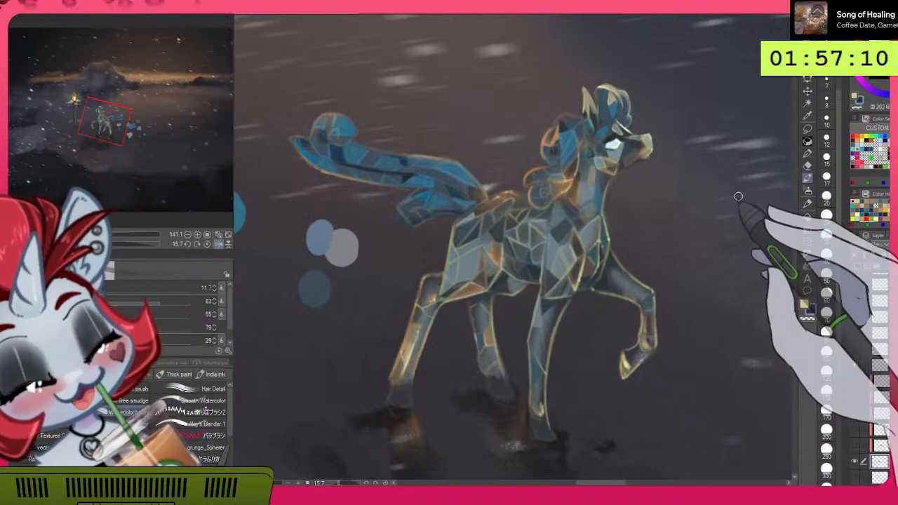
key(h)
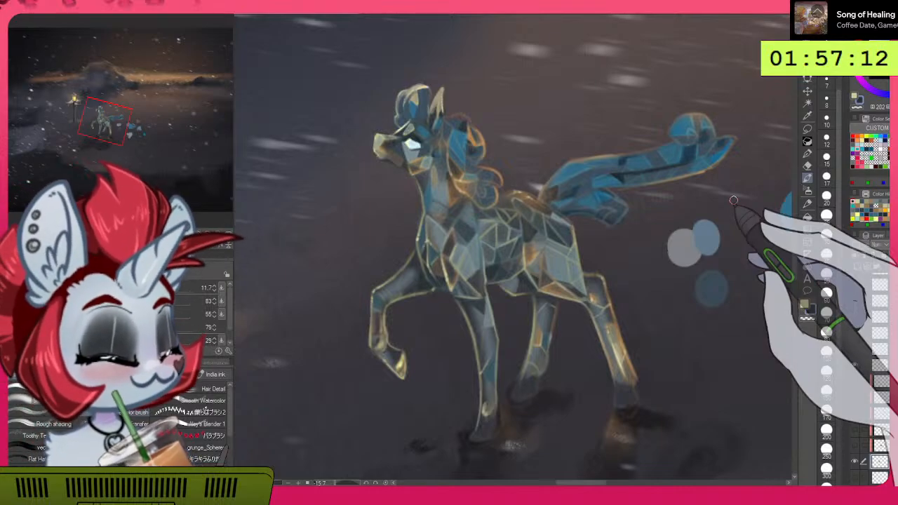
Step: Highlight the outer edge of the horse's tail with an orange tone sampled from the painting using a 6.7 brush
drag(733, 200, 525, 447)
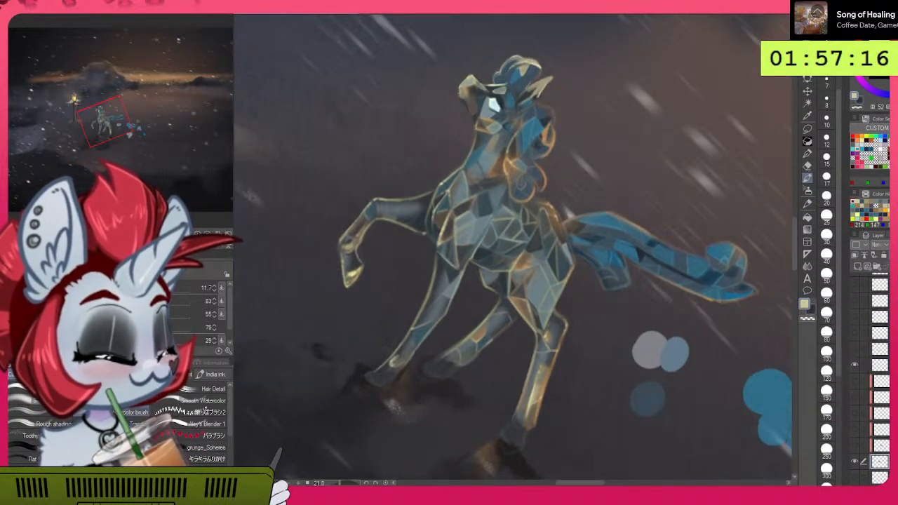
key(ctrl+z)
key([)
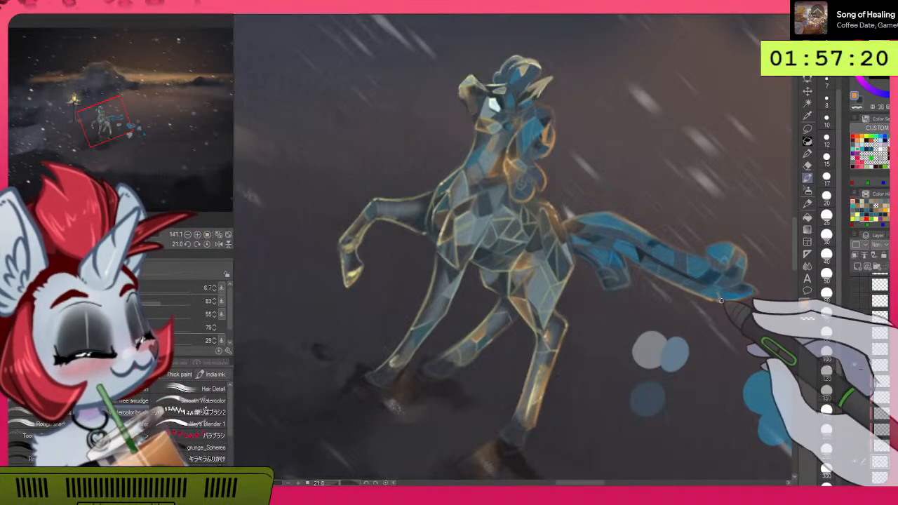
mouse_move(726, 370)
mouse_down()
mouse_move(672, 173)
mouse_move(676, 208)
mouse_move(713, 152)
mouse_up()
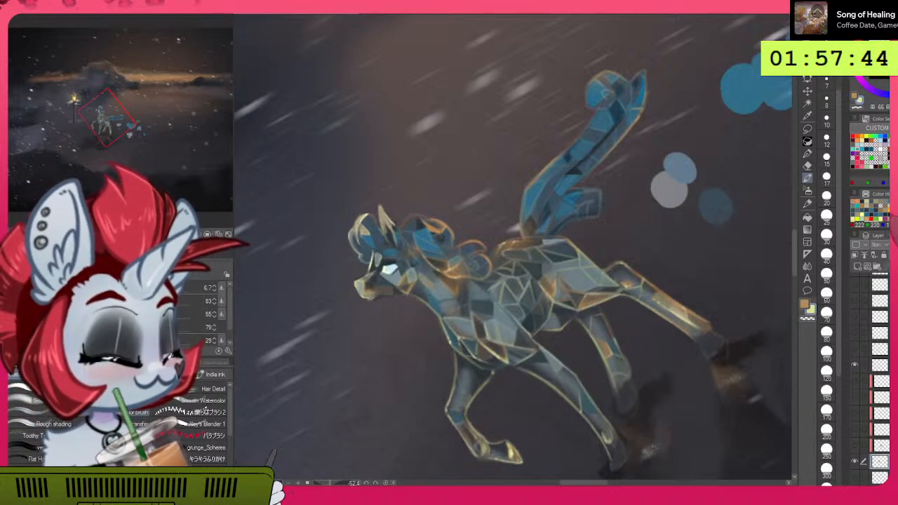
Step: Refine the warm rim along the base and upper edge of the tail with the brush reduced to 5.4
key(])
key(])
key(])
drag(523, 196, 523, 201)
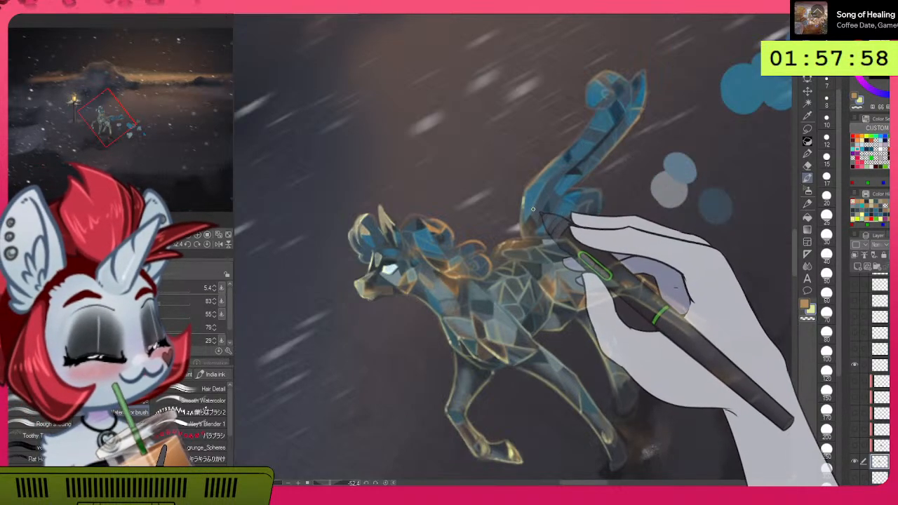
mouse_move(678, 150)
mouse_down()
mouse_move(627, 343)
mouse_move(638, 365)
mouse_move(696, 258)
mouse_up()
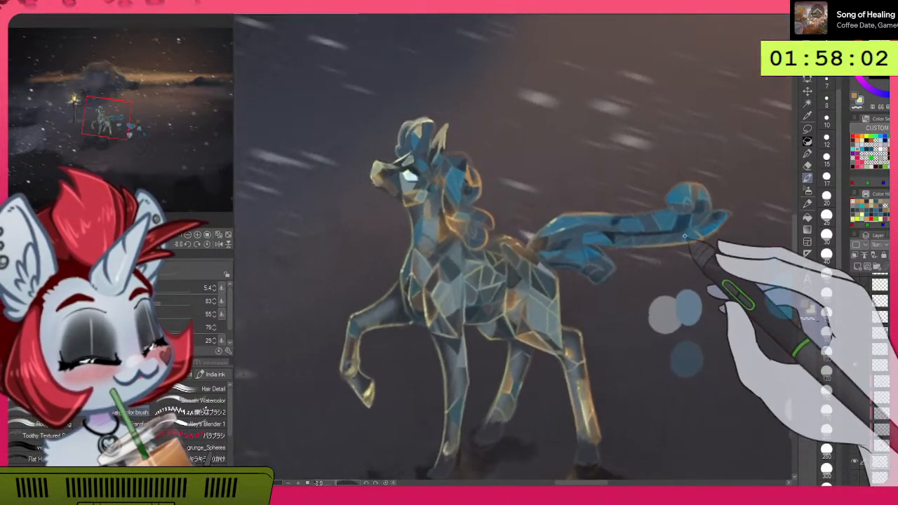
Step: Paint thin warm edge lines where the tail meets the rump with a 3.0 brush
key(bracketleft)
key(bracketleft)
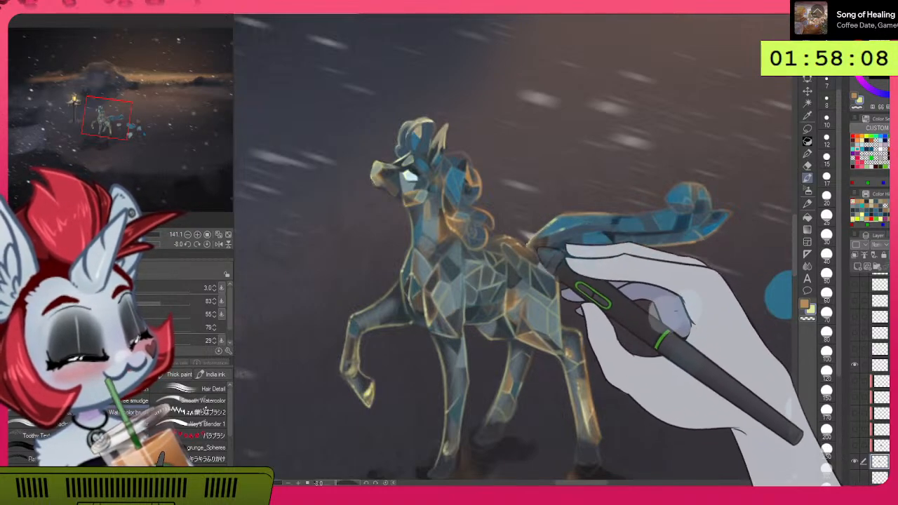
drag(646, 370, 464, 423)
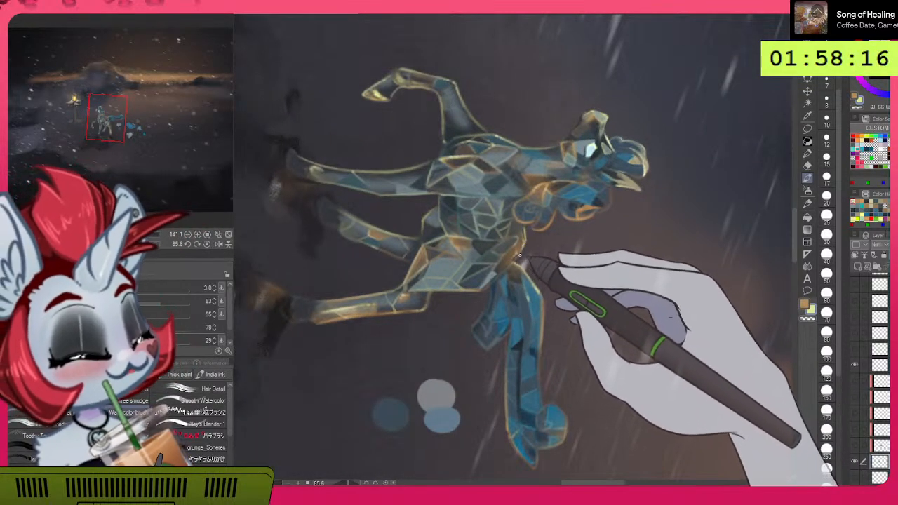
drag(540, 242, 533, 398)
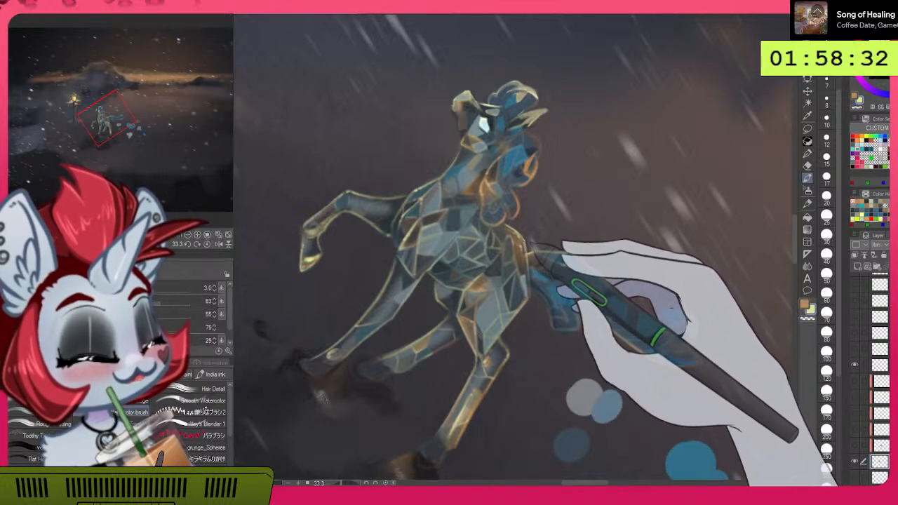
drag(526, 246, 527, 246)
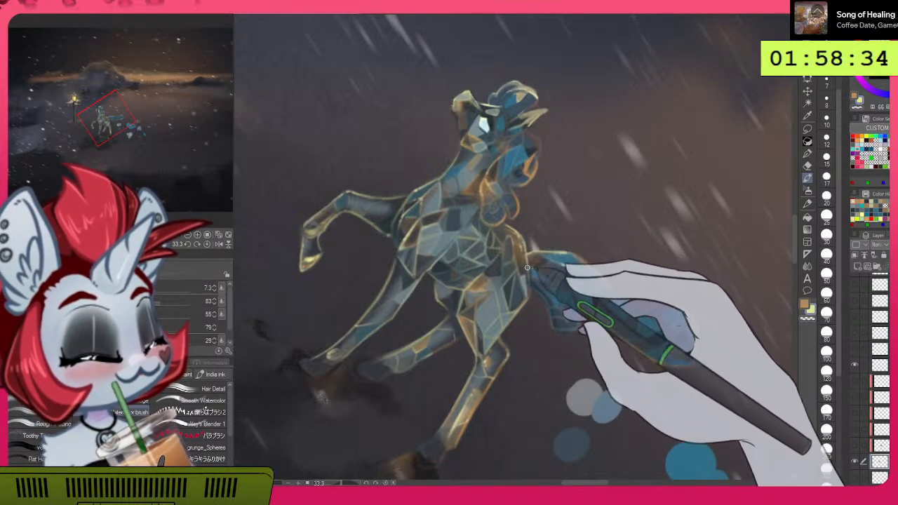
Step: Outline the tail's lower tuft, facets and curled tip with thin orange and pale yellow lines using 5.0 and 3.7 brushes
mouse_move(581, 365)
mouse_down()
mouse_move(642, 242)
mouse_move(602, 351)
mouse_move(547, 382)
mouse_up()
key(bracketright)
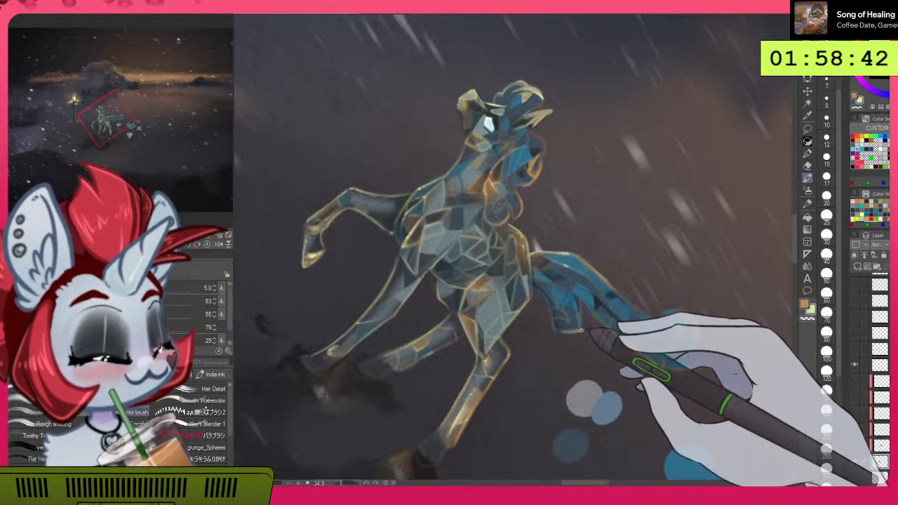
drag(587, 368, 423, 368)
drag(636, 300, 644, 295)
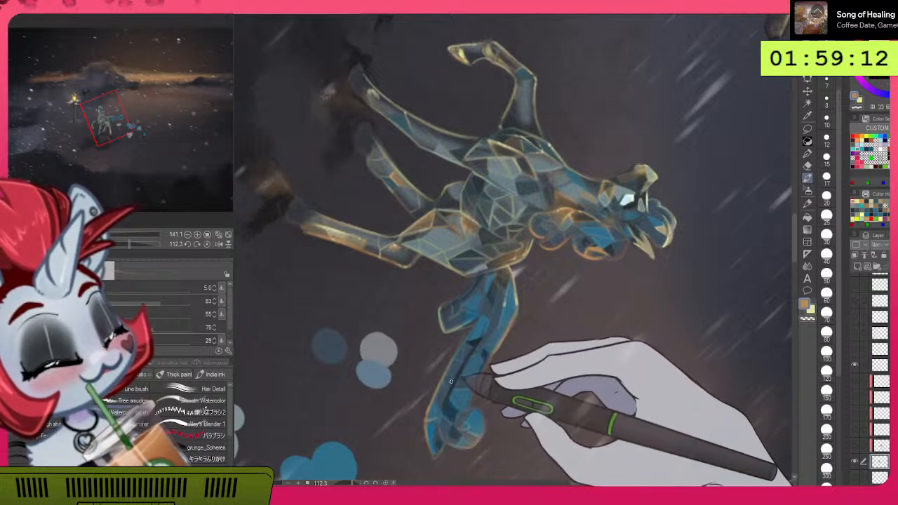
drag(435, 409, 432, 408)
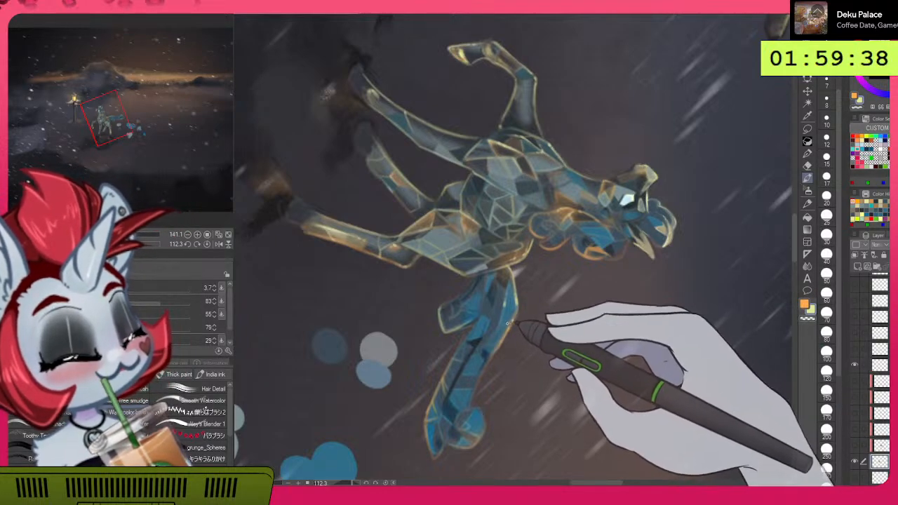
drag(501, 365, 686, 226)
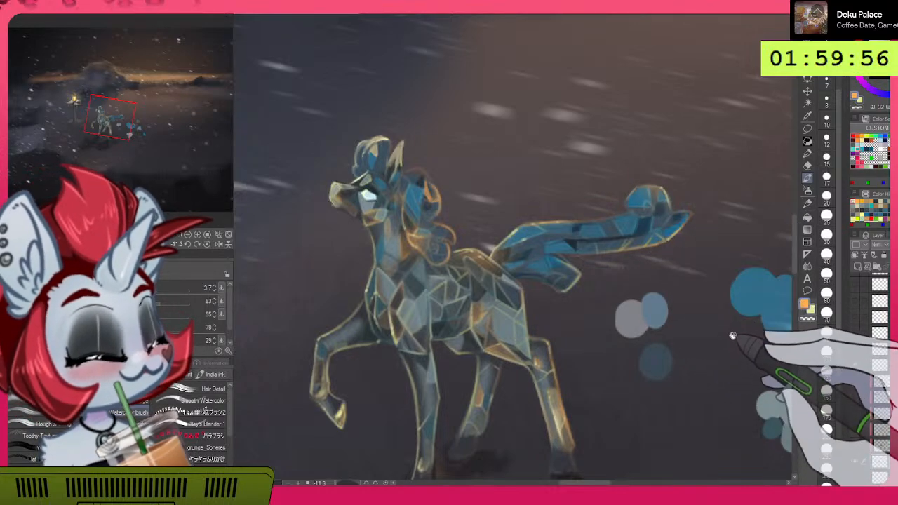
Step: Add fine orange edge lines to the mane and ear with a 3.7 brush, and save the painting
drag(740, 334, 537, 435)
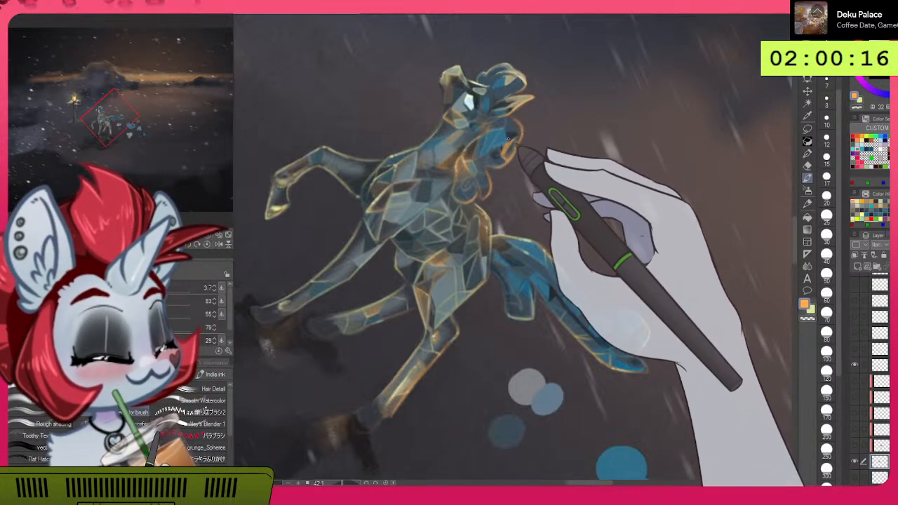
click(228, 239)
click(228, 237)
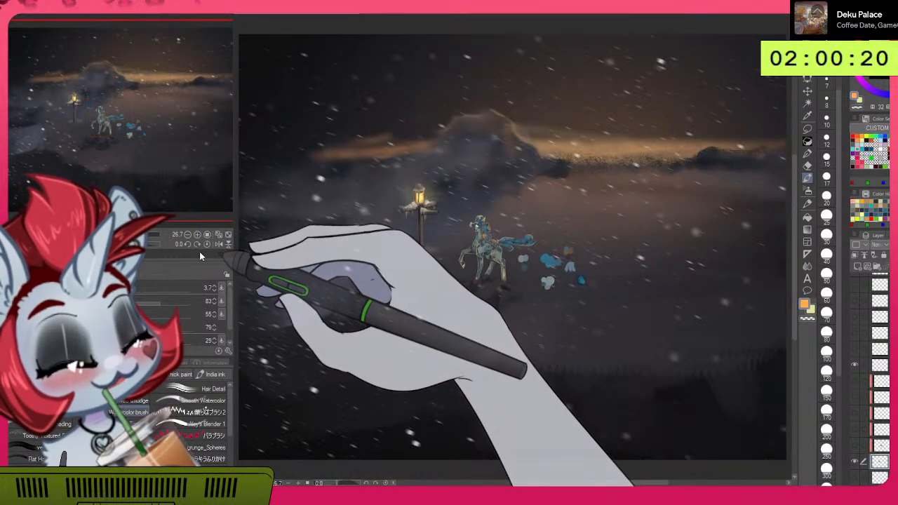
drag(511, 226, 646, 170)
drag(633, 220, 644, 229)
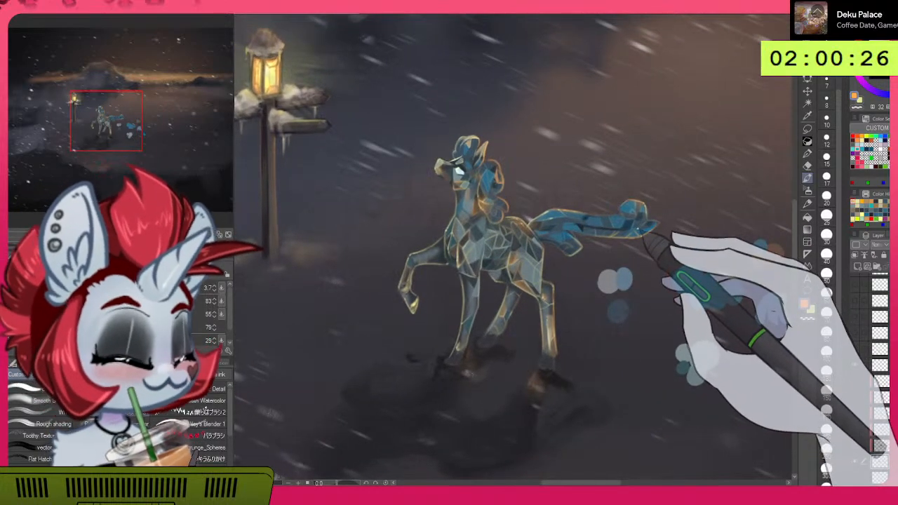
scroll(474, 268, up, 1)
scroll(475, 268, up, 3)
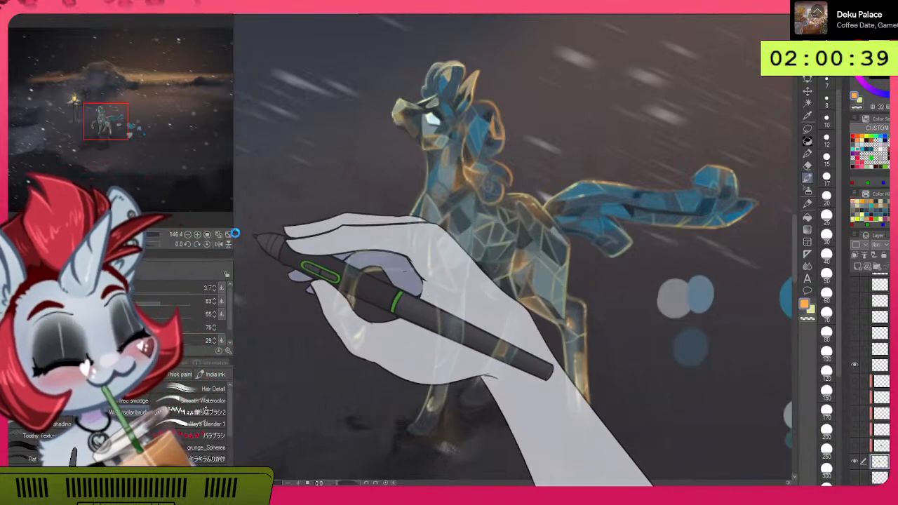
key(ctrl+s)
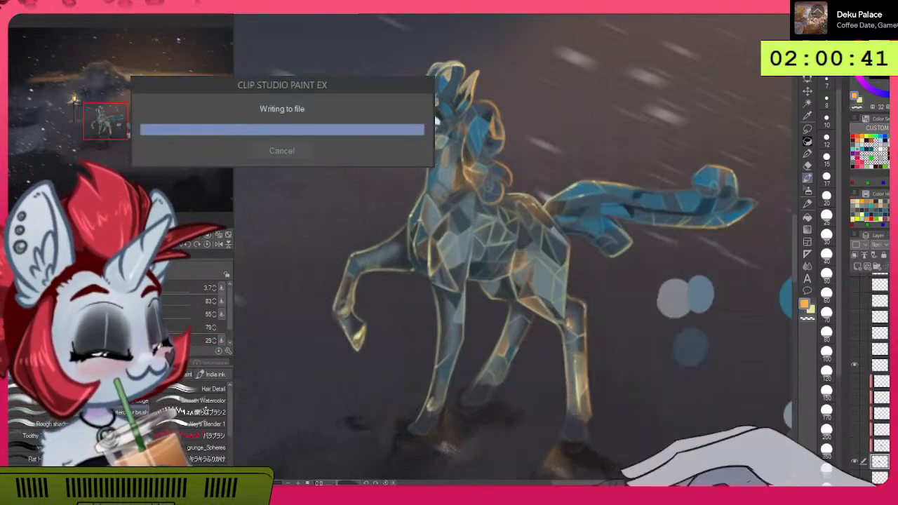
Step: Examine the faceted horse beside the lamp post, comparing its glowing edges with the snowy scene at several magnifications
scroll(482, 219, down, 2)
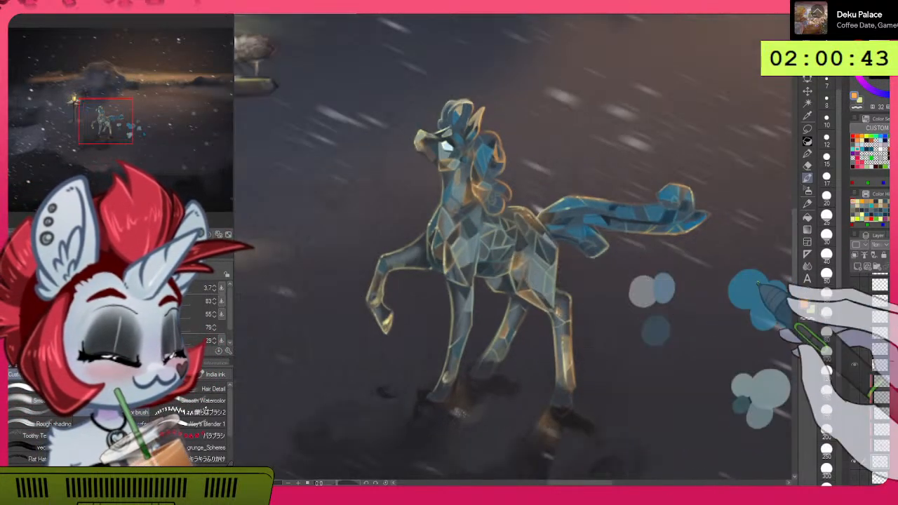
scroll(780, 272, down, 2)
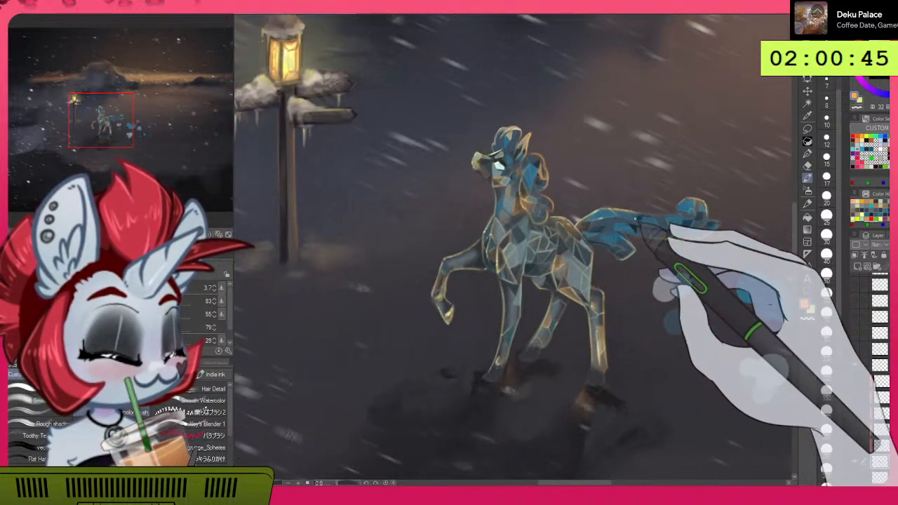
scroll(691, 221, up, 1)
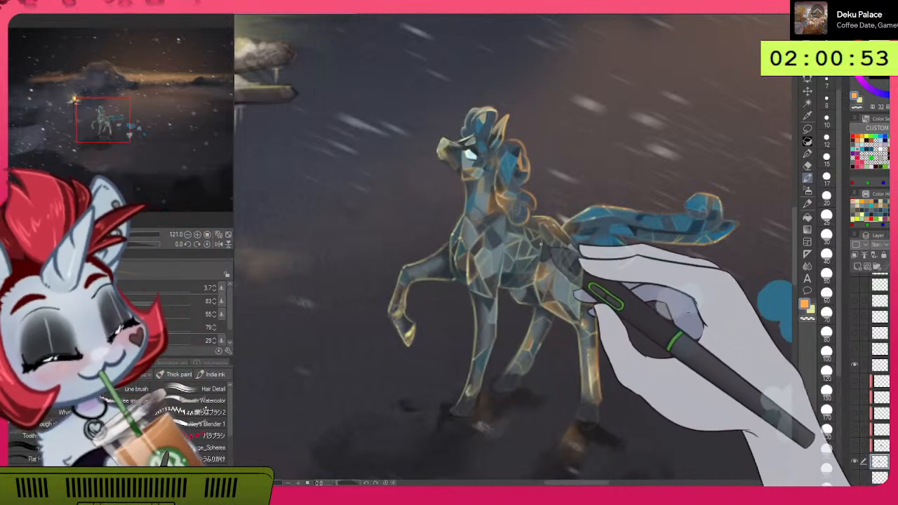
scroll(552, 241, down, 5)
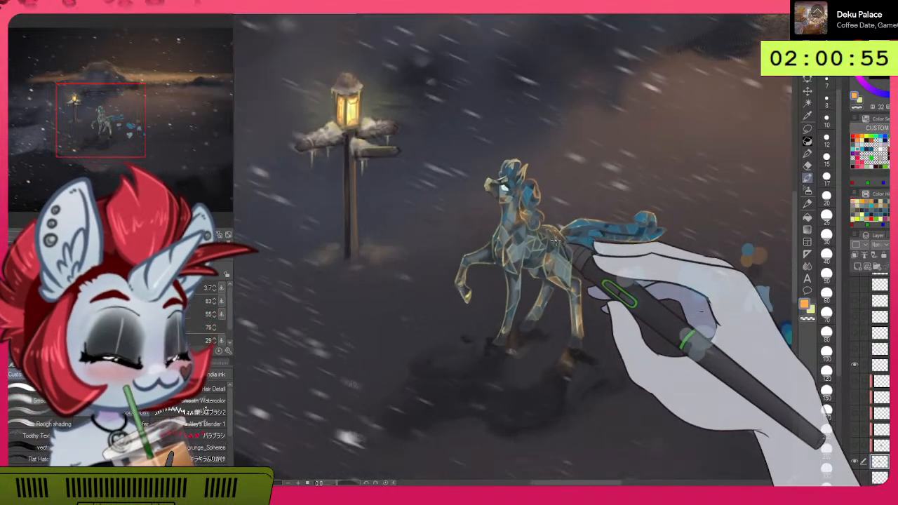
scroll(555, 240, up, 3)
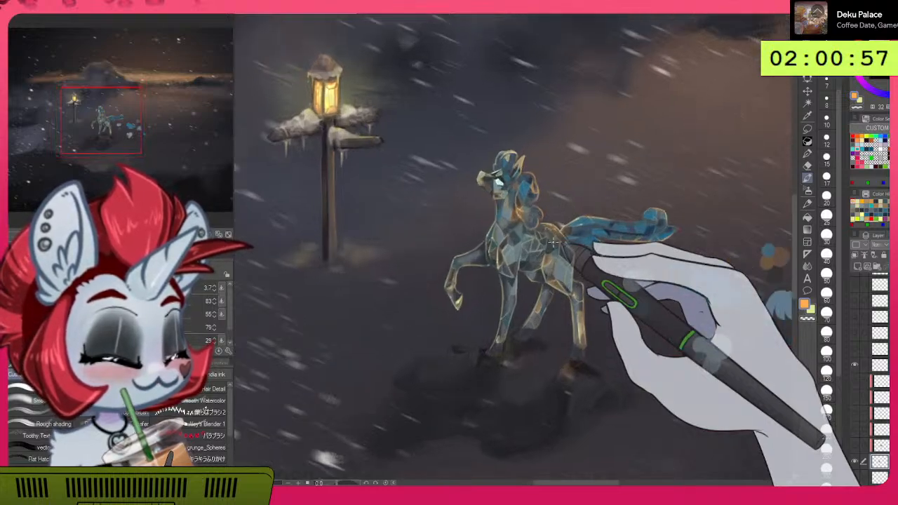
drag(577, 483, 568, 483)
scroll(608, 309, up, 1)
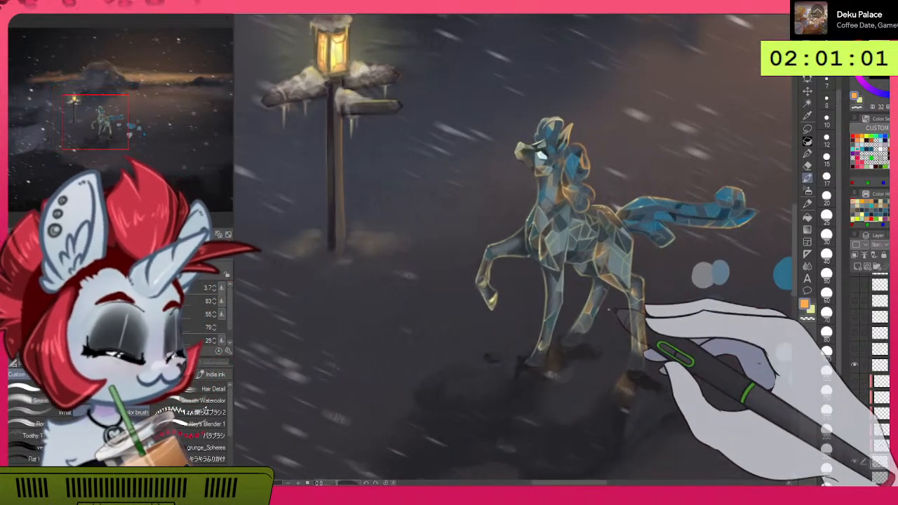
drag(795, 234, 796, 233)
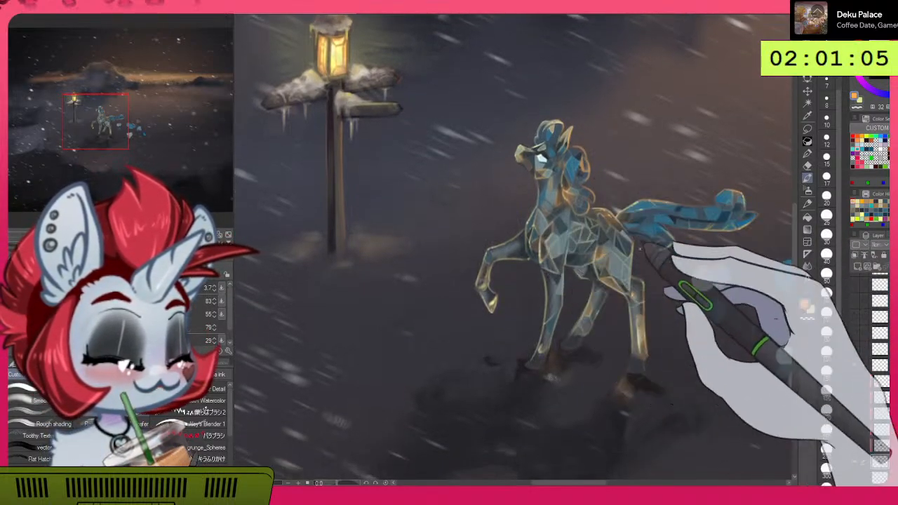
scroll(645, 280, up, 2)
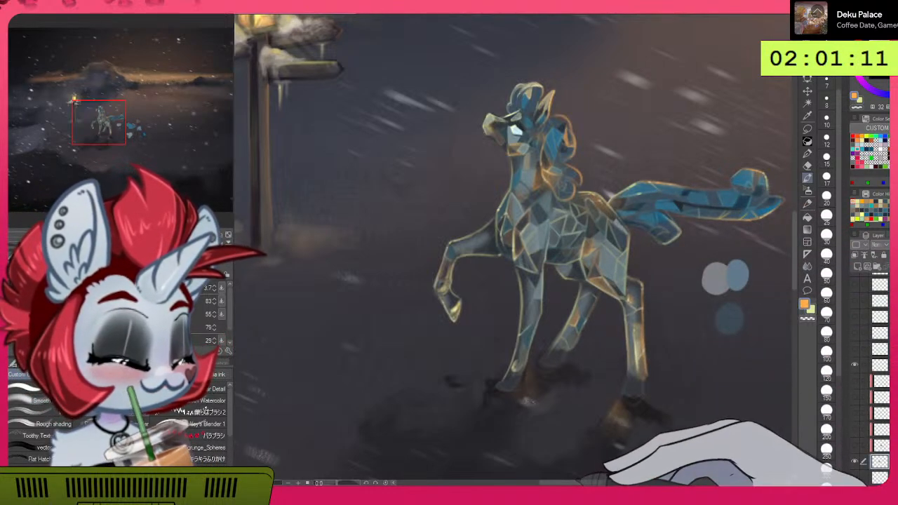
drag(567, 484, 591, 483)
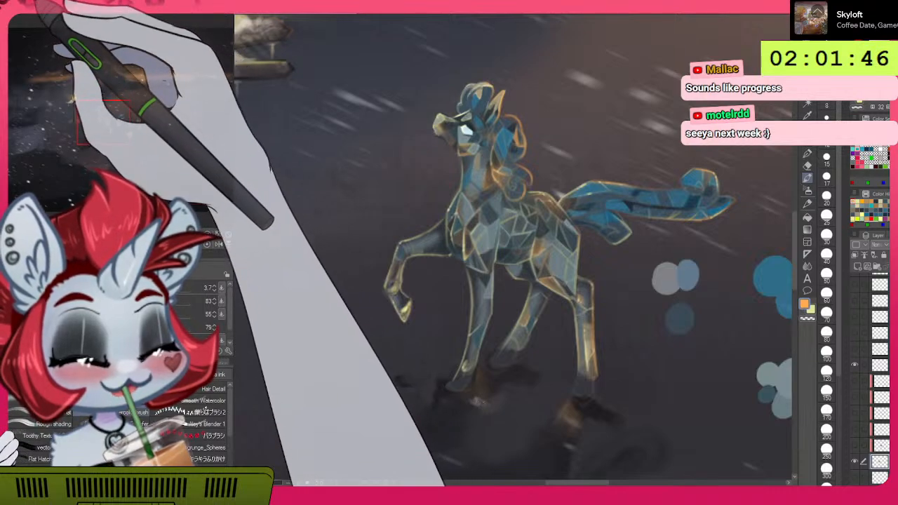
Step: Close the horse painting and center the sketch of the horned sword-bearer in view
click(28, 23)
click(60, 113)
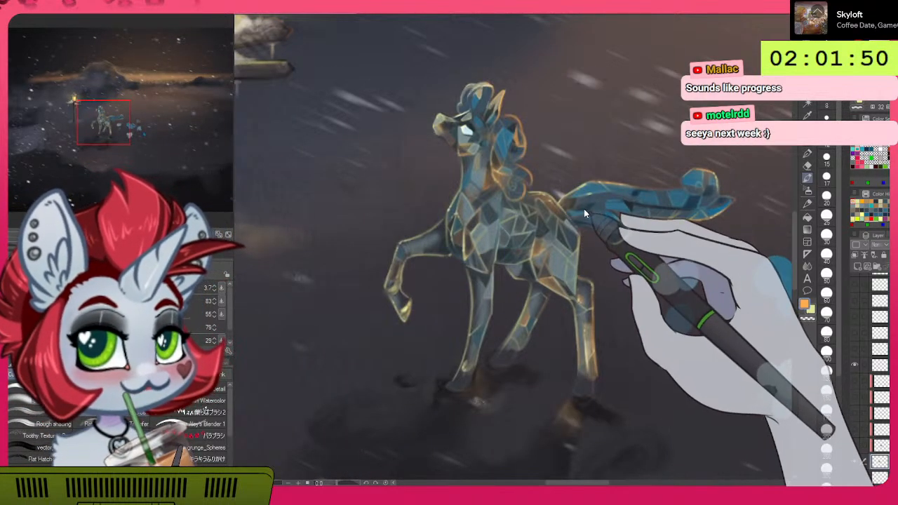
key(ctrl+w)
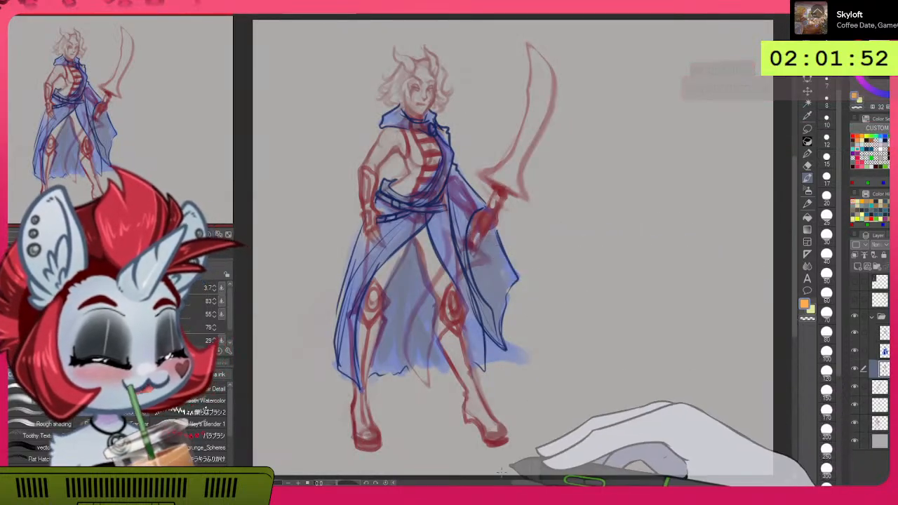
drag(541, 483, 524, 485)
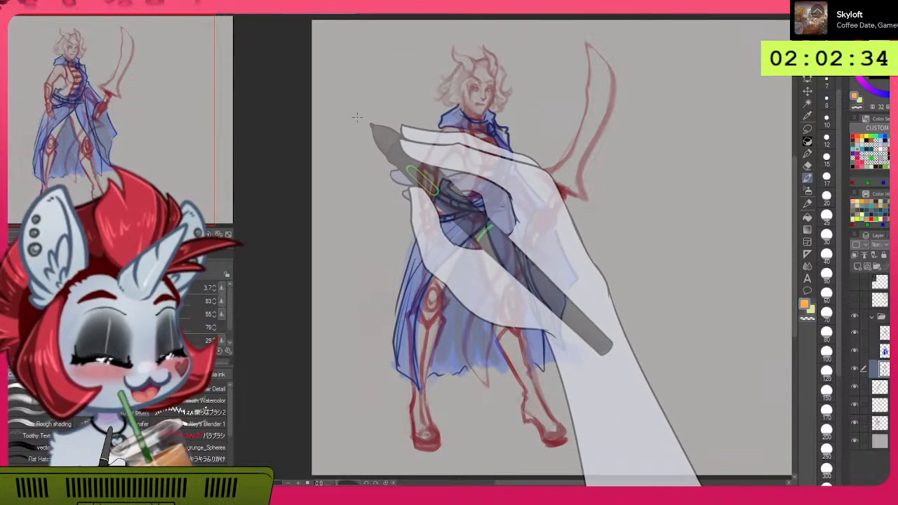
drag(795, 237, 796, 232)
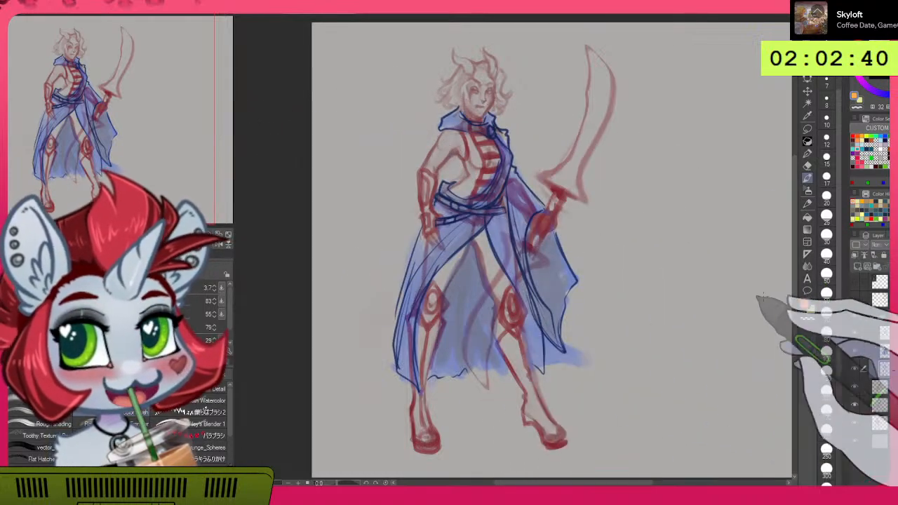